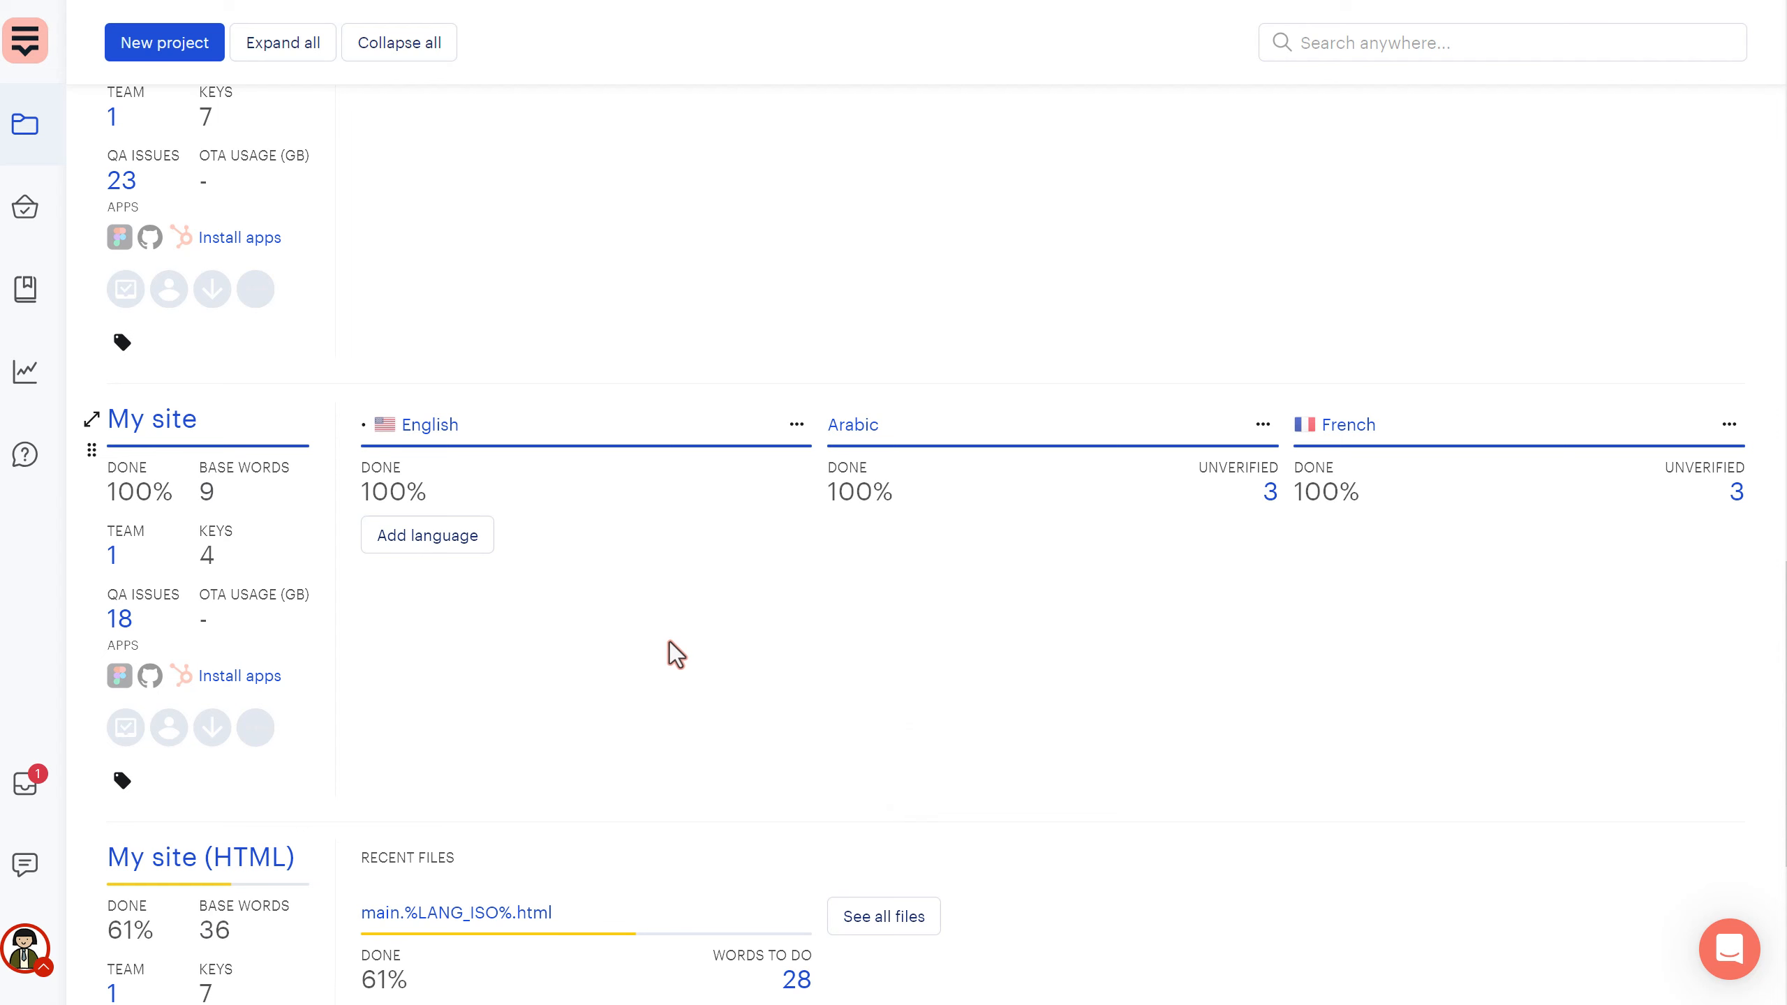
- Open the My site project and its Download tab, where JSON (.json) is the format
{"action": "left_click", "coordinate": [198, 440]}
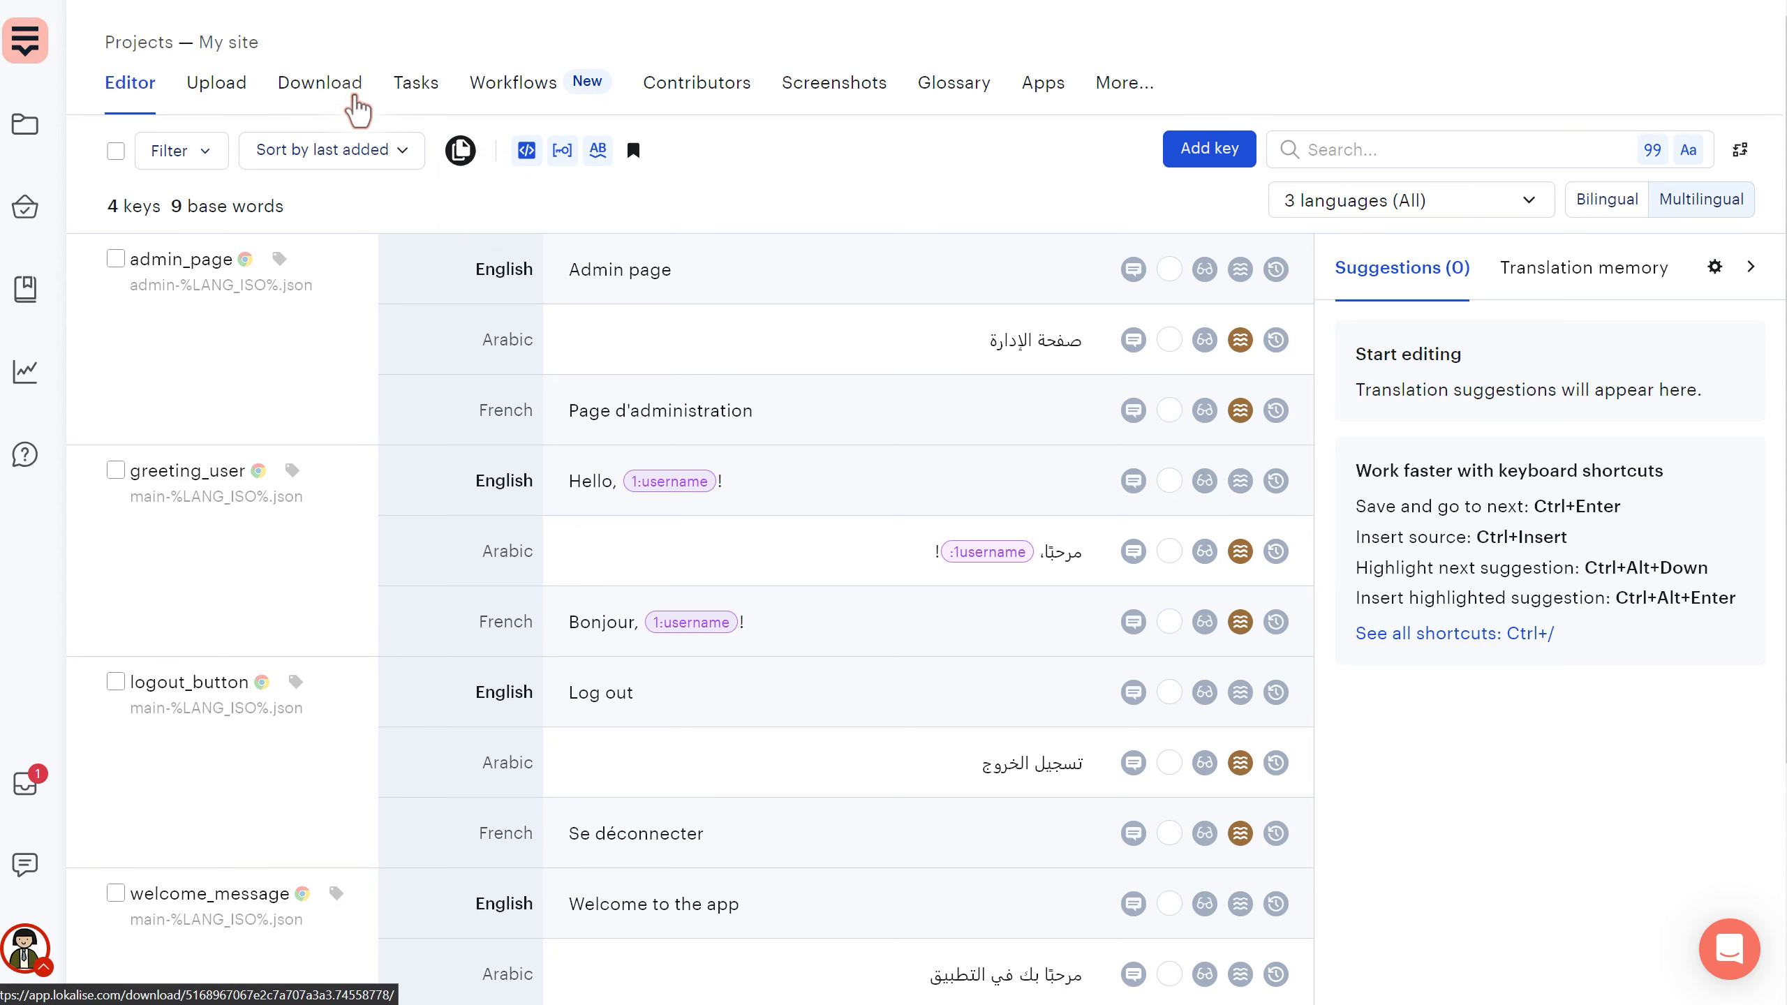
{"action": "left_click", "coordinate": [357, 109]}
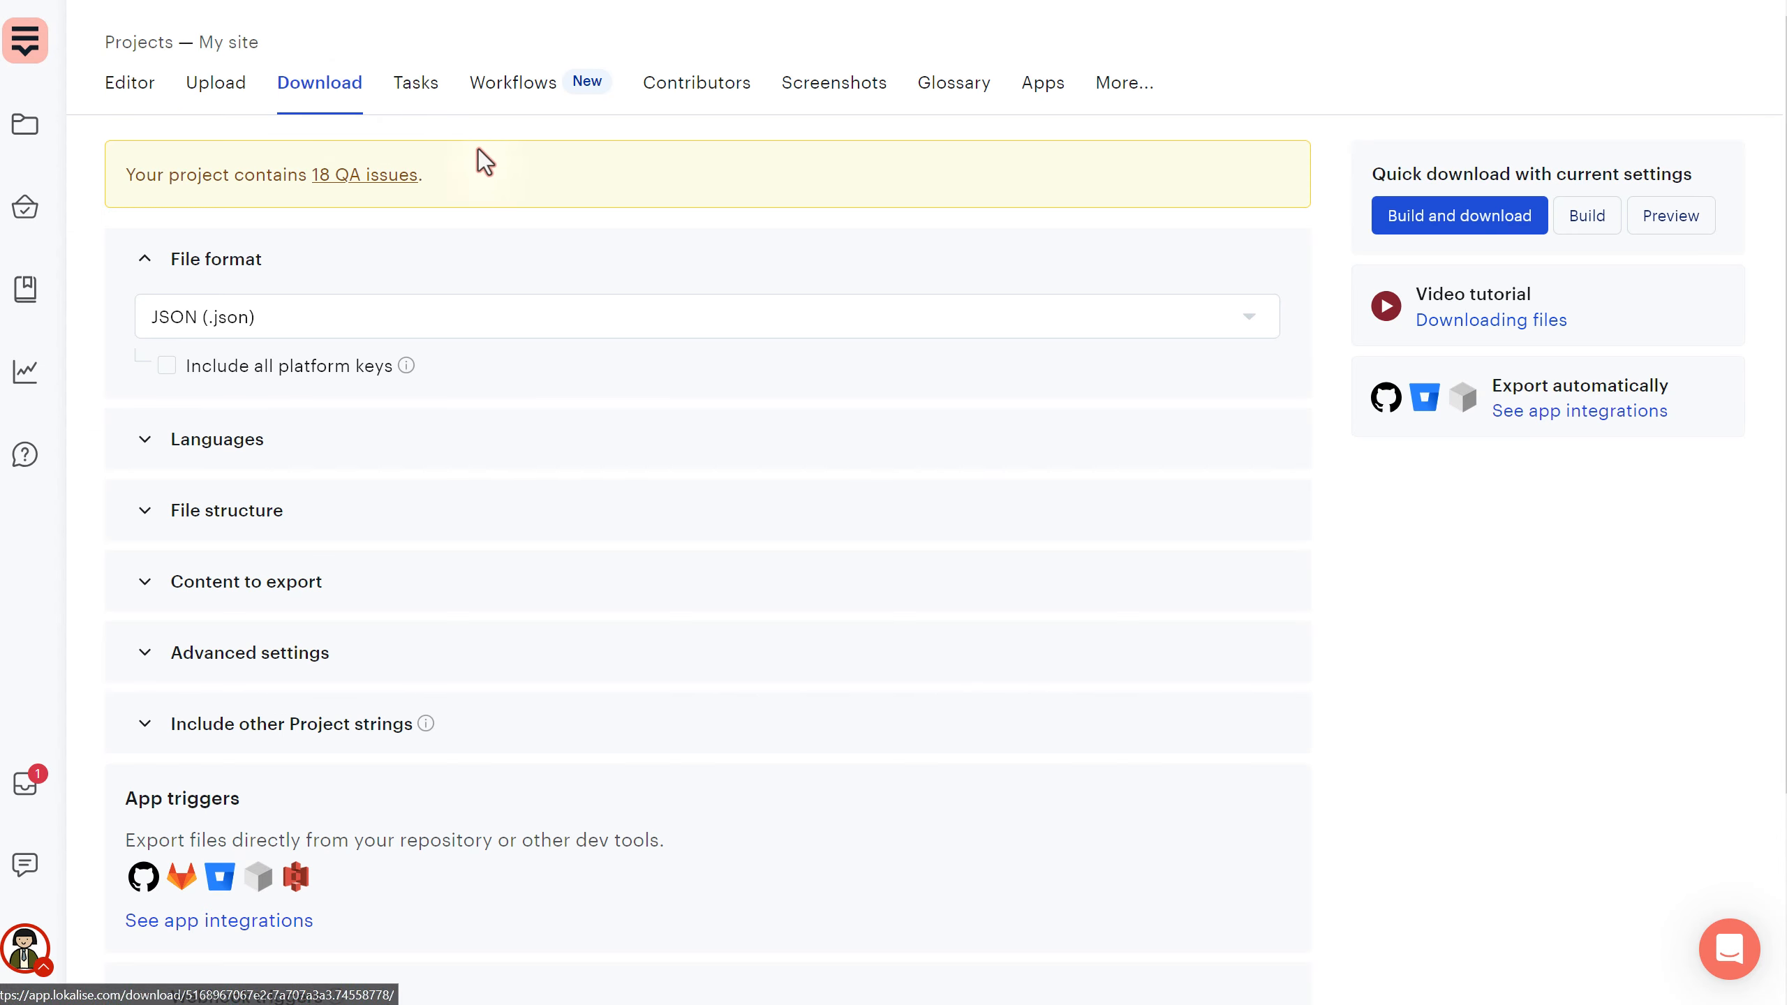
- Review the 18 QA issues, leave JSON (.json) as the export format, and go to the Editor
{"action": "left_click", "coordinate": [385, 176]}
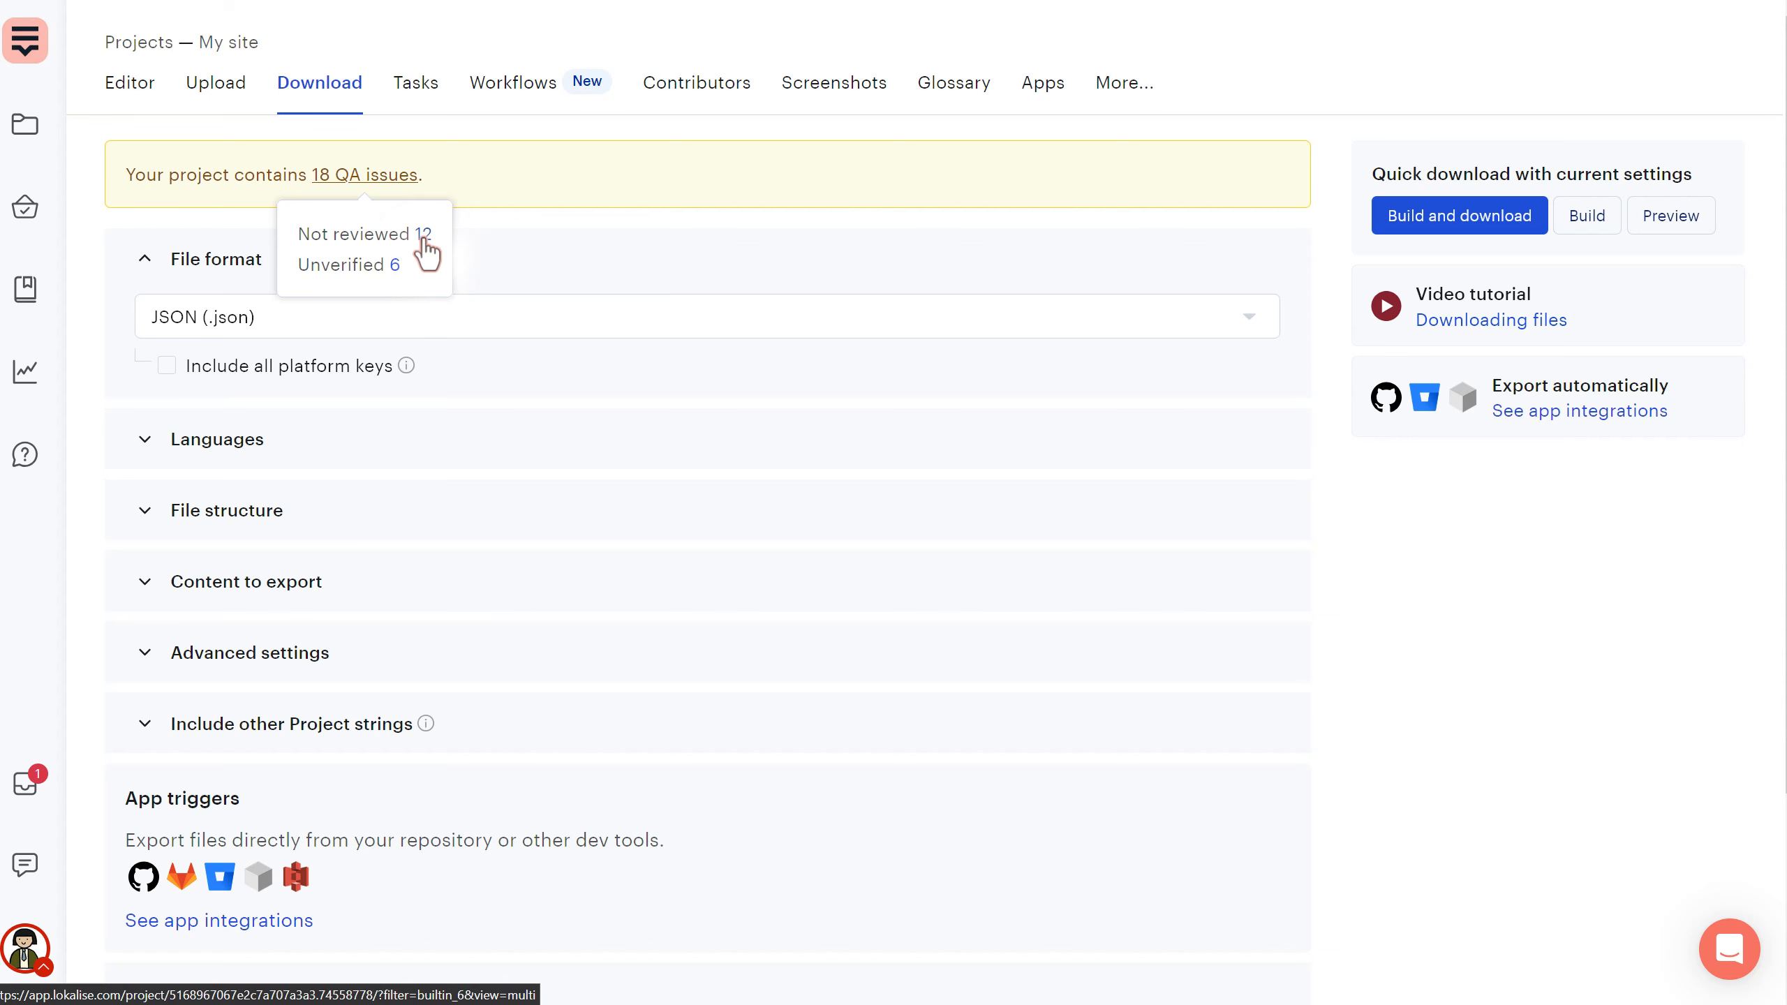
{"action": "left_click", "coordinate": [337, 320]}
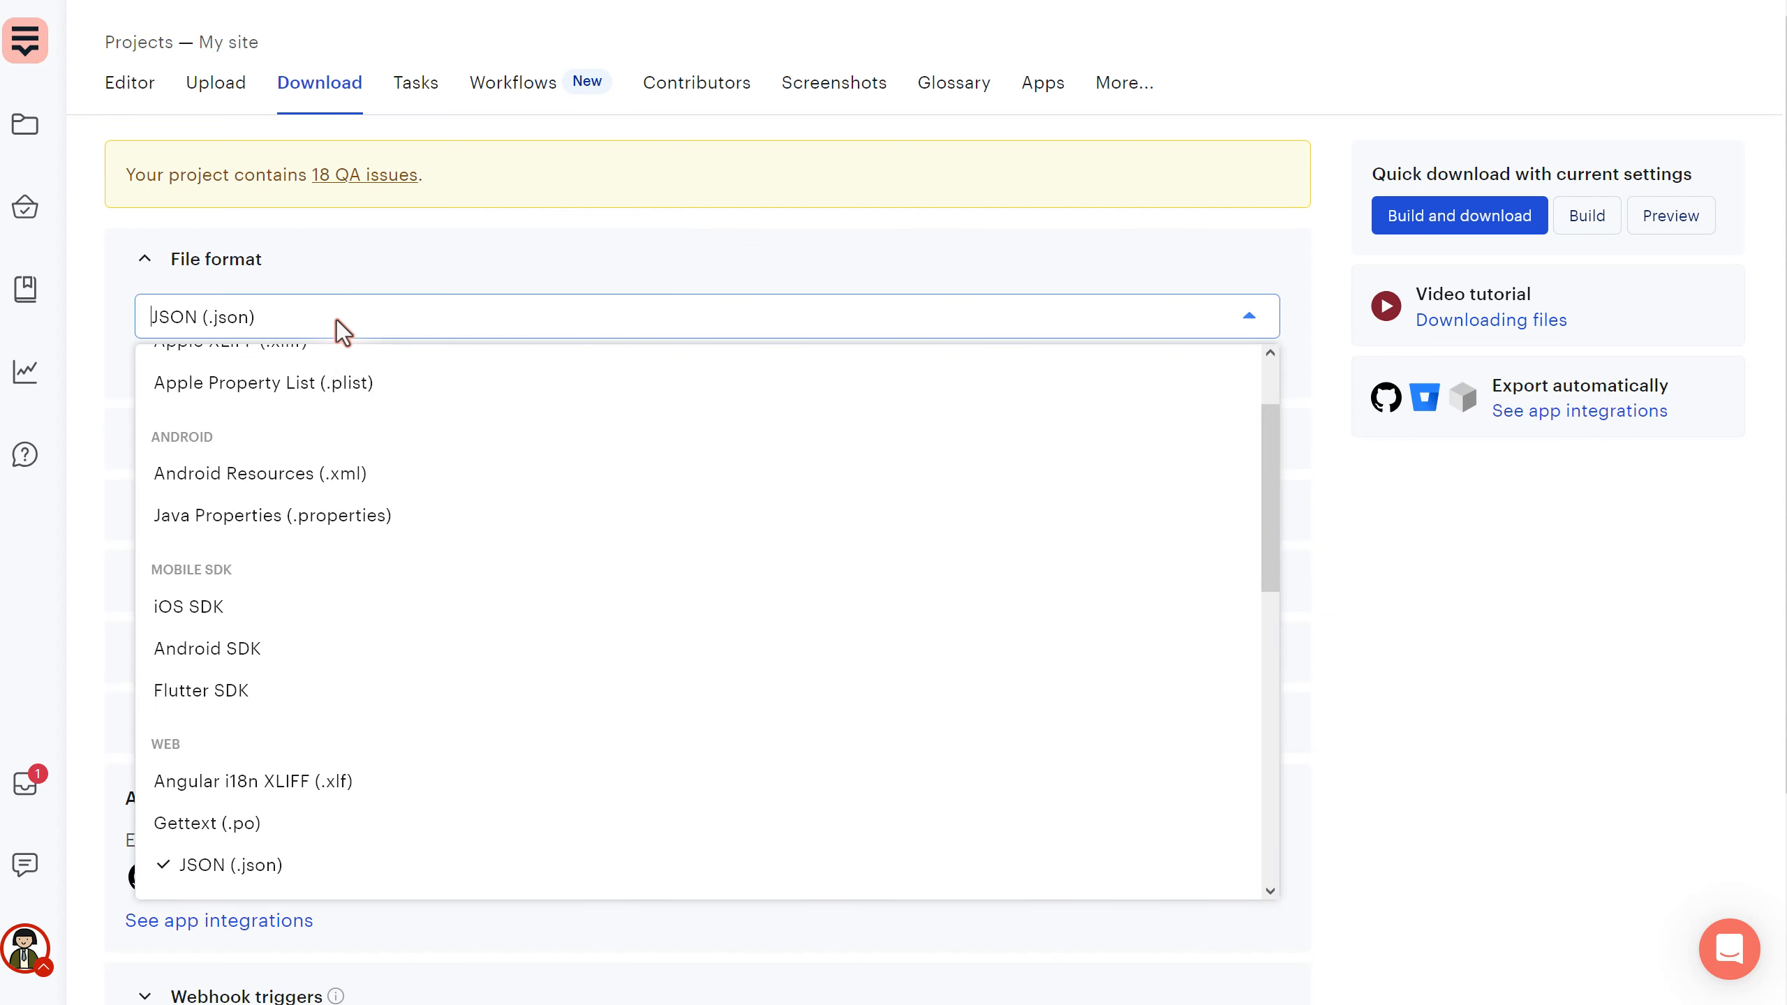
{"action": "left_click", "coordinate": [336, 320]}
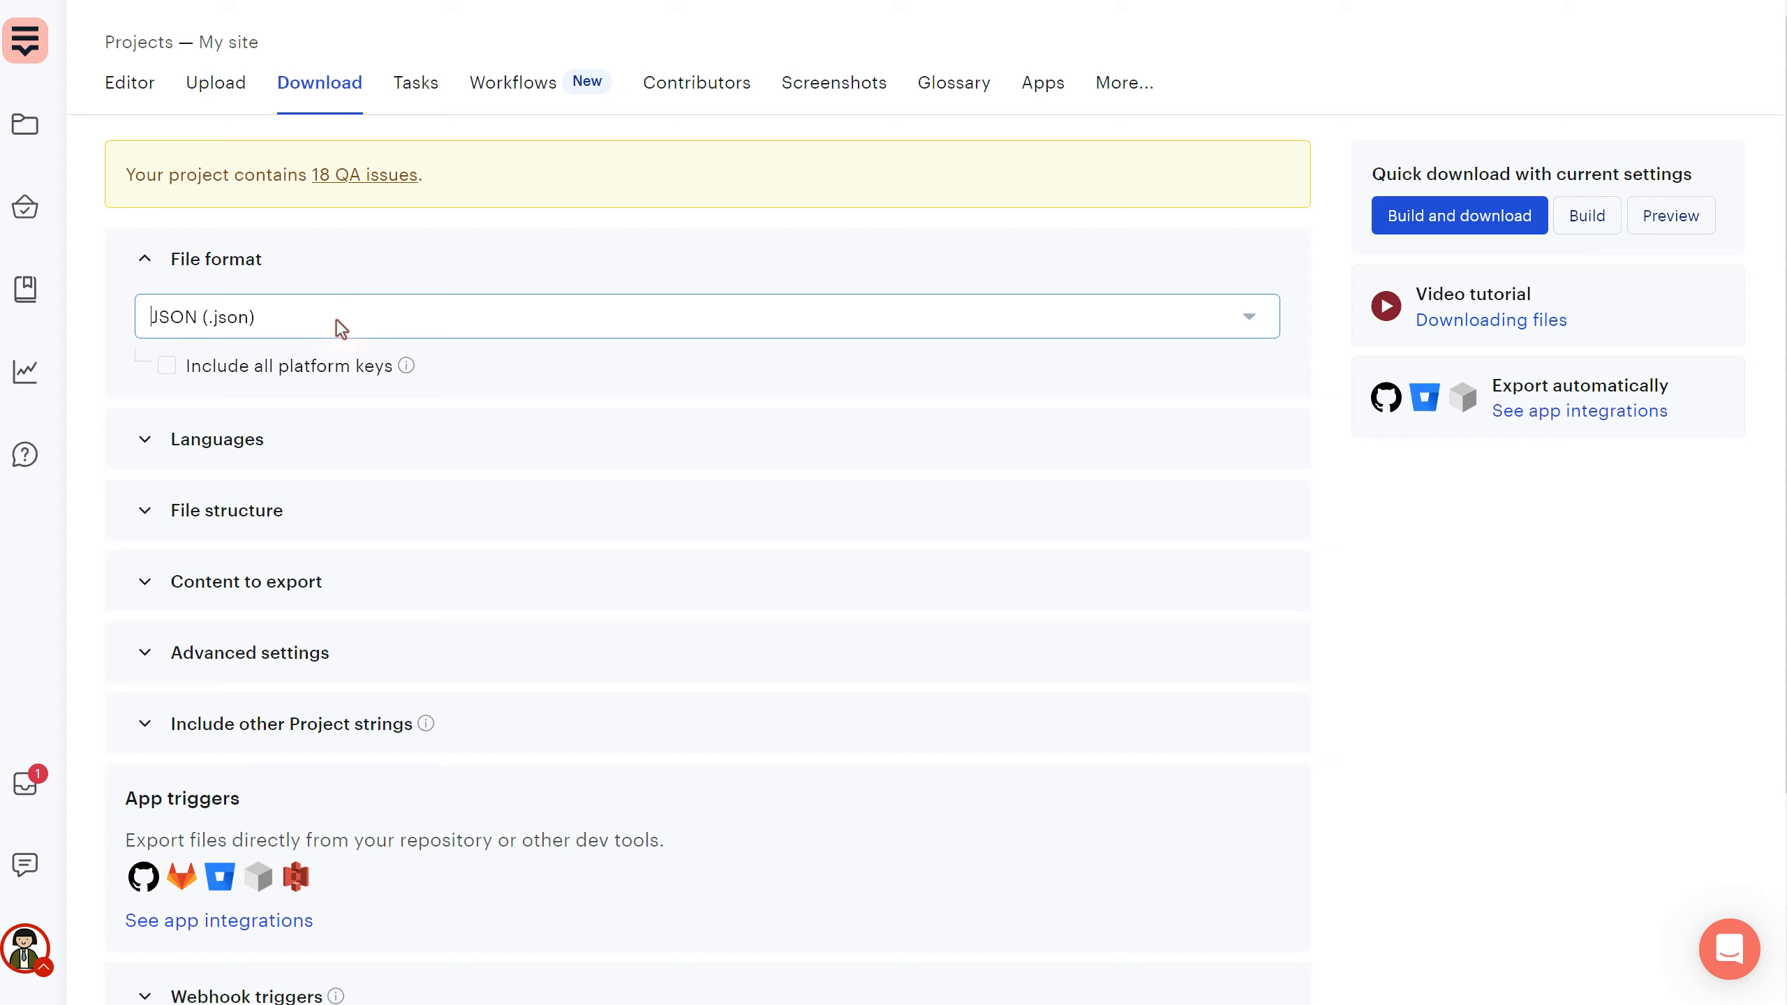
{"action": "left_click", "coordinate": [370, 329]}
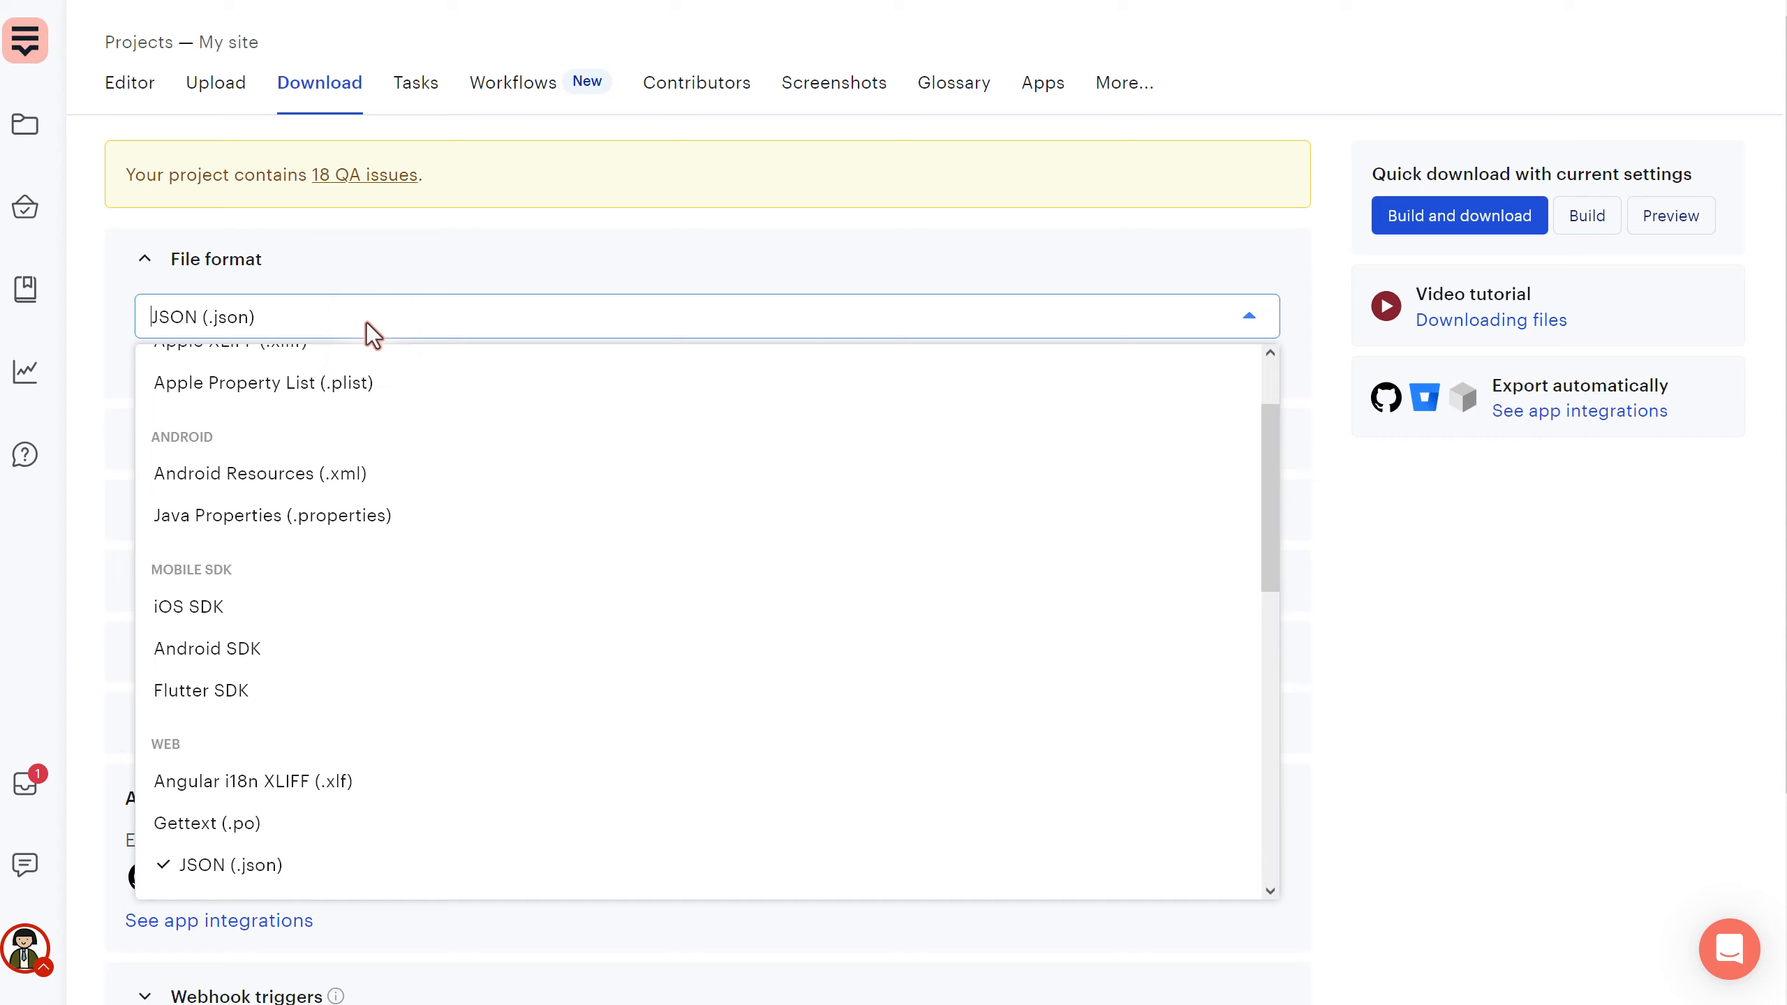
{"action": "scroll", "coordinate": [416, 527], "scroll_direction": "up", "scroll_amount": 2}
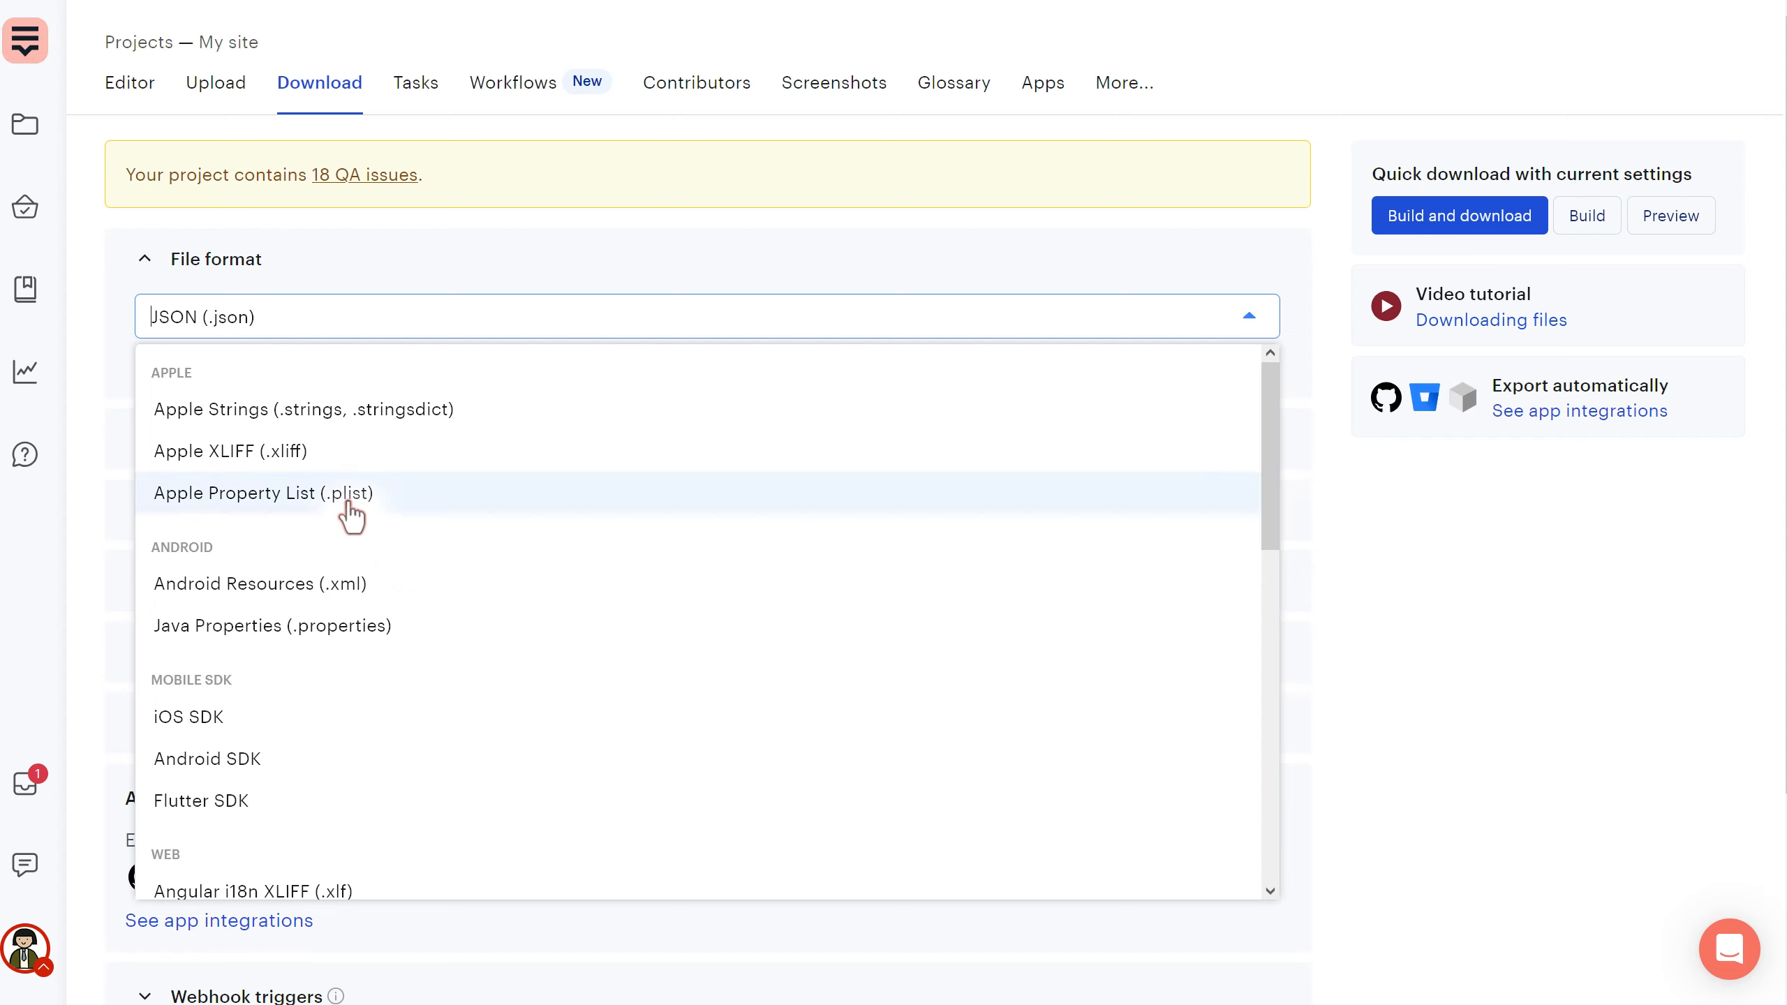
{"action": "left_click", "coordinate": [339, 259]}
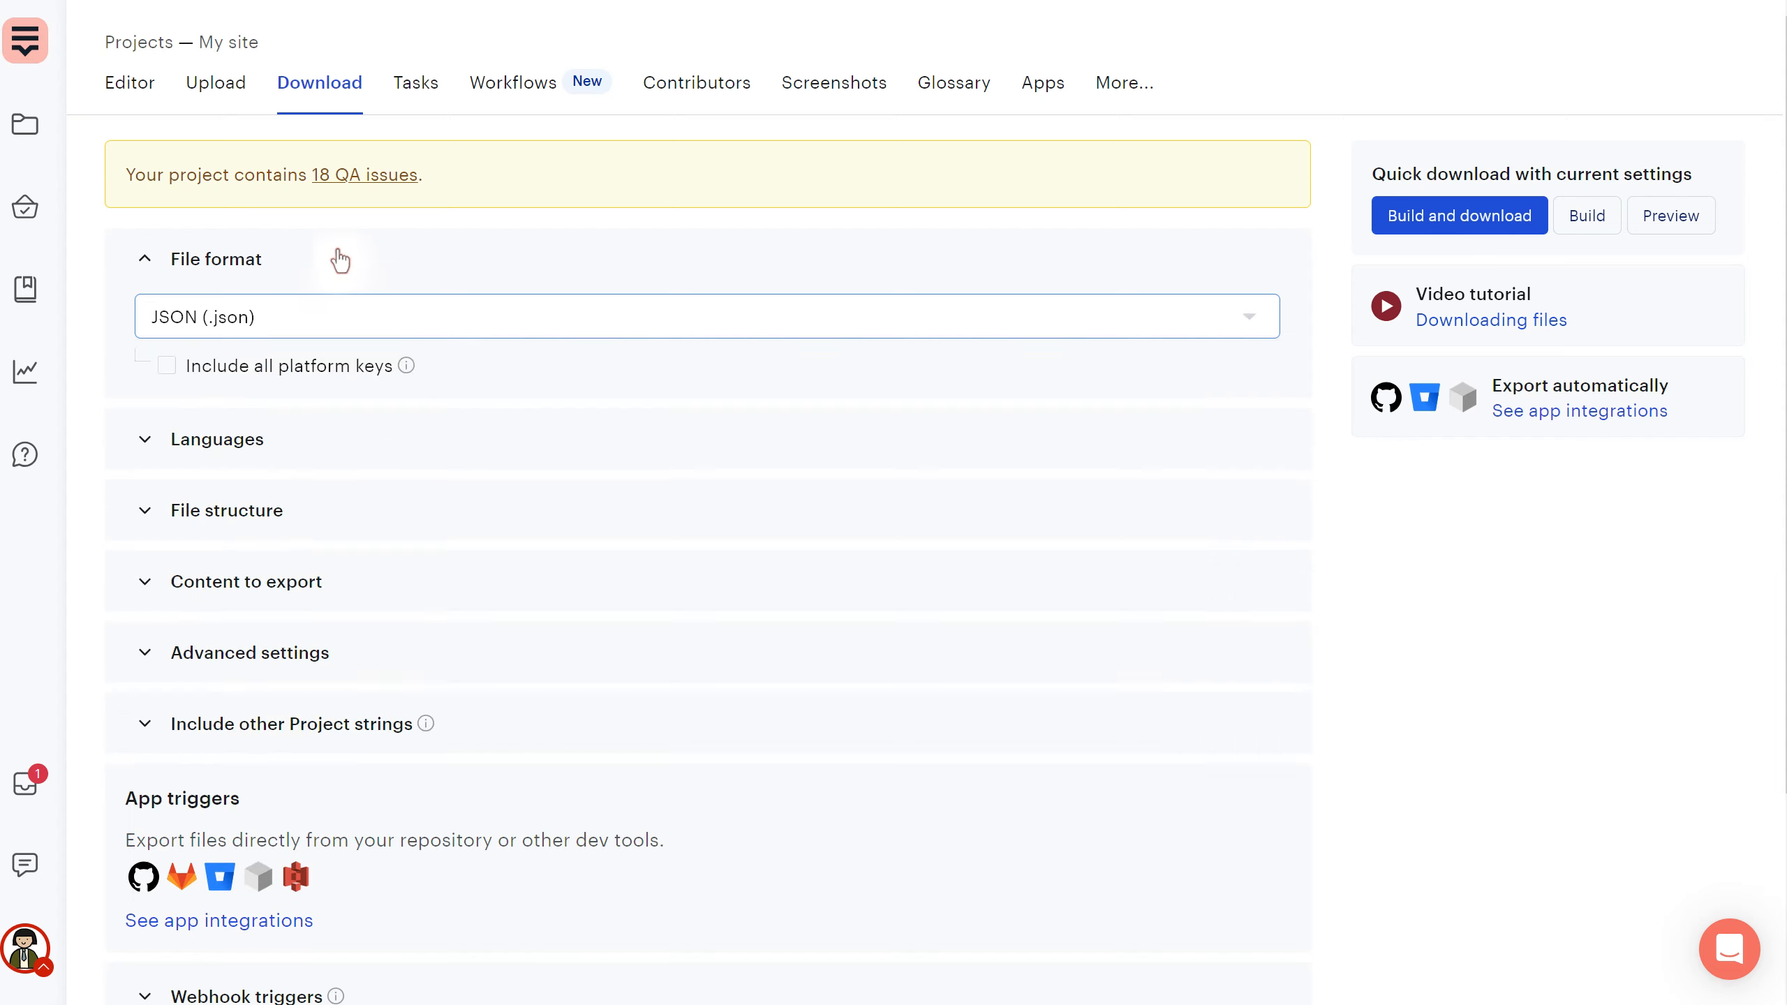
{"action": "left_click", "coordinate": [148, 100]}
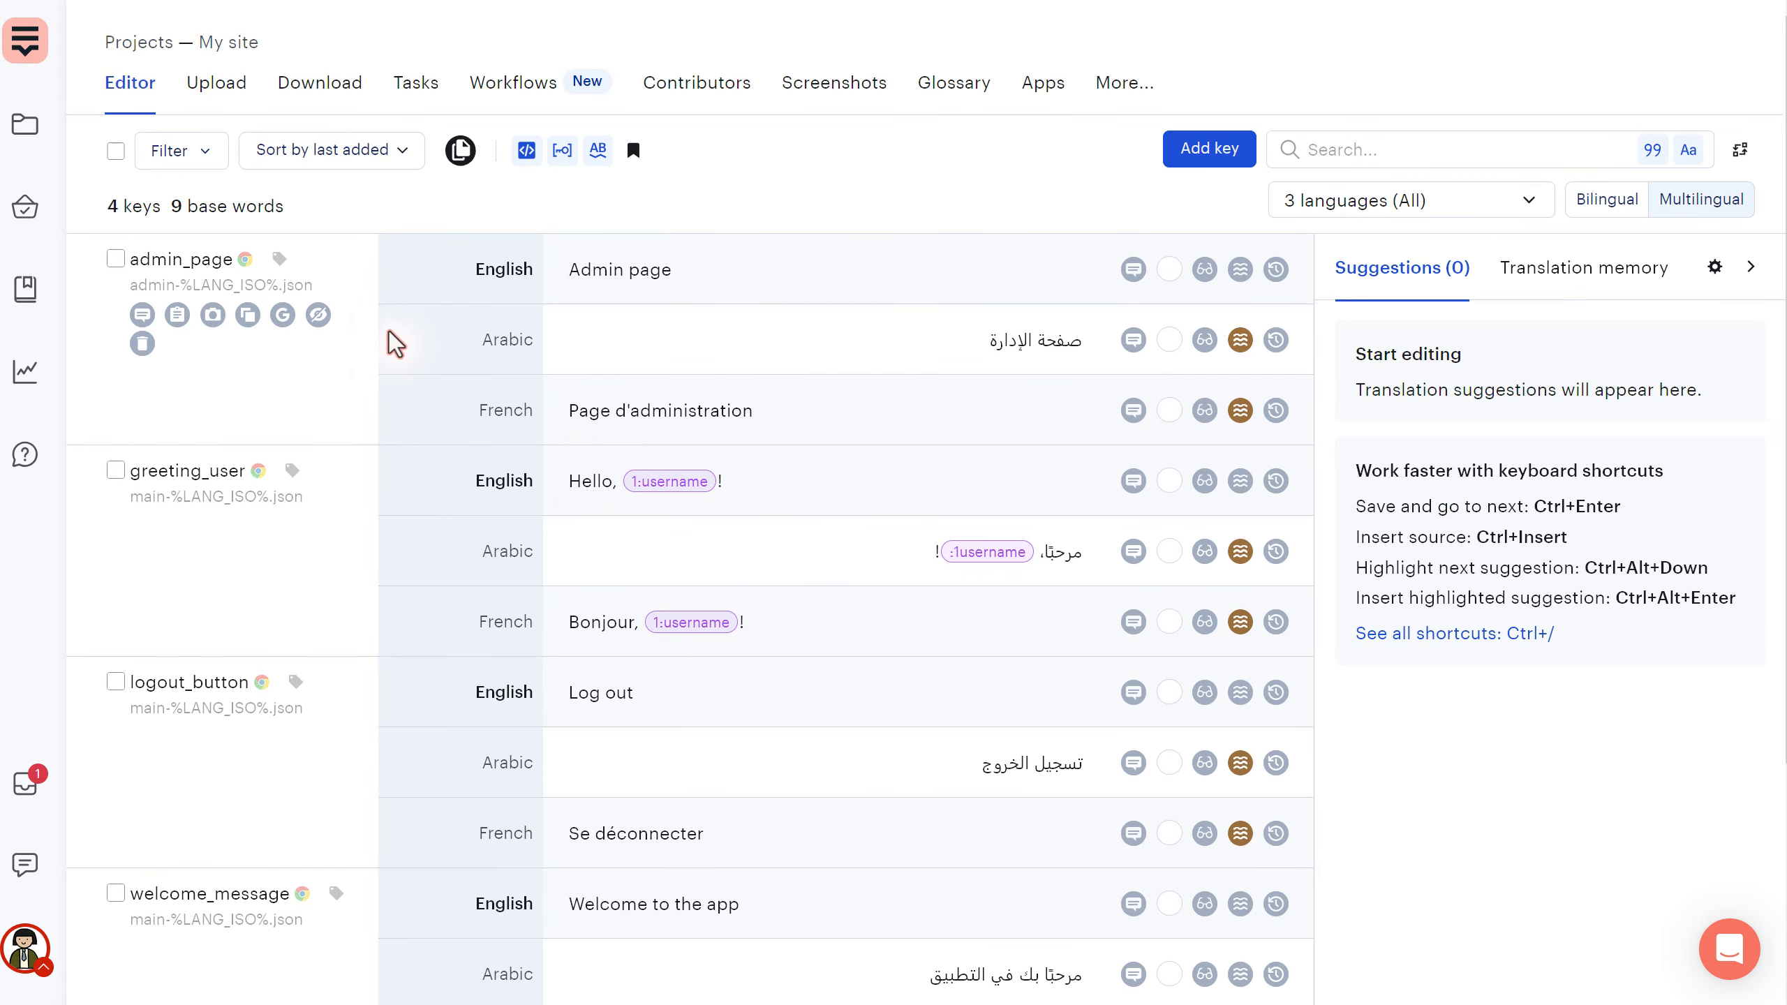
{"action": "left_click", "coordinate": [247, 262]}
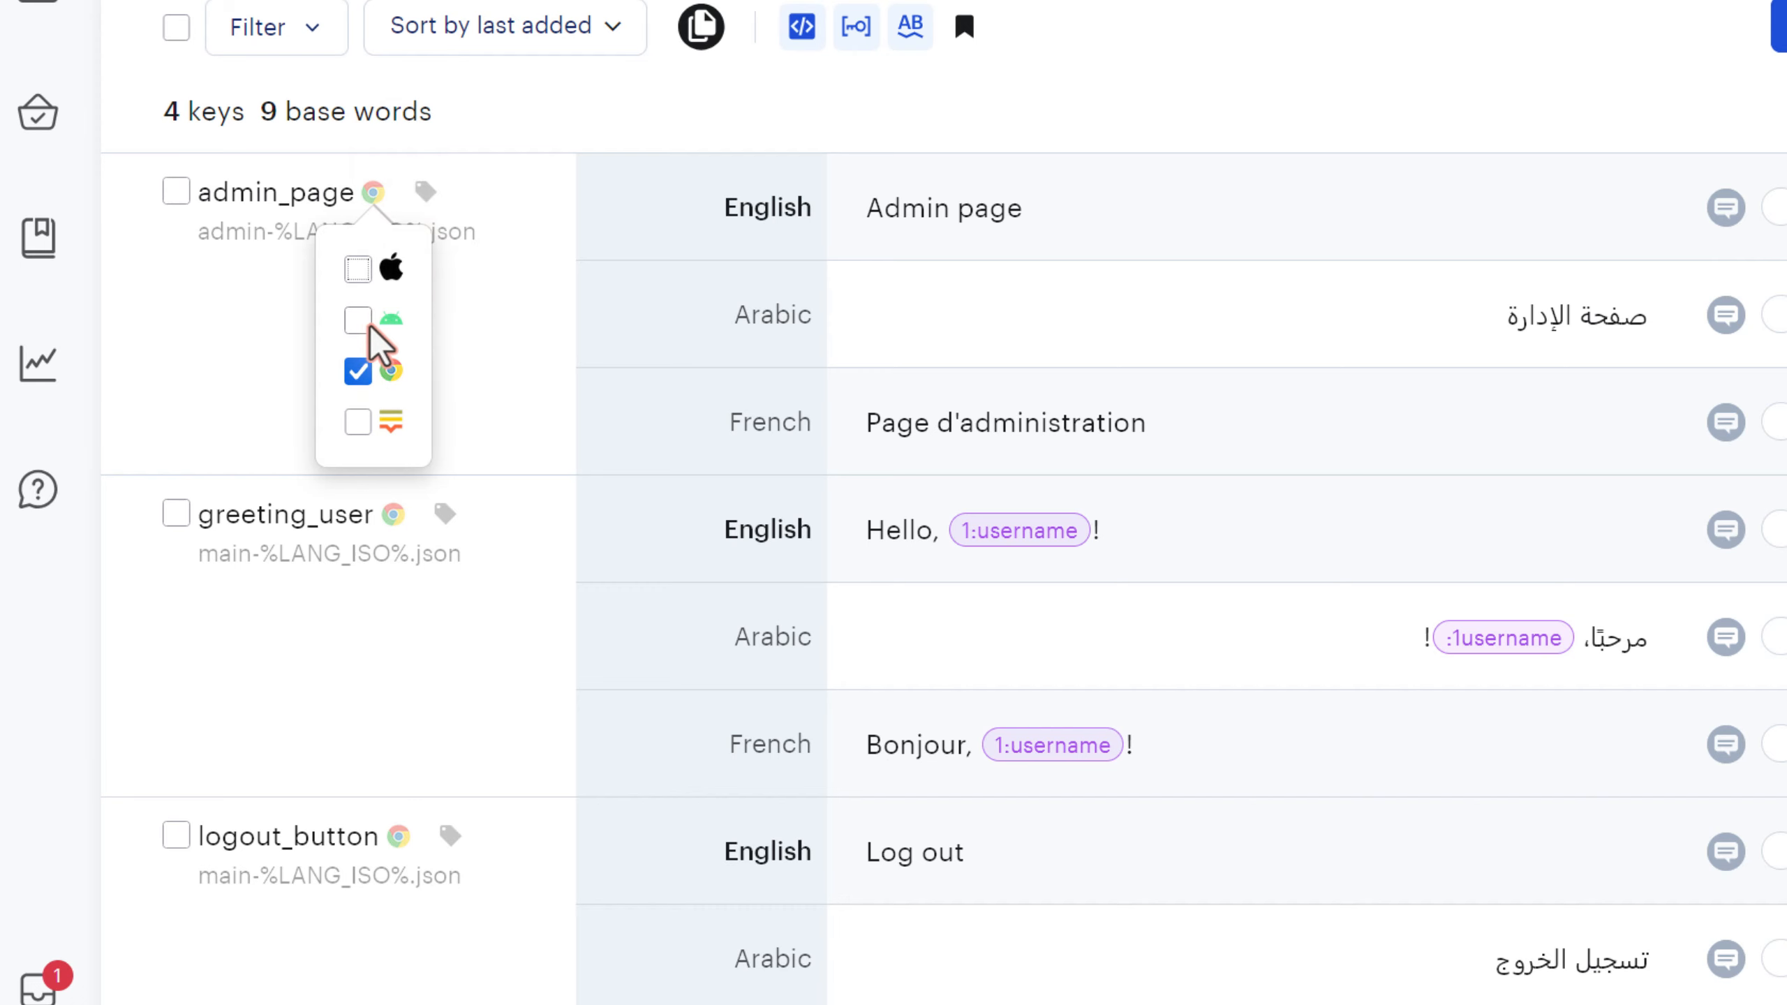
{"action": "left_click", "coordinate": [507, 137]}
{"action": "scroll", "coordinate": [535, 278], "scroll_direction": "down", "scroll_amount": 5}
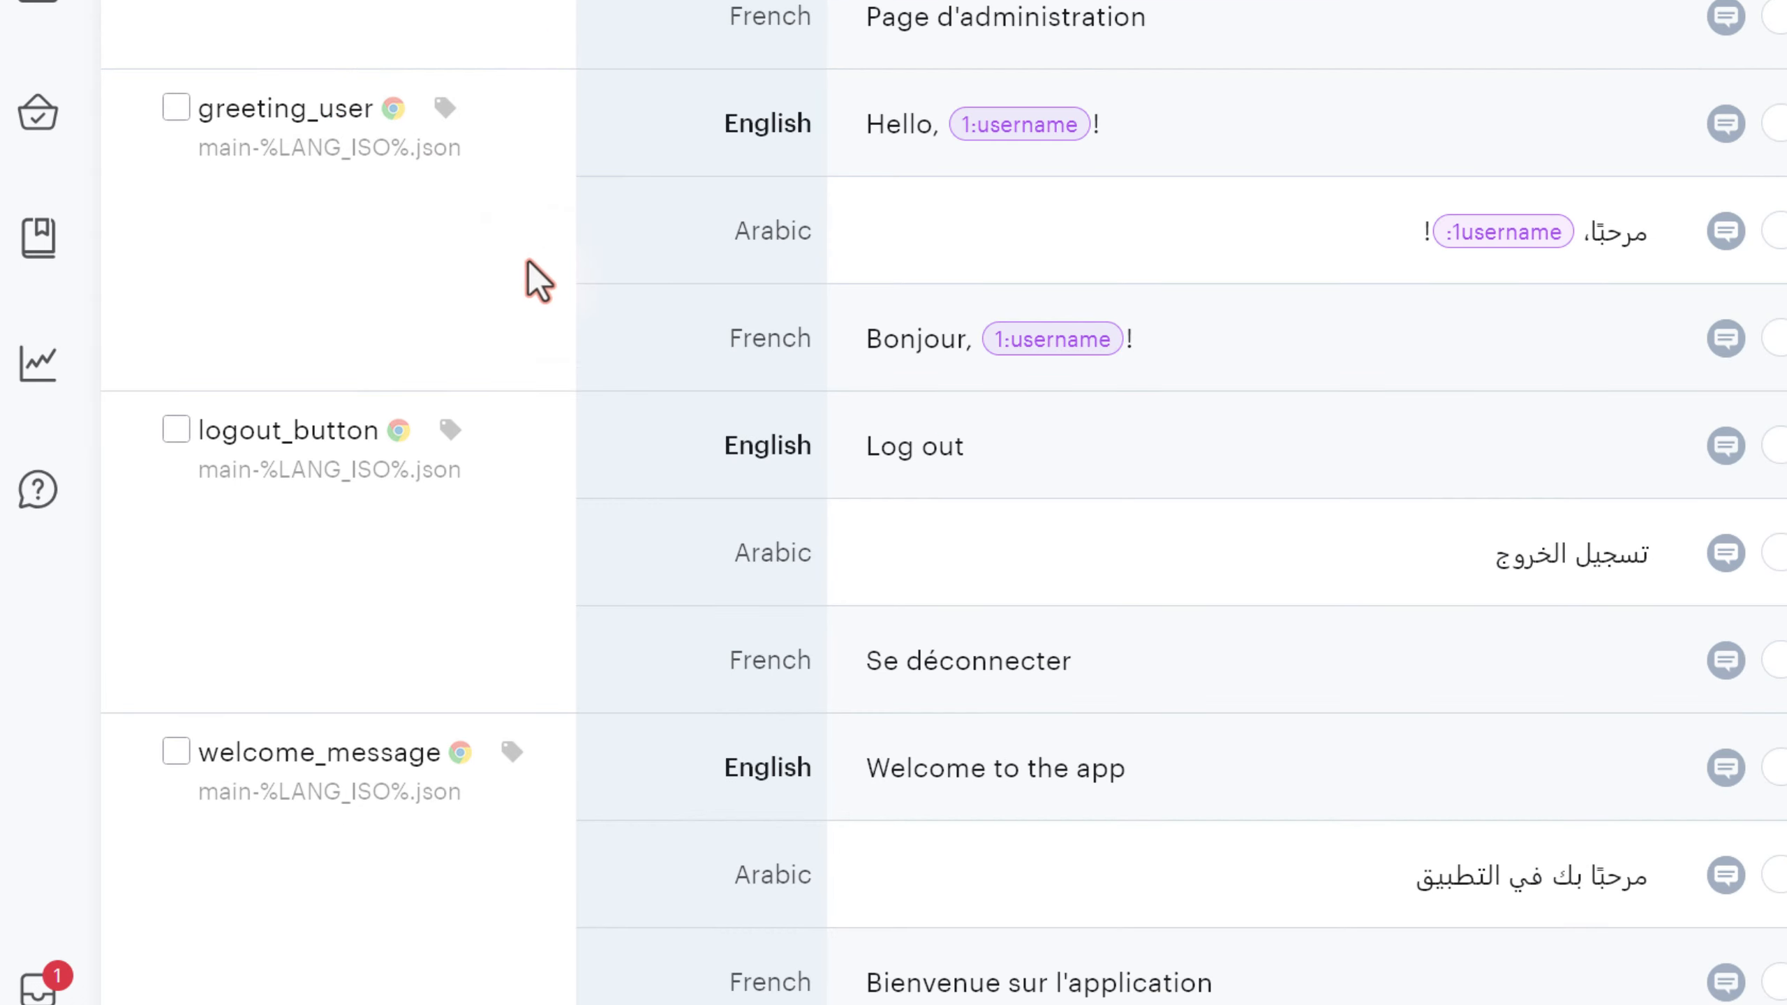
{"action": "scroll", "coordinate": [507, 631], "scroll_direction": "up", "scroll_amount": 5}
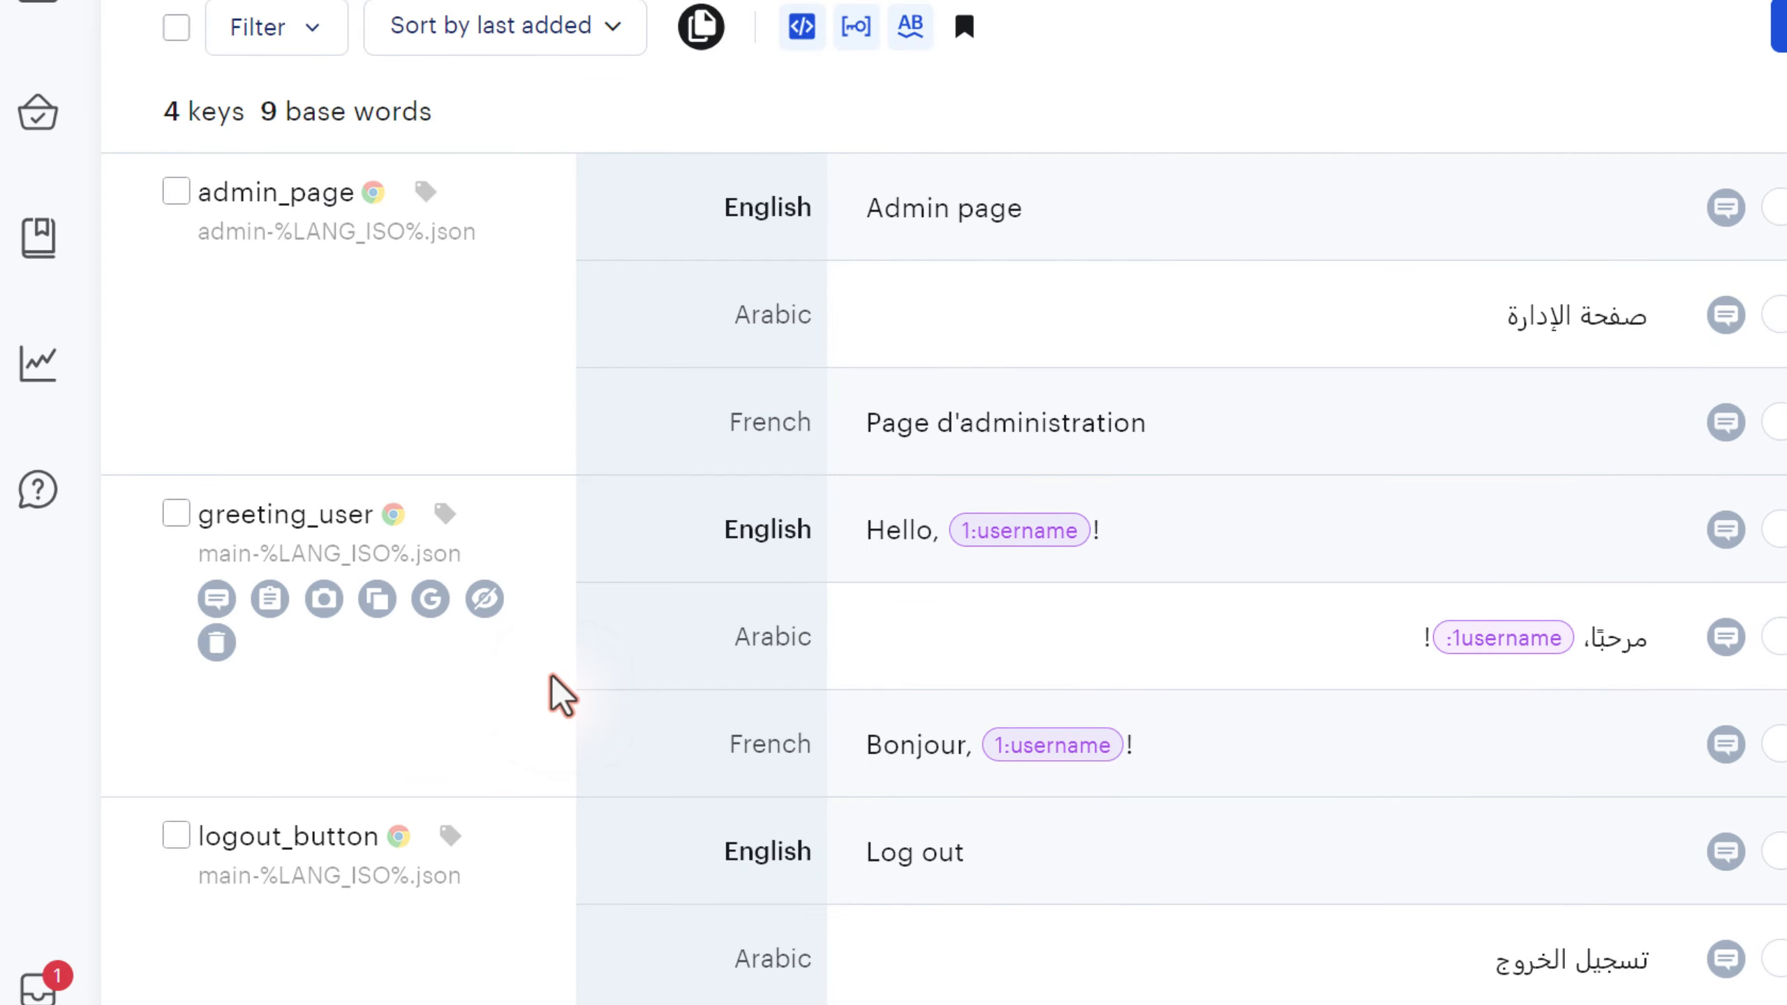
{"action": "mouse_move", "coordinate": [449, 301]}
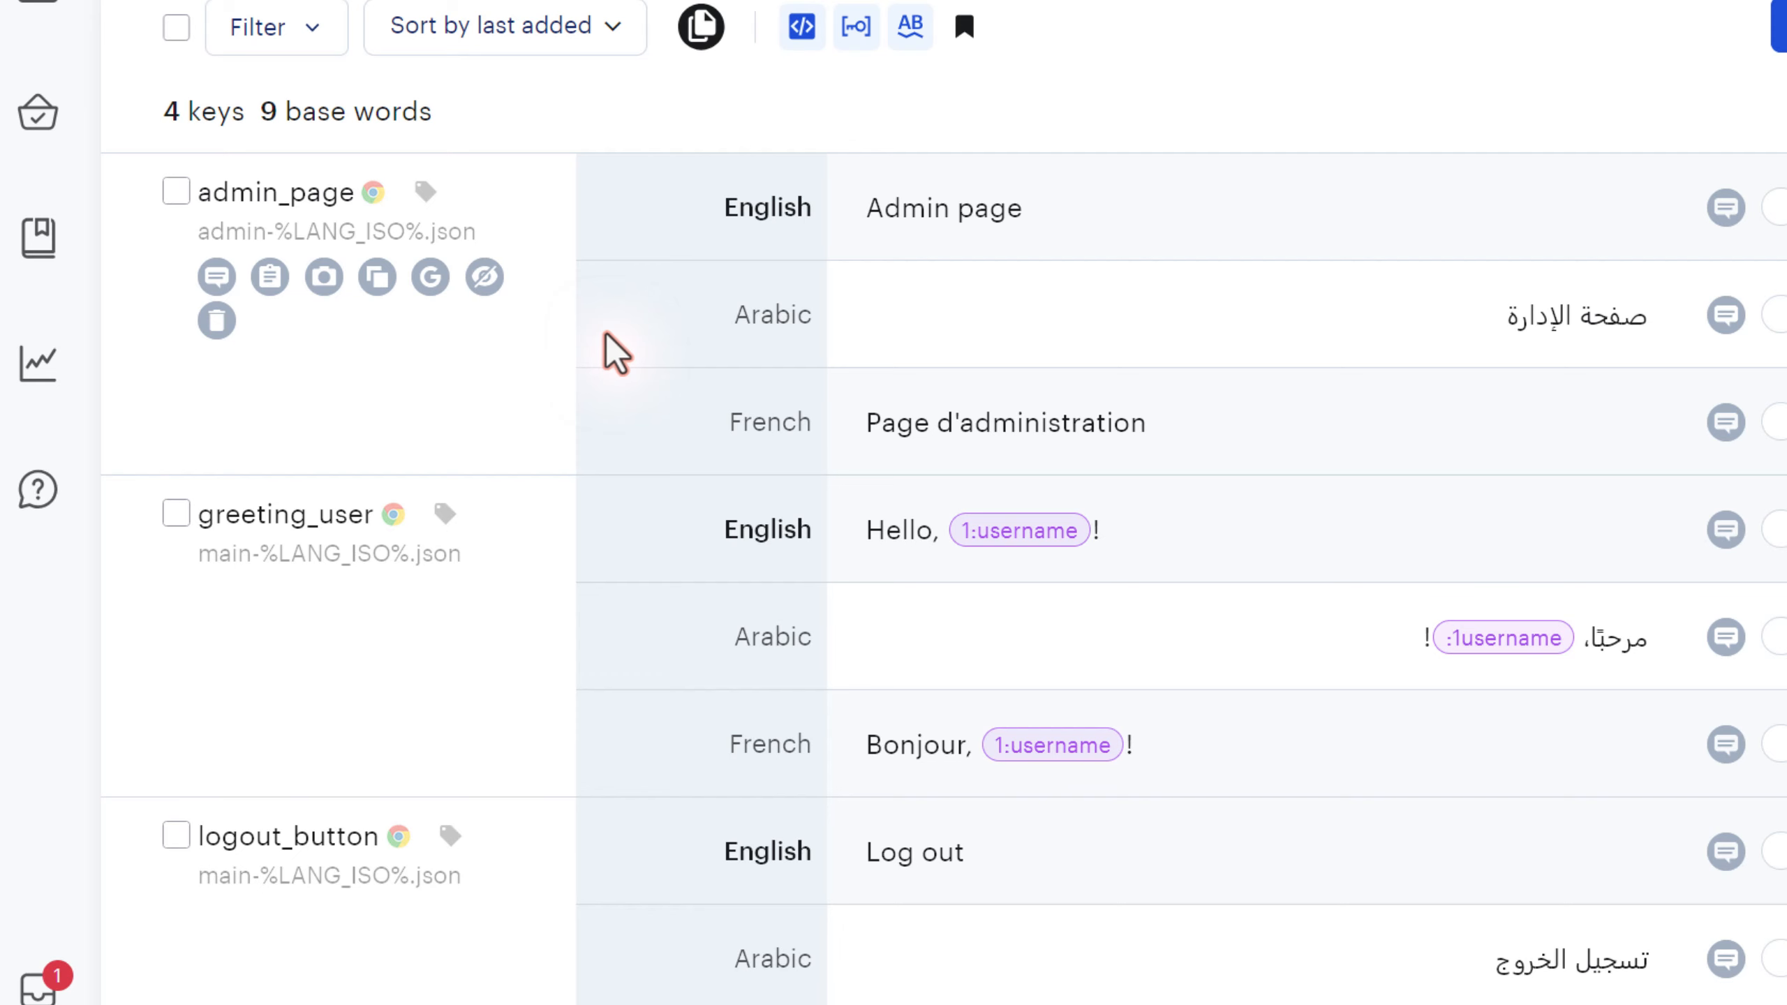
- Add Android as a platform for the admin_page key
{"action": "left_click", "coordinate": [335, 200]}
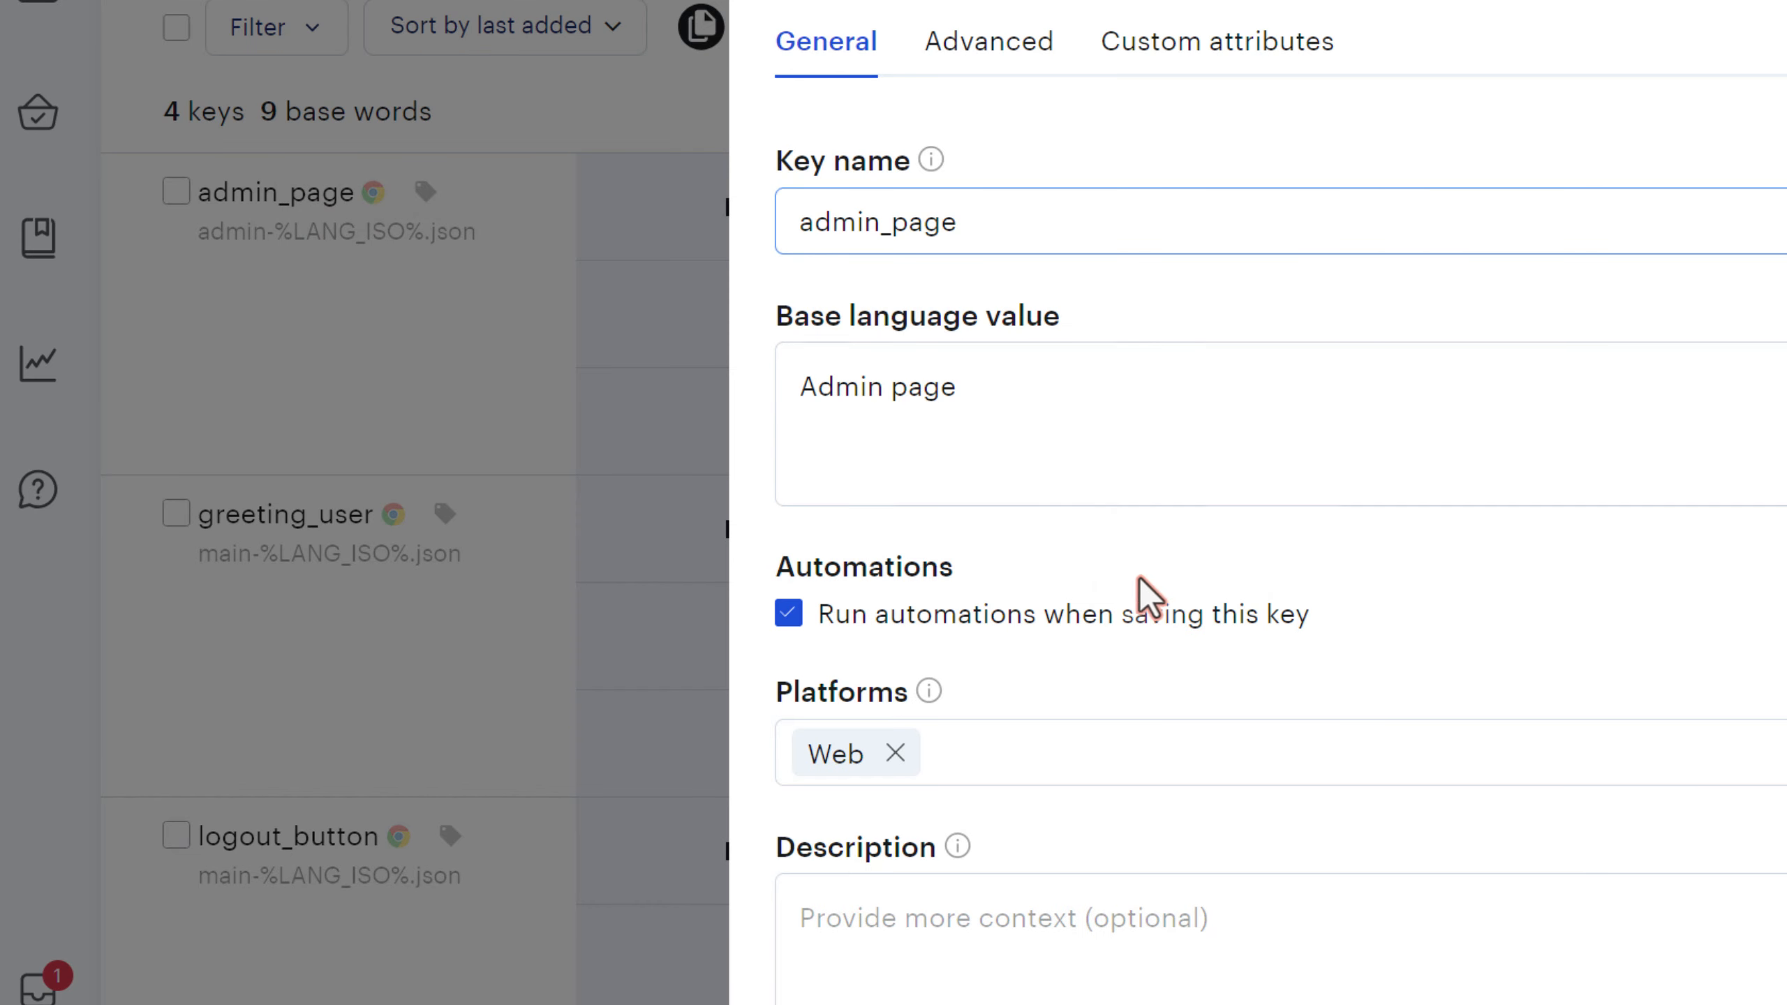
{"action": "left_click", "coordinate": [1055, 773]}
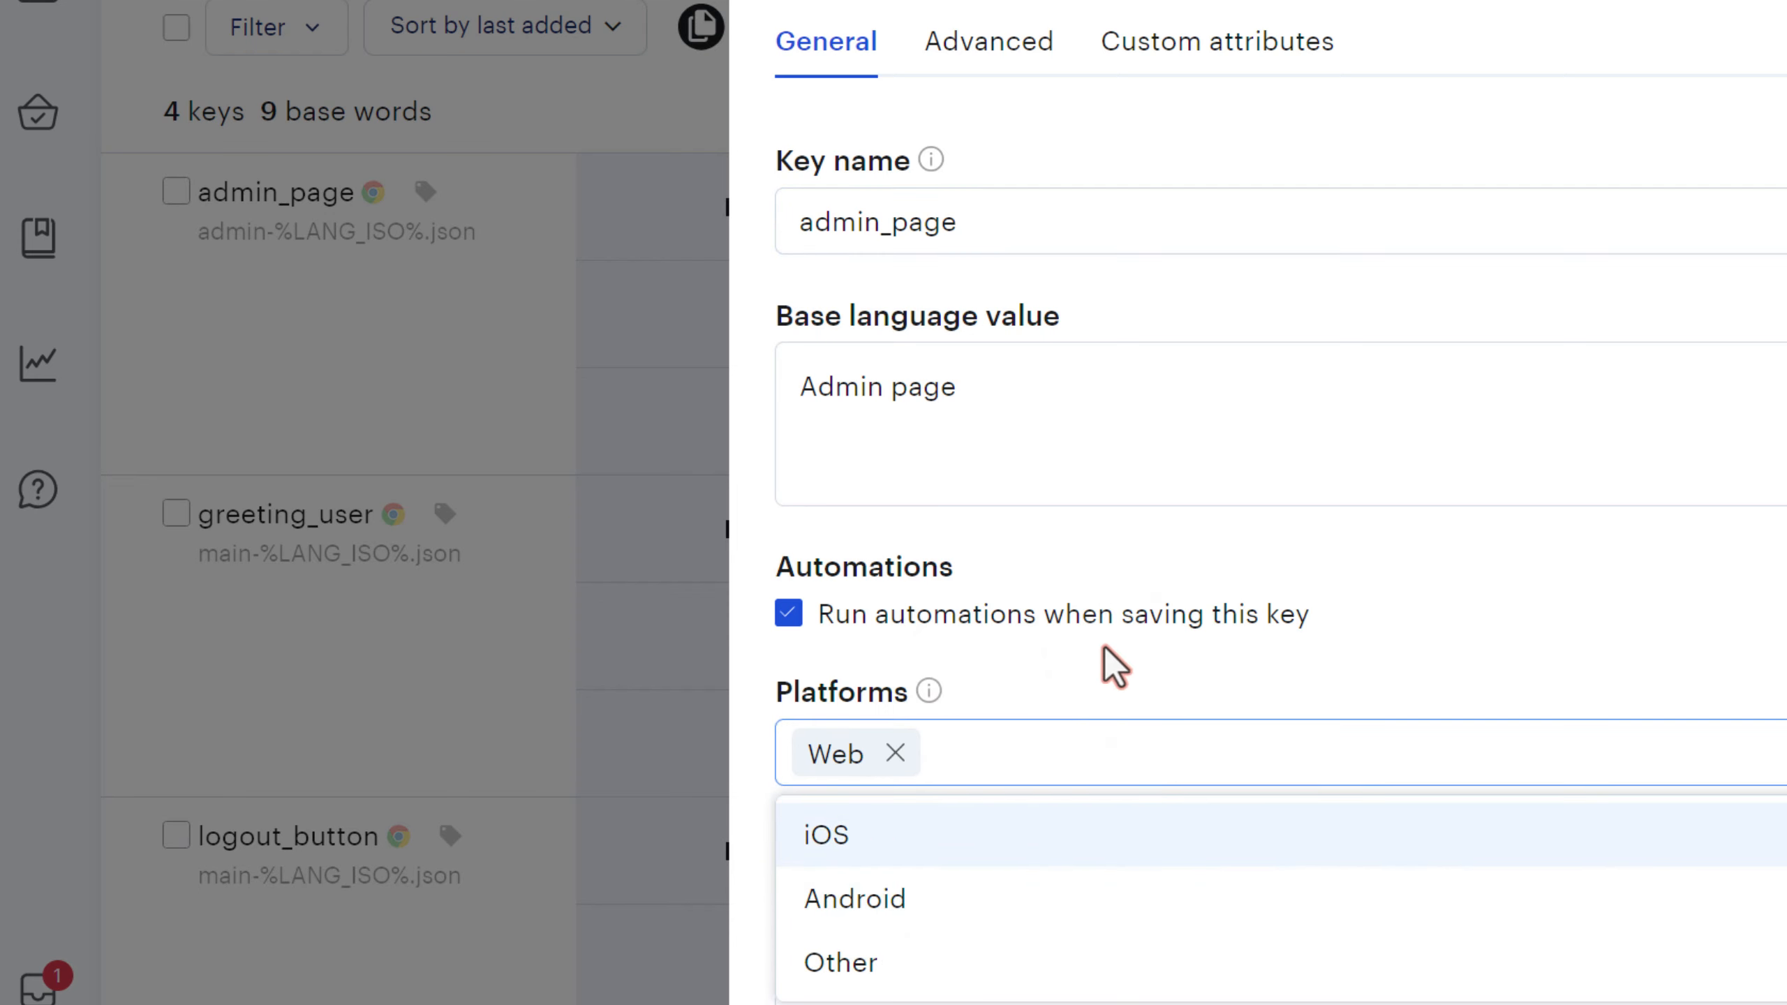
{"action": "left_click", "coordinate": [756, 726]}
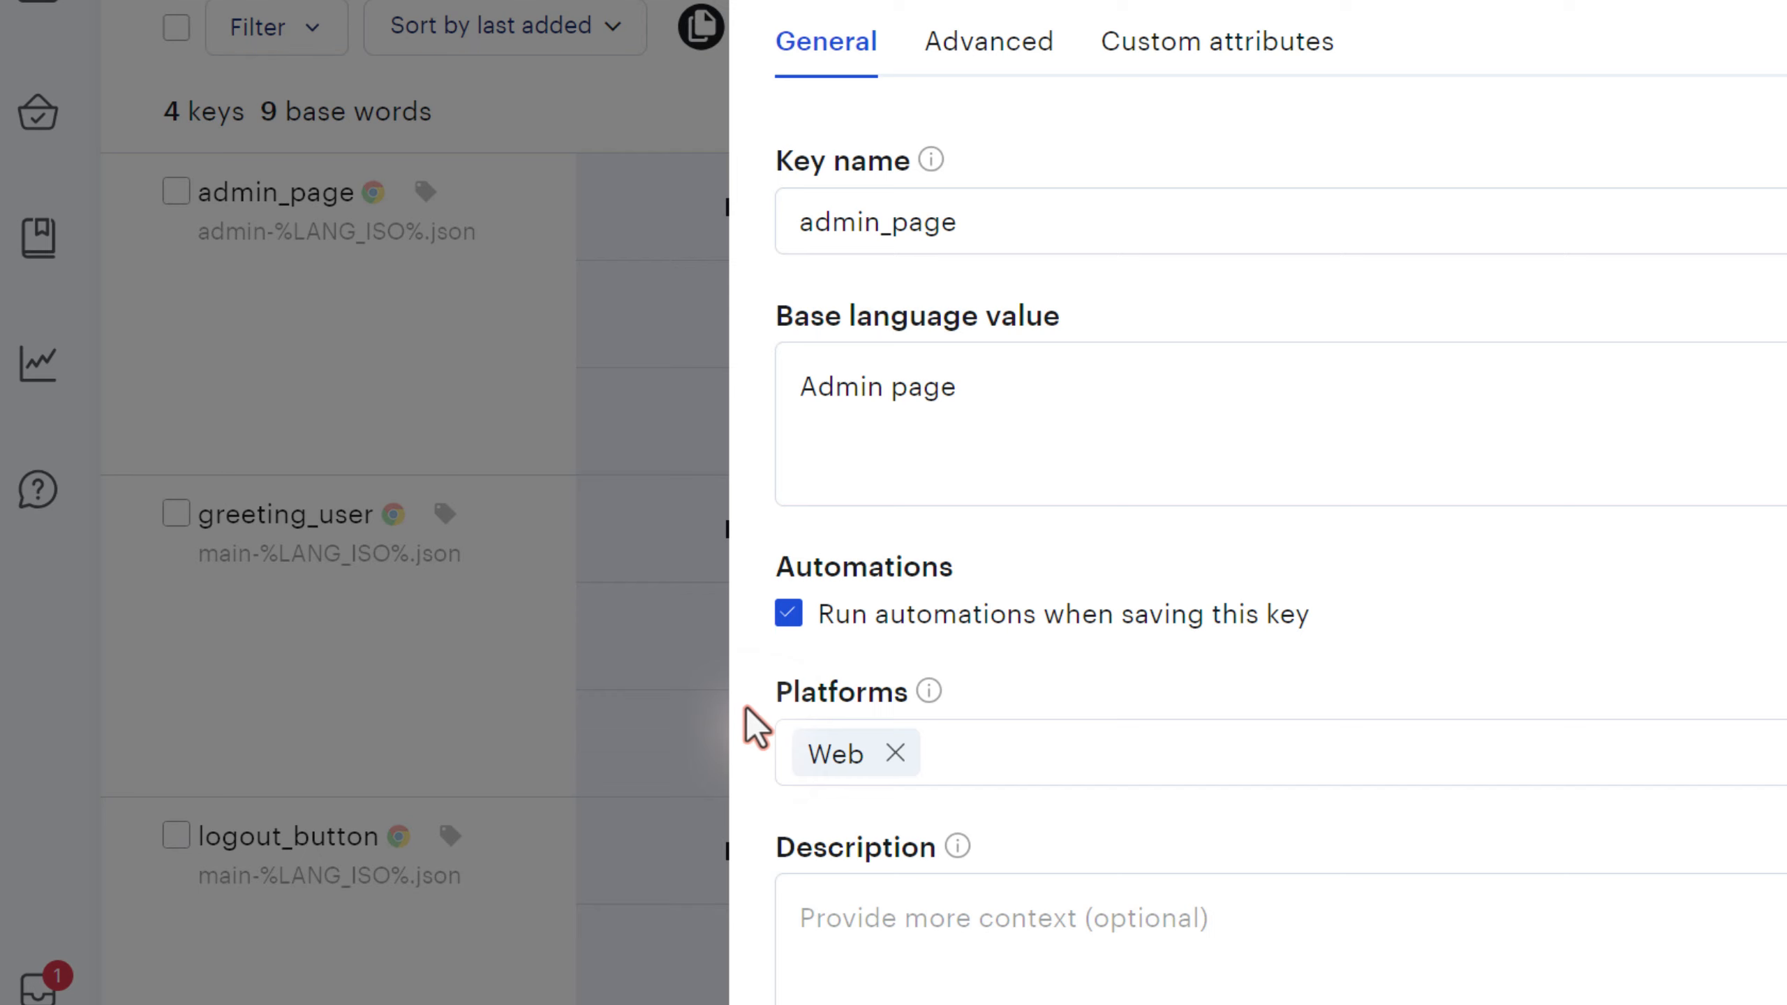
{"action": "left_click", "coordinate": [1060, 754]}
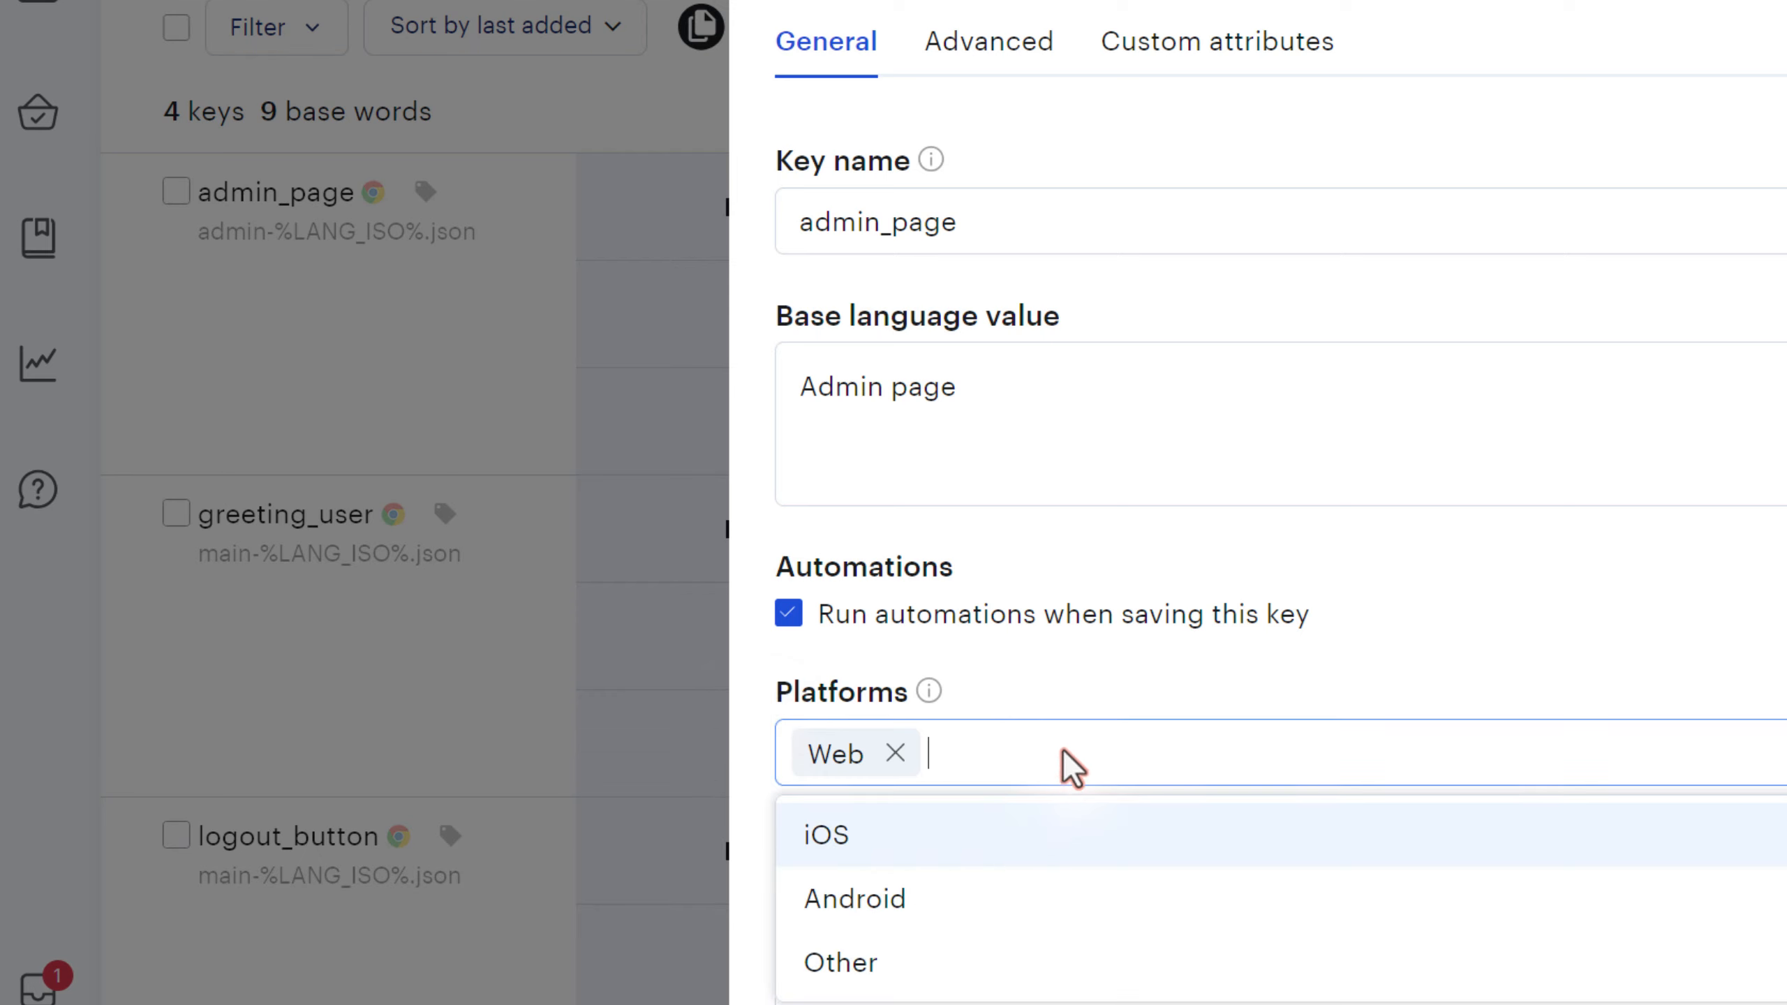
{"action": "left_click", "coordinate": [961, 906]}
- Assign admin_page's Android platform a new admin-%LANG_ISO%.xml file and save the key
{"action": "left_click", "coordinate": [973, 62]}
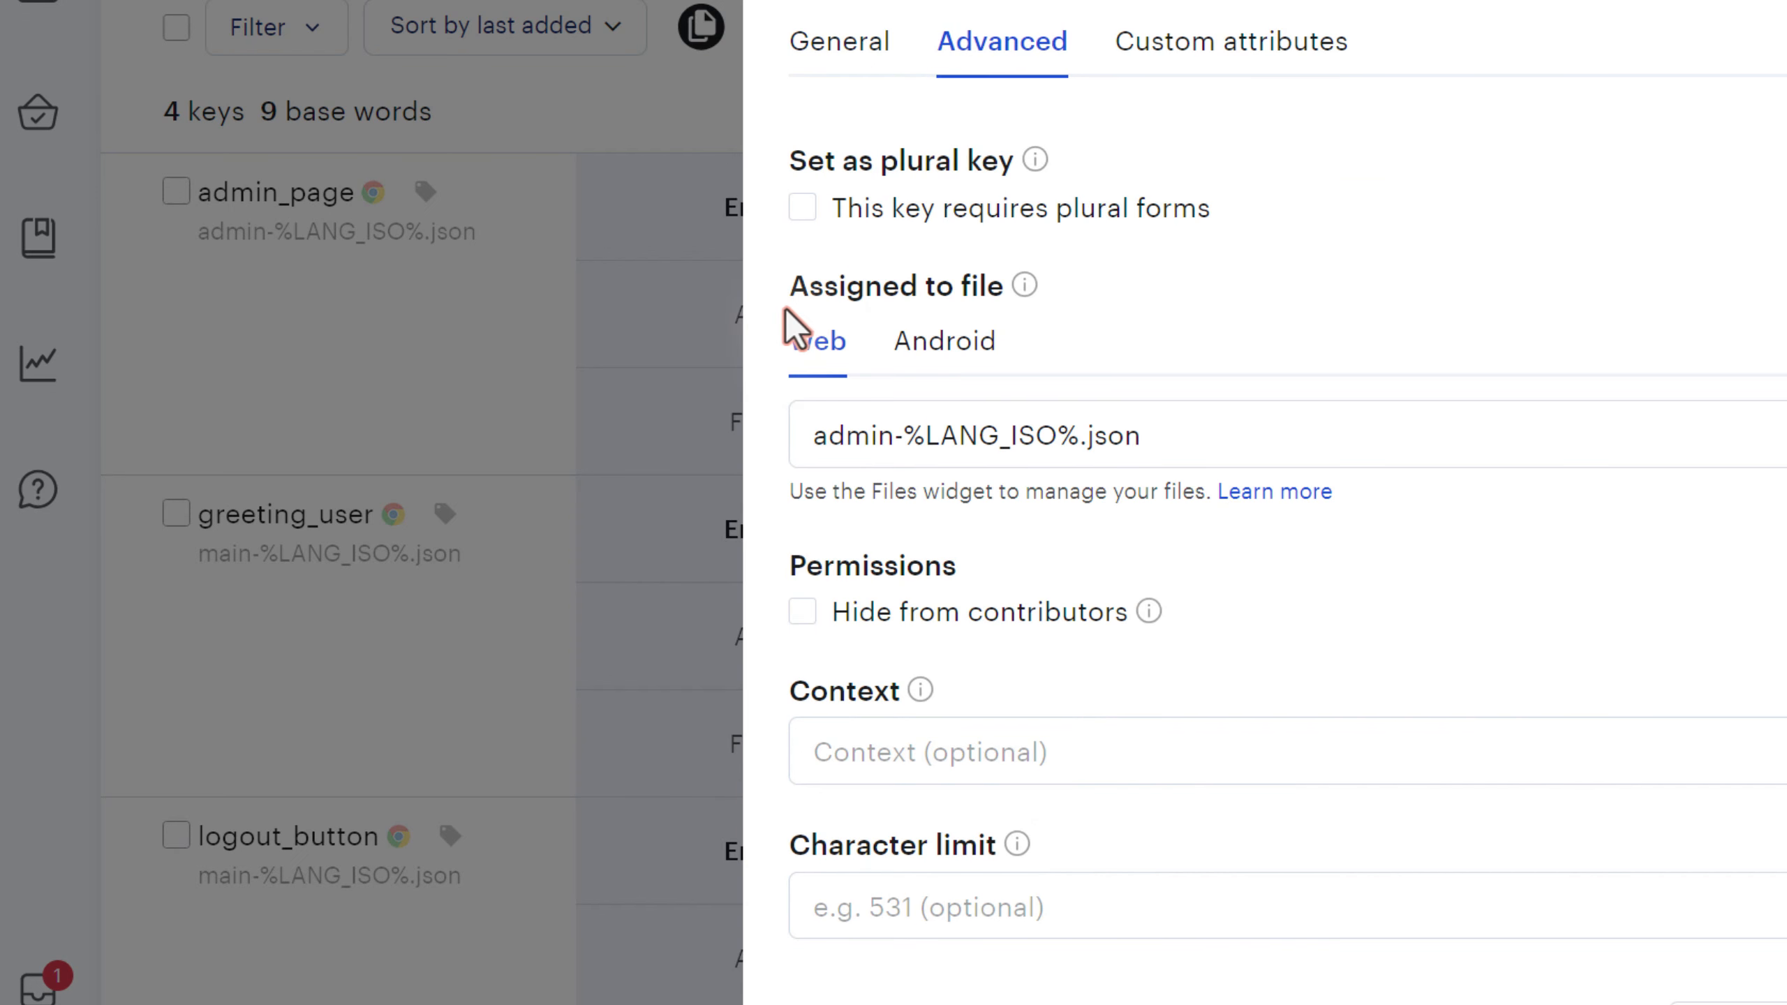
{"action": "left_click_drag", "start_coordinate": [783, 291], "coordinate": [983, 294]}
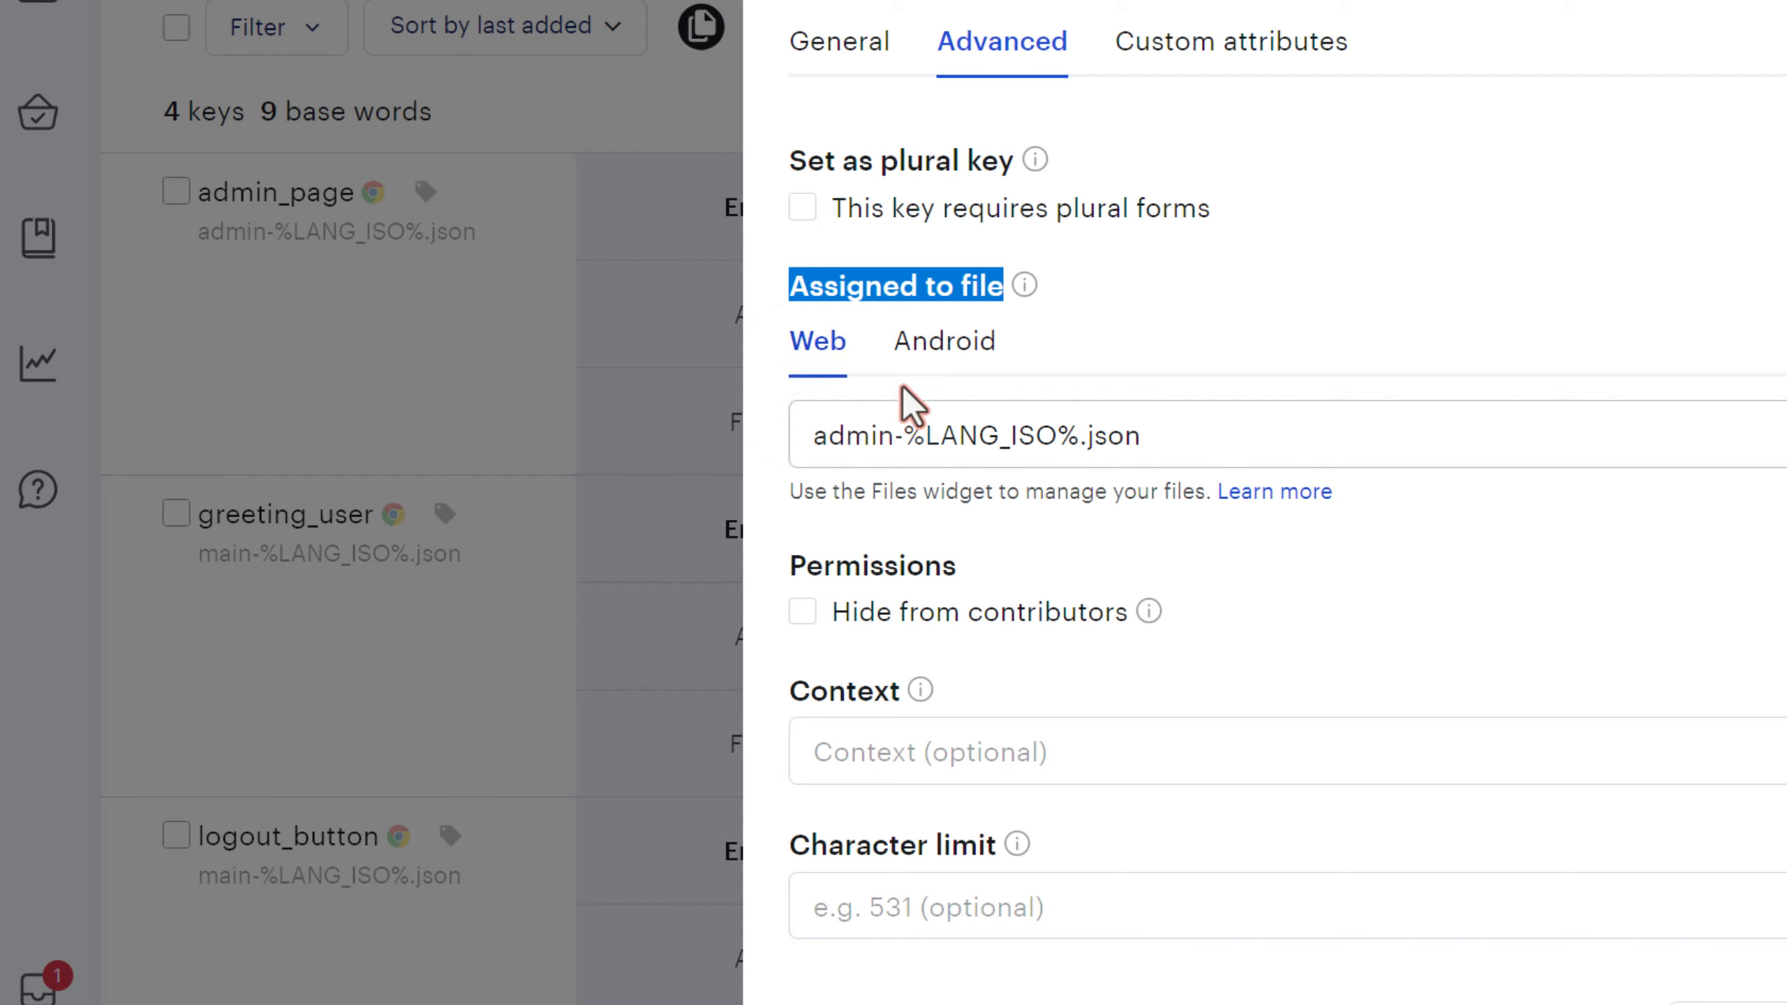
{"action": "left_click", "coordinate": [972, 346]}
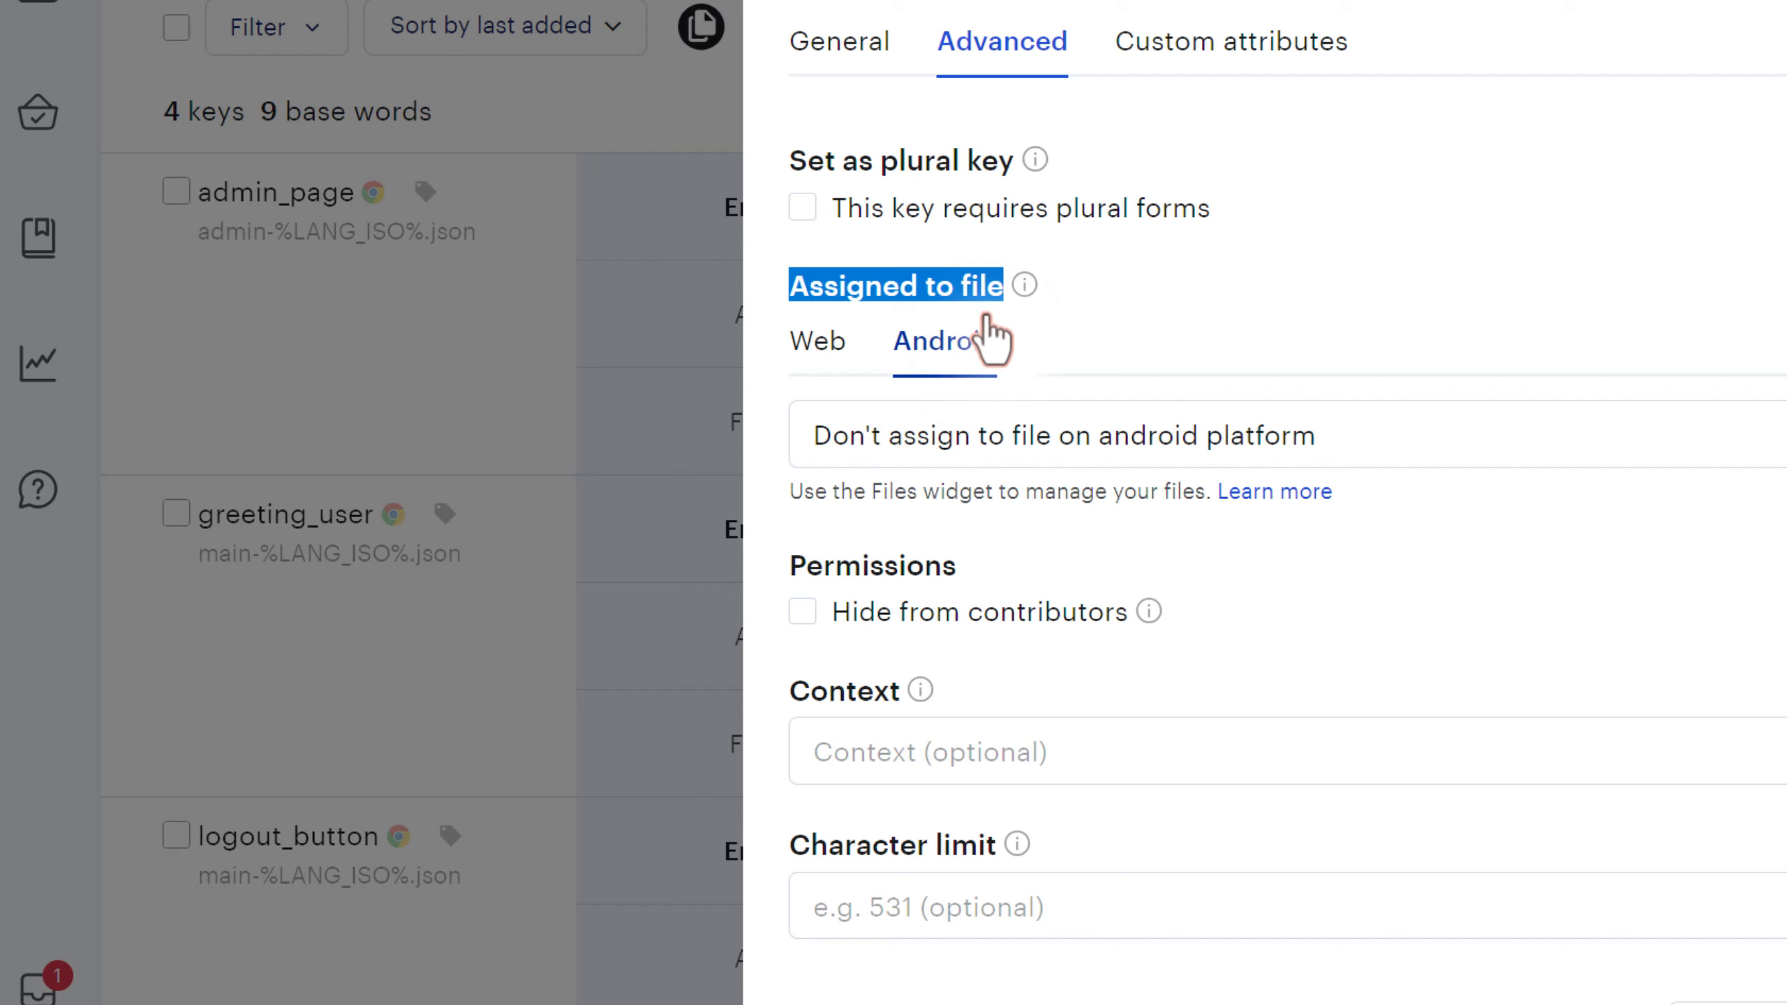
{"action": "left_click", "coordinate": [1017, 436]}
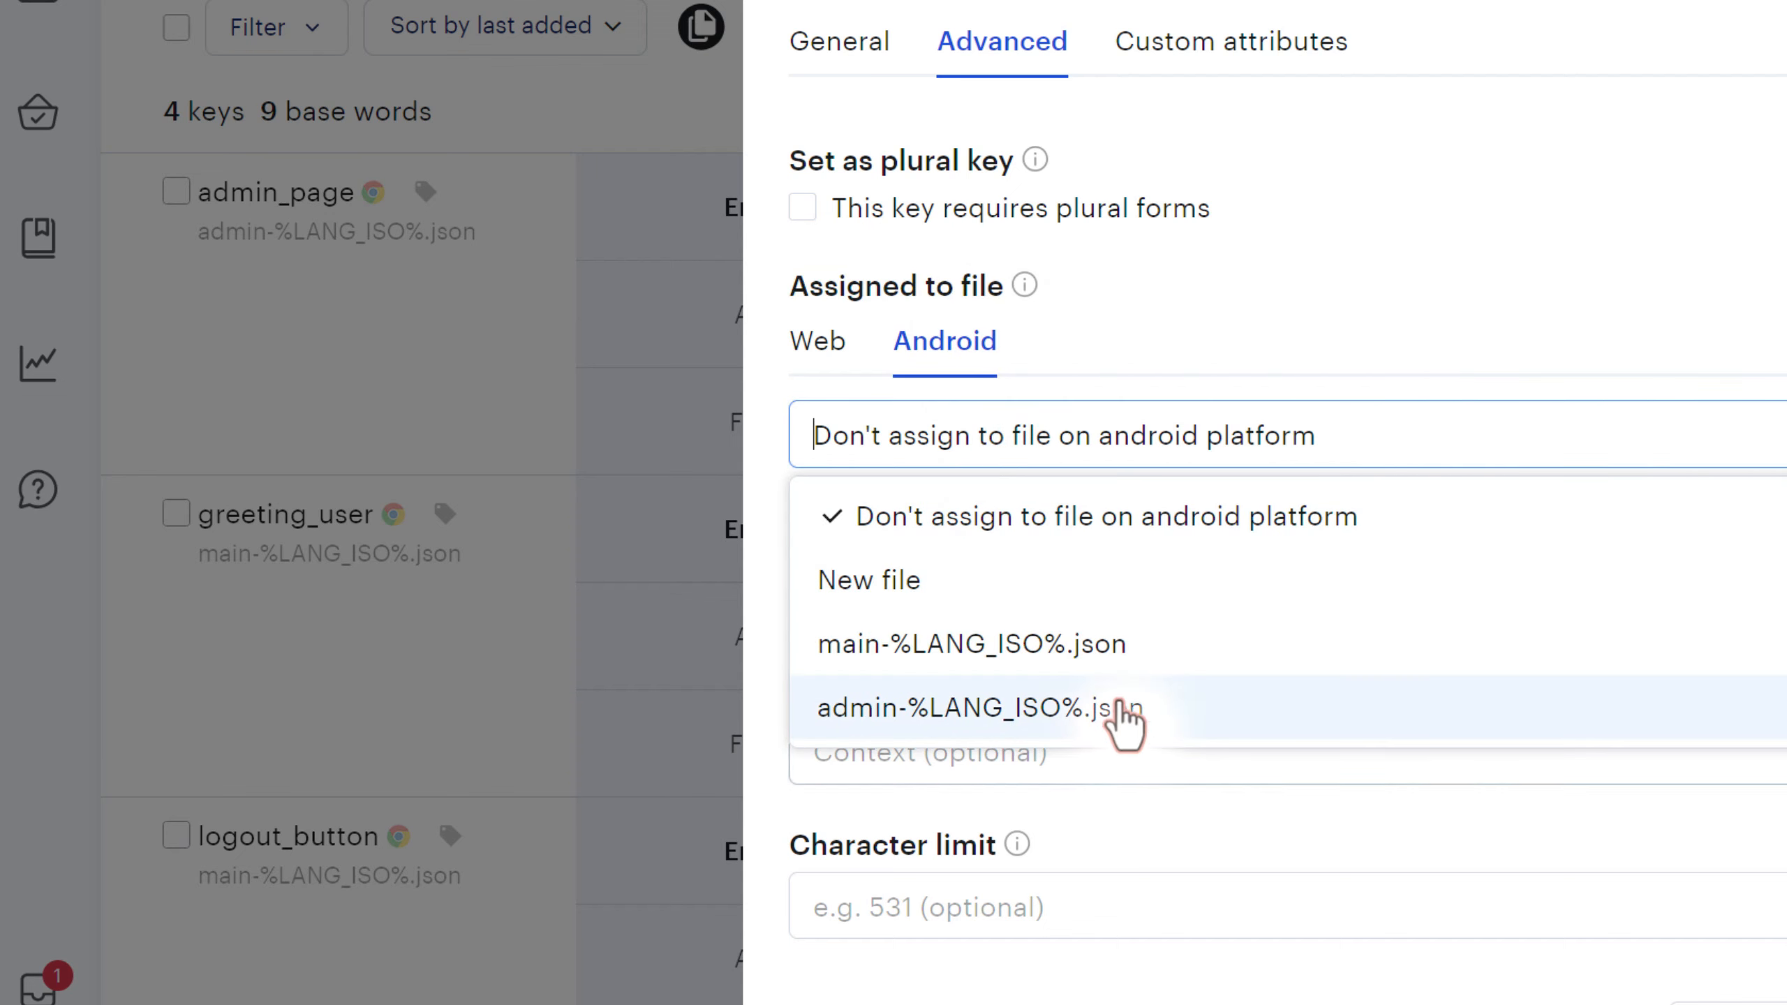
{"action": "left_click", "coordinate": [975, 588]}
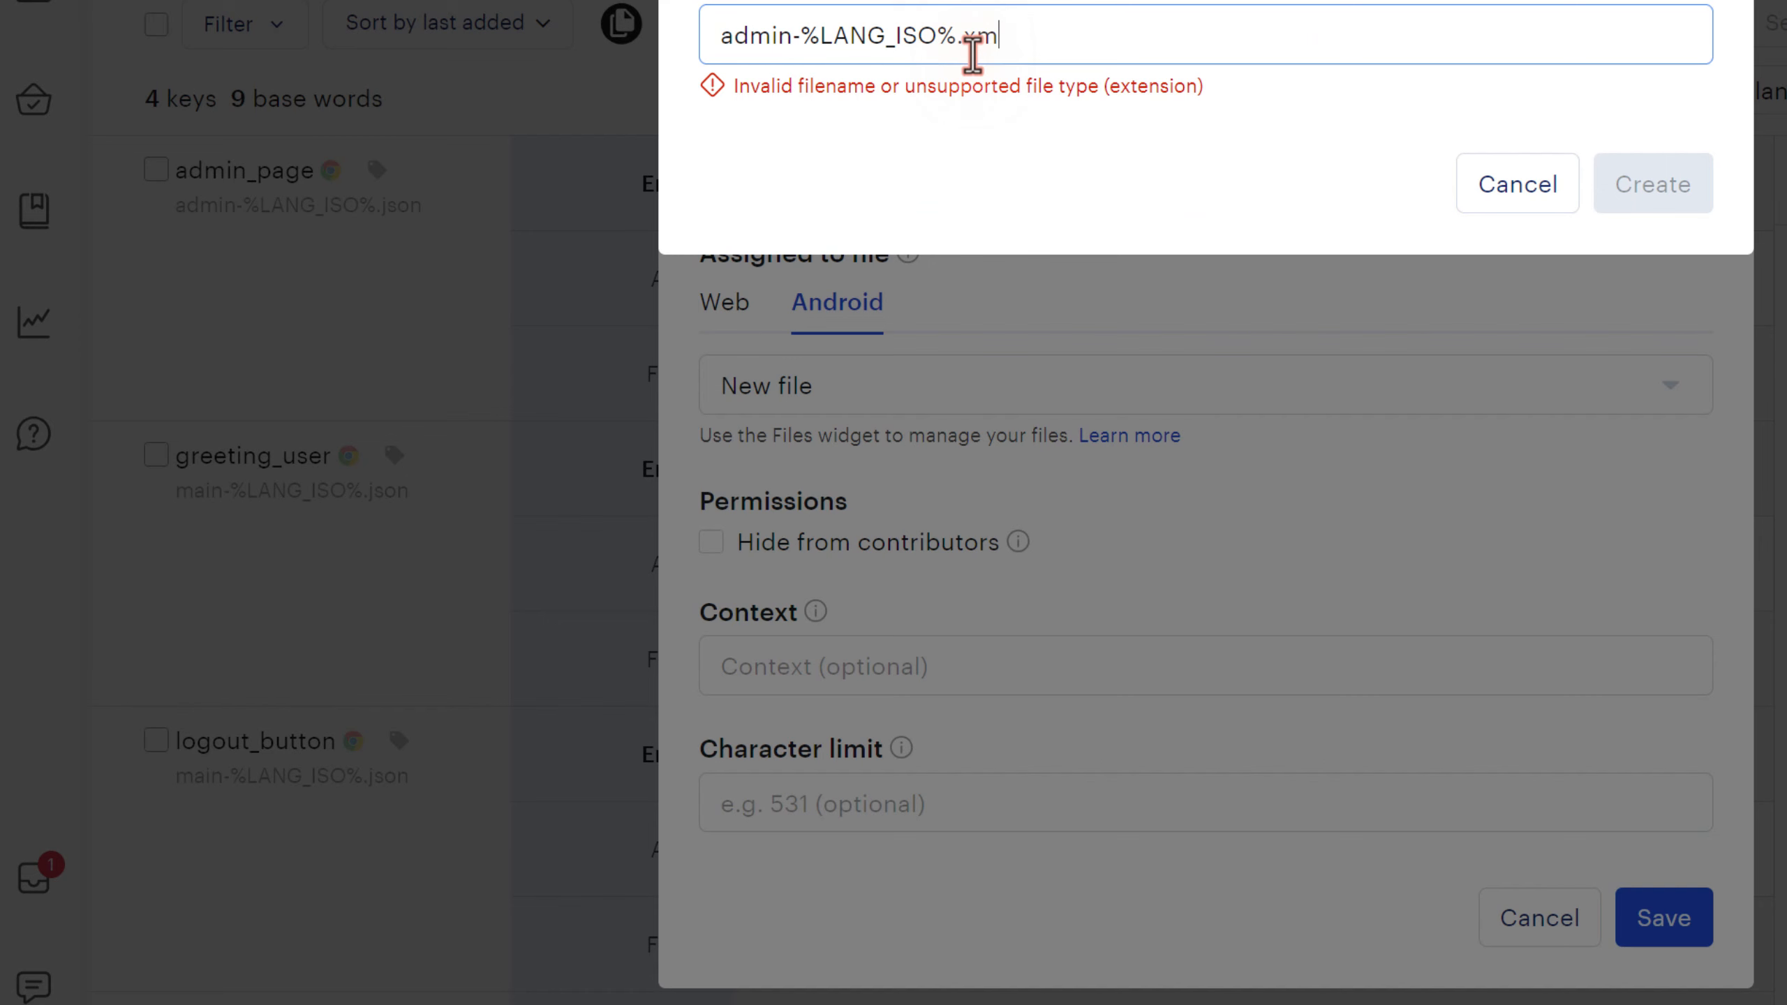
{"action": "type", "text": "l"}
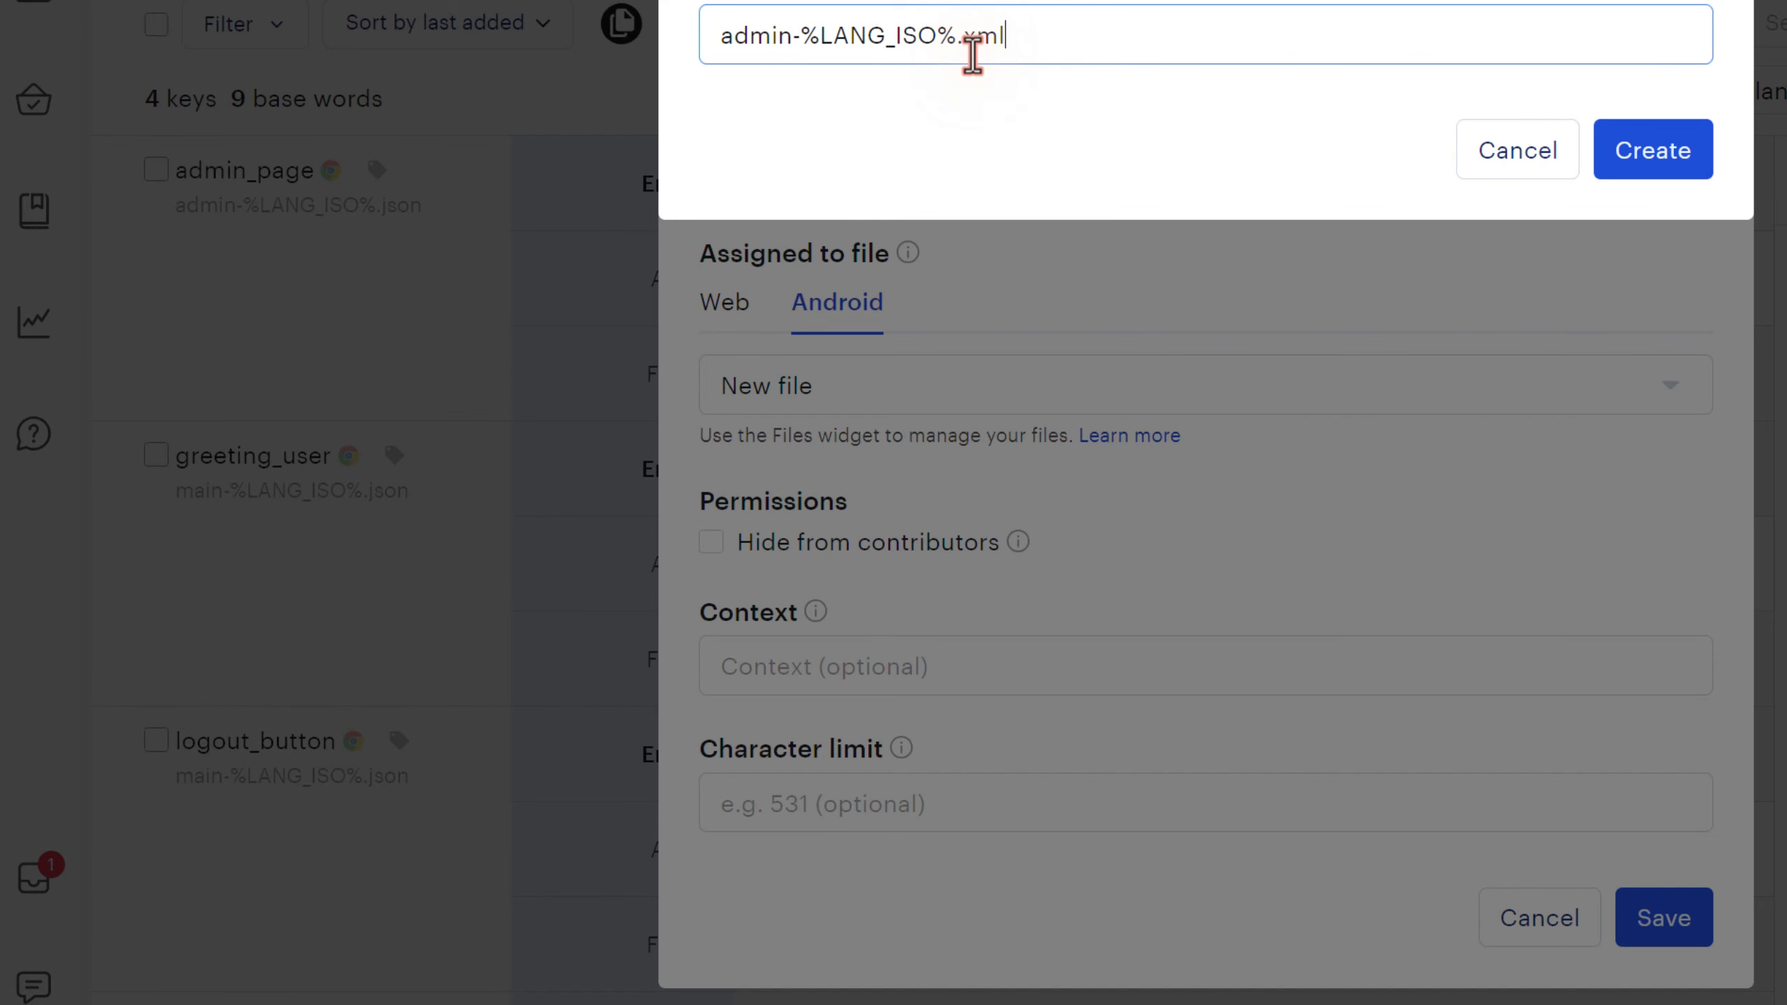
{"action": "left_click", "coordinate": [1652, 151]}
{"action": "left_click", "coordinate": [1661, 915]}
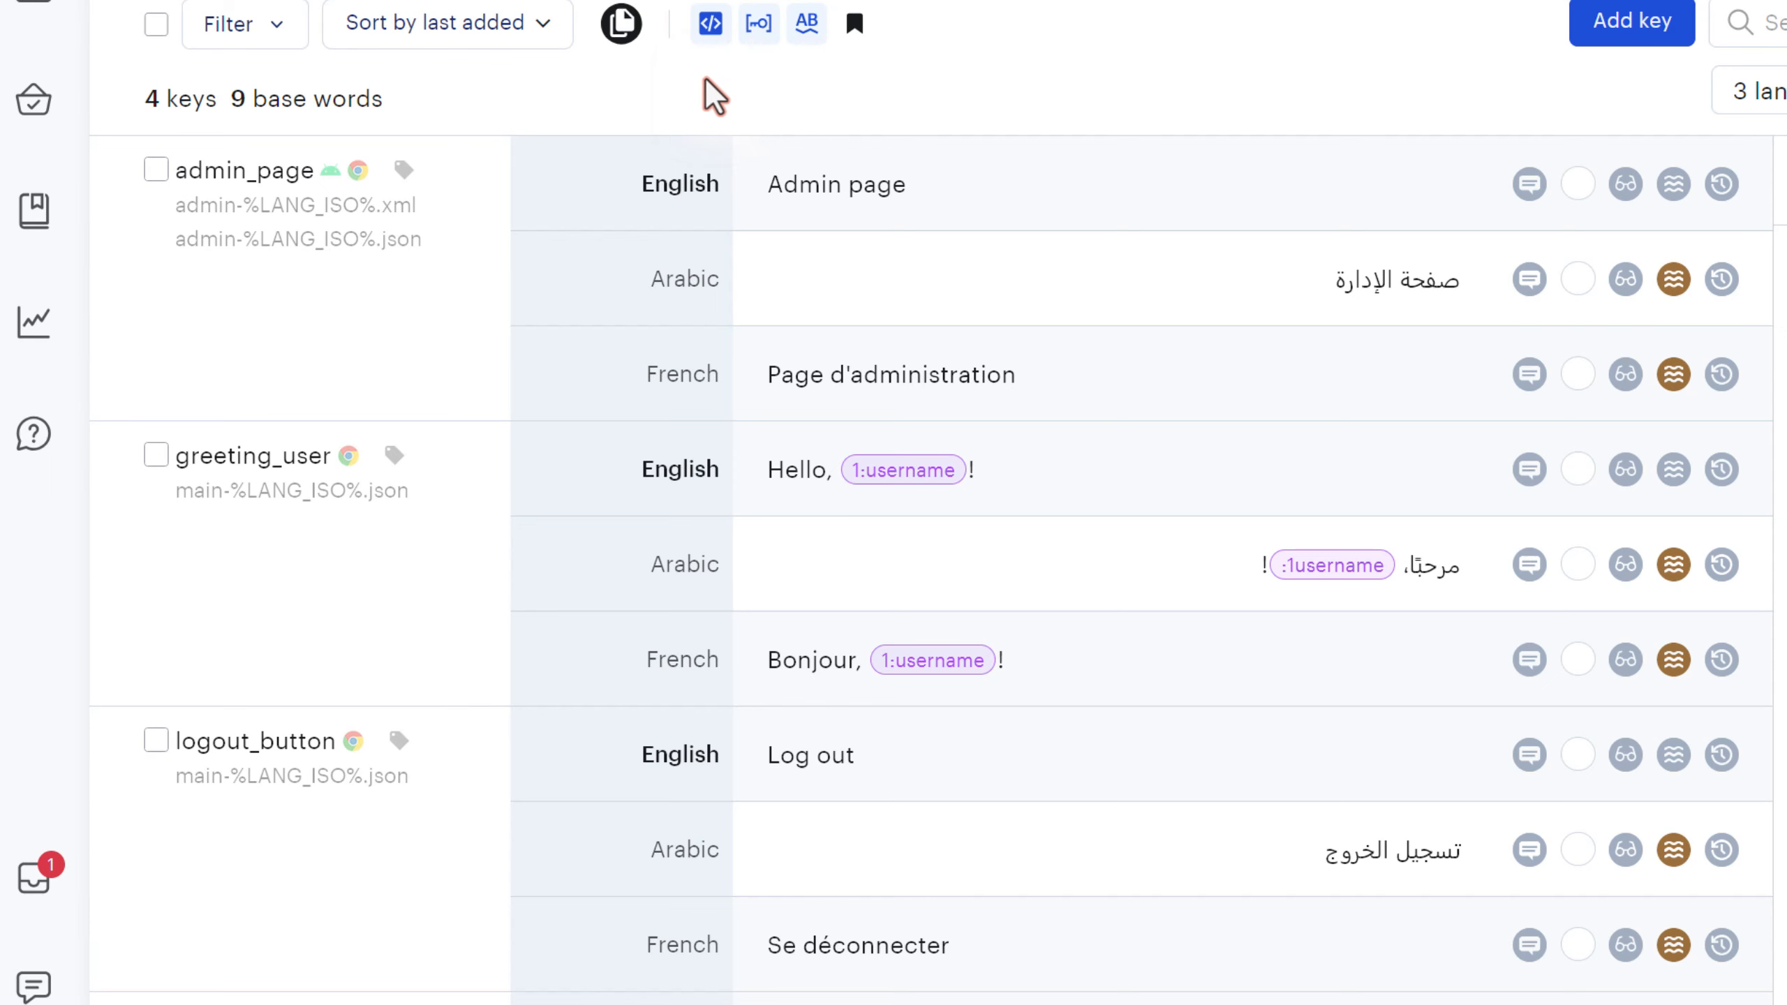
- On the Download page, choose Android Resources (.xml) as the export file format
{"action": "scroll", "coordinate": [705, 81], "scroll_direction": "up", "scroll_amount": 3}
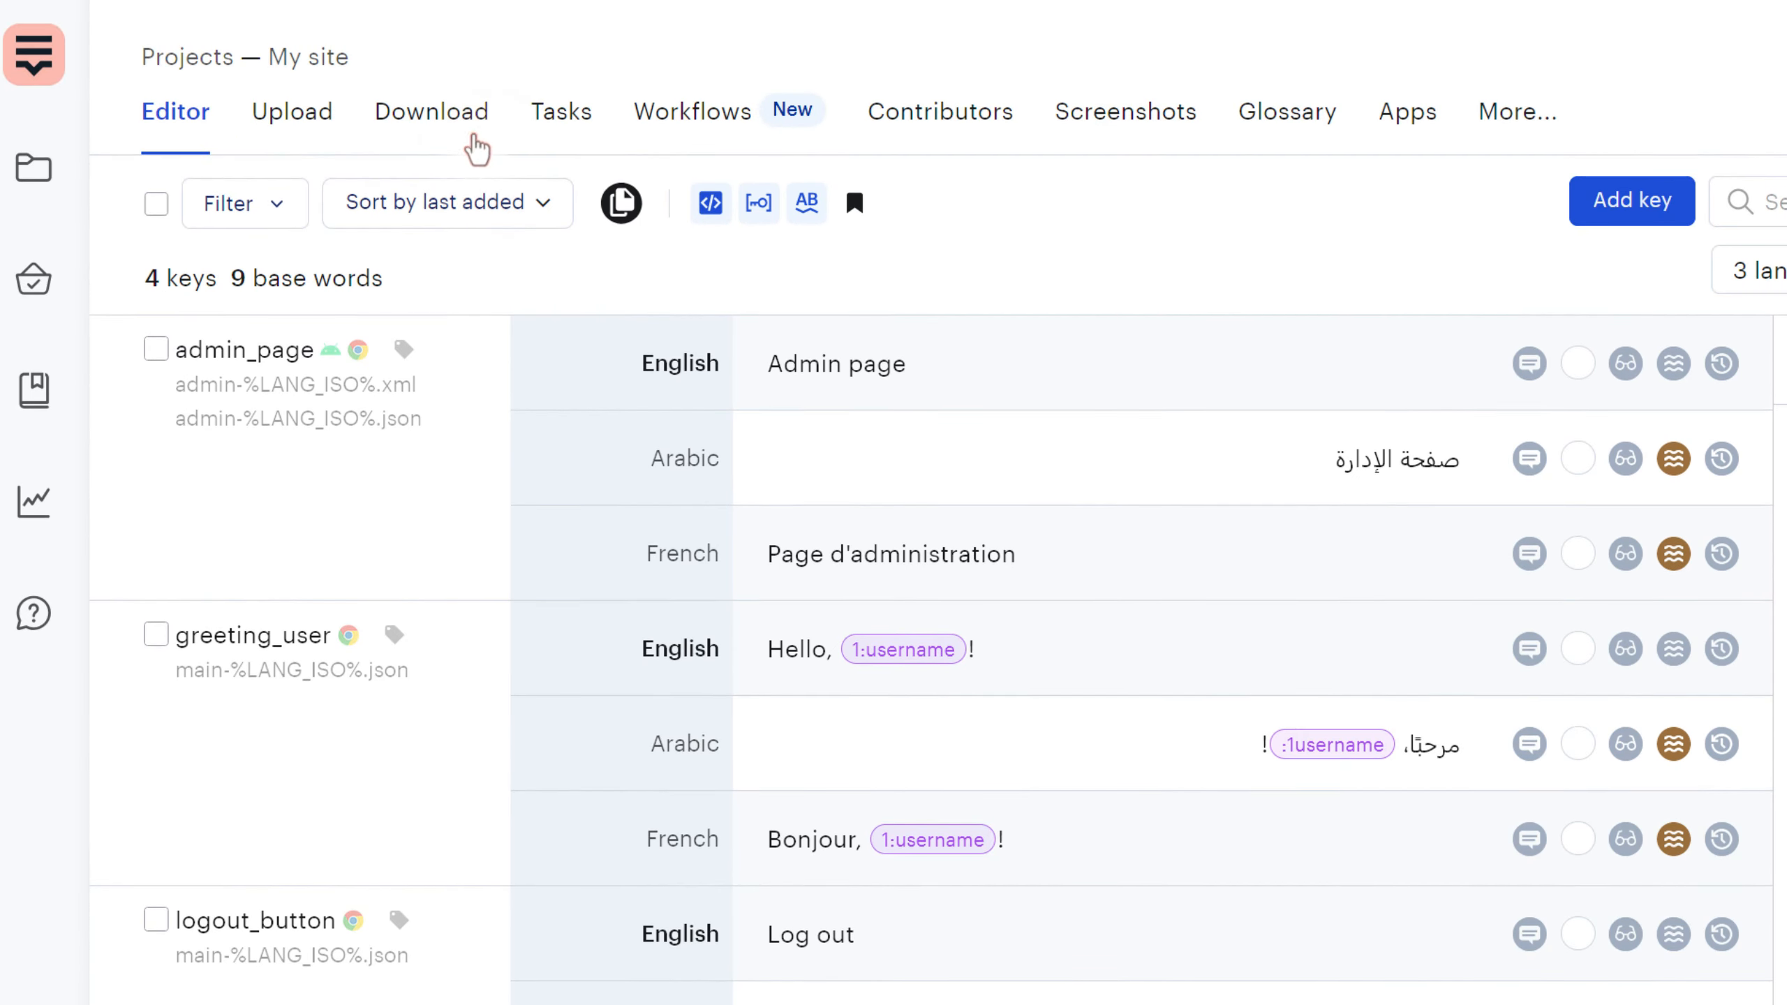
{"action": "left_click", "coordinate": [474, 138]}
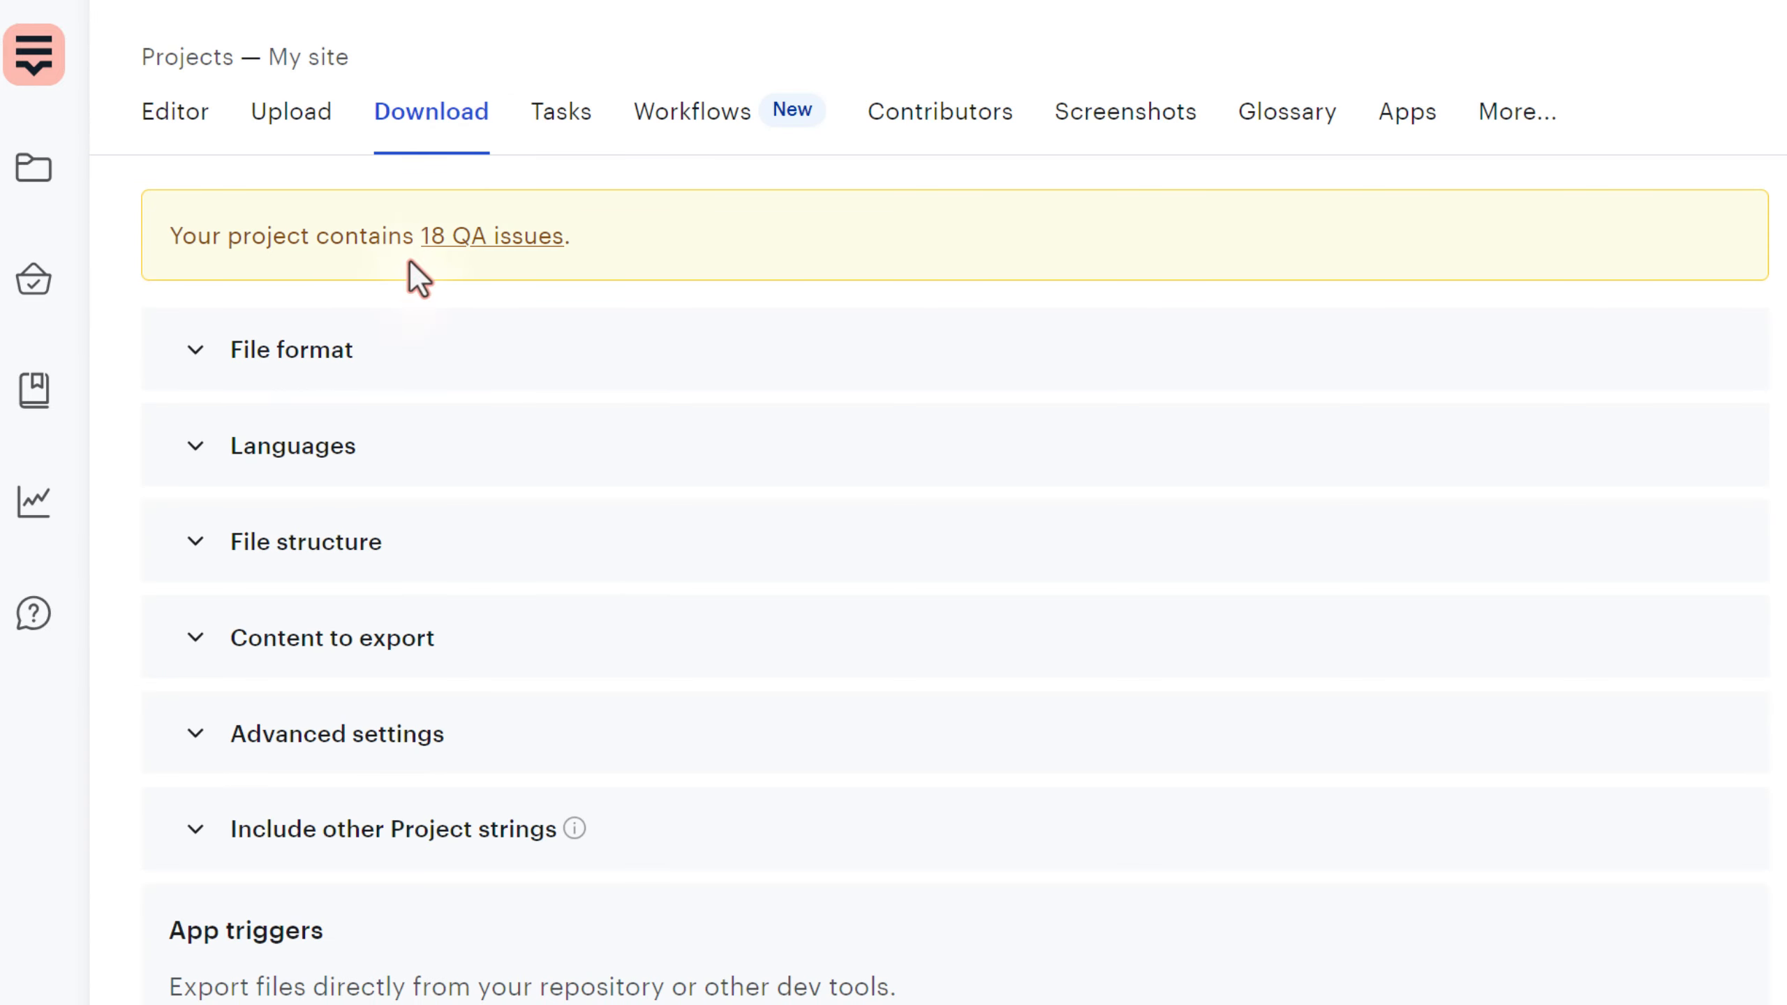
{"action": "left_click", "coordinate": [310, 350]}
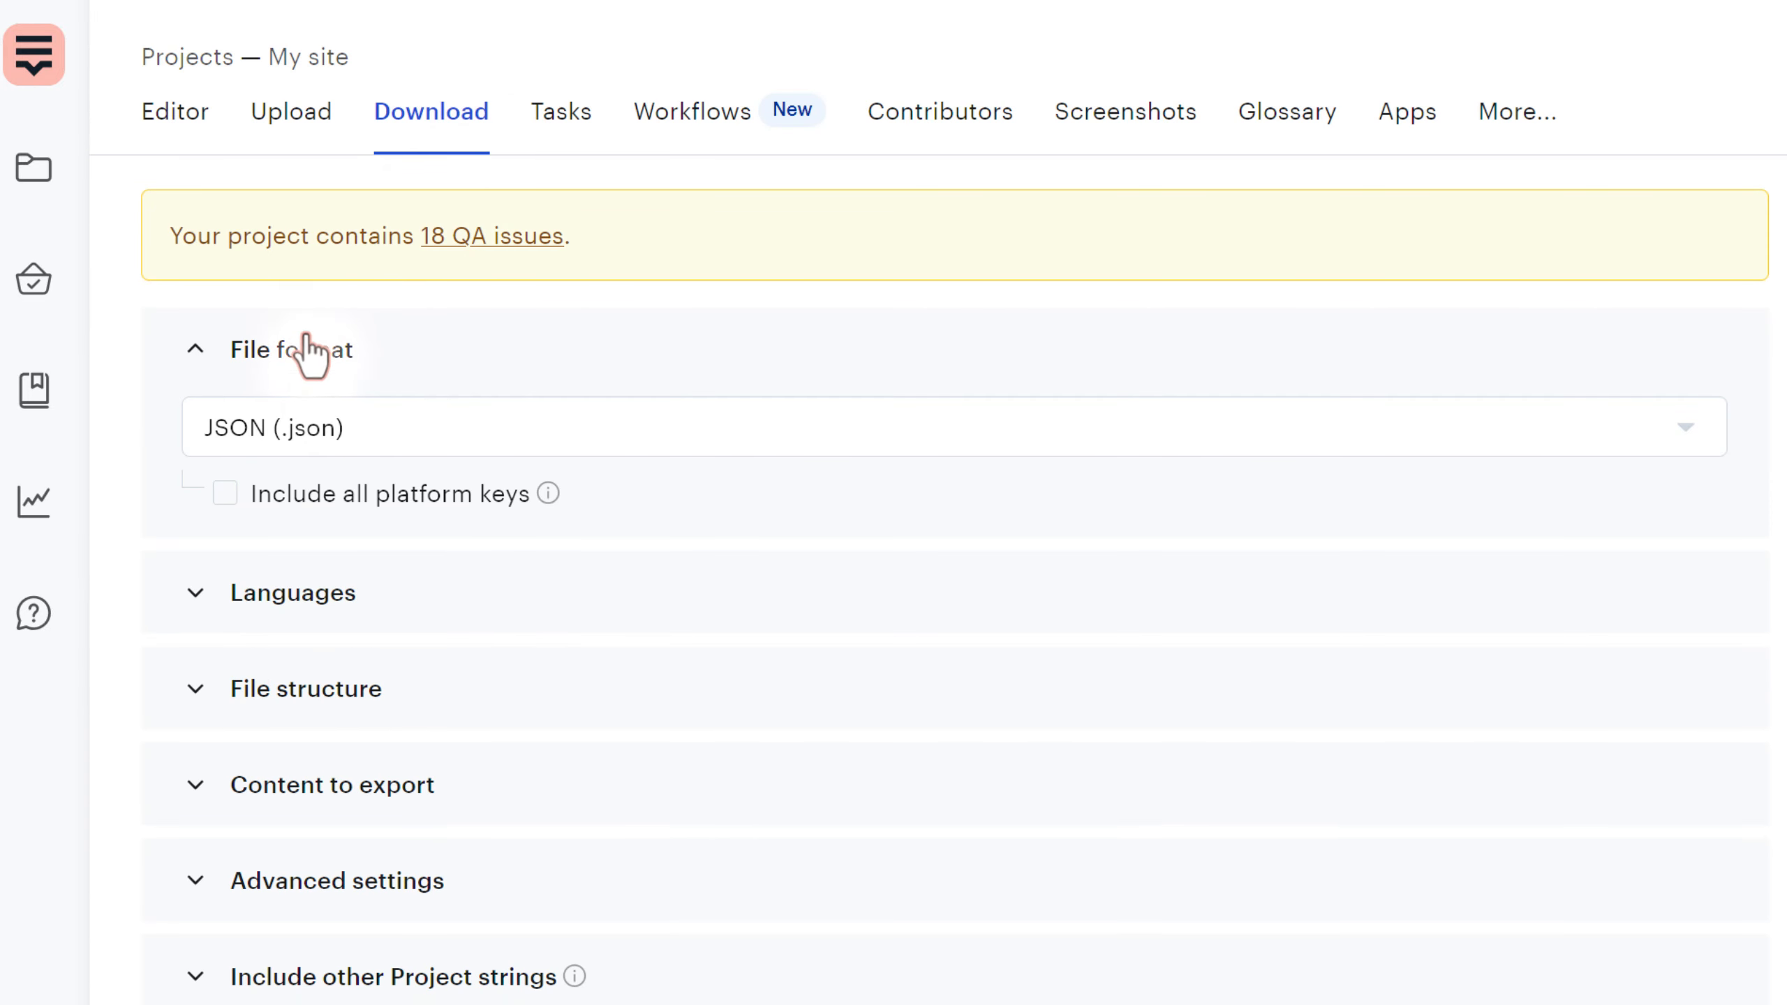
{"action": "left_click", "coordinate": [362, 433]}
{"action": "scroll", "coordinate": [362, 936], "scroll_direction": "down", "scroll_amount": 2}
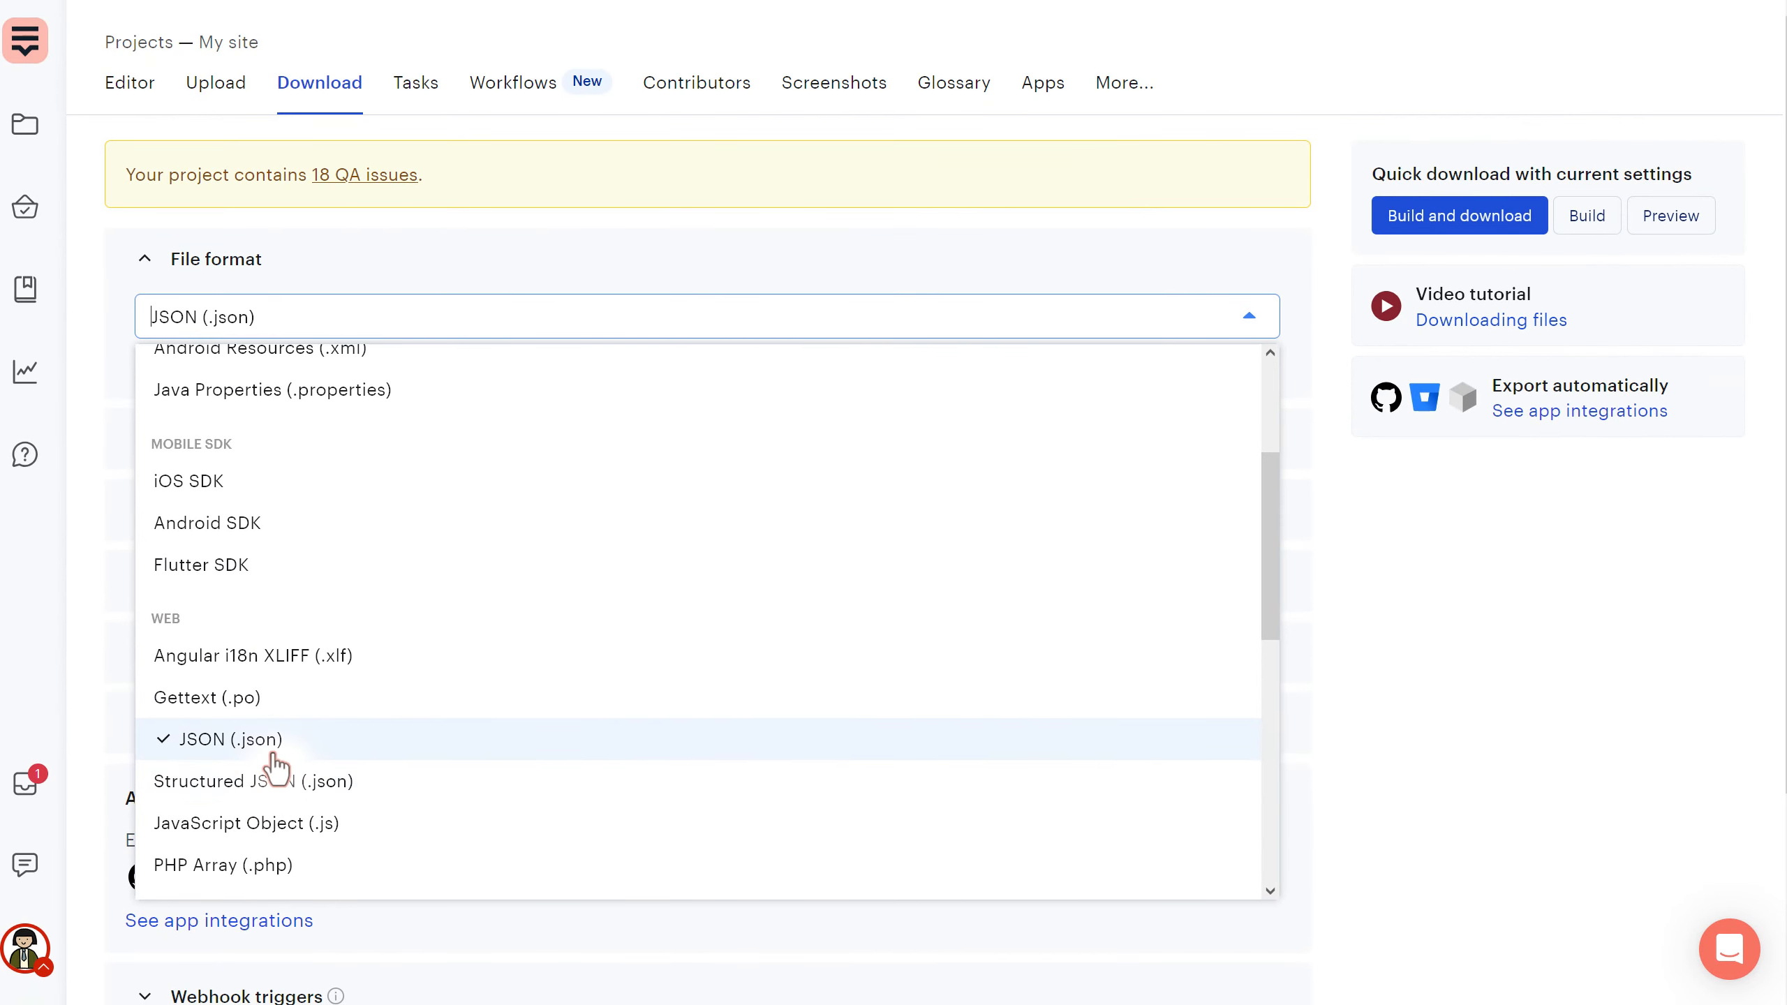
{"action": "scroll", "coordinate": [236, 704], "scroll_direction": "down", "scroll_amount": 2}
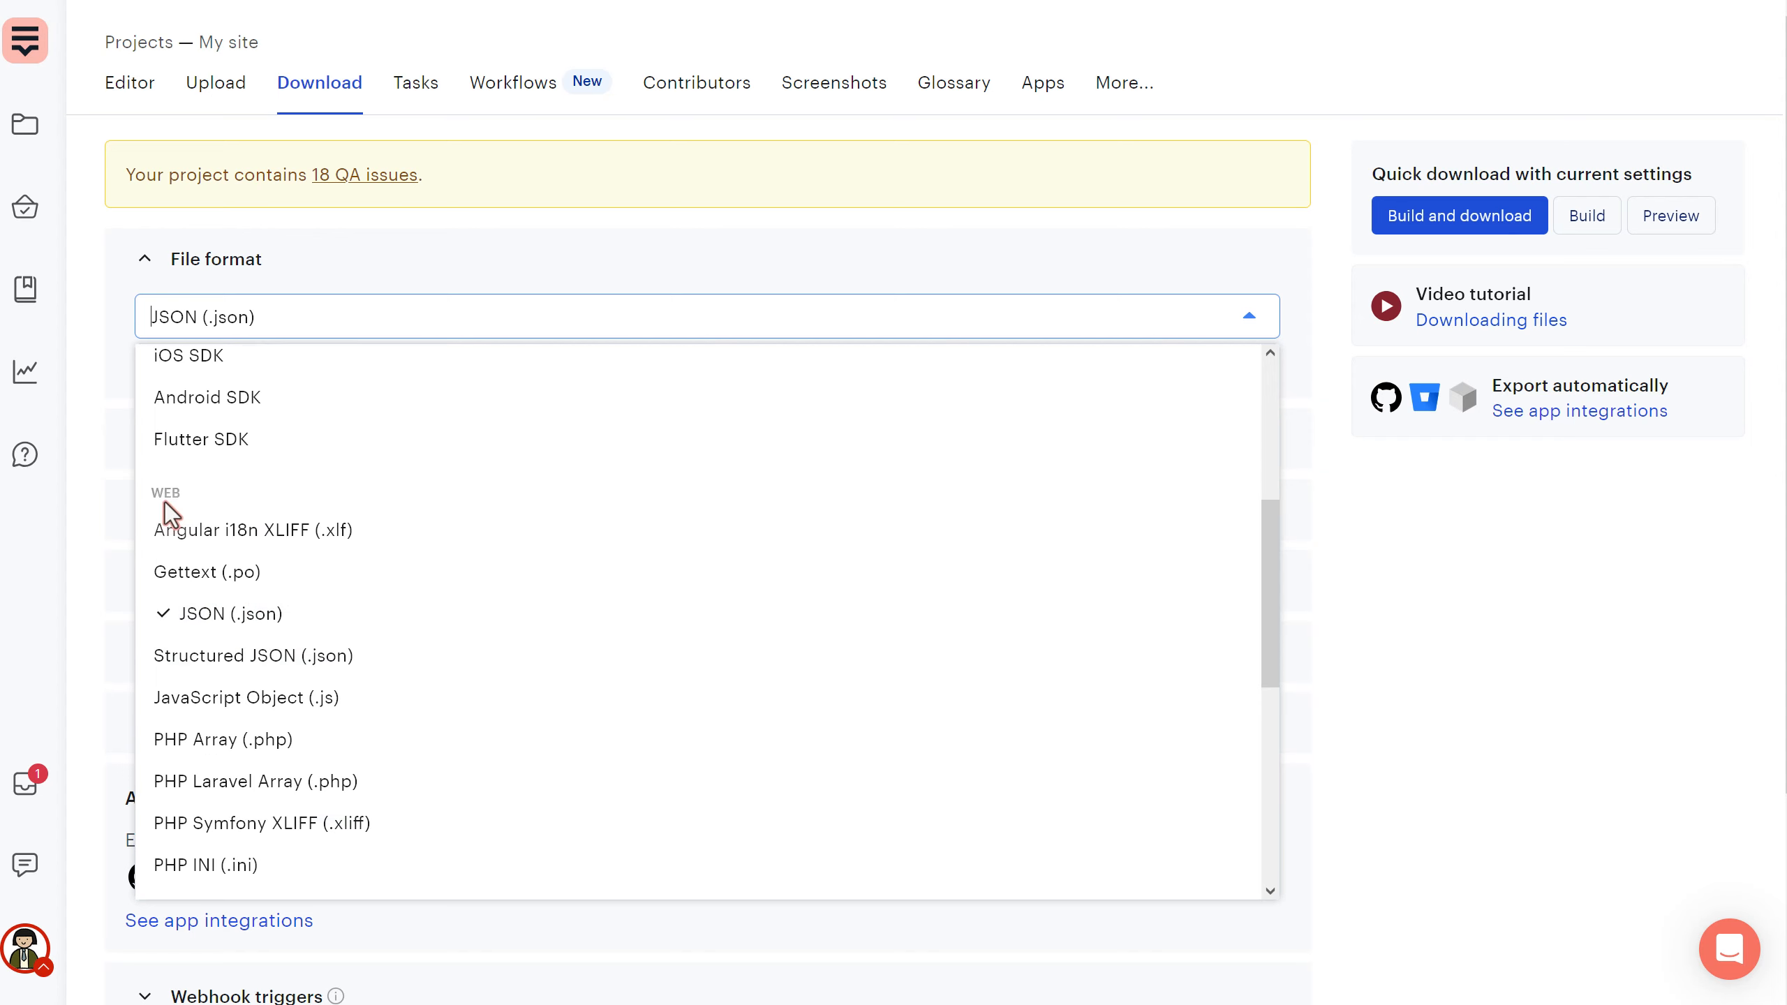
{"action": "scroll", "coordinate": [232, 742], "scroll_direction": "down", "scroll_amount": 4}
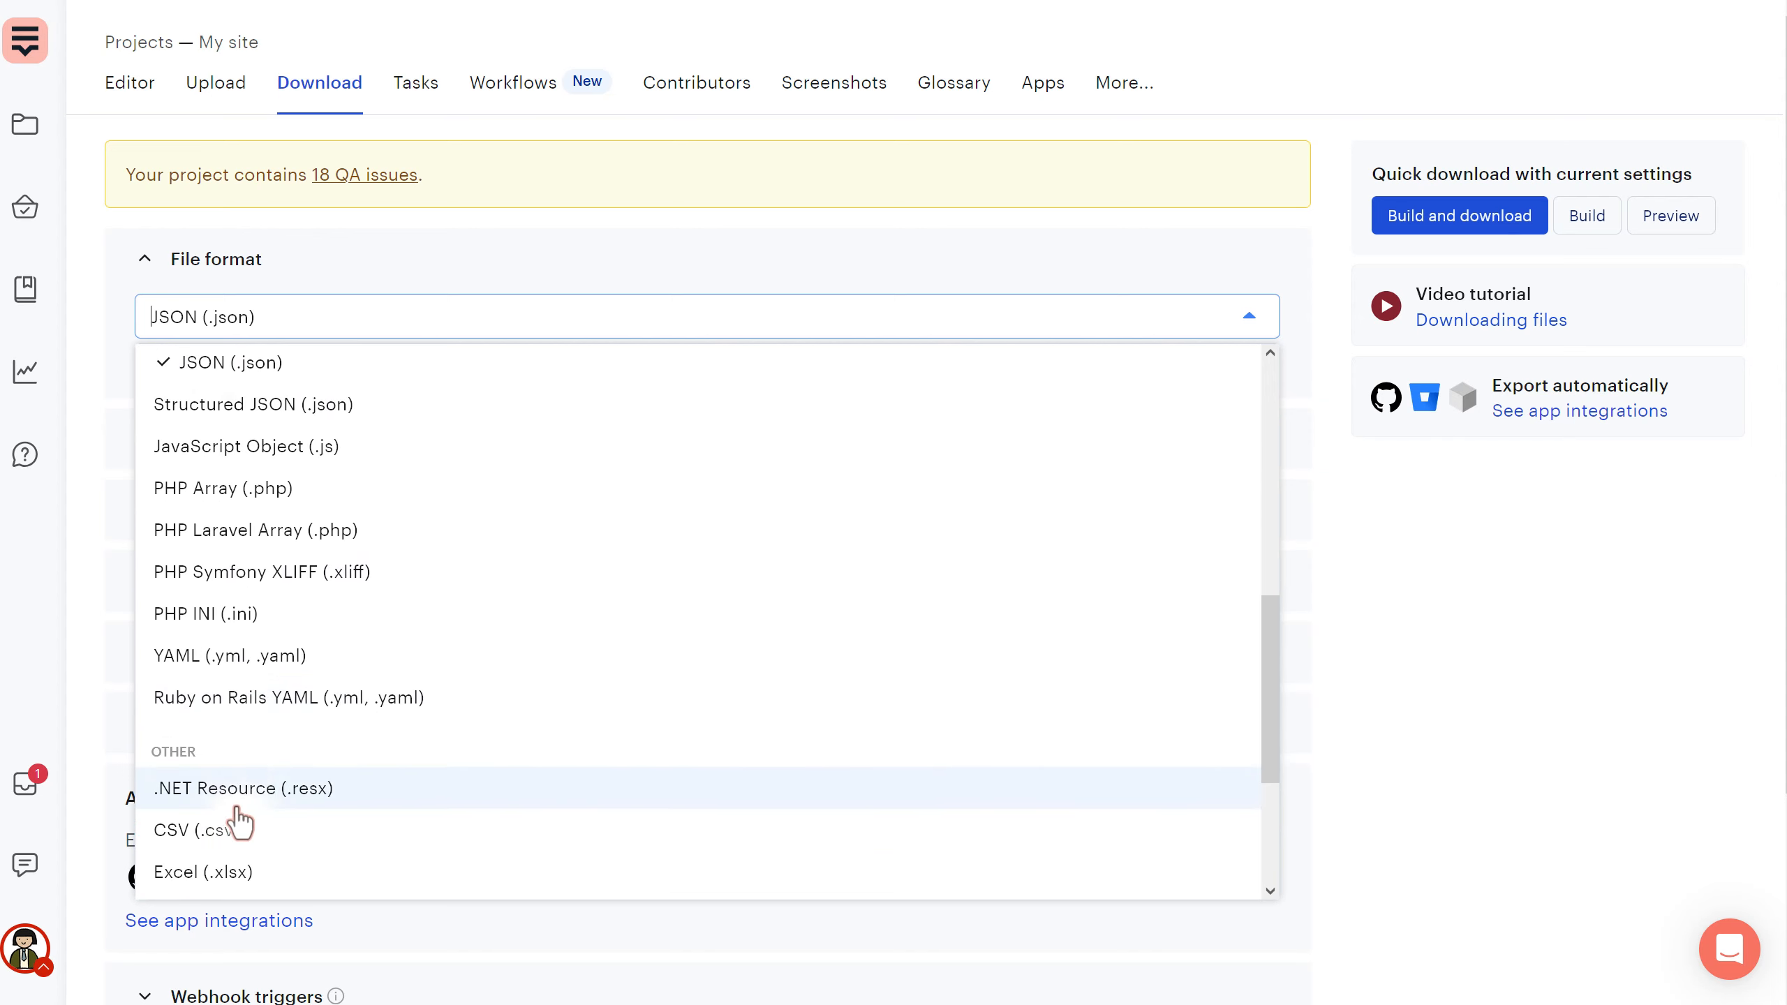
{"action": "scroll", "coordinate": [243, 803], "scroll_direction": "up", "scroll_amount": 10}
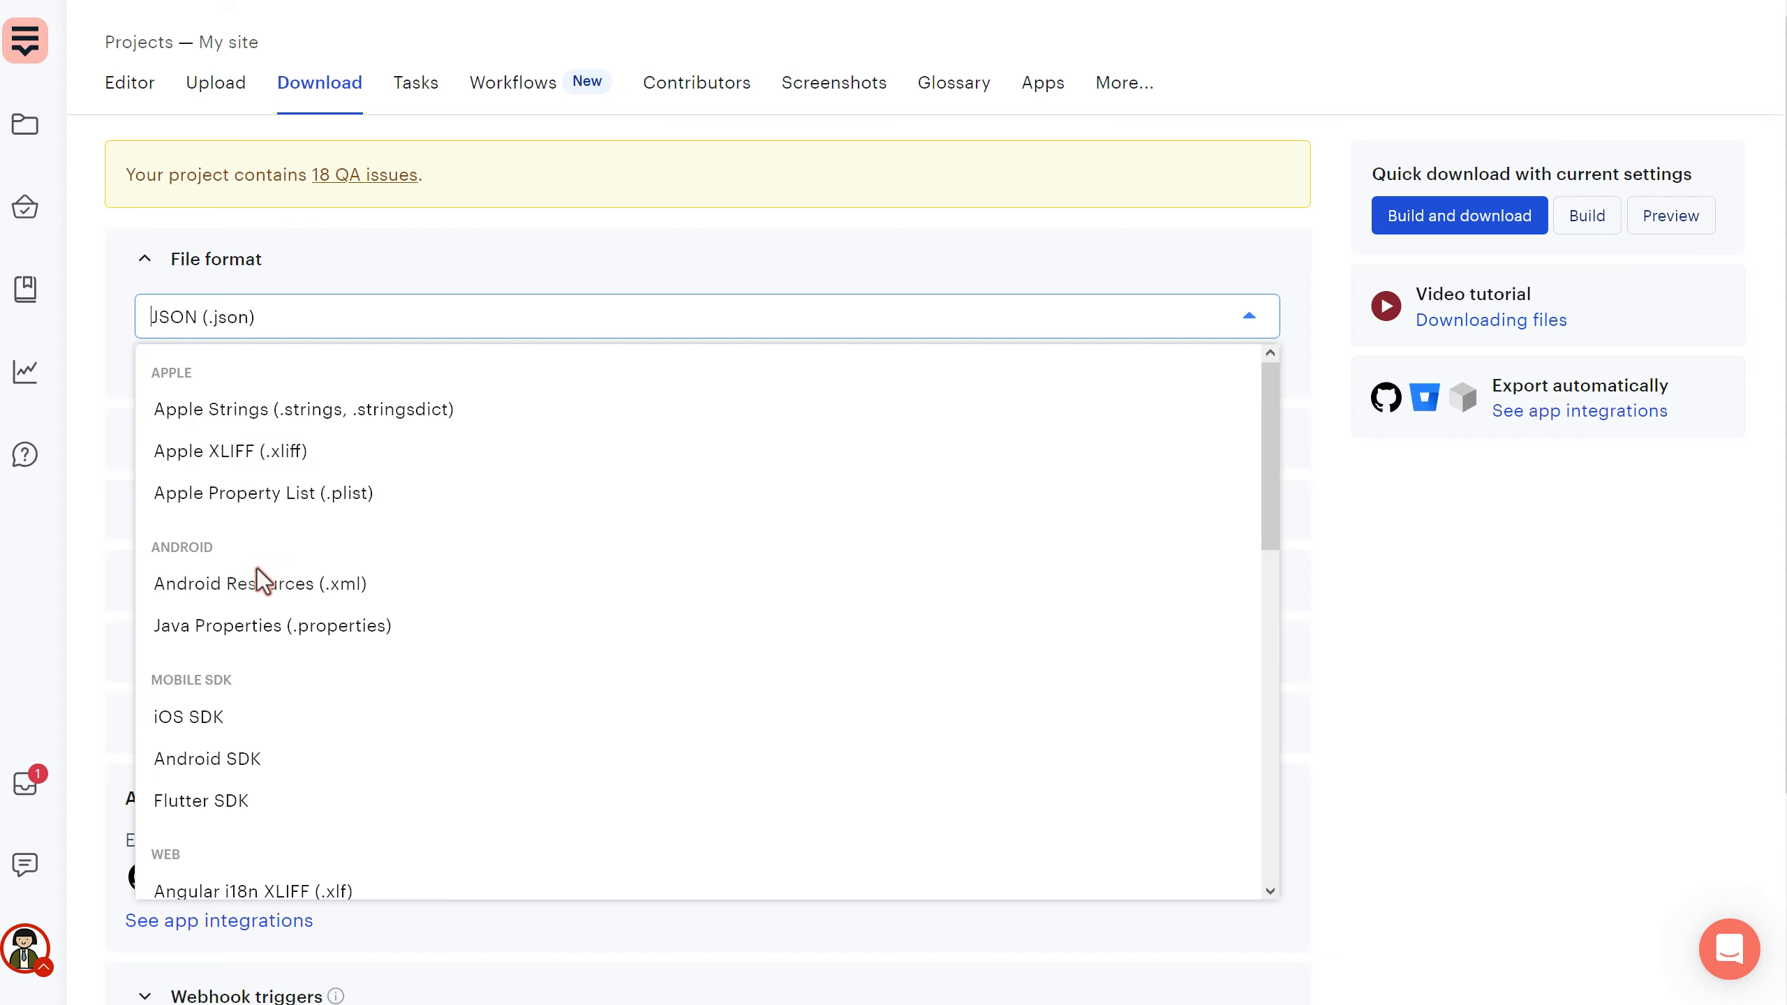
{"action": "left_click", "coordinate": [343, 591]}
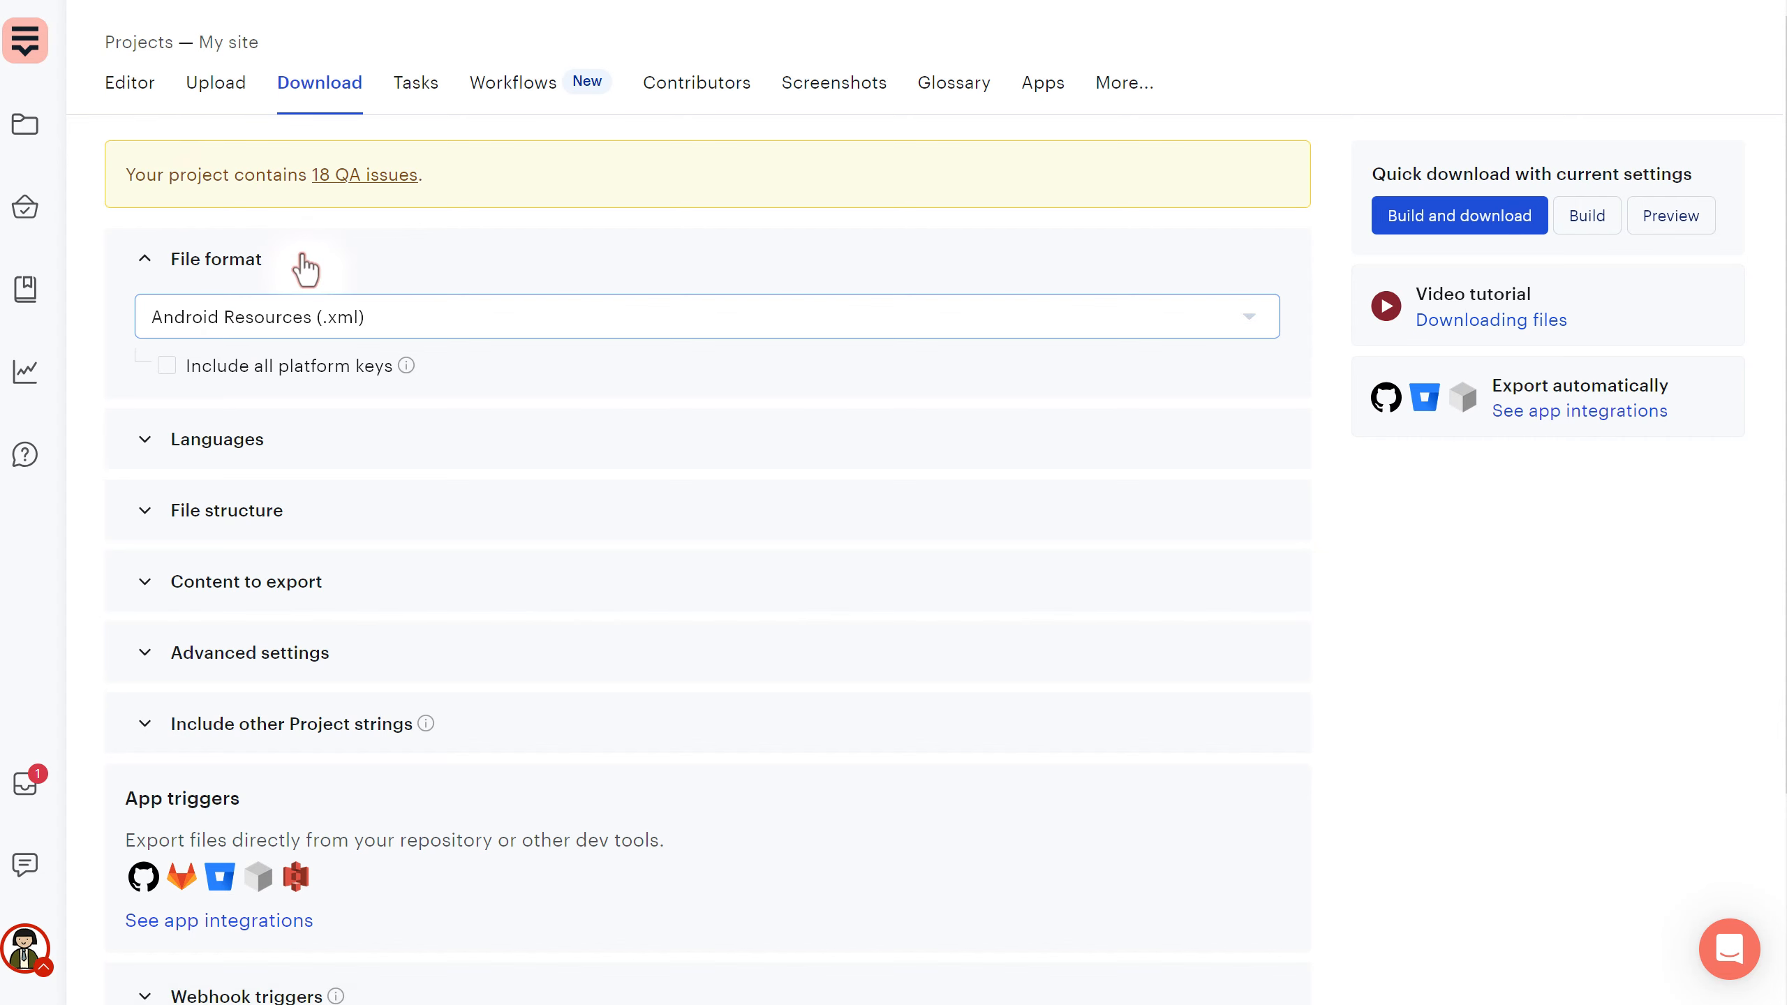
{"action": "left_click", "coordinate": [303, 309]}
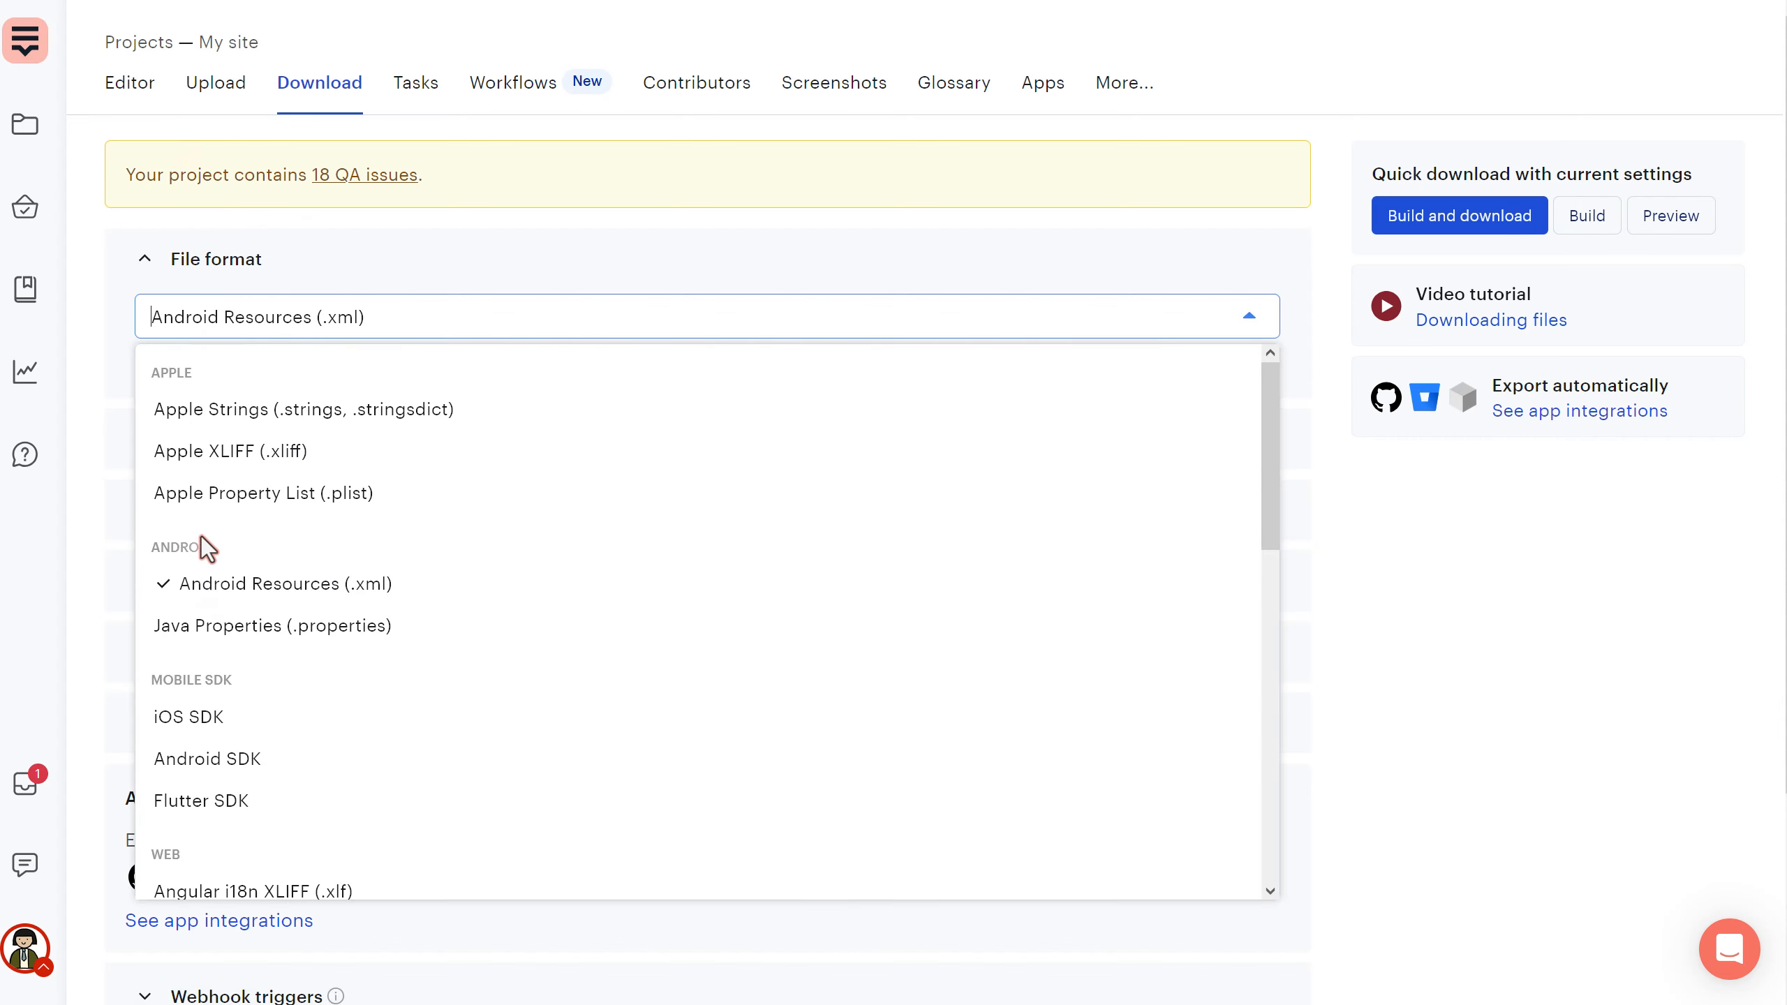
{"action": "left_click", "coordinate": [389, 240]}
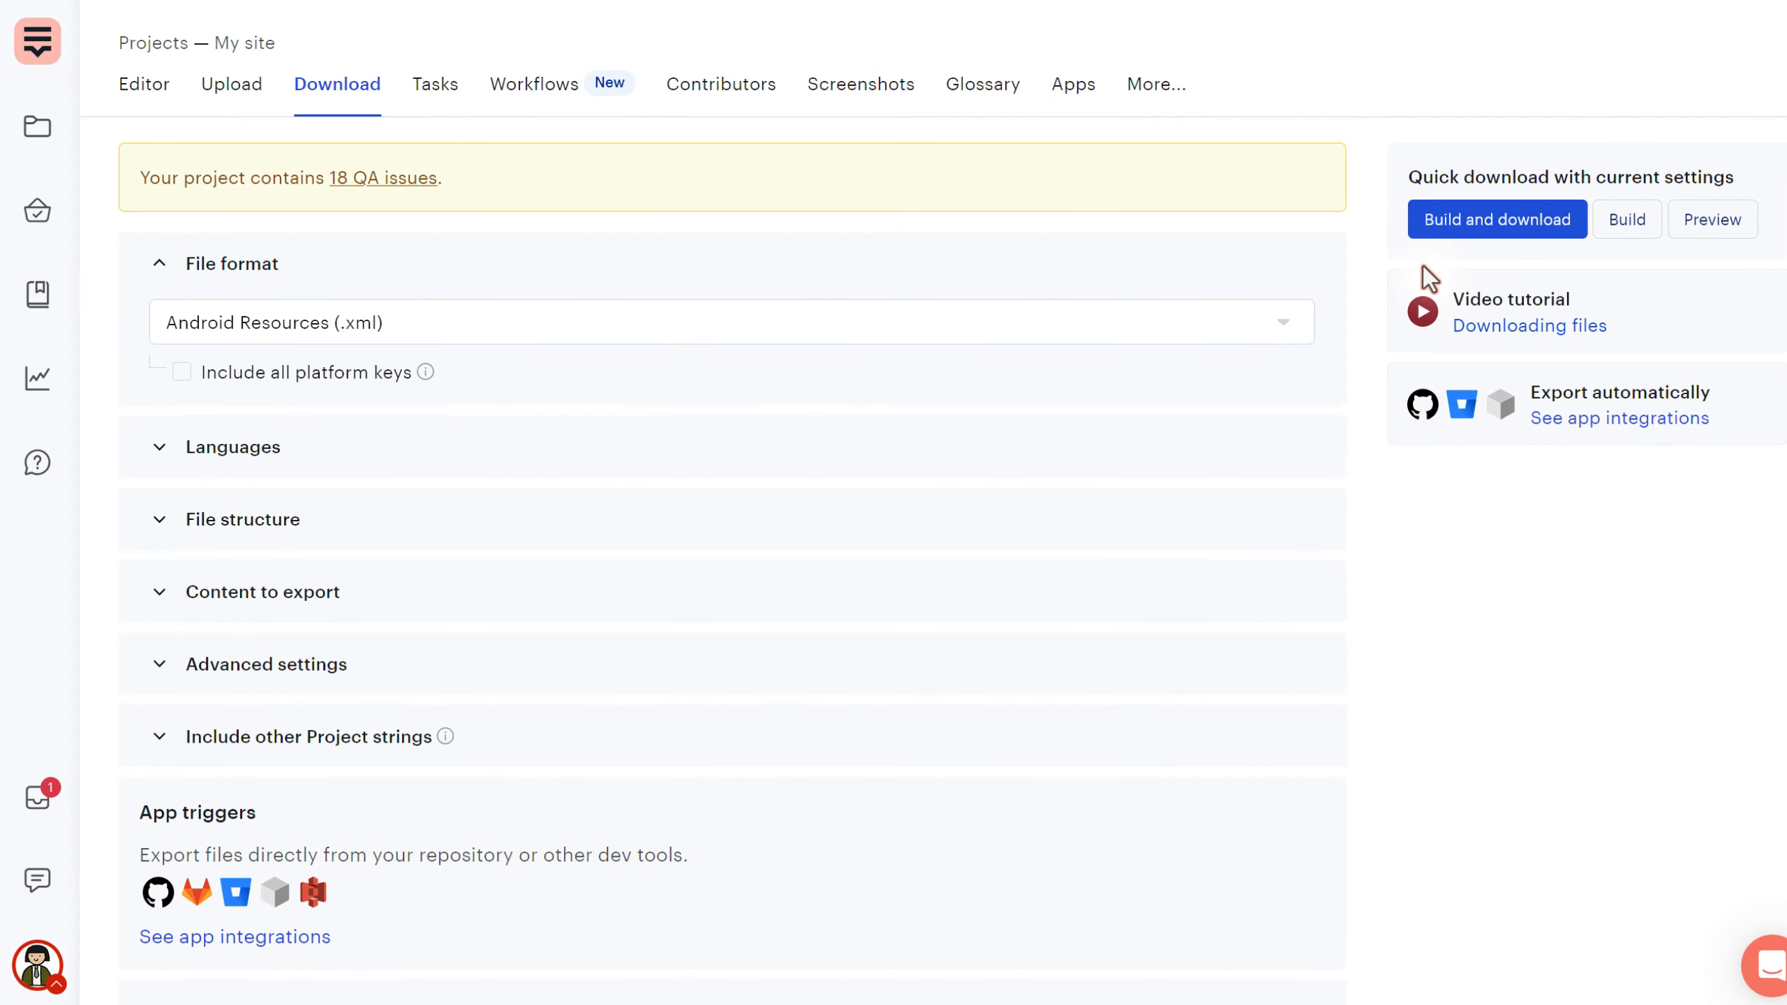
- Preview the export, confirm strings.xml holds only the admin_page string, then go to the Editor
{"action": "left_click", "coordinate": [1722, 228]}
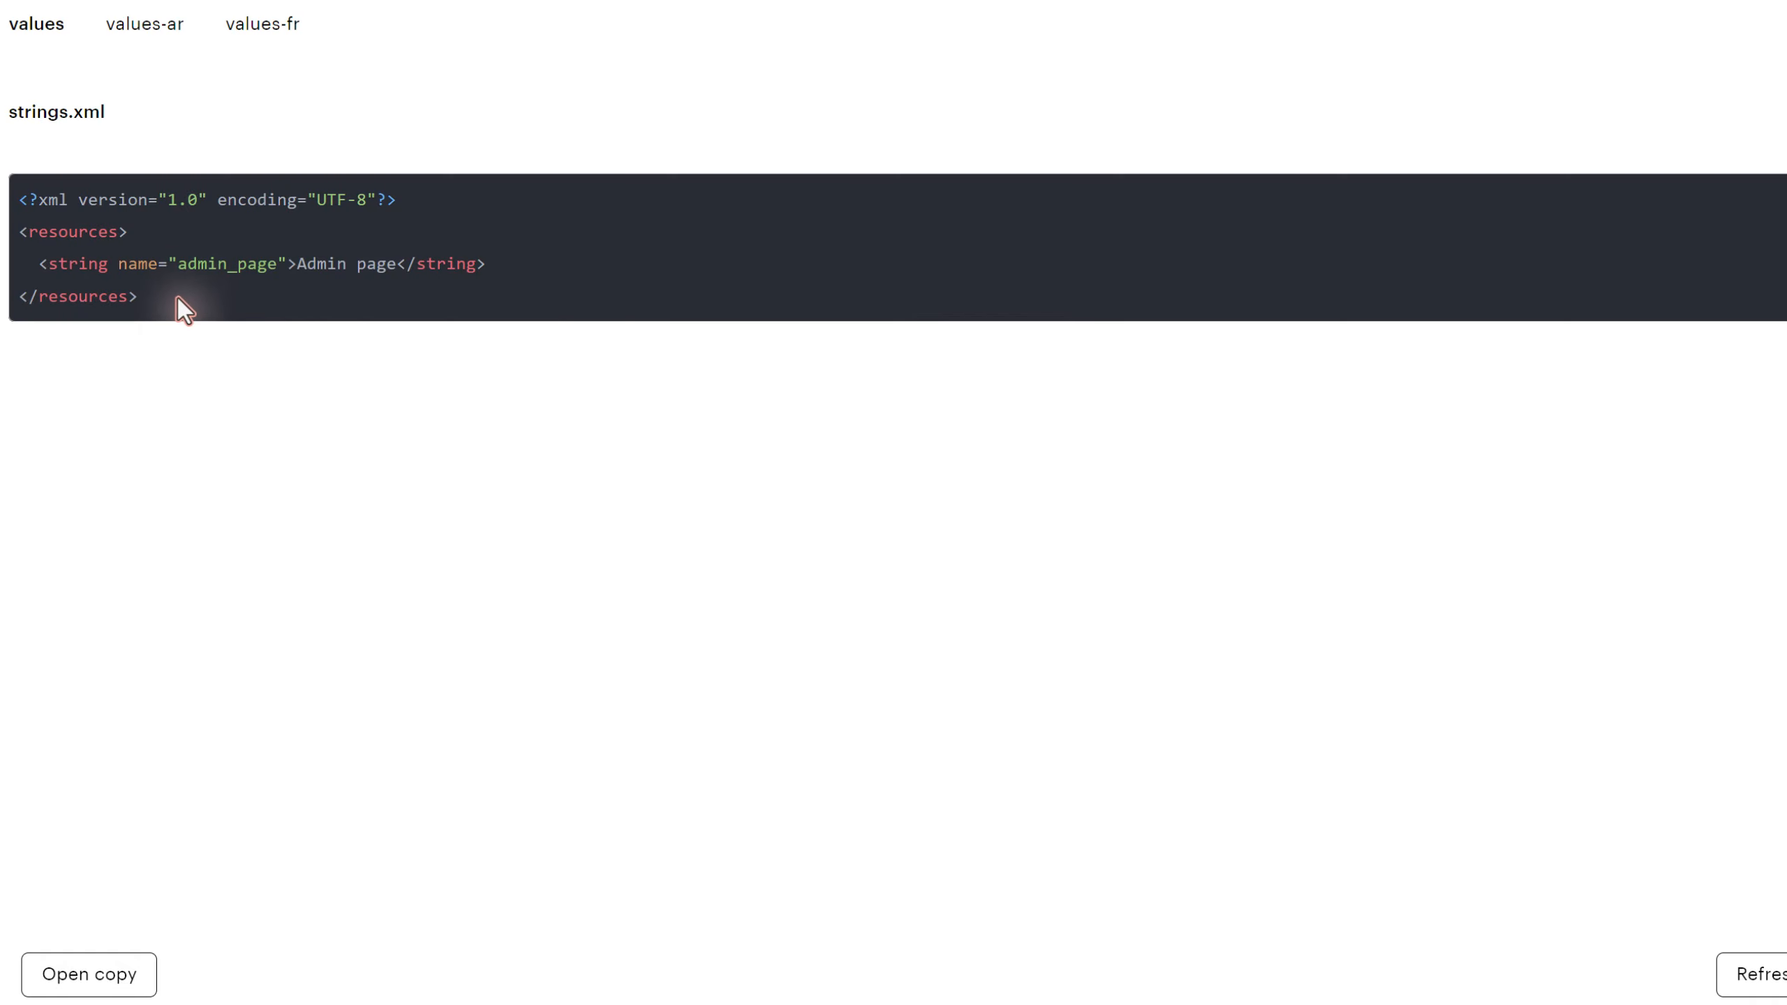
{"action": "left_click_drag", "start_coordinate": [178, 265], "coordinate": [275, 273]}
{"action": "left_click", "coordinate": [139, 2]}
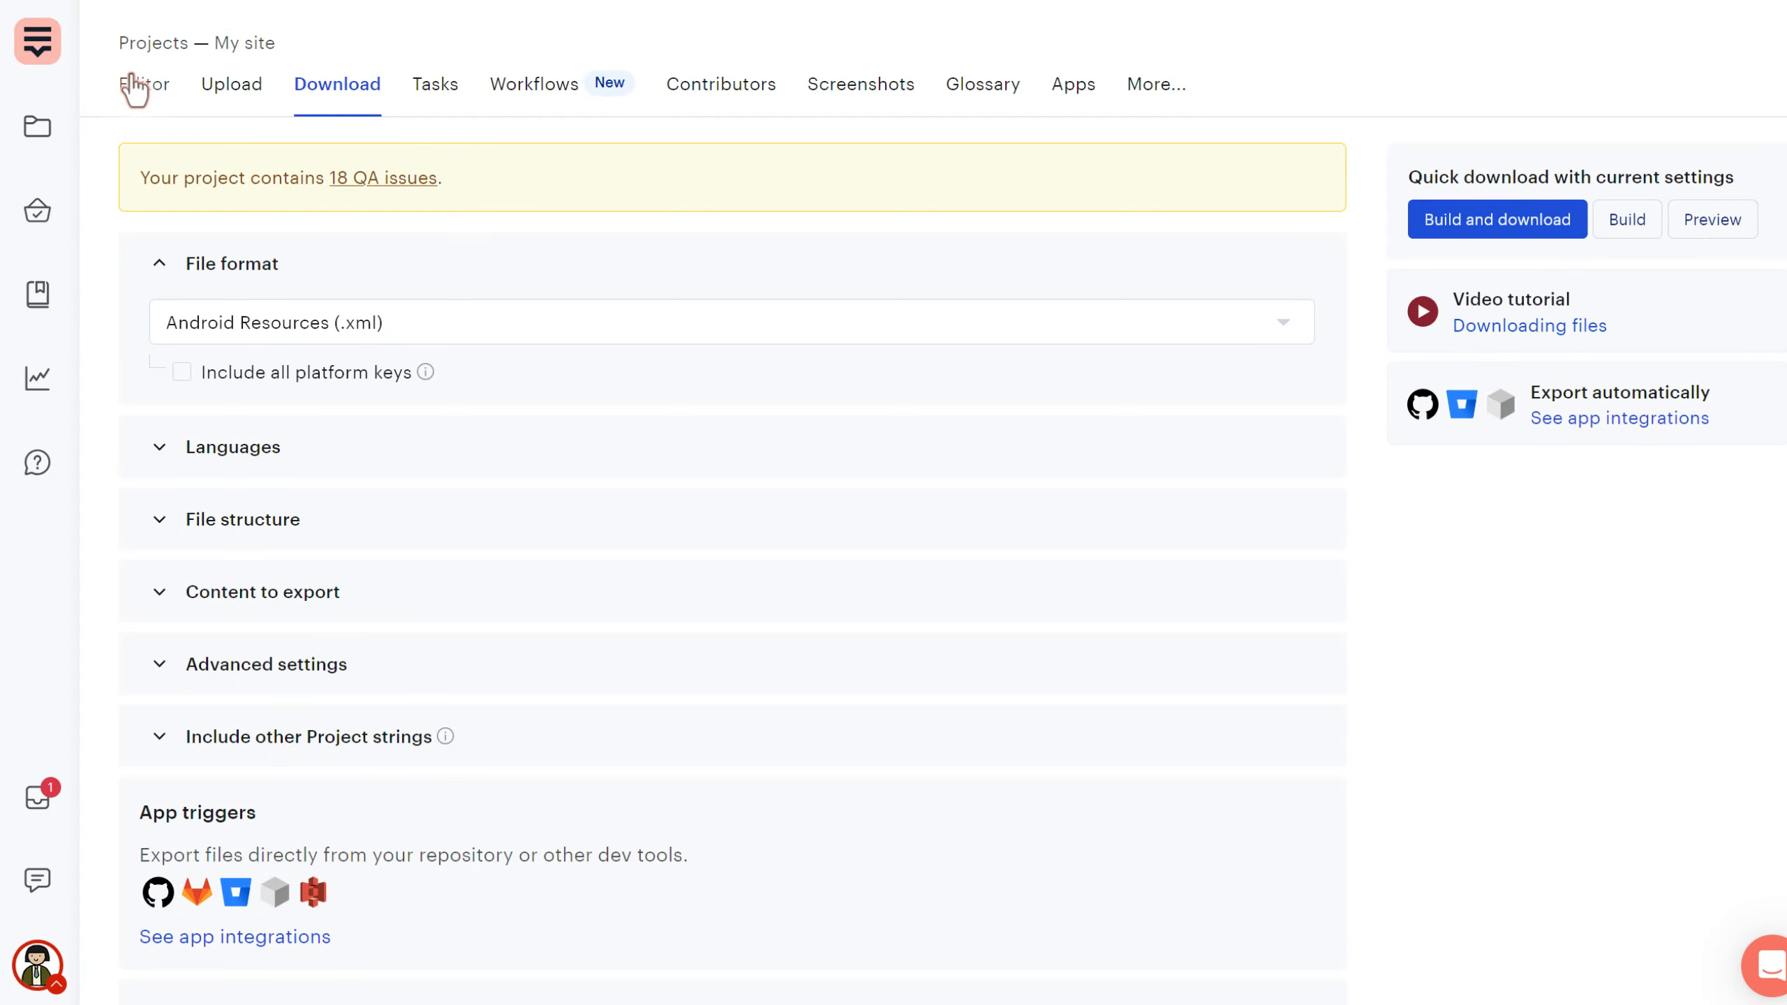
{"action": "left_click", "coordinate": [141, 84]}
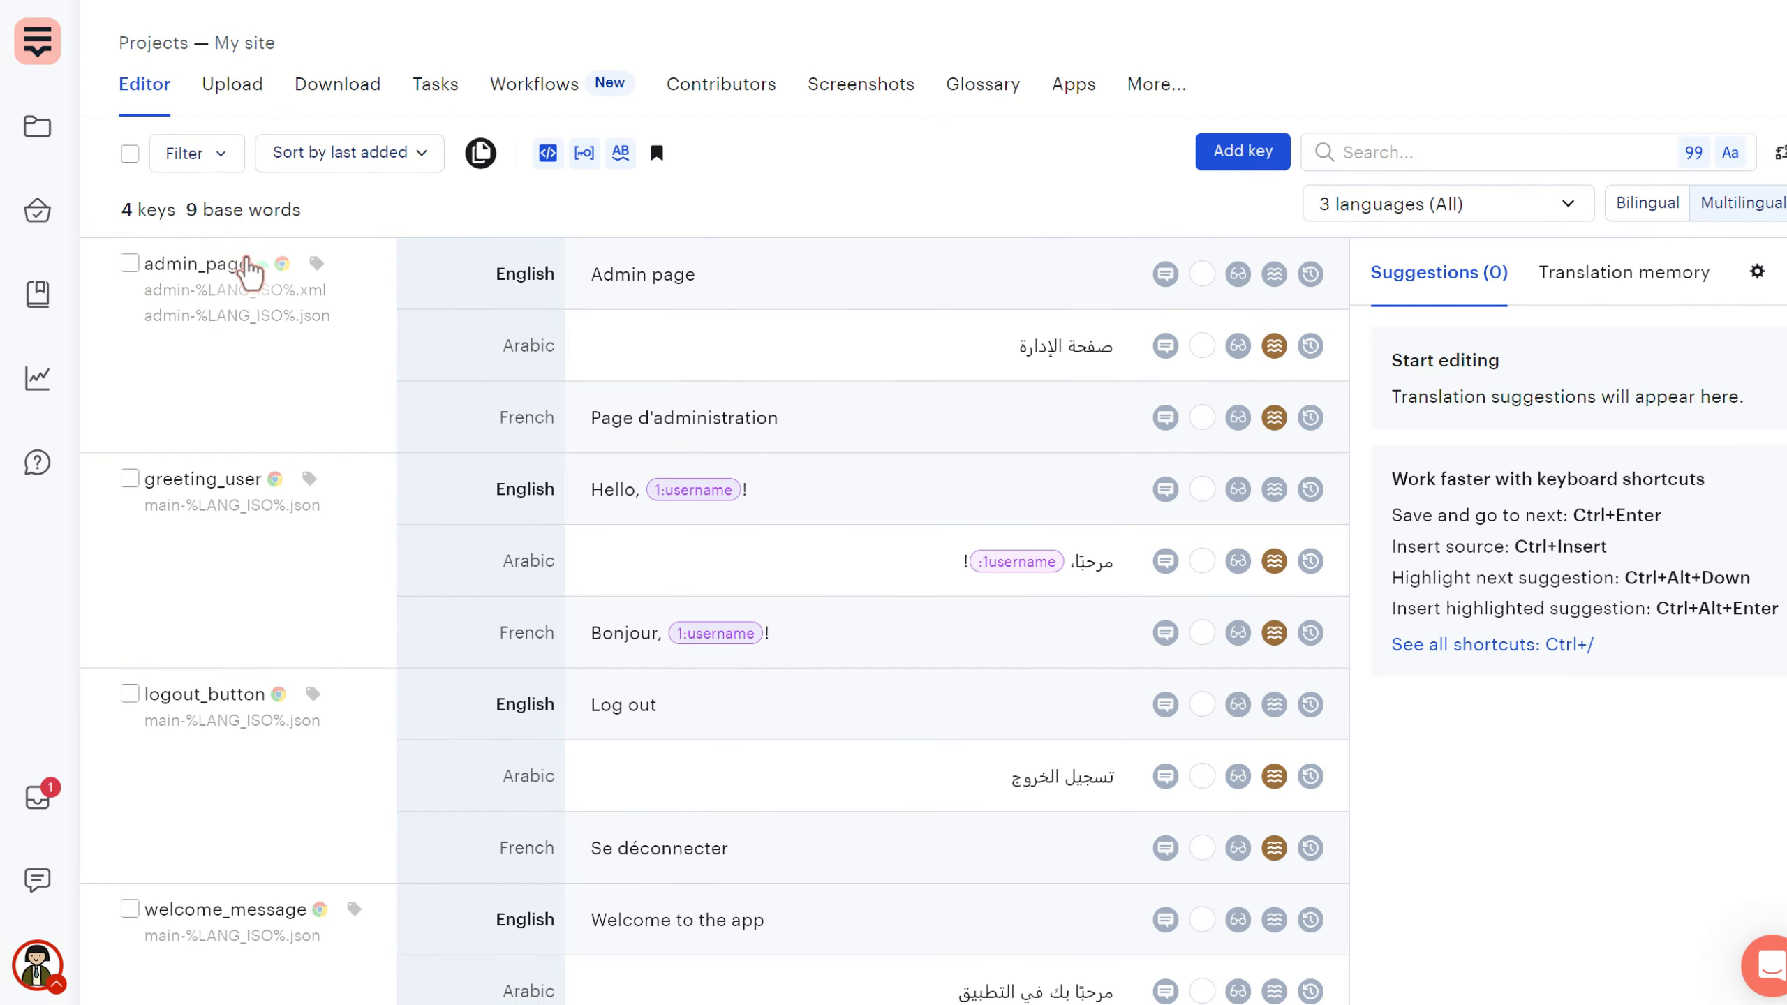
- Check which platforms the admin_page and greeting_user keys are linked to
{"action": "left_click", "coordinate": [267, 276]}
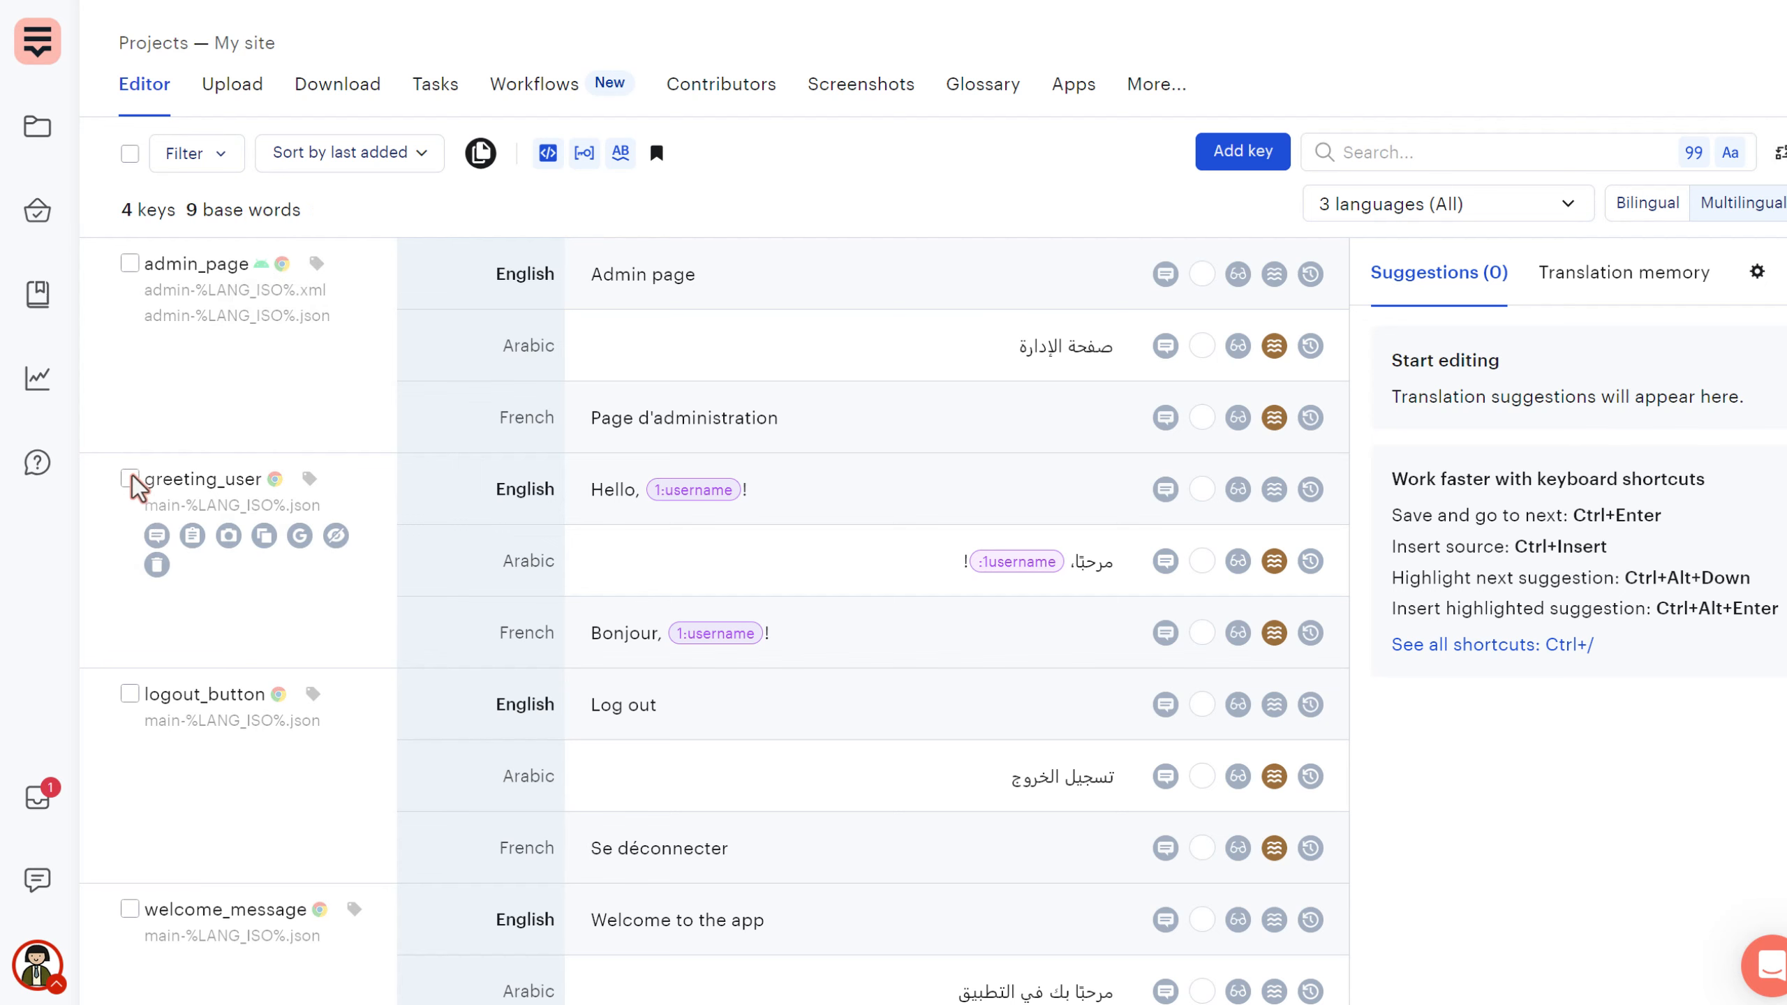
{"action": "scroll", "coordinate": [207, 726], "scroll_direction": "down", "scroll_amount": 2}
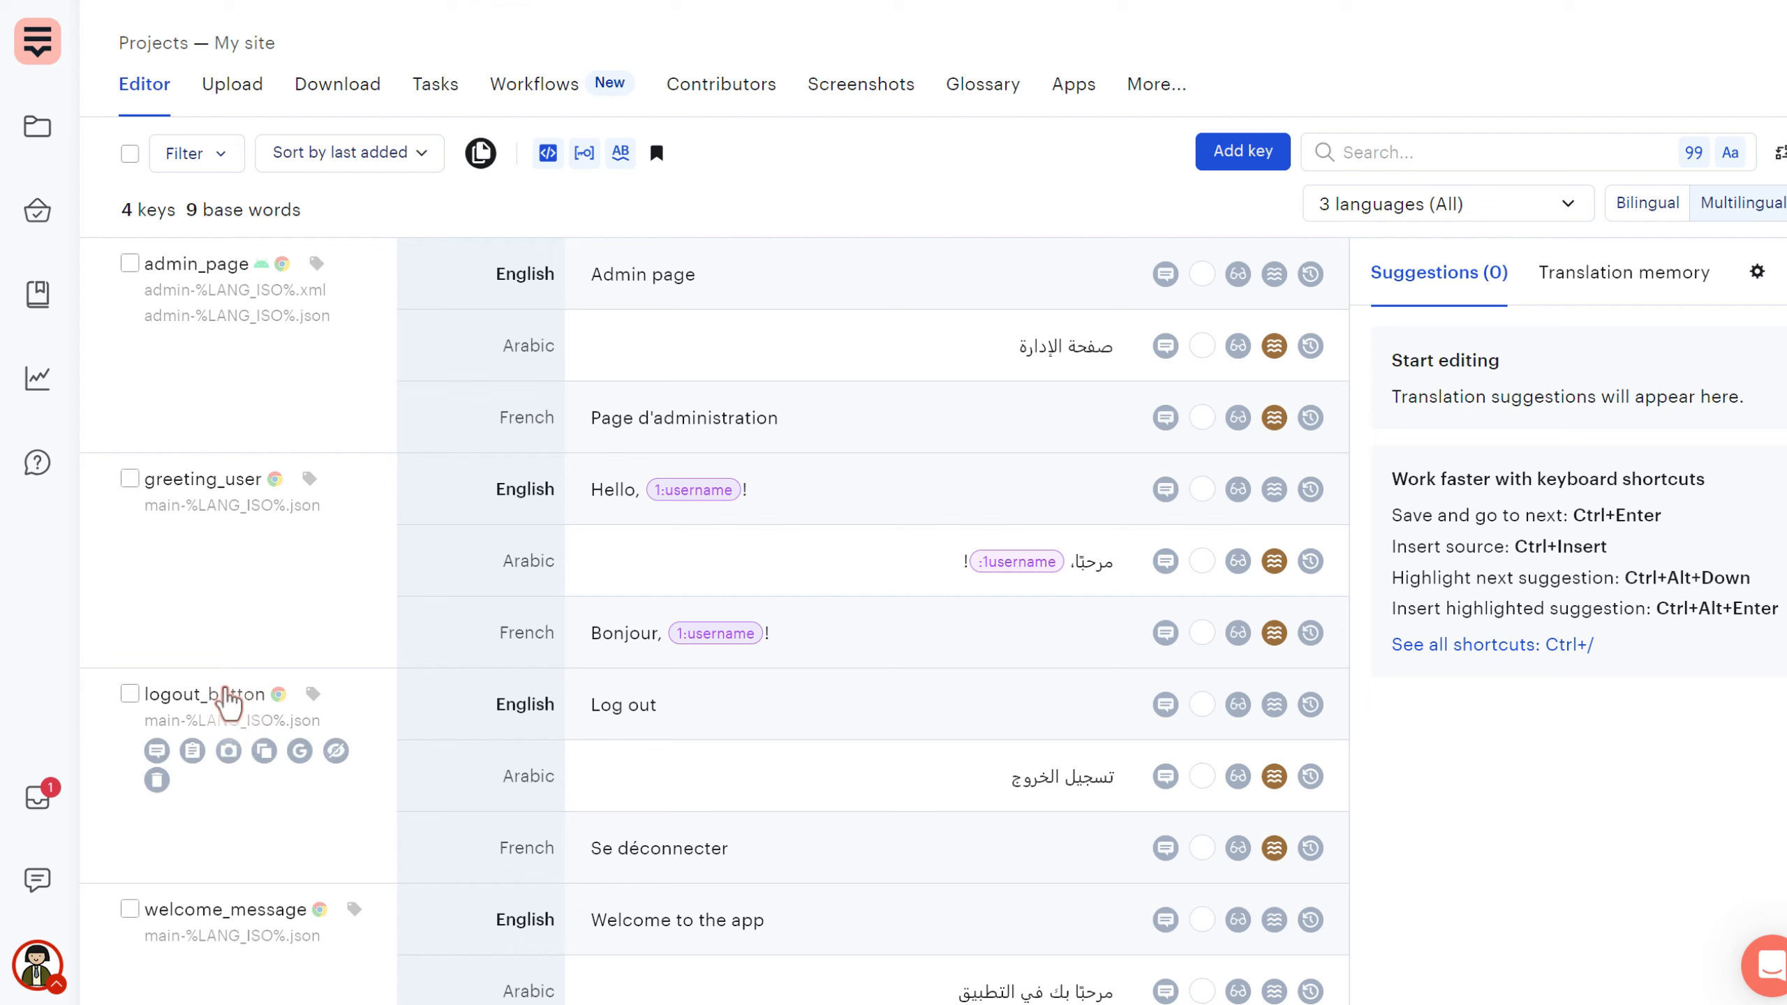
{"action": "left_click", "coordinate": [277, 481]}
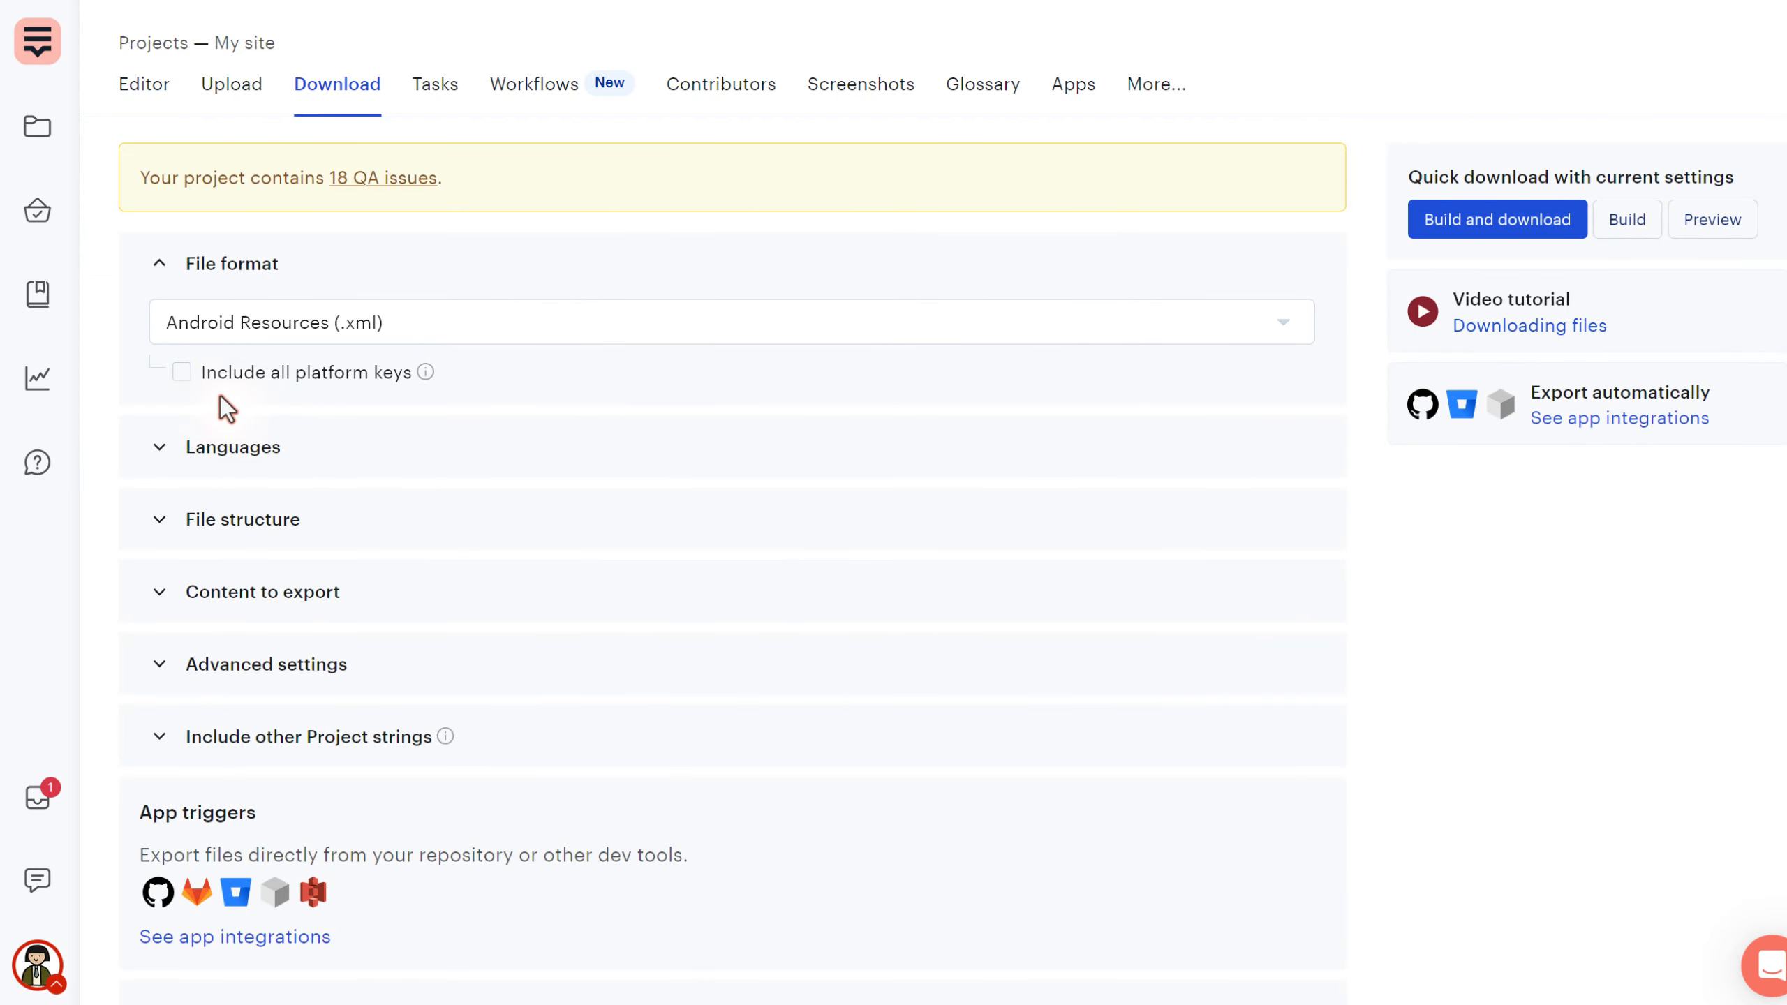
- Turn on Include all platform keys for the Android Resources (.xml) export
{"action": "left_click", "coordinate": [182, 372]}
{"action": "mouse_move", "coordinate": [424, 374]}
- Preview the export and review the four string entries in strings.xml
{"action": "left_click", "coordinate": [1712, 222]}
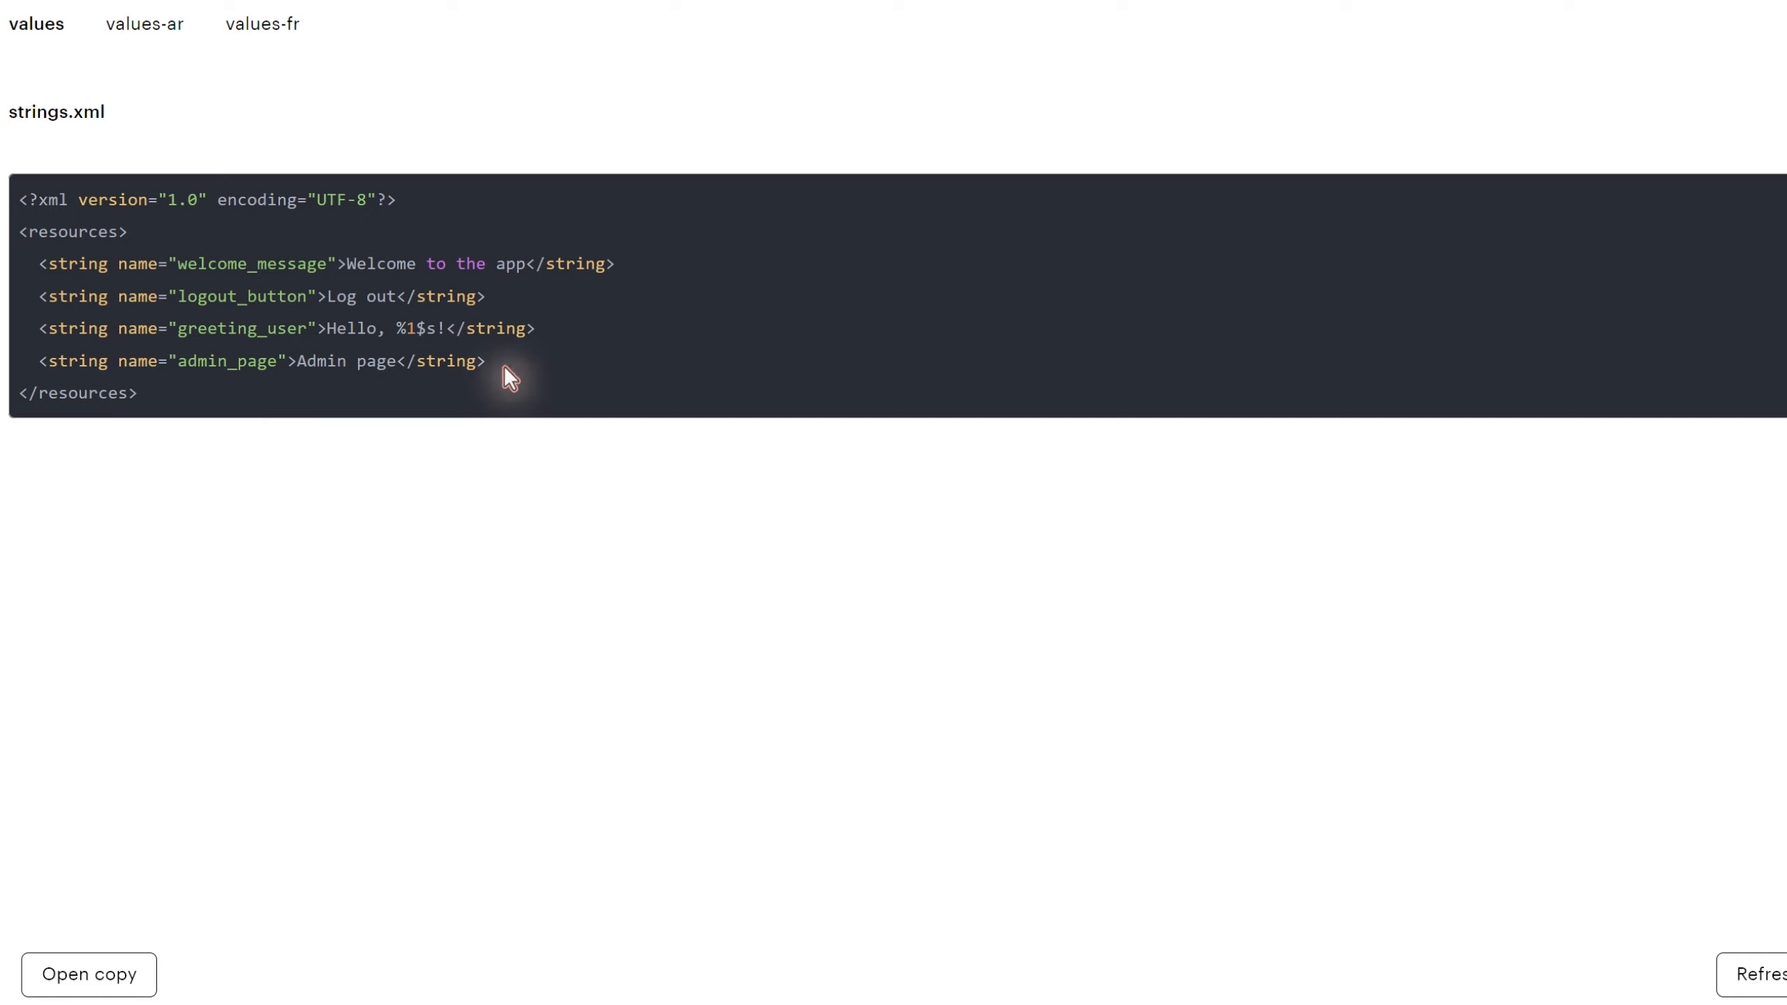
{"action": "left_click_drag", "start_coordinate": [504, 367], "coordinate": [10, 264]}
{"action": "left_click", "coordinate": [219, 403]}
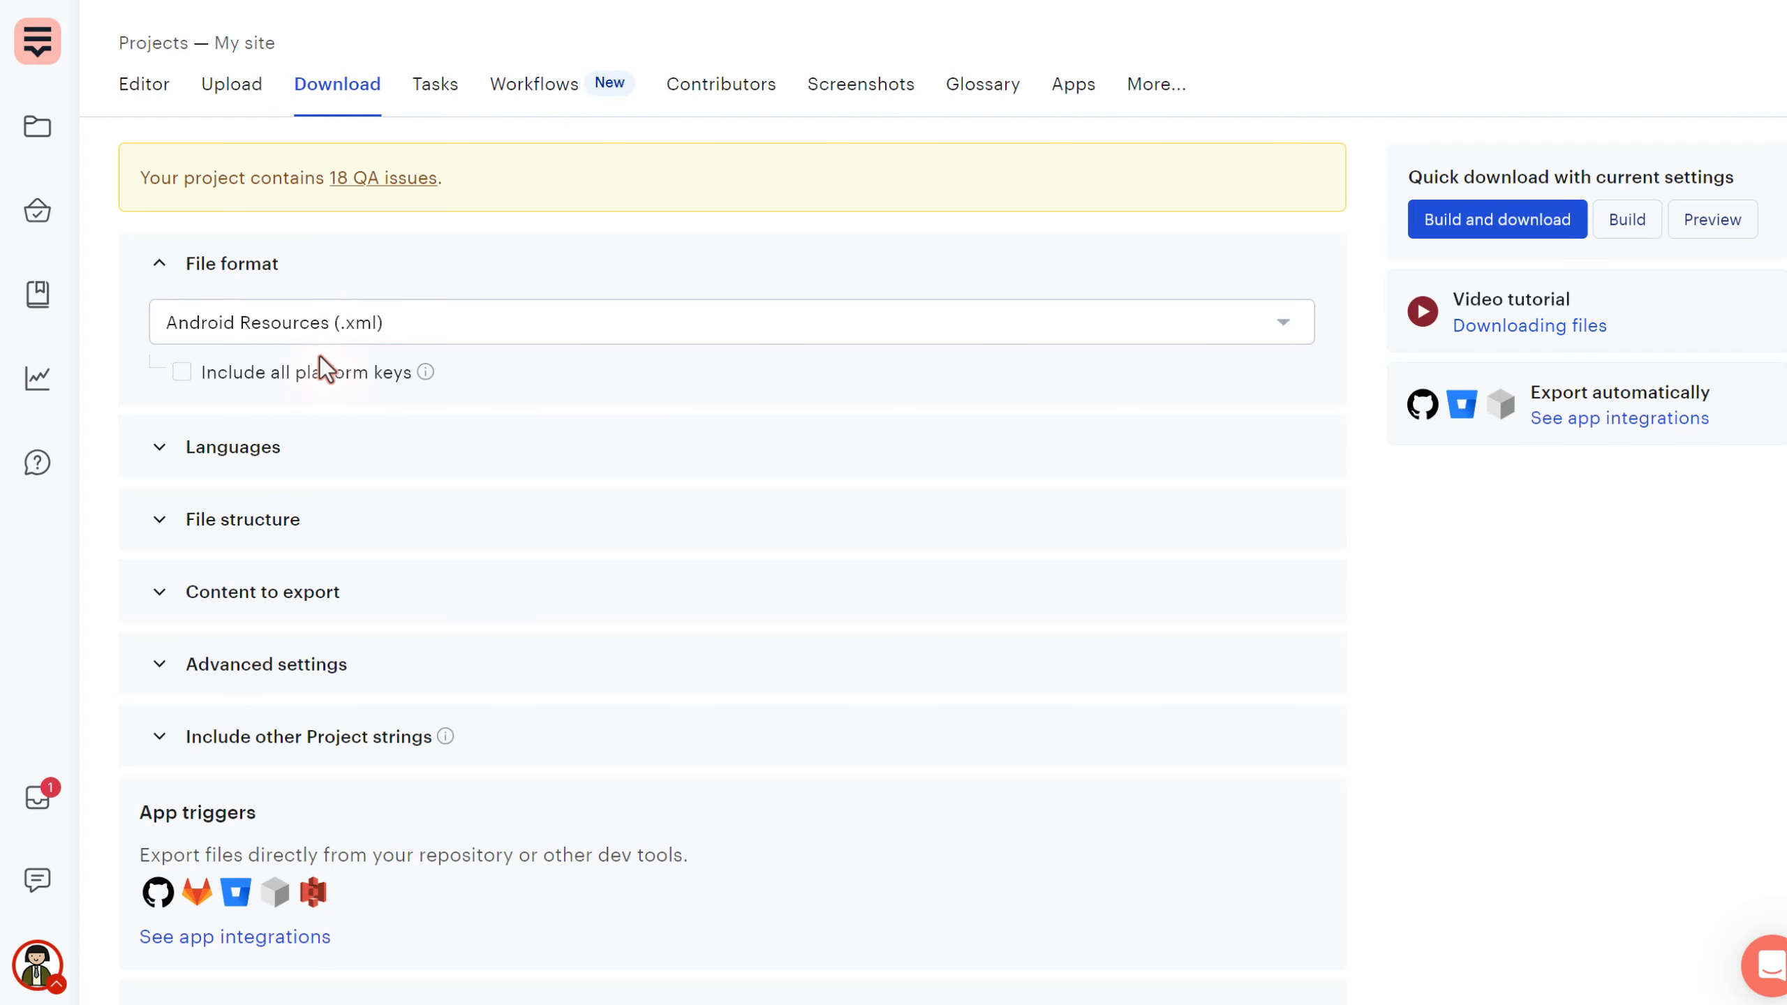
- Switch the export file format back to JSON (.json)
{"action": "left_click", "coordinate": [335, 326]}
{"action": "scroll", "coordinate": [324, 659], "scroll_direction": "down", "scroll_amount": 9}
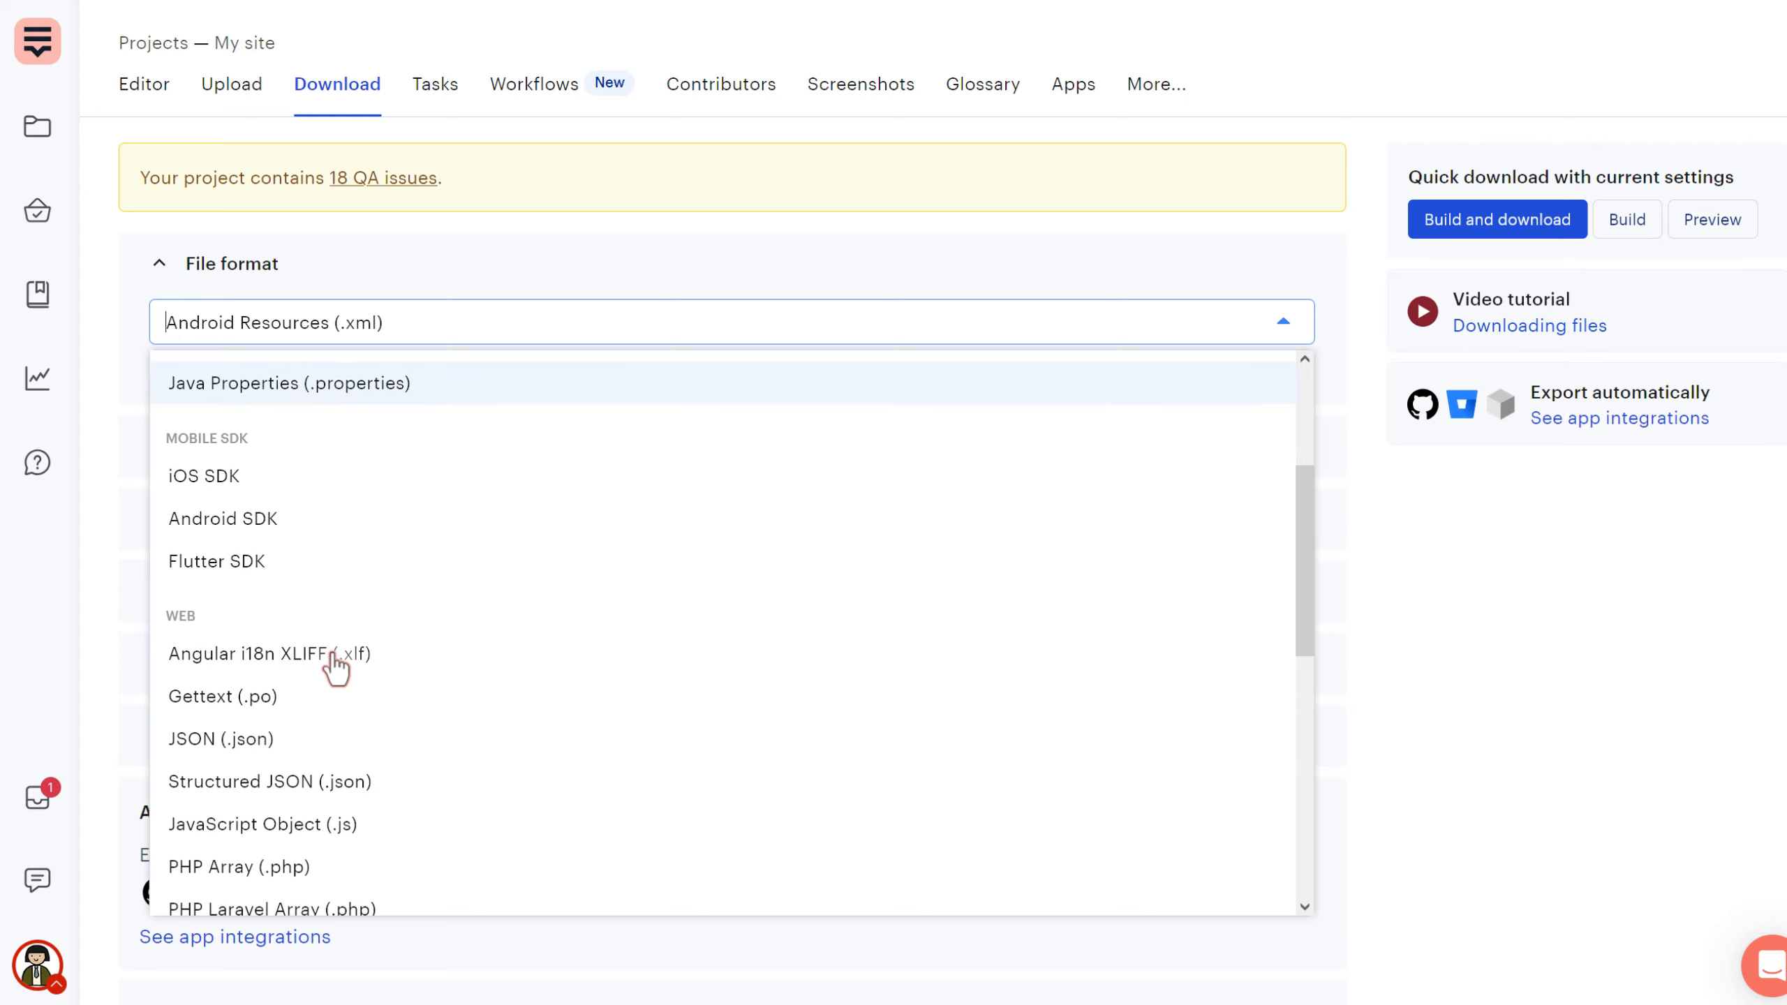
{"action": "scroll", "coordinate": [320, 662], "scroll_direction": "down", "scroll_amount": 3}
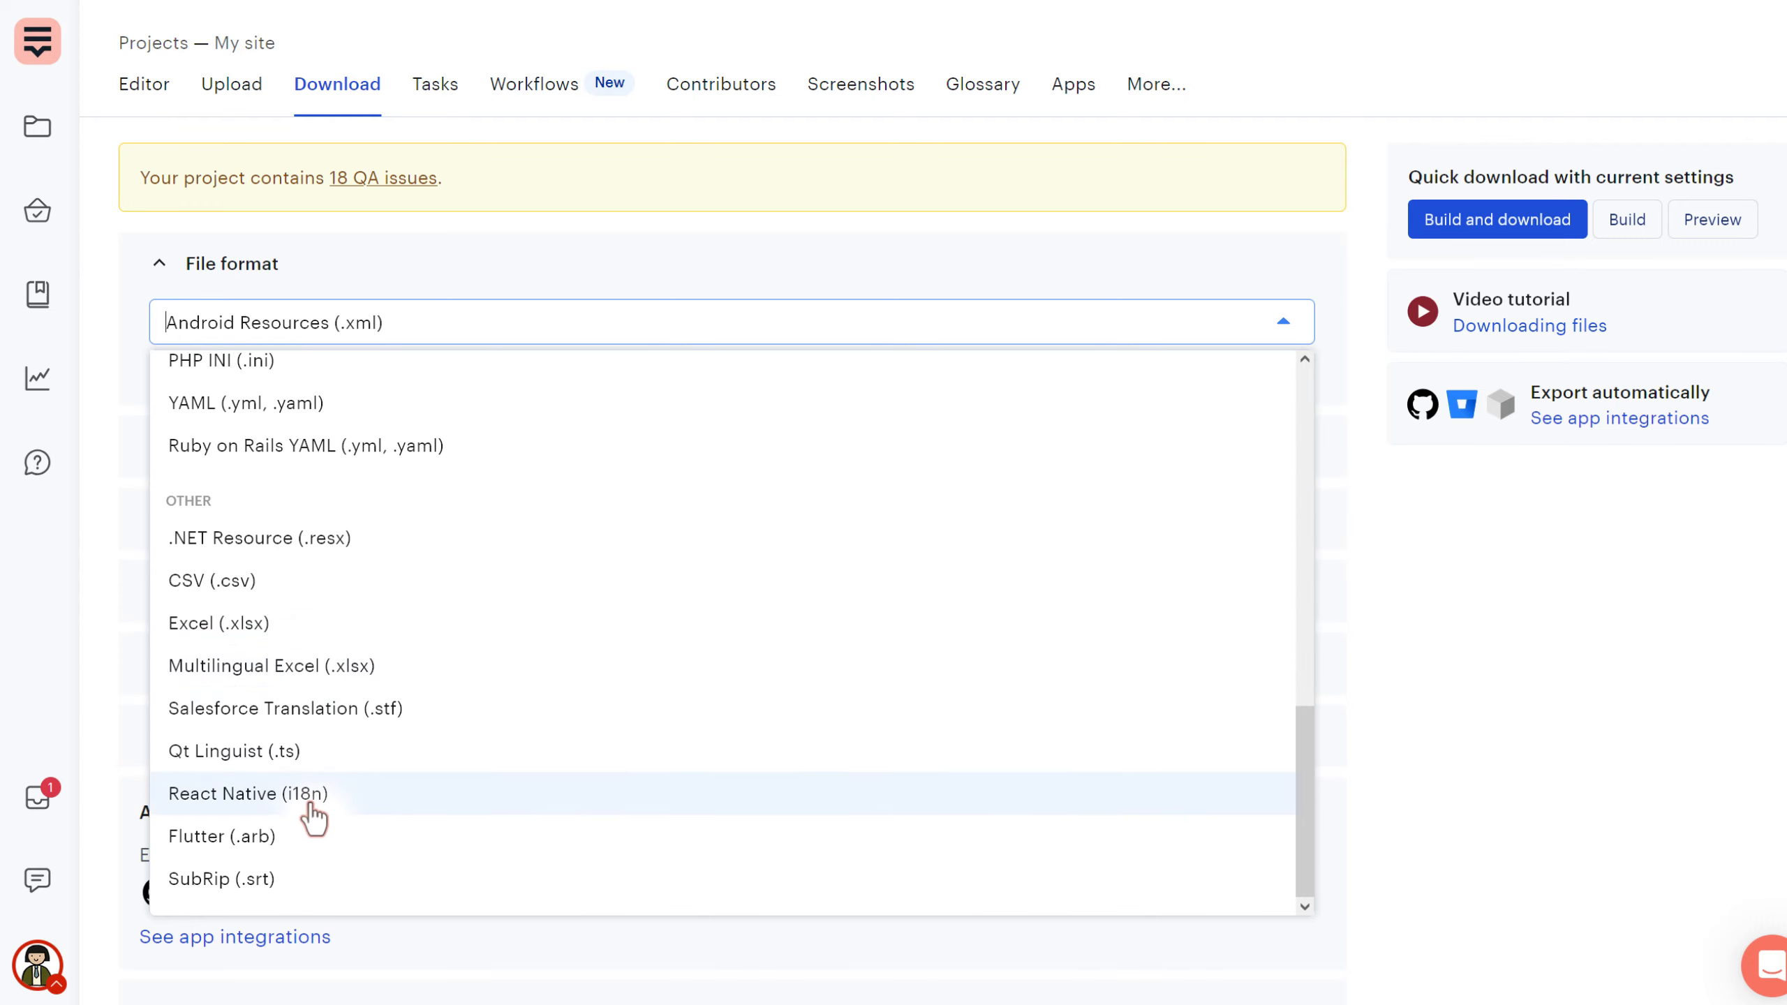
{"action": "scroll", "coordinate": [288, 599], "scroll_direction": "up", "scroll_amount": 4}
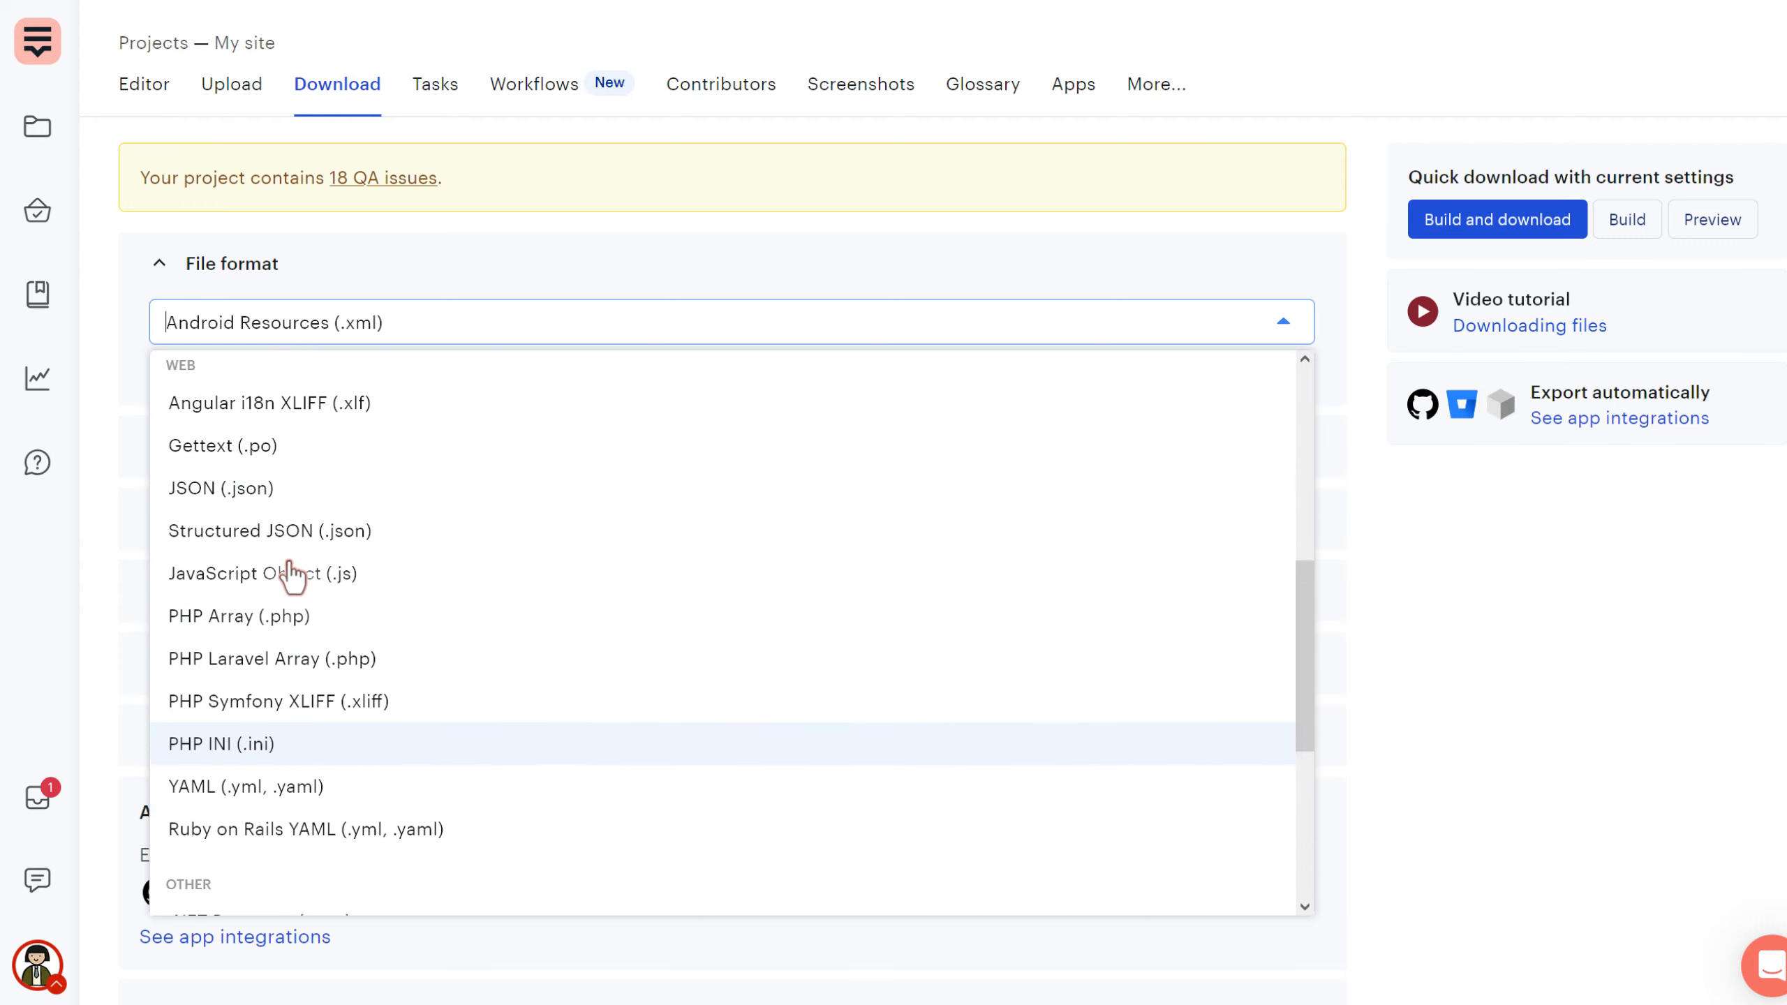
{"action": "left_click", "coordinate": [270, 489]}
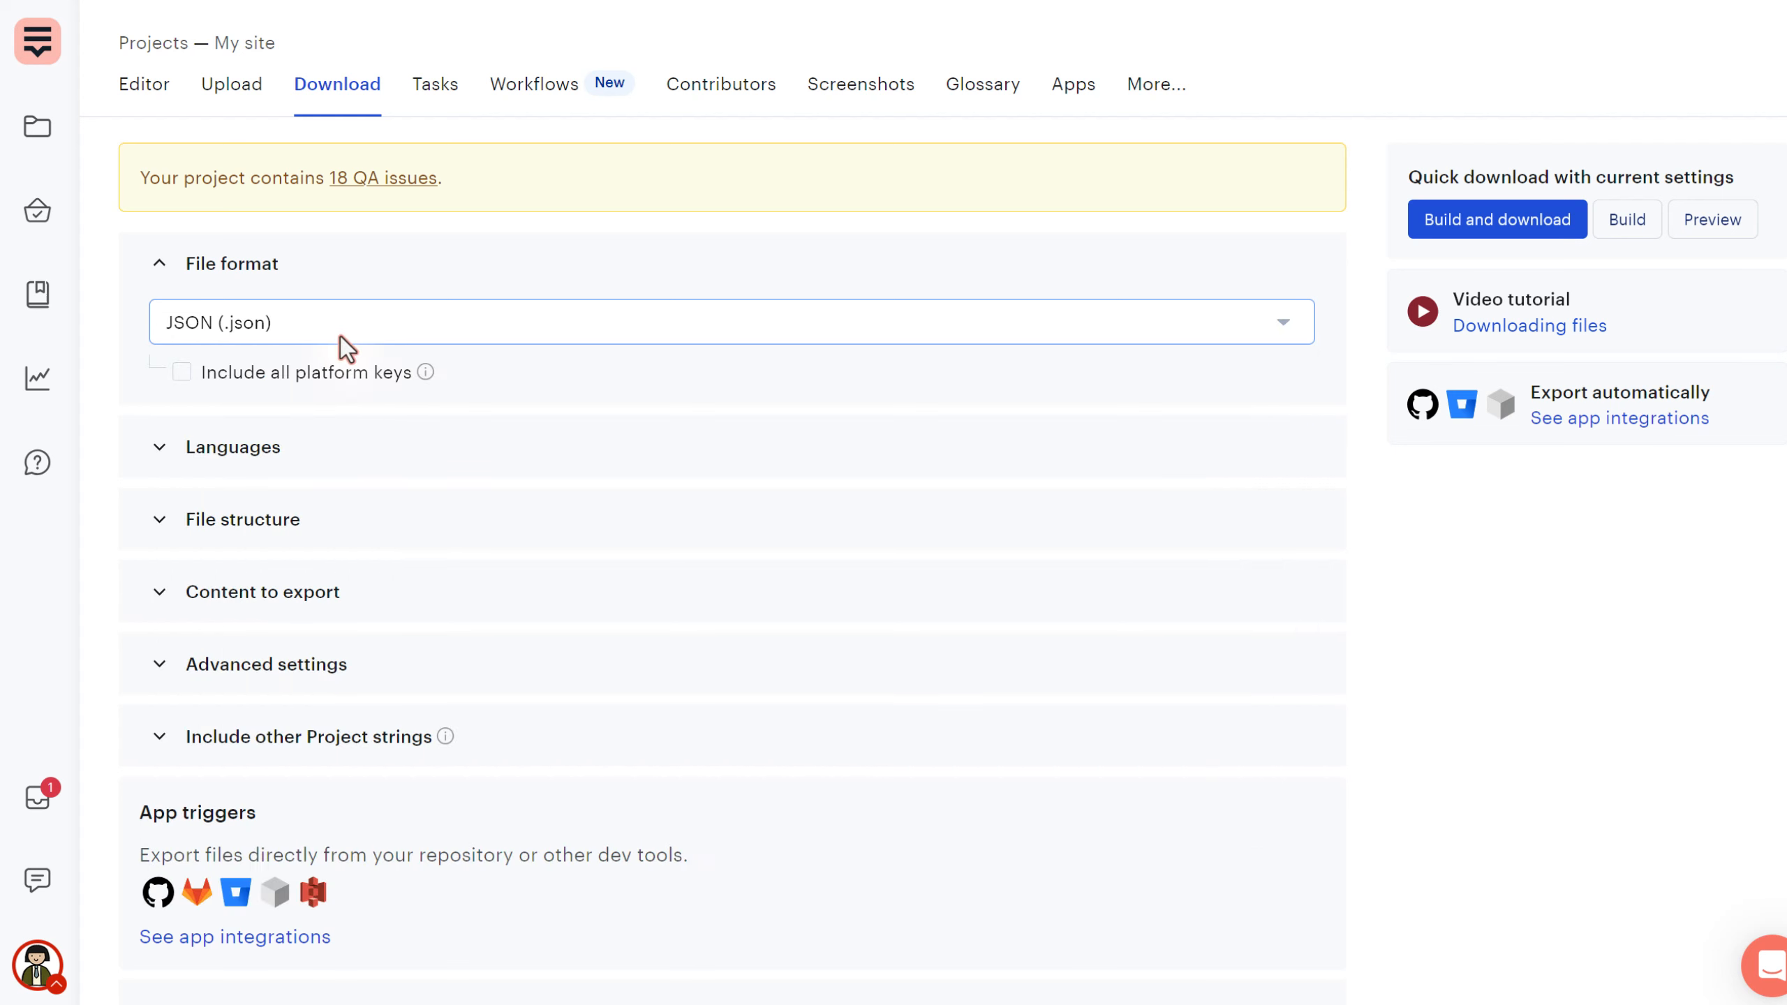
{"action": "left_click", "coordinate": [161, 264]}
{"action": "left_click", "coordinate": [160, 339]}
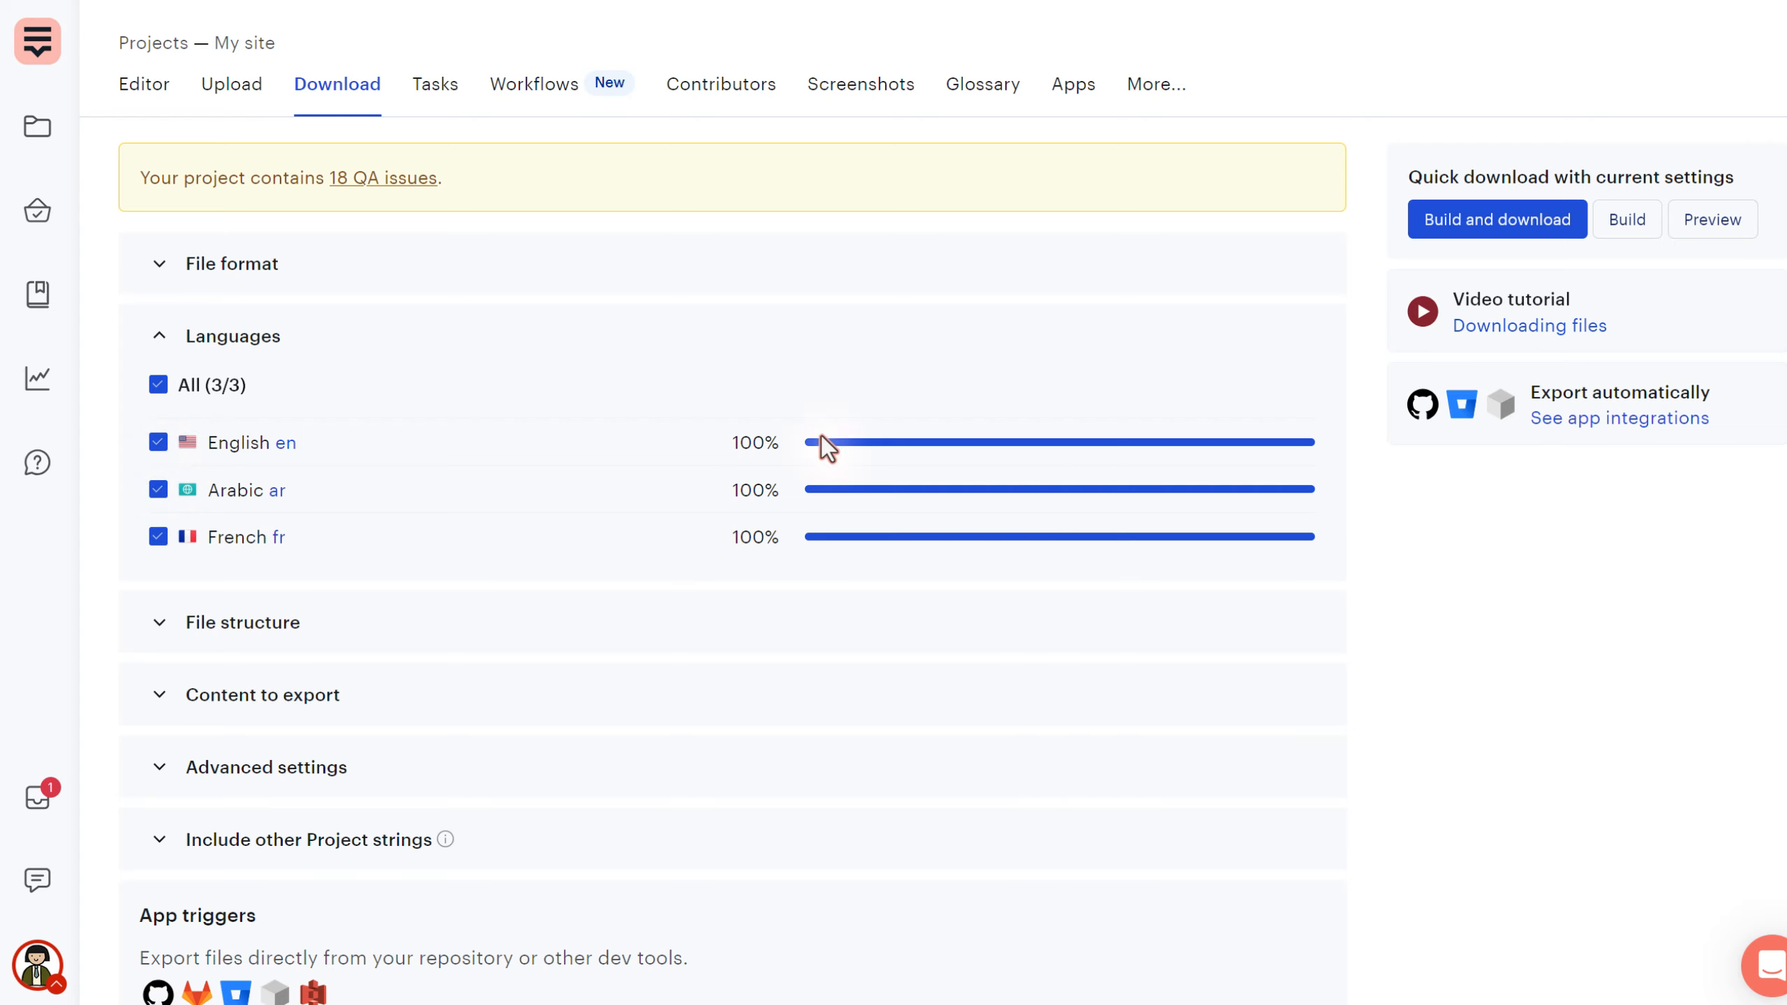
- Confirm all three languages are 100% translated, then untick Arabic, keeping English and French
{"action": "left_click_drag", "start_coordinate": [732, 443], "coordinate": [782, 445]}
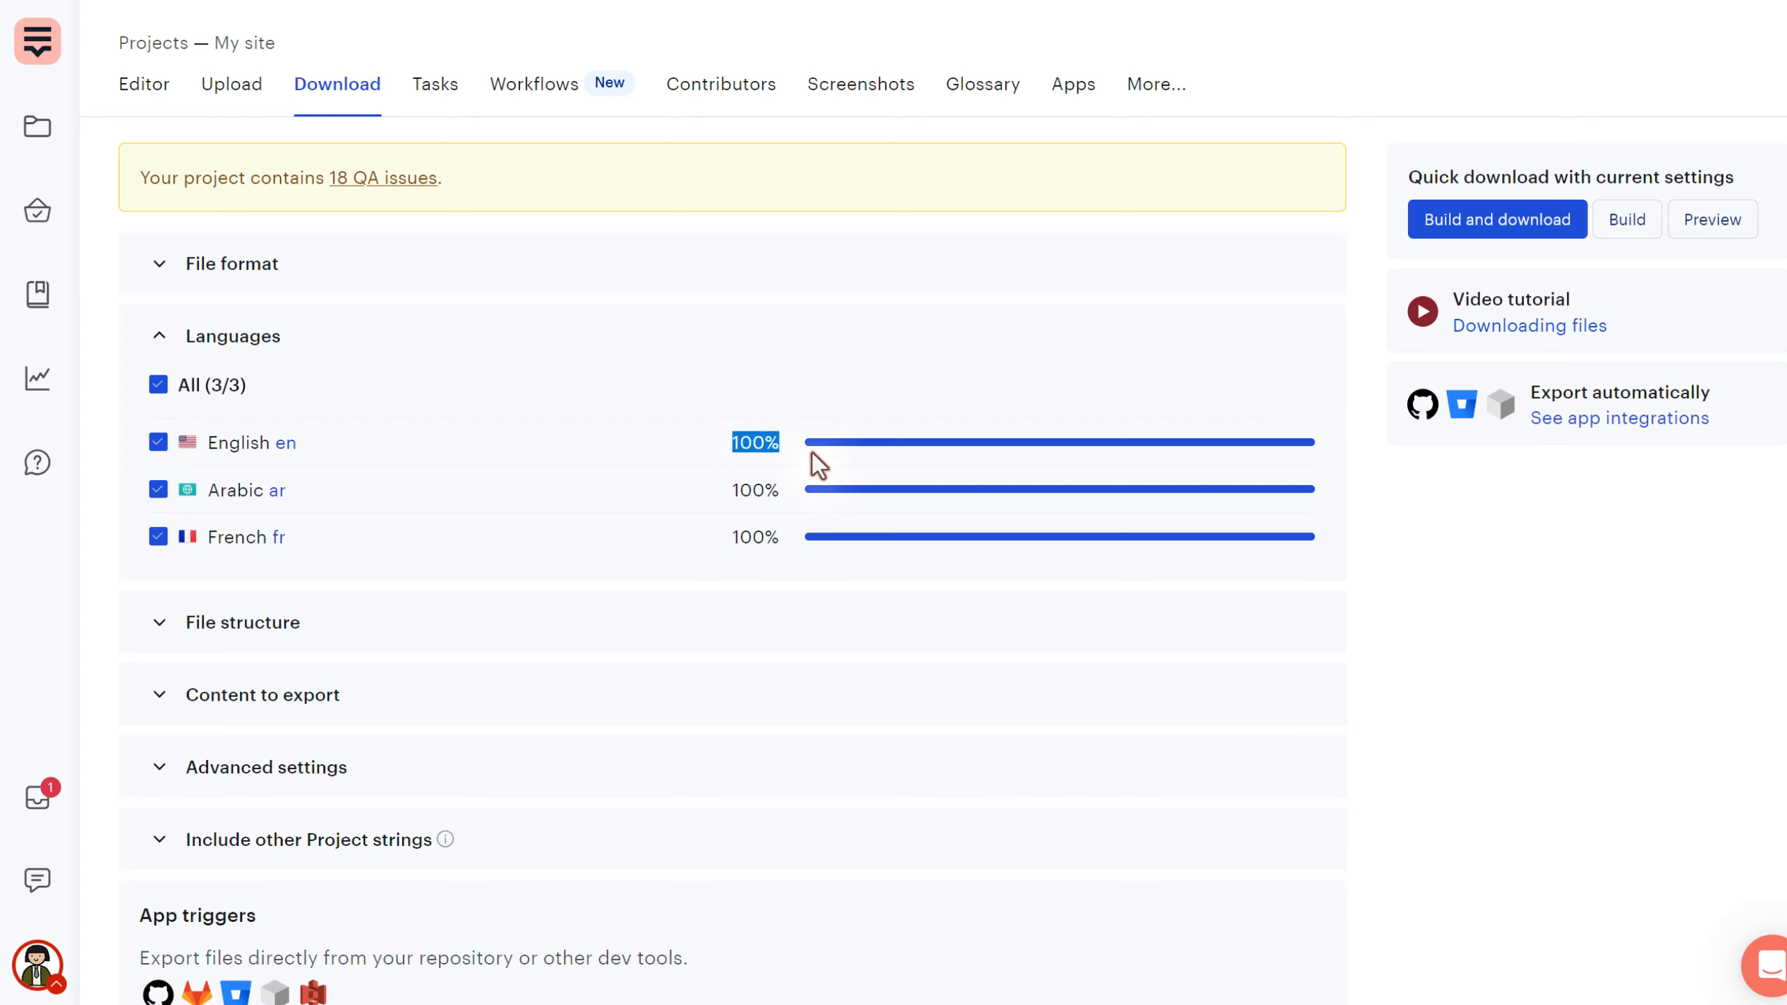
{"action": "left_click", "coordinate": [775, 457]}
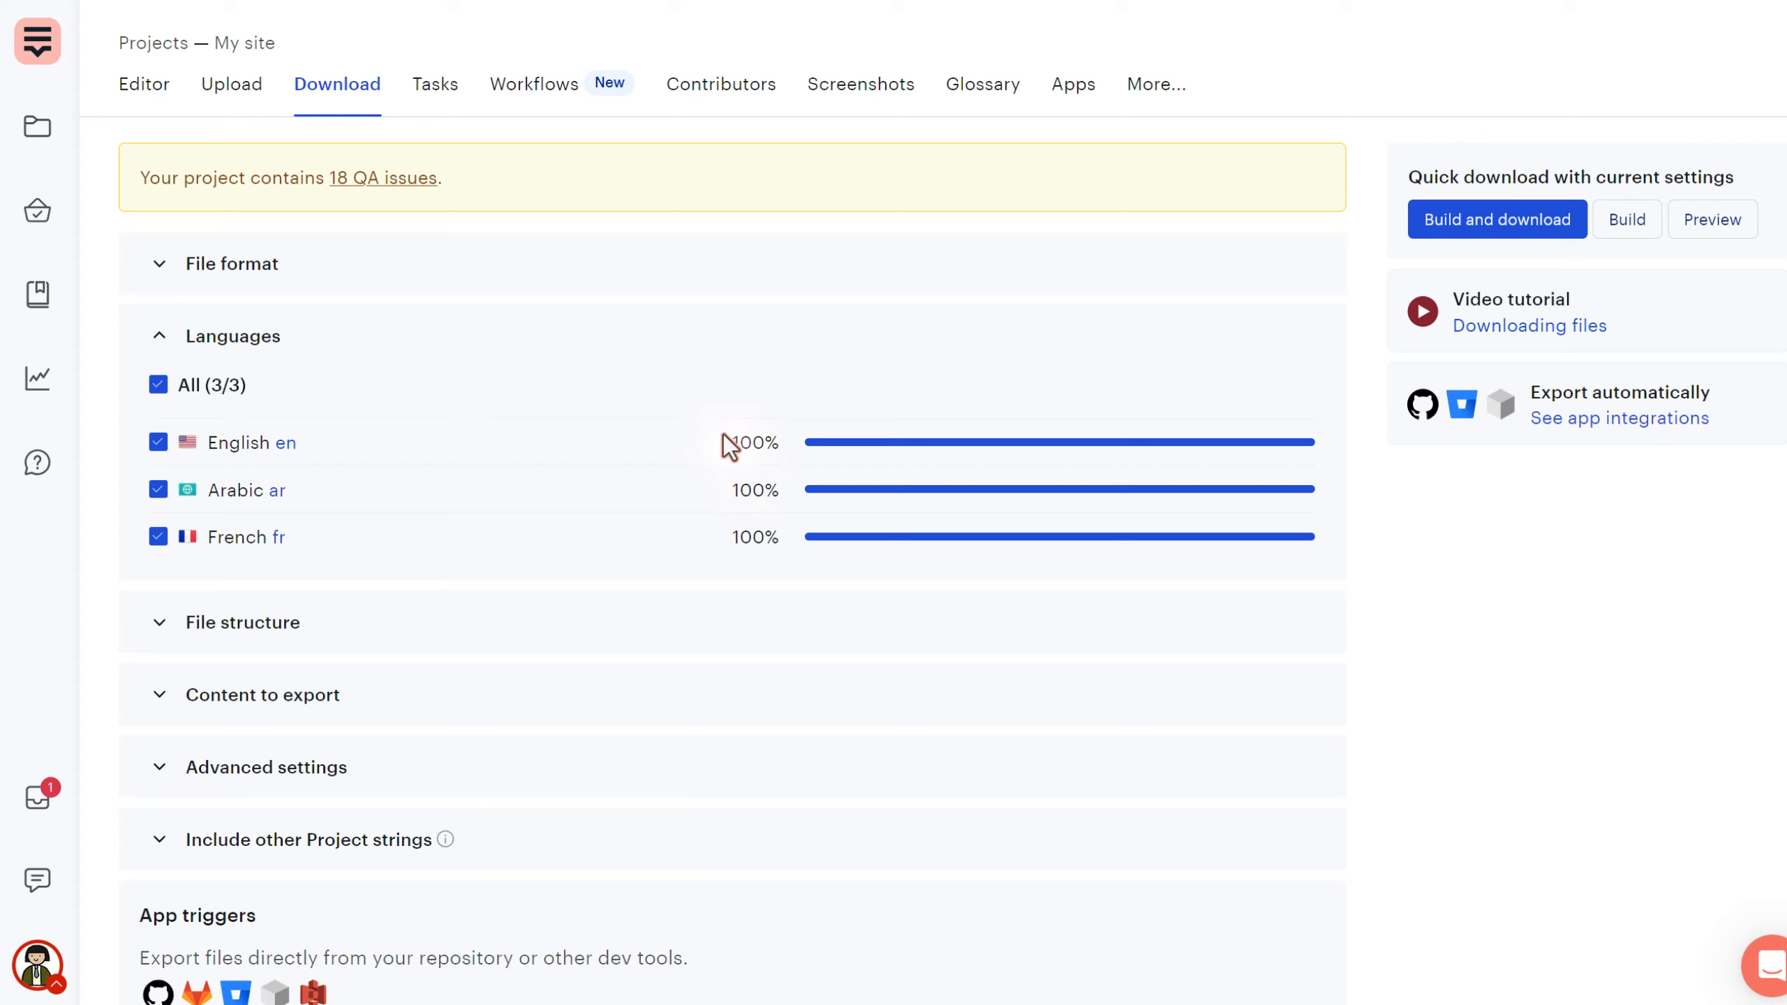
{"action": "left_click_drag", "start_coordinate": [725, 442], "coordinate": [806, 531]}
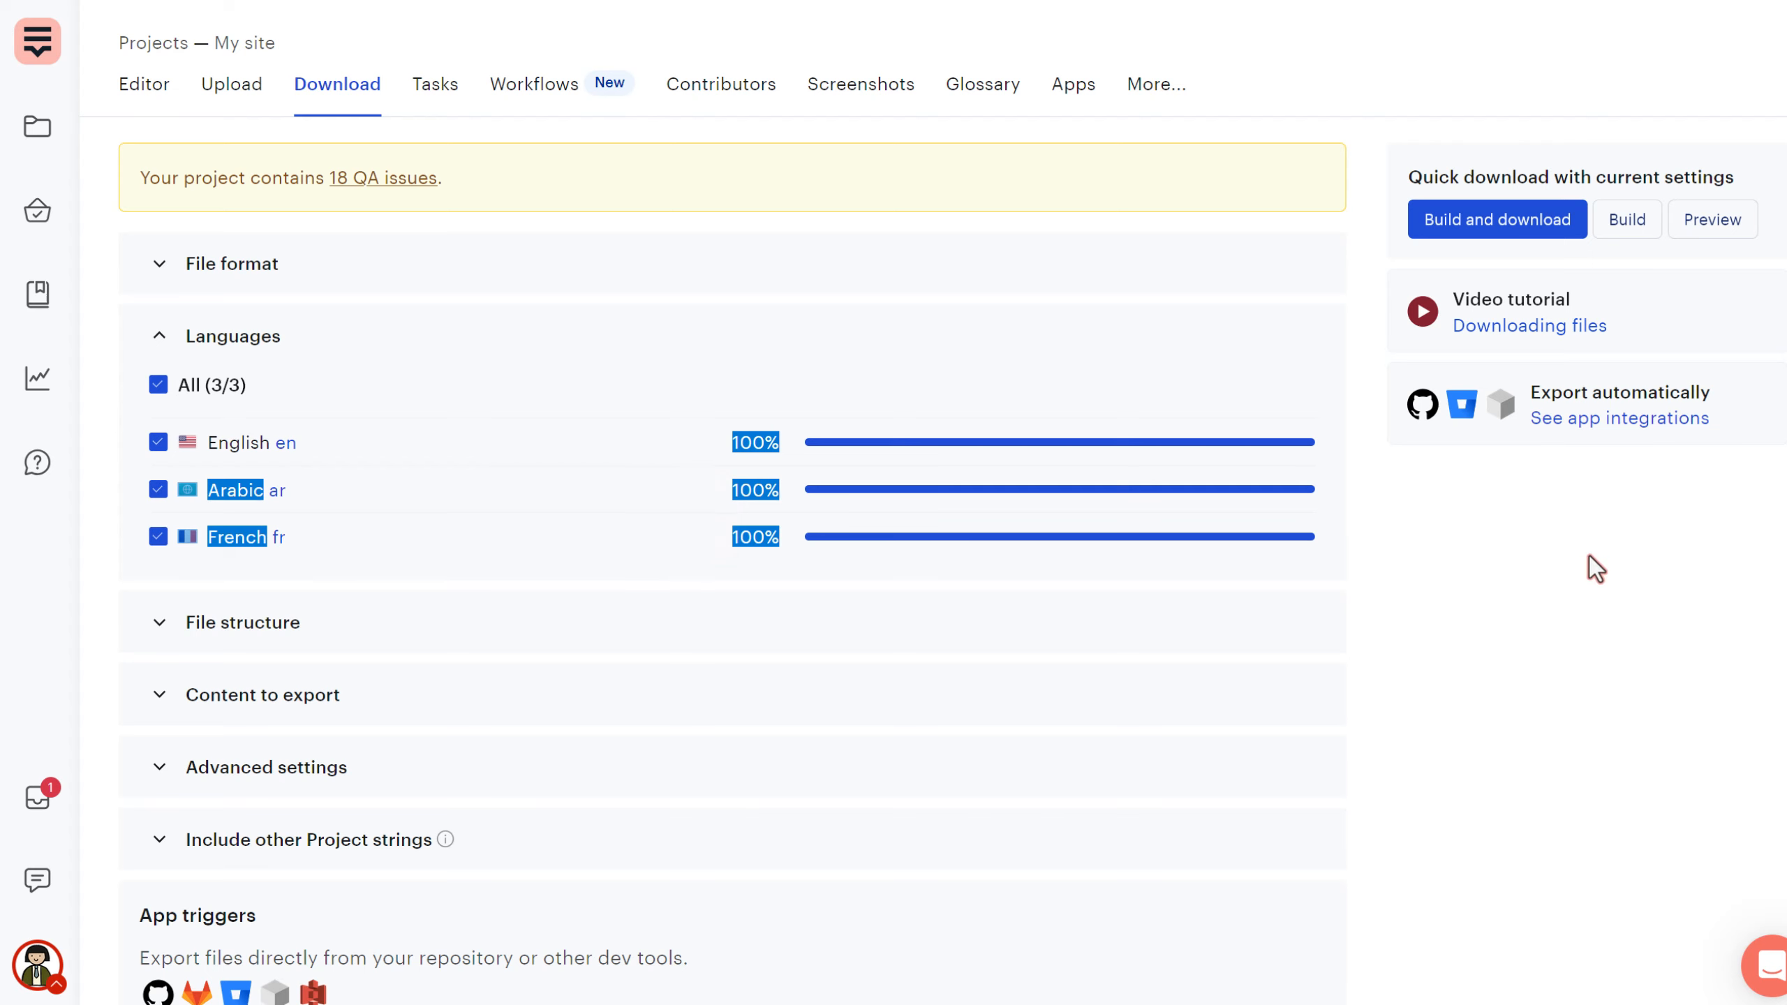
{"action": "left_click", "coordinate": [1539, 566]}
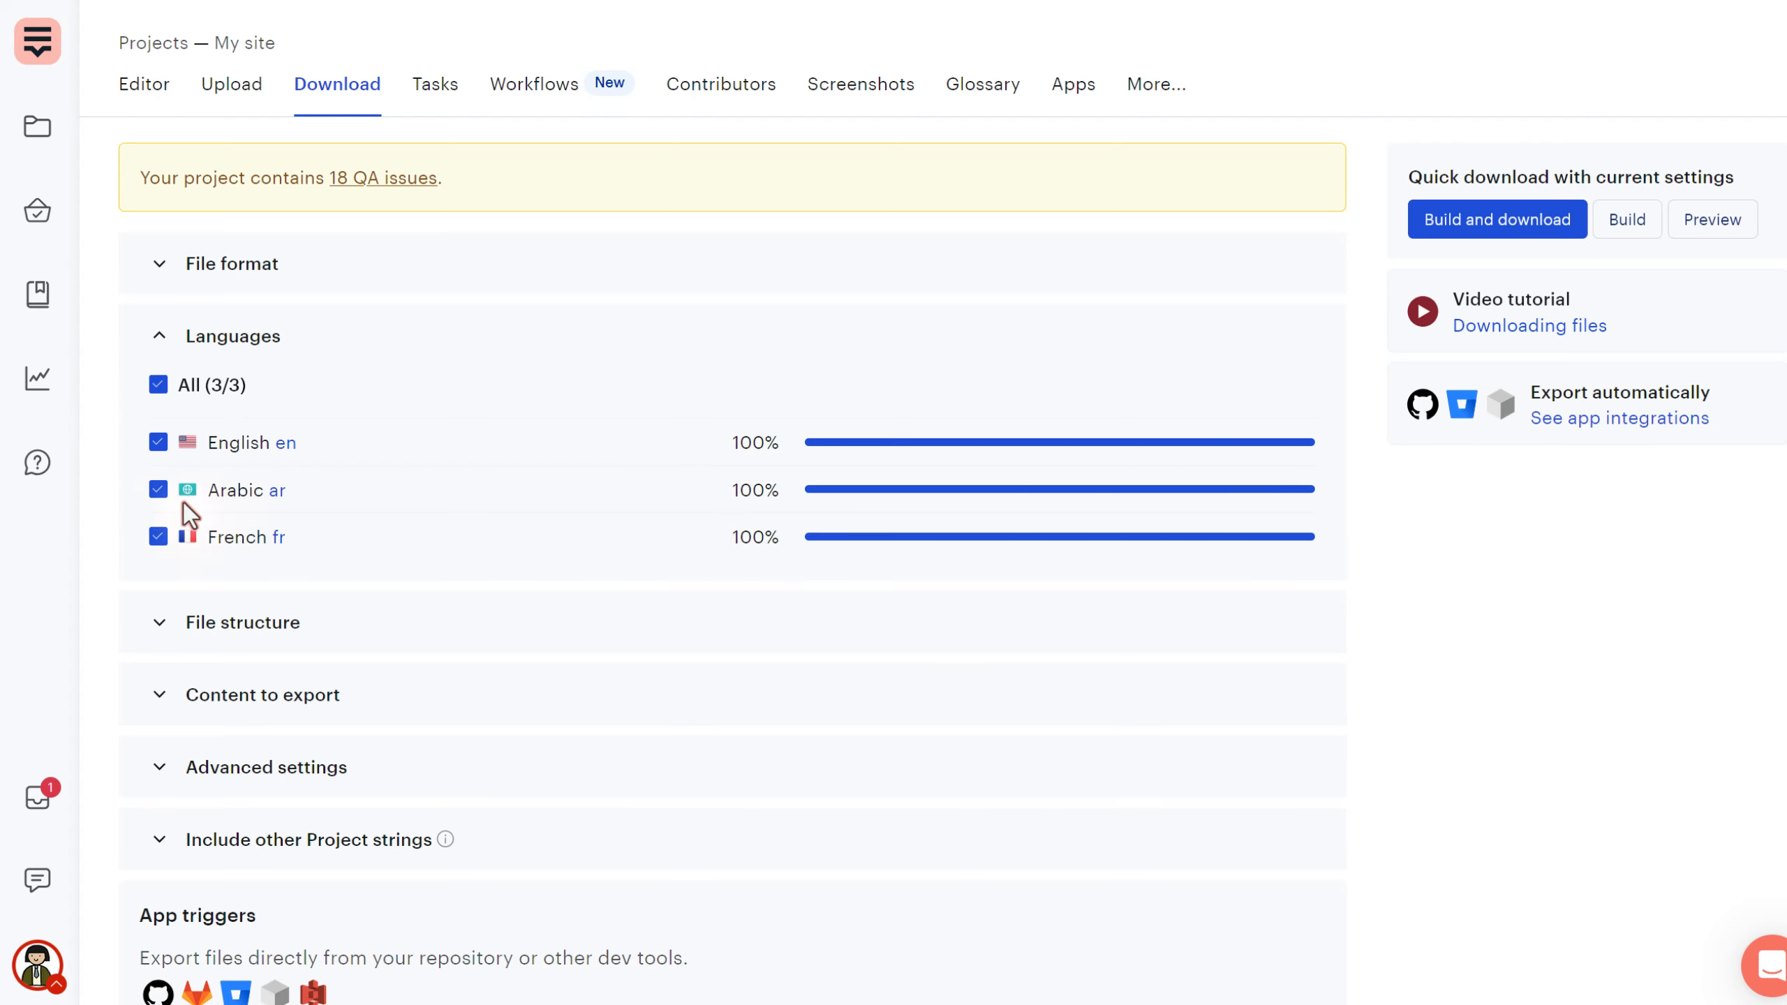
{"action": "left_click", "coordinate": [157, 490]}
{"action": "left_click", "coordinate": [187, 557]}
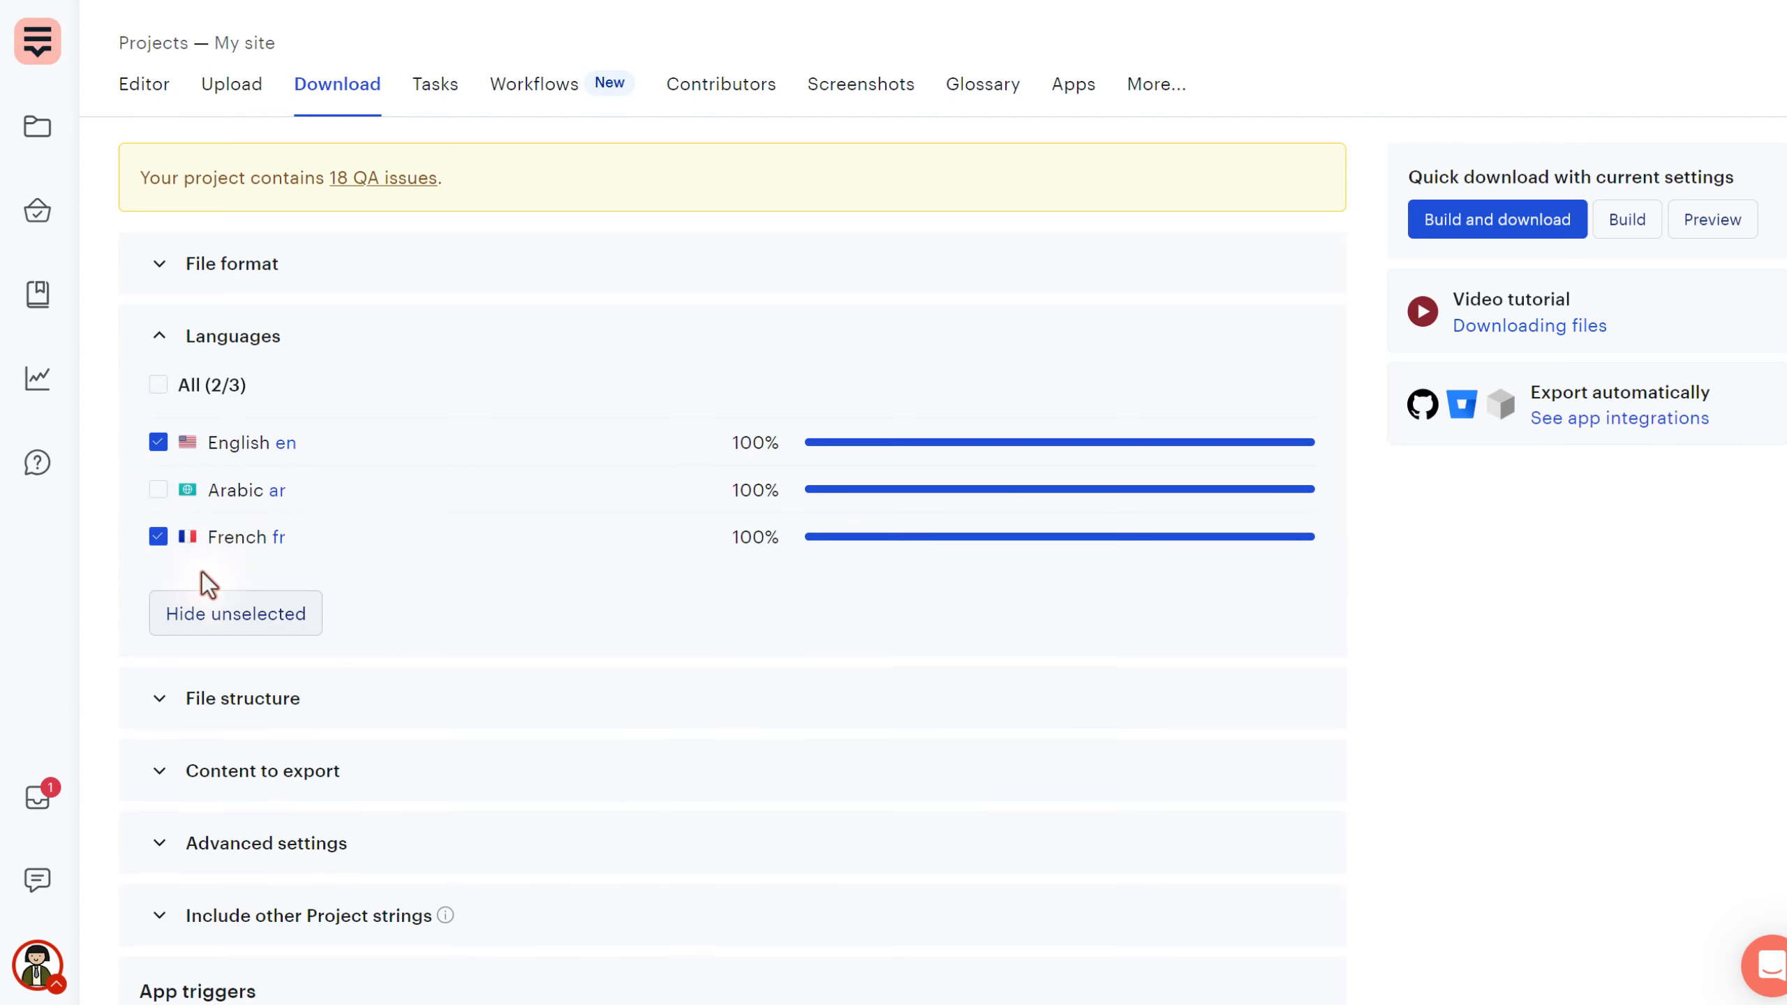
{"action": "left_click", "coordinate": [290, 446]}
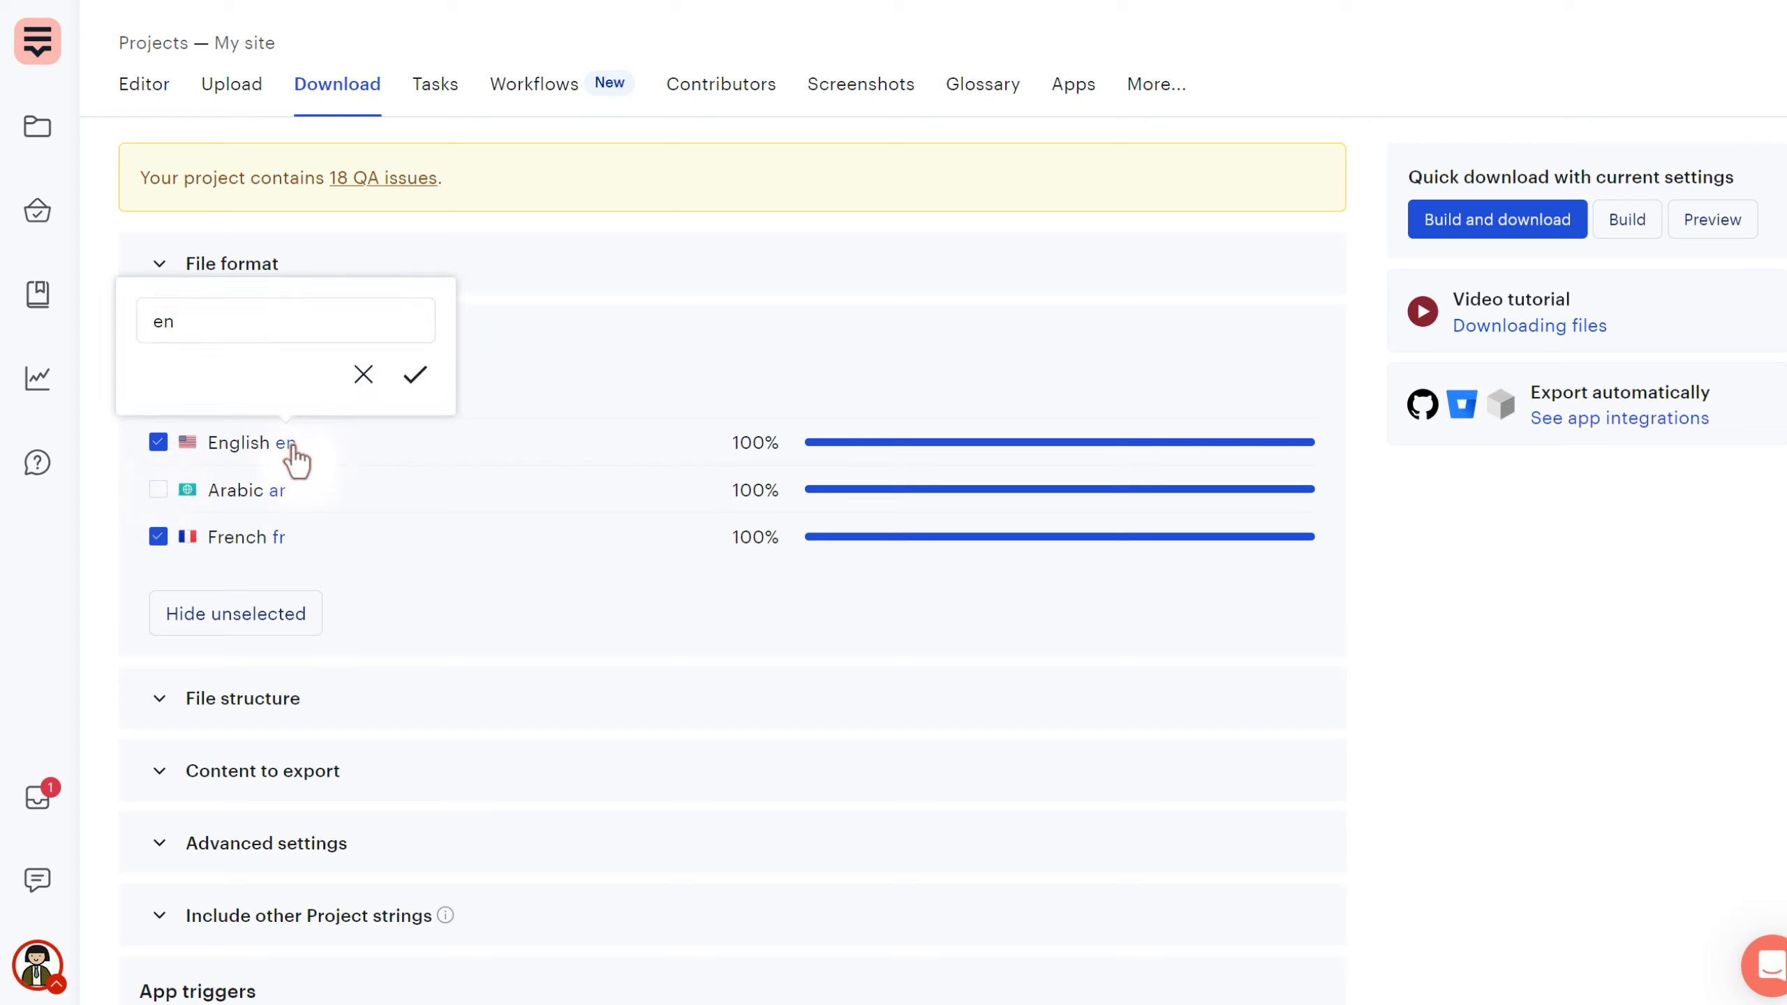
{"action": "left_click", "coordinate": [267, 703]}
{"action": "scroll", "coordinate": [423, 596], "scroll_direction": "down", "scroll_amount": 2}
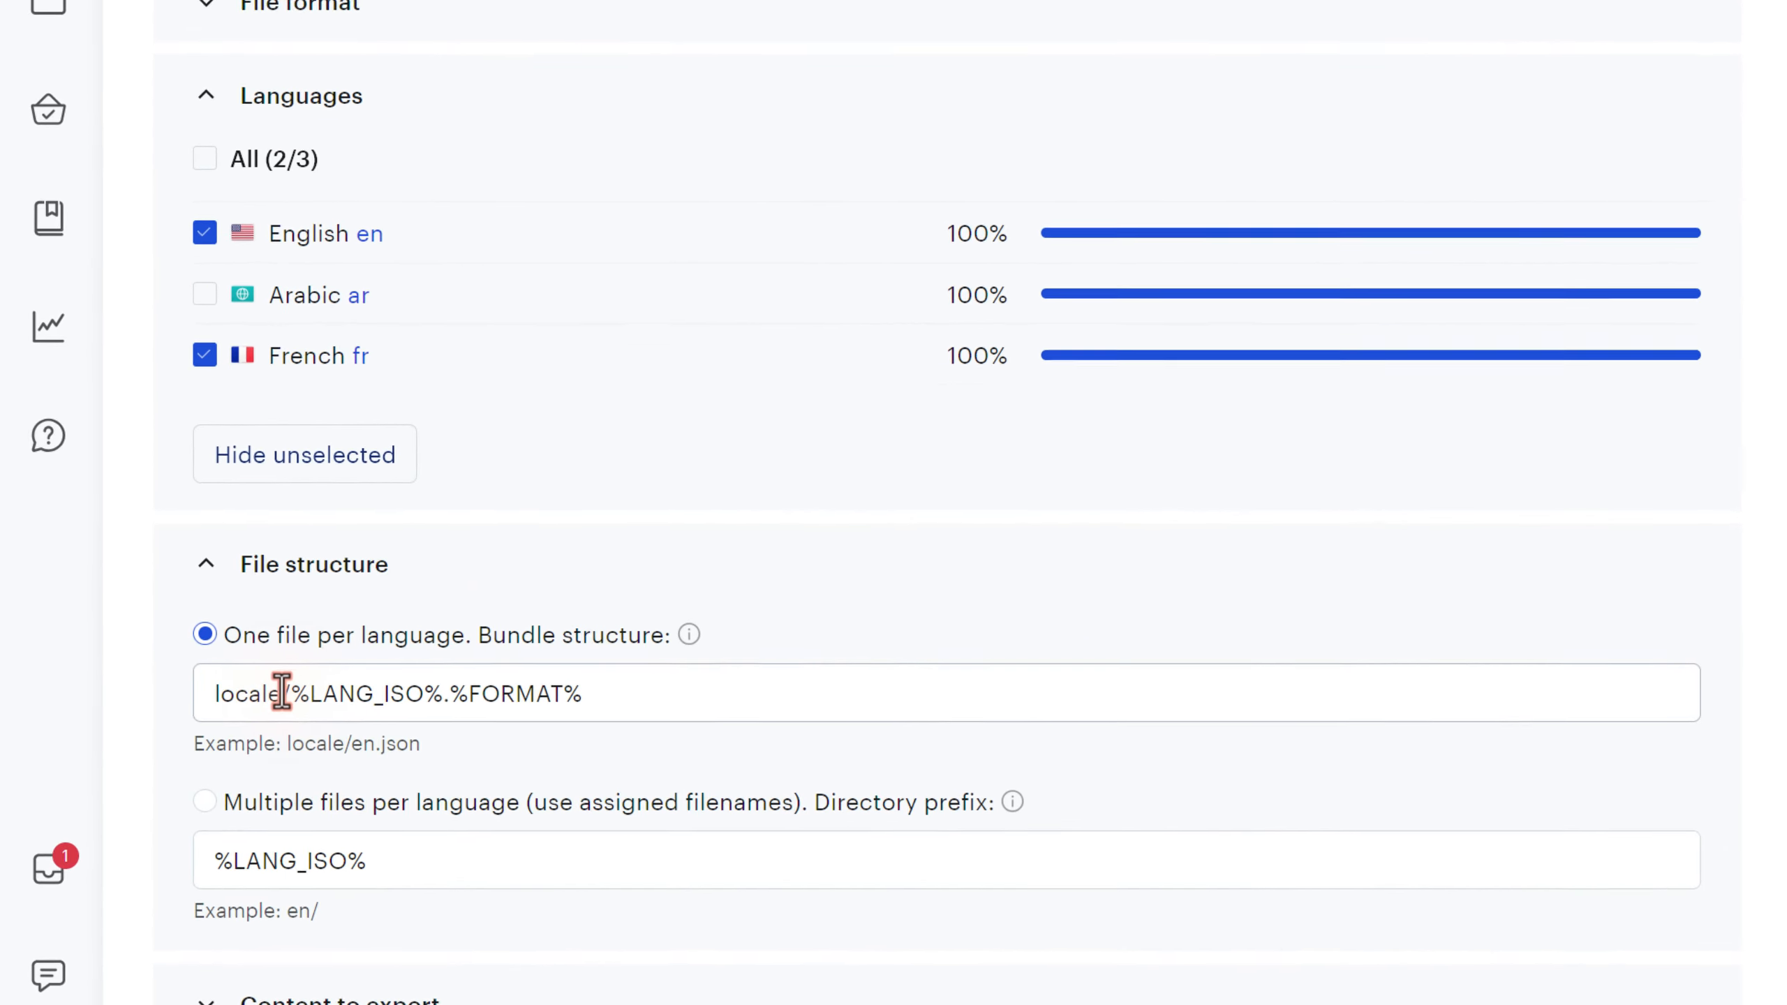
{"action": "left_click_drag", "start_coordinate": [294, 693], "coordinate": [439, 699]}
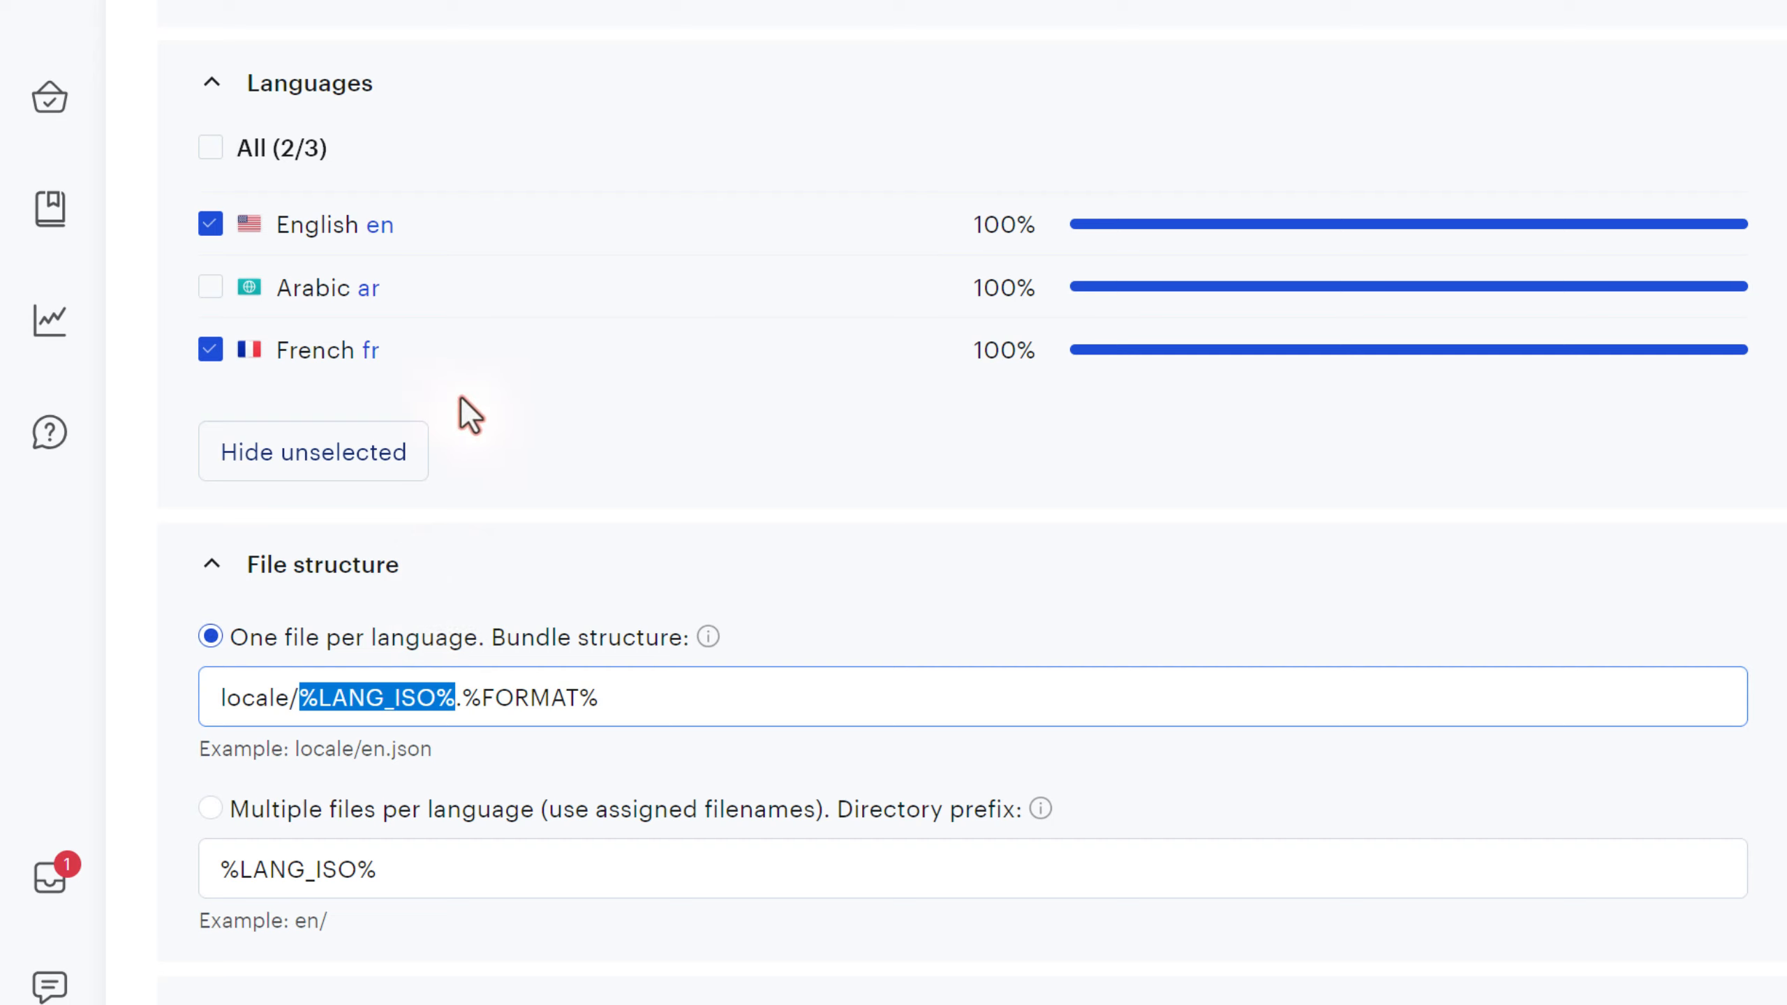
{"action": "left_click", "coordinate": [389, 238]}
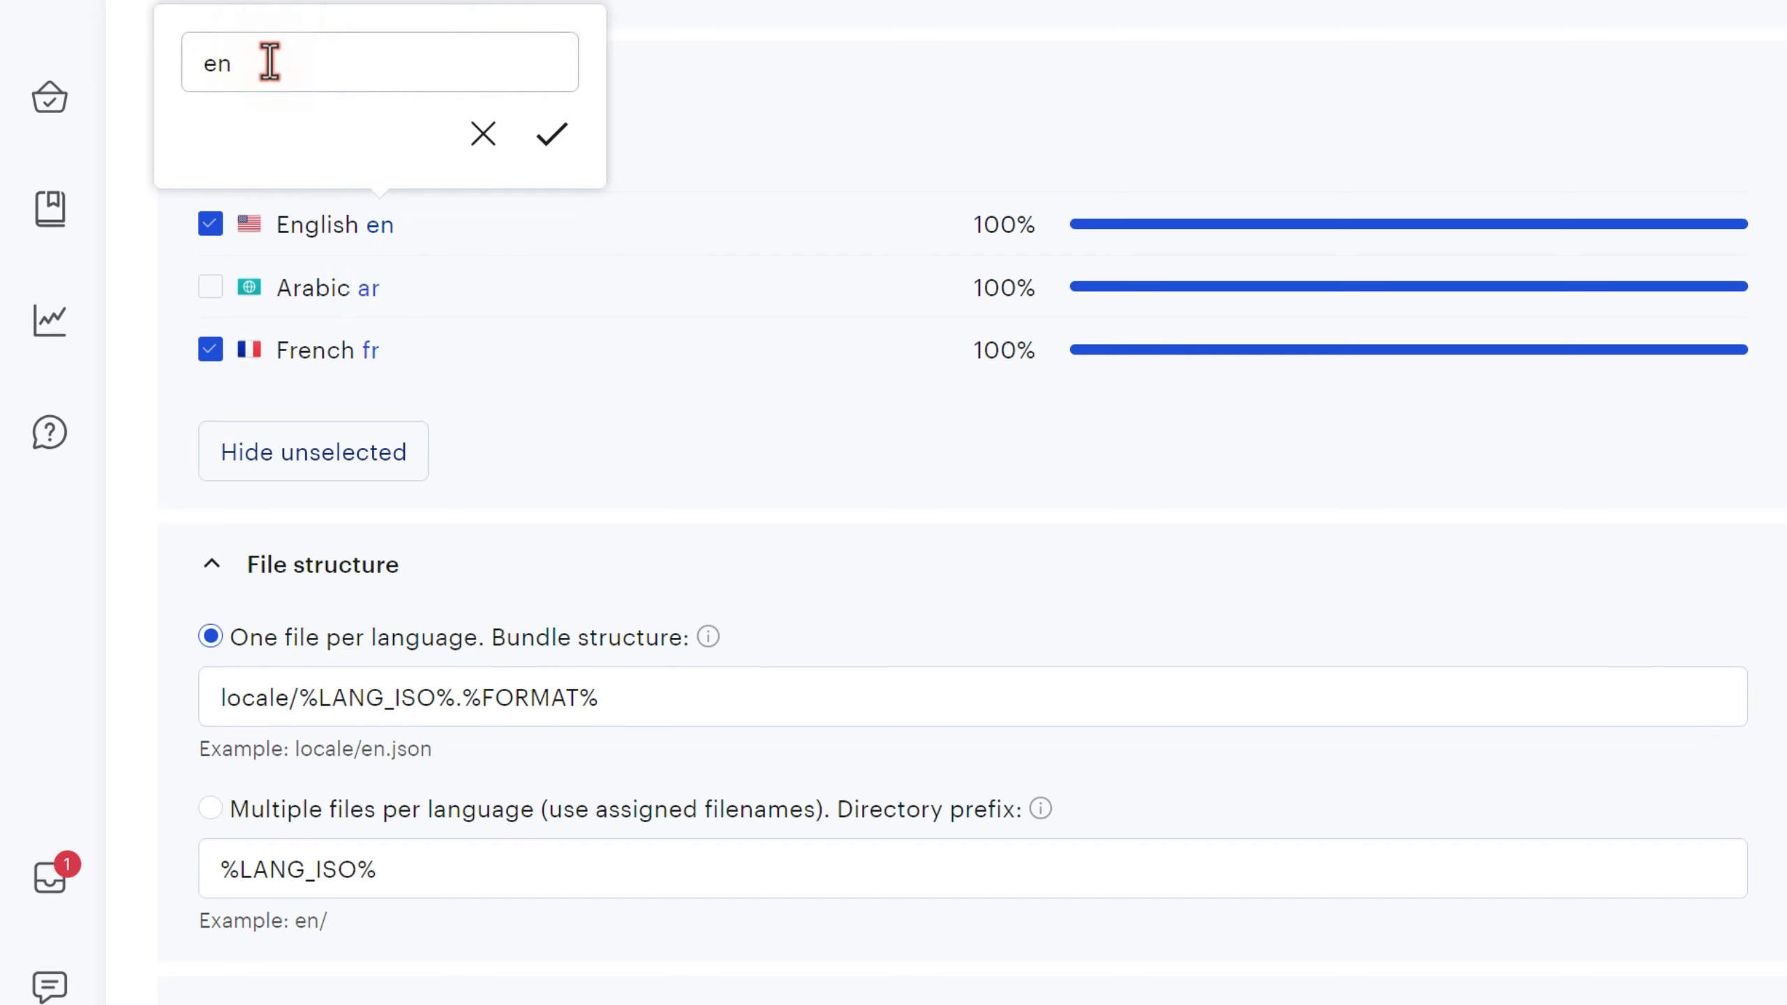
{"action": "left_click_drag", "start_coordinate": [267, 63], "coordinate": [203, 65]}
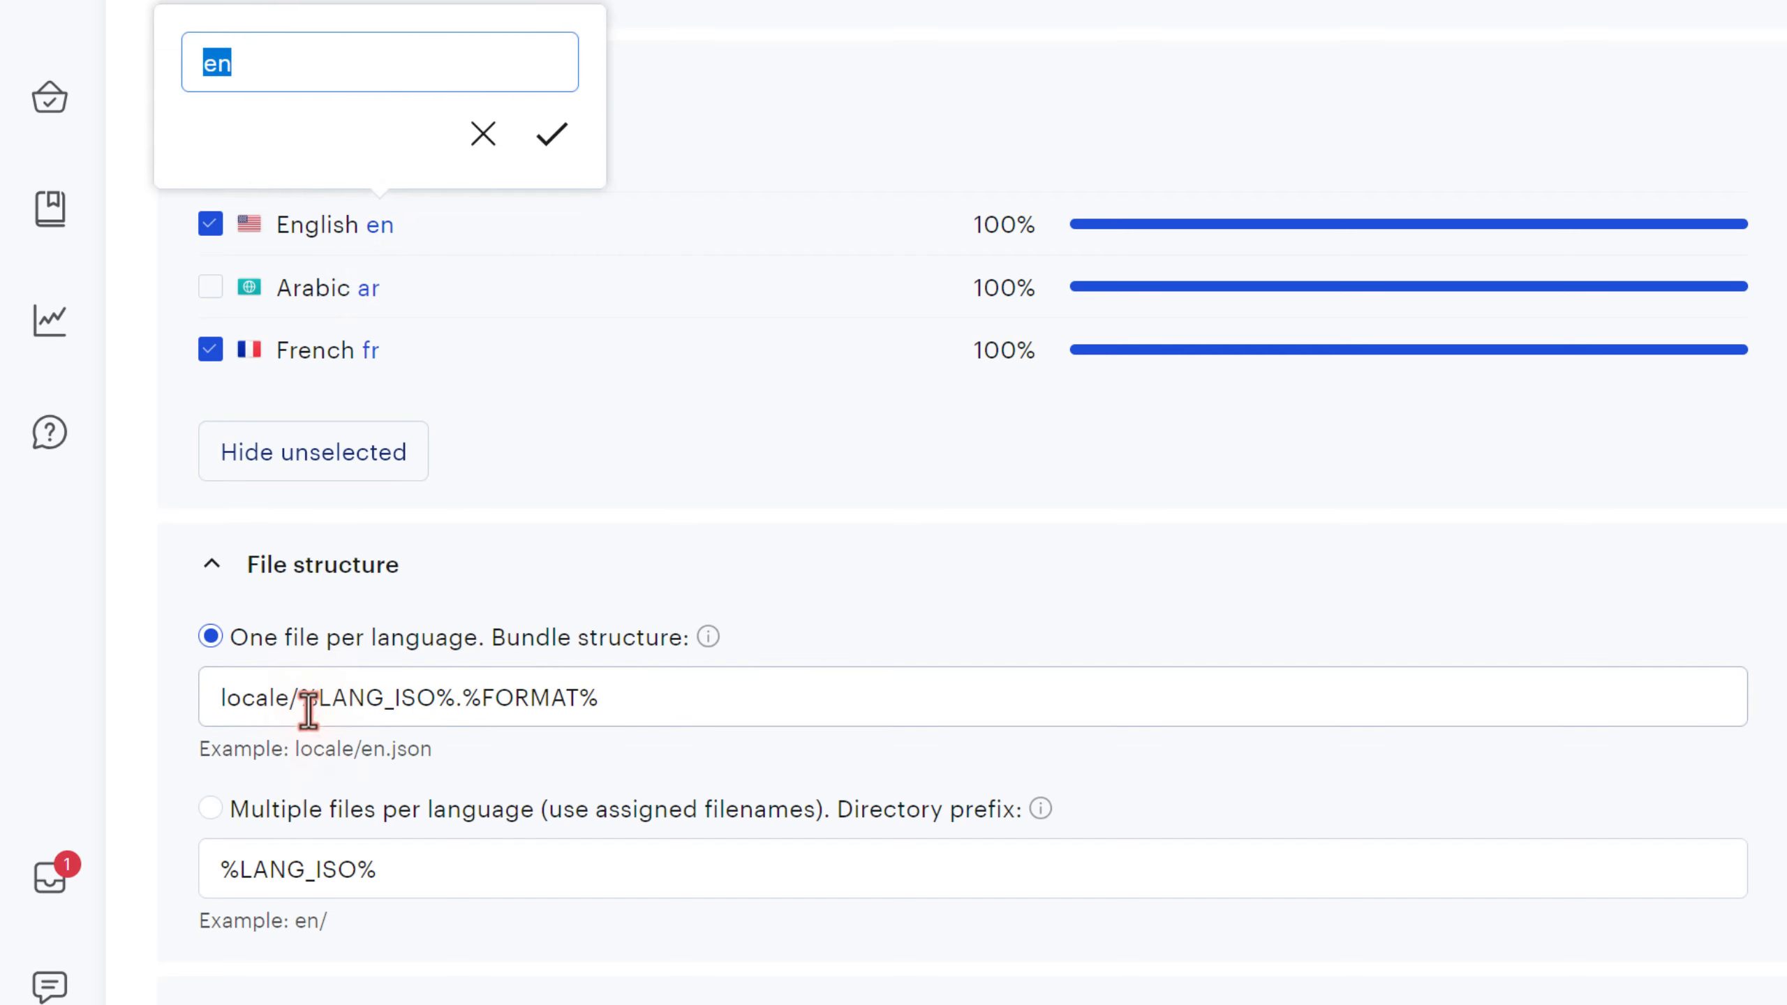
{"action": "left_click_drag", "start_coordinate": [300, 699], "coordinate": [452, 701]}
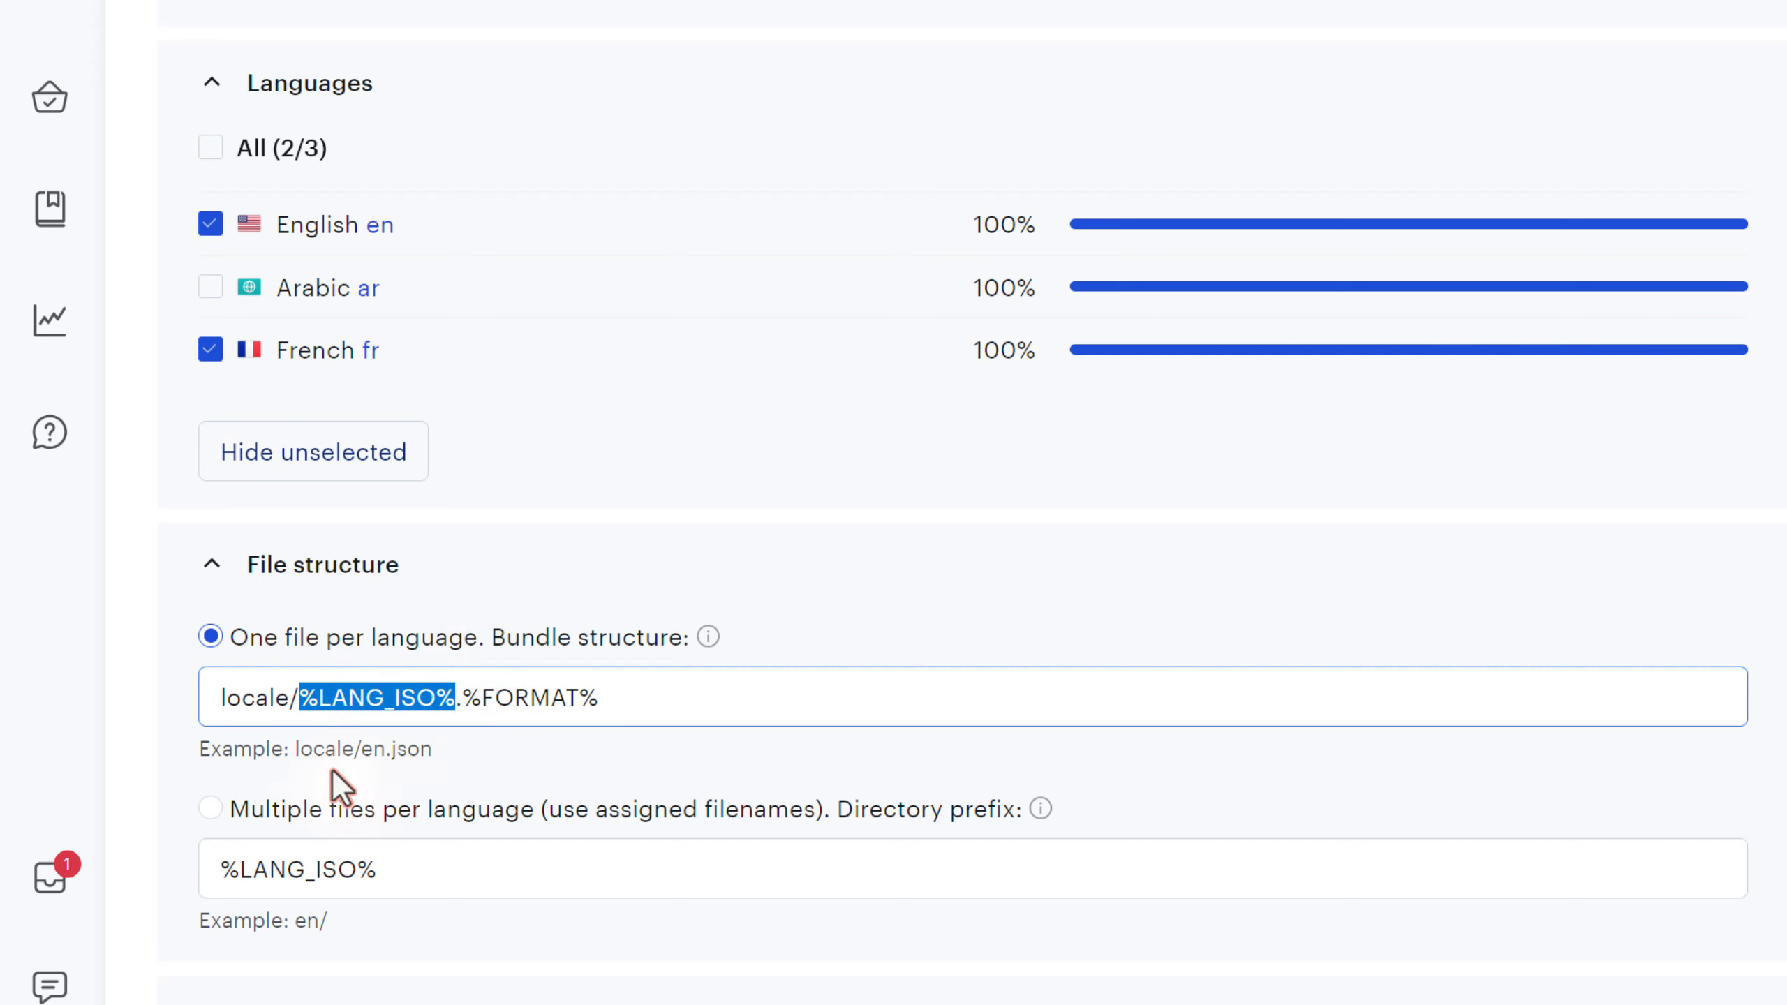
{"action": "left_click_drag", "start_coordinate": [286, 760], "coordinate": [1612, 311]}
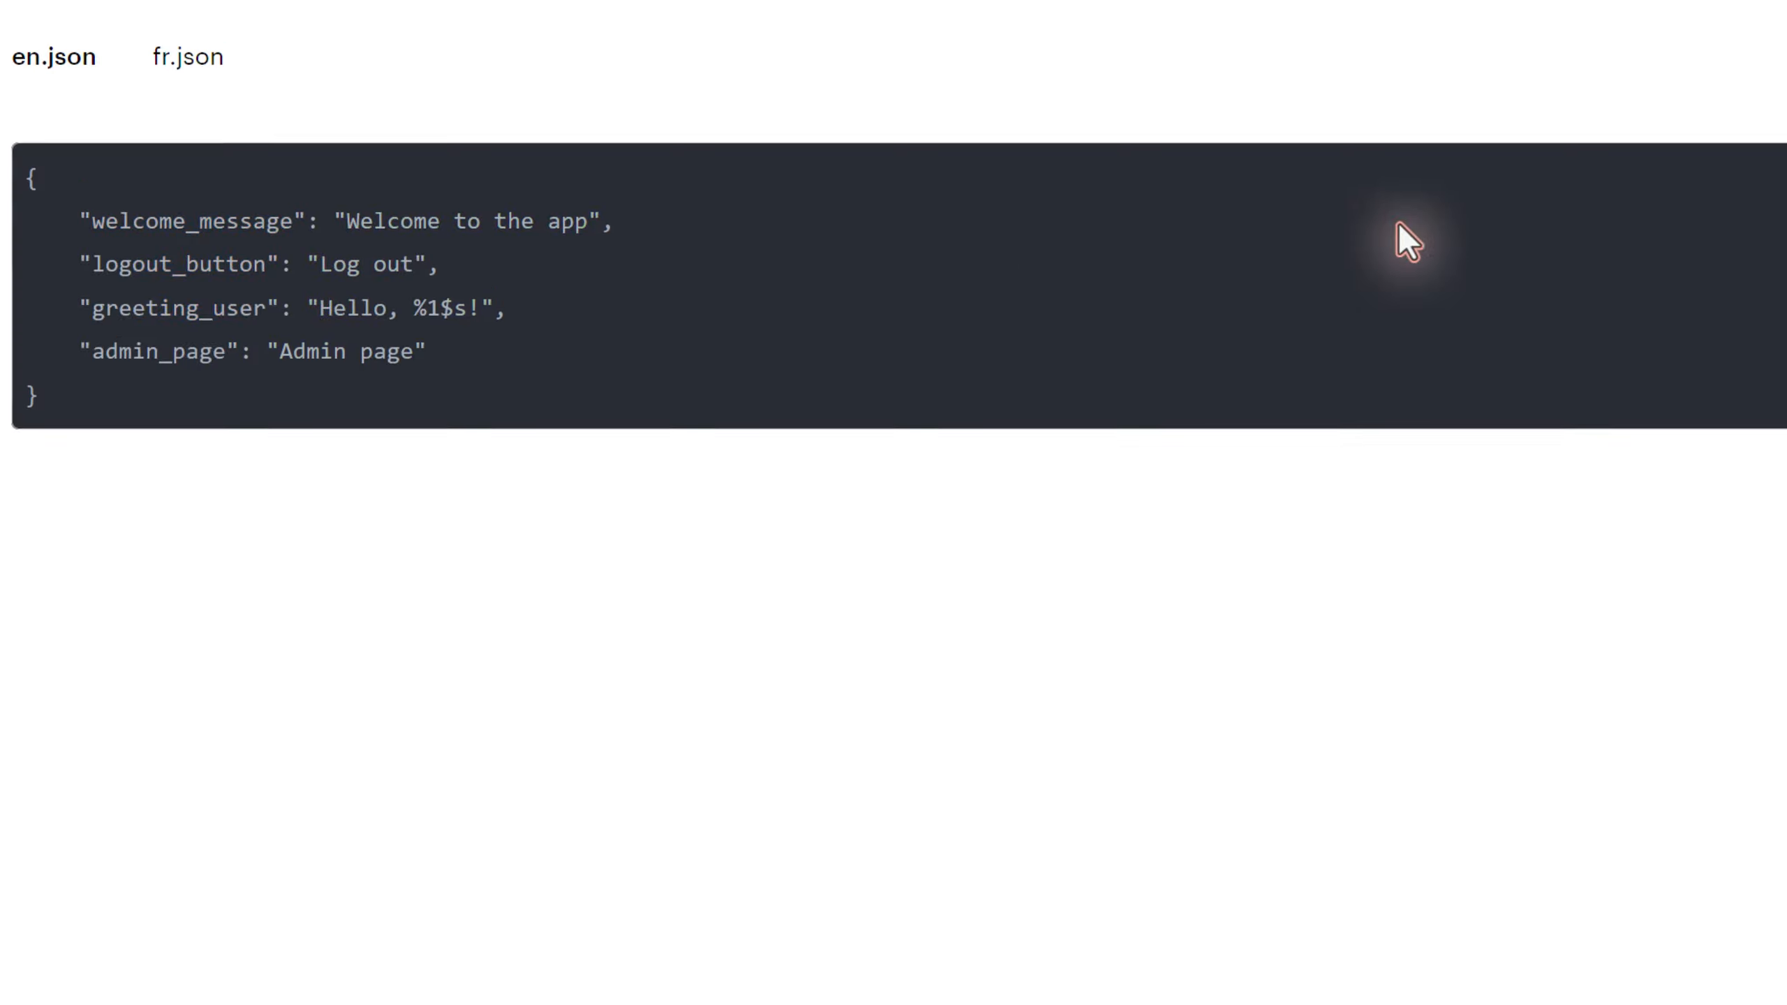
{"action": "scroll", "coordinate": [1400, 239], "scroll_direction": "up", "scroll_amount": 1}
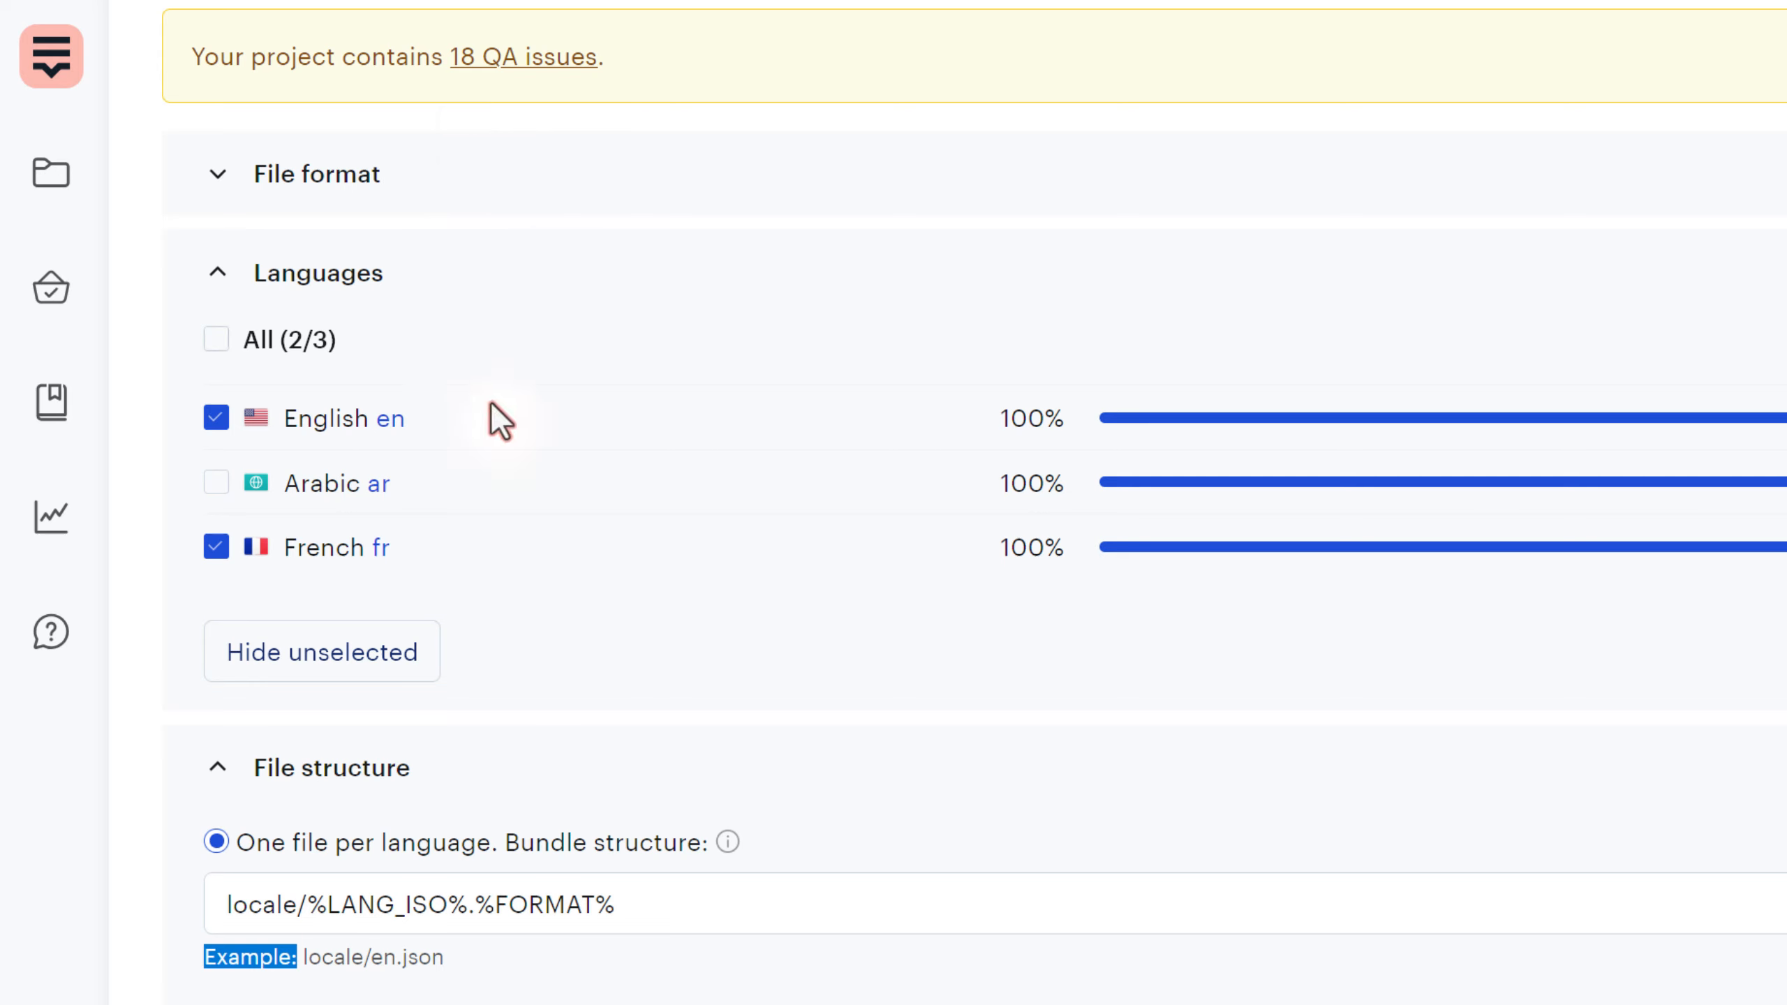
- Change English's export code to en_US, giving en_US.json, and return to the project Editor
{"action": "left_click", "coordinate": [390, 417]}
{"action": "left_click", "coordinate": [392, 270]}
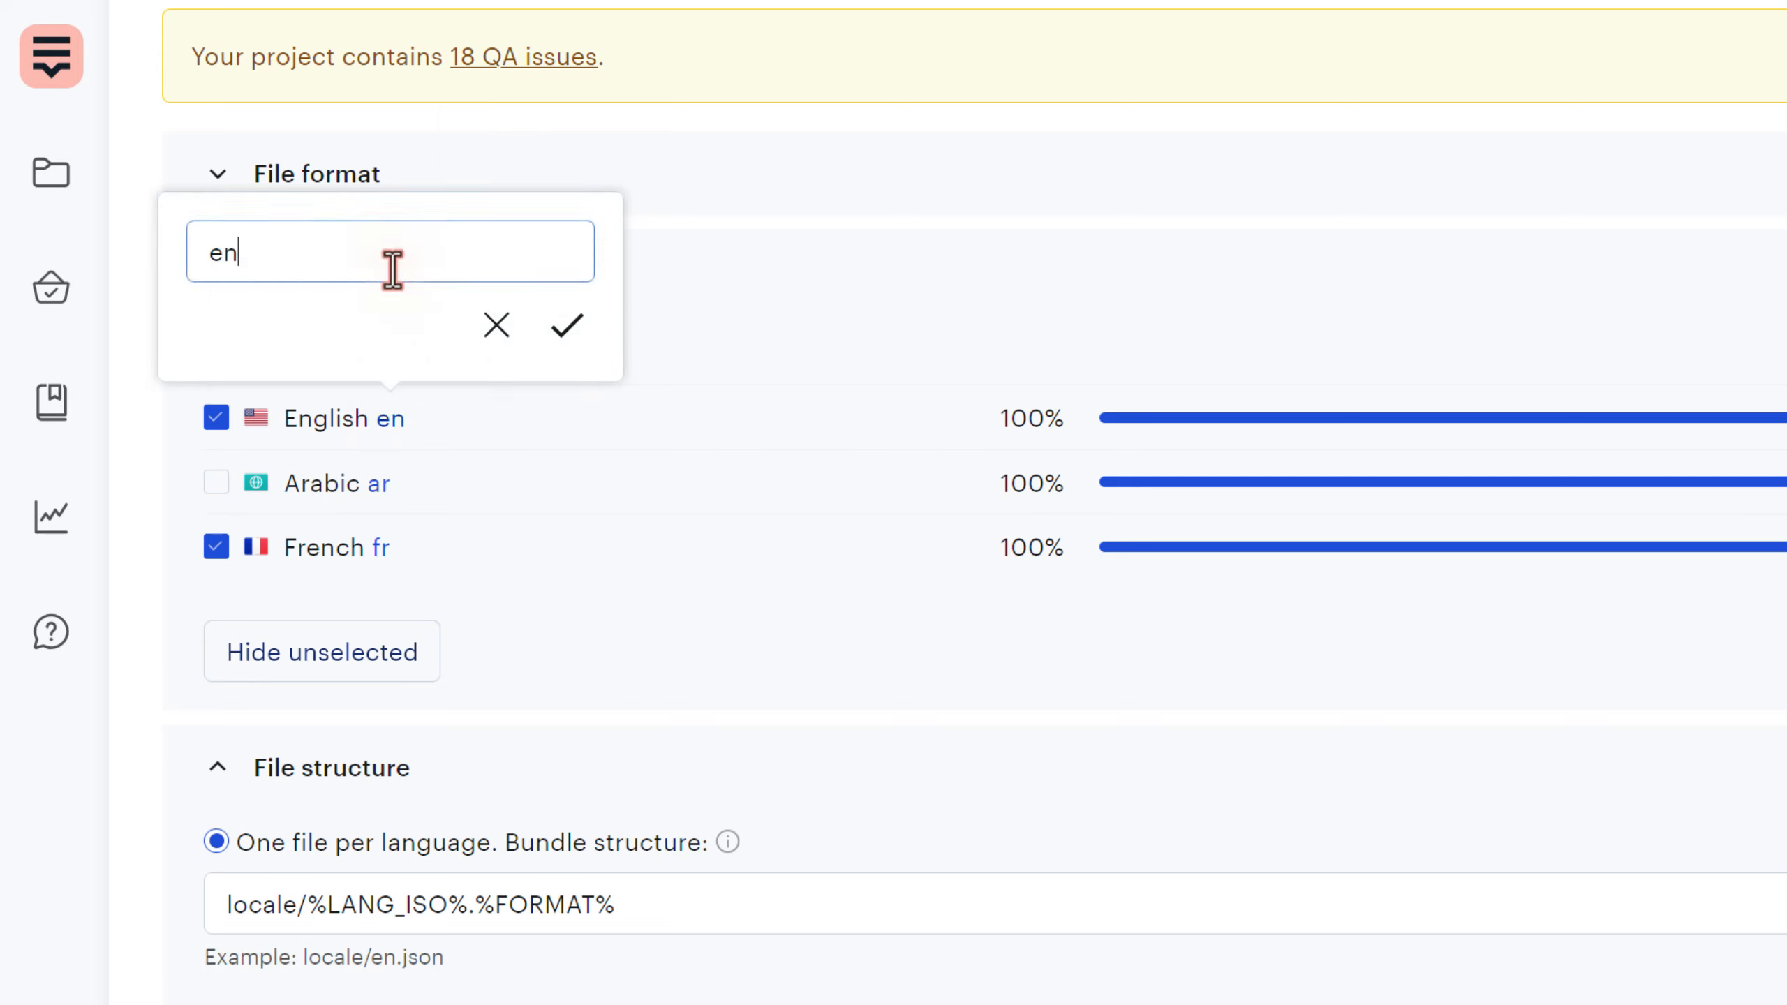
{"action": "left_click", "coordinate": [567, 330]}
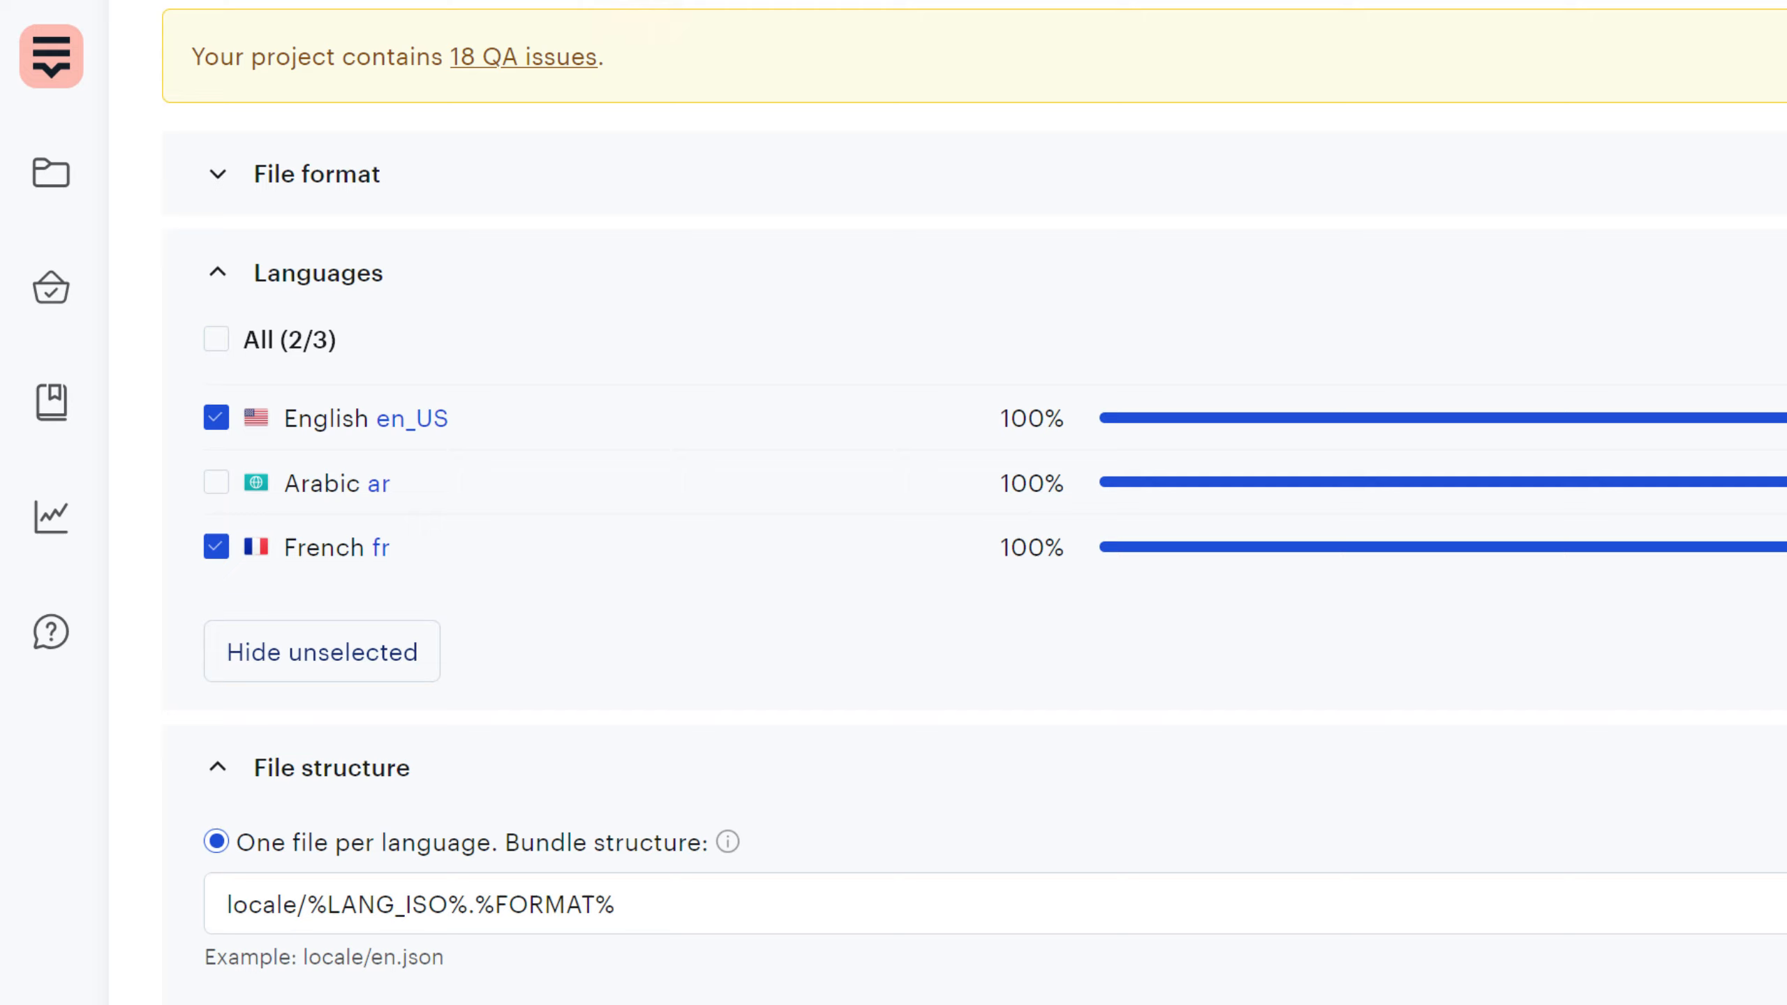
{"action": "scroll", "coordinate": [431, 280], "scroll_direction": "up", "scroll_amount": 3}
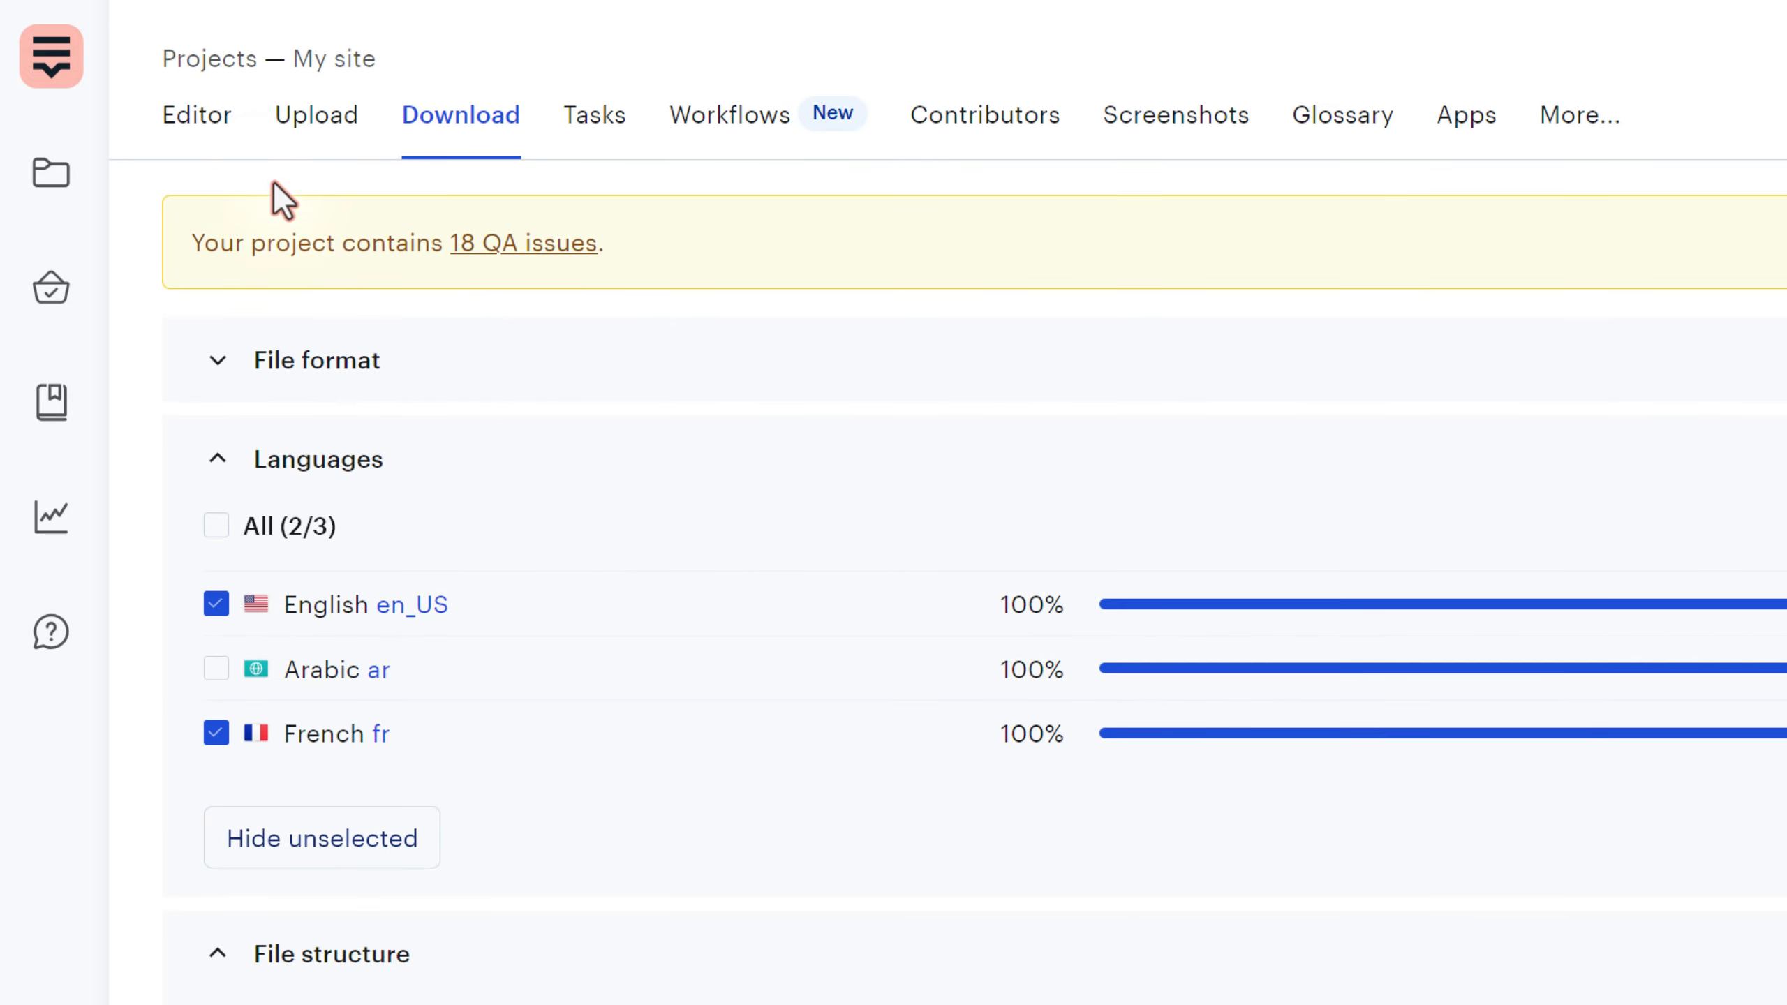
{"action": "left_click", "coordinate": [201, 121]}
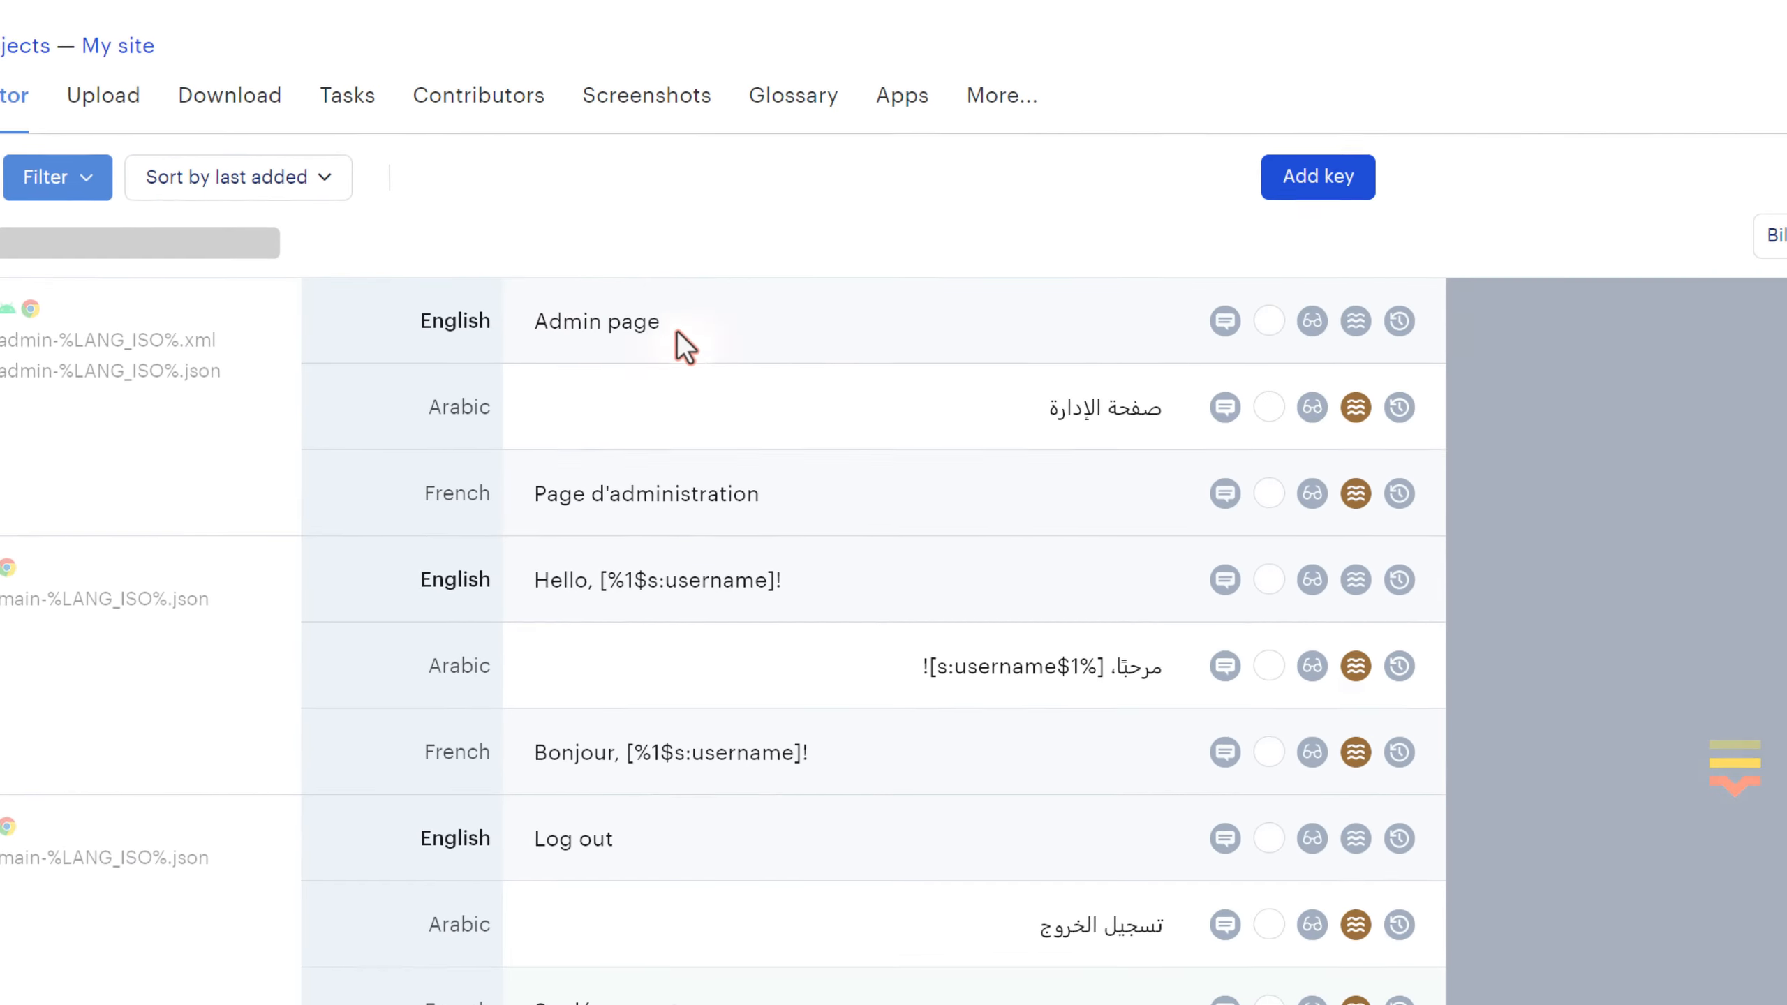
- Inspect English's language settings and custom language code, then close the dialog without changes
{"action": "left_click", "coordinate": [1640, 244]}
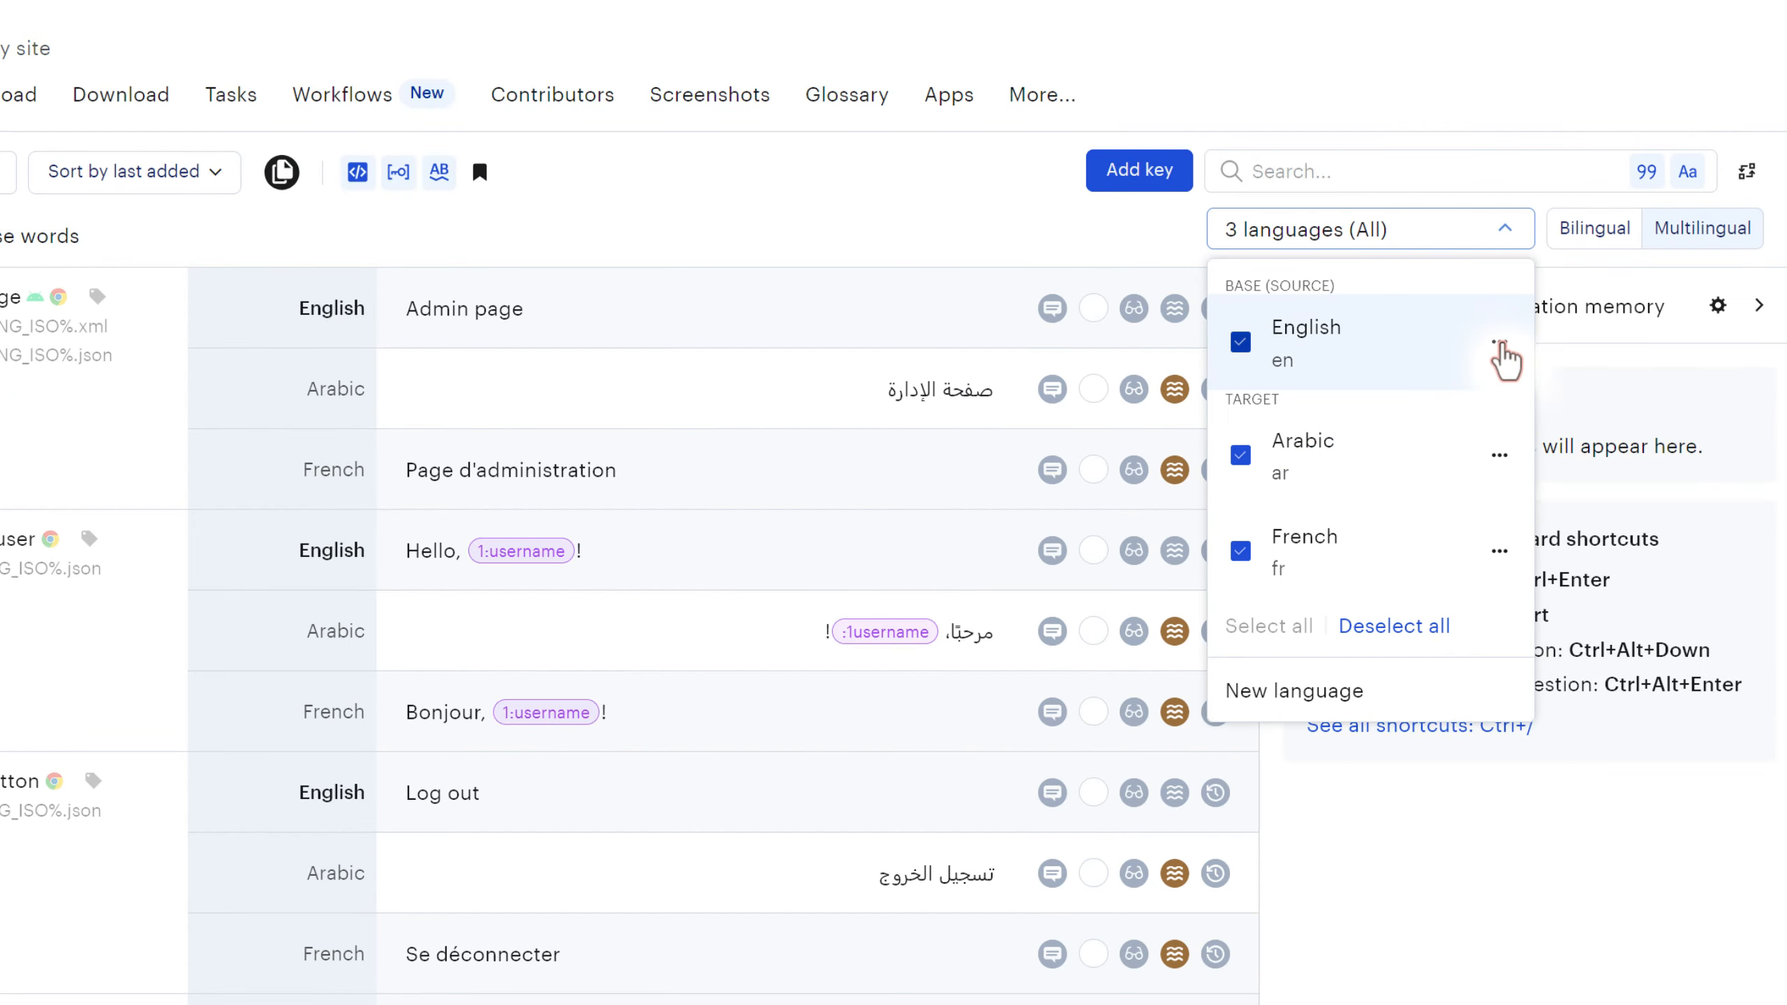
{"action": "left_click", "coordinate": [1499, 343]}
{"action": "left_click", "coordinate": [1537, 559]}
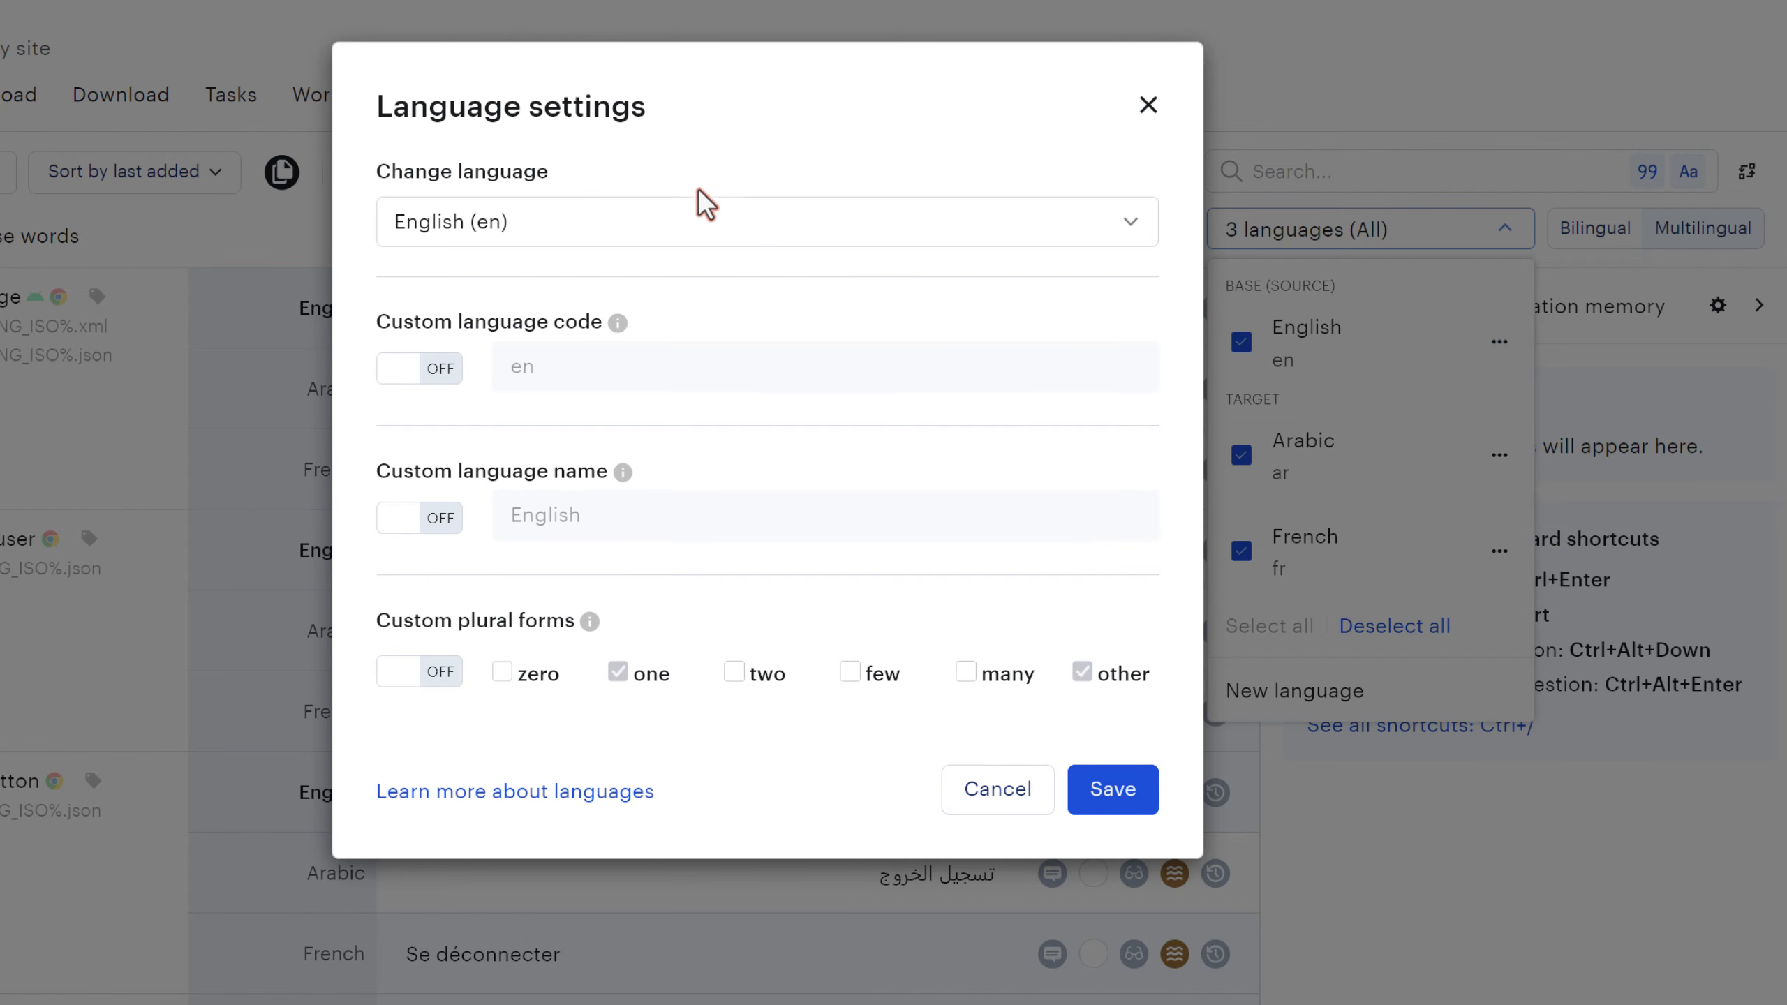
{"action": "left_click_drag", "start_coordinate": [393, 322], "coordinate": [421, 292]}
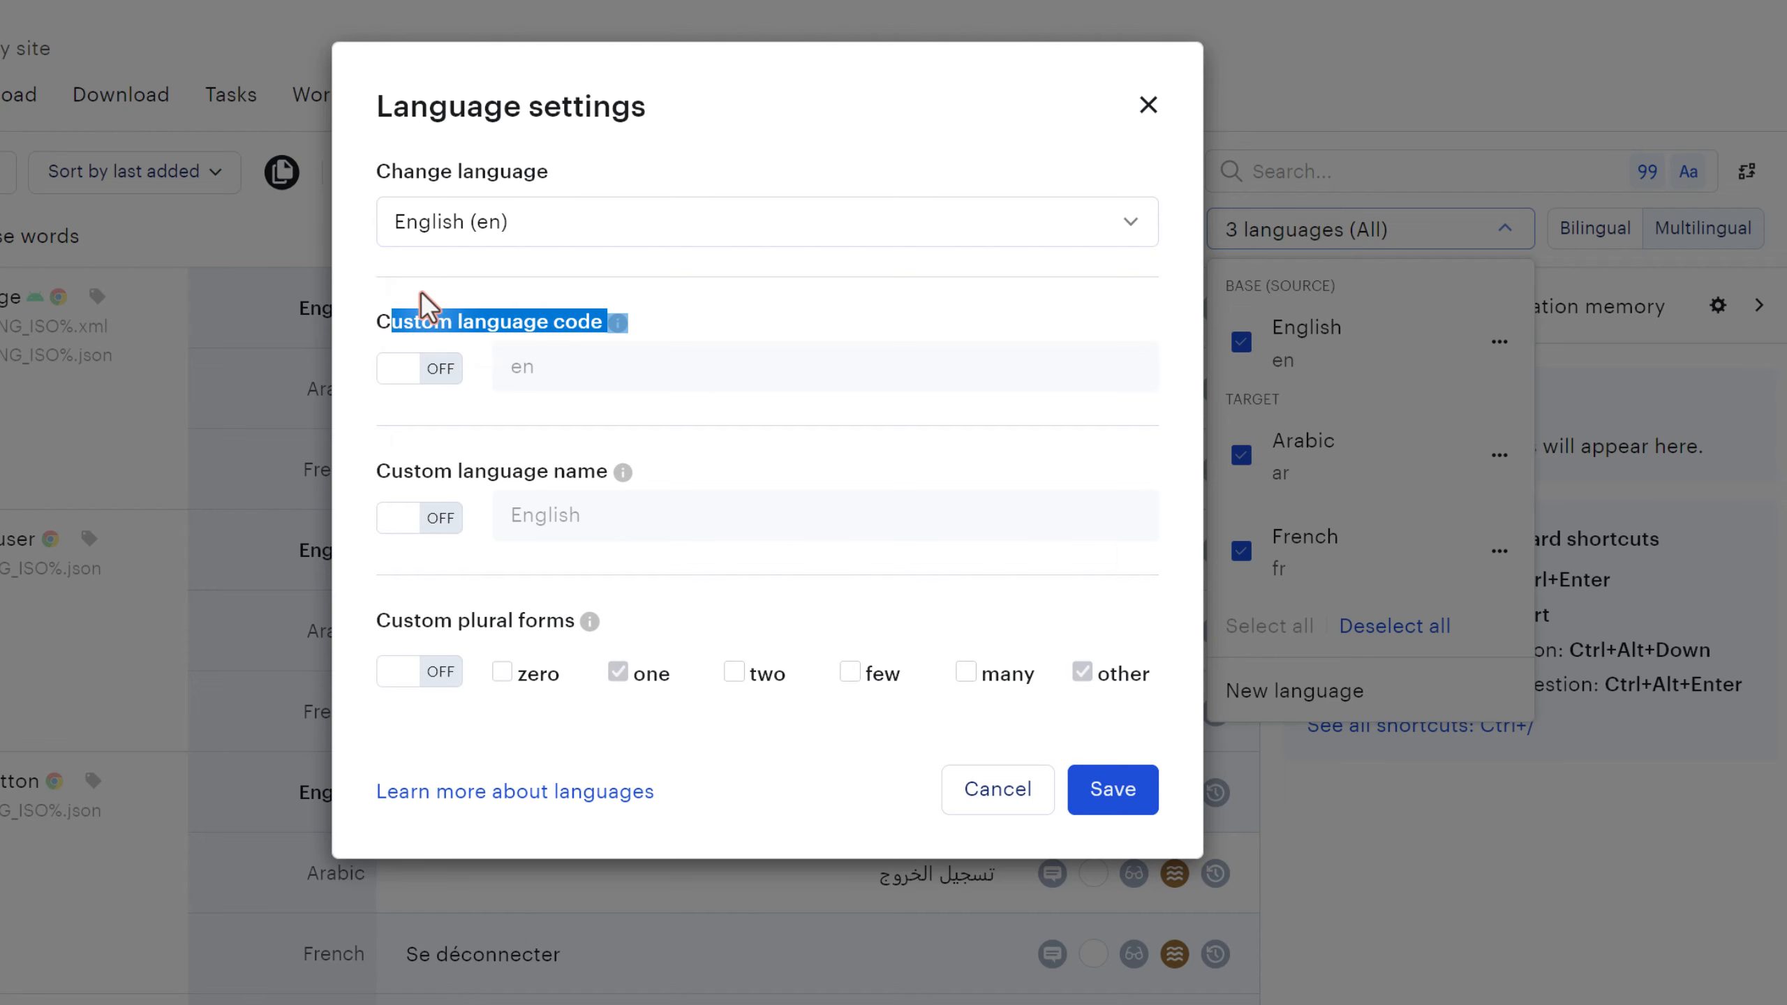
{"action": "left_click", "coordinate": [430, 331]}
{"action": "left_click", "coordinate": [1148, 104]}
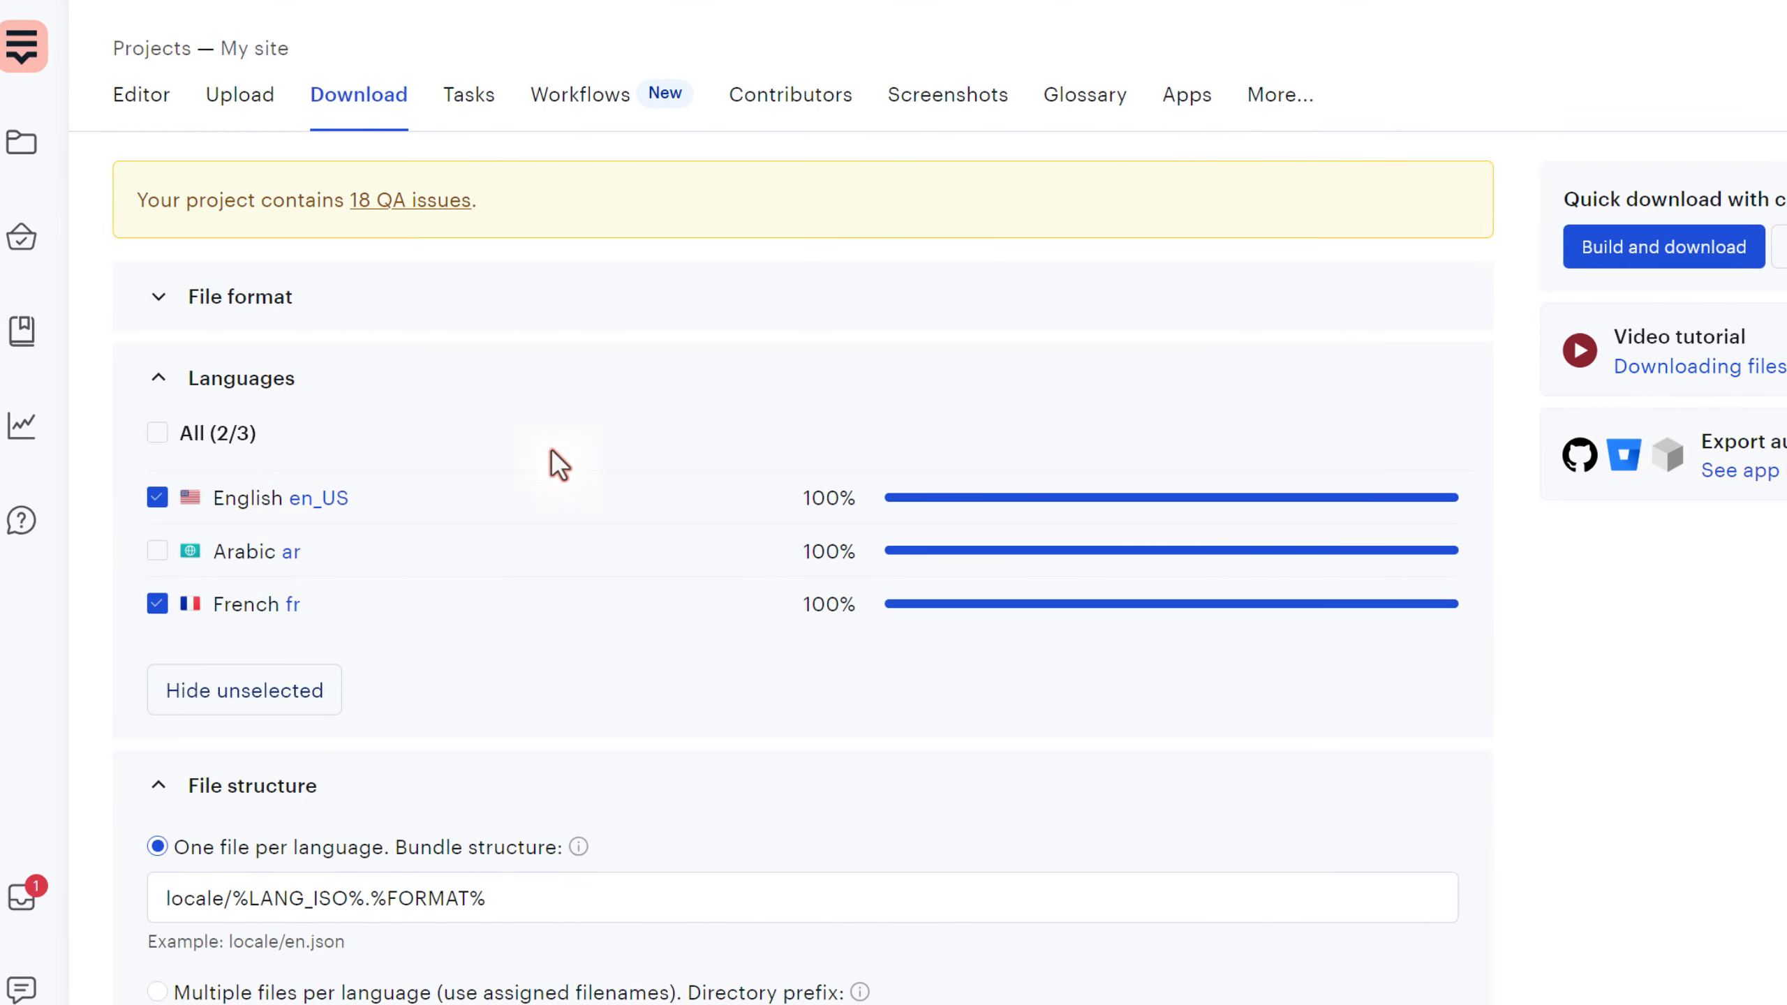
- Revert English's export code from en_US to en and collapse the Languages section
{"action": "left_click", "coordinate": [362, 510]}
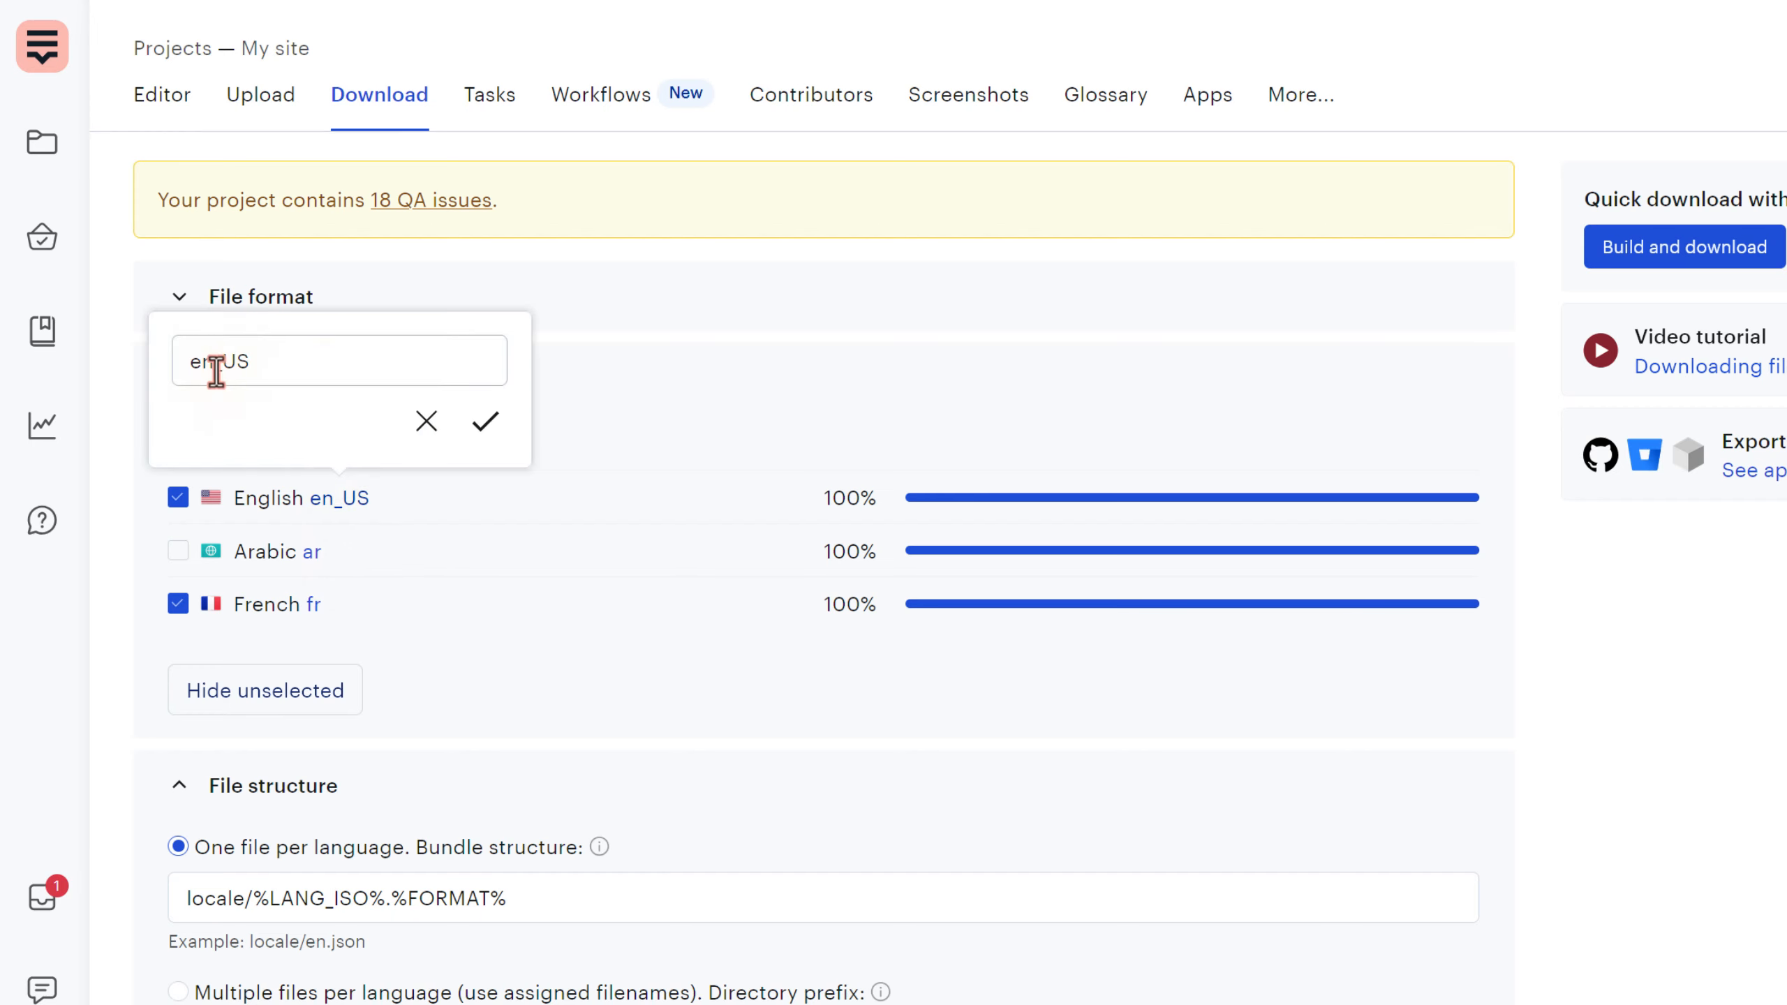
{"action": "left_click_drag", "start_coordinate": [214, 362], "coordinate": [330, 371]}
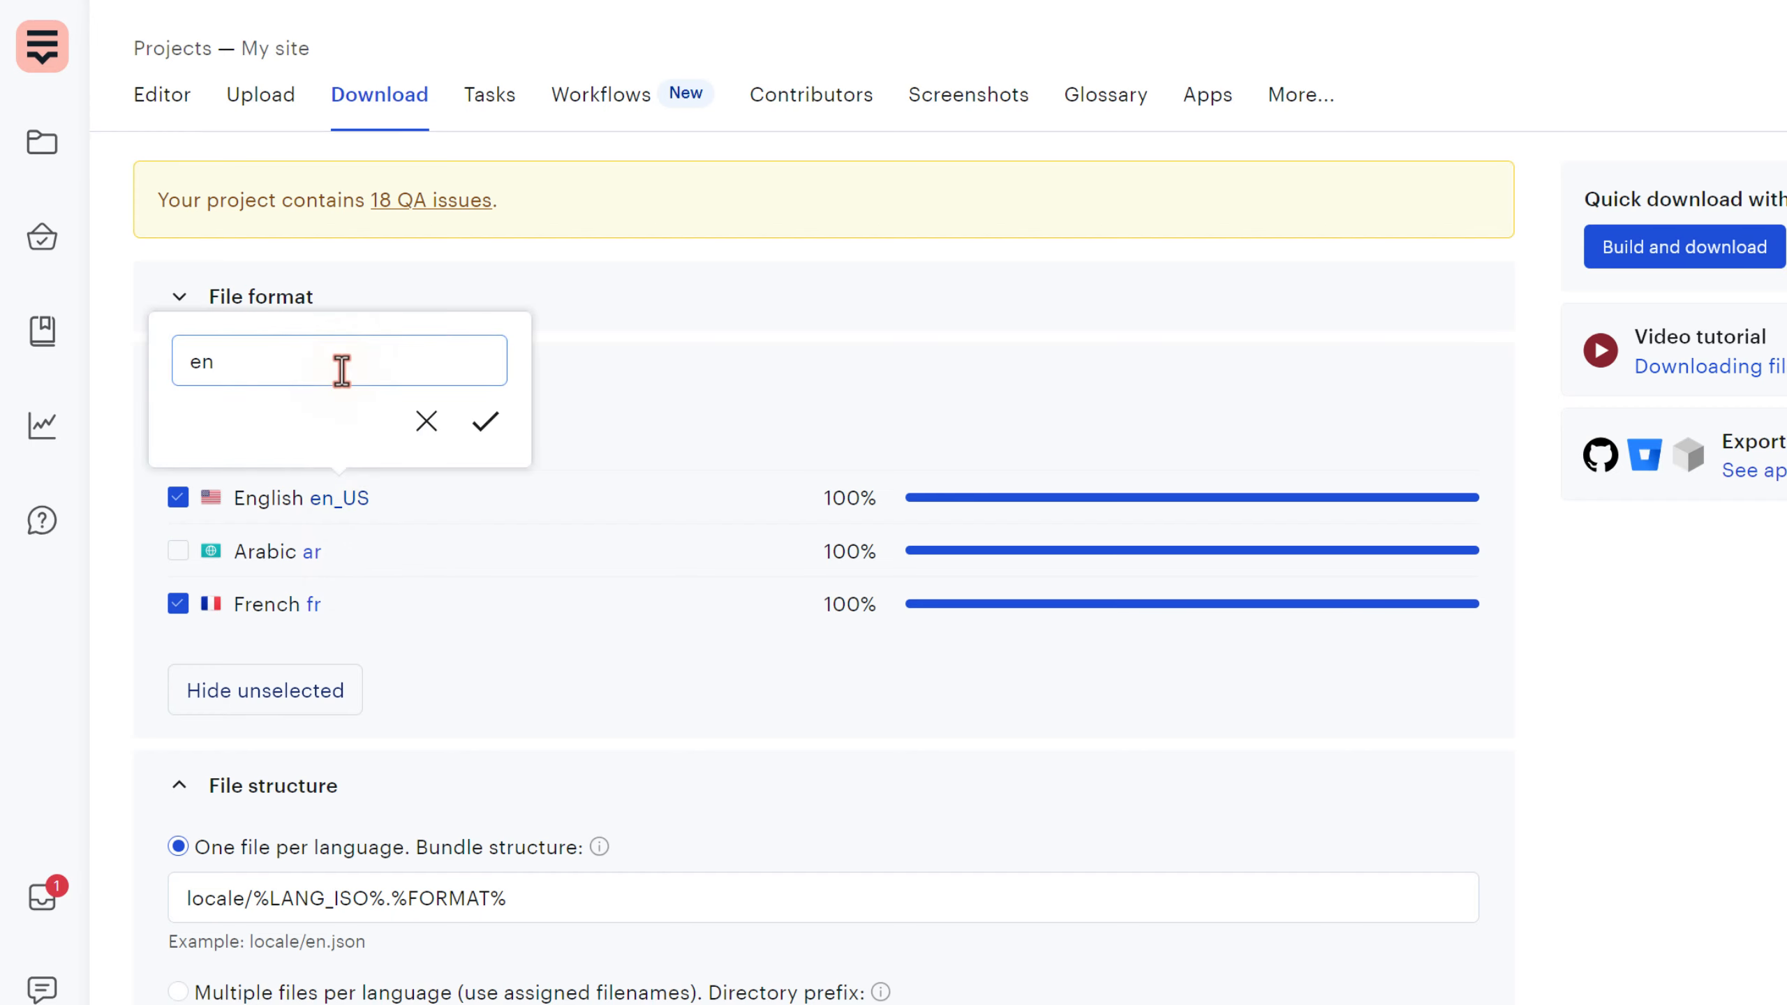
{"action": "key", "text": "Return"}
{"action": "scroll", "coordinate": [529, 674], "scroll_direction": "down", "scroll_amount": 4}
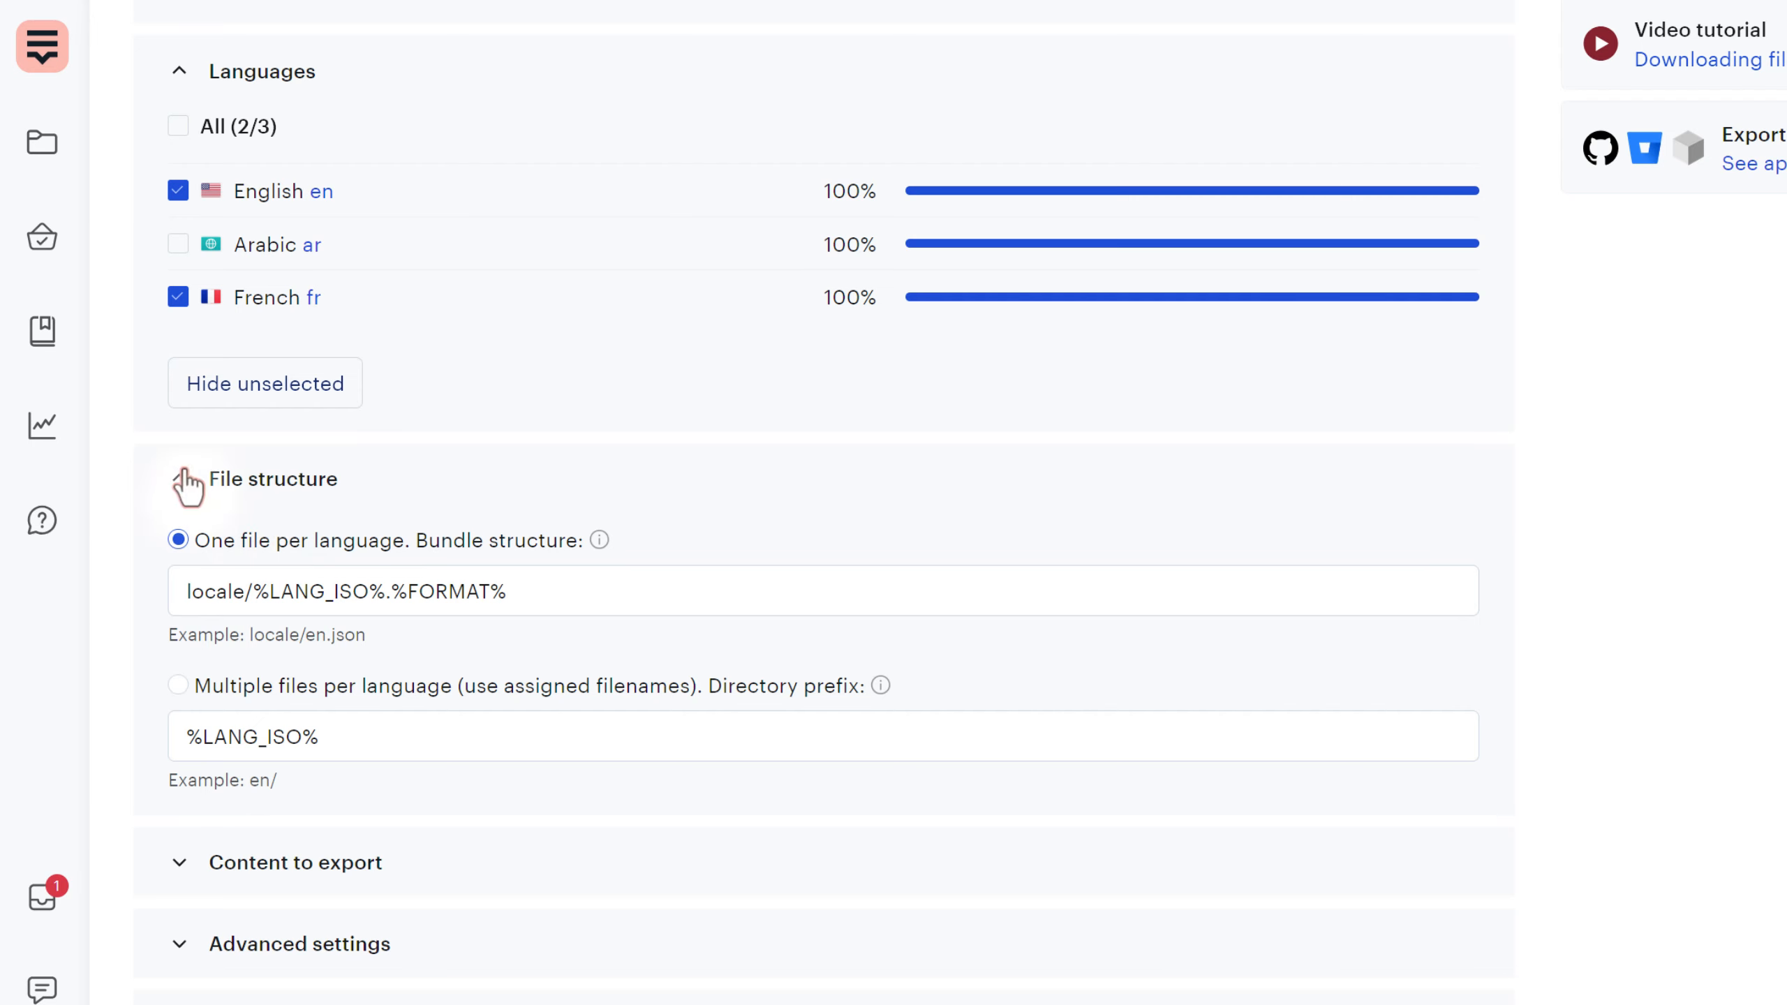
{"action": "left_click", "coordinate": [180, 71]}
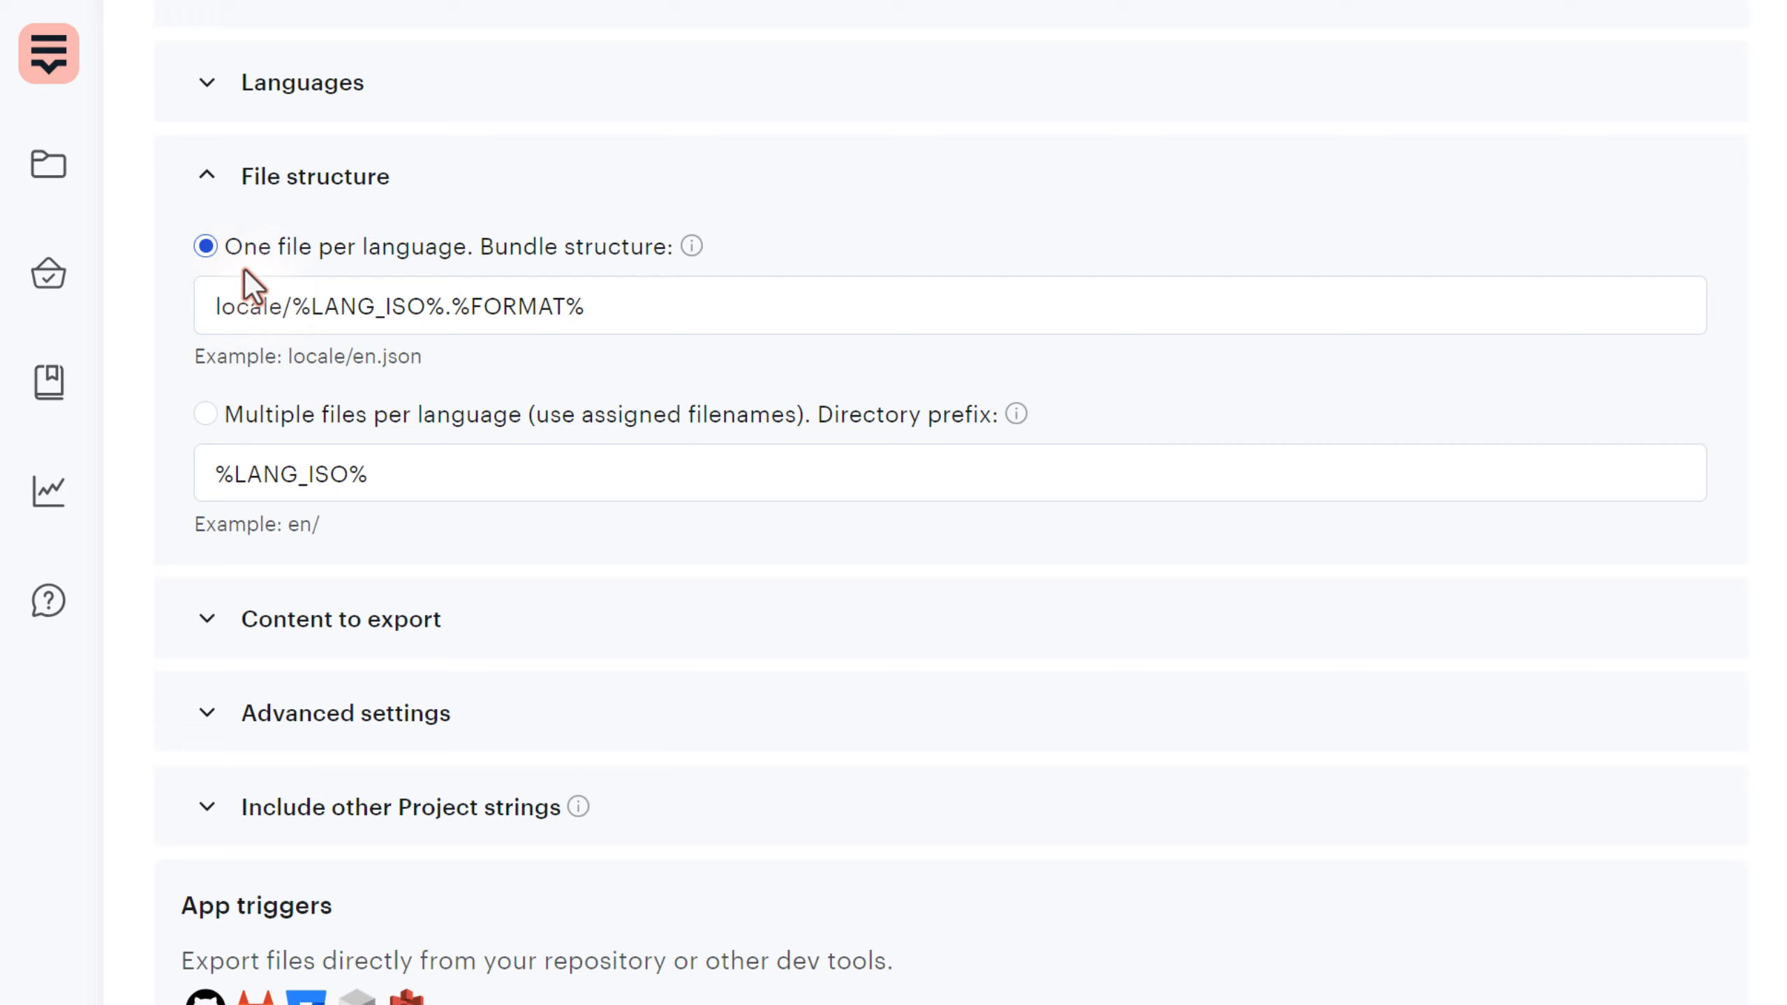
- Review the locale/%LANG_ISO%.%FORMAT% bundle path's folder, language and format parts
{"action": "left_click_drag", "start_coordinate": [637, 310], "coordinate": [197, 305]}
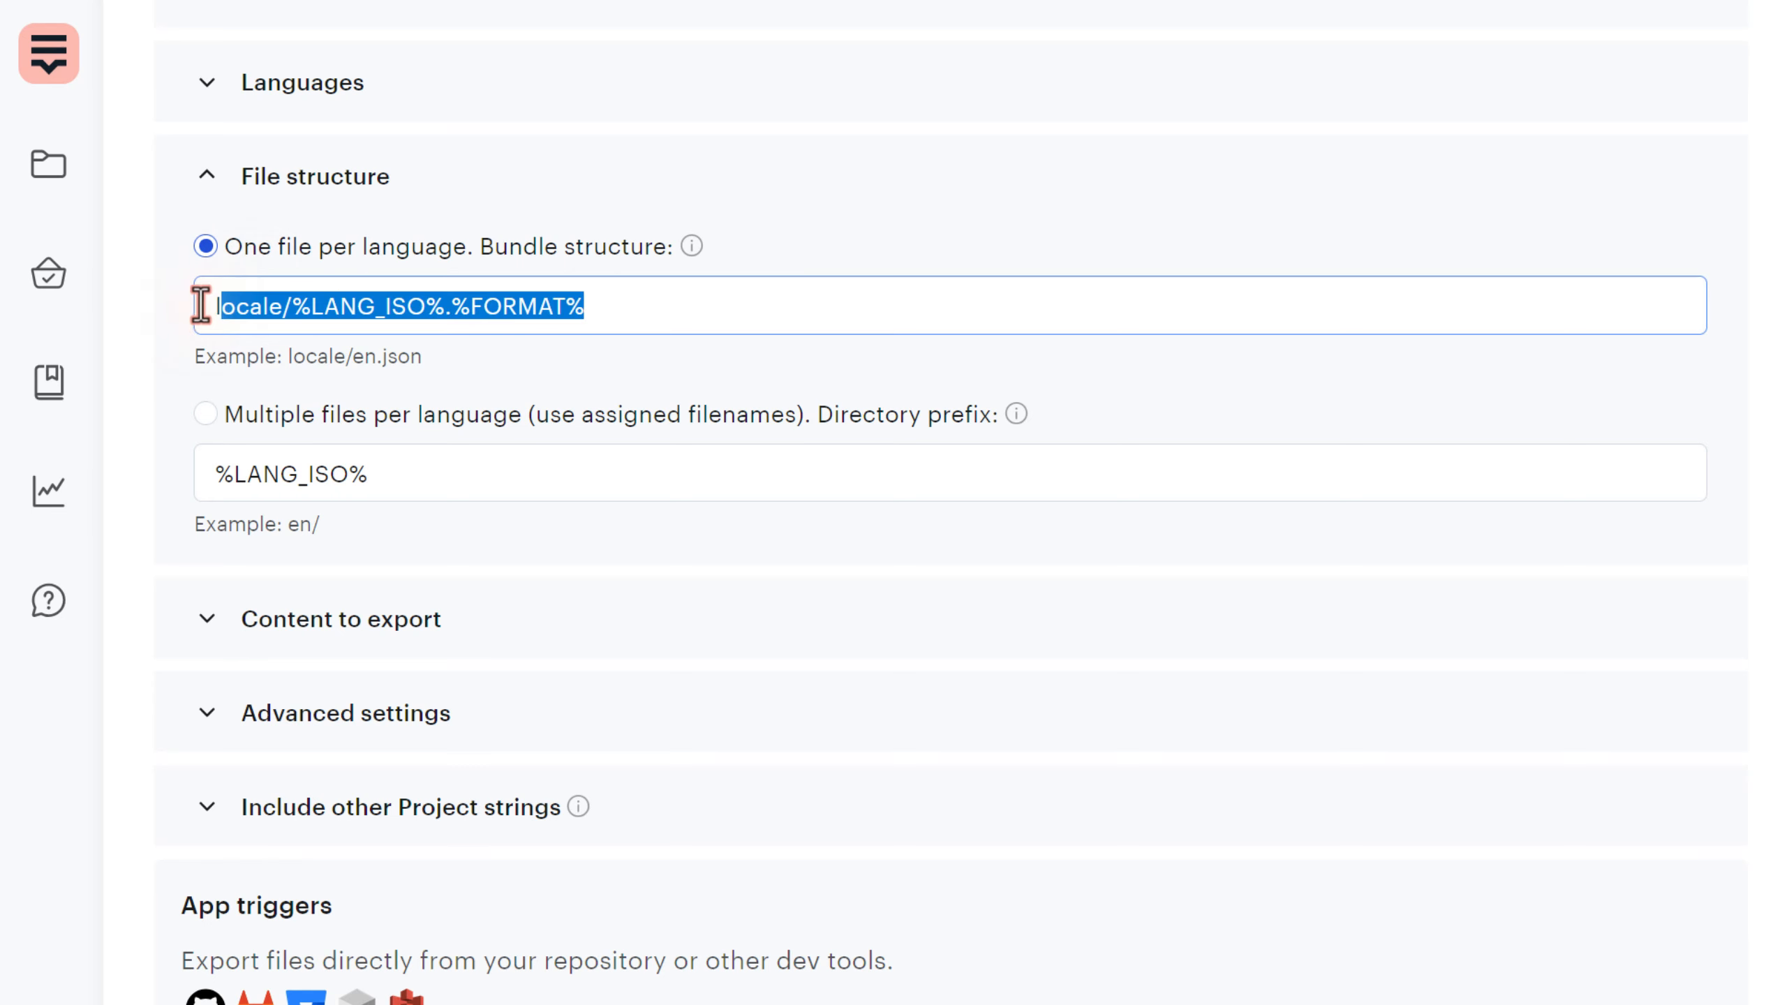
{"action": "left_click", "coordinate": [291, 307]}
{"action": "left_click_drag", "start_coordinate": [292, 308], "coordinate": [180, 304]}
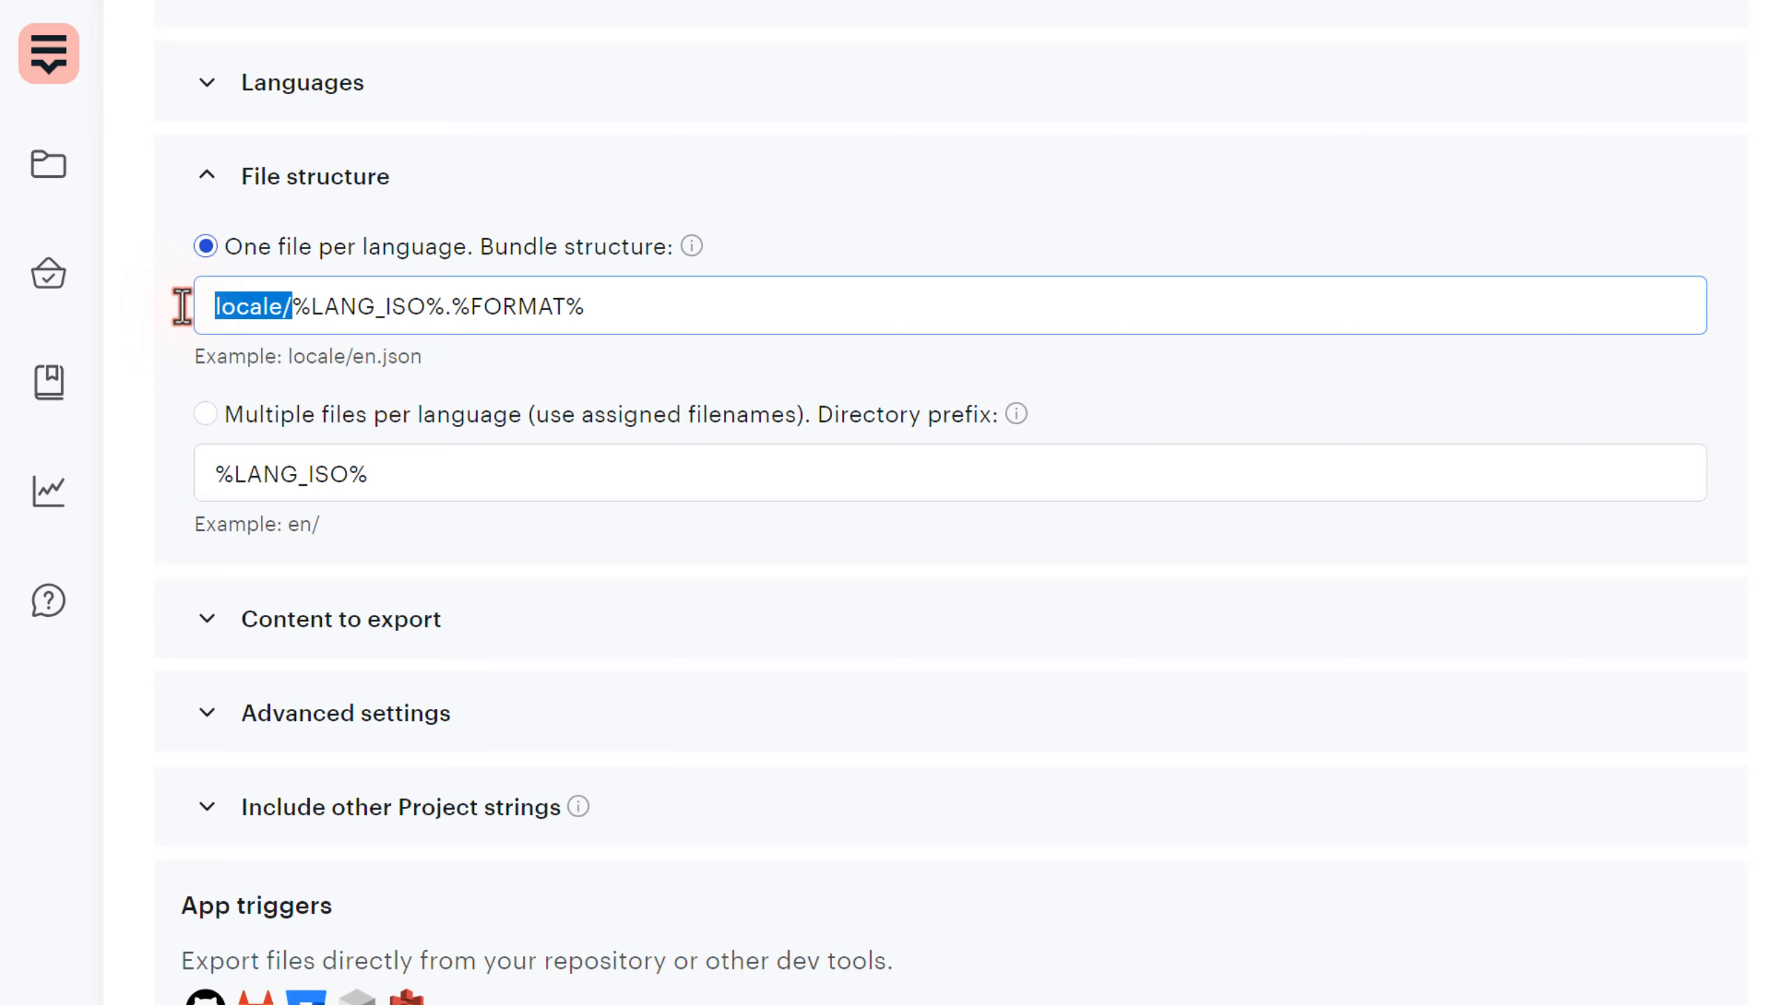
{"action": "left_click", "coordinate": [295, 310]}
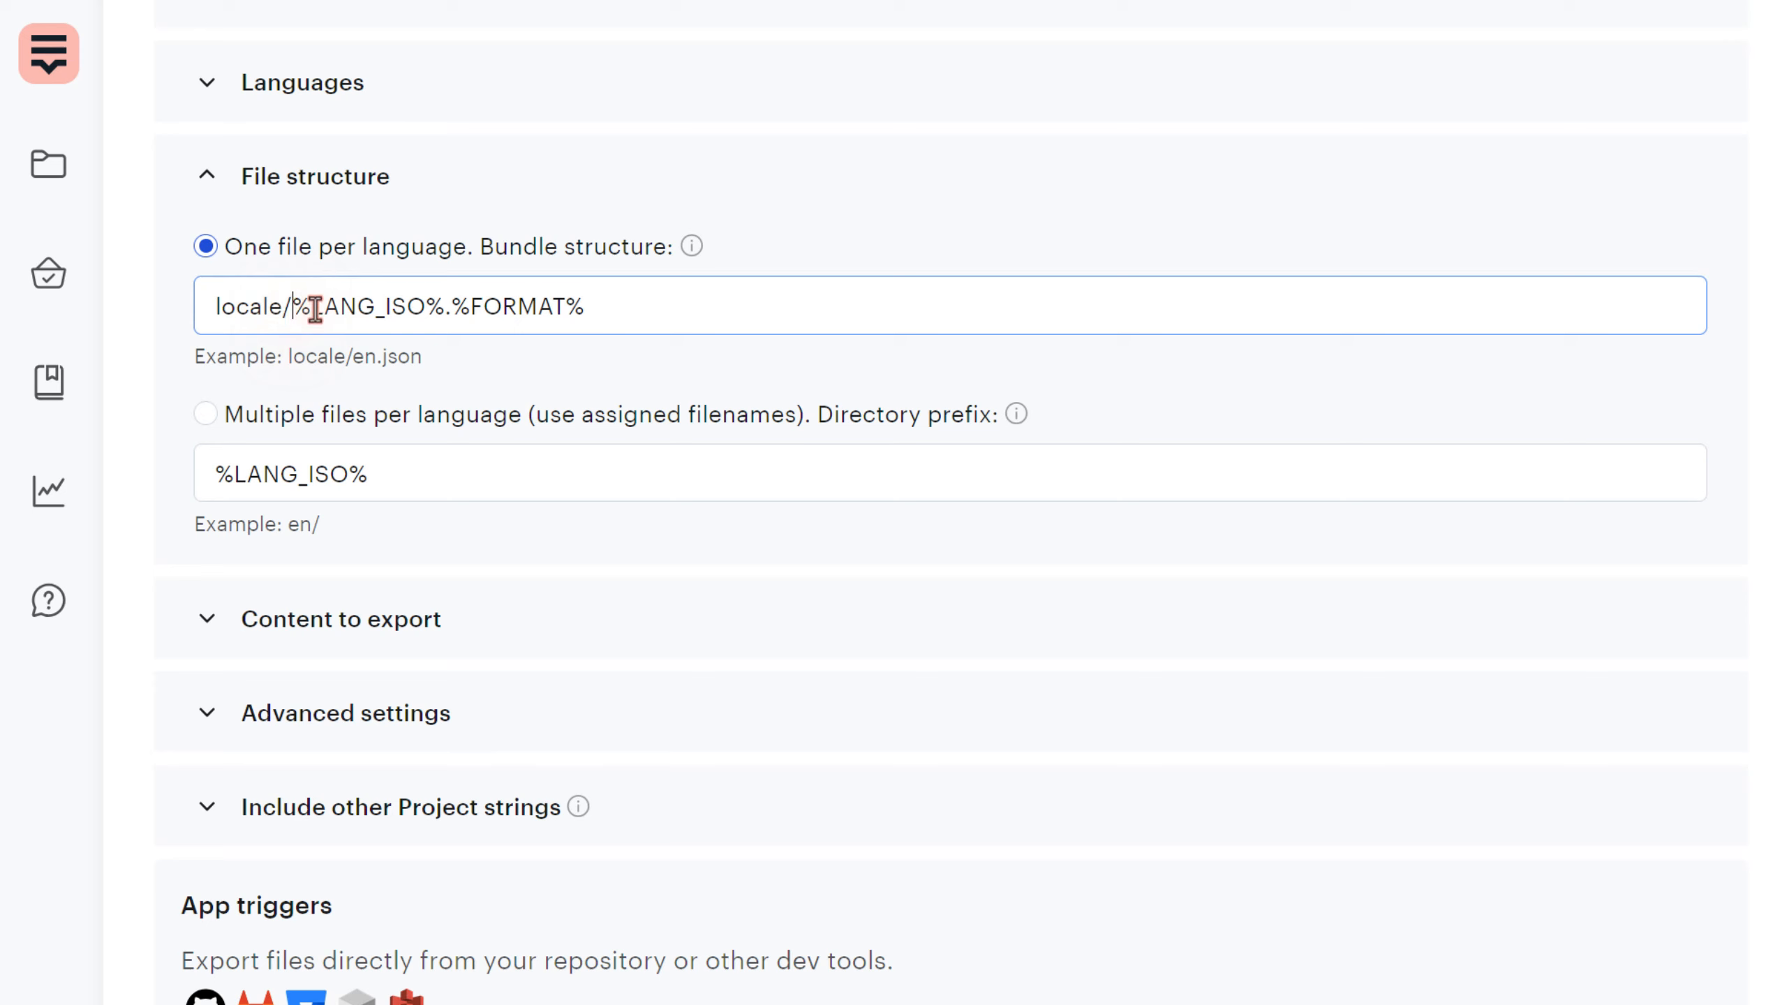
{"action": "left_click_drag", "start_coordinate": [297, 310], "coordinate": [453, 311]}
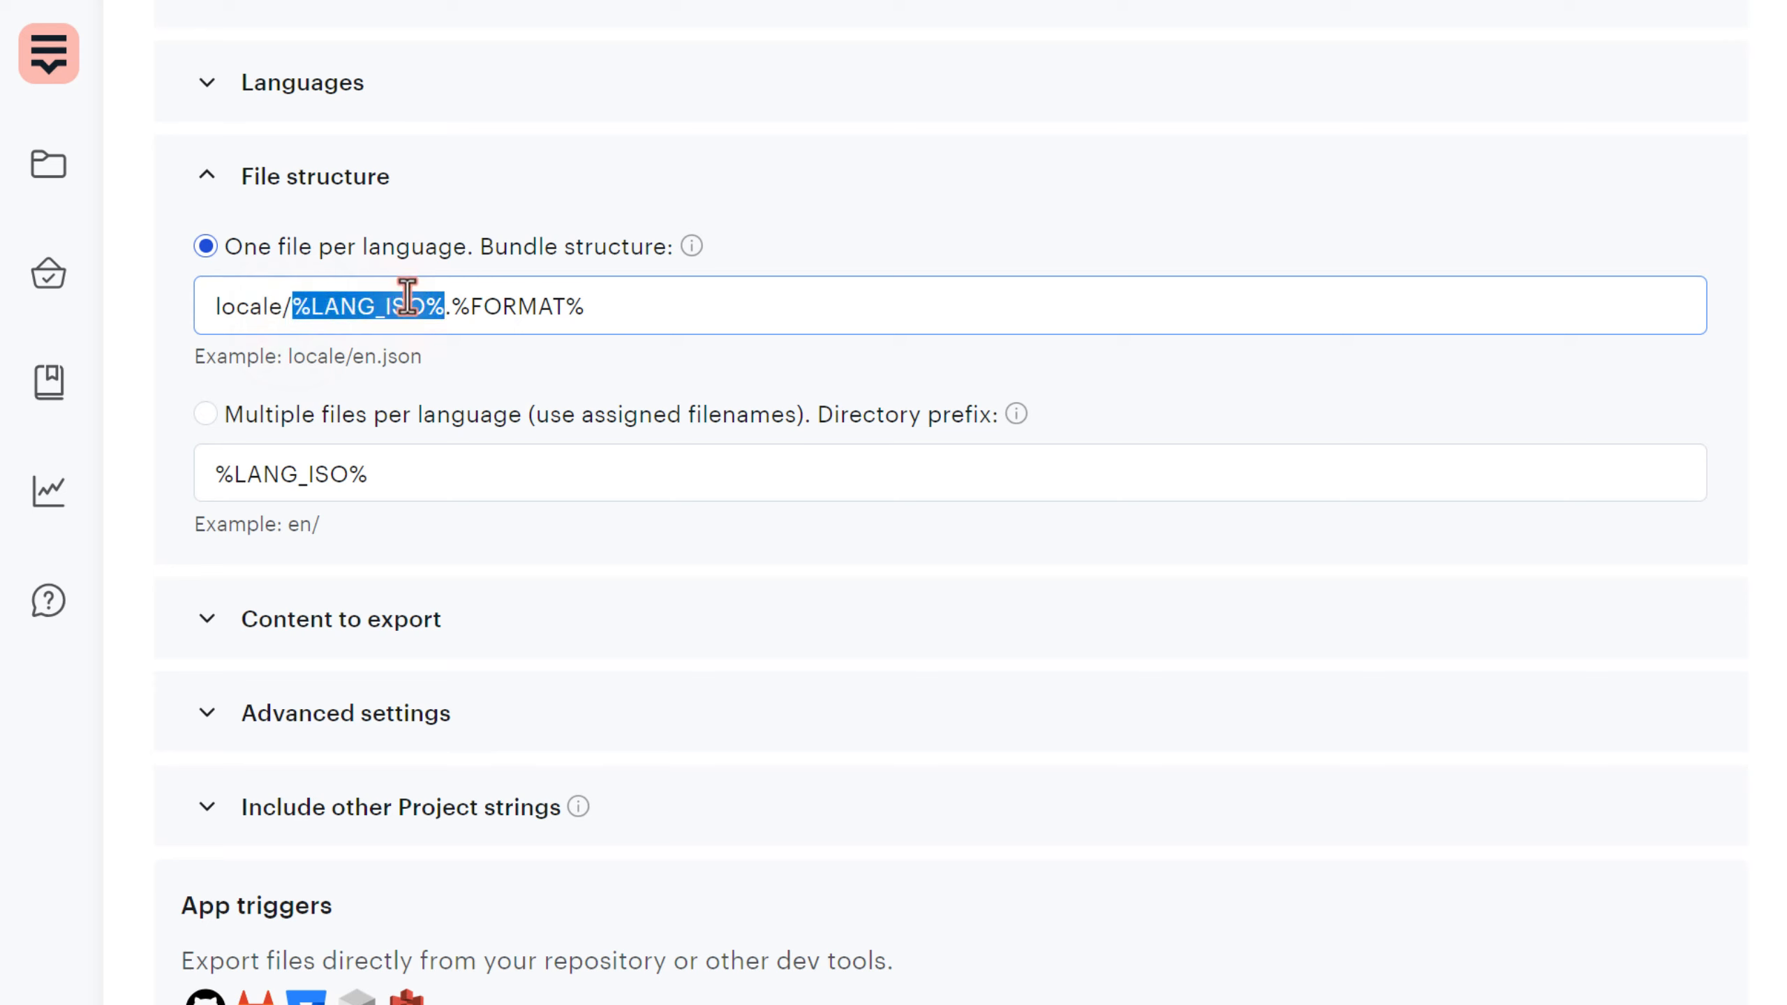
{"action": "left_click_drag", "start_coordinate": [354, 356], "coordinate": [368, 365]}
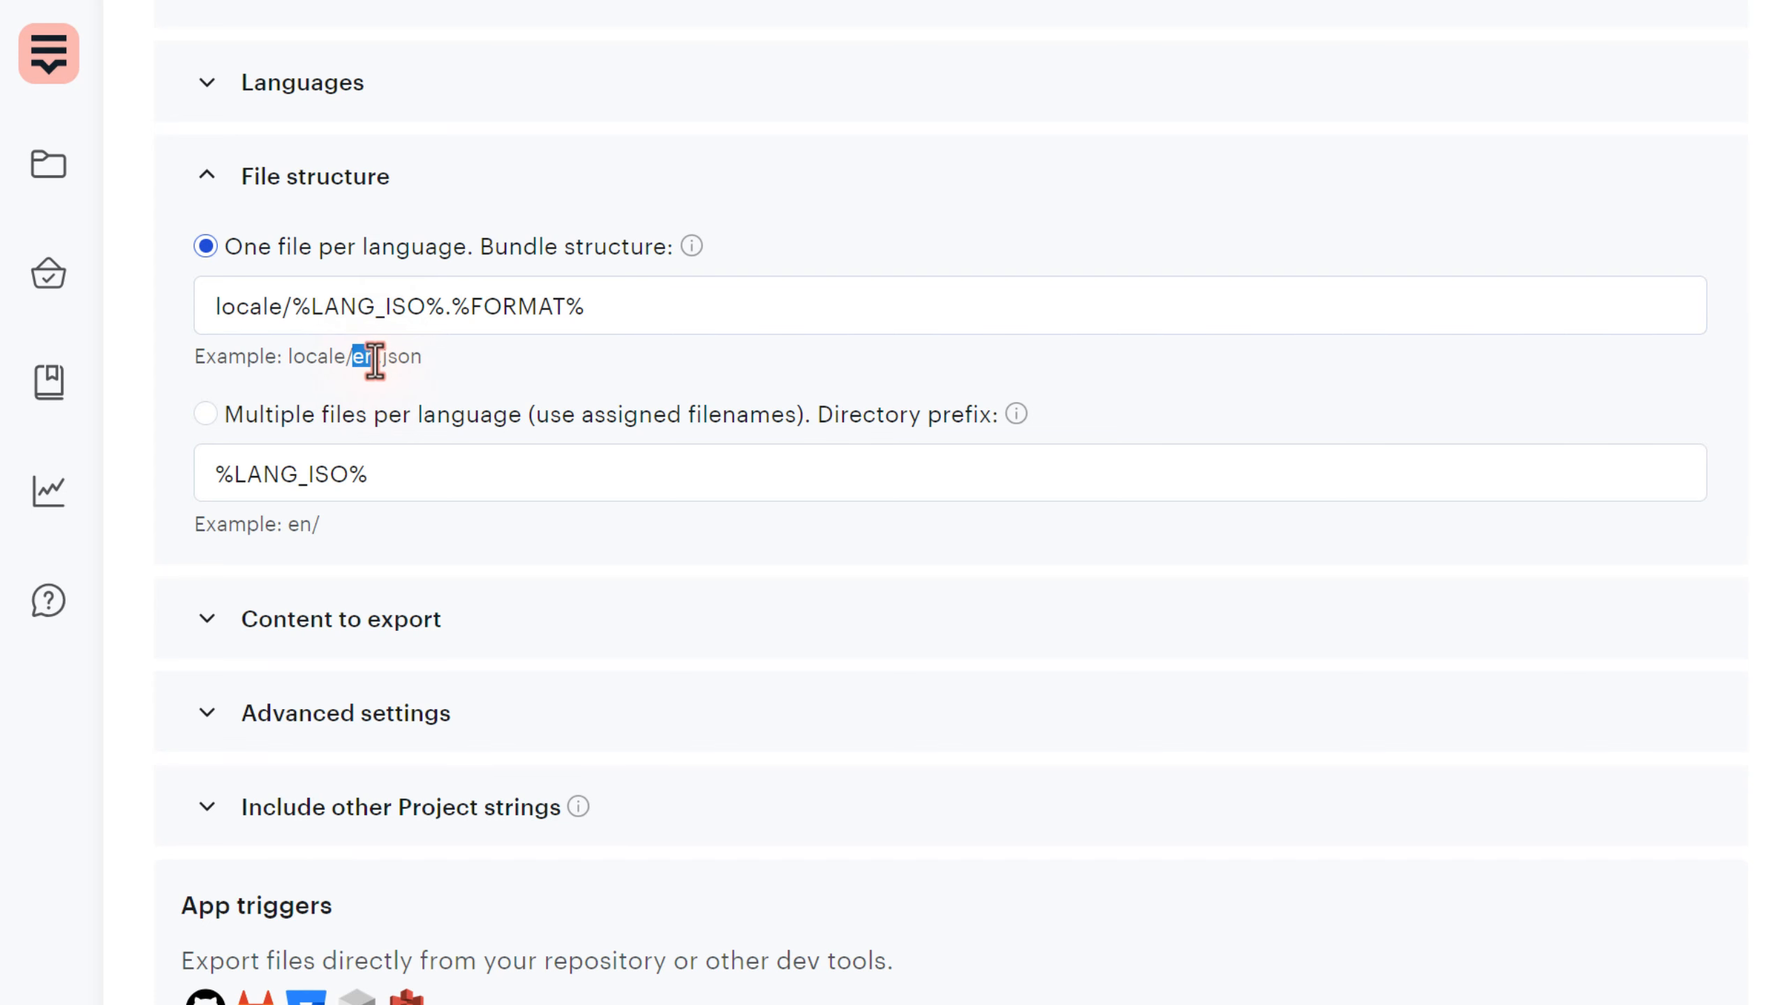
{"action": "left_click_drag", "start_coordinate": [451, 307], "coordinate": [650, 312]}
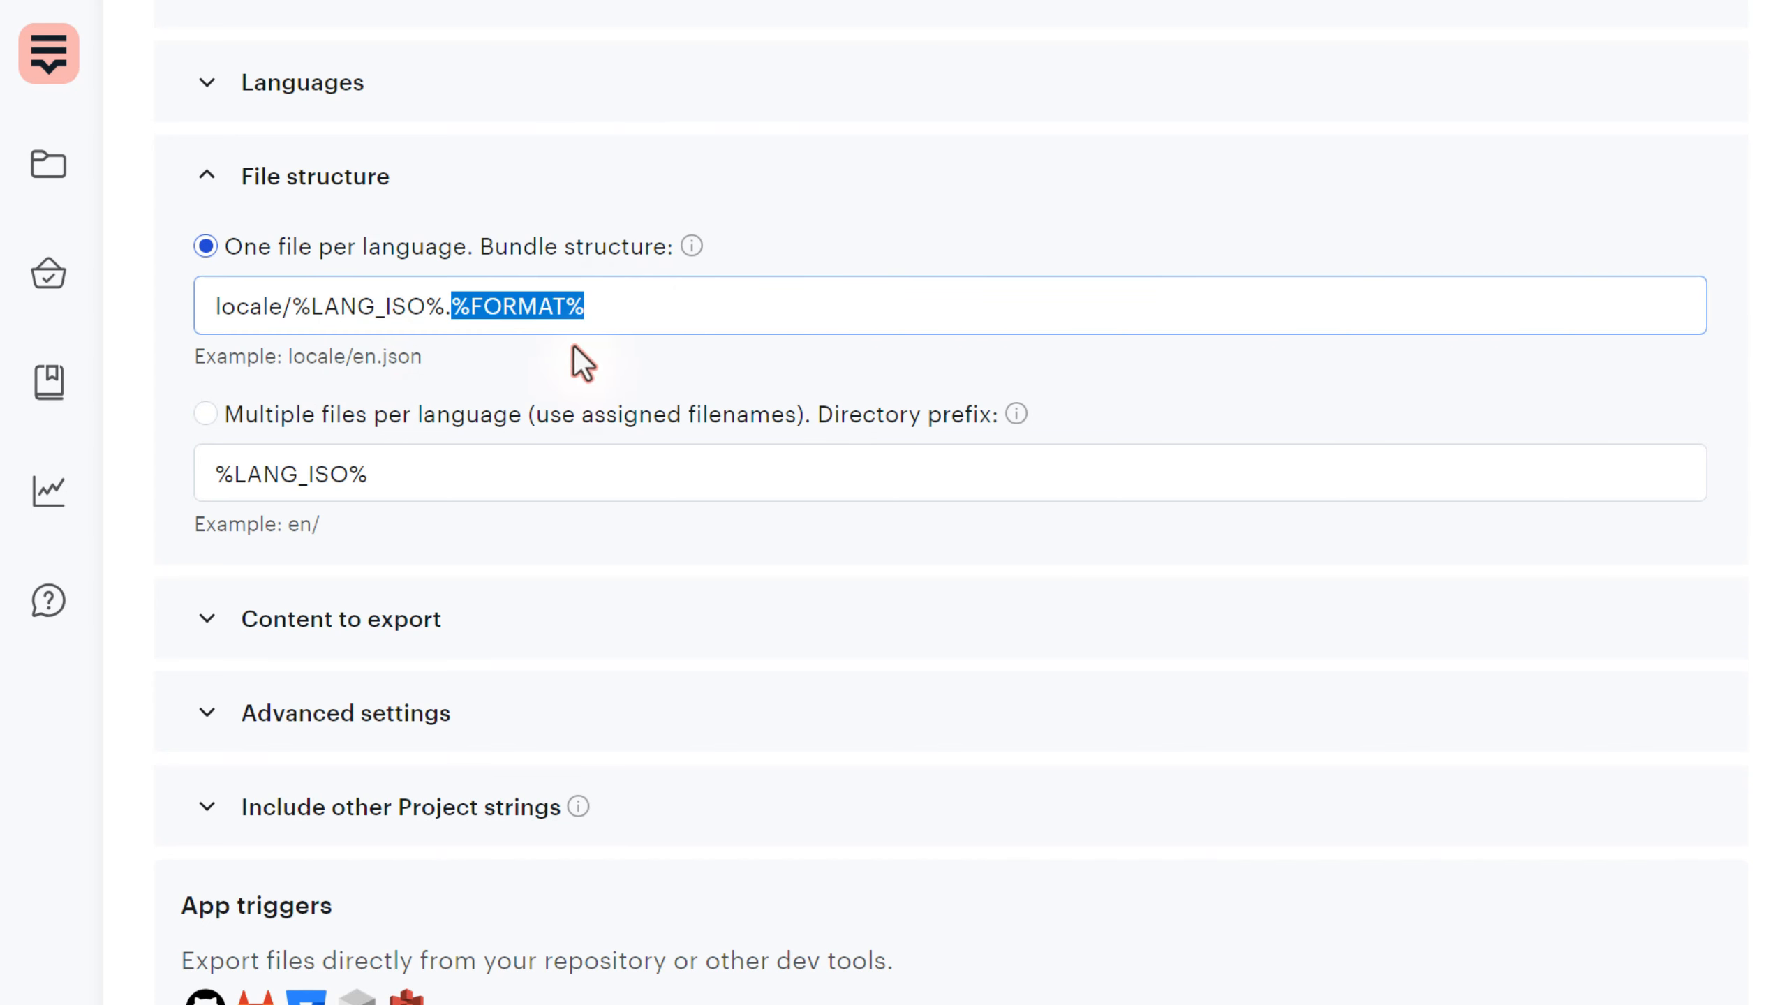
- Tick Arabic under Languages so all three (3/3) languages are exported
{"action": "scroll", "coordinate": [584, 359], "scroll_direction": "up", "scroll_amount": 5}
{"action": "left_click", "coordinate": [338, 345]}
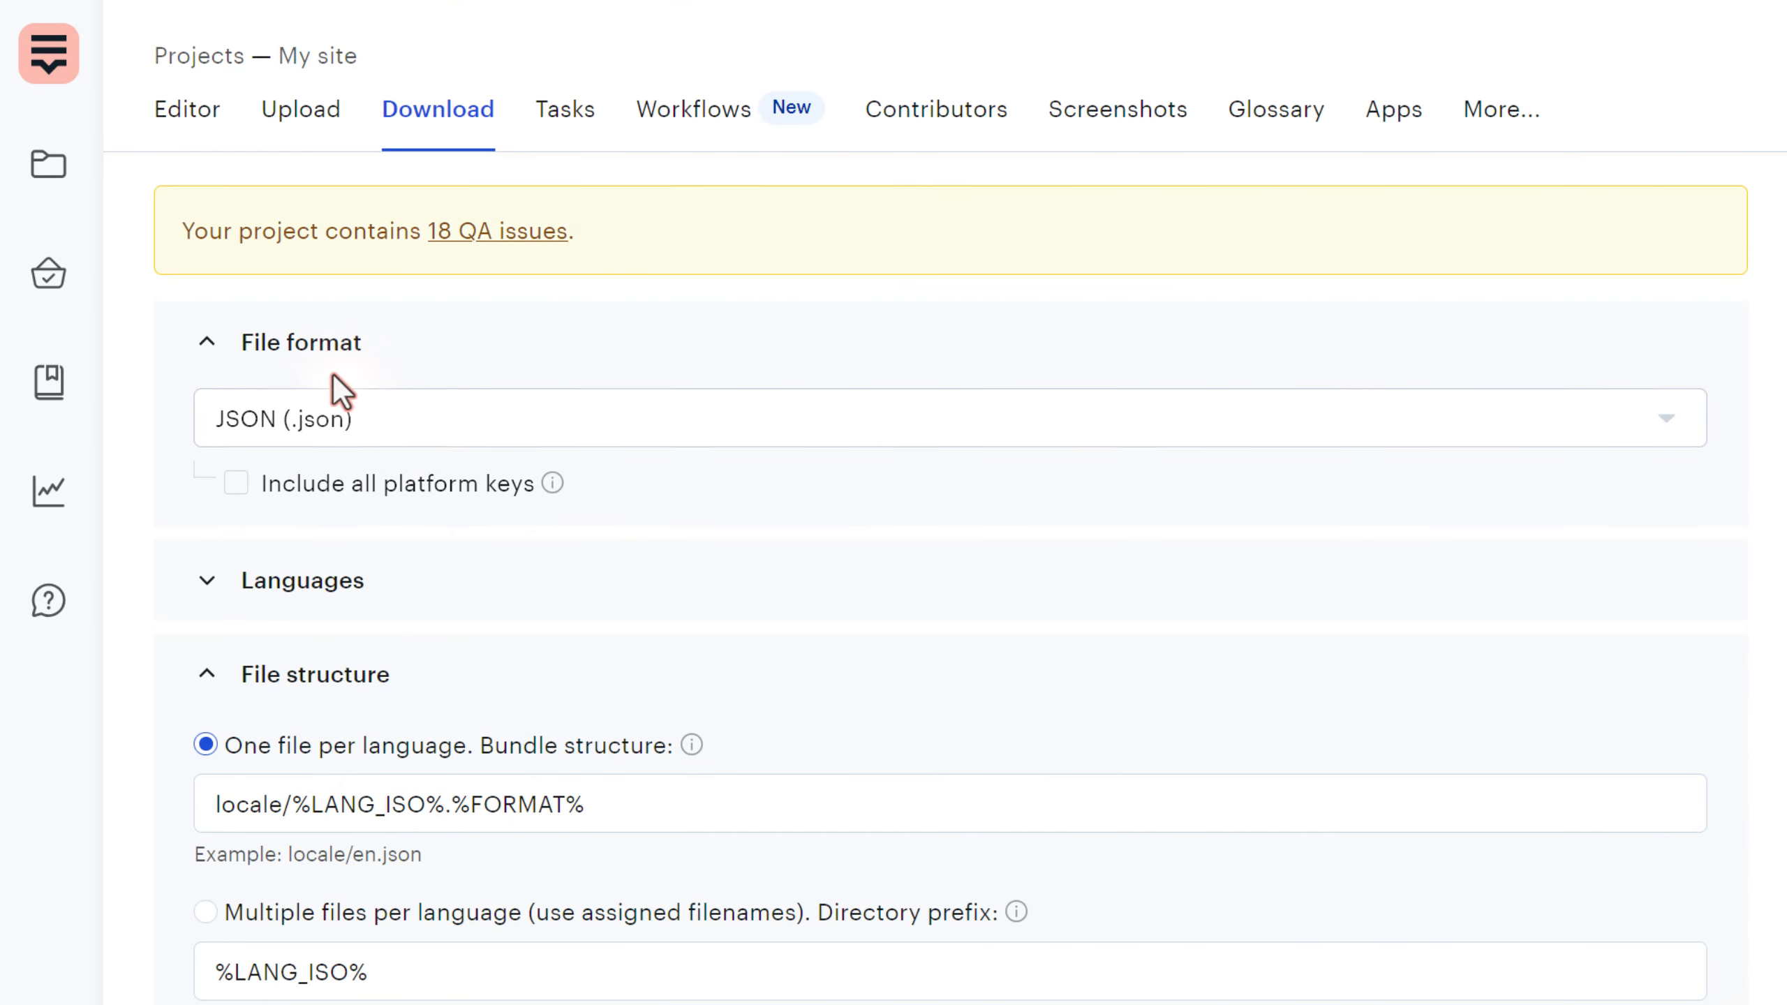
{"action": "left_click", "coordinate": [349, 350]}
{"action": "left_click", "coordinate": [345, 442]}
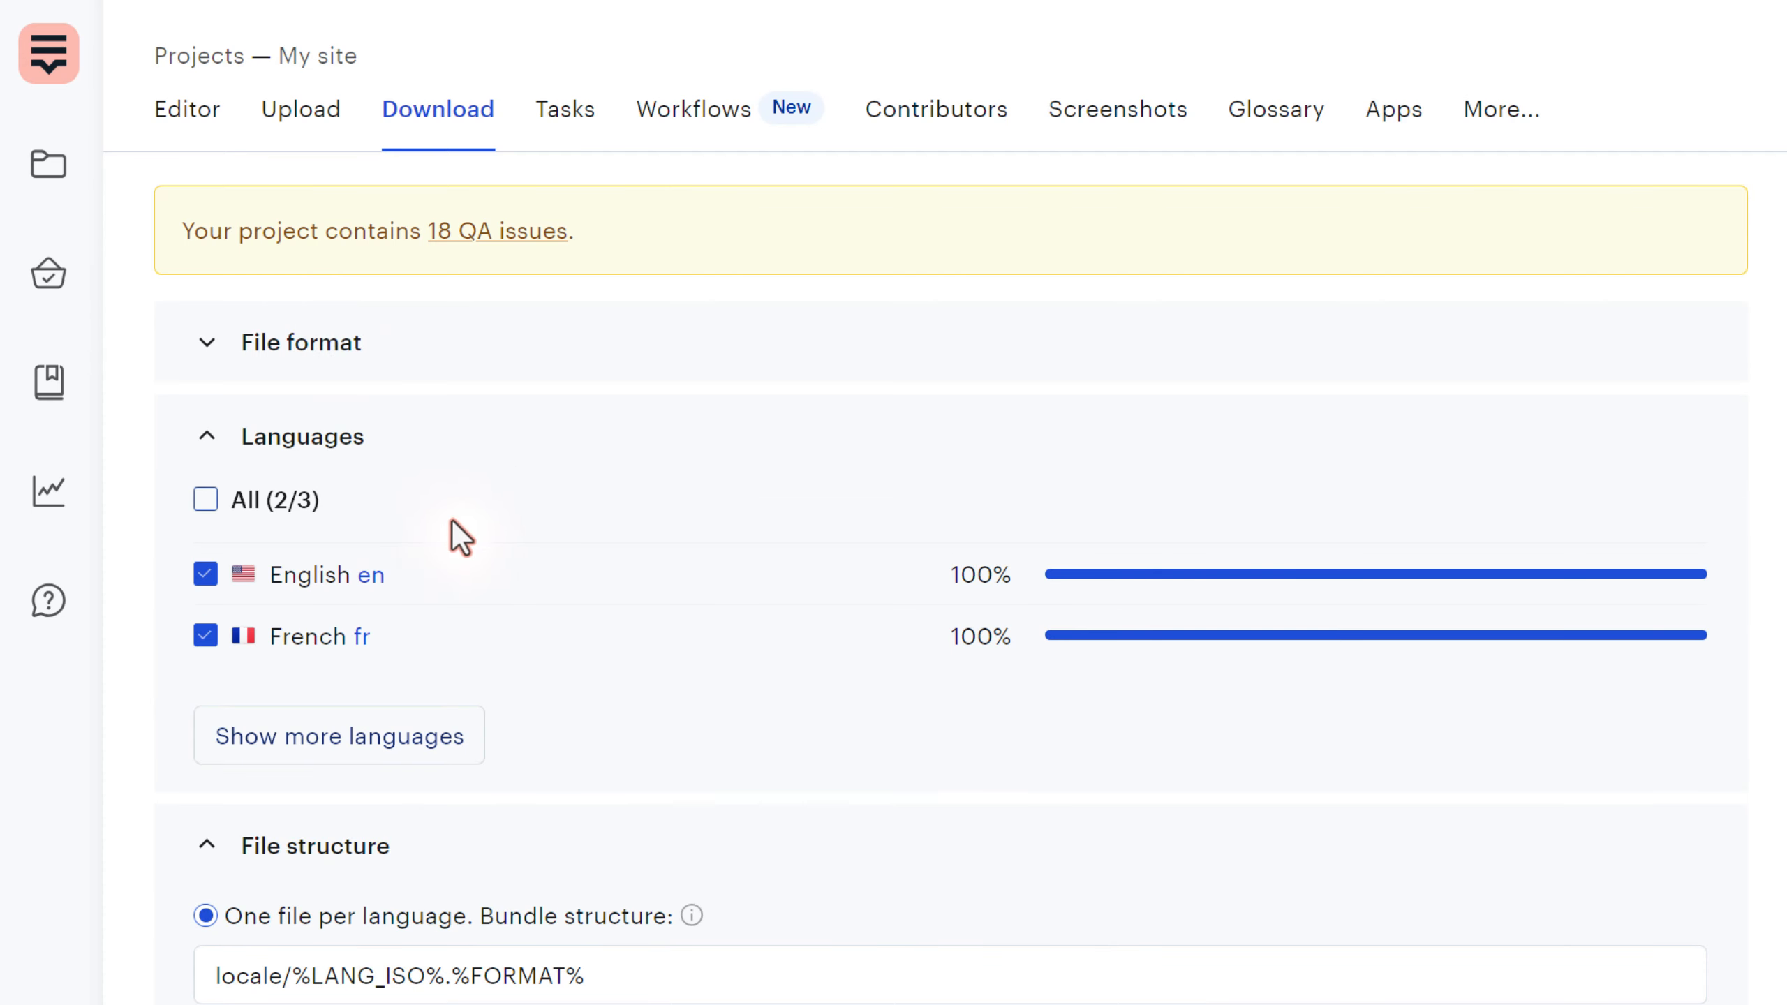
{"action": "scroll", "coordinate": [453, 522], "scroll_direction": "down", "scroll_amount": 3}
{"action": "left_click", "coordinate": [339, 574]}
{"action": "left_click", "coordinate": [206, 460]}
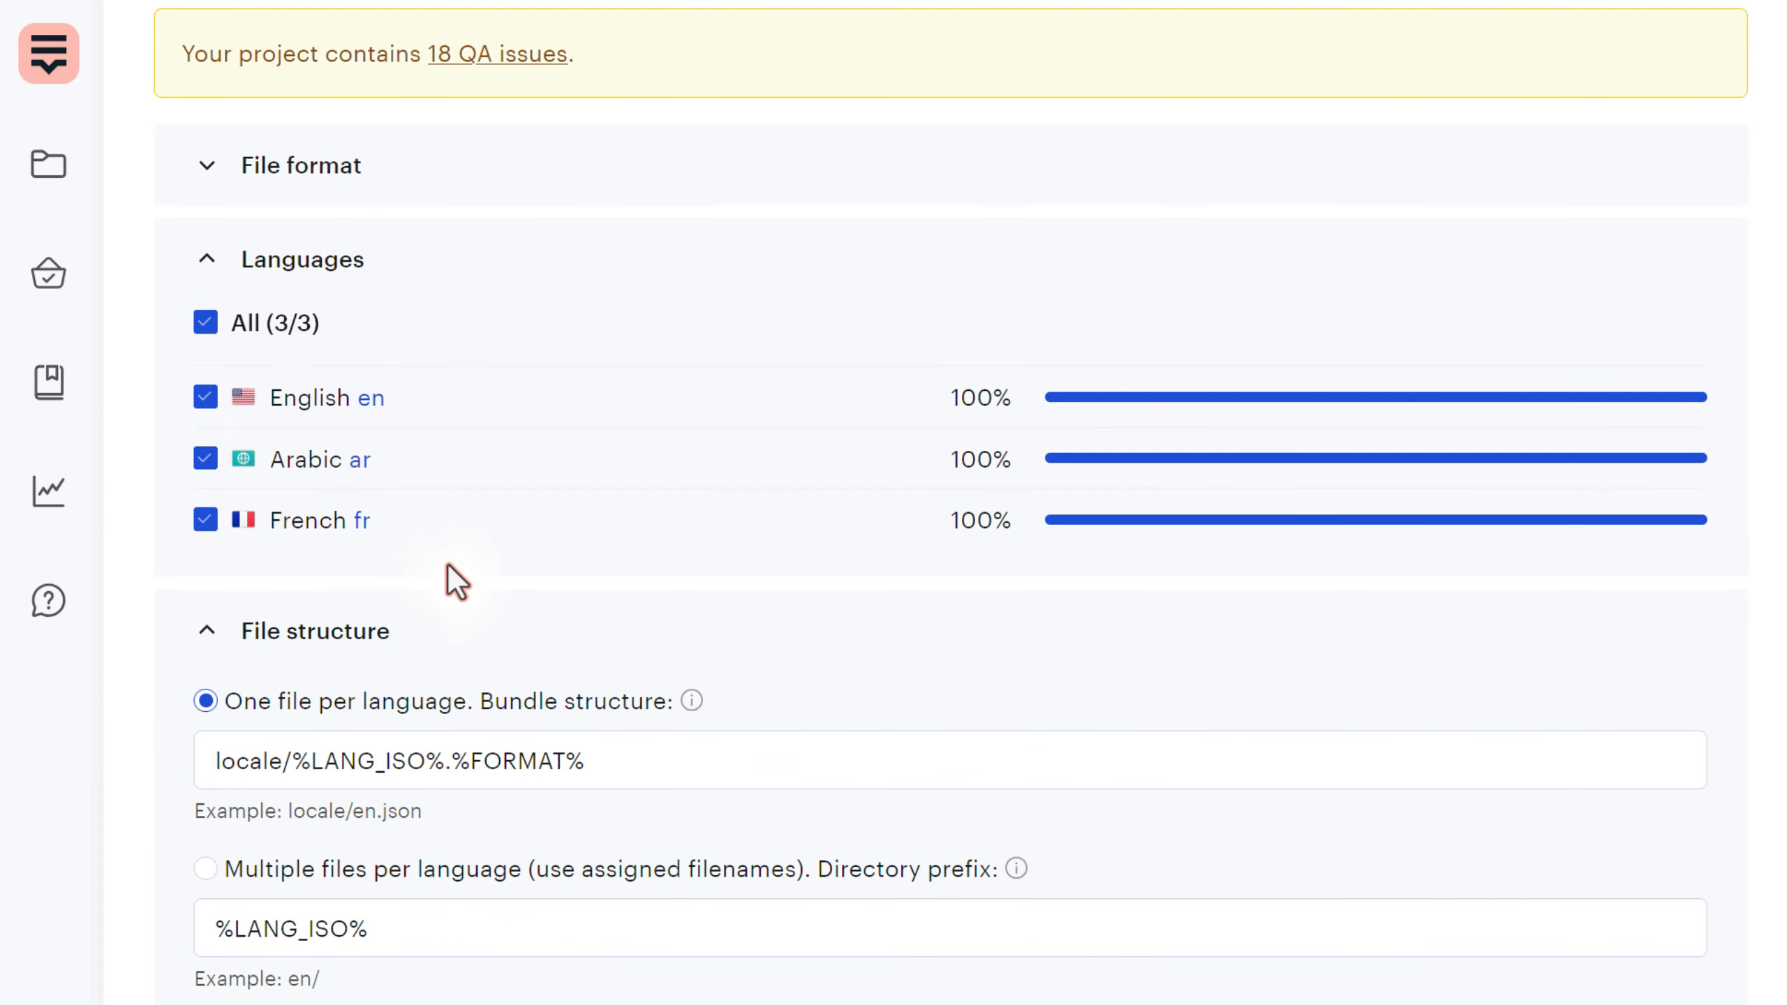
{"action": "left_click_drag", "start_coordinate": [653, 765], "coordinate": [108, 758]}
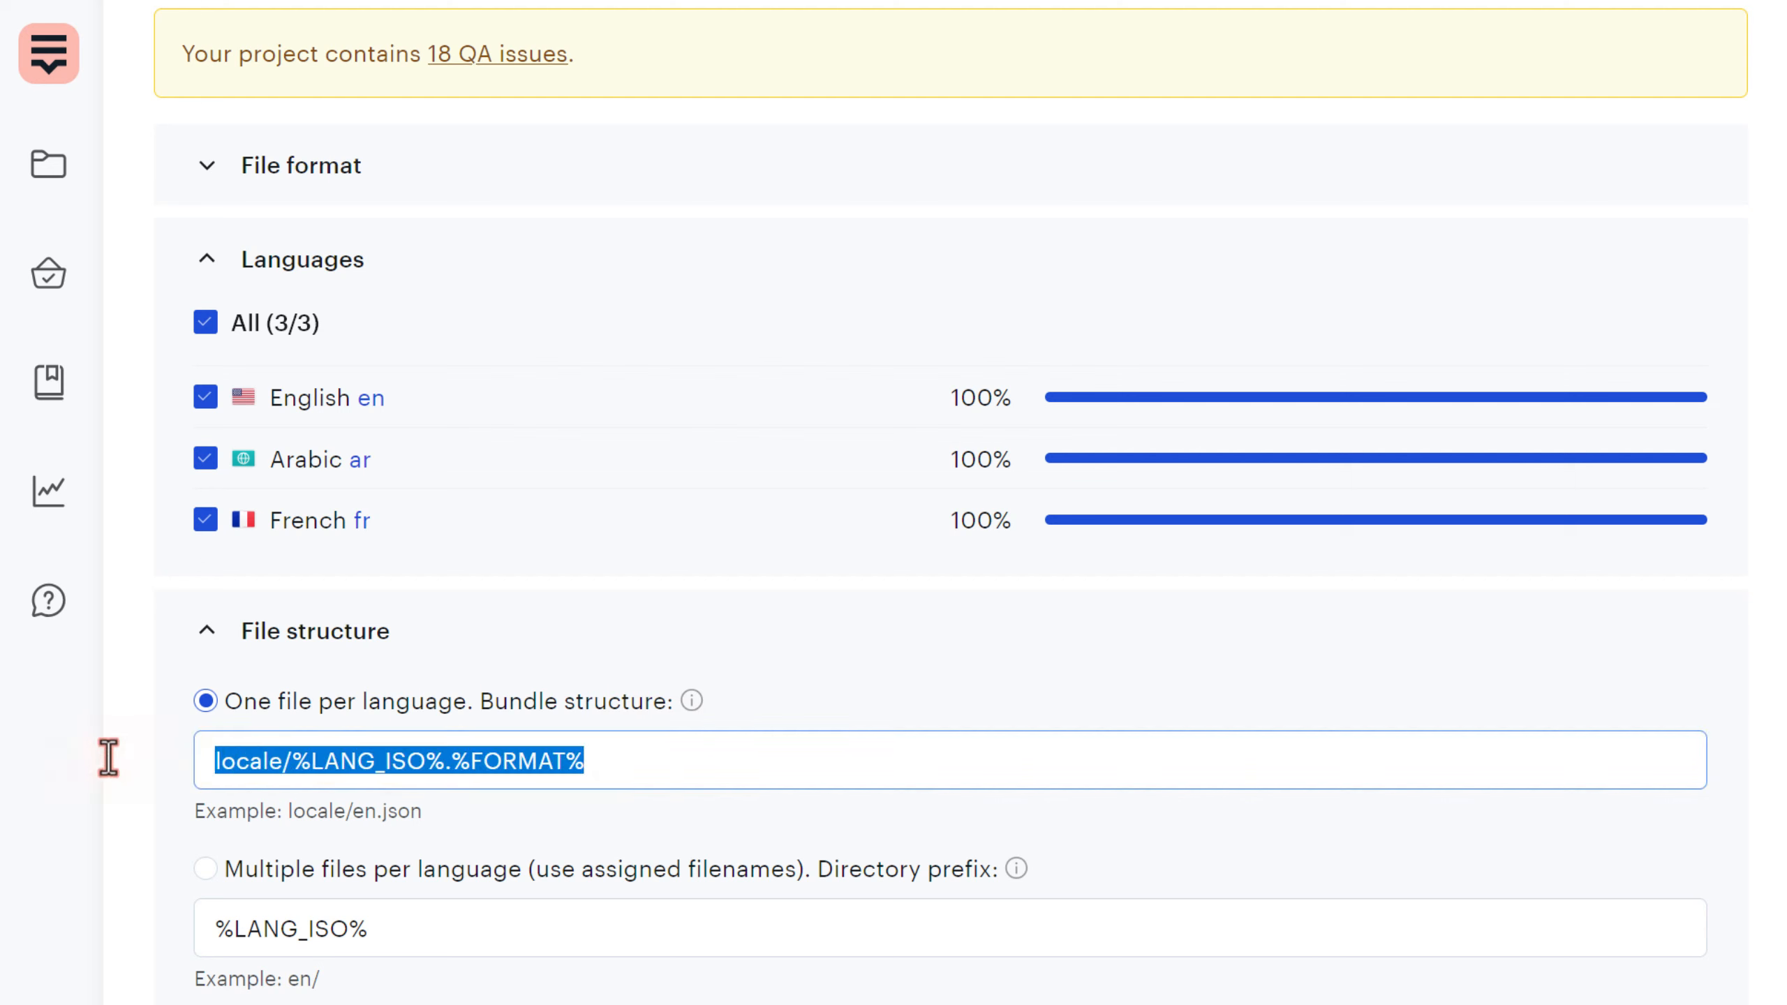
{"action": "left_click", "coordinate": [619, 763]}
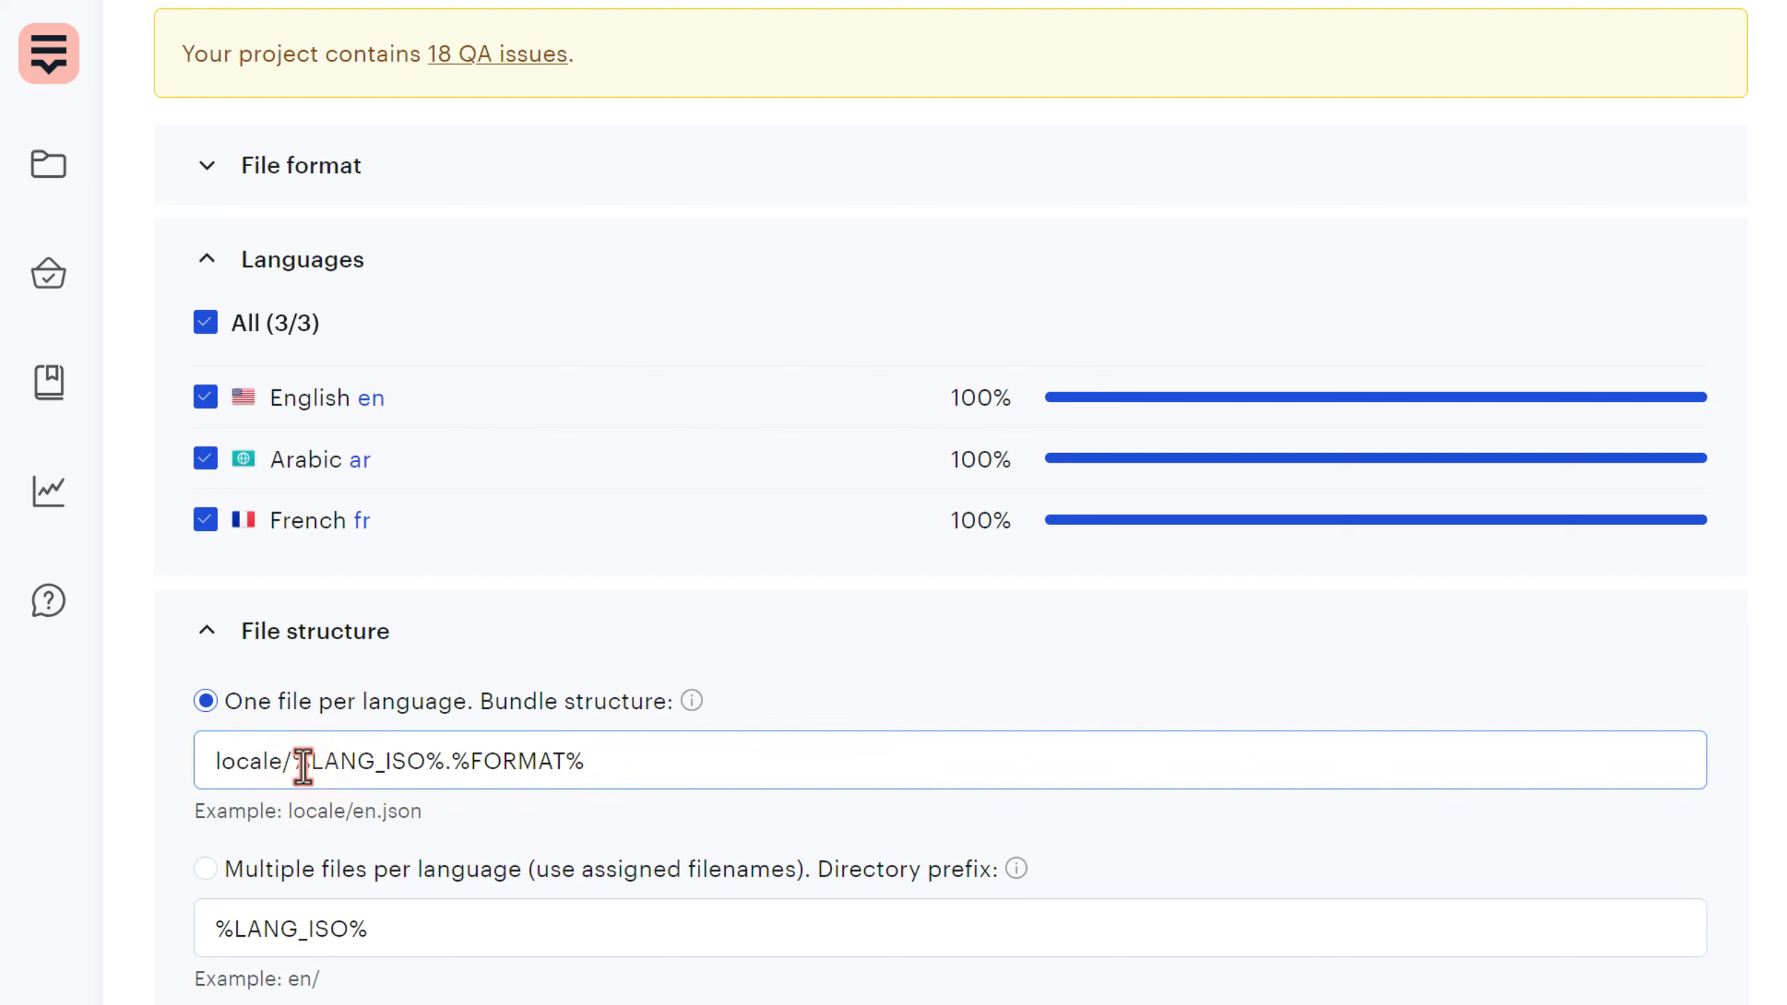
{"action": "left_click_drag", "start_coordinate": [293, 760], "coordinate": [668, 777]}
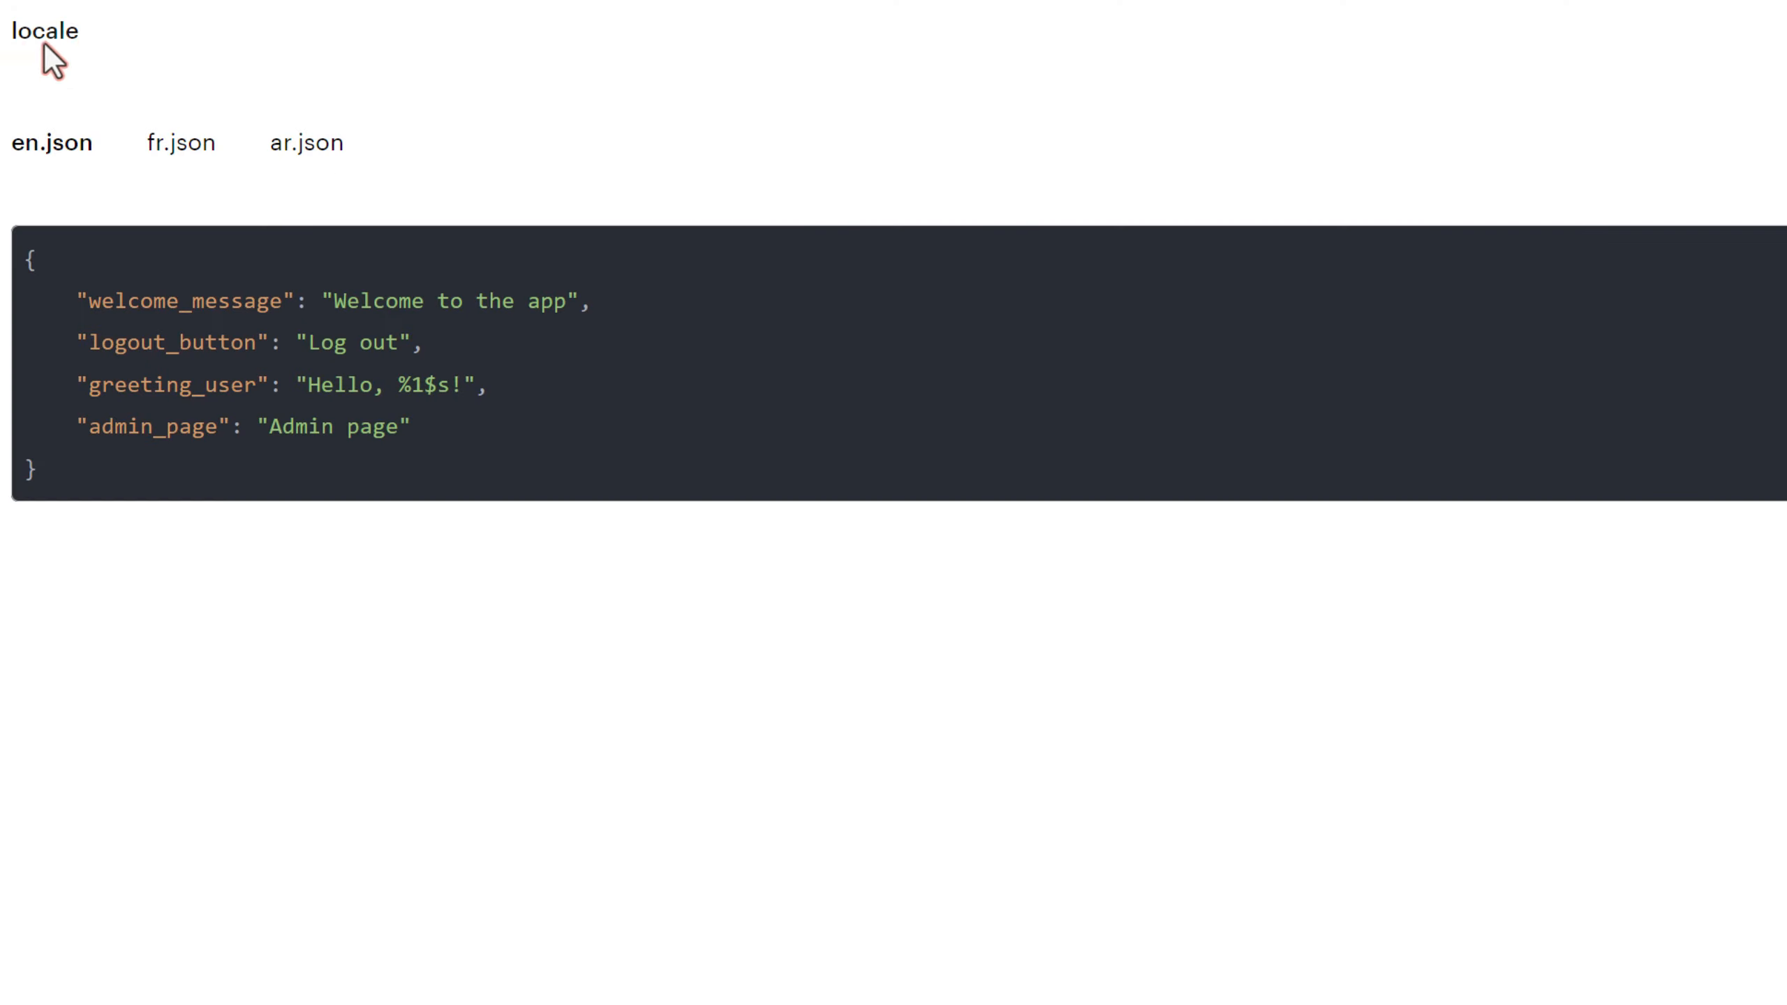
- Compare the fr.json, ar.json and en.json files in the export preview
{"action": "left_click", "coordinate": [169, 144]}
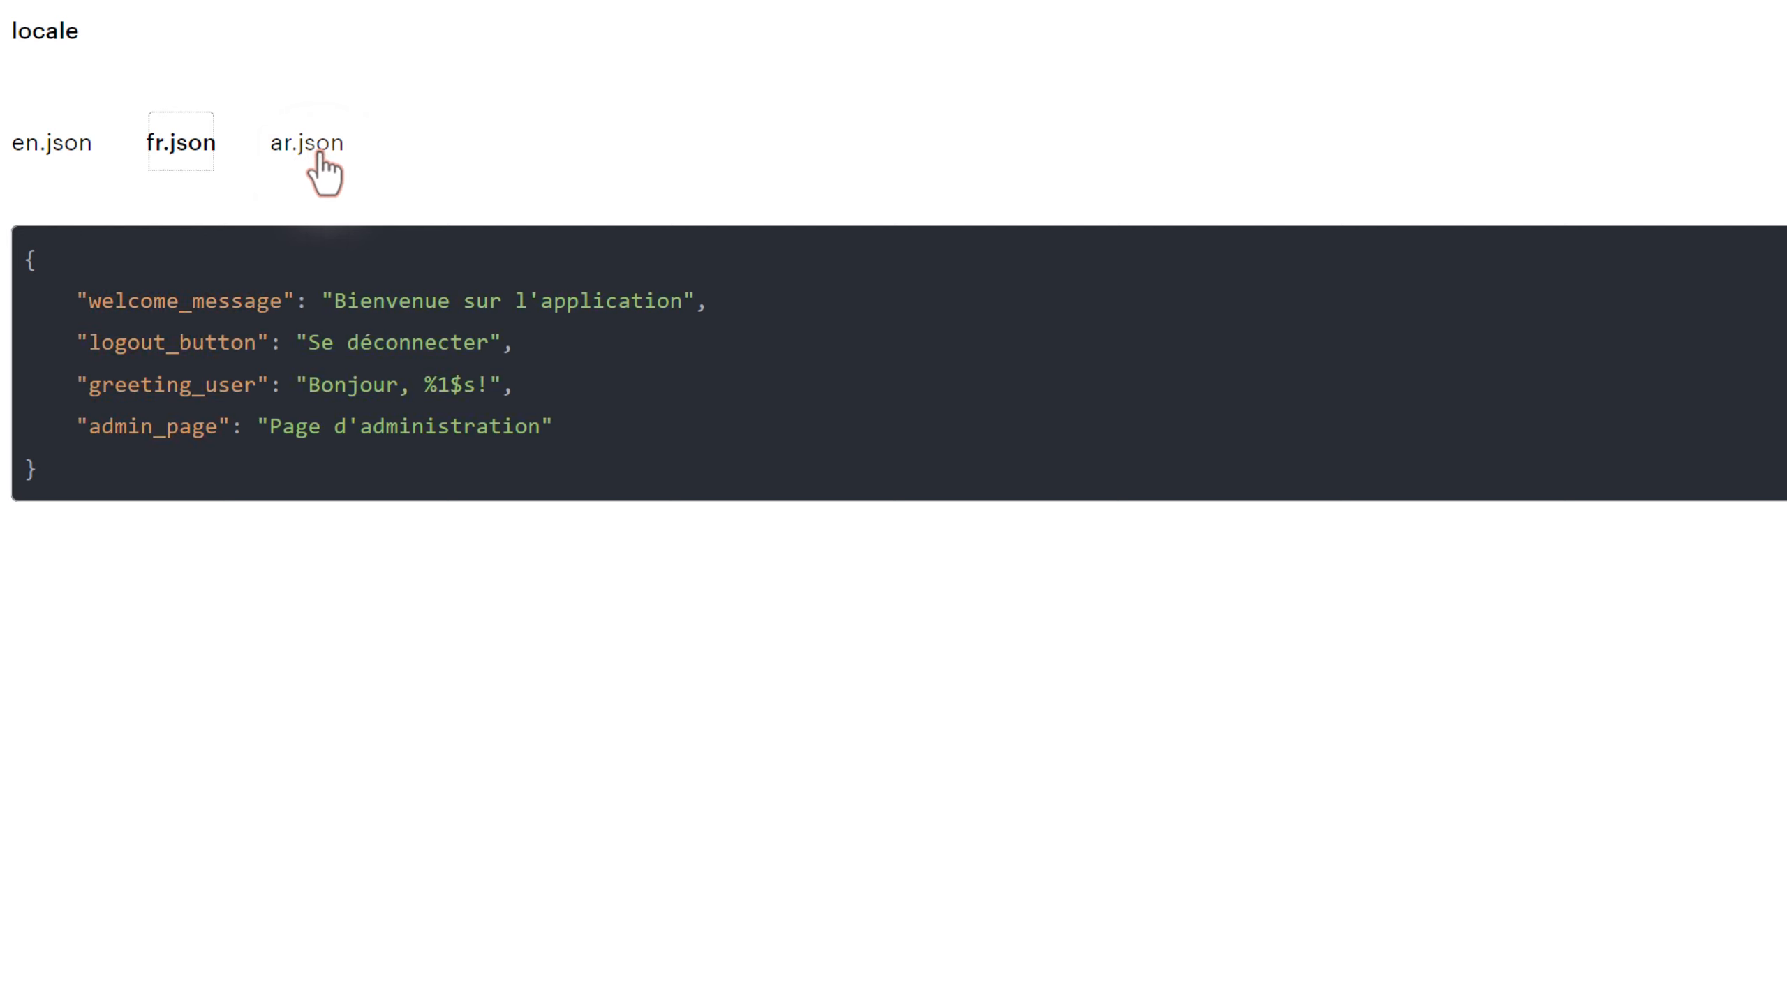
{"action": "left_click", "coordinate": [320, 149]}
{"action": "left_click", "coordinate": [199, 150]}
{"action": "left_click", "coordinate": [79, 150]}
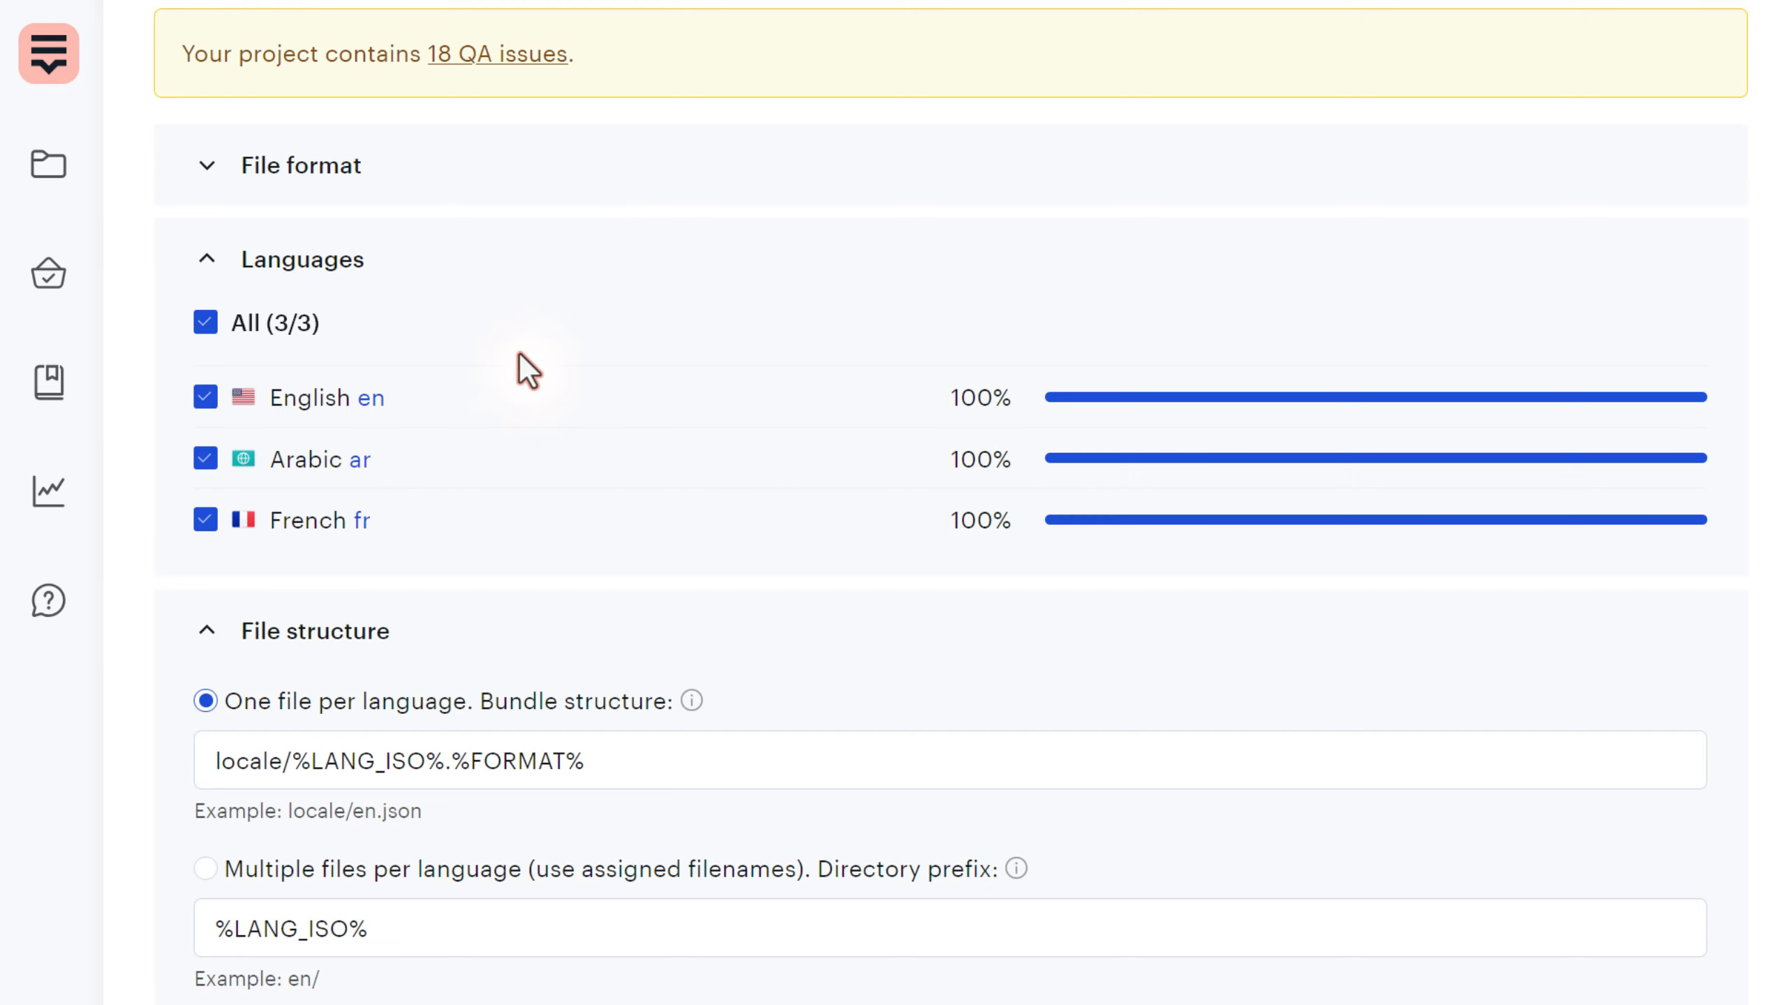
{"action": "scroll", "coordinate": [357, 692], "scroll_direction": "up", "scroll_amount": 3}
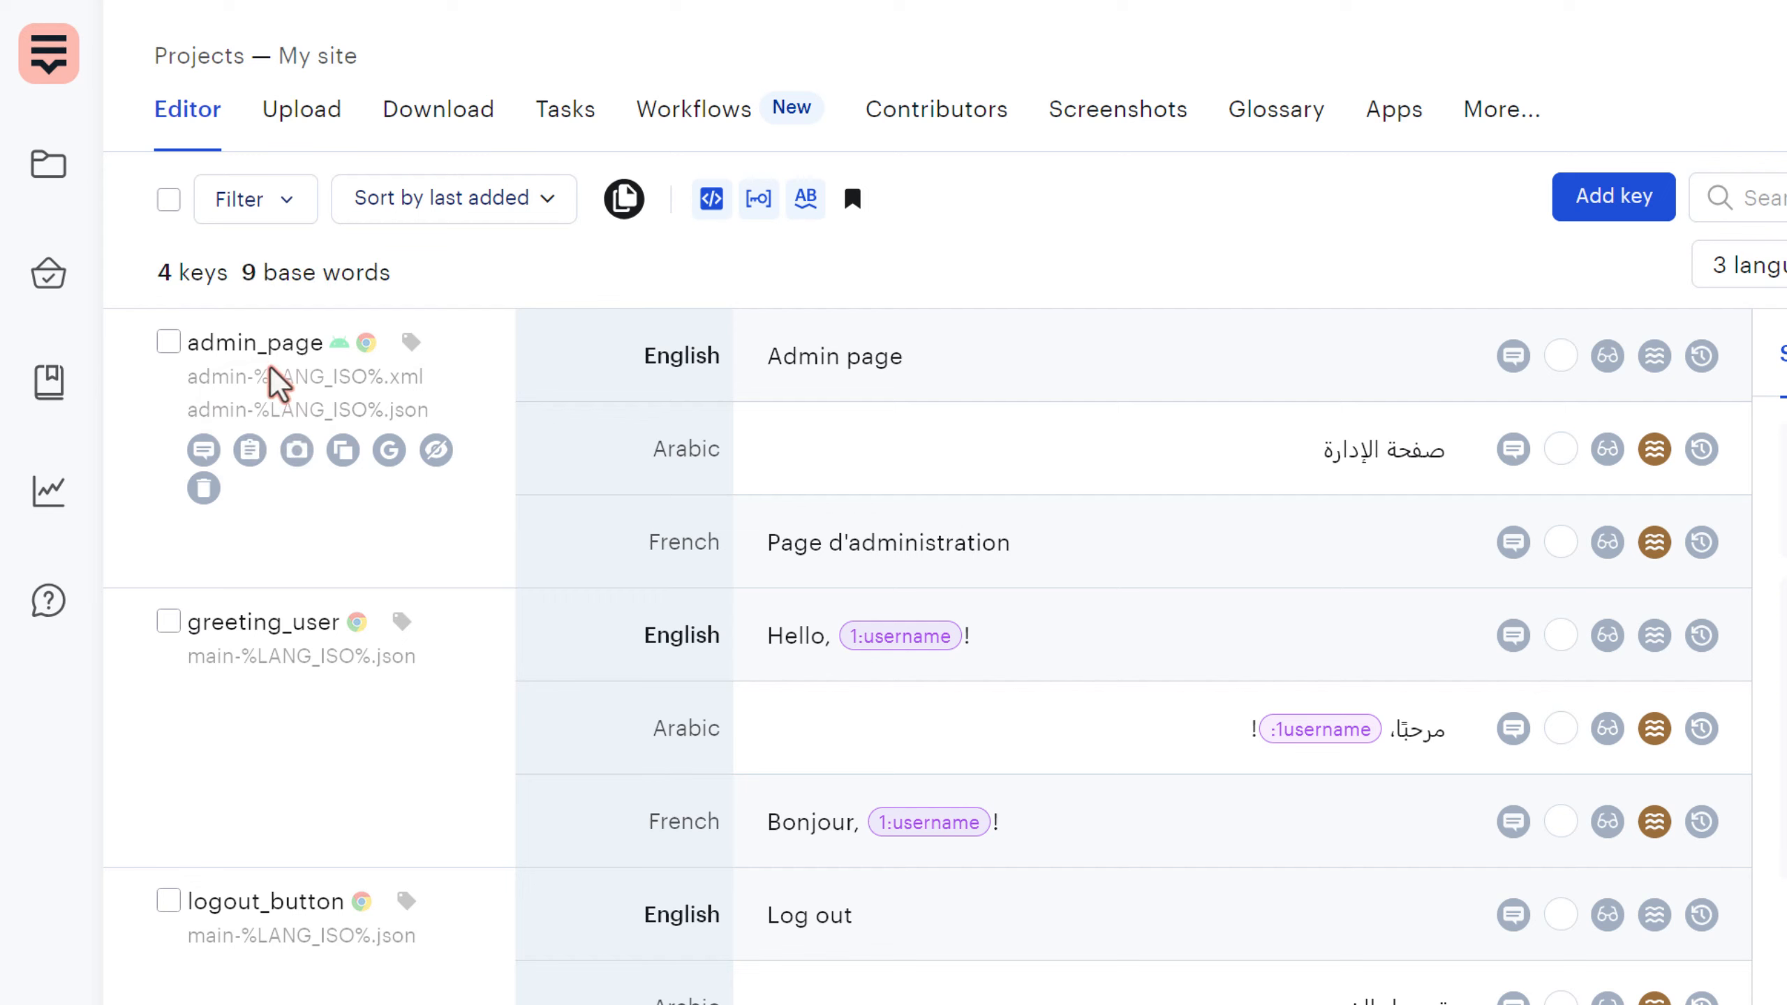
{"action": "mouse_move", "coordinate": [305, 713]}
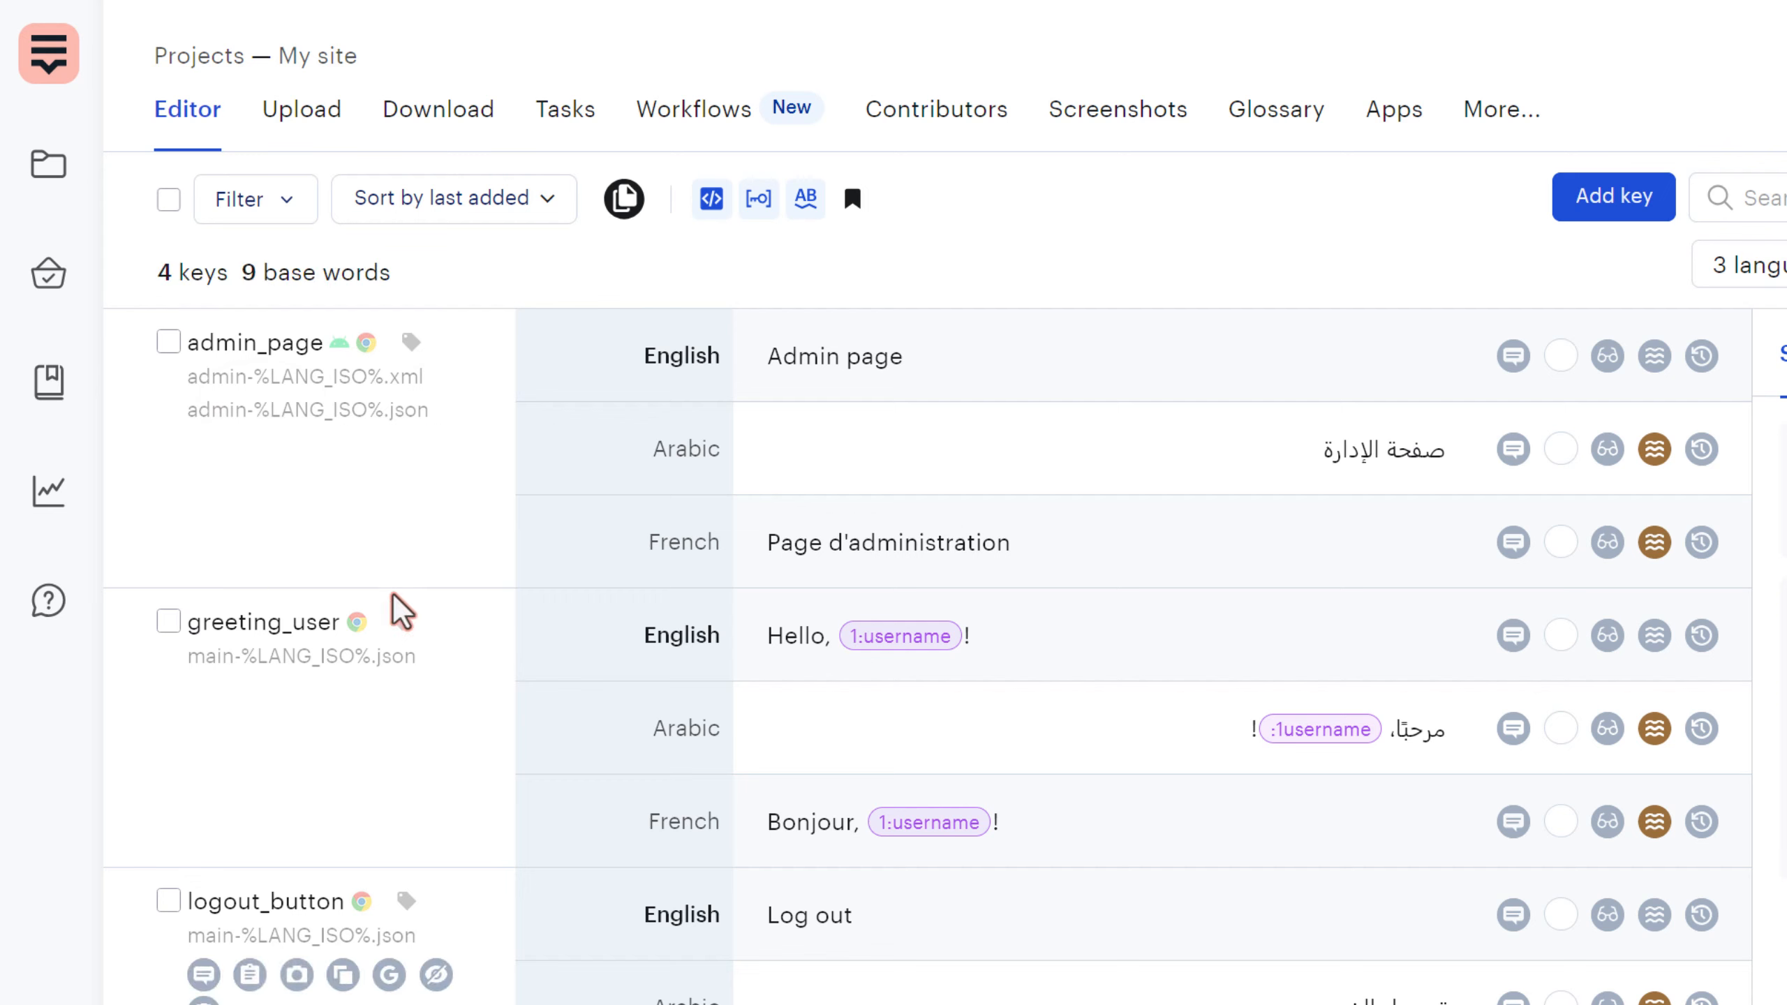
{"action": "mouse_move", "coordinate": [493, 425]}
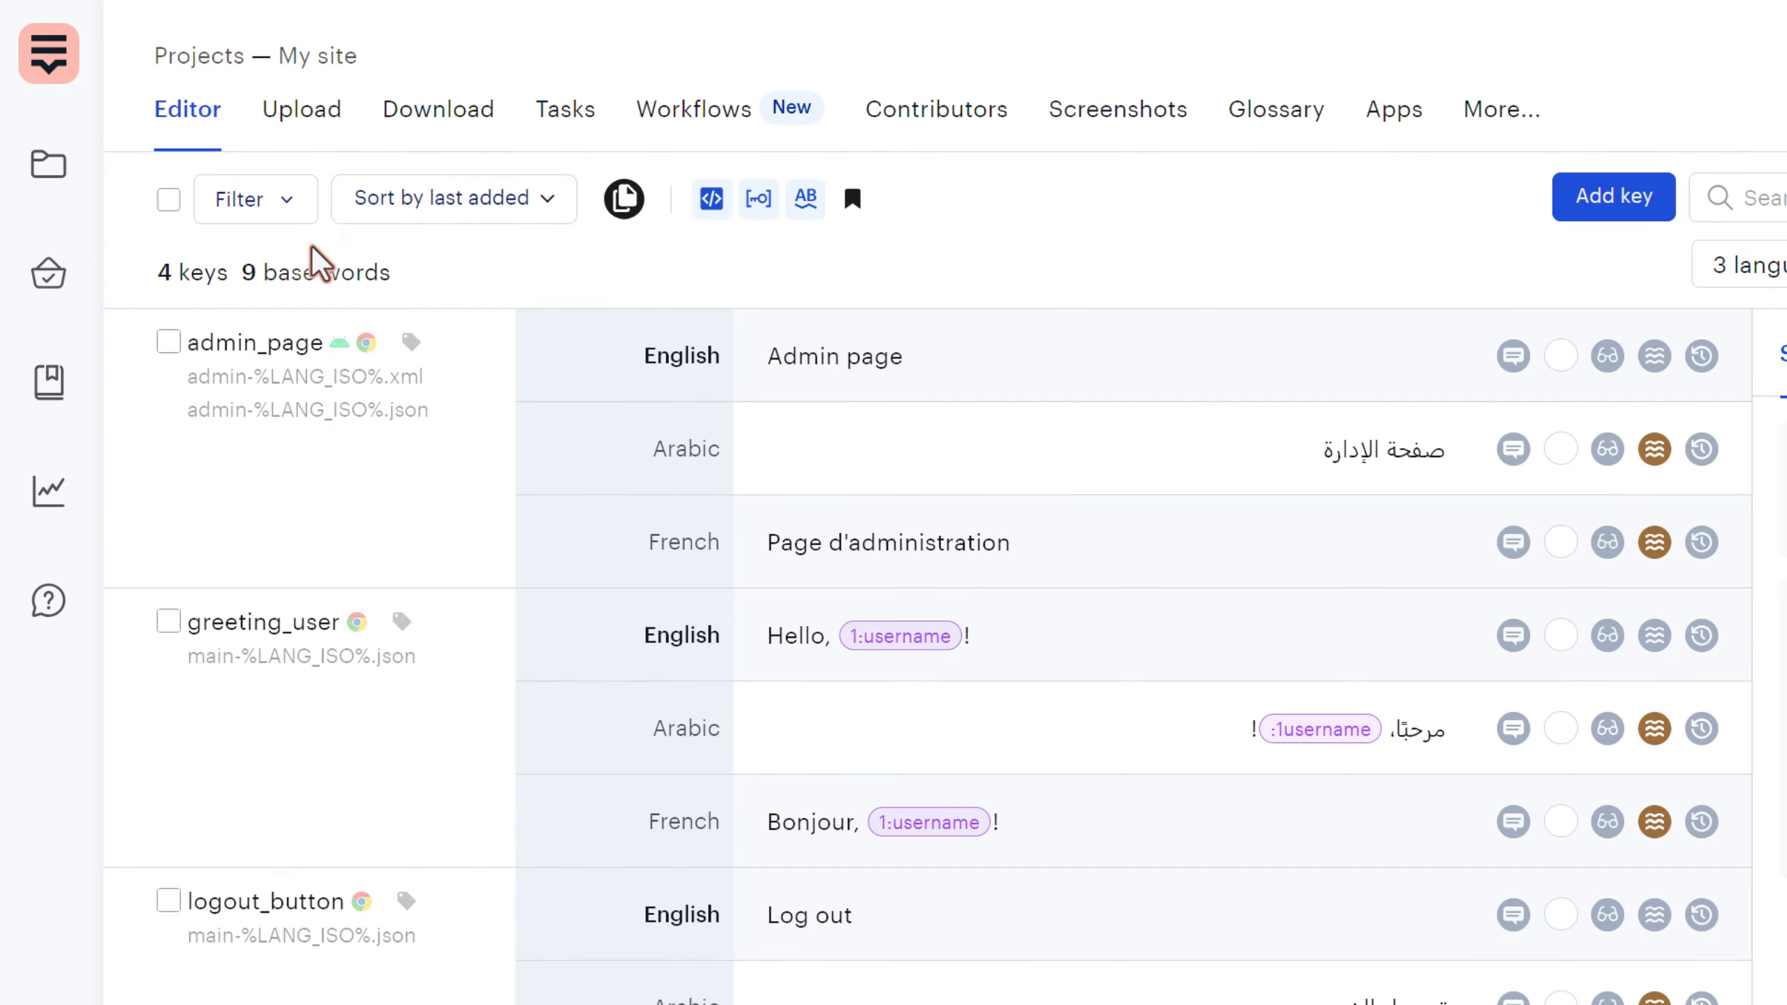
- Set the file structure to 'Multiple files per language (use assigned filenames)'
{"action": "left_click", "coordinate": [416, 130]}
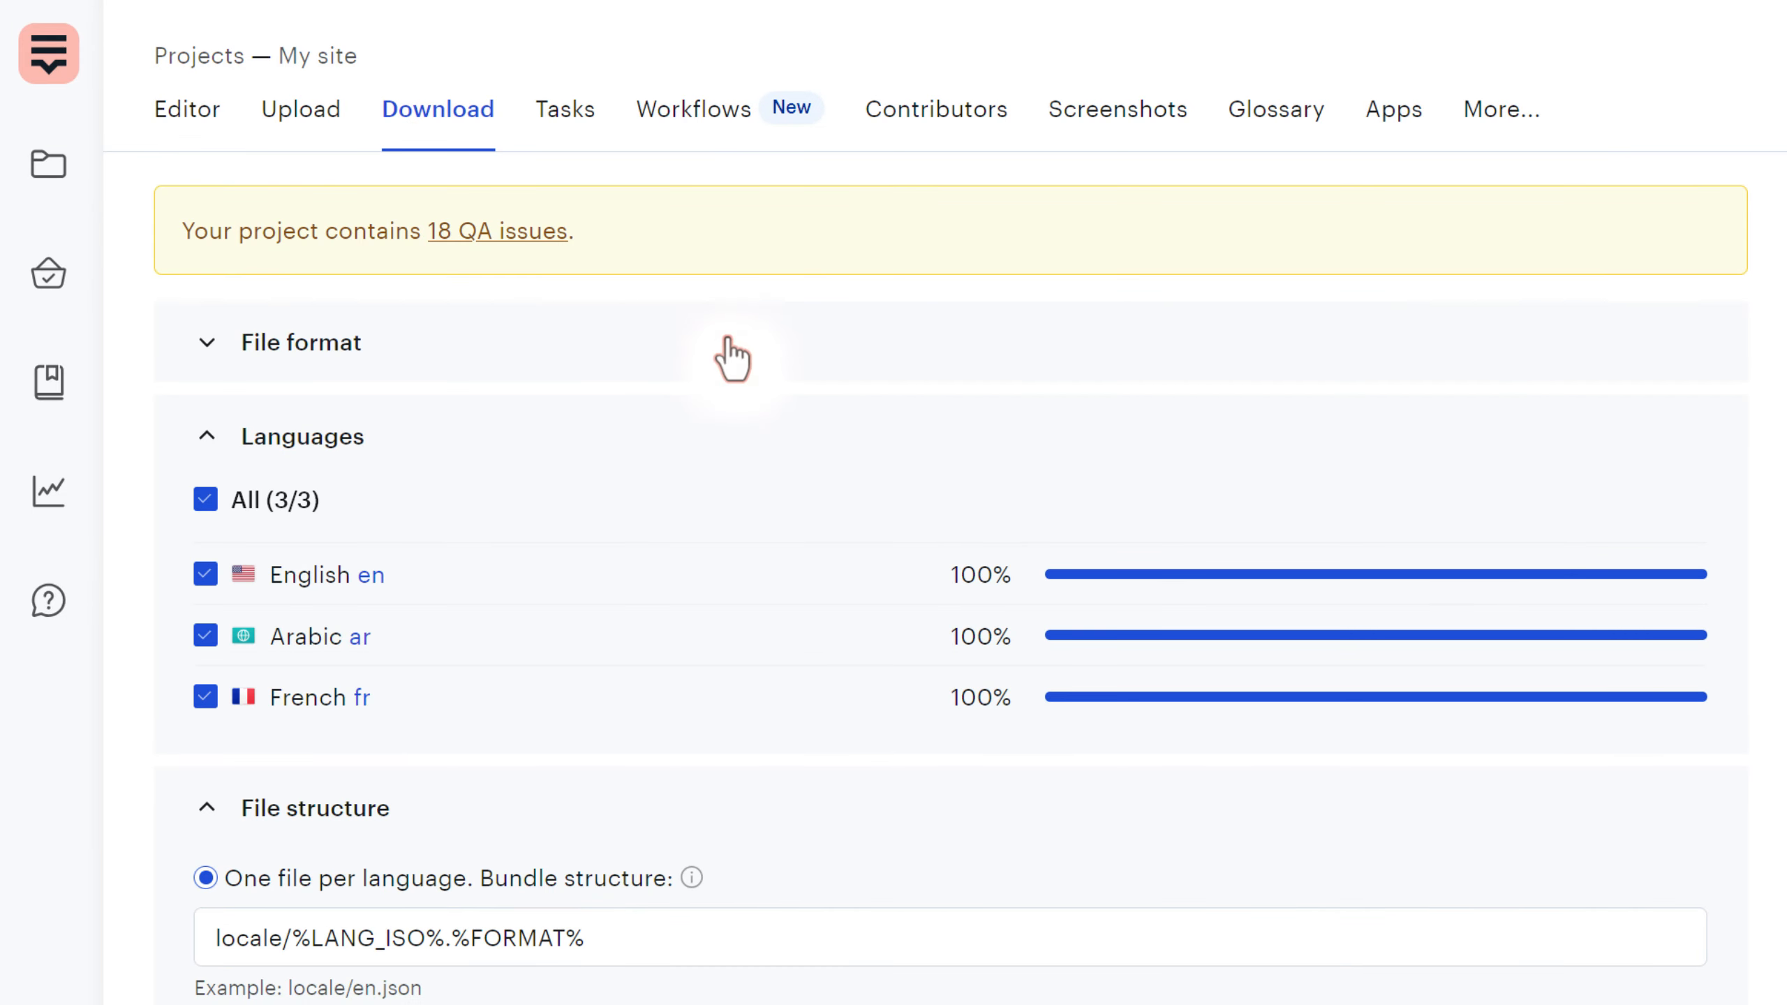
{"action": "scroll", "coordinate": [562, 585], "scroll_direction": "down", "scroll_amount": 3}
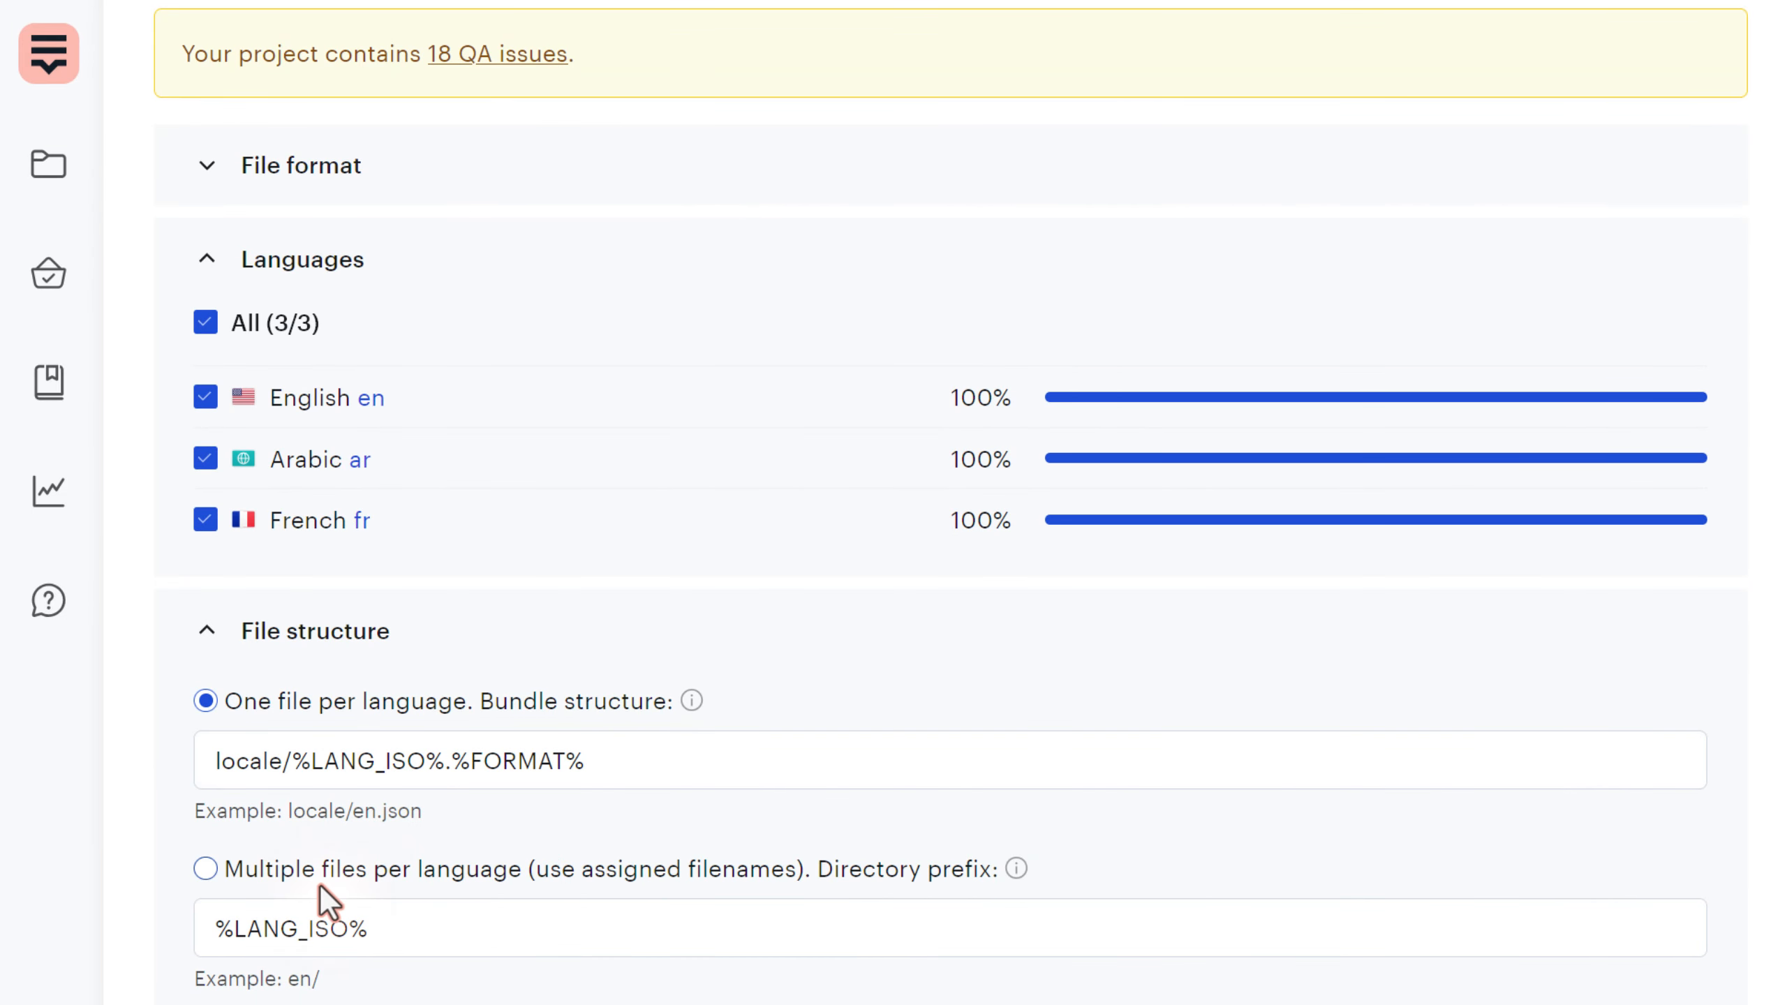
{"action": "left_click", "coordinate": [324, 884]}
{"action": "scroll", "coordinate": [502, 842], "scroll_direction": "down", "scroll_amount": 1}
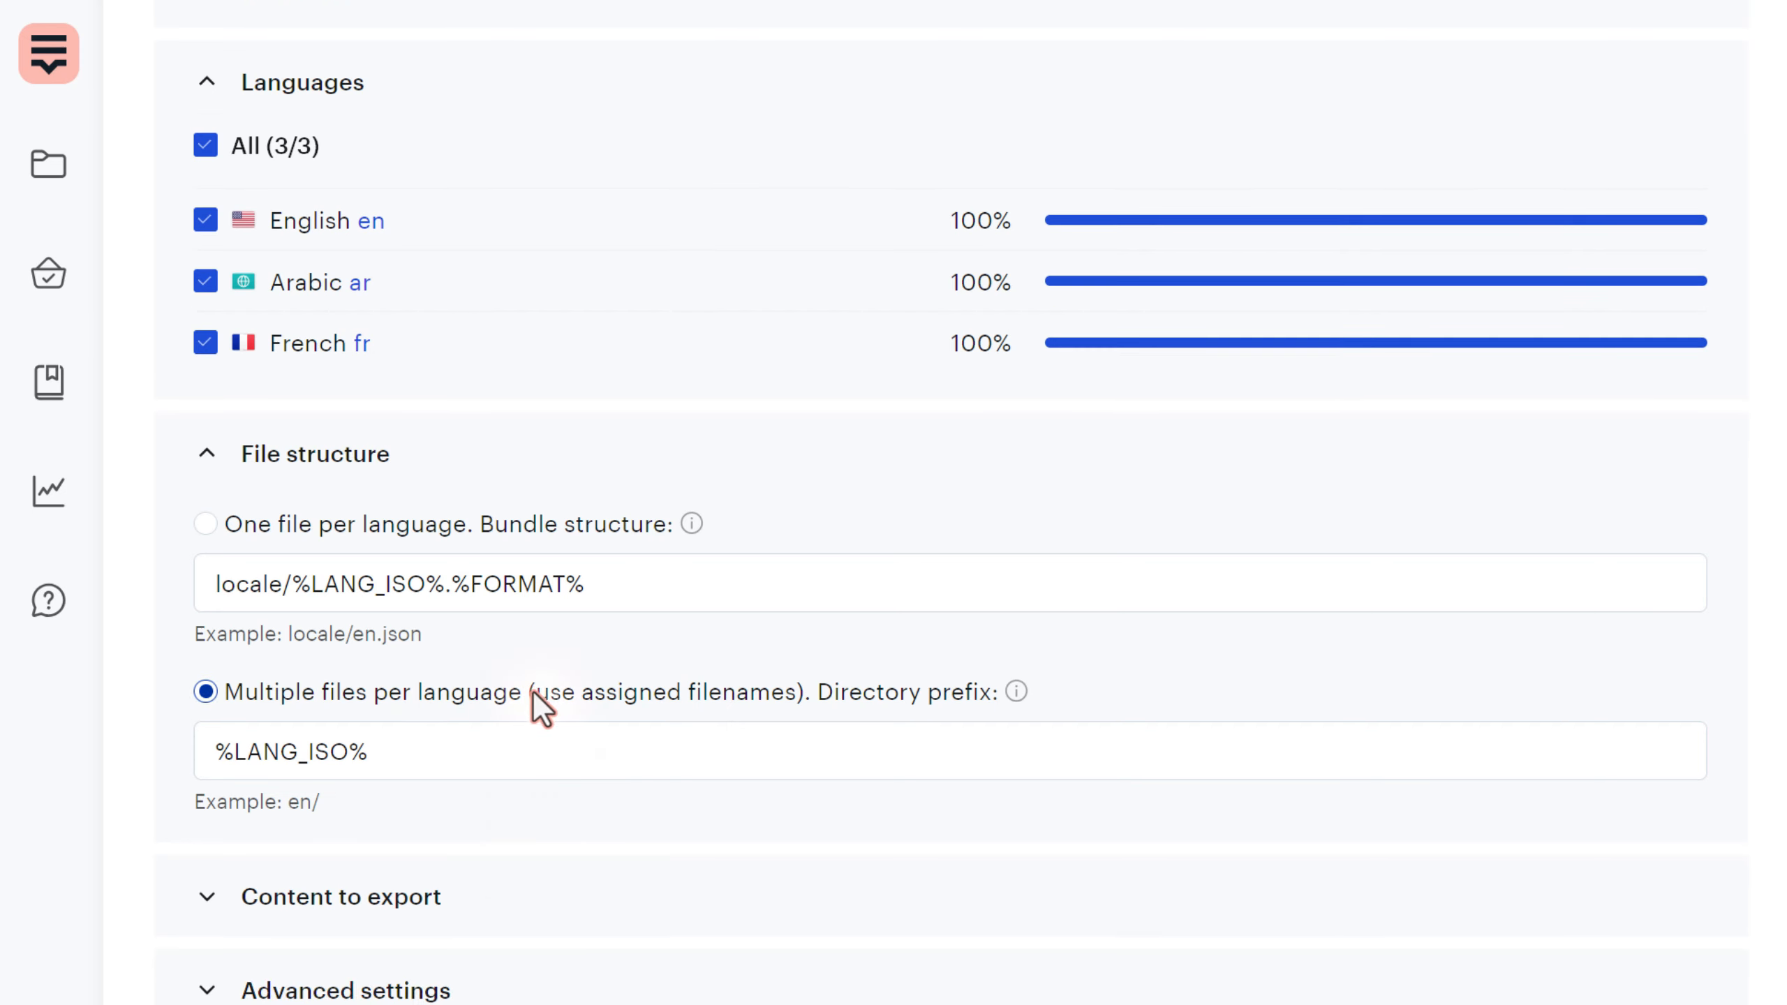
{"action": "left_click_drag", "start_coordinate": [536, 692], "coordinate": [784, 696]}
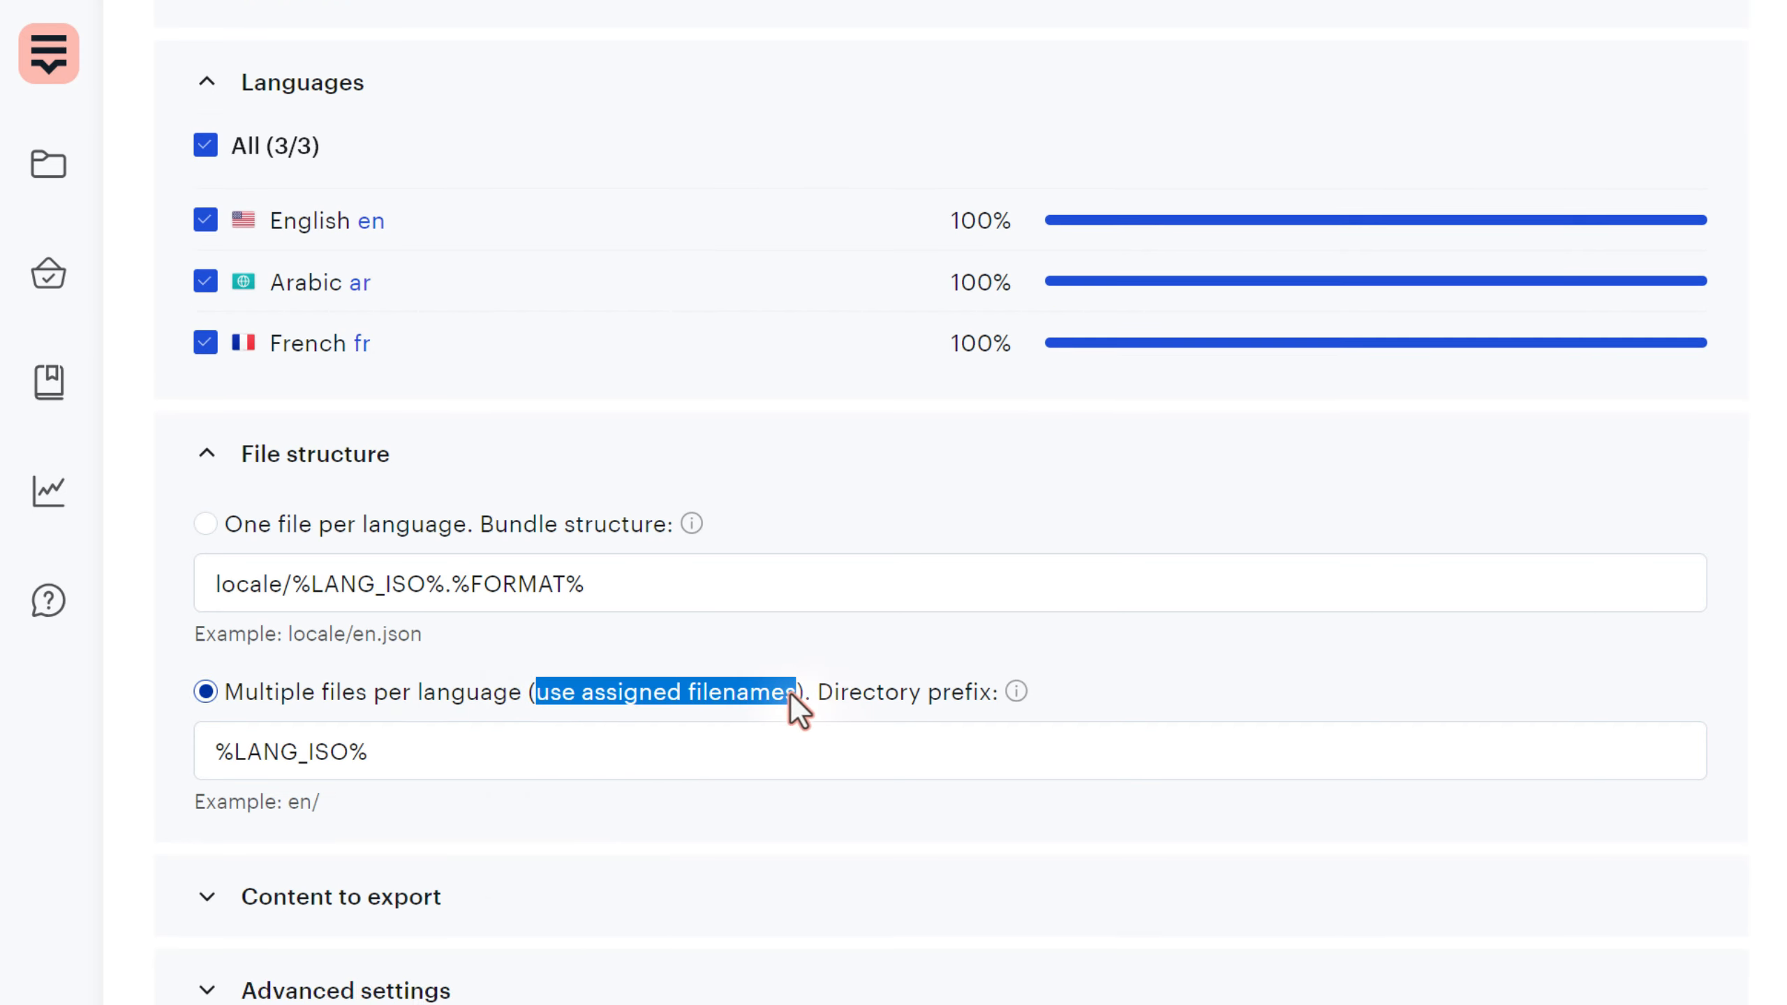
- Review the %LANG_ISO% directory prefix and the assigned-filenames wording, leaving them unchanged
{"action": "left_click", "coordinate": [504, 755]}
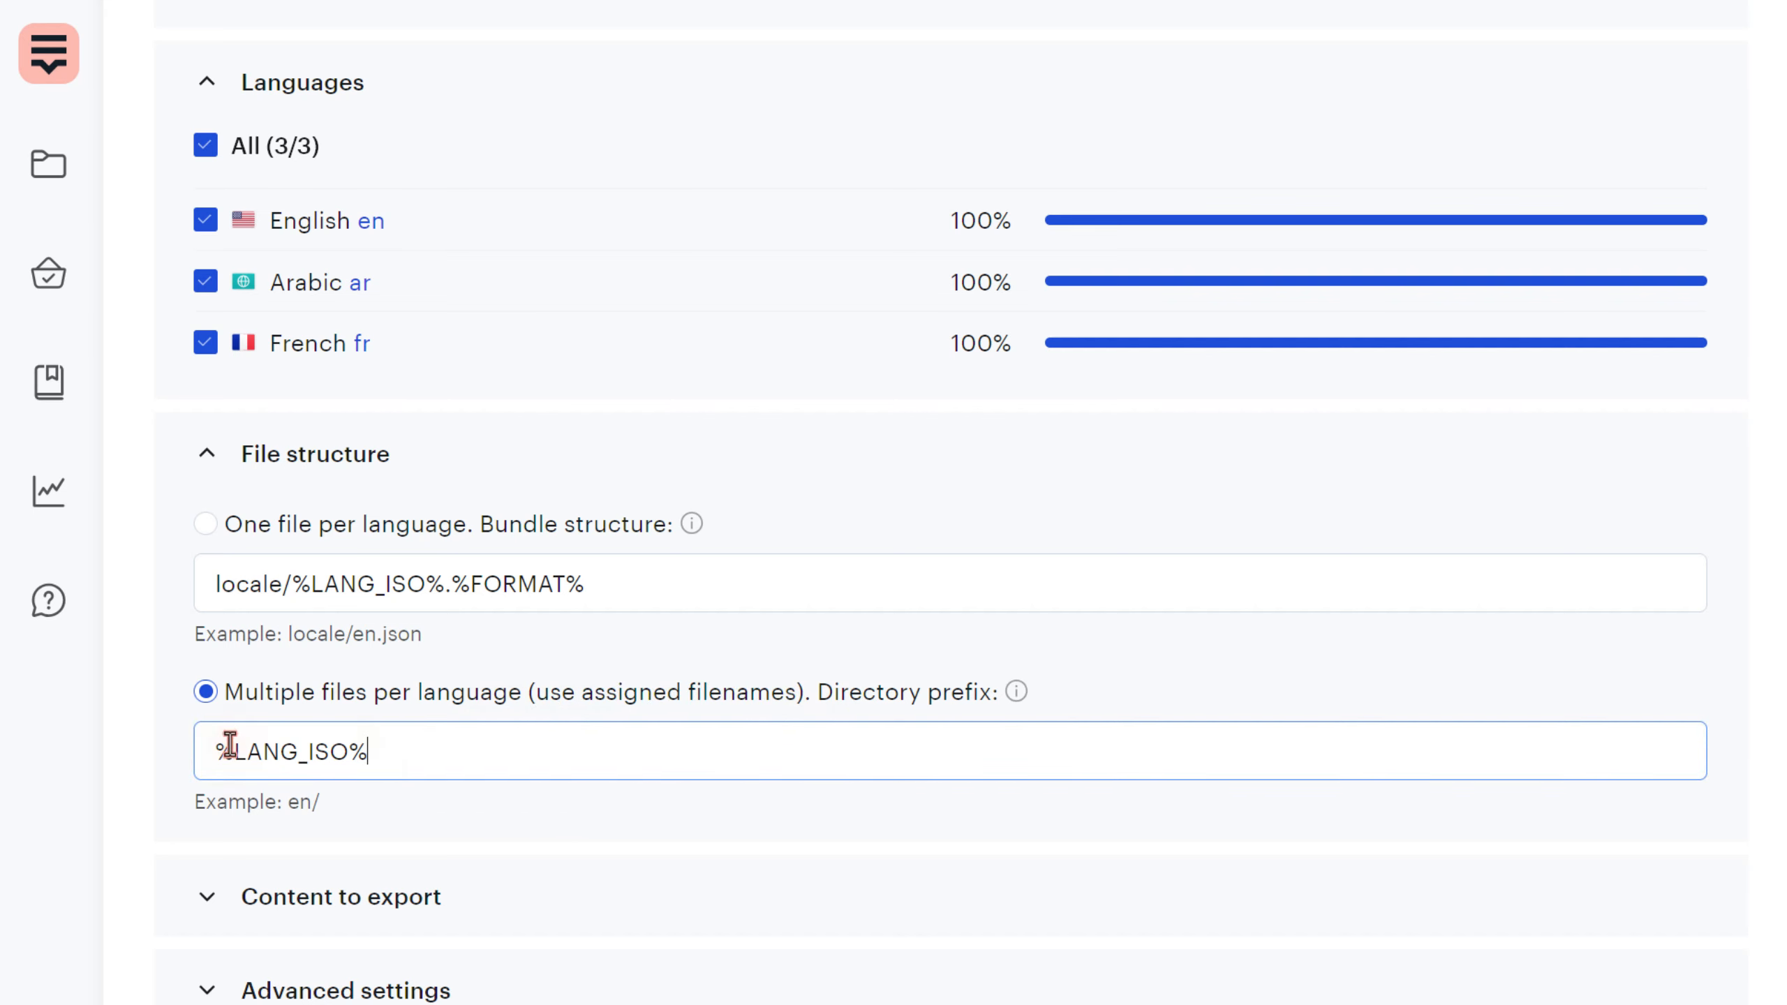
{"action": "left_click_drag", "start_coordinate": [230, 744], "coordinate": [140, 770]}
{"action": "left_click", "coordinate": [384, 757]}
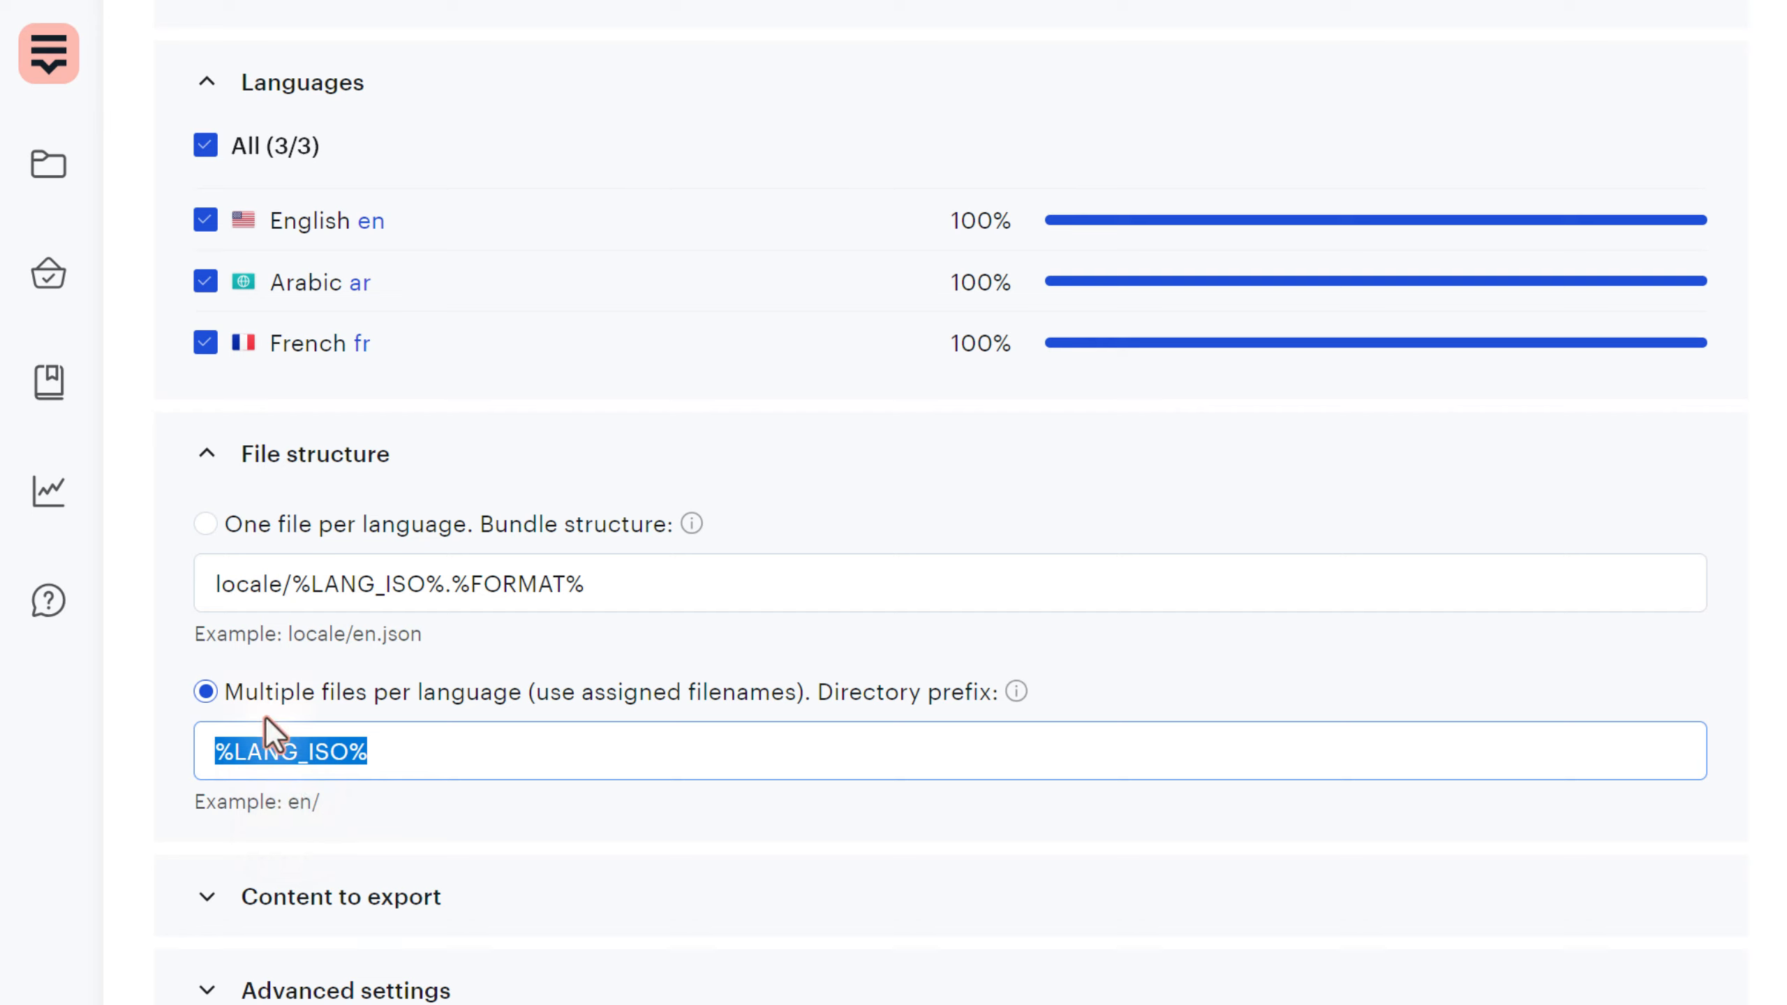
{"action": "left_click", "coordinate": [311, 813]}
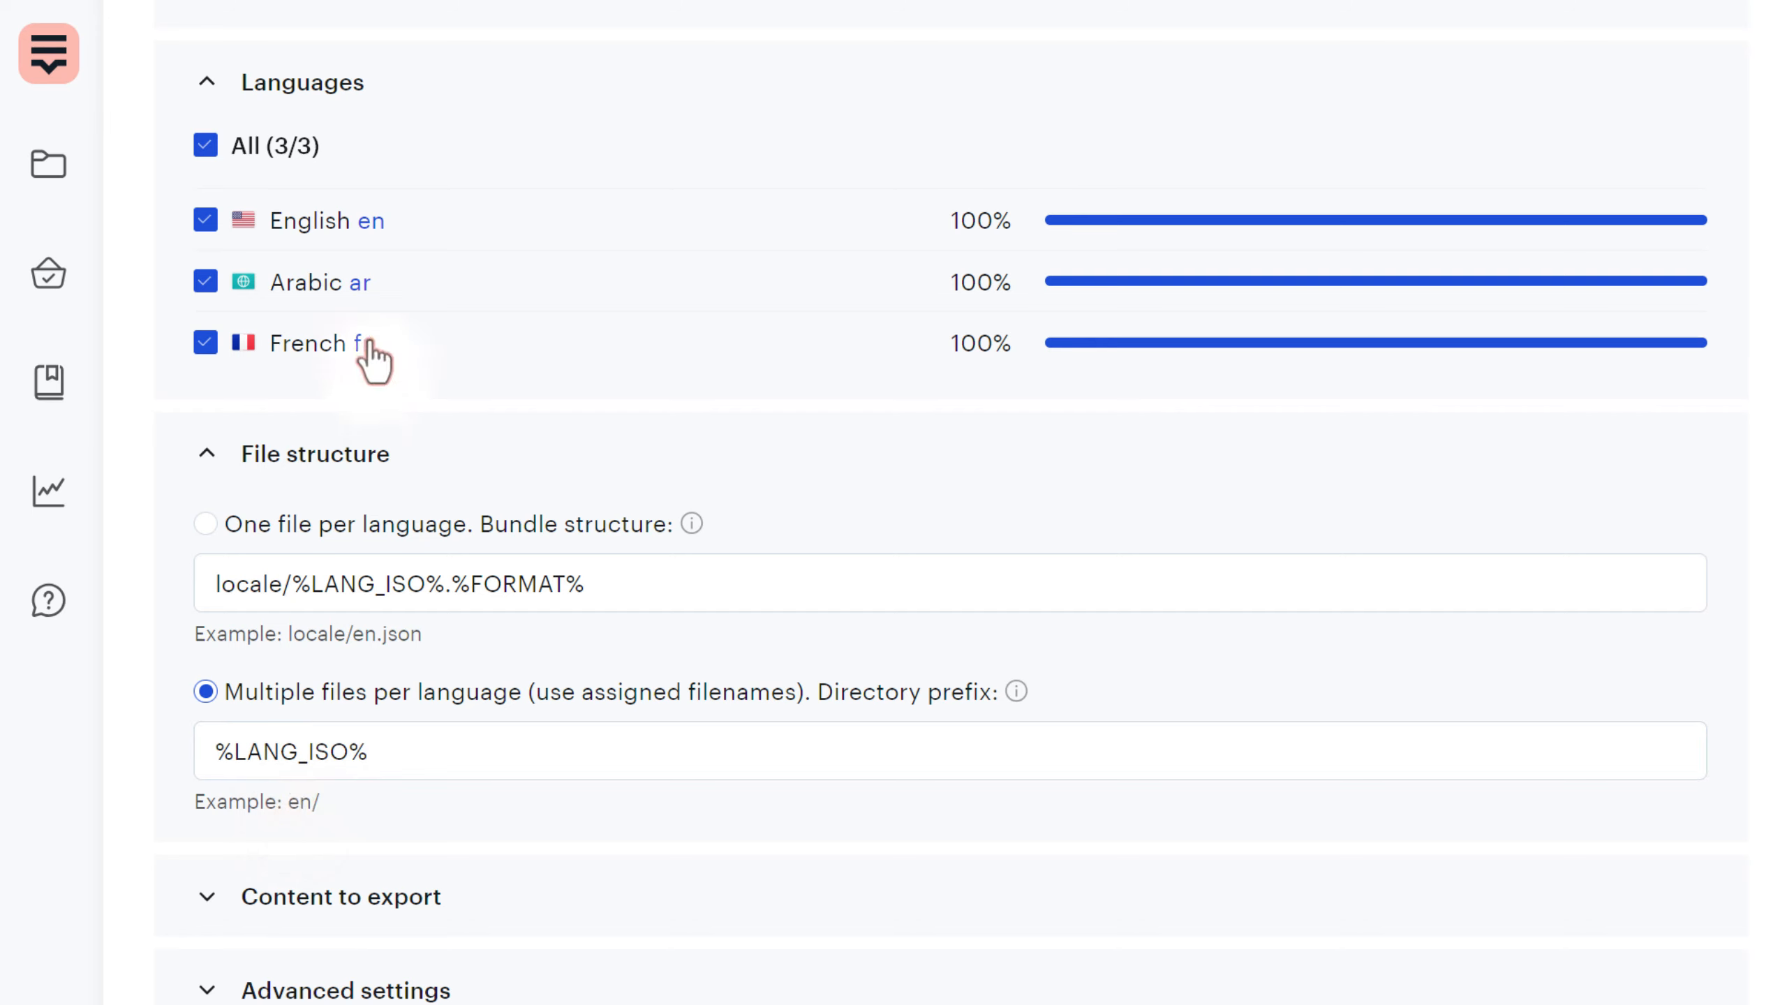
{"action": "left_click_drag", "start_coordinate": [246, 750], "coordinate": [167, 728]}
{"action": "left_click_drag", "start_coordinate": [431, 761], "coordinate": [62, 750]}
{"action": "left_click", "coordinate": [433, 752]}
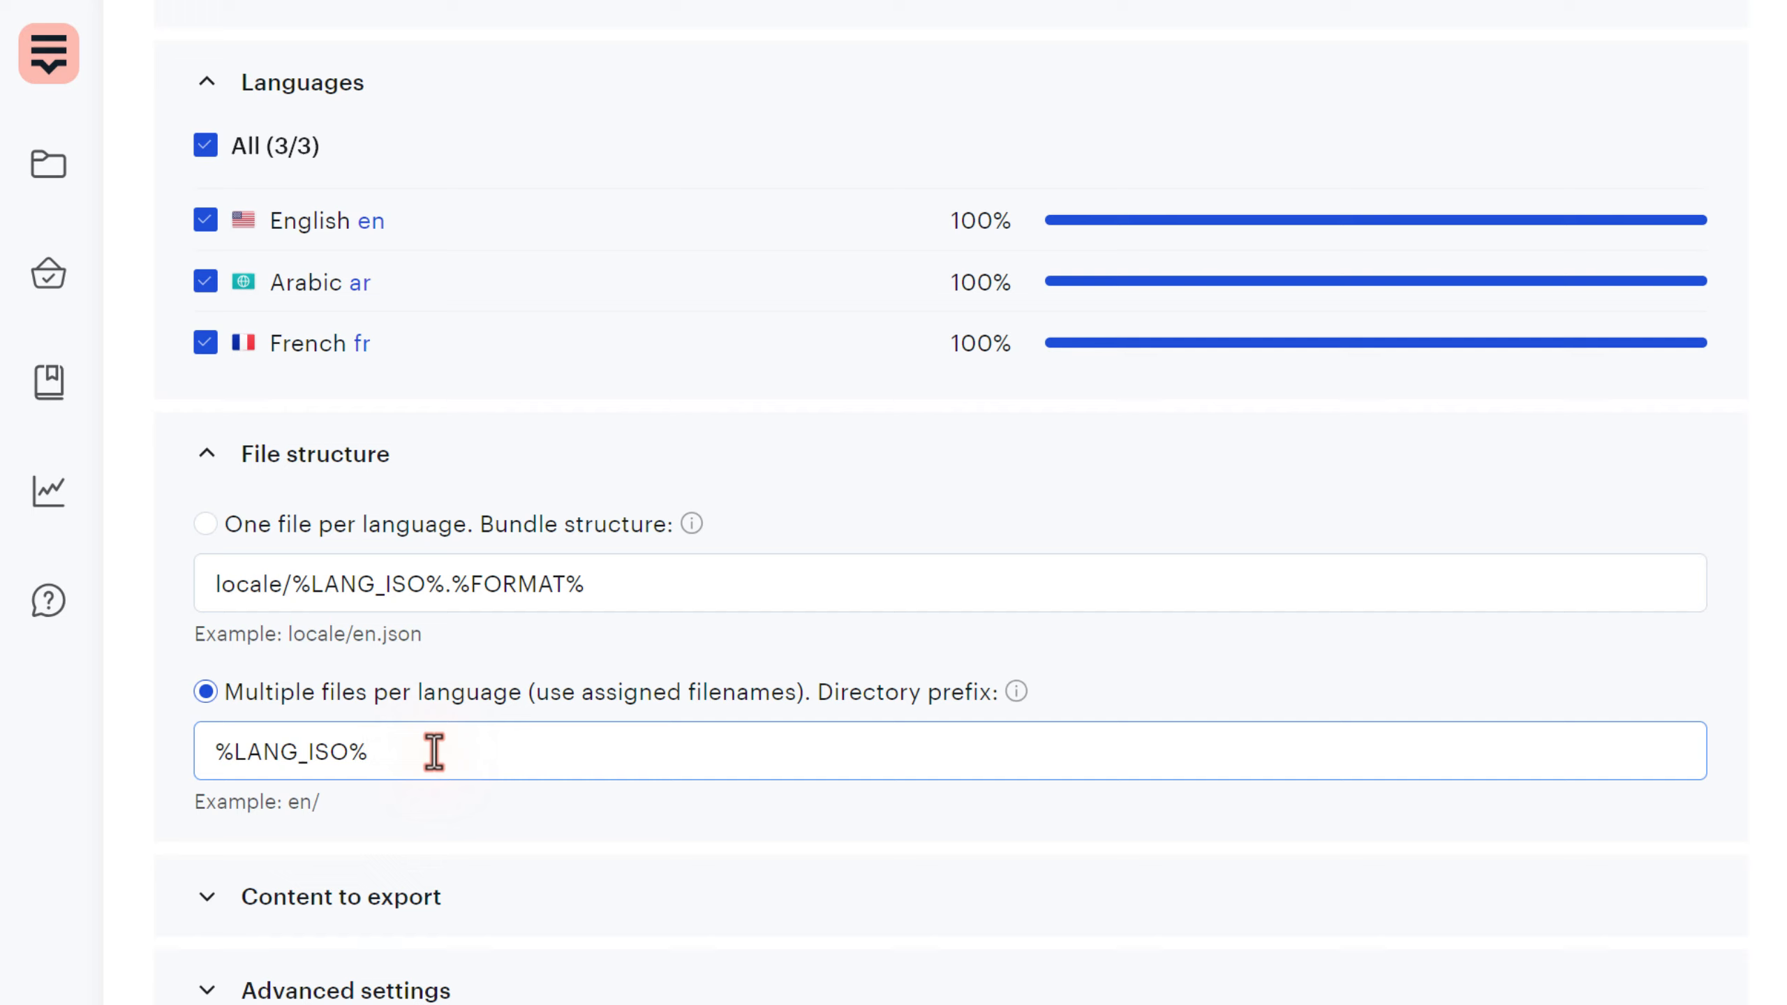
{"action": "left_click_drag", "start_coordinate": [690, 697], "coordinate": [793, 709]}
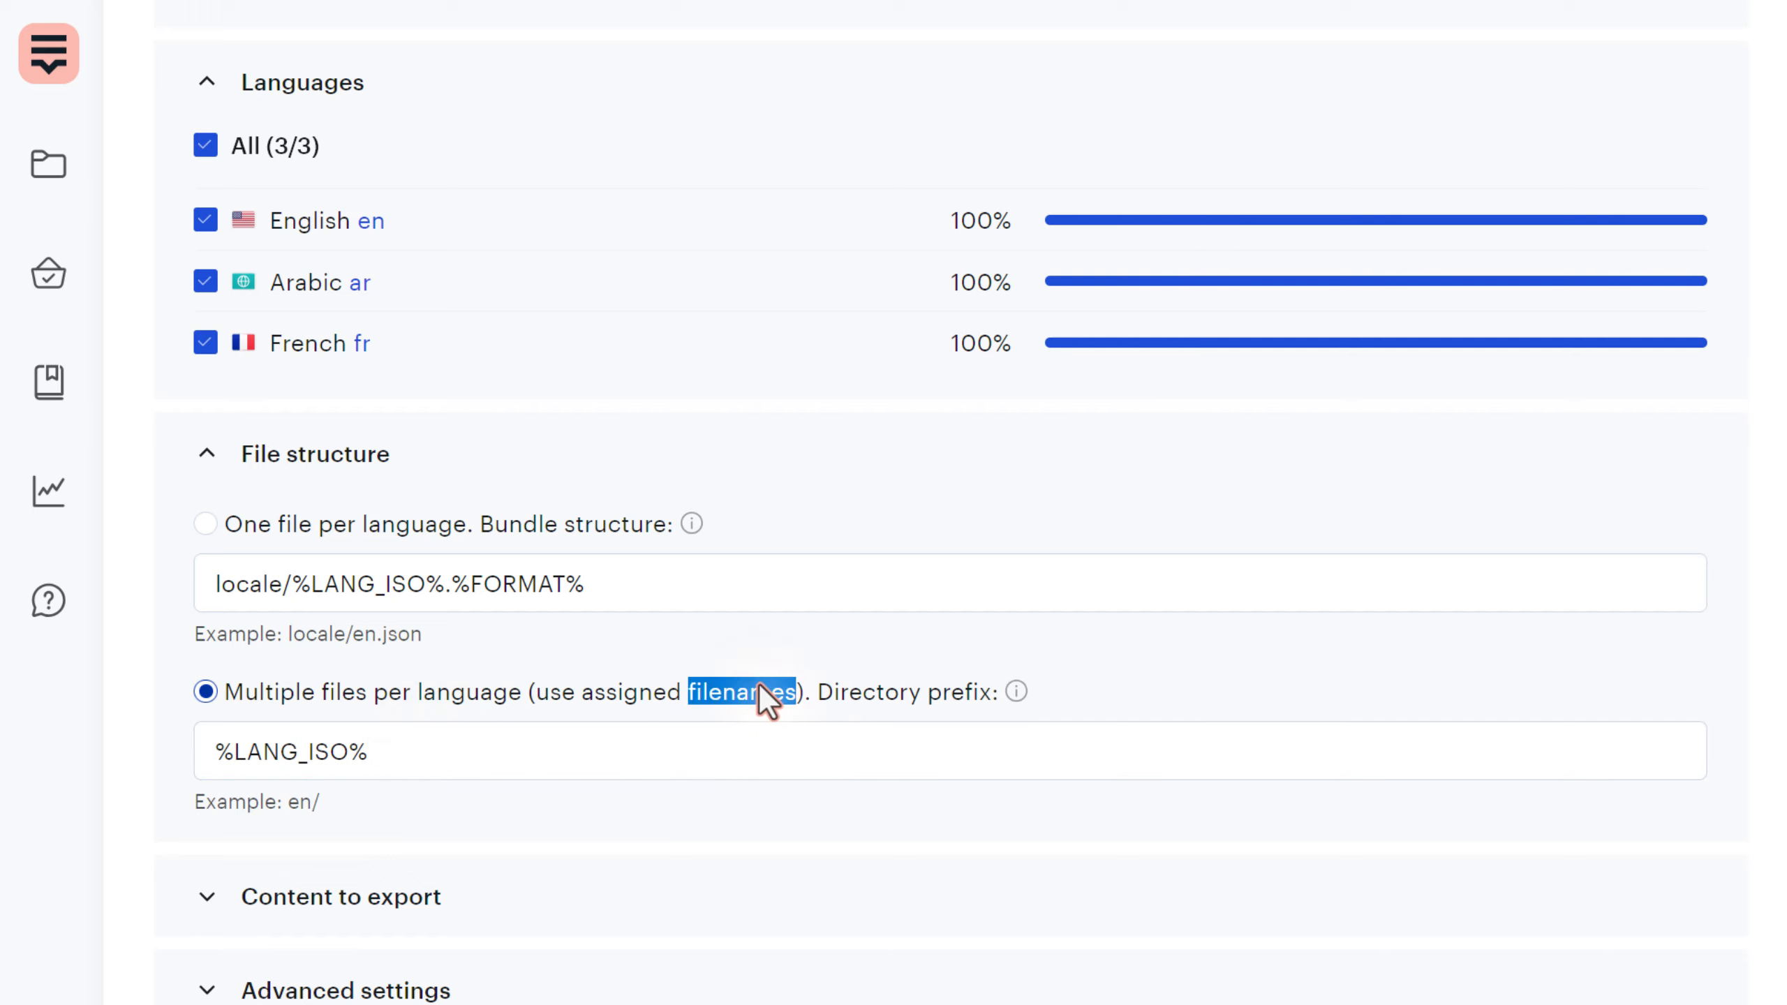
{"action": "scroll", "coordinate": [1352, 831], "scroll_direction": "up", "scroll_amount": 5}
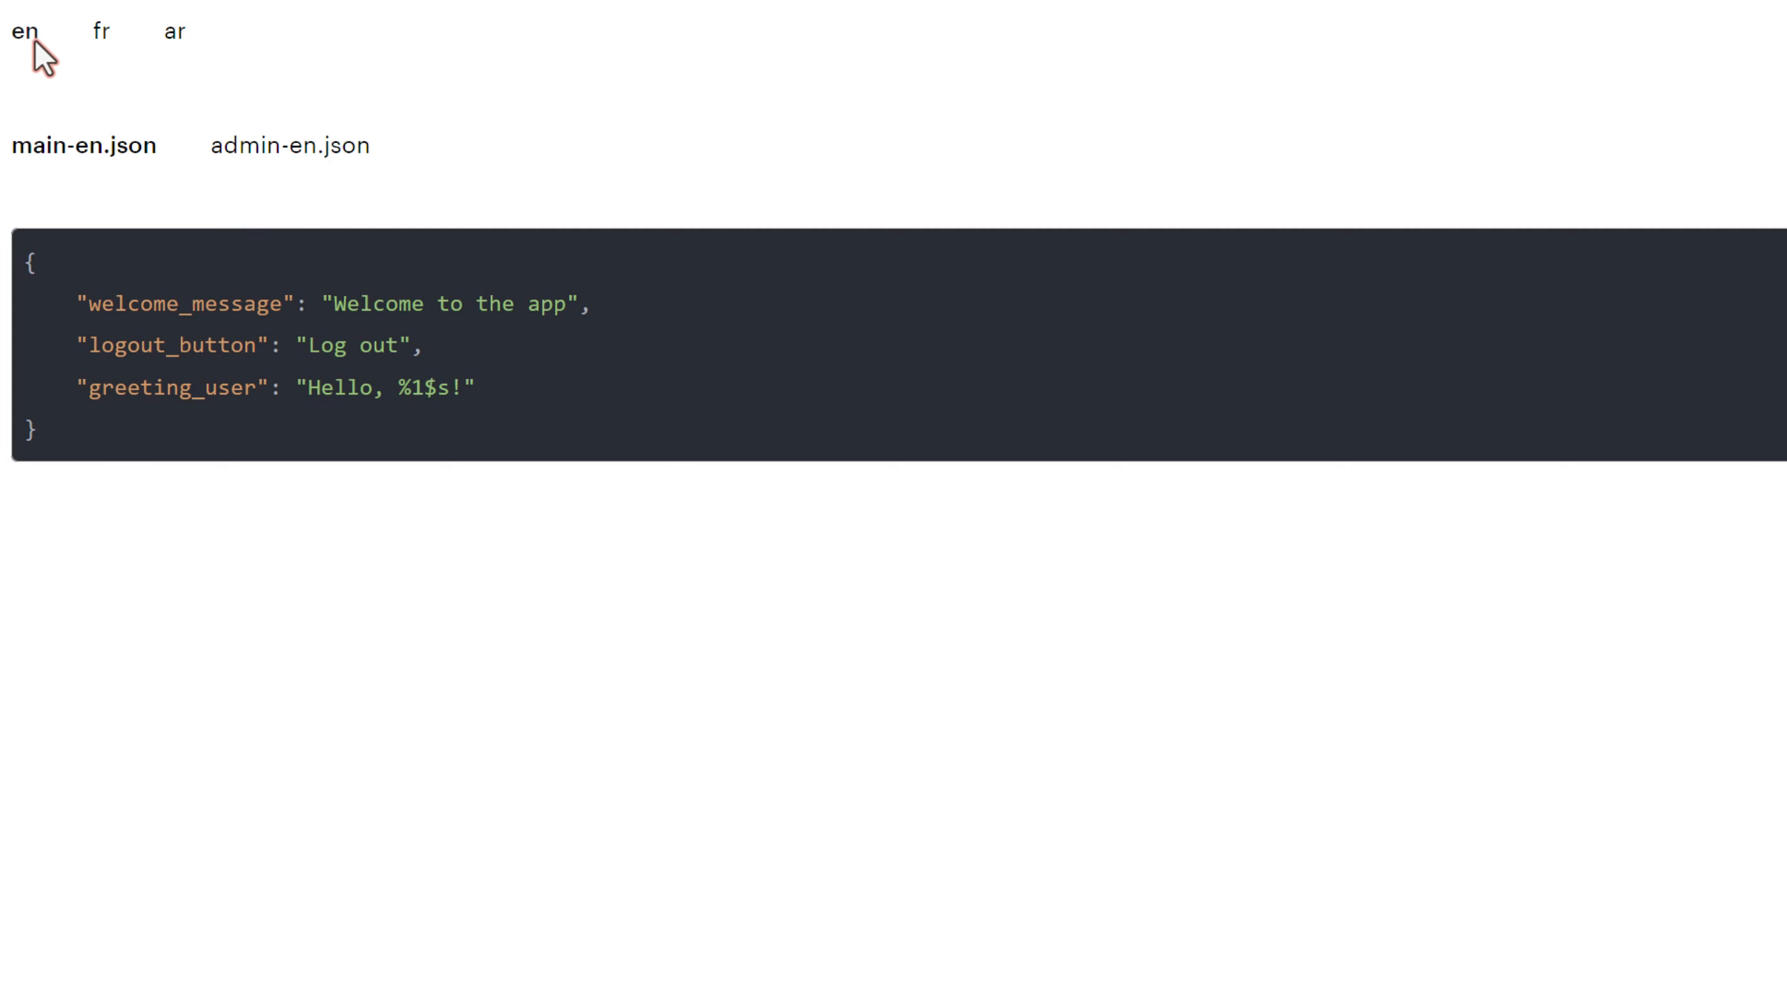
- Preview main and admin JSON files for en, fr and ar, with admin_page in the admin files
{"action": "left_click", "coordinate": [101, 34]}
{"action": "left_click", "coordinate": [173, 38]}
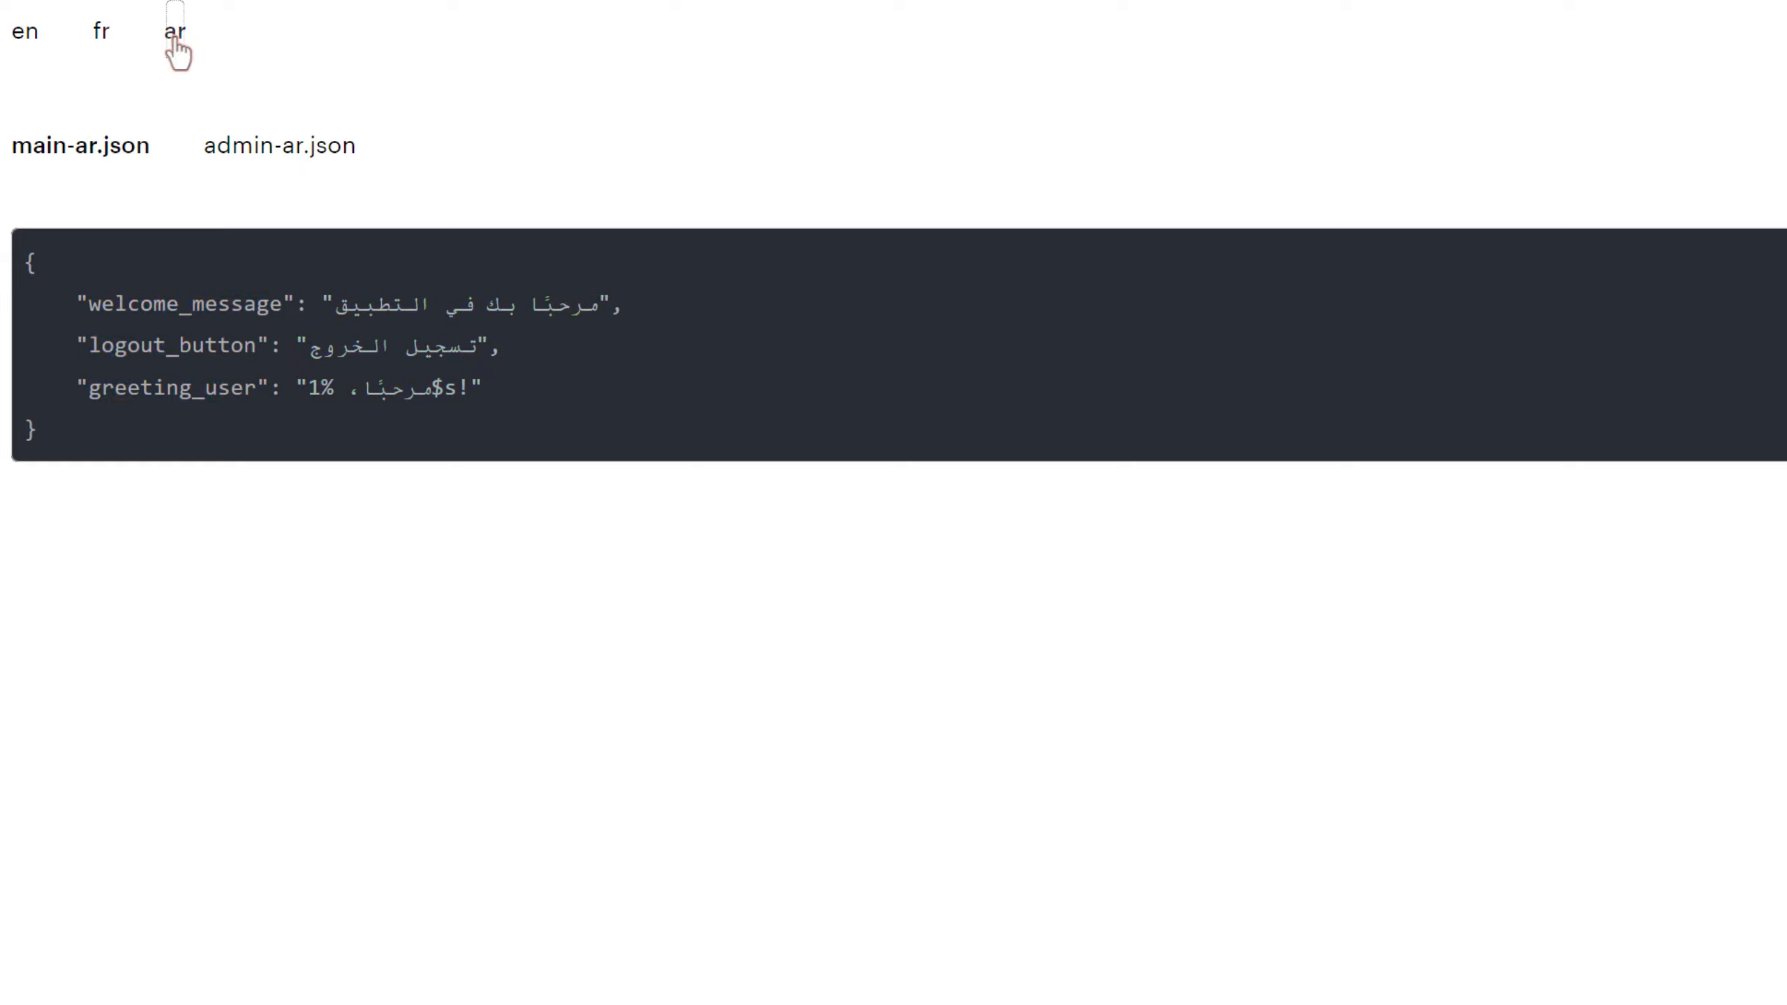
{"action": "left_click", "coordinate": [26, 34]}
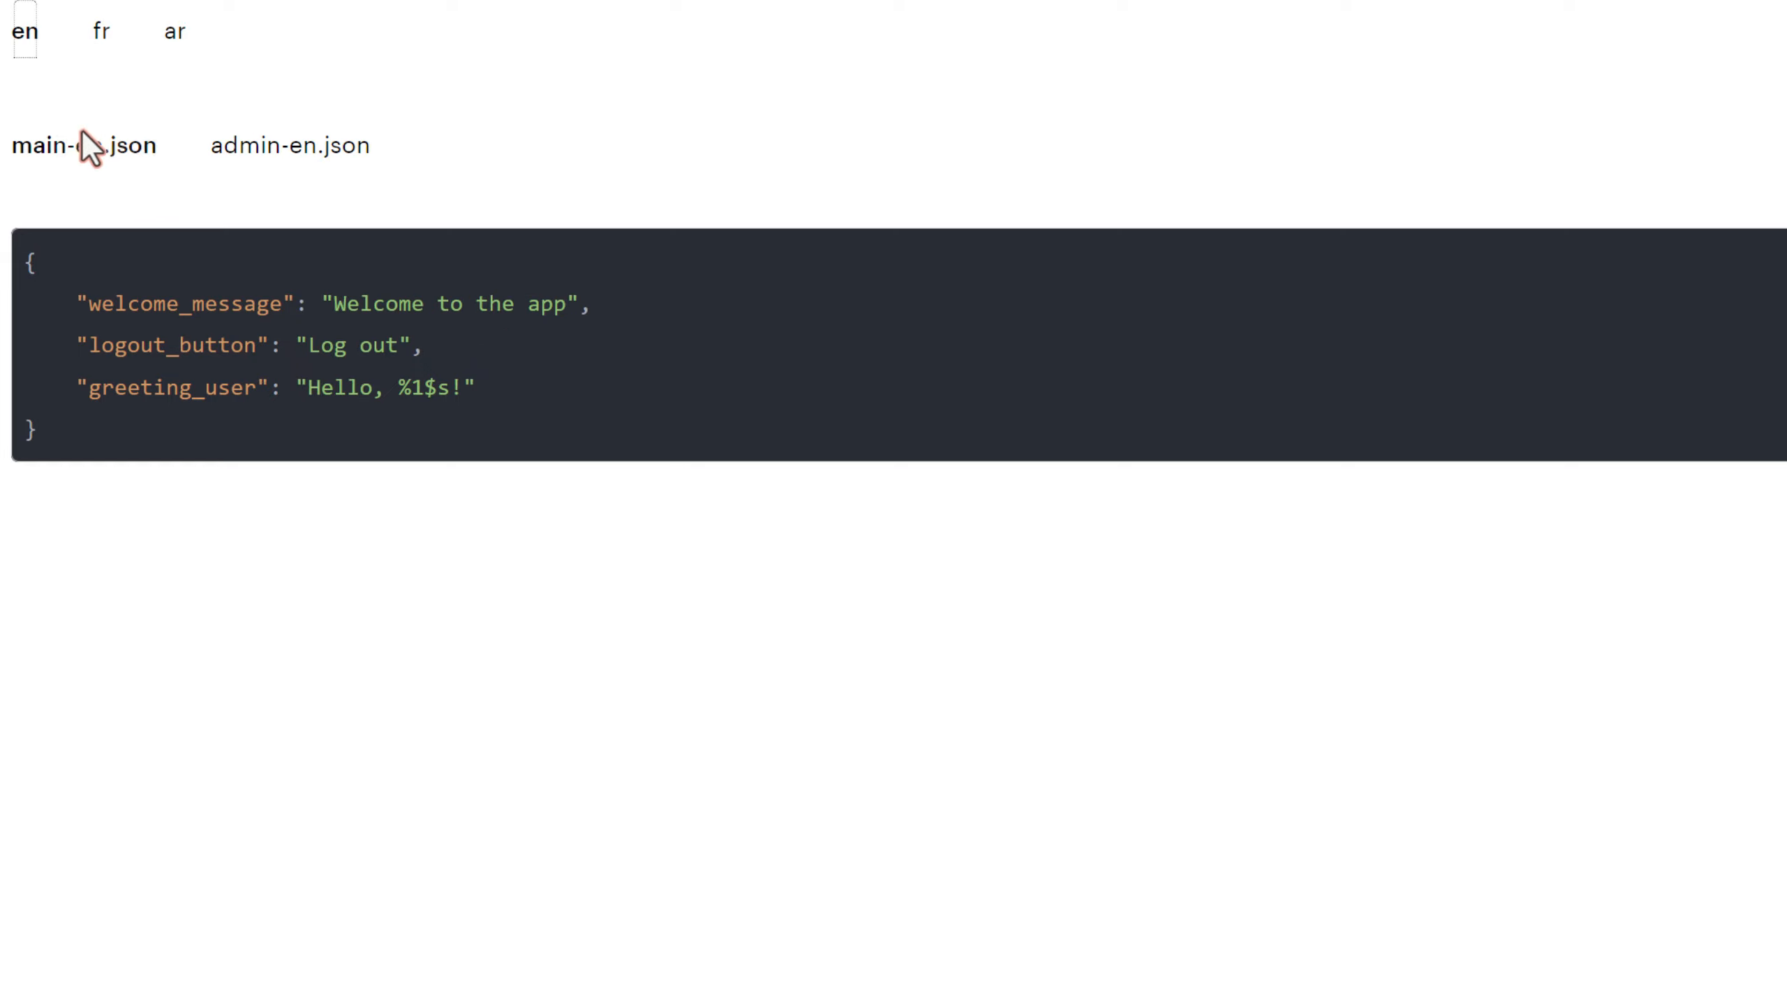
{"action": "left_click", "coordinate": [271, 151]}
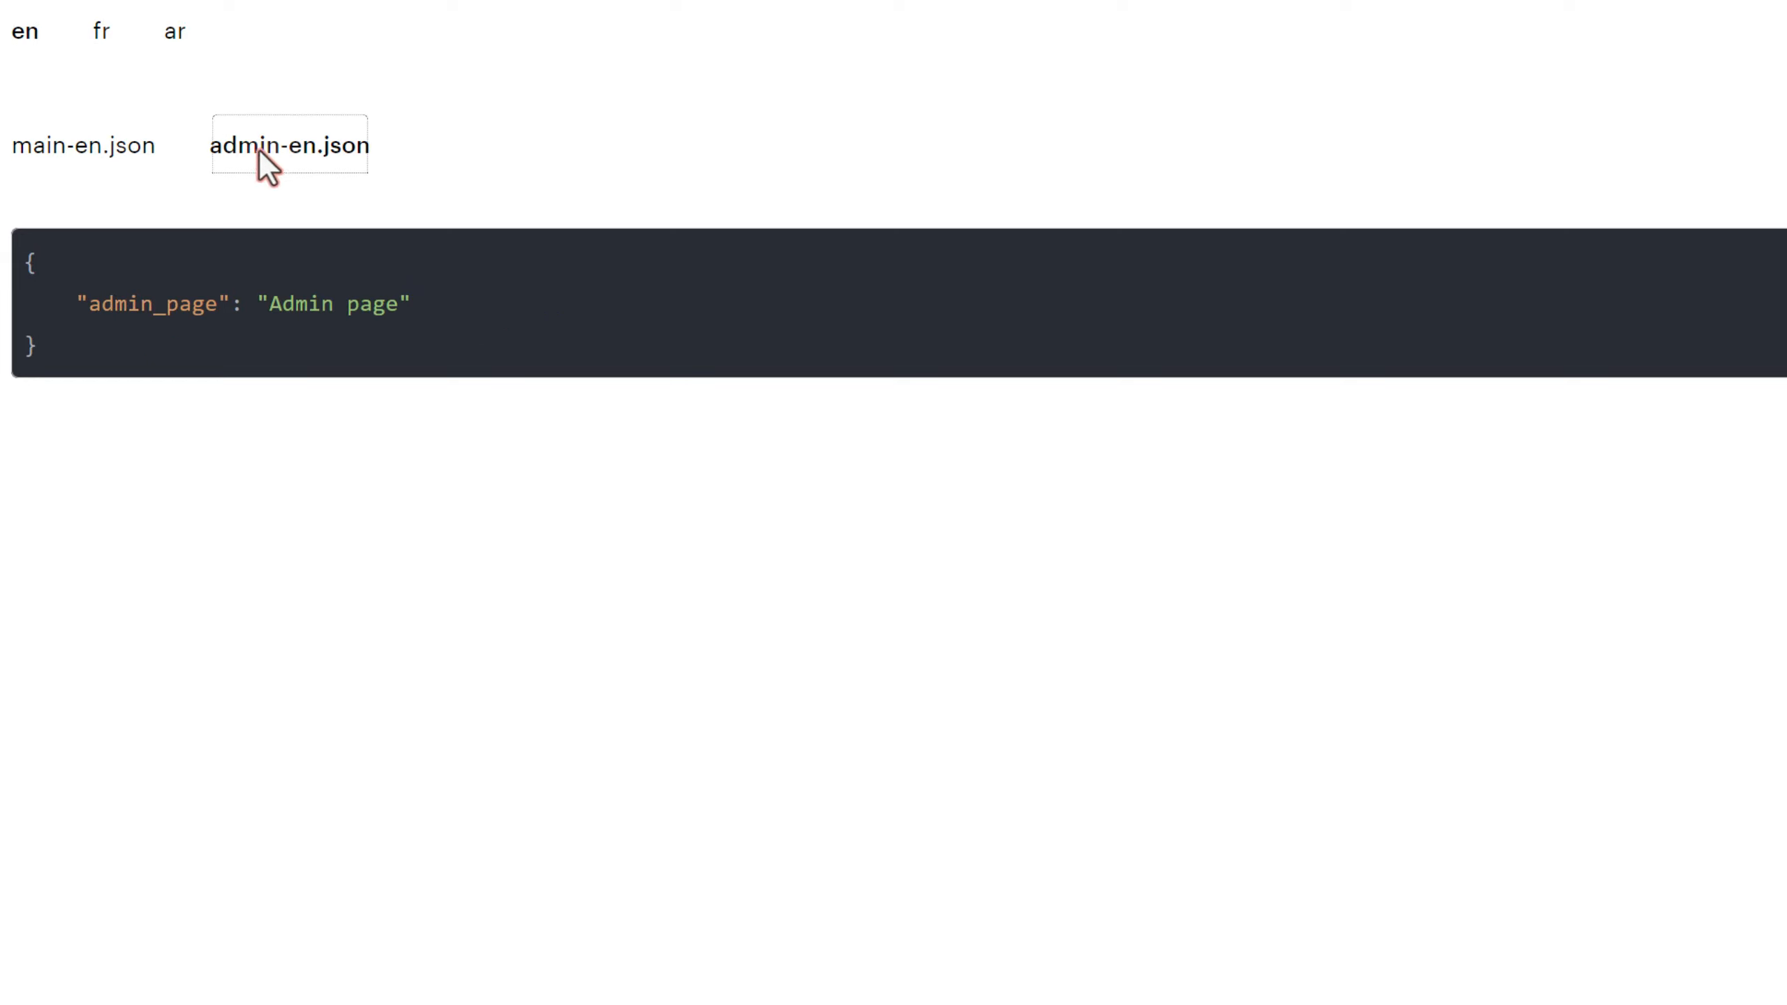
{"action": "left_click", "coordinate": [133, 152]}
{"action": "left_click", "coordinate": [109, 33]}
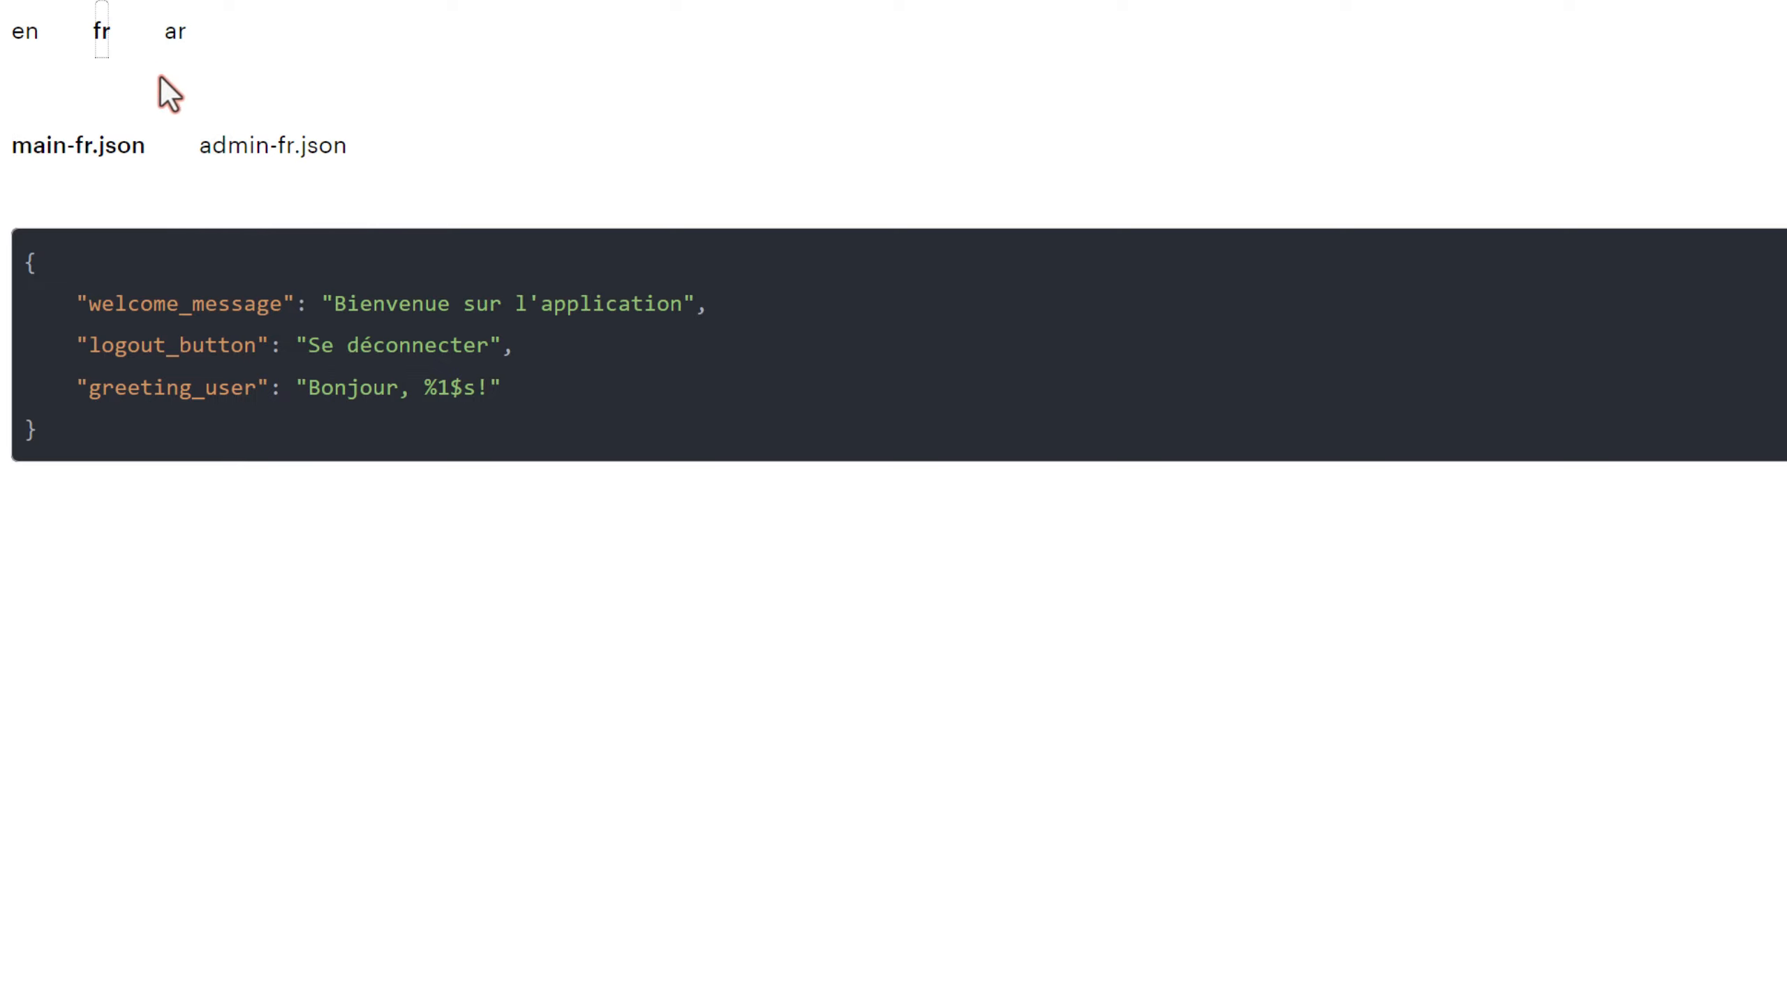
{"action": "left_click", "coordinate": [229, 148]}
{"action": "left_click", "coordinate": [123, 147]}
{"action": "left_click", "coordinate": [177, 36]}
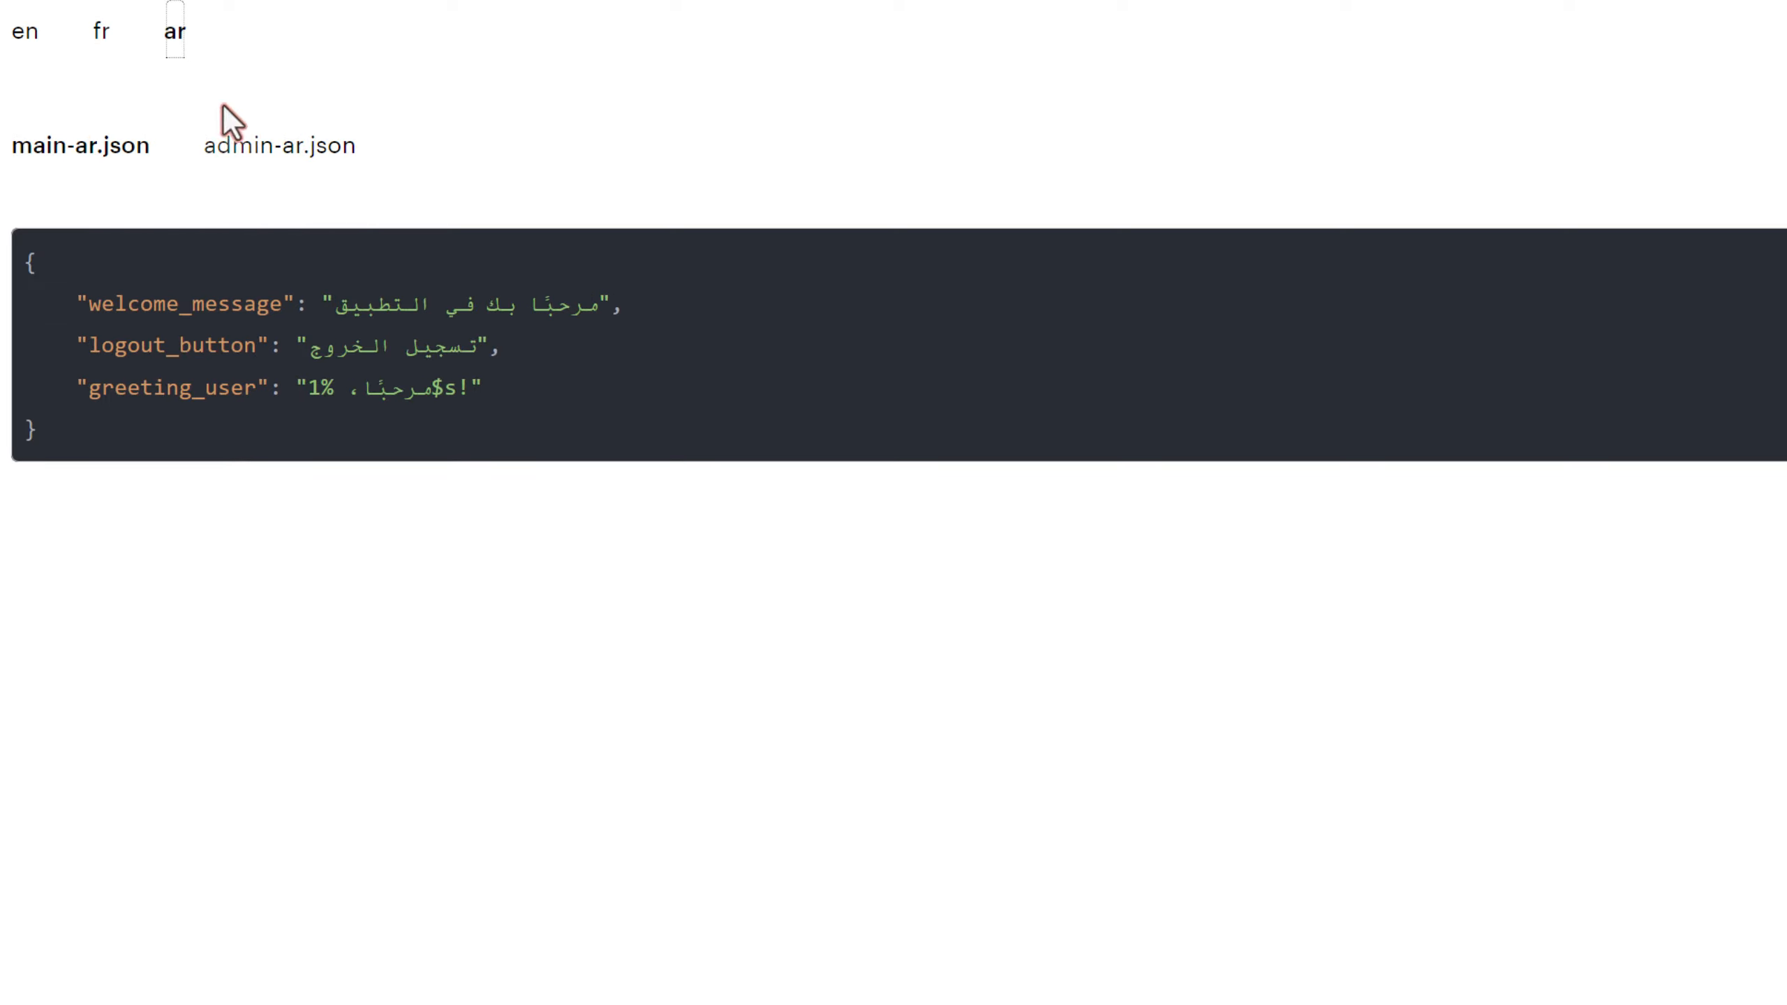
{"action": "left_click", "coordinate": [241, 145]}
{"action": "left_click", "coordinate": [127, 151]}
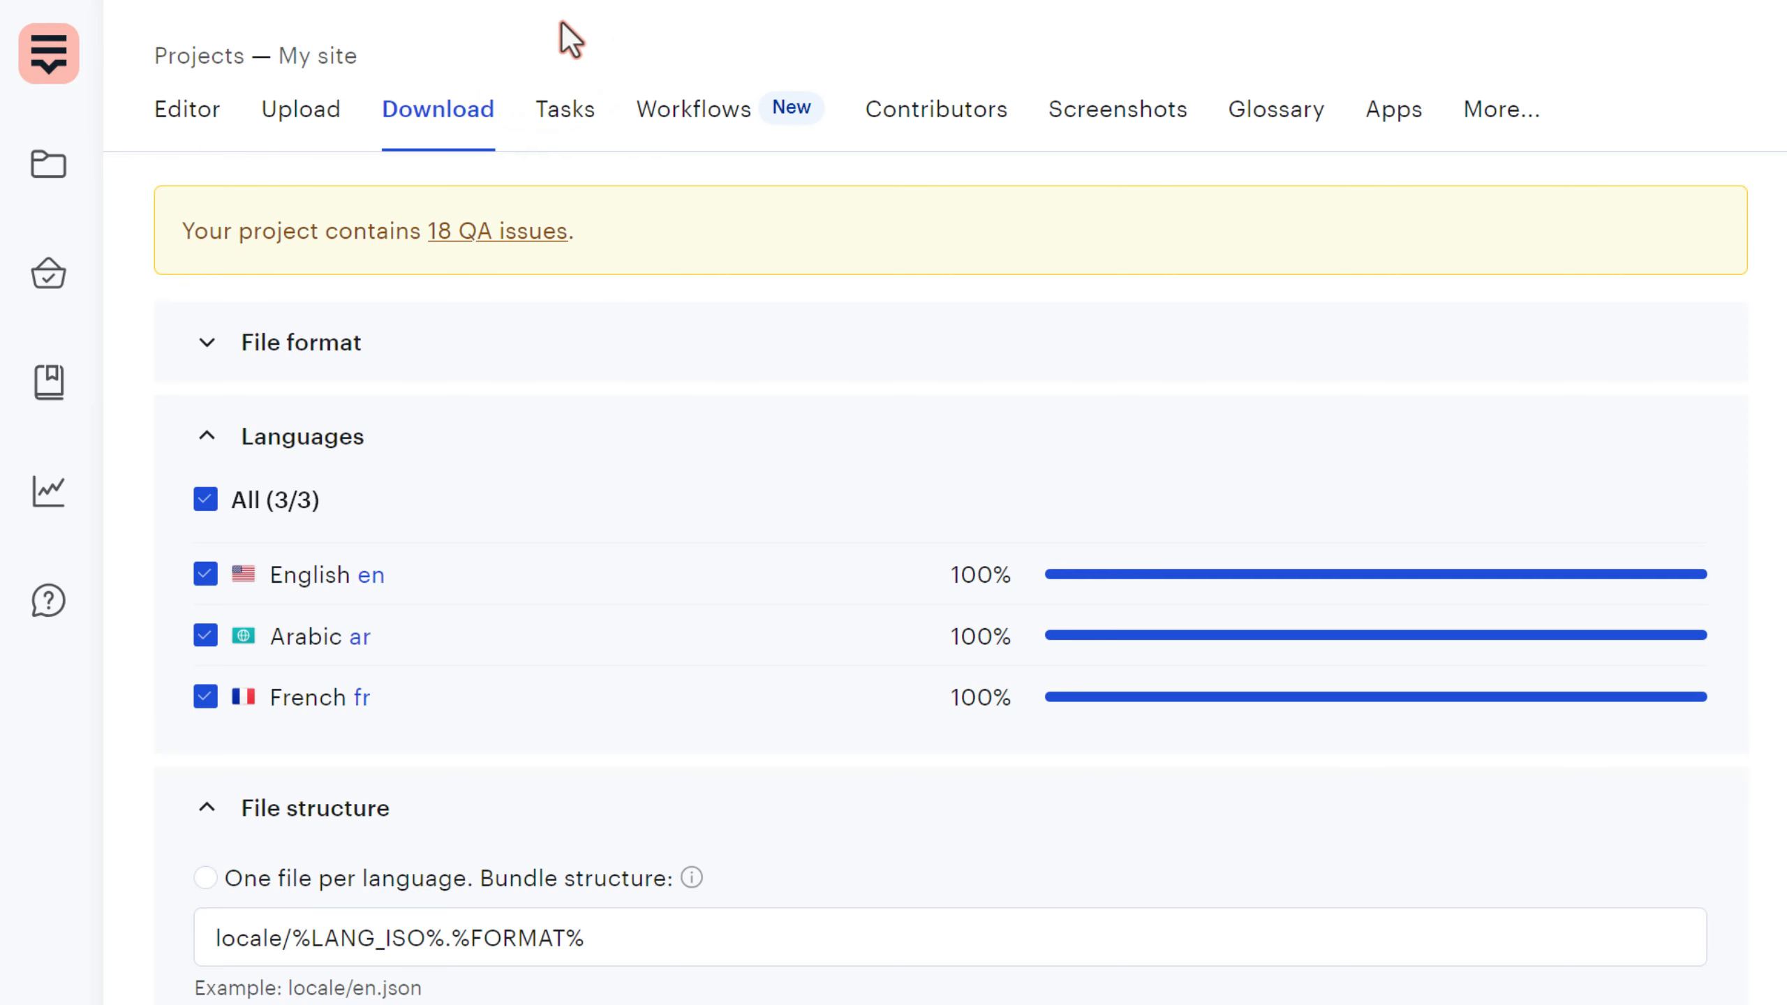
- Set greeting_user's assigned file to 'Don't assign to file on web platform' and save
{"action": "left_click", "coordinate": [206, 116]}
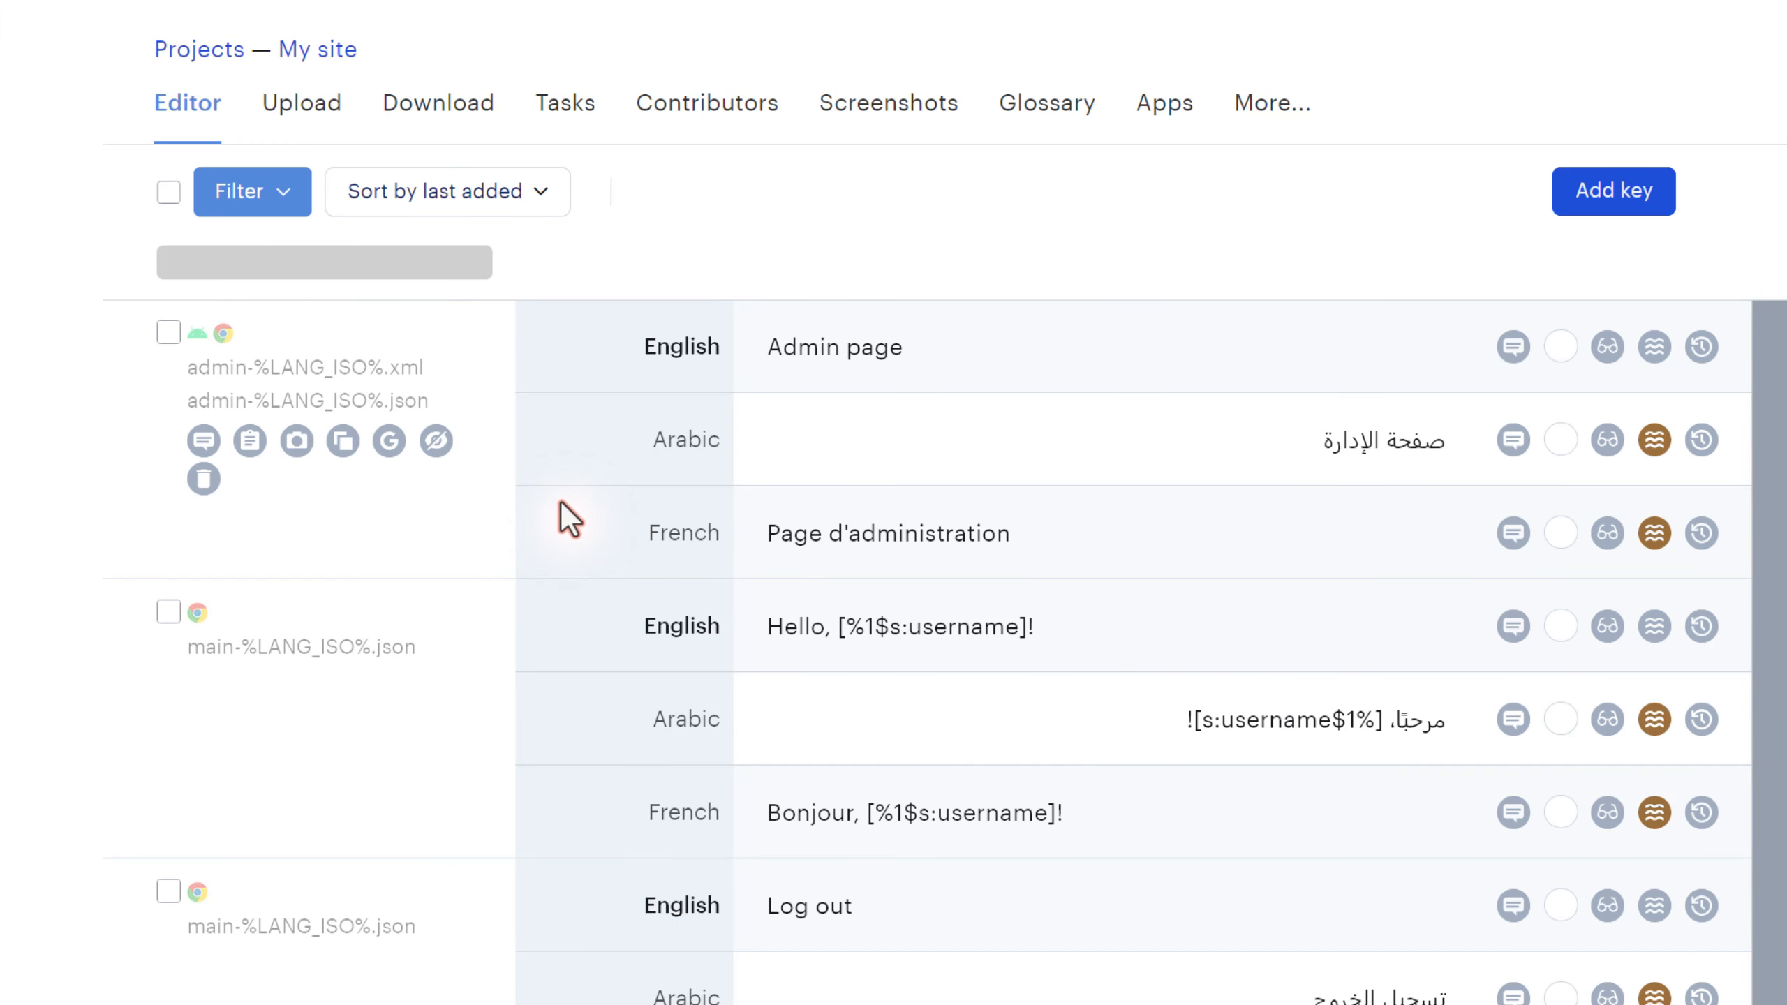
{"action": "left_click", "coordinate": [256, 627]}
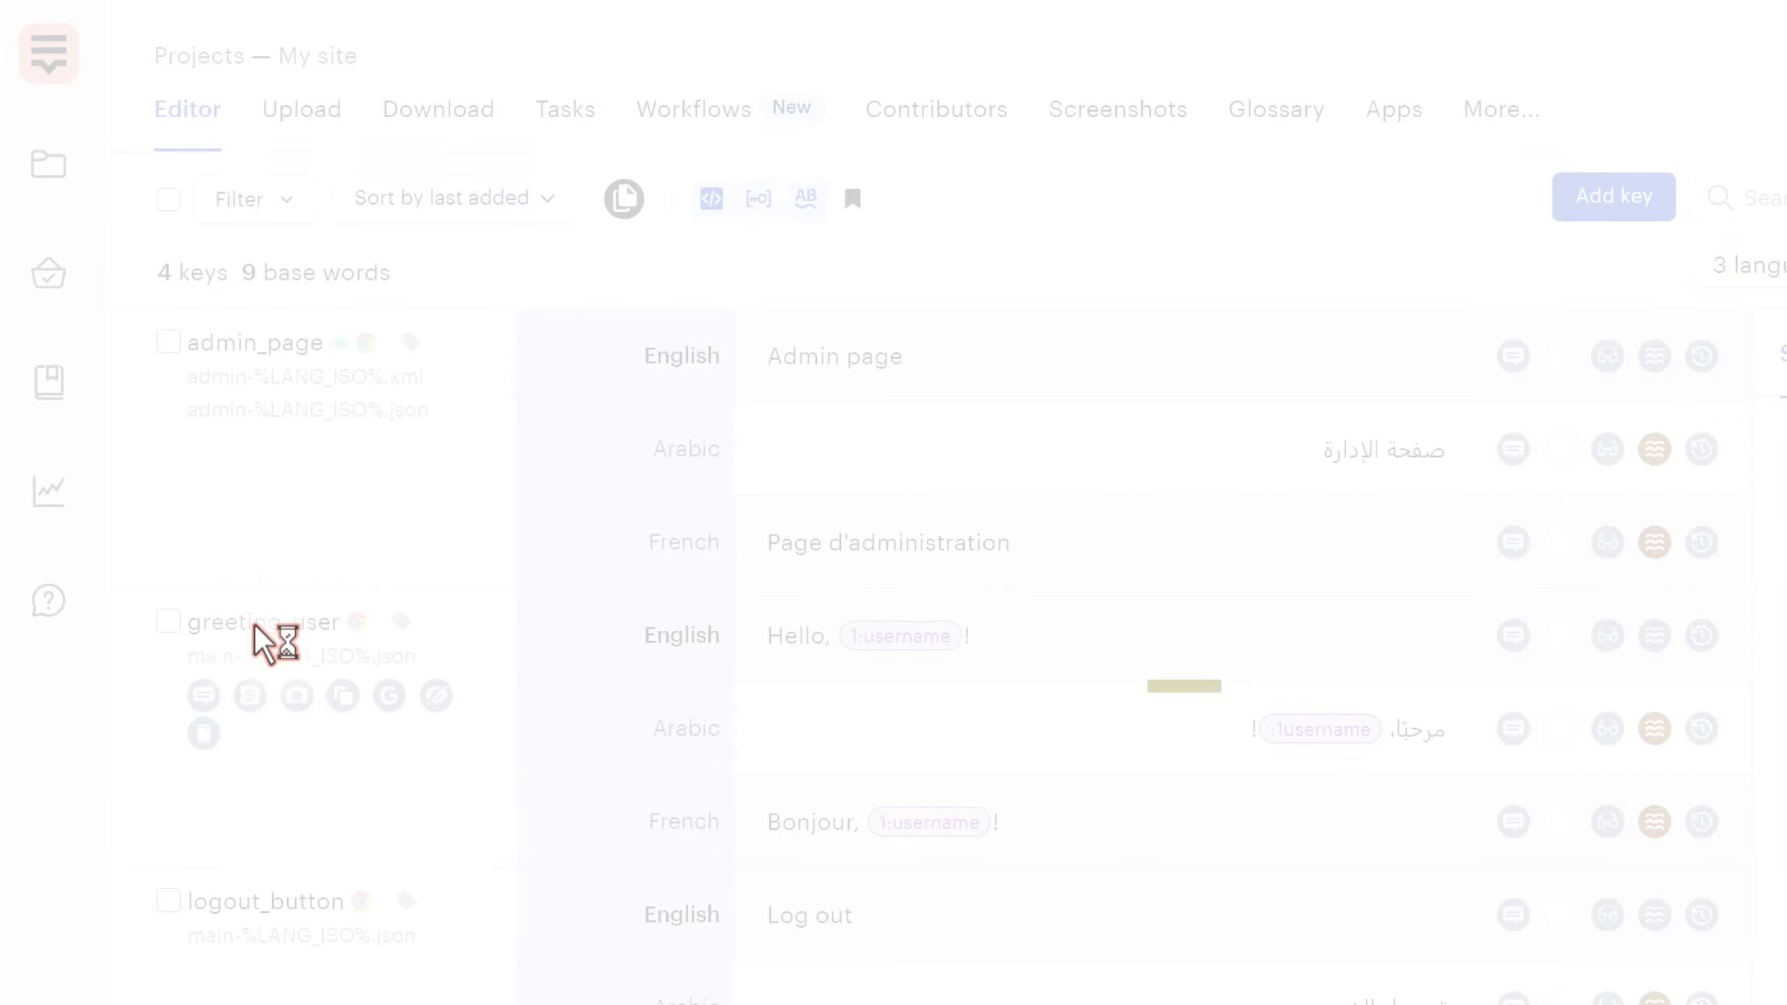
{"action": "left_click", "coordinate": [880, 218]}
{"action": "left_click", "coordinate": [937, 549]}
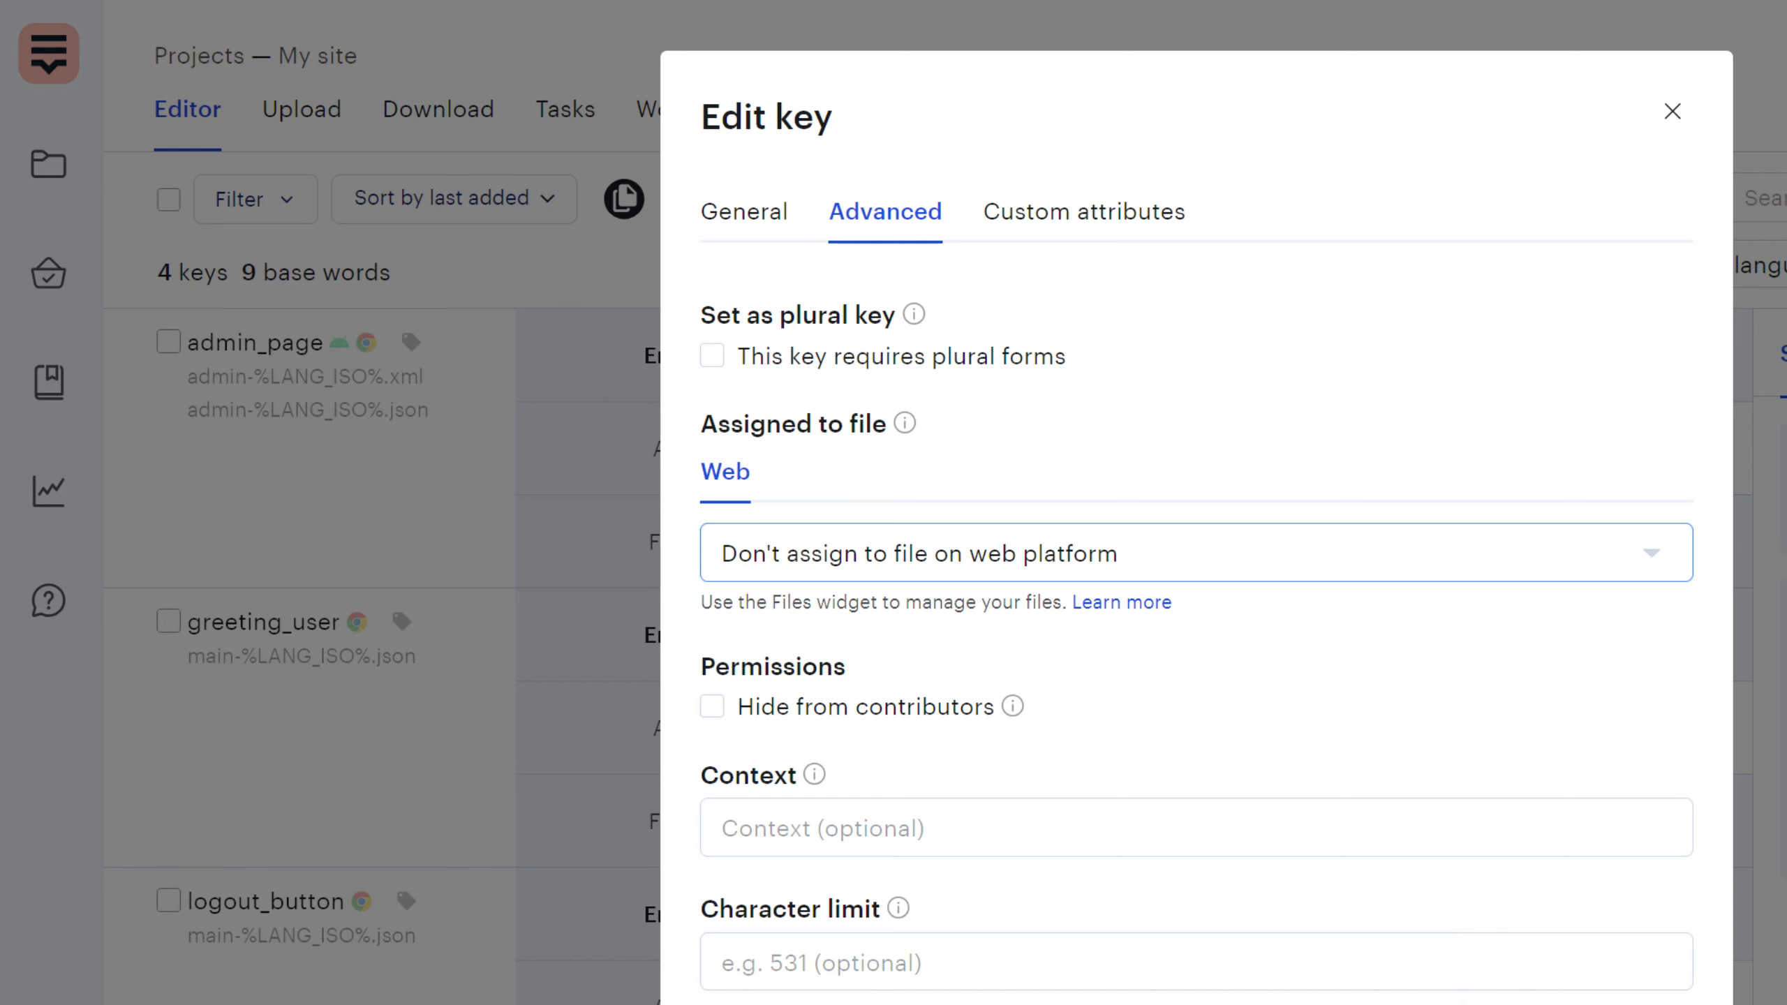
{"action": "left_click", "coordinate": [1618, 1003]}
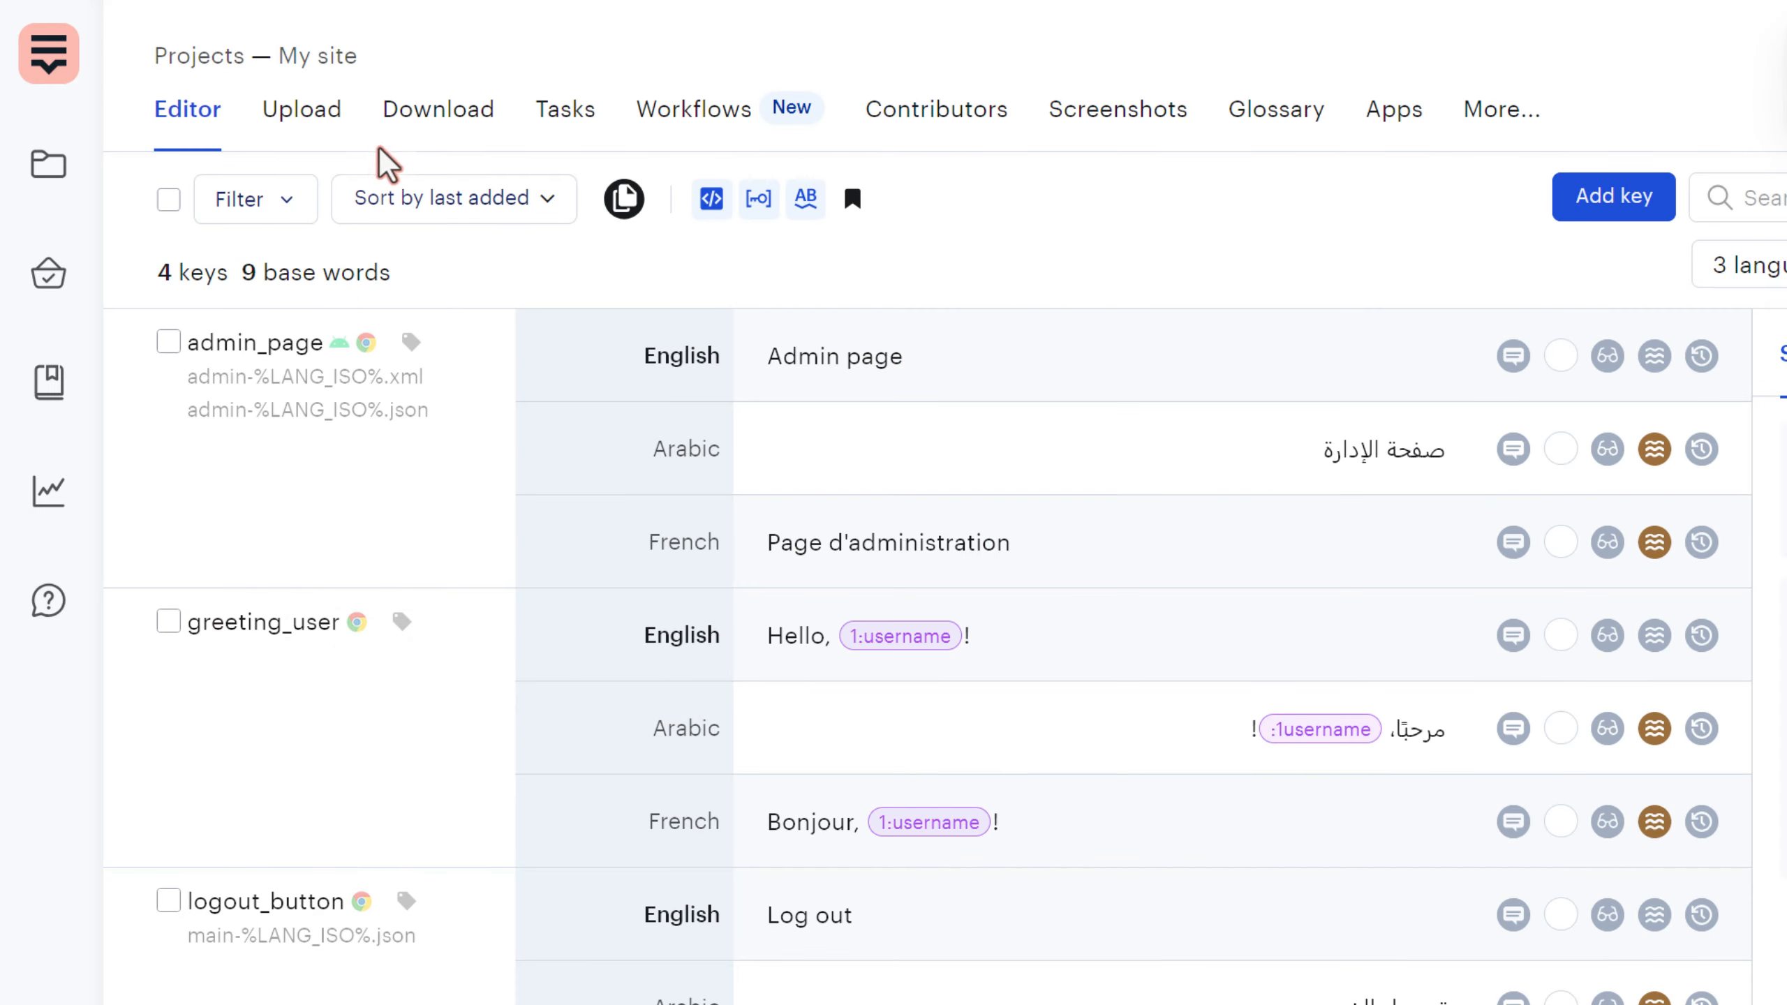
- Check the Download page's warning that the unassigned key goes to no_filename.json
{"action": "left_click", "coordinate": [415, 111]}
{"action": "double_click", "coordinate": [570, 842]}
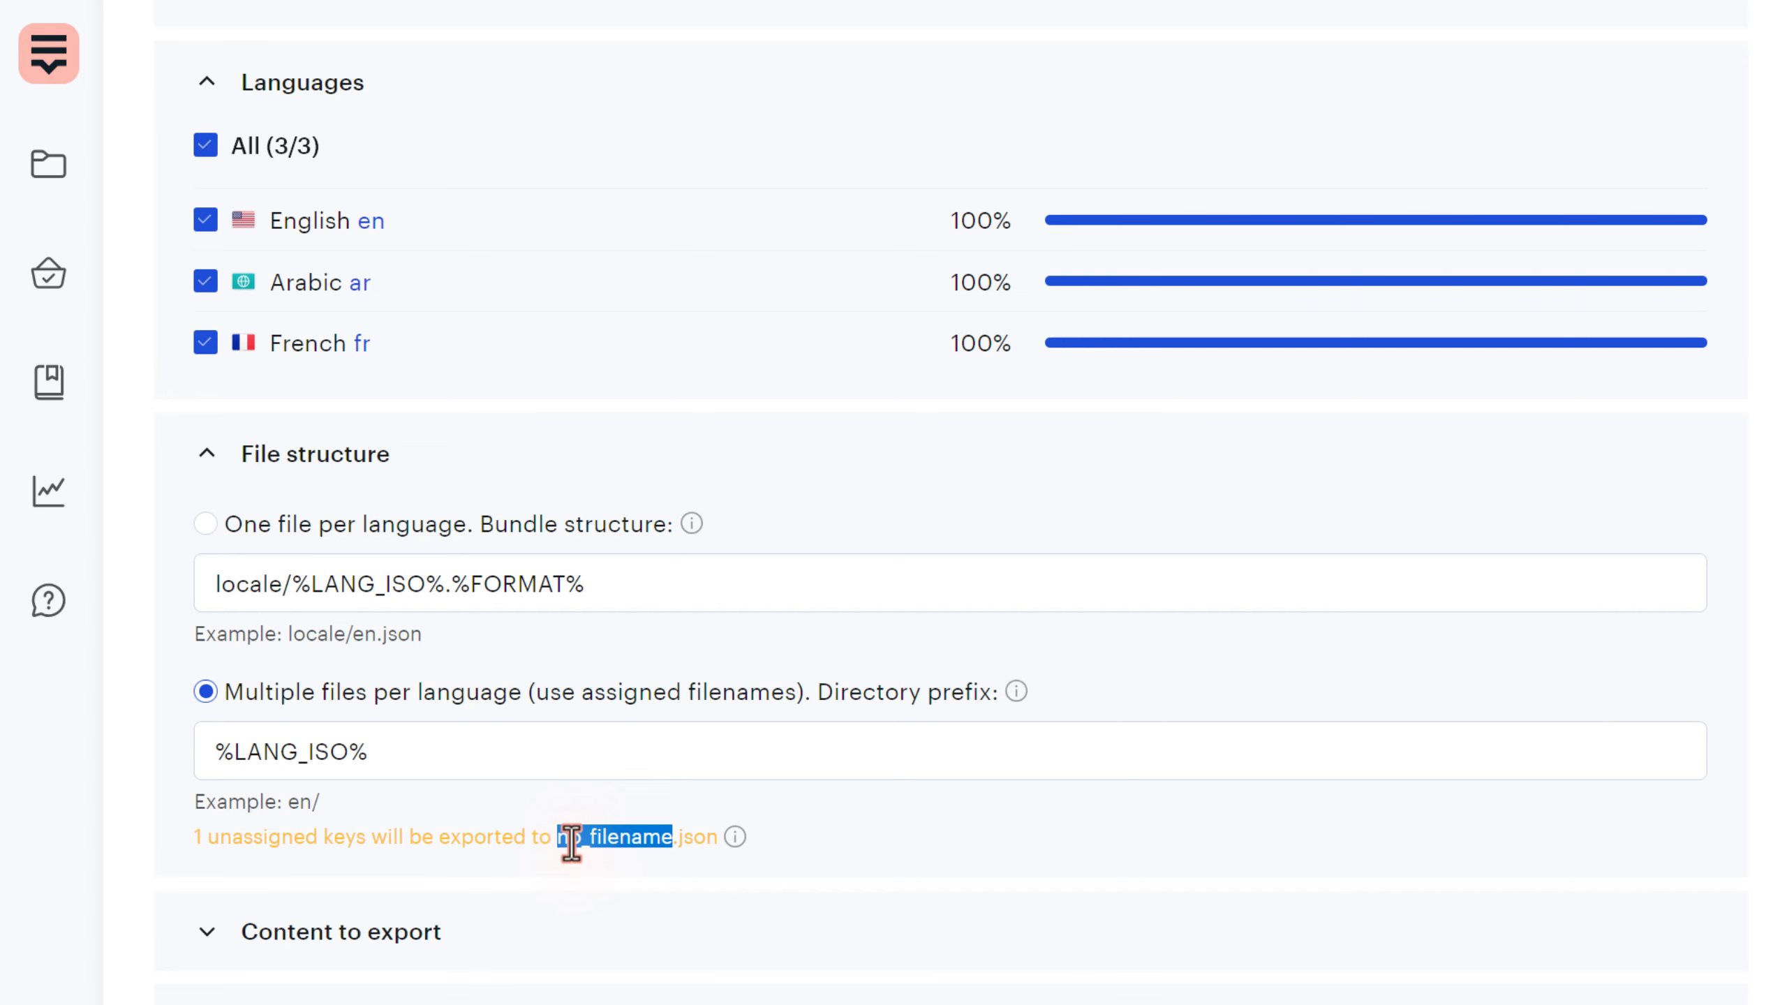
{"action": "left_click", "coordinate": [584, 882]}
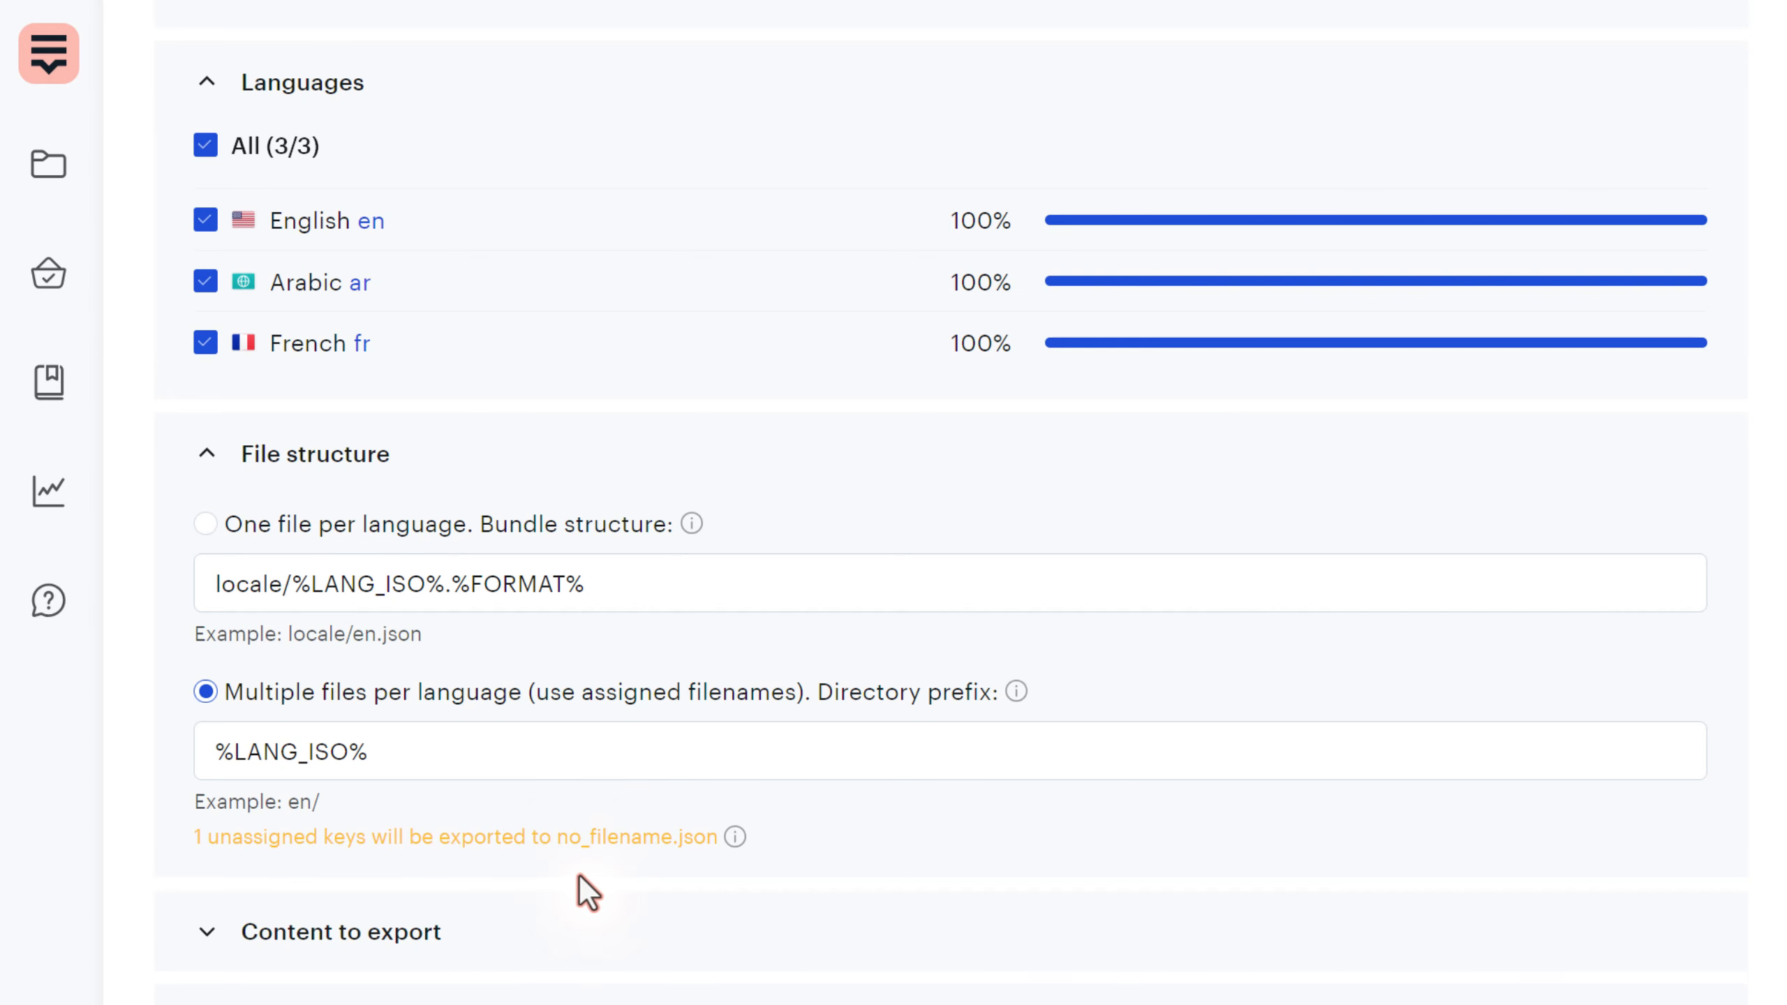
- Confirm the preview's no_filename.json contains only the greeting_user key
{"action": "left_click_drag", "start_coordinate": [558, 838], "coordinate": [668, 837]}
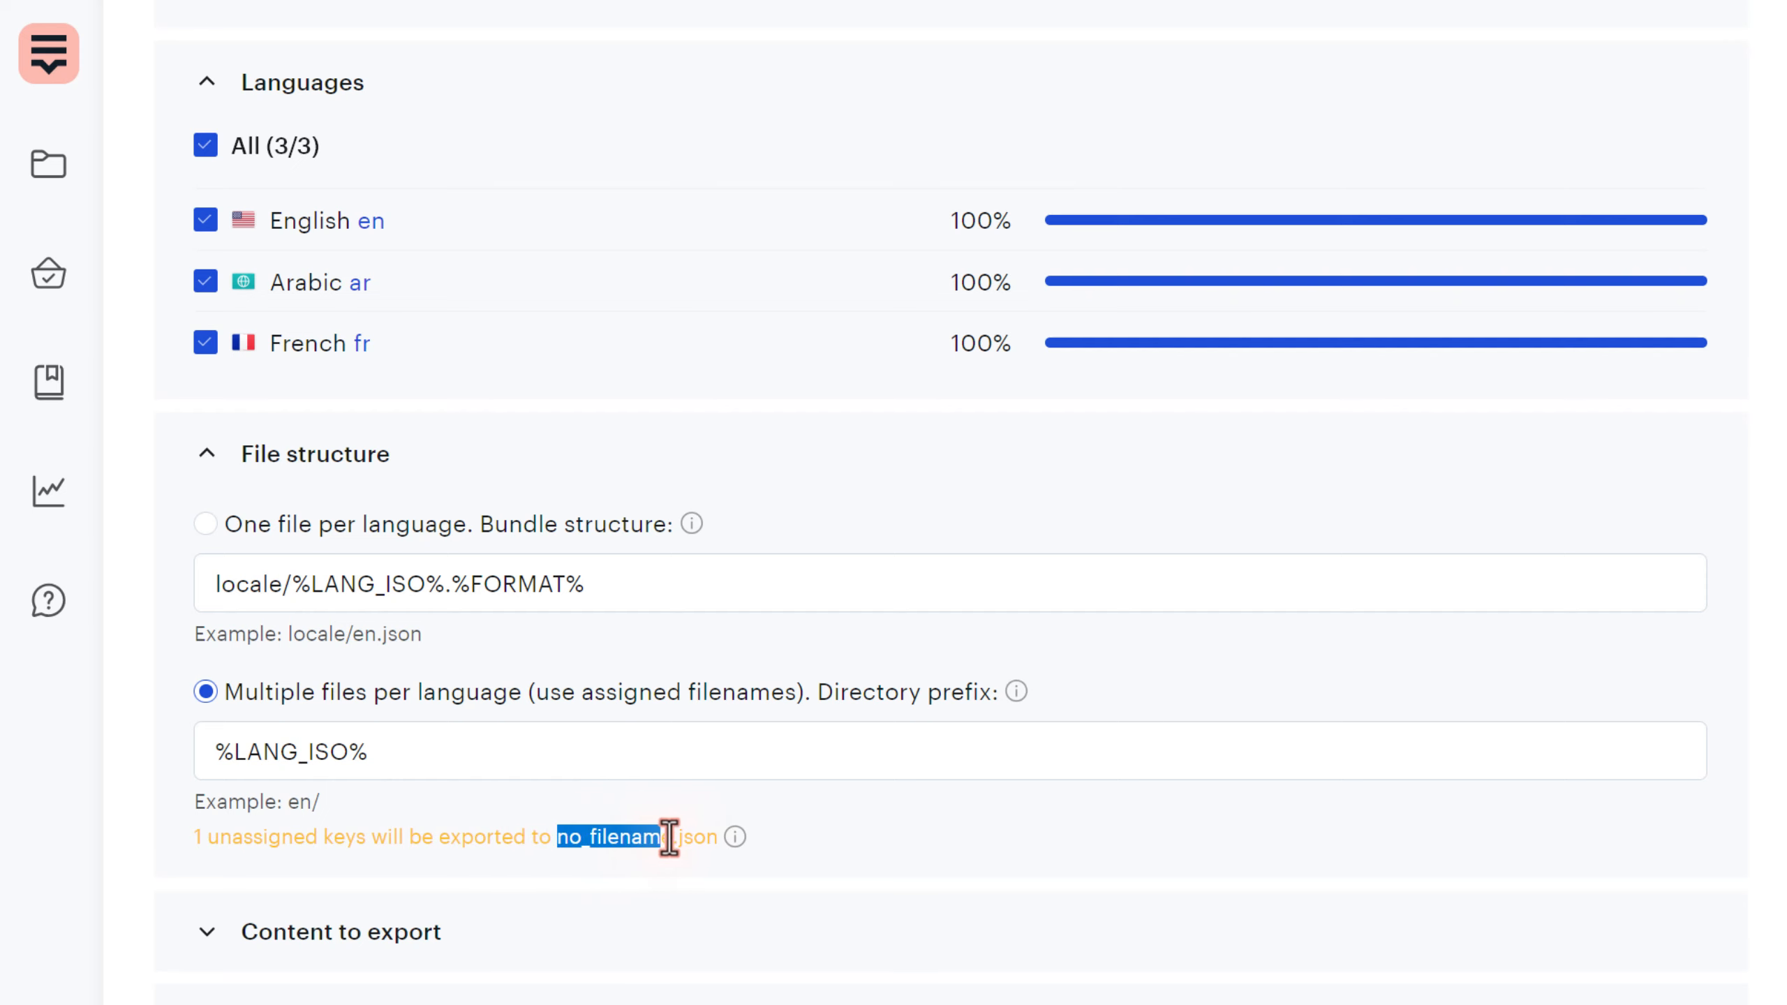
{"action": "left_click", "coordinate": [665, 847]}
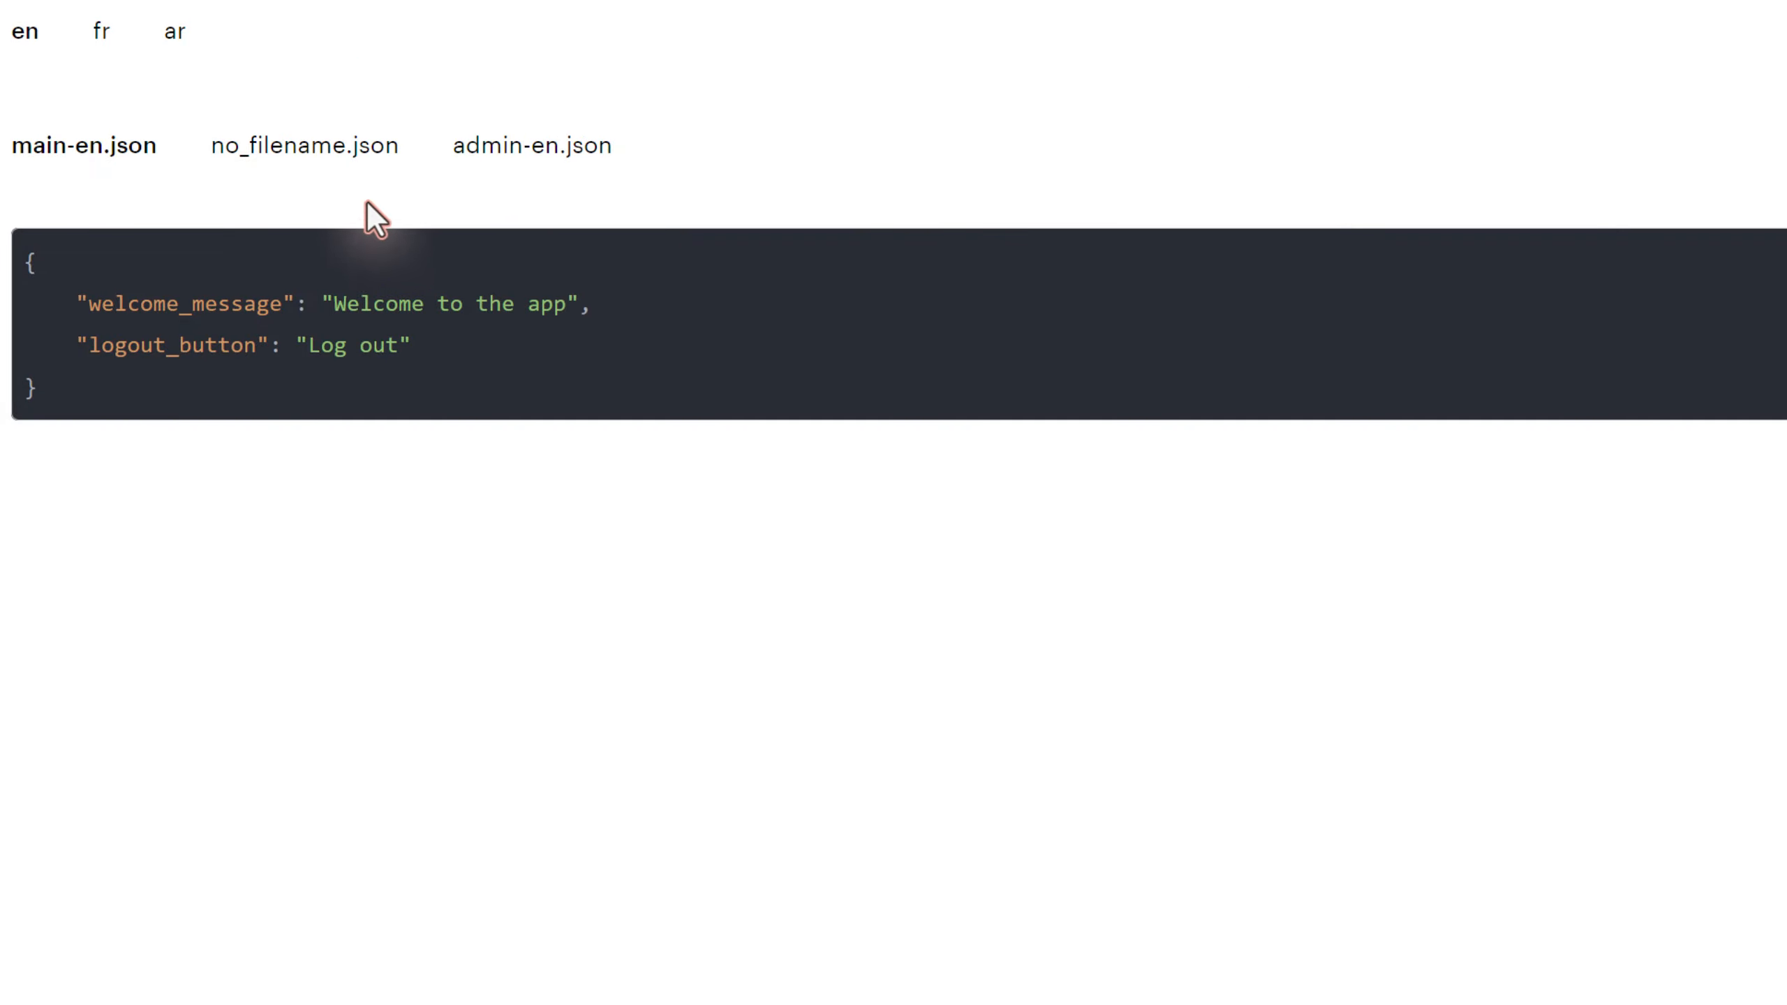
{"action": "left_click", "coordinate": [339, 169]}
{"action": "left_click_drag", "start_coordinate": [199, 339], "coordinate": [69, 273]}
{"action": "left_click", "coordinate": [141, 349]}
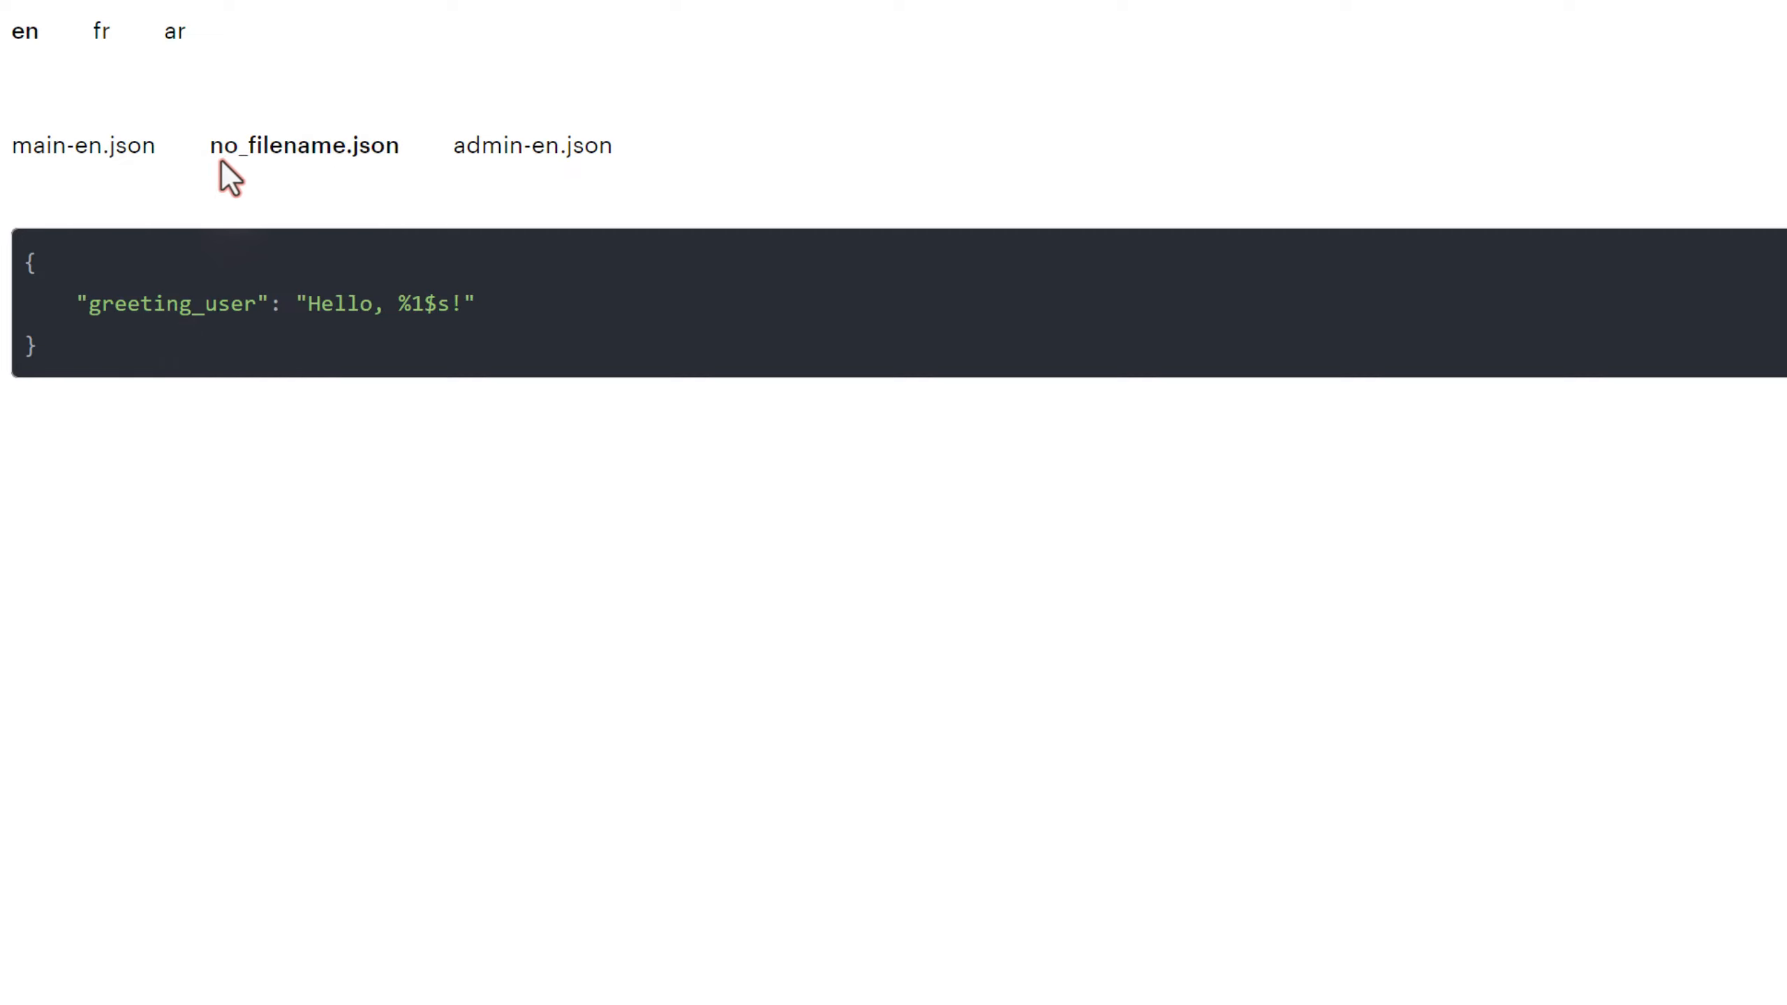
{"action": "left_click_drag", "start_coordinate": [219, 153], "coordinate": [268, 103]}
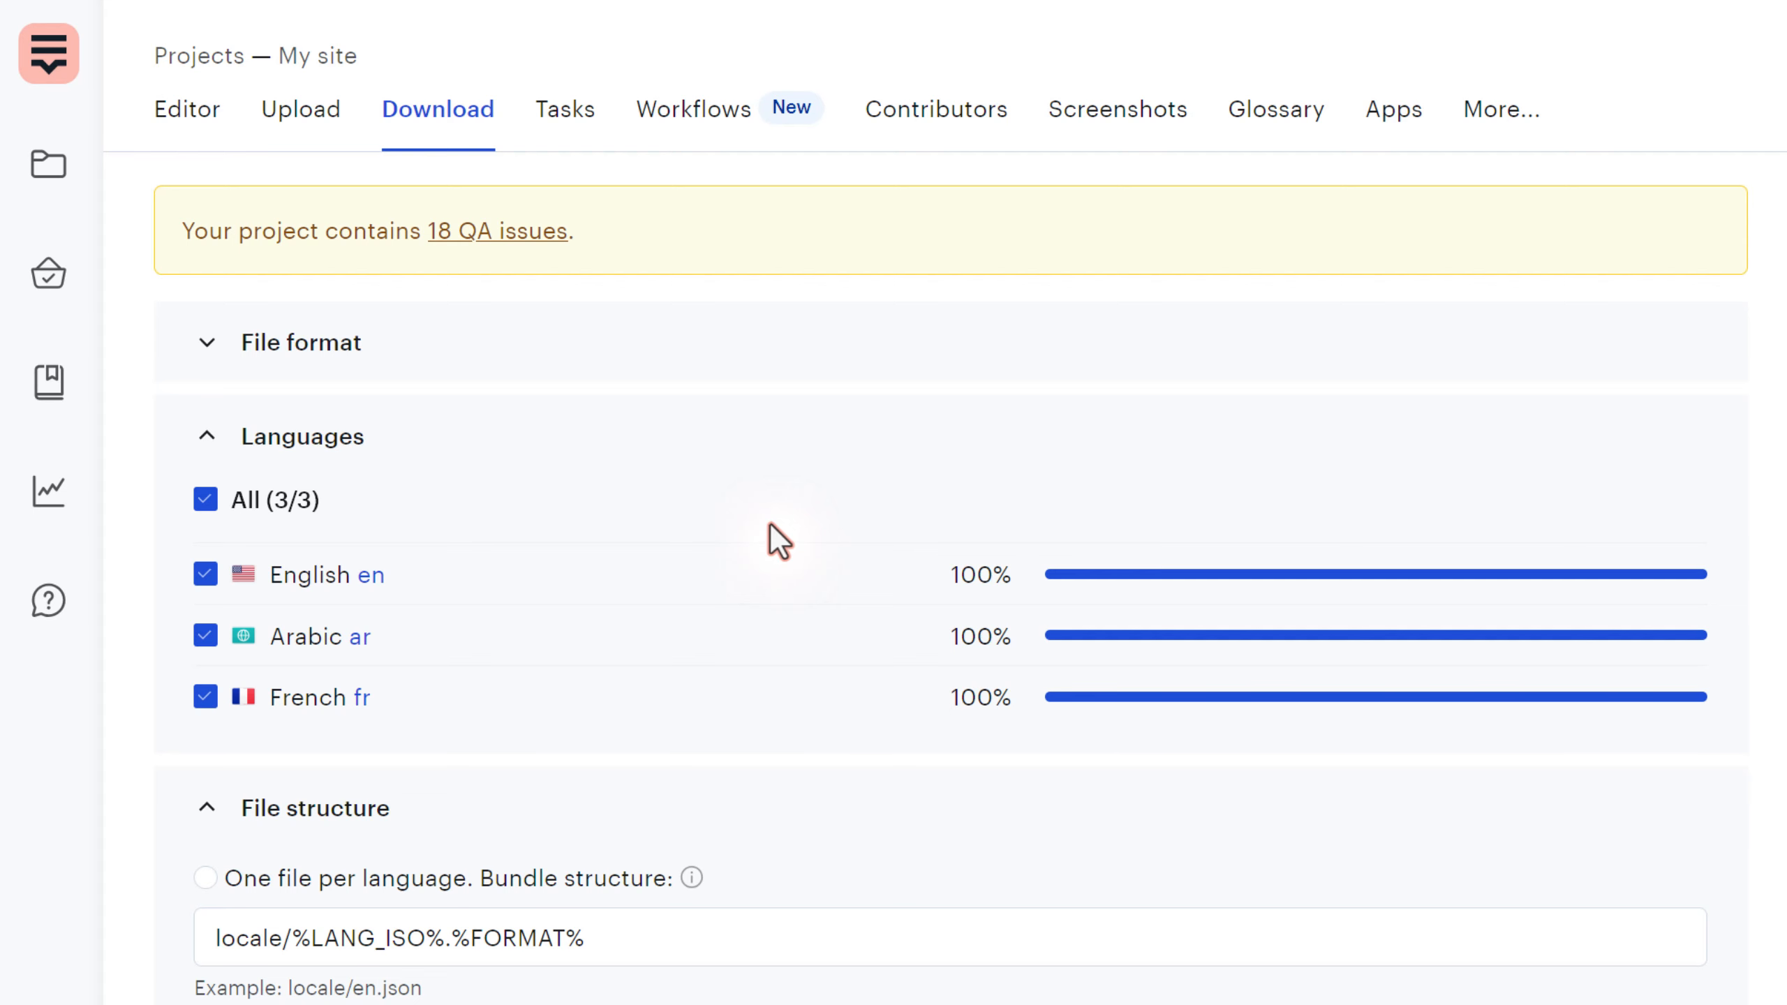
- Collapse File structure and expand Content to export, showing All data with no filters
{"action": "scroll", "coordinate": [772, 527], "scroll_direction": "down", "scroll_amount": 5}
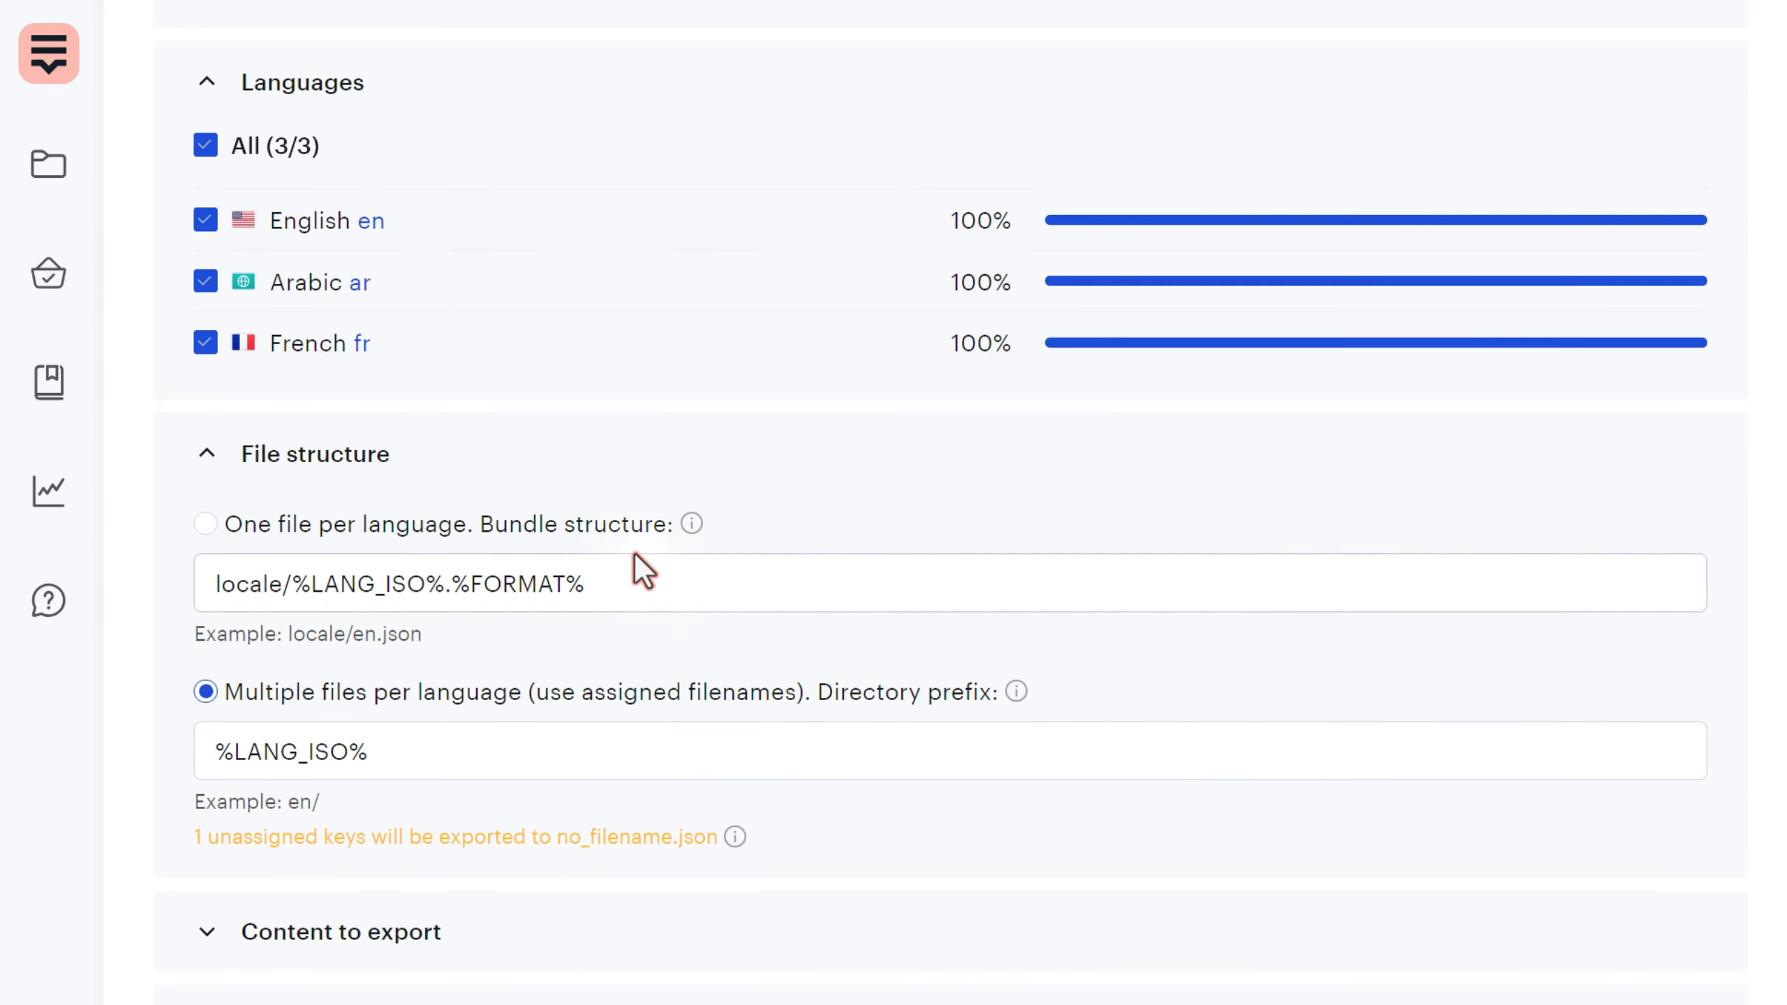
{"action": "left_click", "coordinate": [517, 471]}
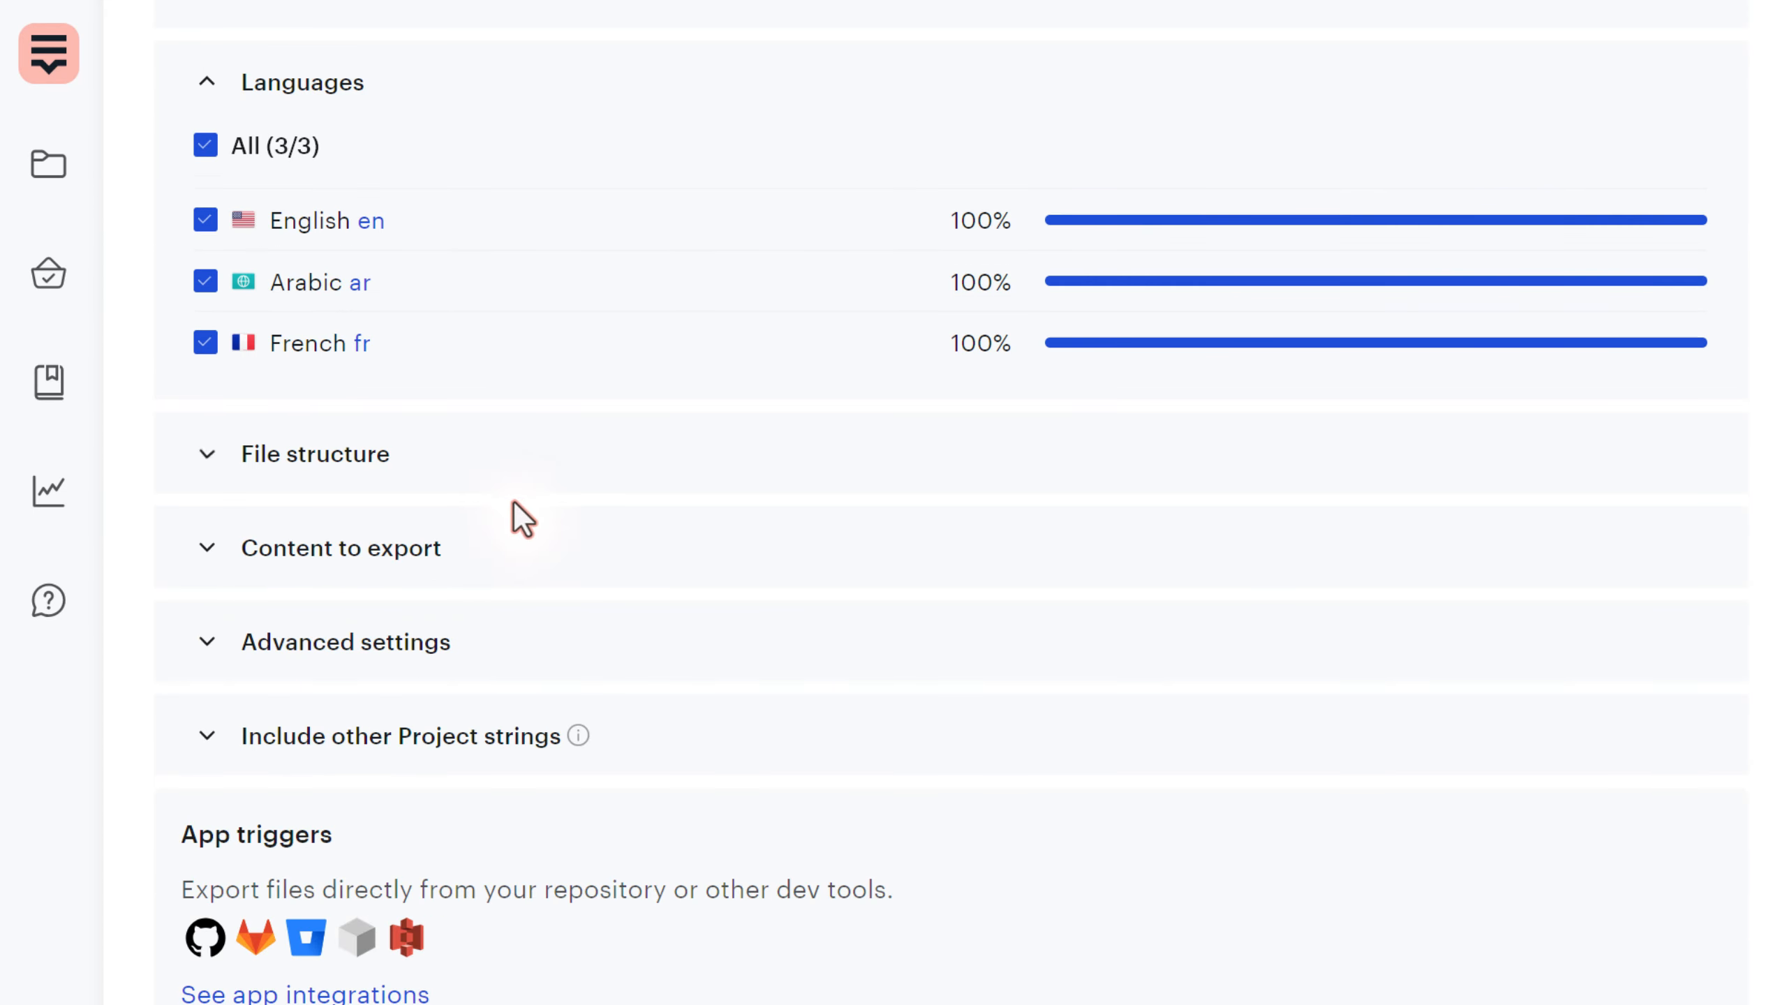
{"action": "left_click", "coordinate": [427, 555]}
{"action": "scroll", "coordinate": [528, 506], "scroll_direction": "down", "scroll_amount": 5}
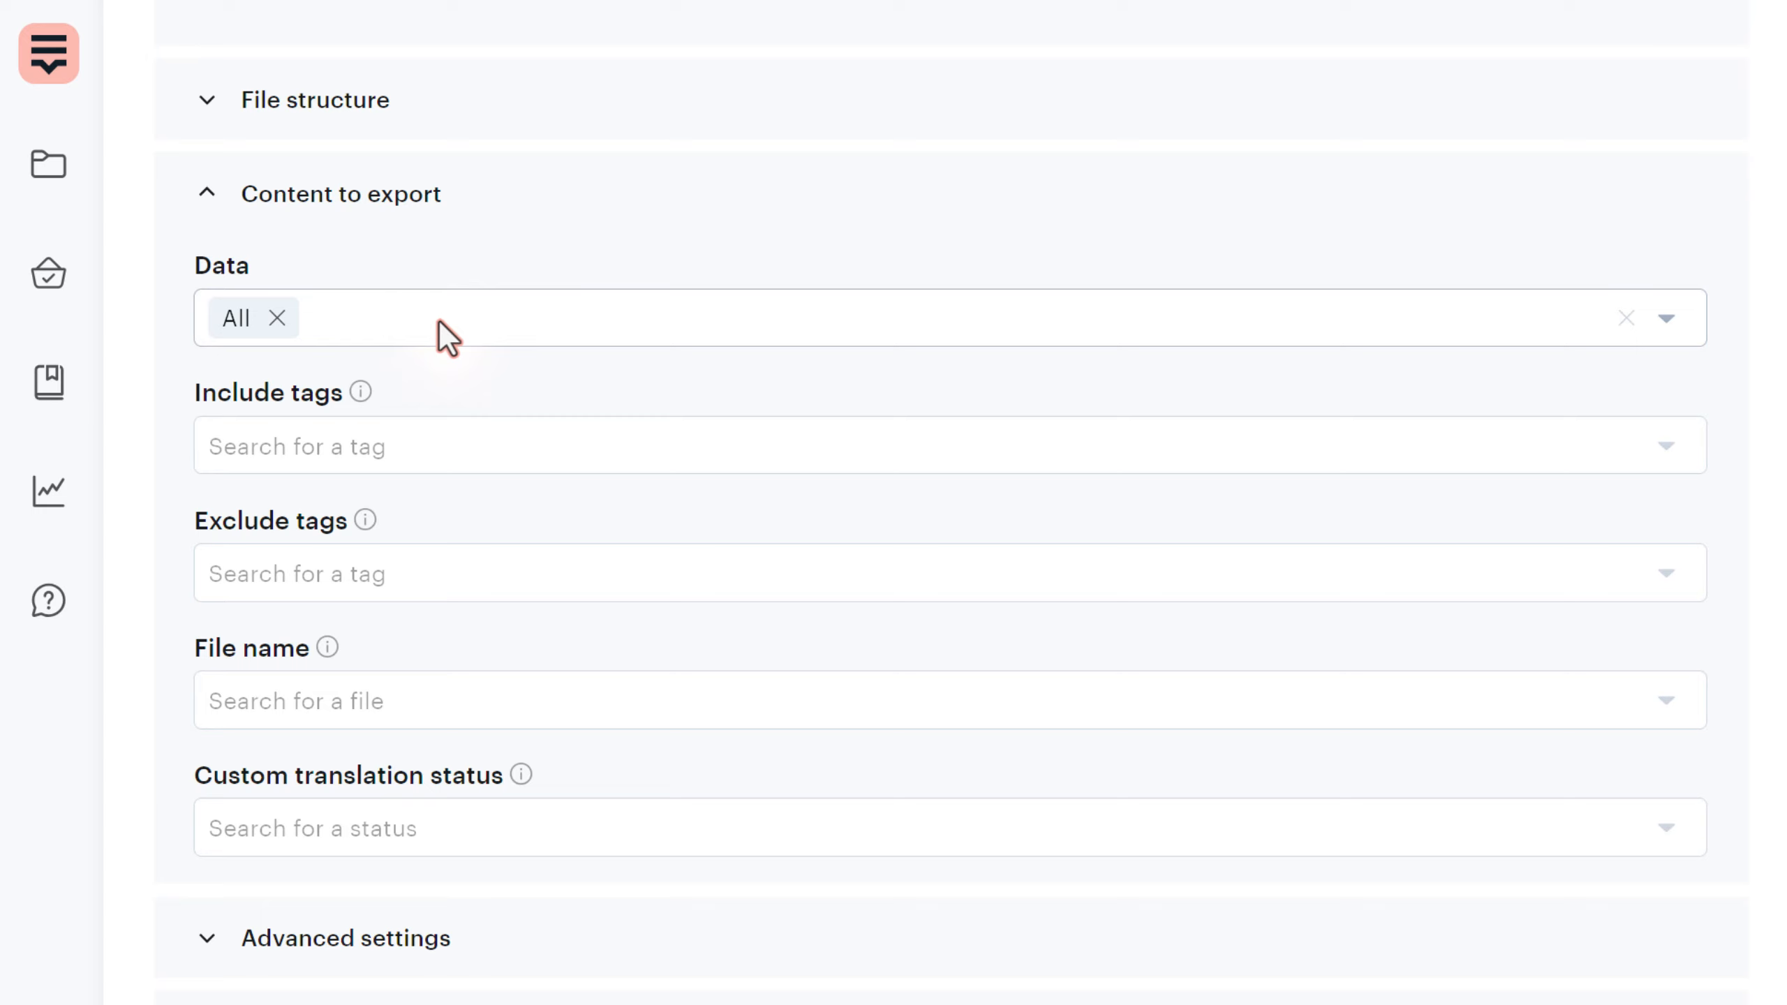
{"action": "scroll", "coordinate": [519, 610], "scroll_direction": "up", "scroll_amount": 10}
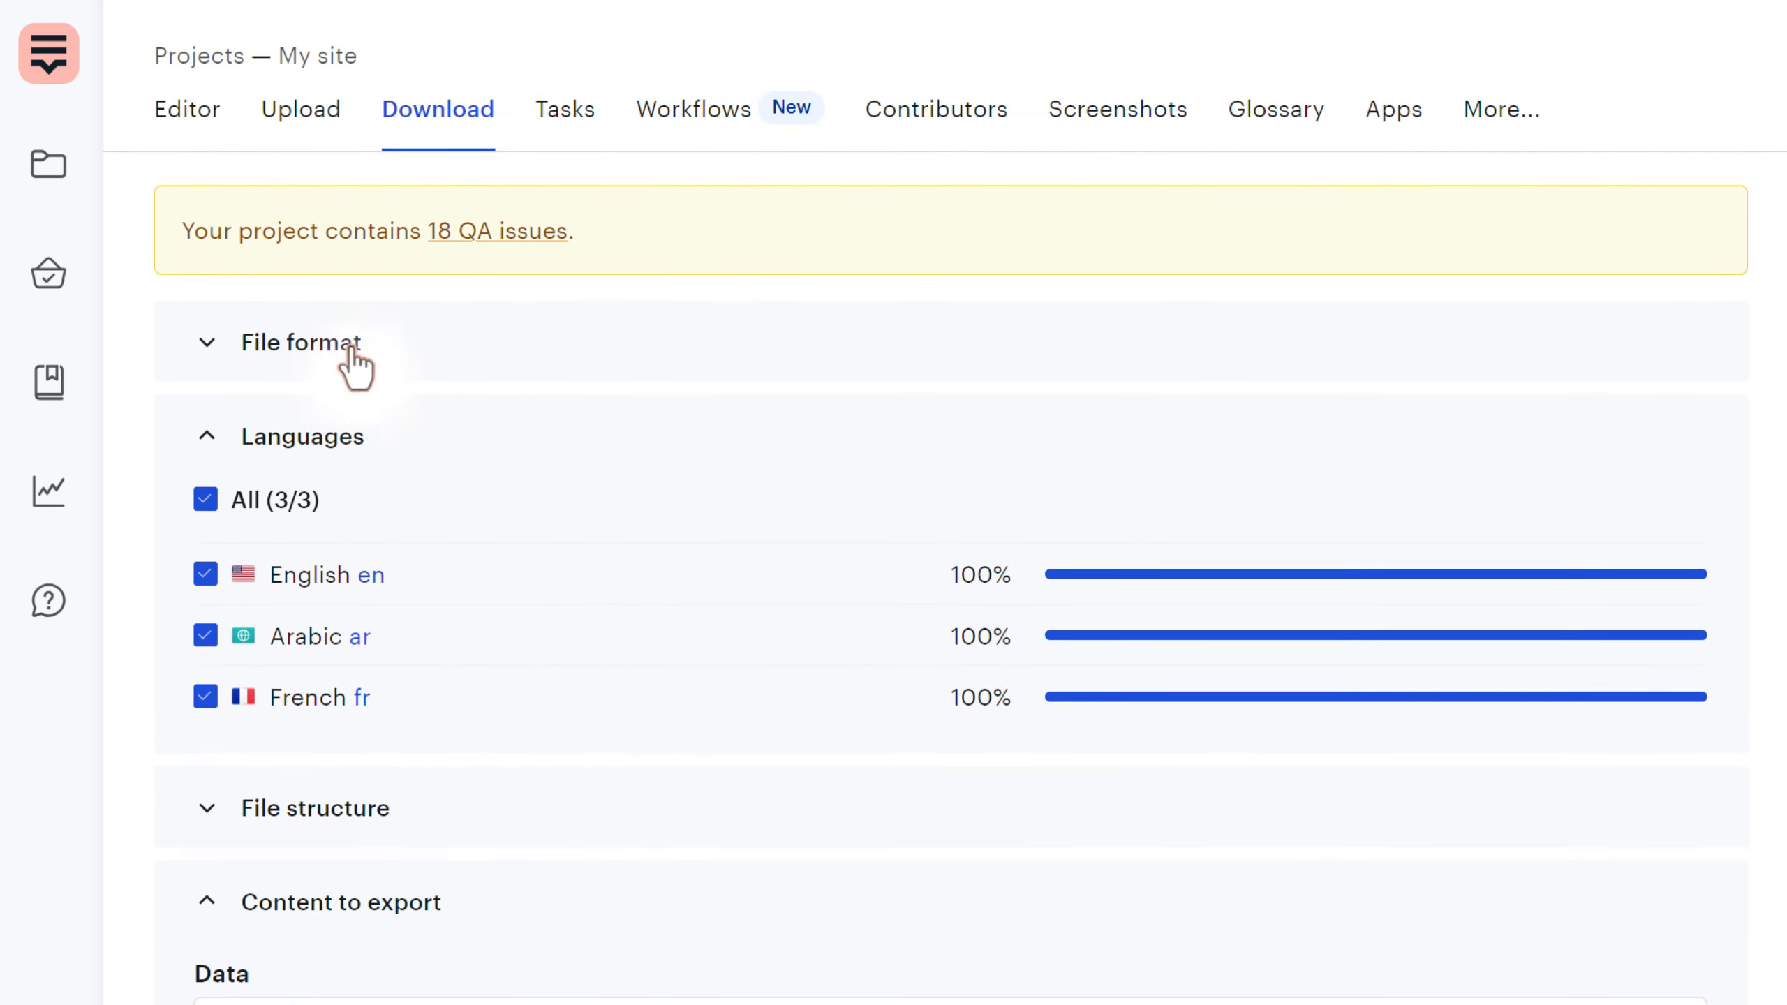
- Confirm JSON (.json) is still the selected export file format
{"action": "left_click", "coordinate": [356, 366]}
{"action": "left_click", "coordinate": [398, 423]}
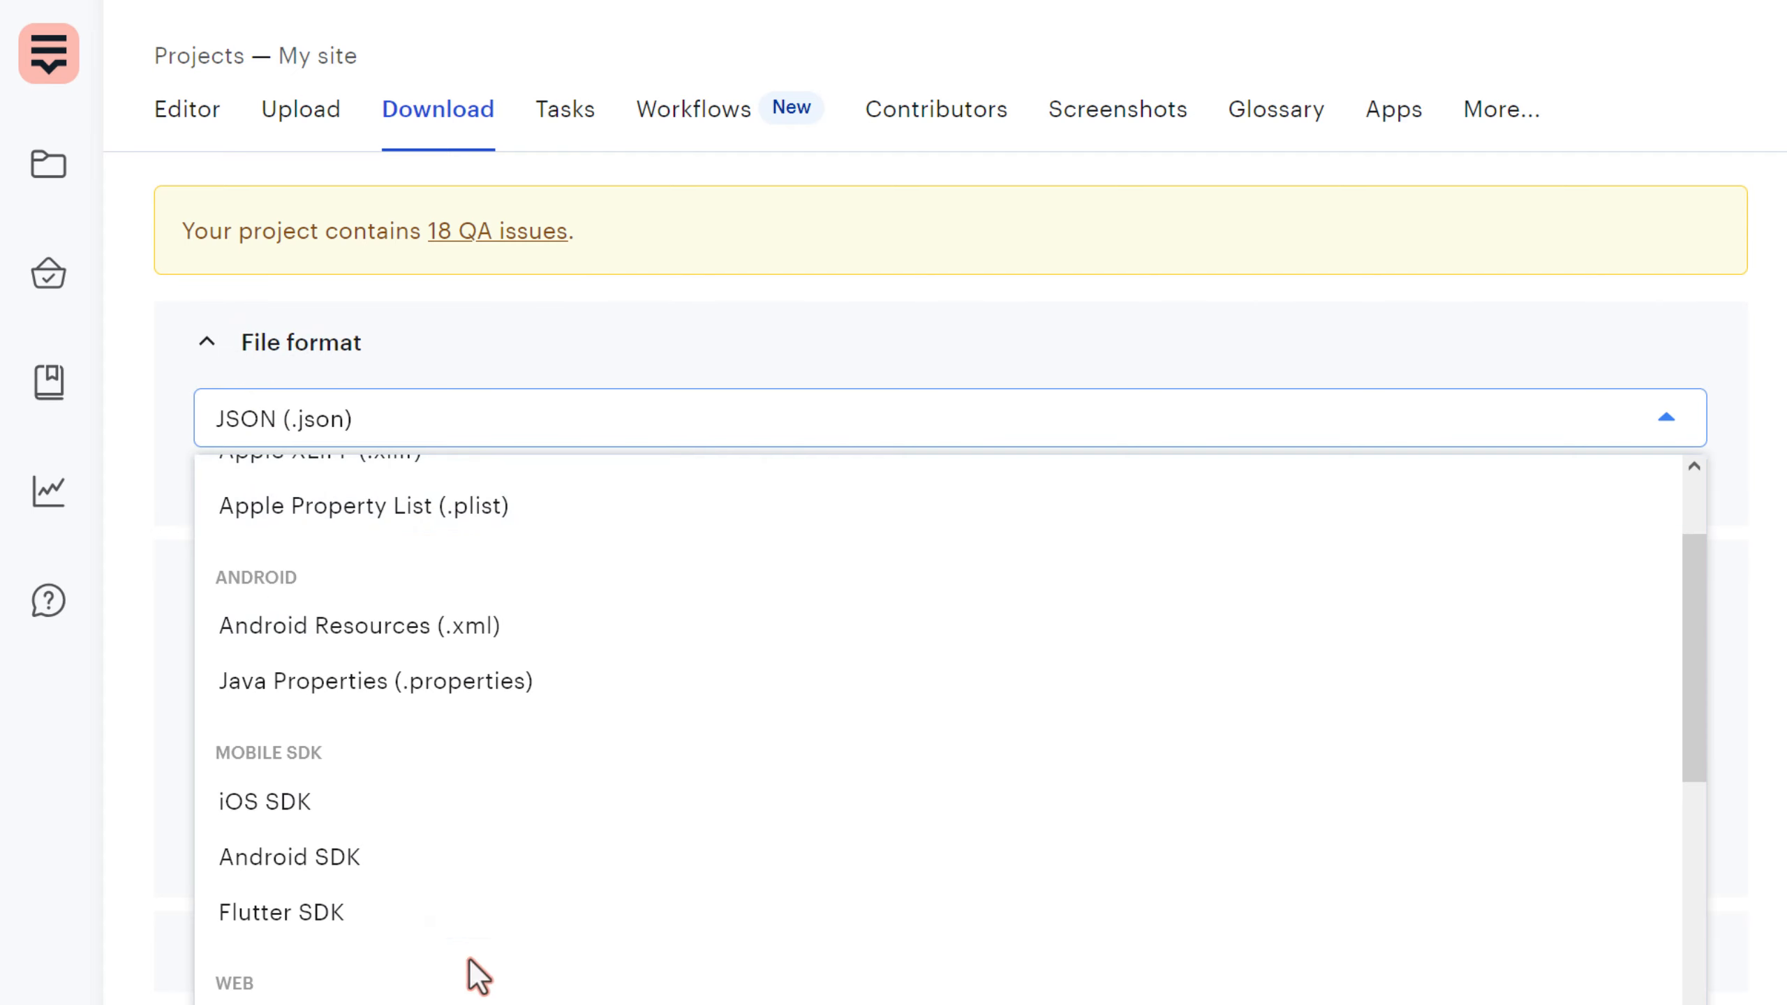
{"action": "scroll", "coordinate": [592, 673], "scroll_direction": "down", "scroll_amount": 2}
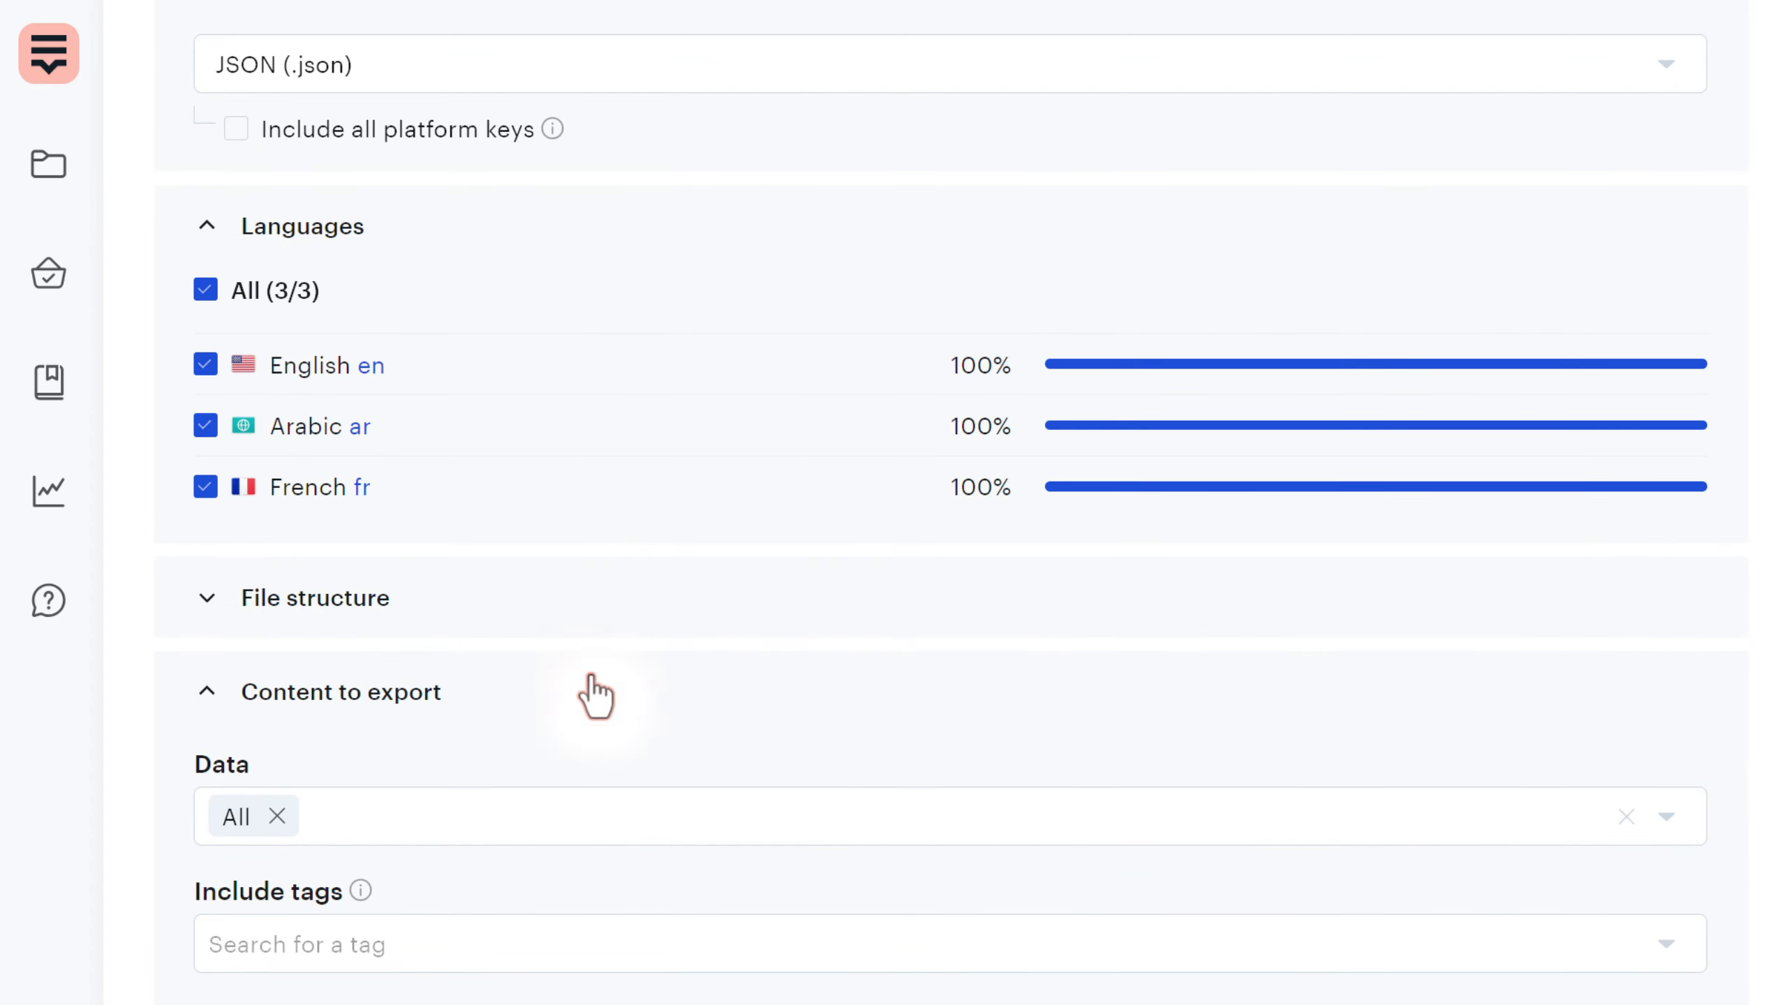
{"action": "scroll", "coordinate": [592, 673], "scroll_direction": "up", "scroll_amount": 1}
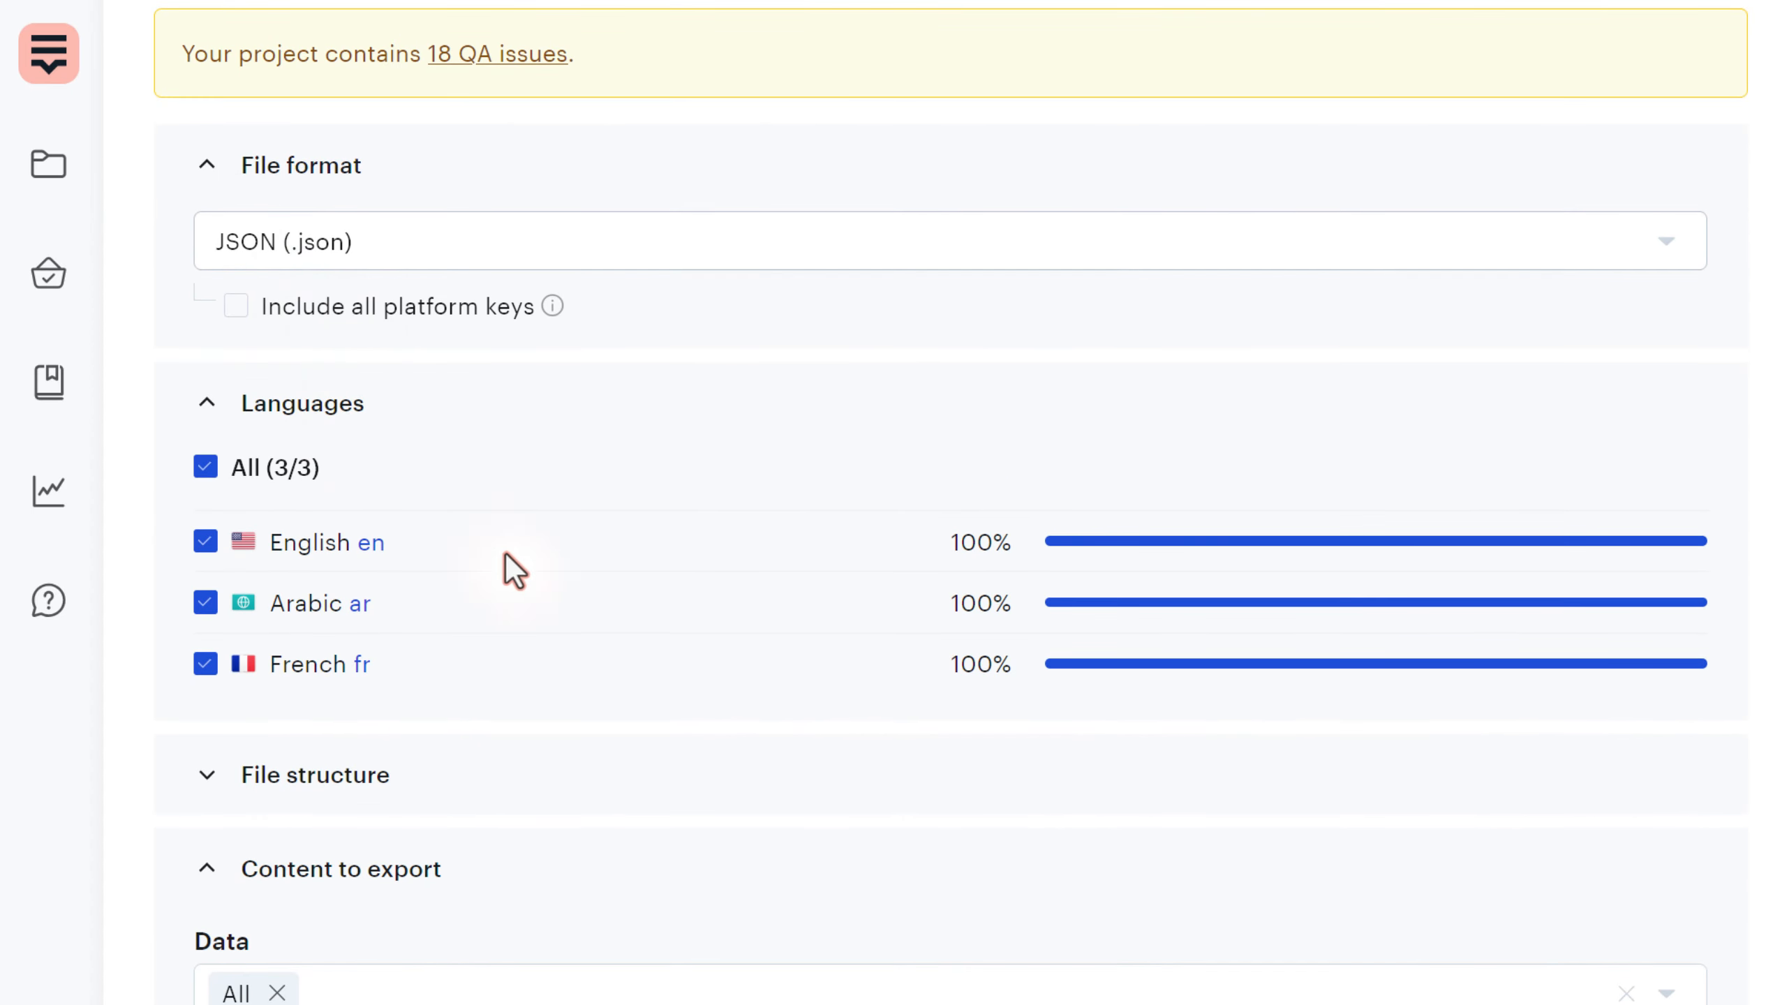
{"action": "scroll", "coordinate": [514, 577], "scroll_direction": "down", "scroll_amount": 7}
- Limit the exported data to Last reviewed strings
{"action": "left_click", "coordinate": [477, 466]}
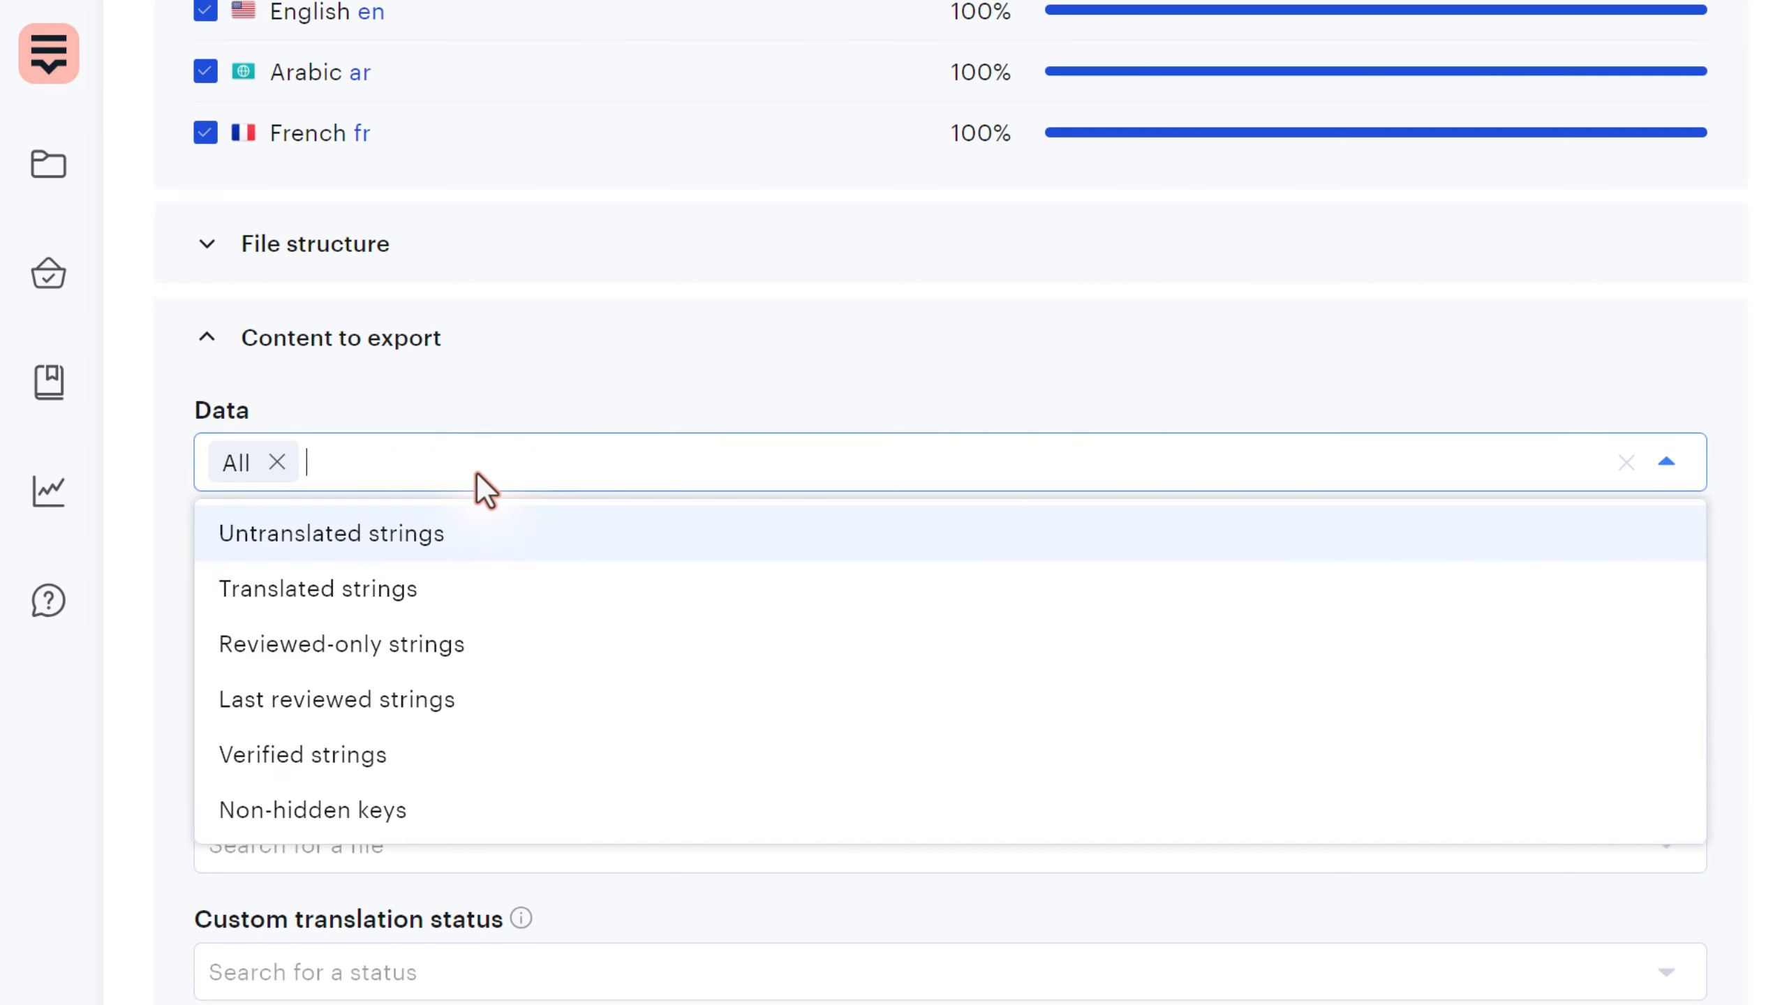
{"action": "left_click", "coordinate": [407, 707]}
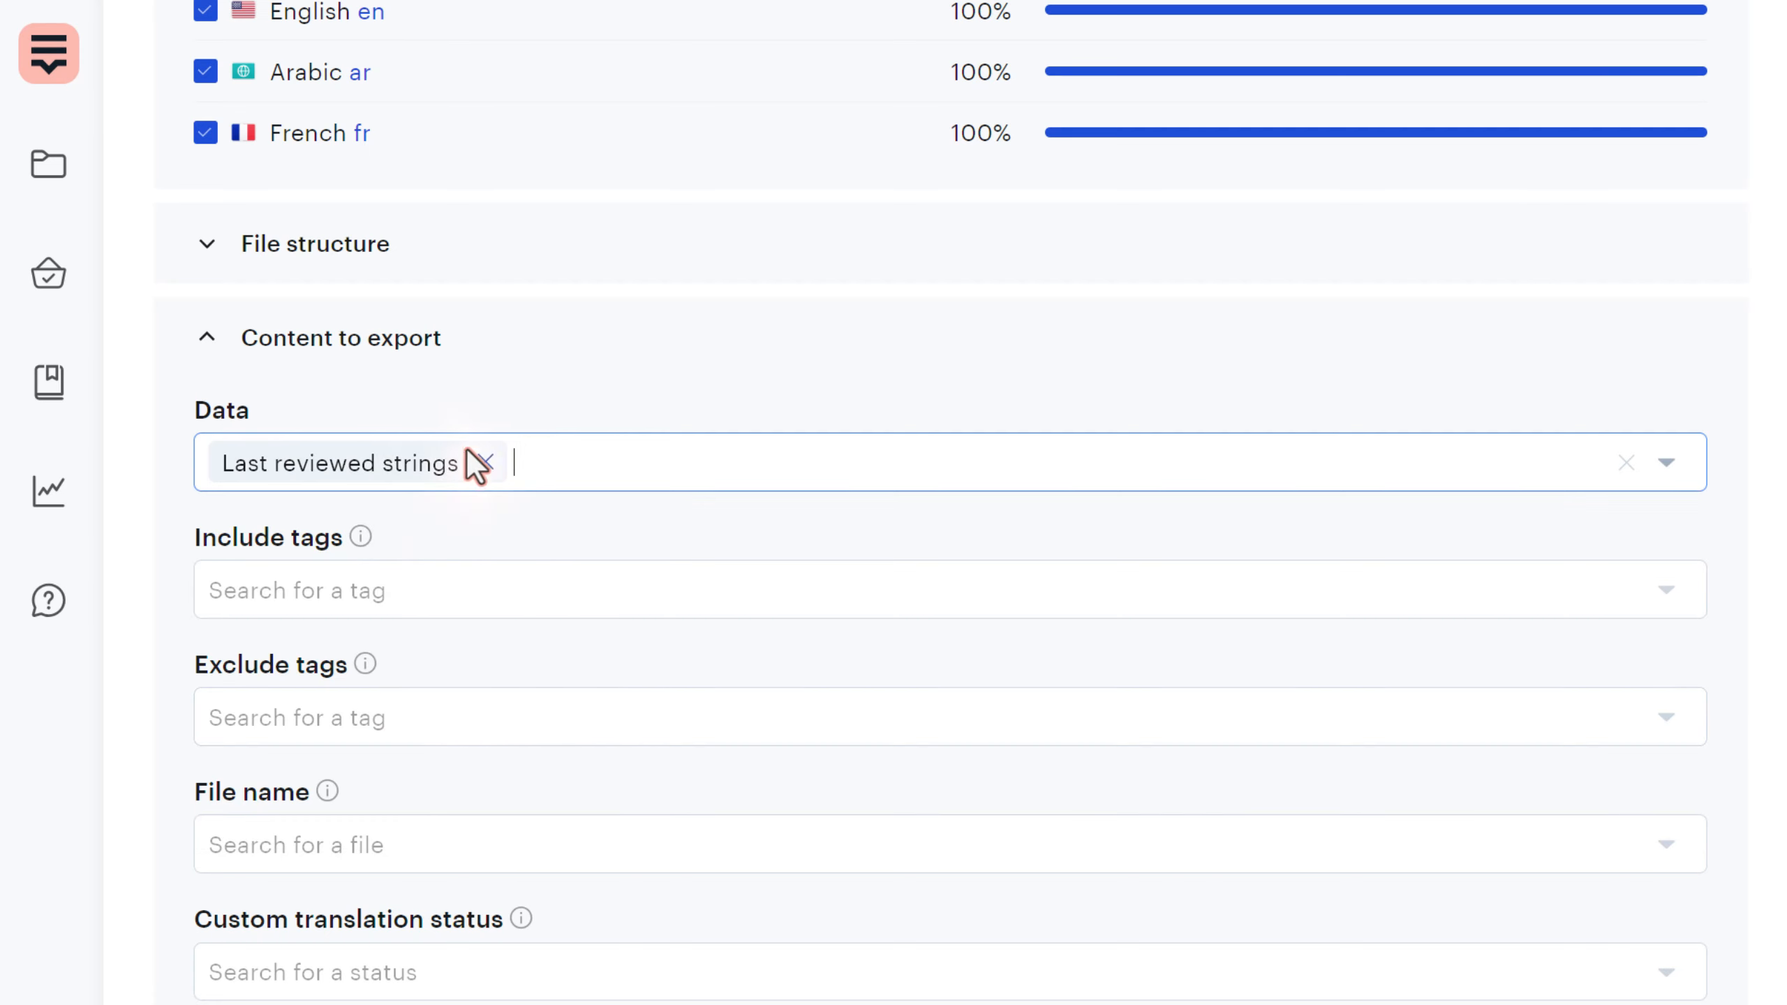
{"action": "scroll", "coordinate": [409, 520], "scroll_direction": "up", "scroll_amount": 10}
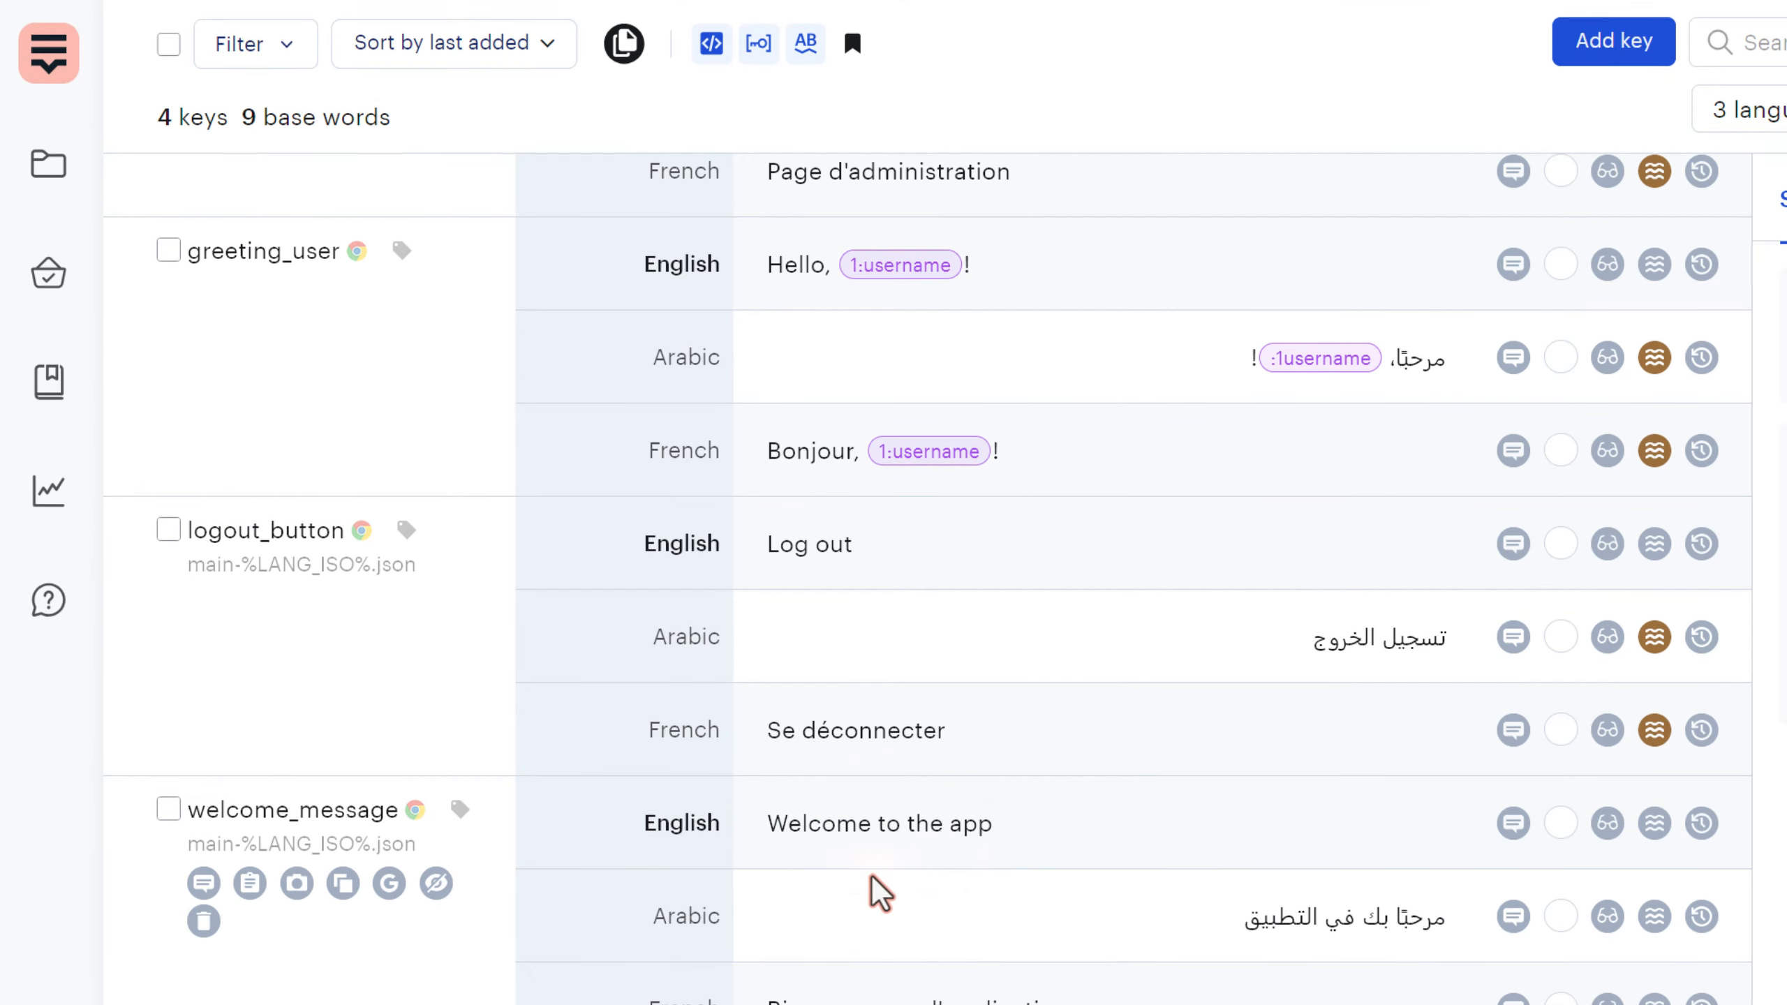
- Mark the English, Arabic and French welcome_message translations as reviewed
{"action": "scroll", "coordinate": [869, 891], "scroll_direction": "down", "scroll_amount": 2}
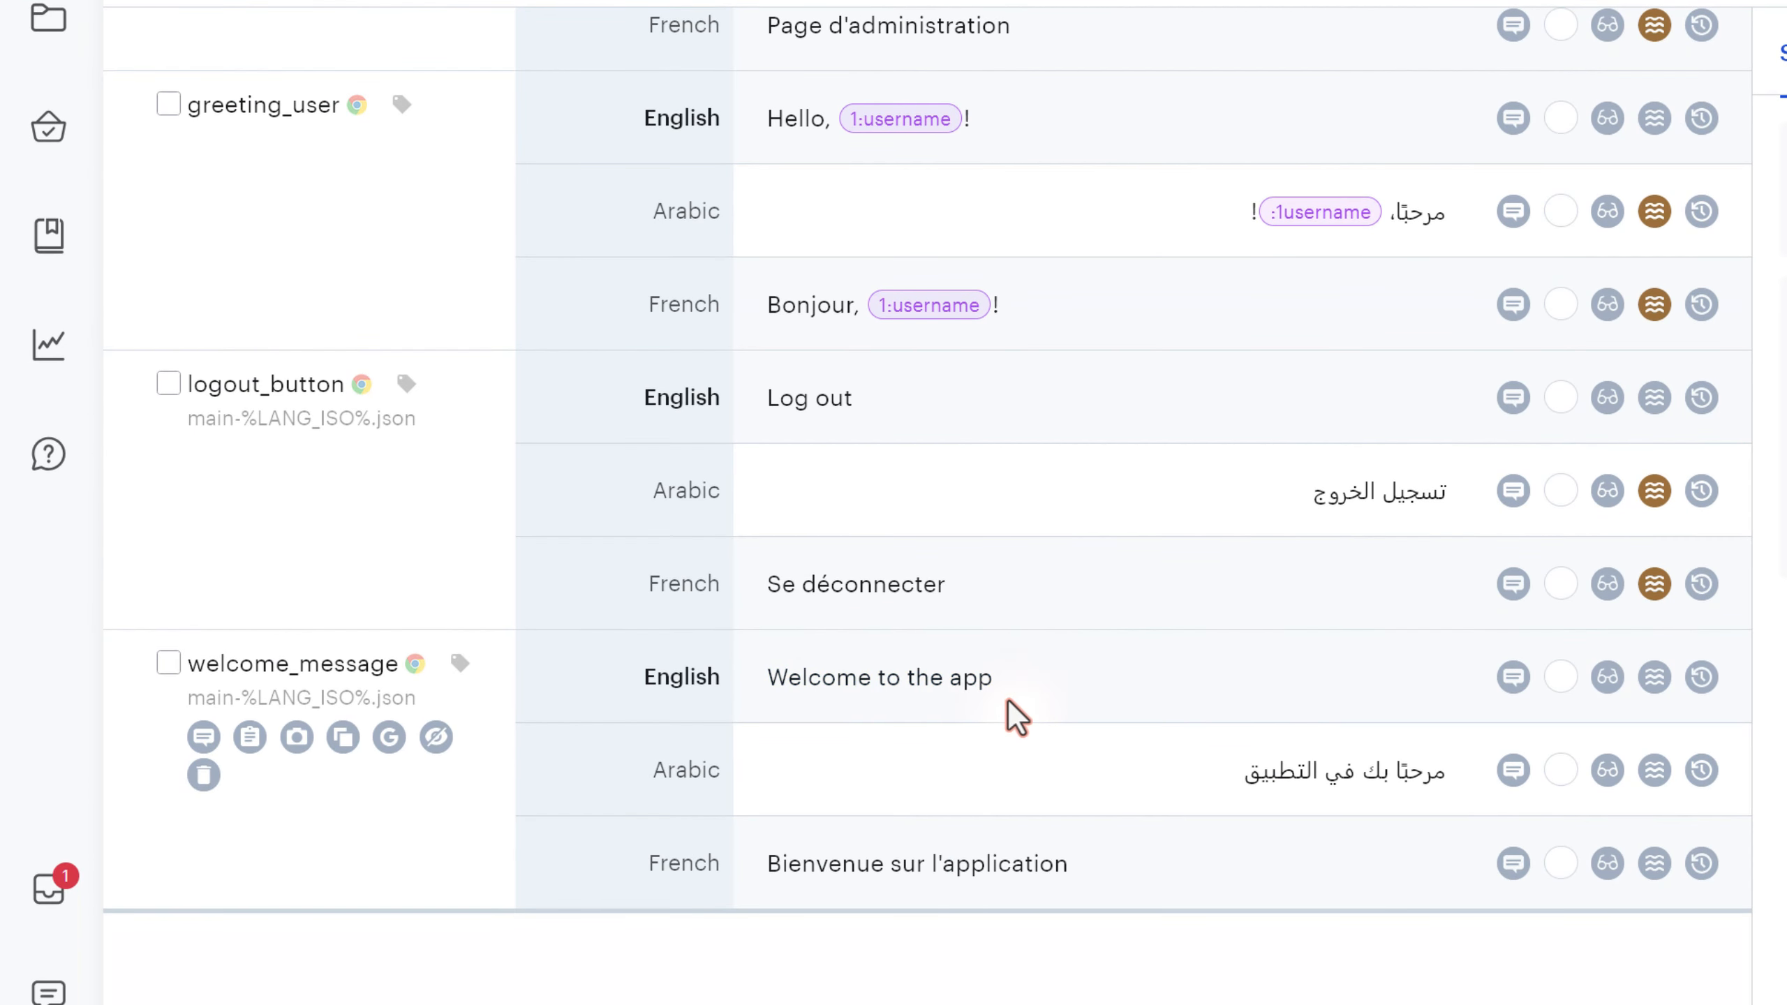
{"action": "left_click", "coordinate": [1610, 686]}
{"action": "left_click", "coordinate": [1607, 775]}
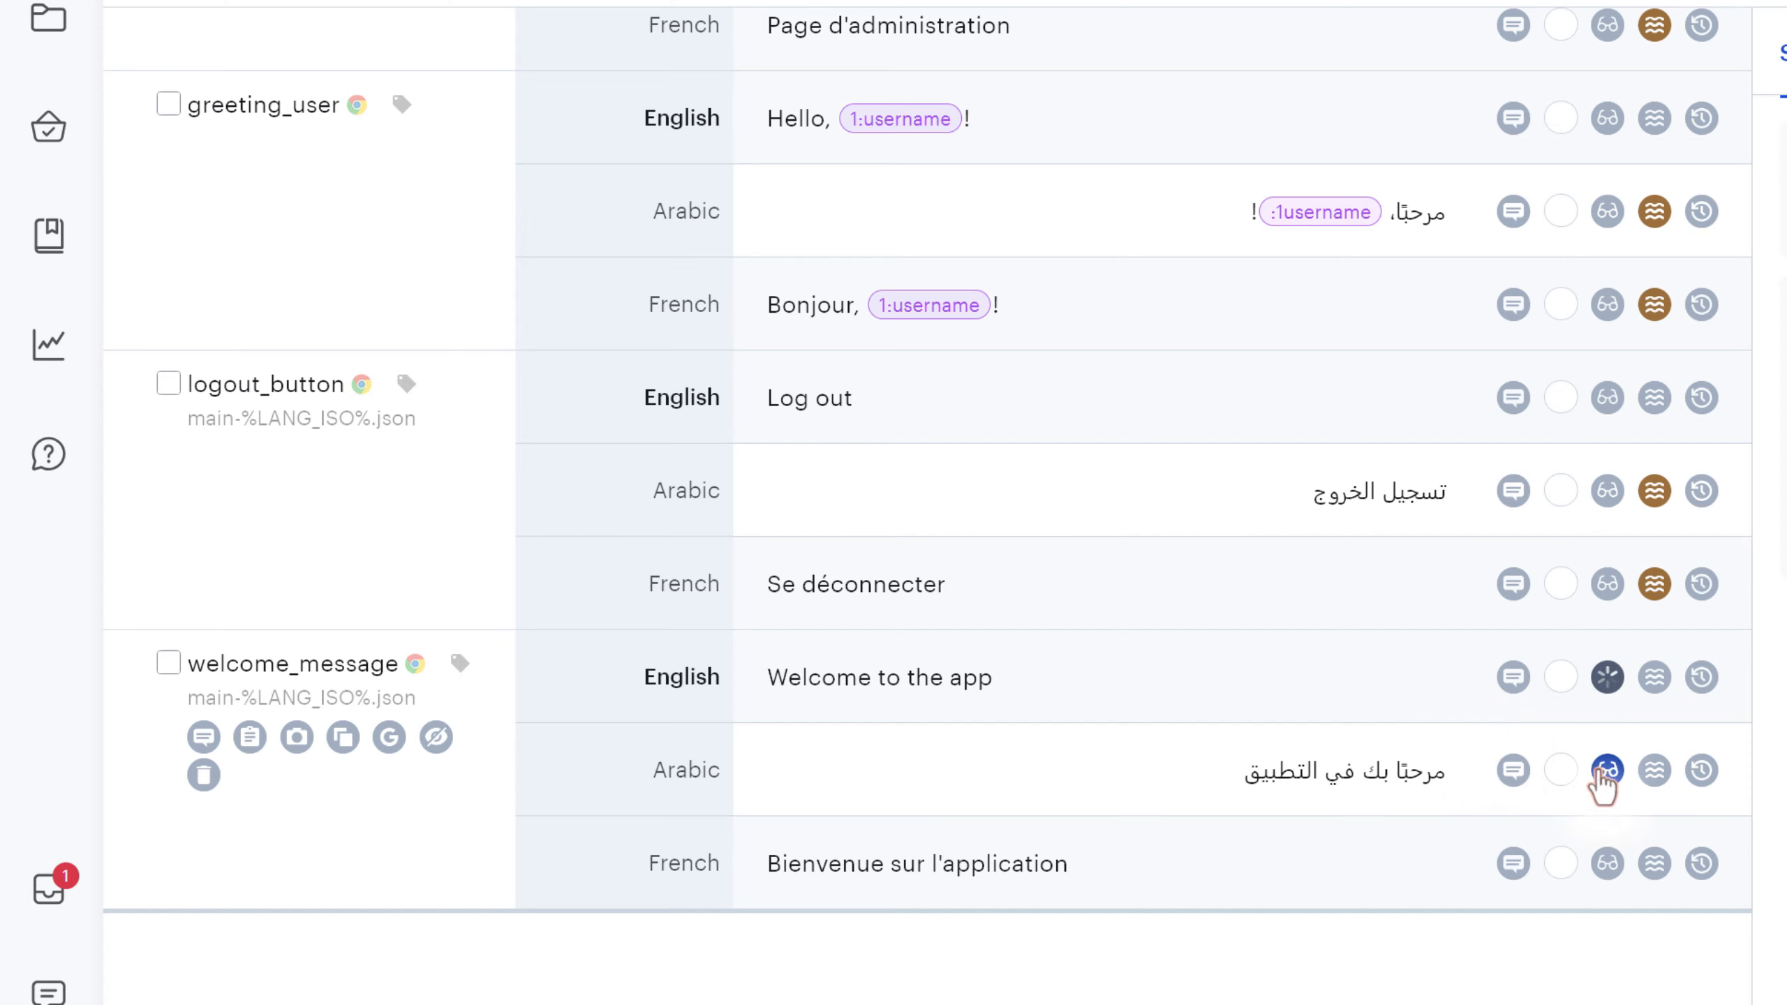
{"action": "left_click", "coordinate": [1607, 867]}
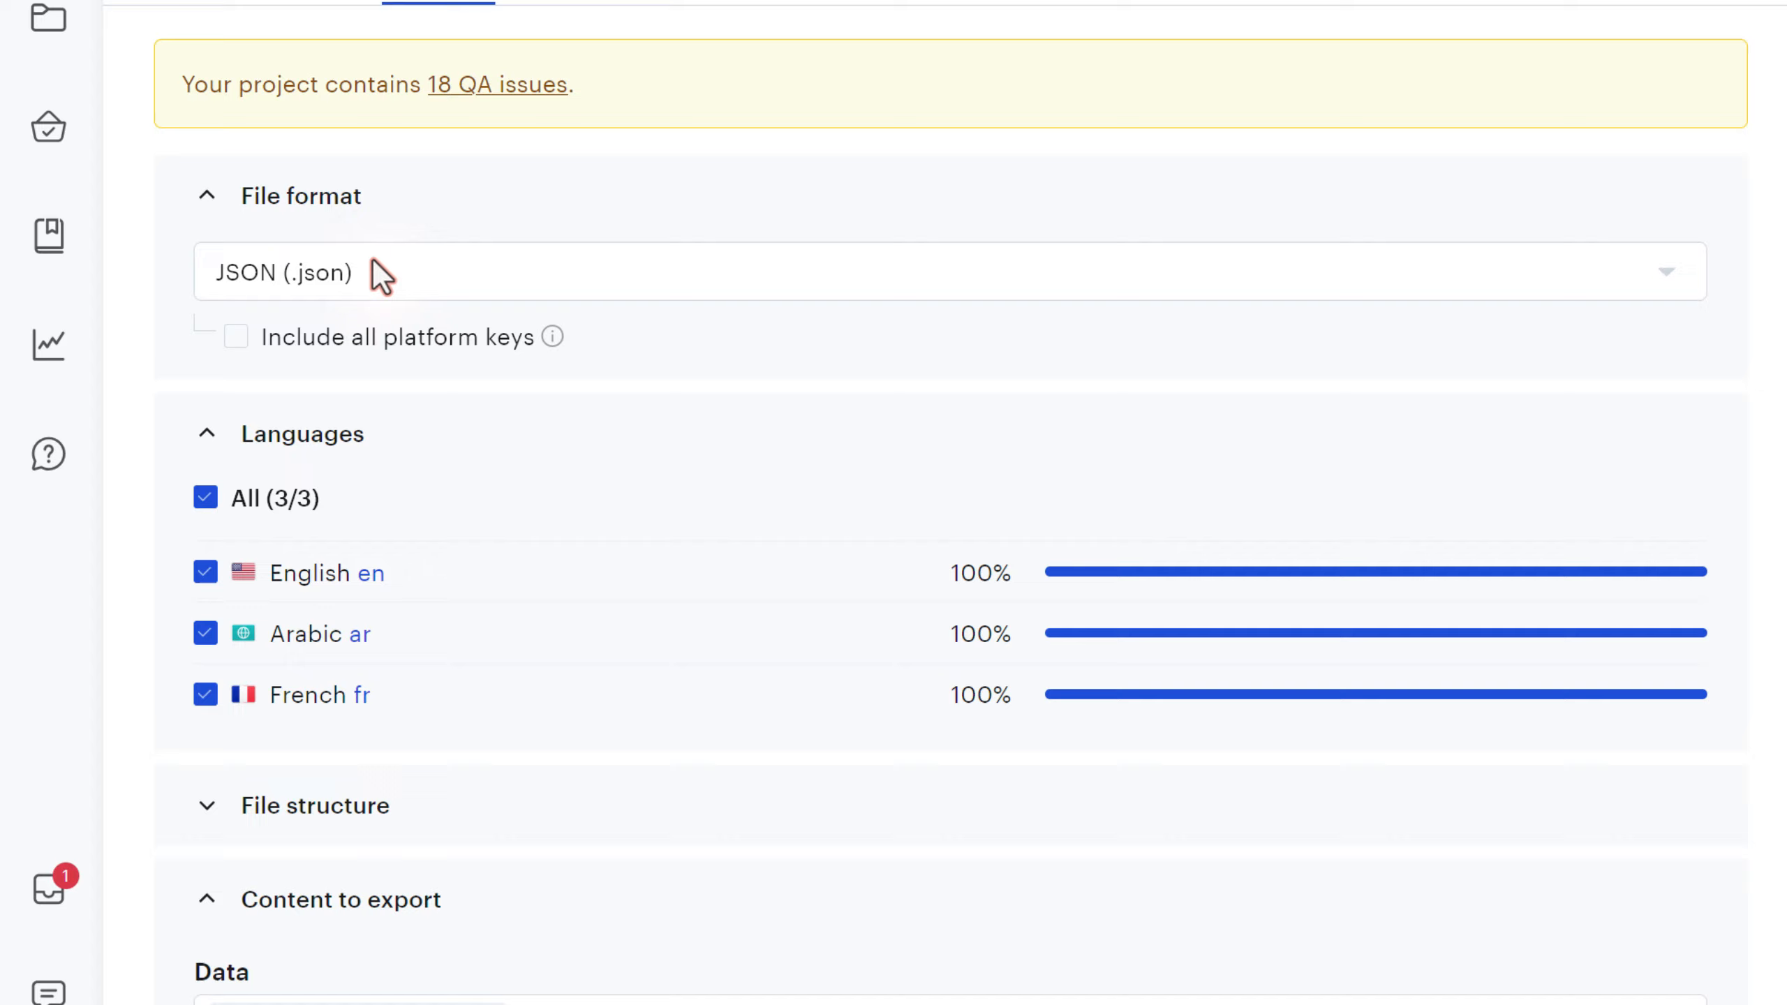
{"action": "scroll", "coordinate": [550, 483], "scroll_direction": "down", "scroll_amount": 8}
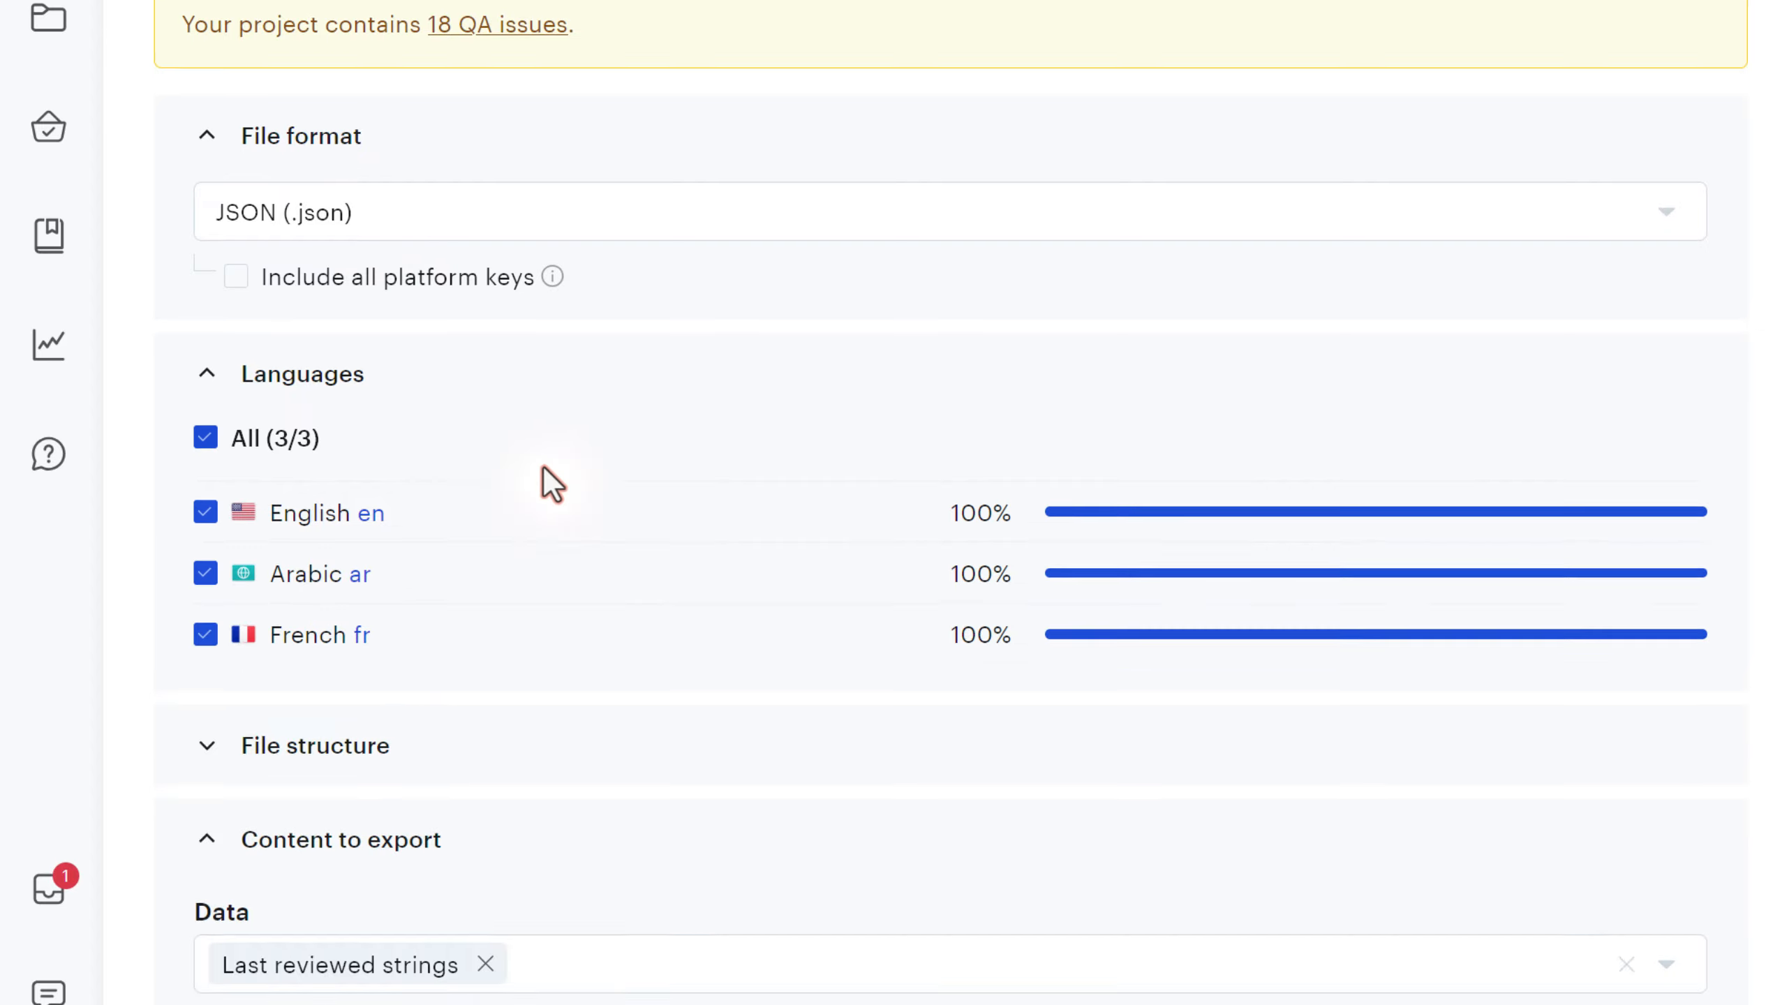
{"action": "scroll", "coordinate": [702, 551], "scroll_direction": "up", "scroll_amount": 5}
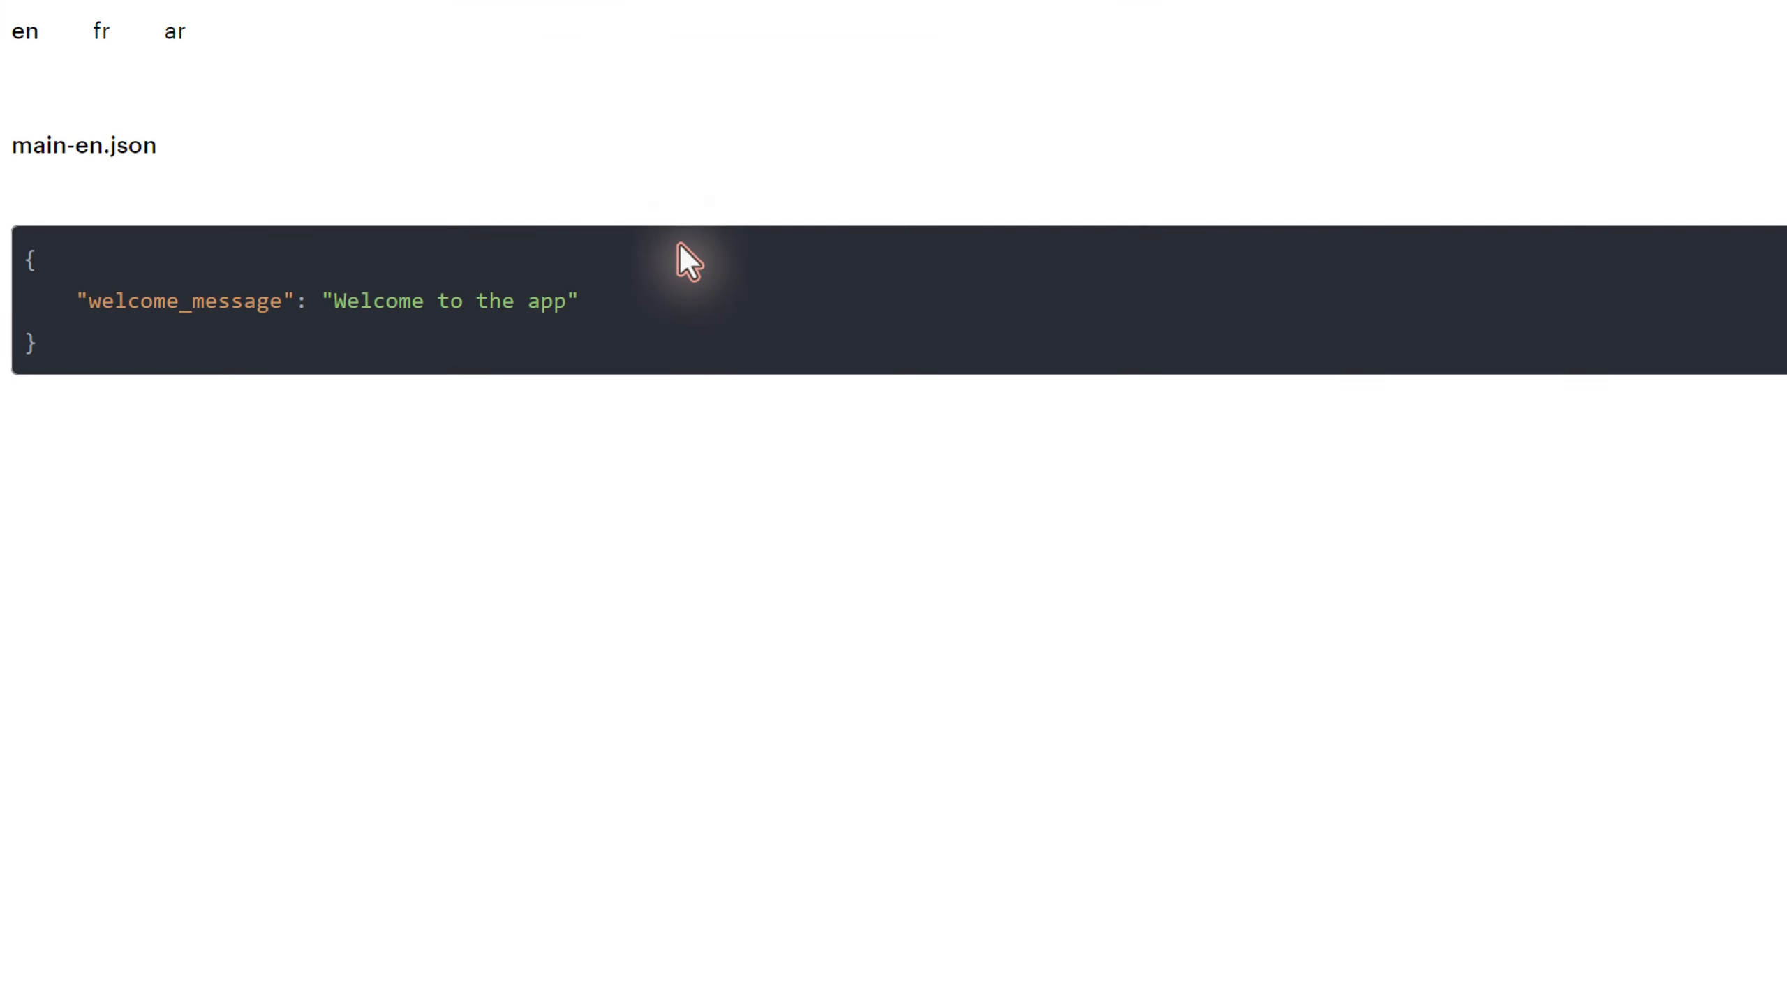
- Check main-en.json holds only welcome_message, then compare the fr and ar main files
{"action": "left_click_drag", "start_coordinate": [335, 302], "coordinate": [565, 310]}
{"action": "left_click", "coordinate": [577, 340]}
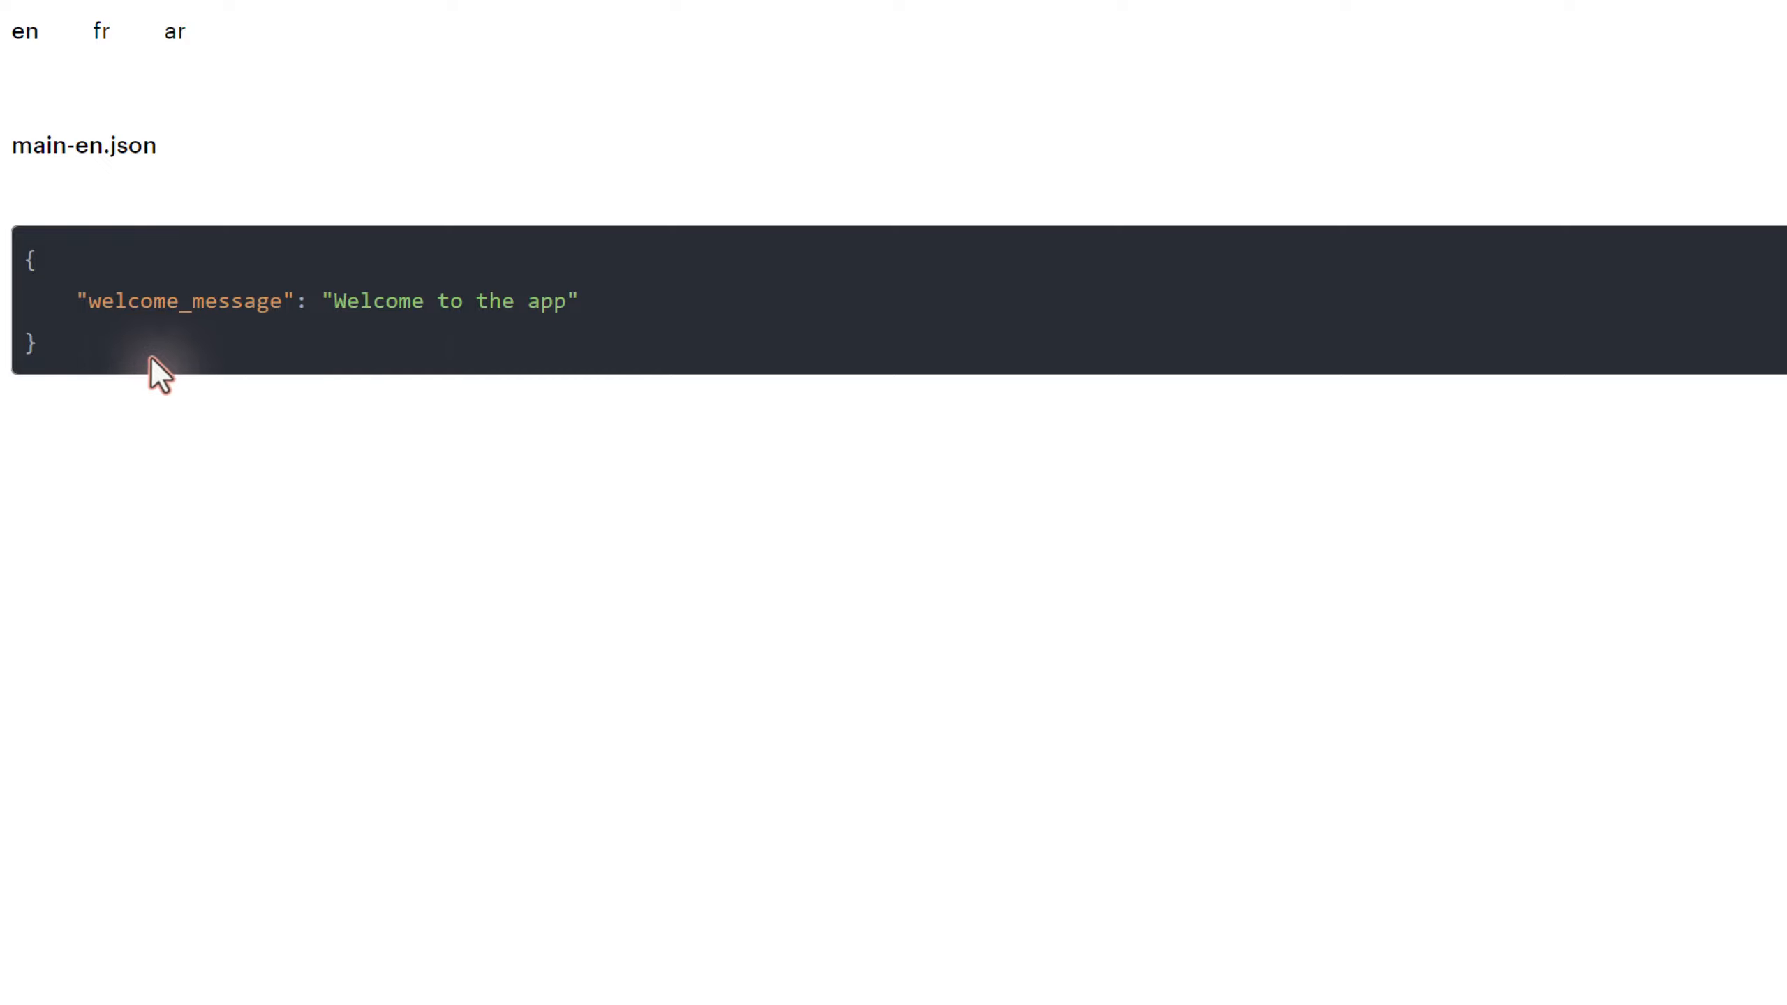
{"action": "left_click_drag", "start_coordinate": [151, 357], "coordinate": [8, 287]}
{"action": "left_click", "coordinate": [100, 355]}
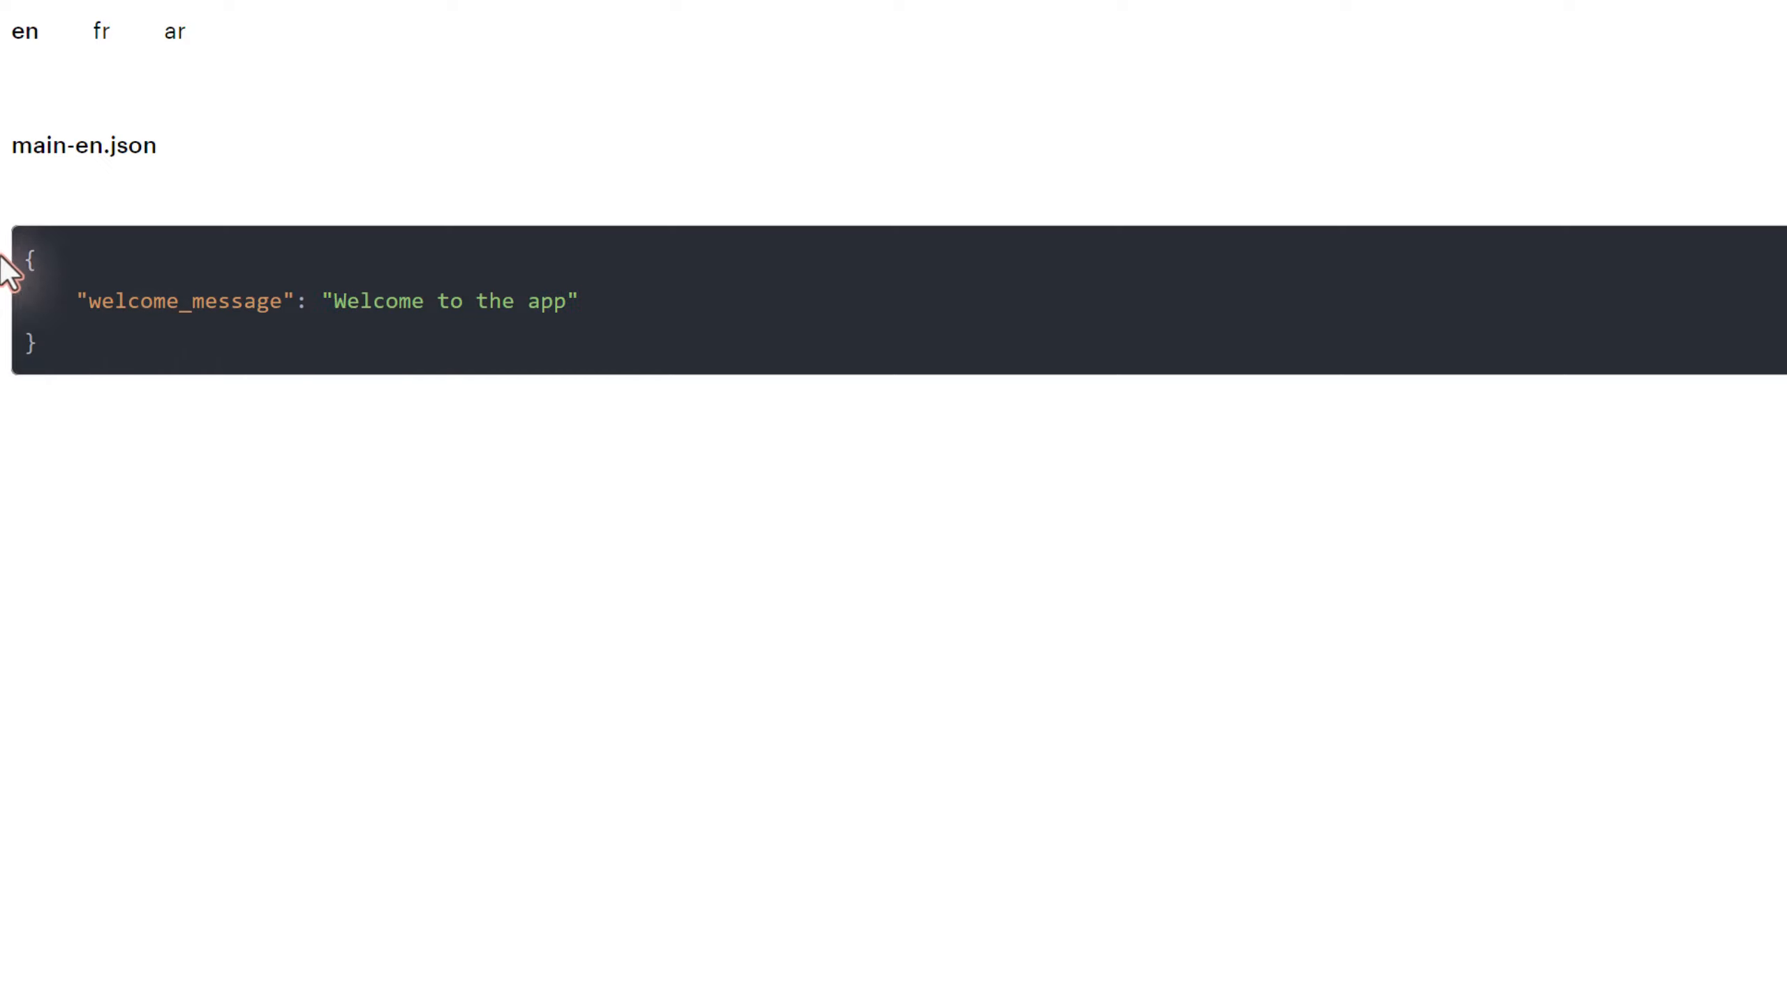
{"action": "left_click", "coordinate": [102, 32]}
{"action": "left_click", "coordinate": [174, 31]}
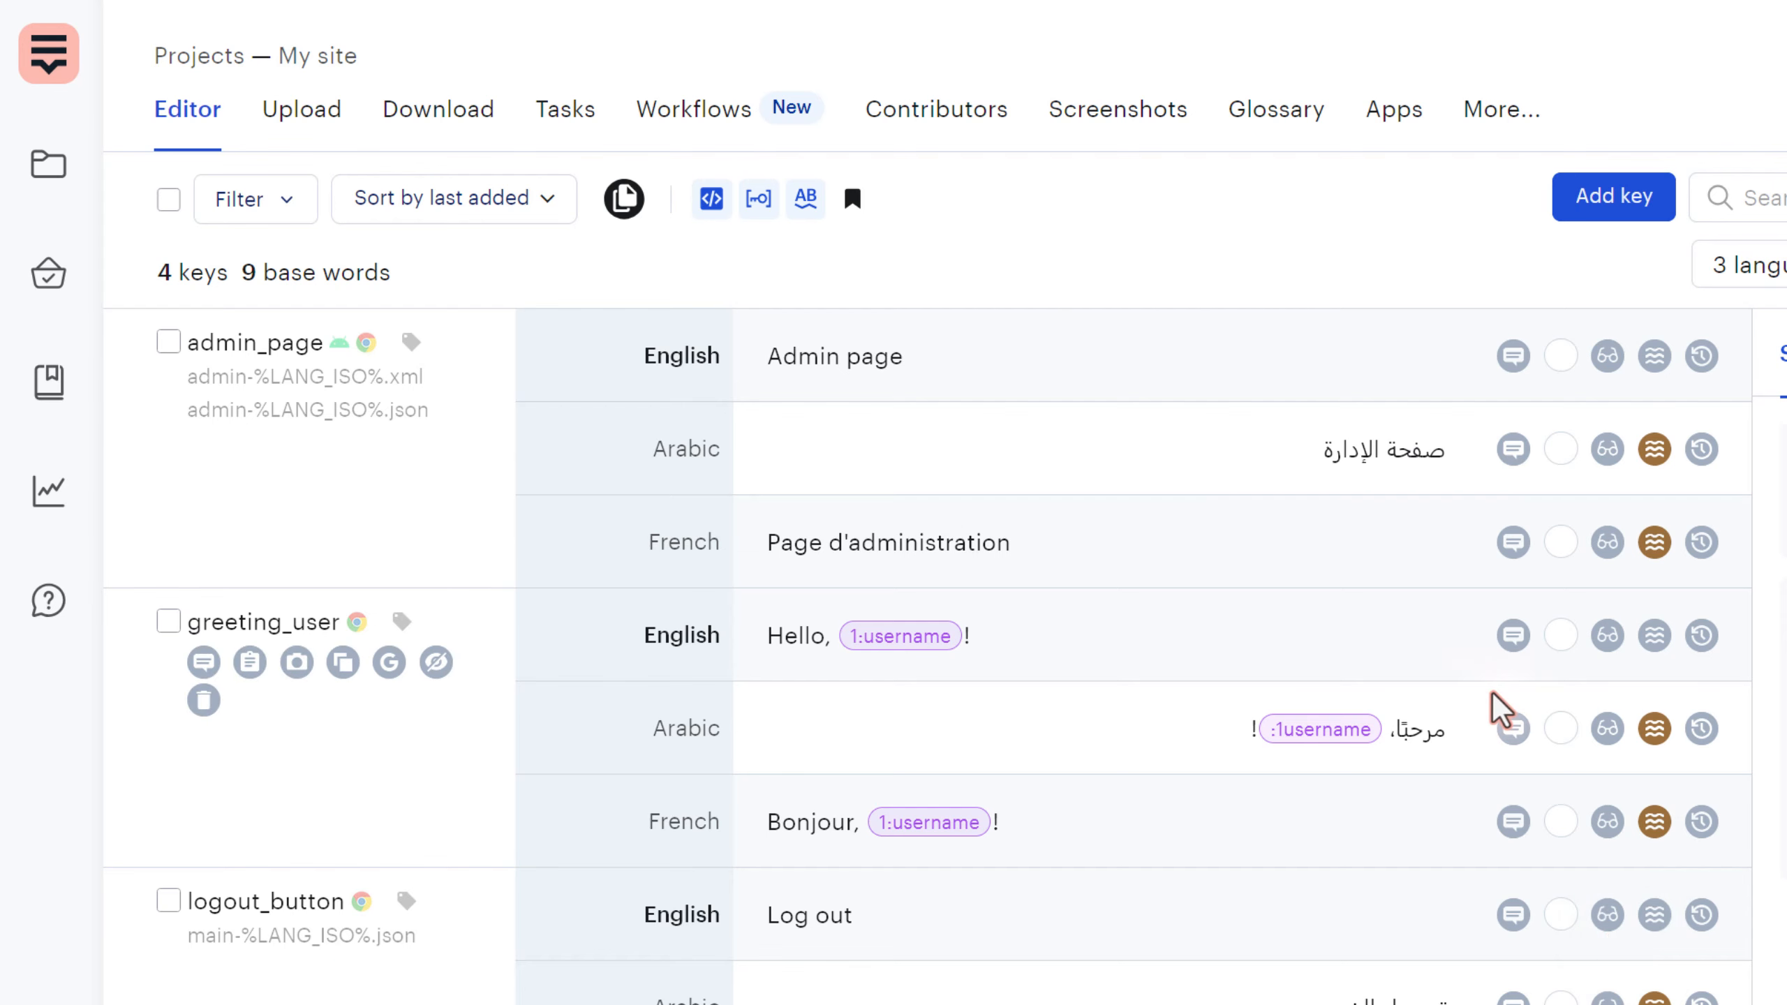
- Append '!' to the English, Arabic and French welcome_message translations and save each
{"action": "scroll", "coordinate": [1406, 697], "scroll_direction": "down", "scroll_amount": 5}
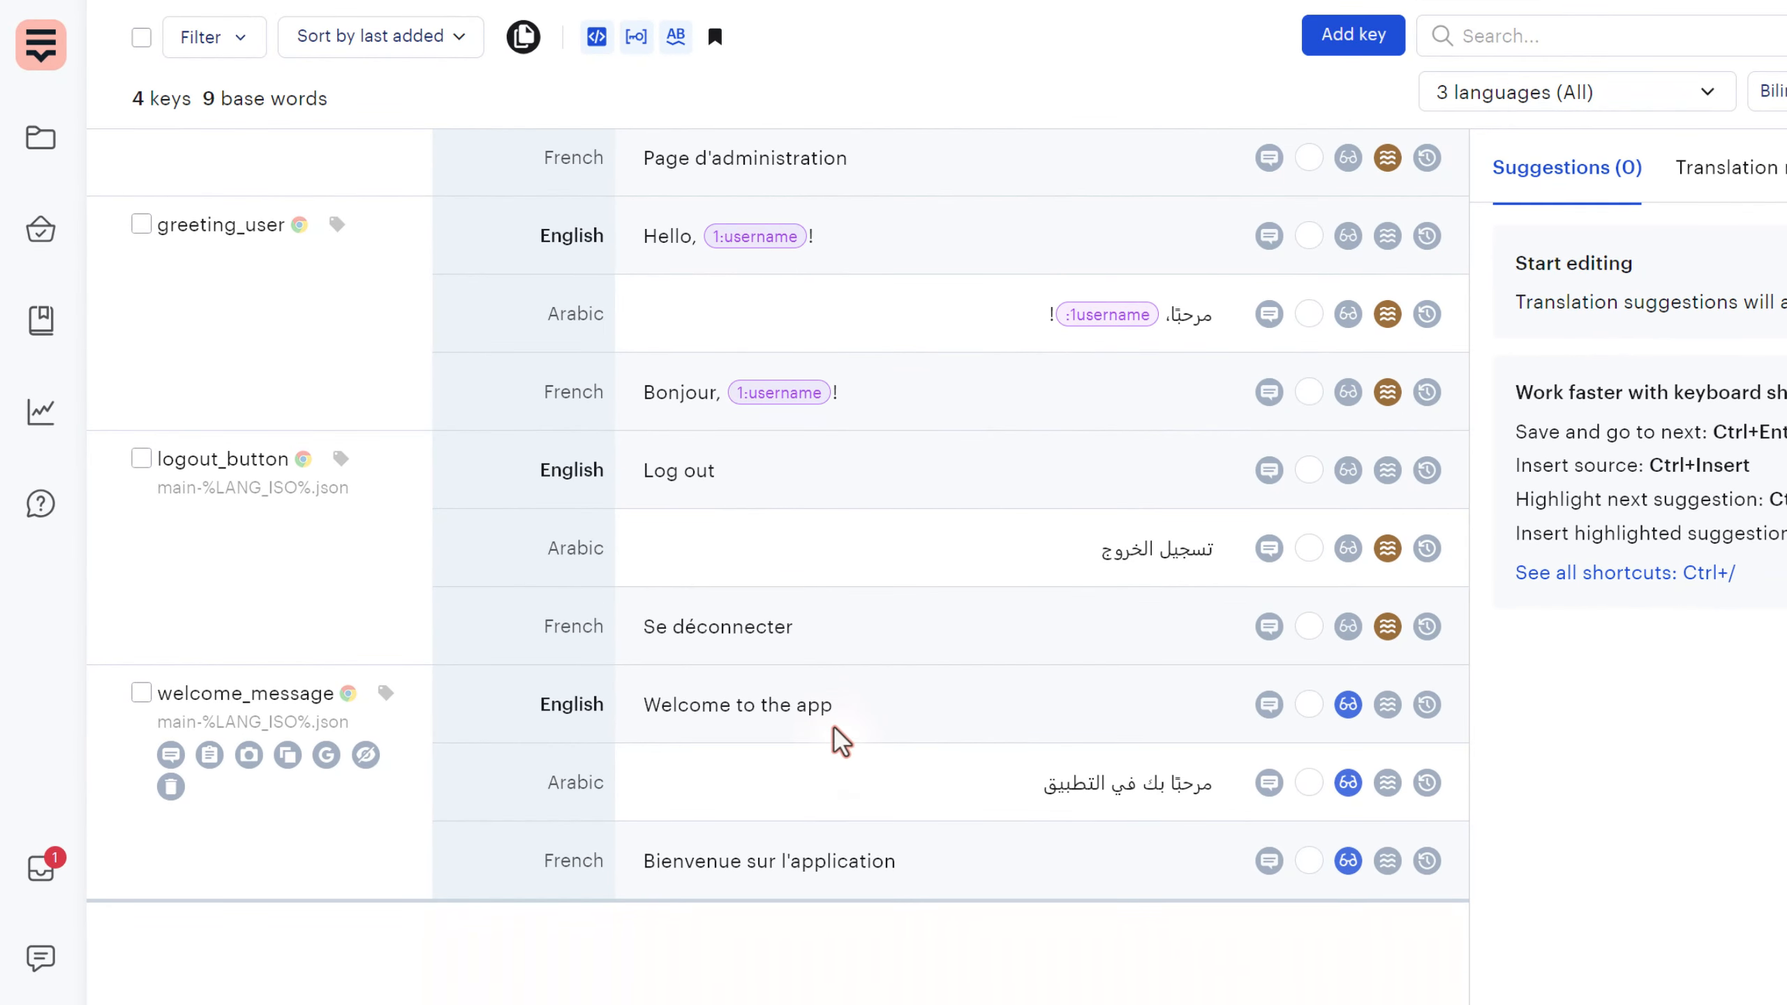
{"action": "left_click", "coordinate": [820, 725]}
{"action": "type", "text": "!"}
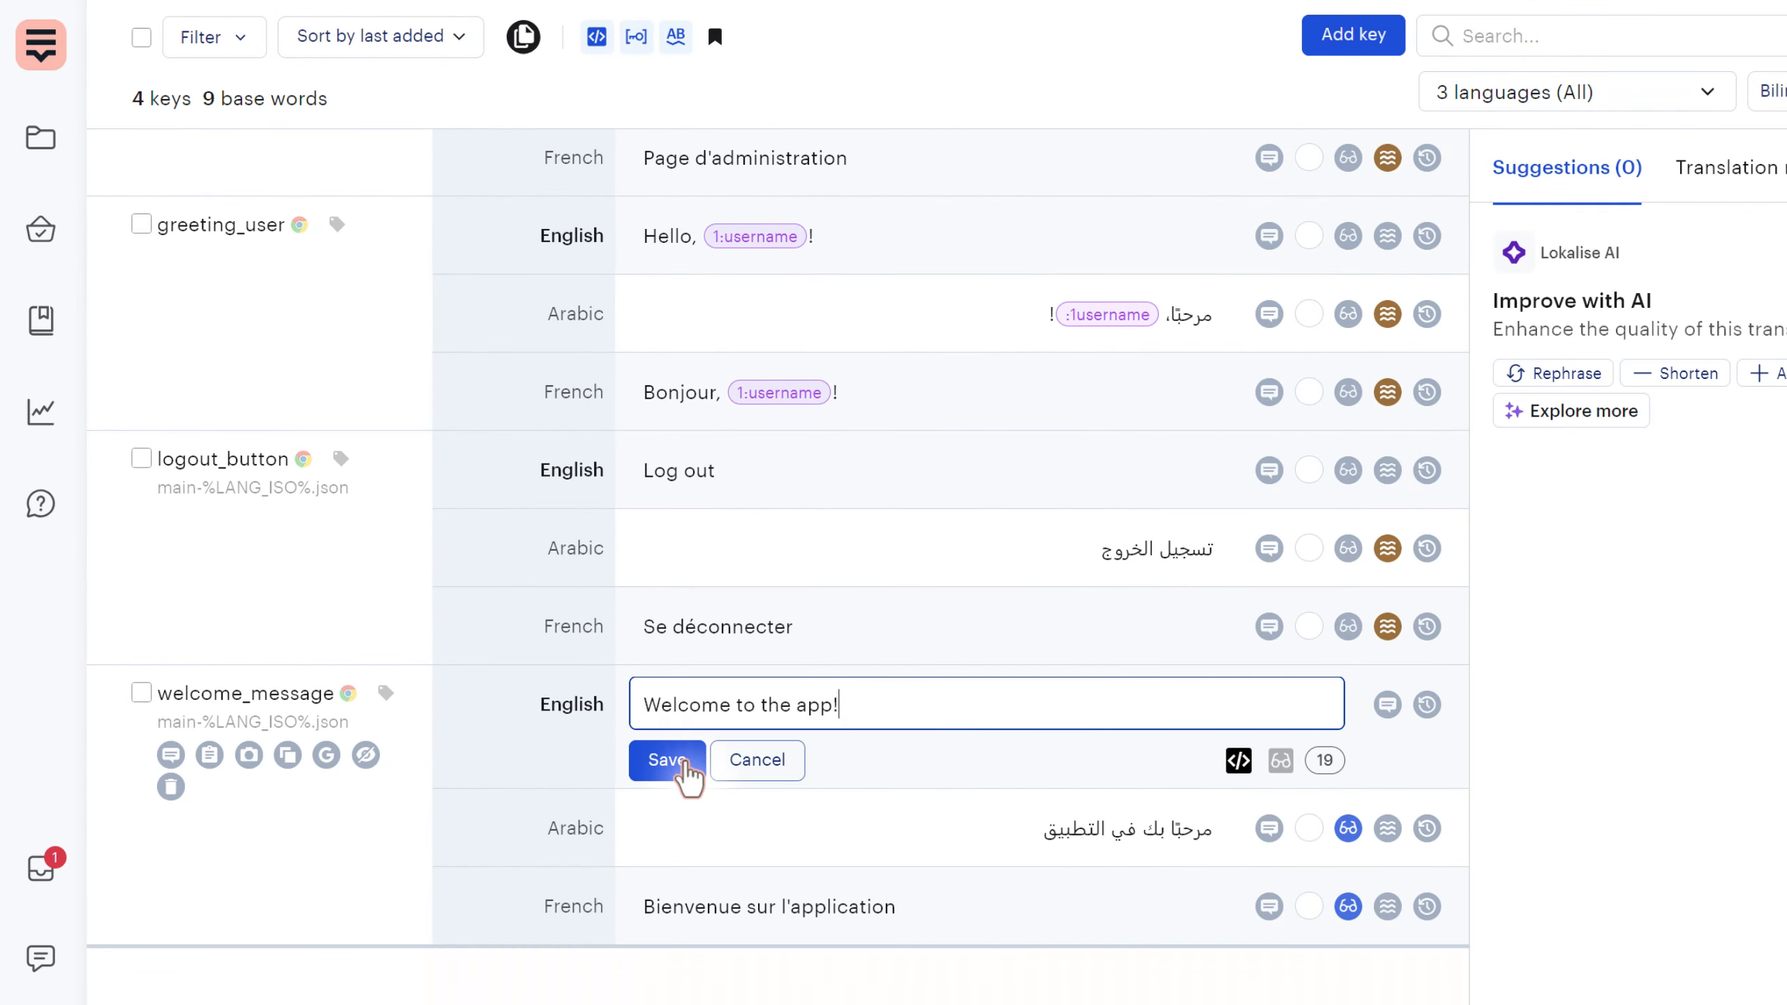
{"action": "left_click", "coordinate": [674, 759]}
{"action": "left_click", "coordinate": [1076, 810]}
{"action": "type", "text": "!"}
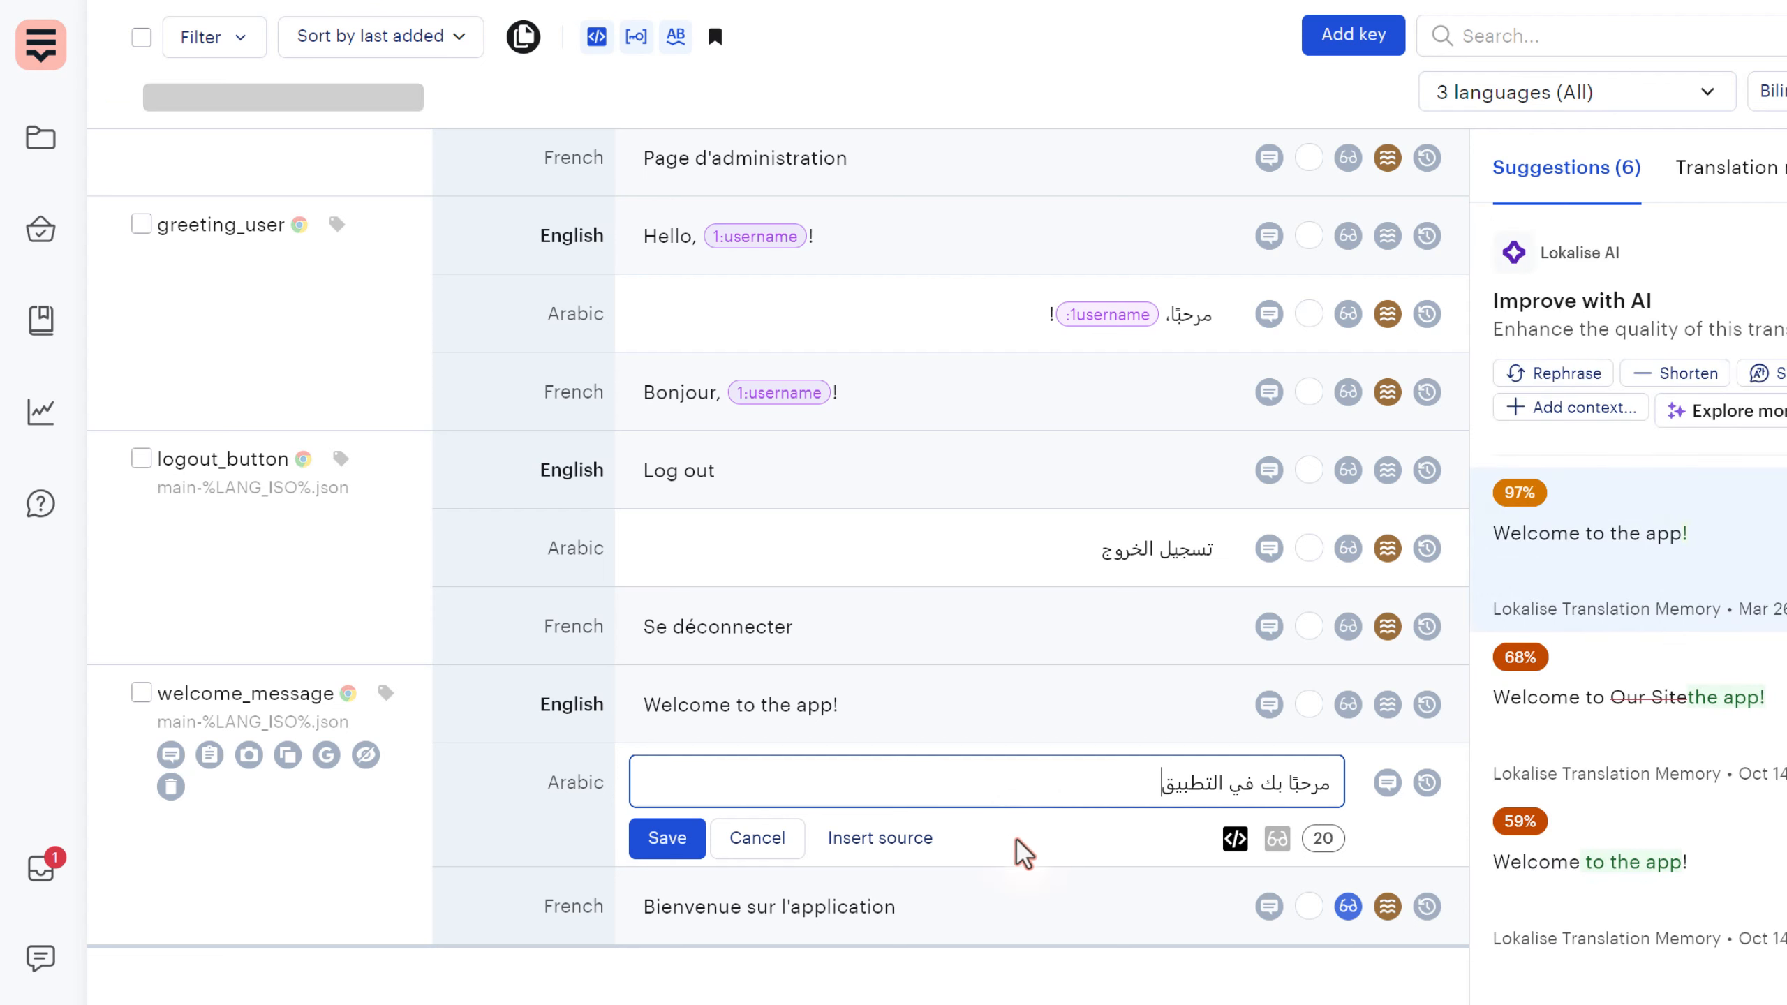
{"action": "left_click", "coordinate": [667, 839]}
{"action": "left_click", "coordinate": [913, 877]}
{"action": "type", "text": "!"}
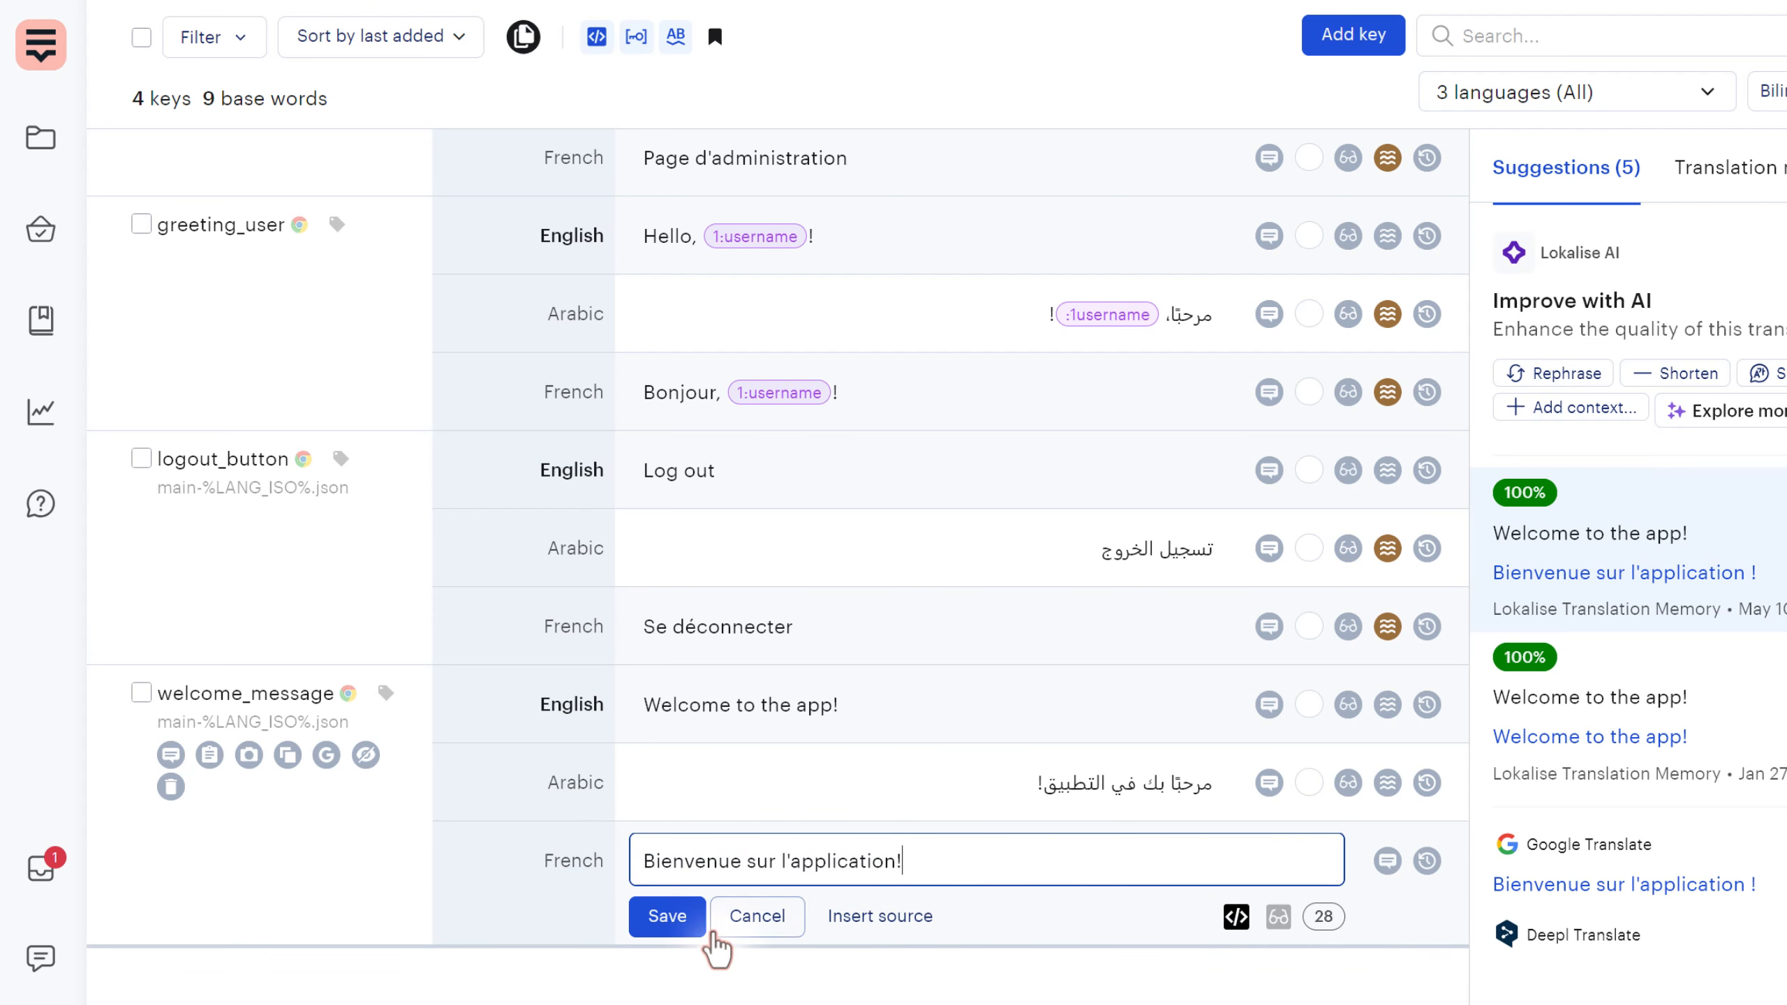
{"action": "left_click", "coordinate": [672, 917]}
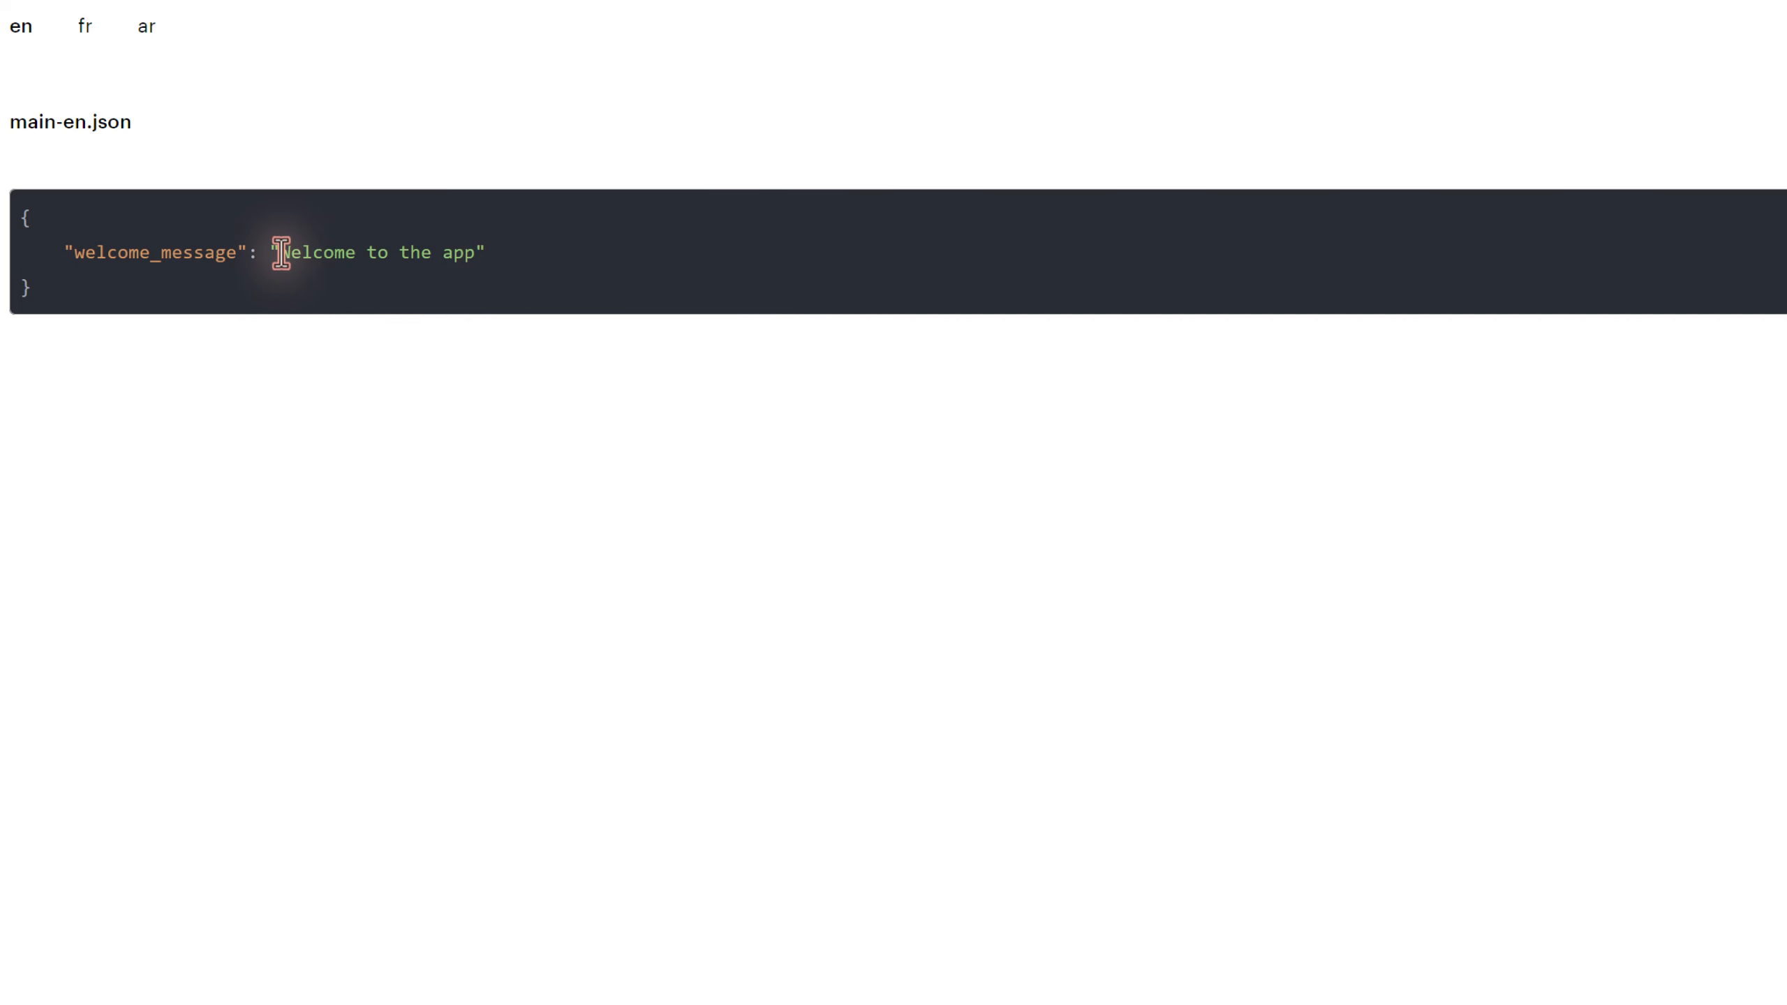
- Check that main-en.json still exports 'Welcome to the app' without the '!'
{"action": "left_click_drag", "start_coordinate": [280, 253], "coordinate": [474, 252]}
{"action": "left_click", "coordinate": [501, 362]}
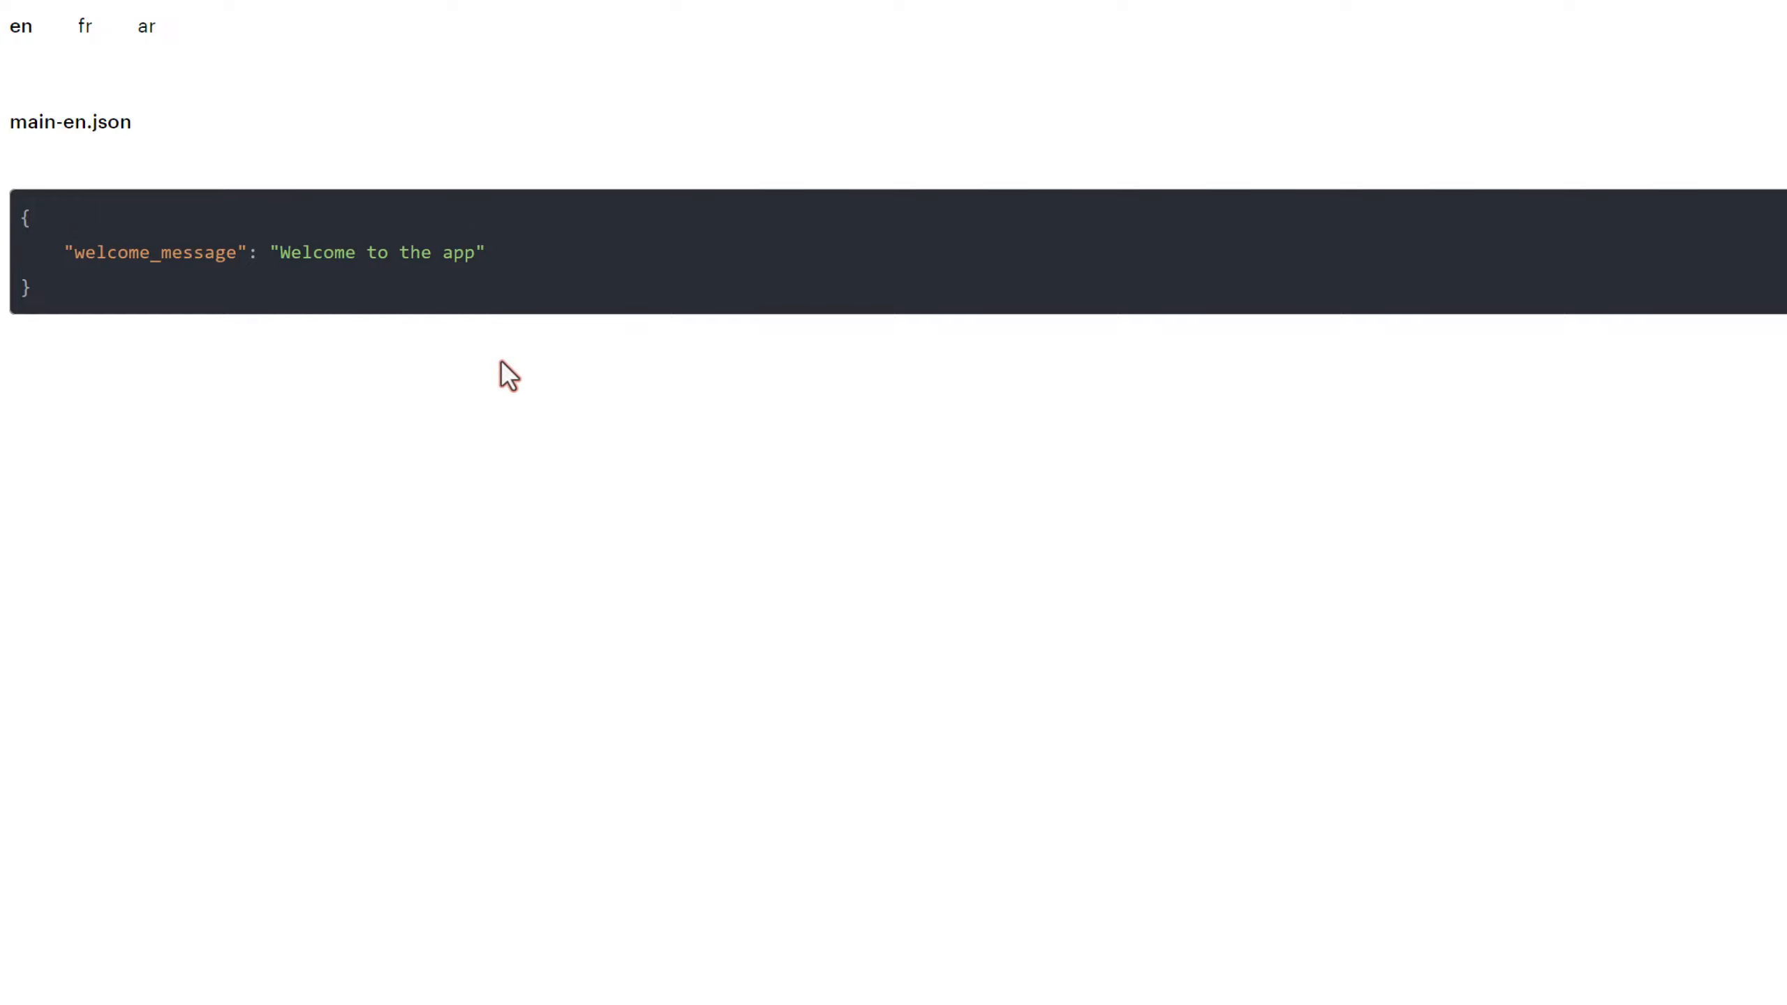
{"action": "left_click_drag", "start_coordinate": [281, 252], "coordinate": [480, 259]}
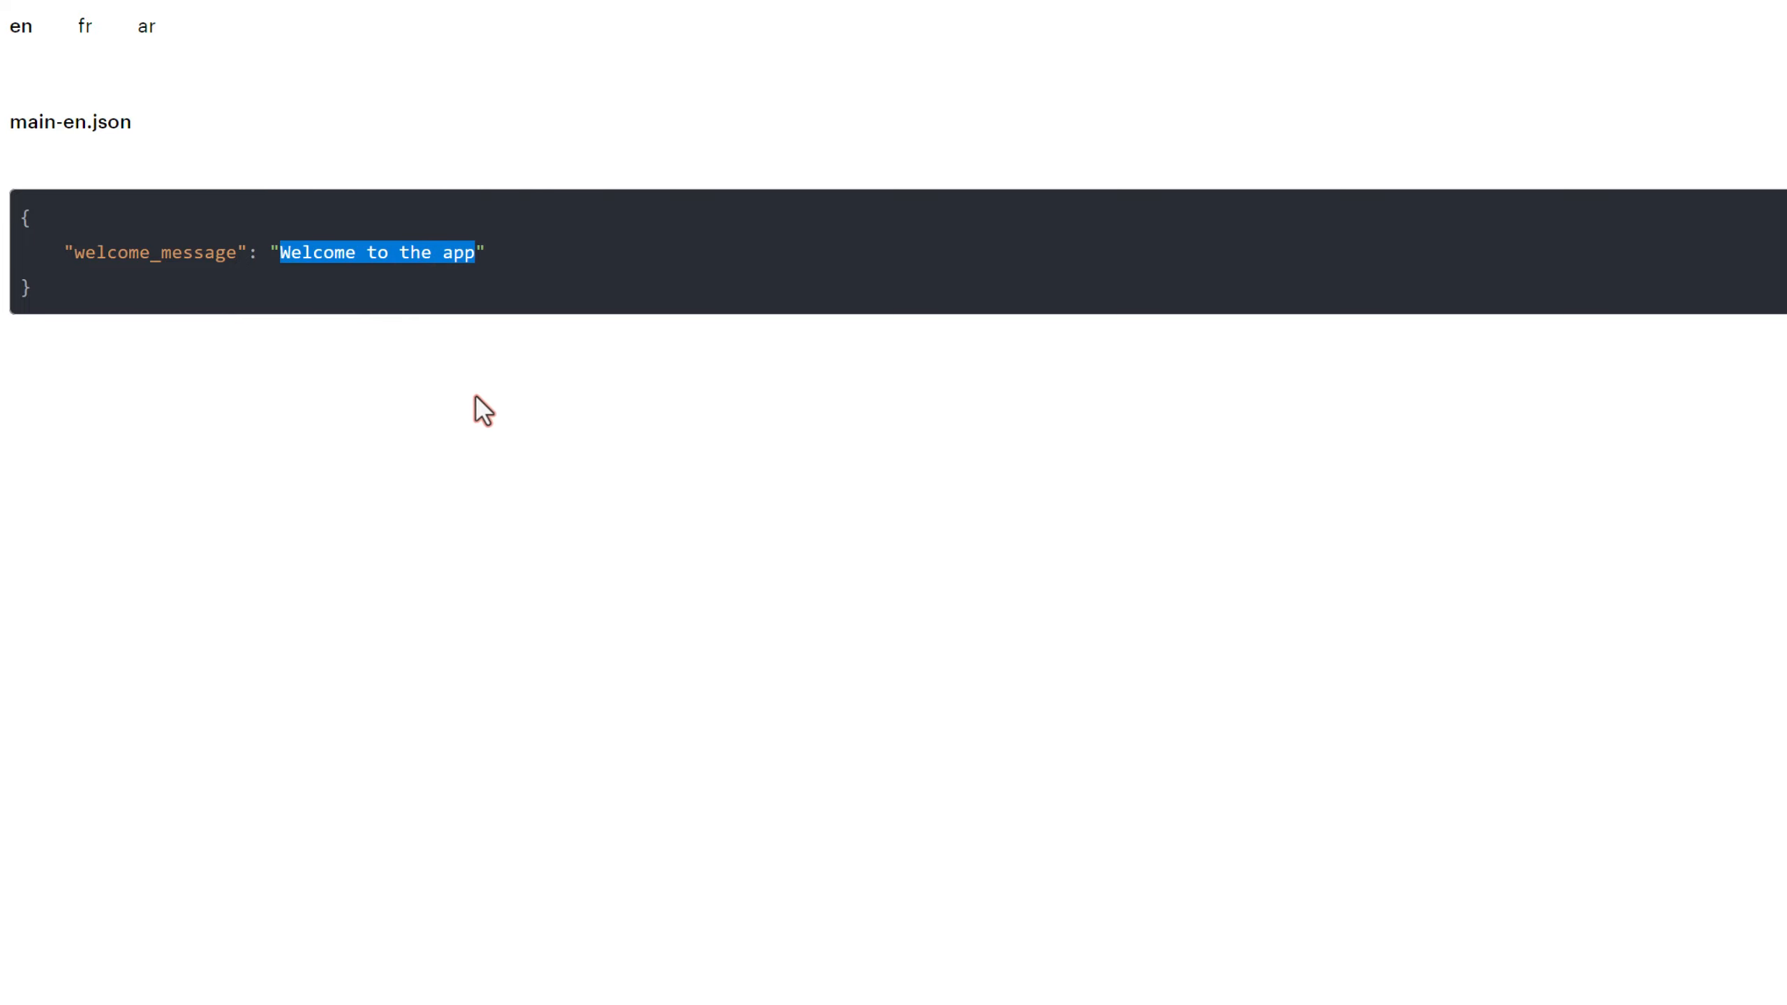
{"action": "left_click", "coordinate": [475, 220]}
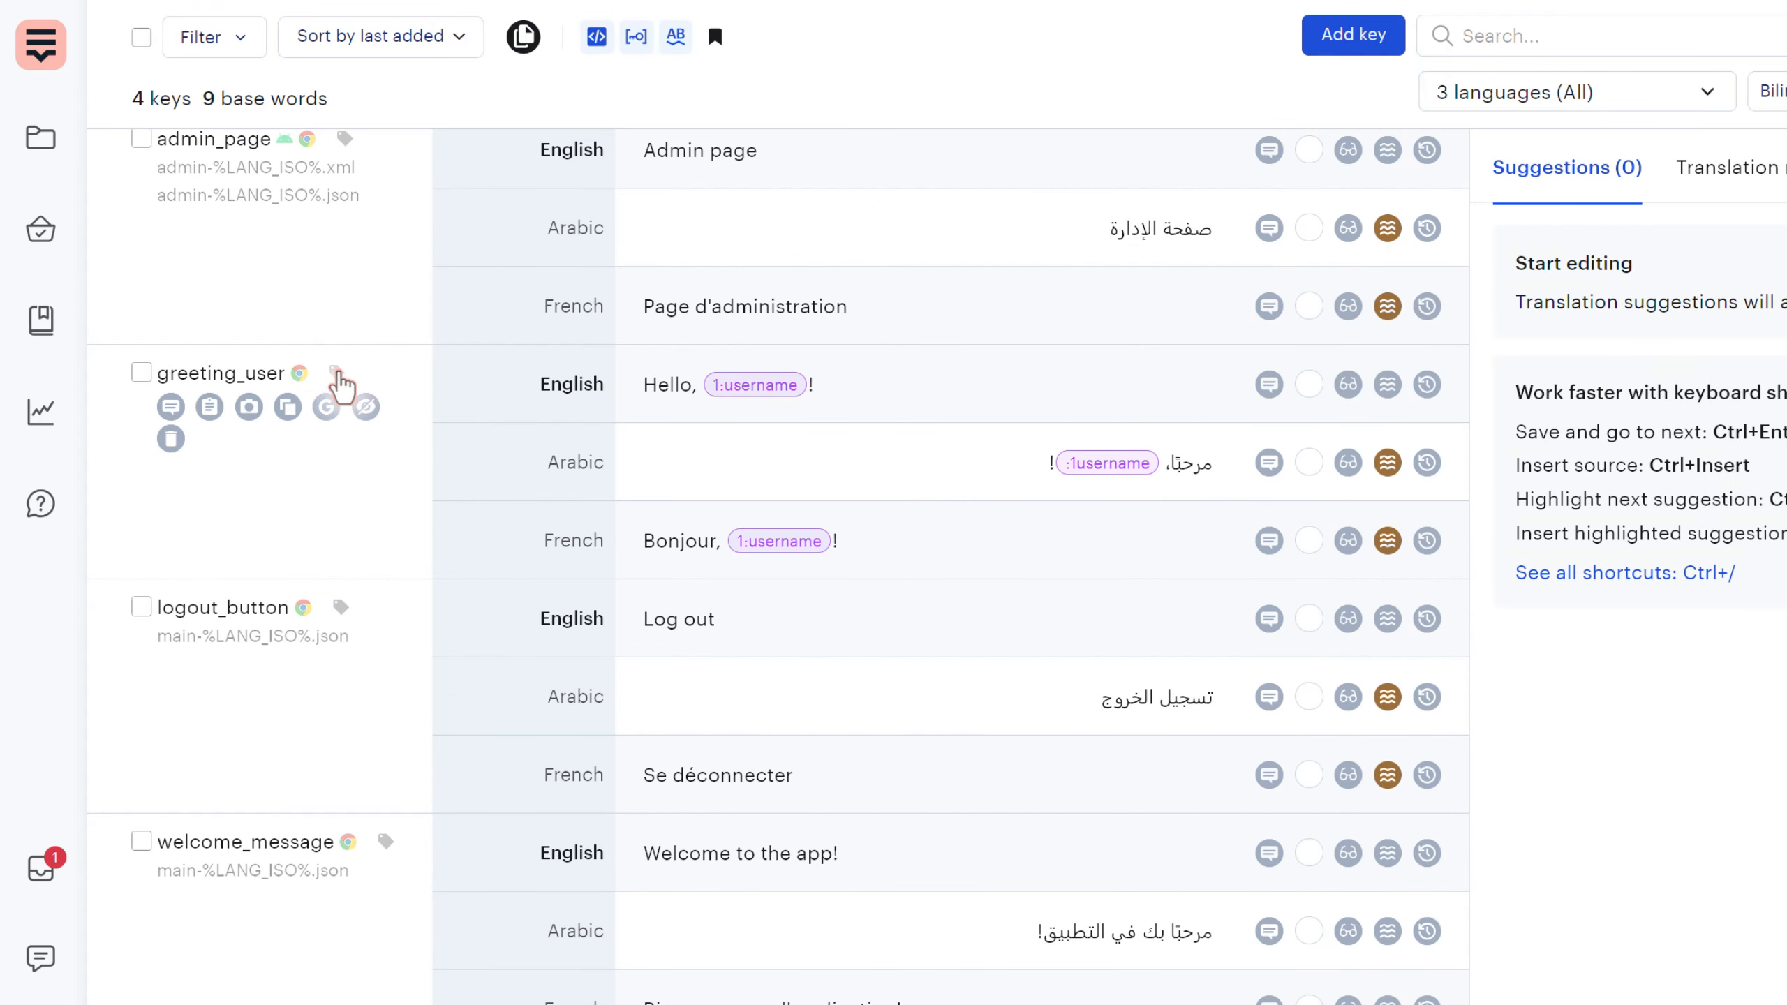
- Tag the greeting_user key with ui and a new main tag
{"action": "left_click", "coordinate": [337, 374]}
{"action": "type", "text": "a"}
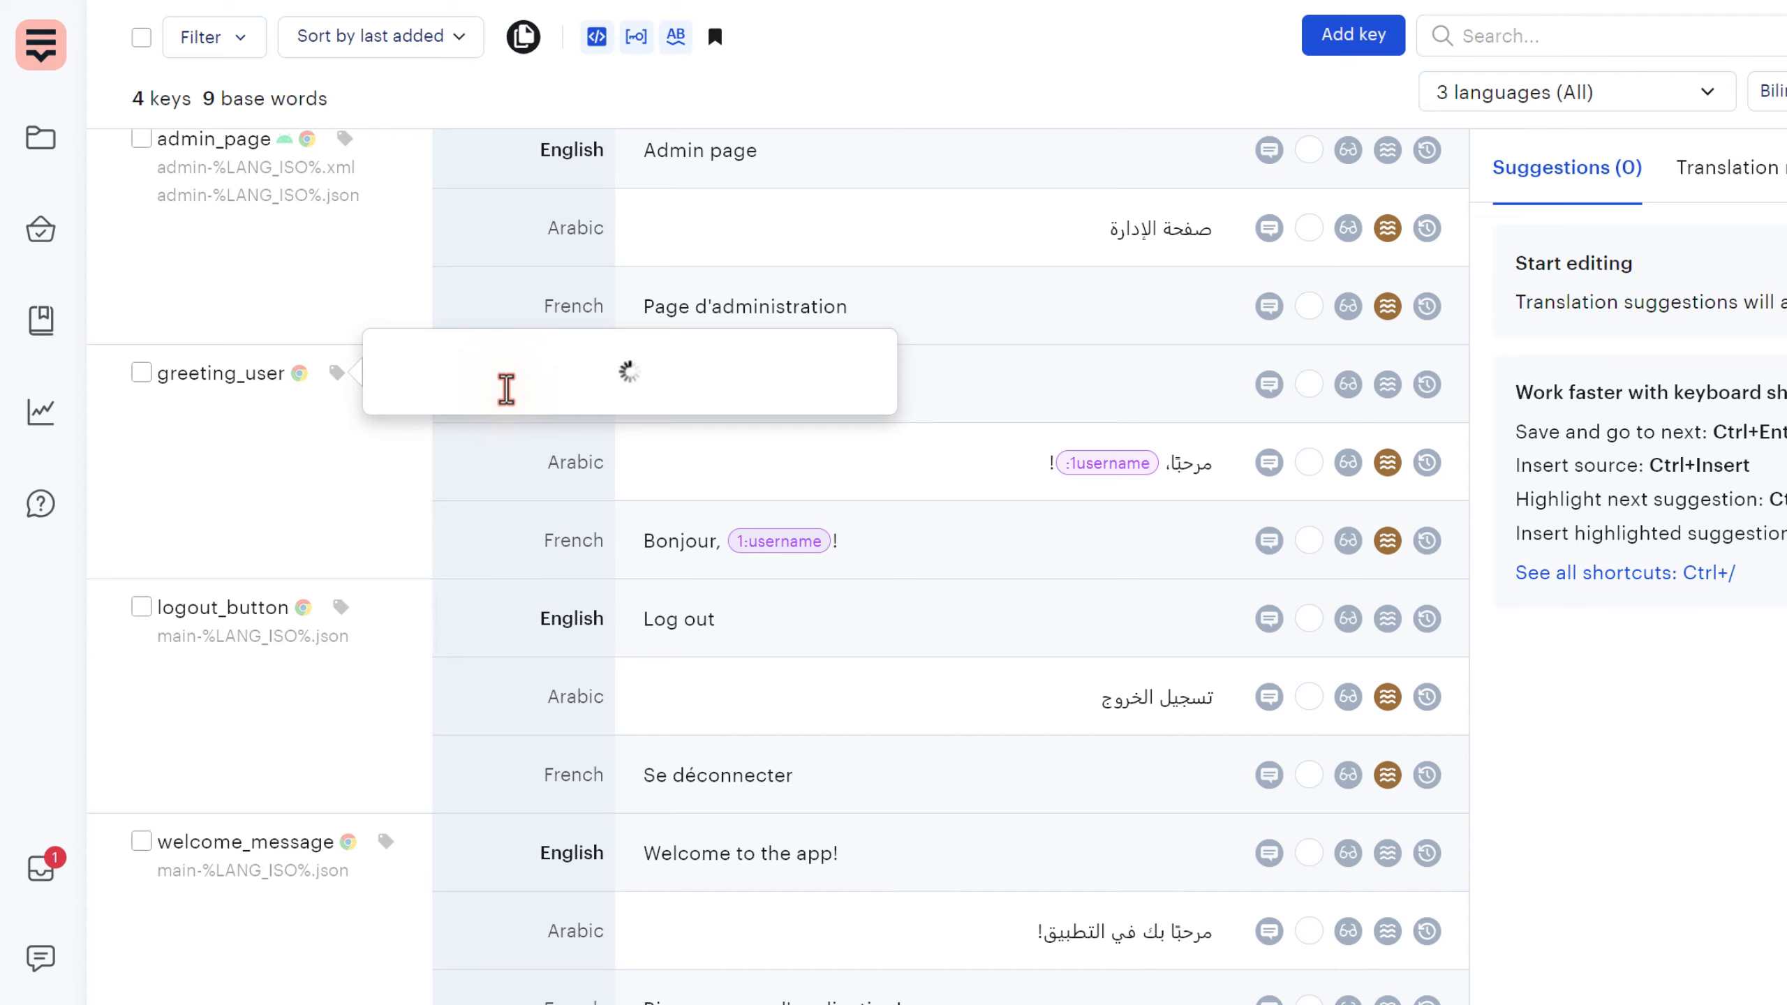
{"action": "scroll", "coordinate": [507, 390], "scroll_direction": "down", "scroll_amount": 2}
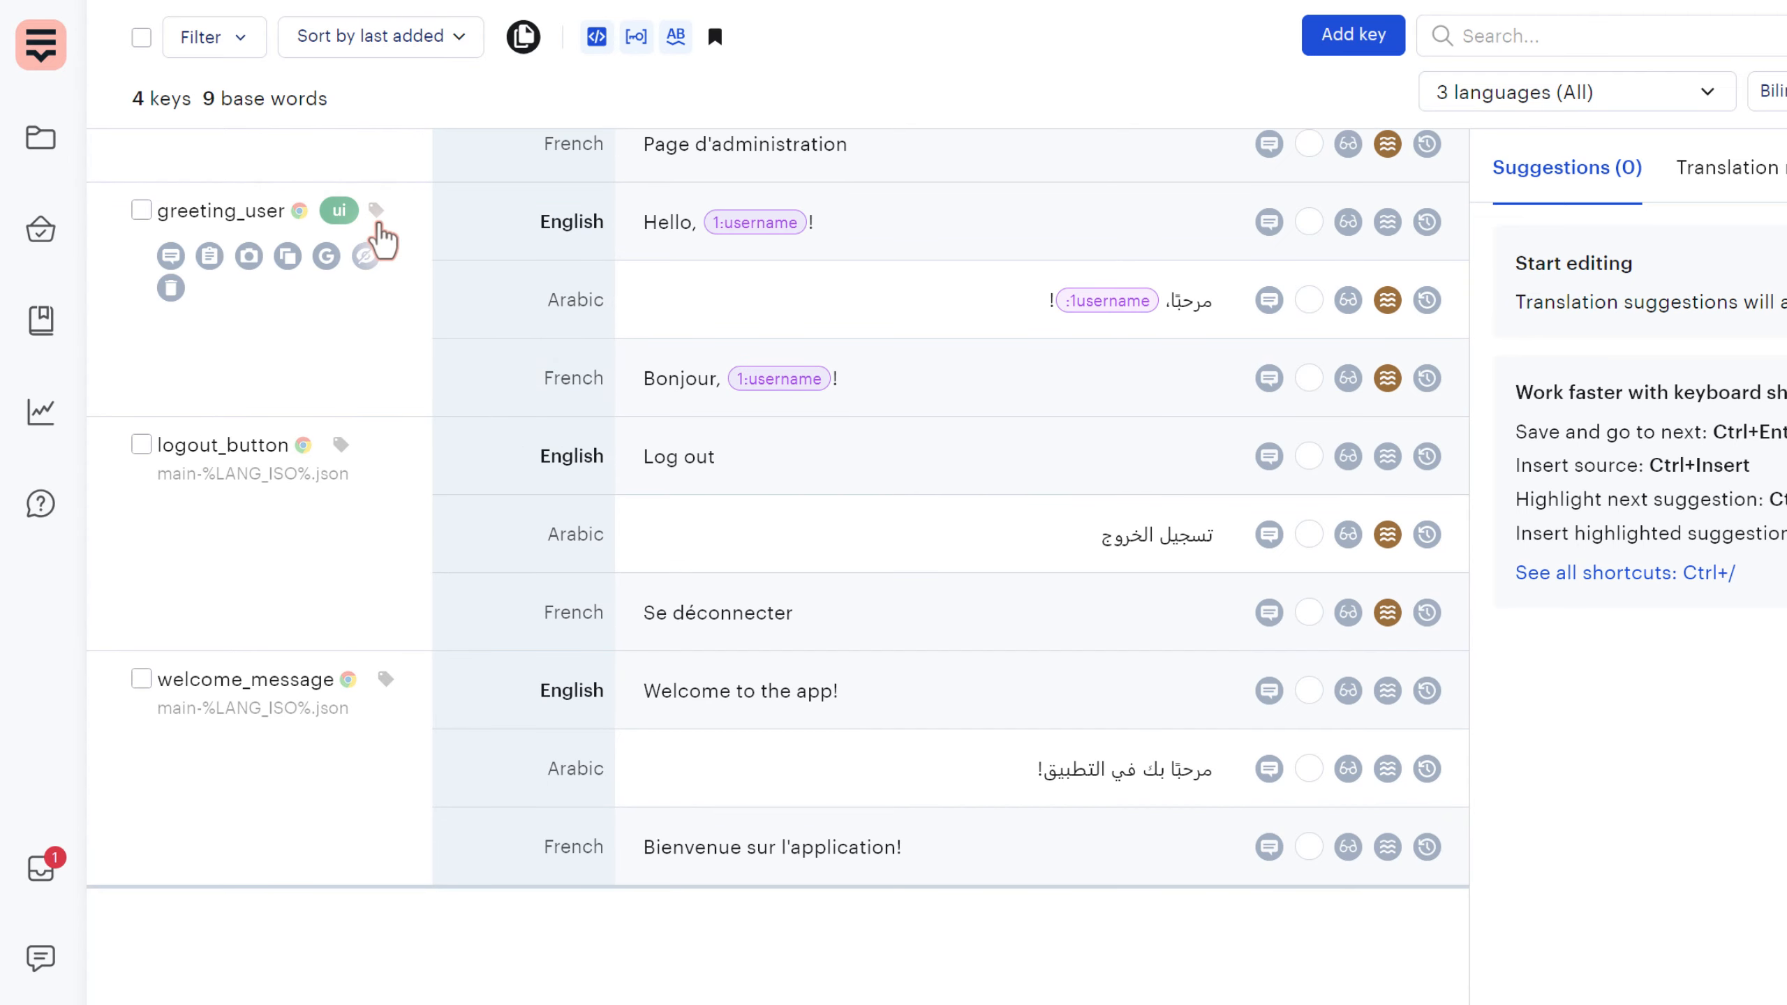
{"action": "left_click", "coordinate": [376, 210]}
{"action": "type", "text": "main"}
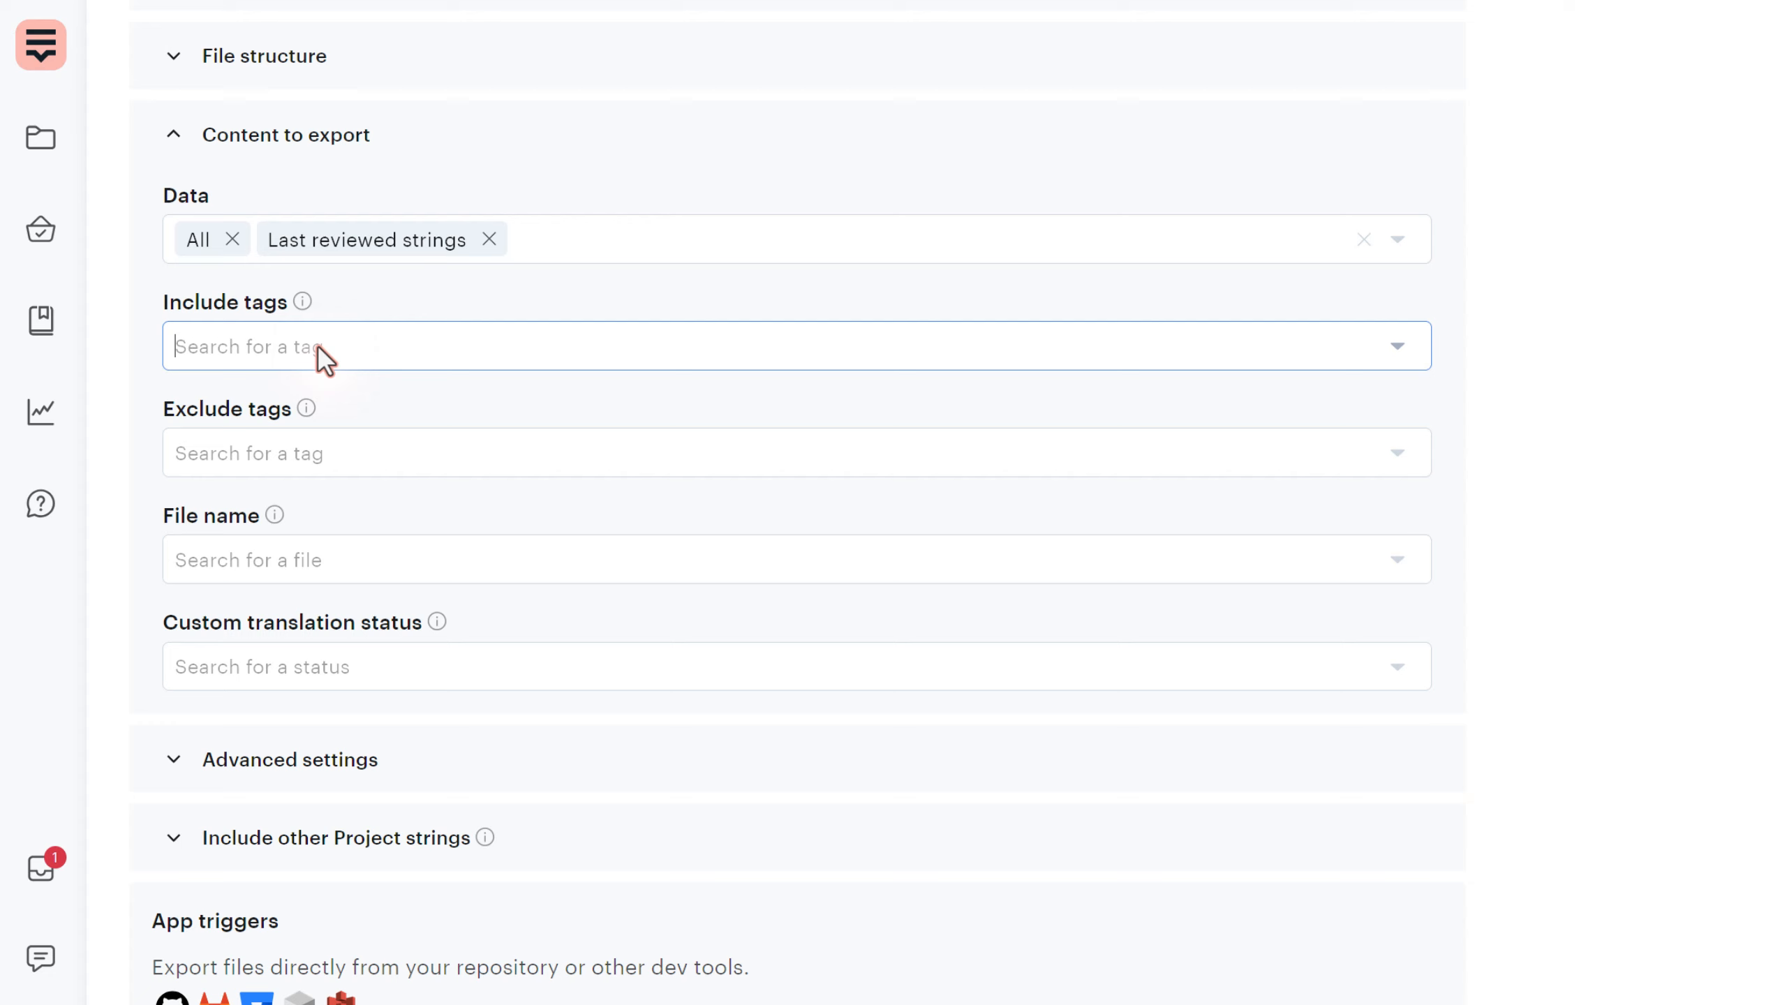
{"action": "left_click", "coordinate": [313, 345]}
- Filter the export by the main-%LANG_ISO%.json file instead of the main tag
{"action": "left_click", "coordinate": [206, 407]}
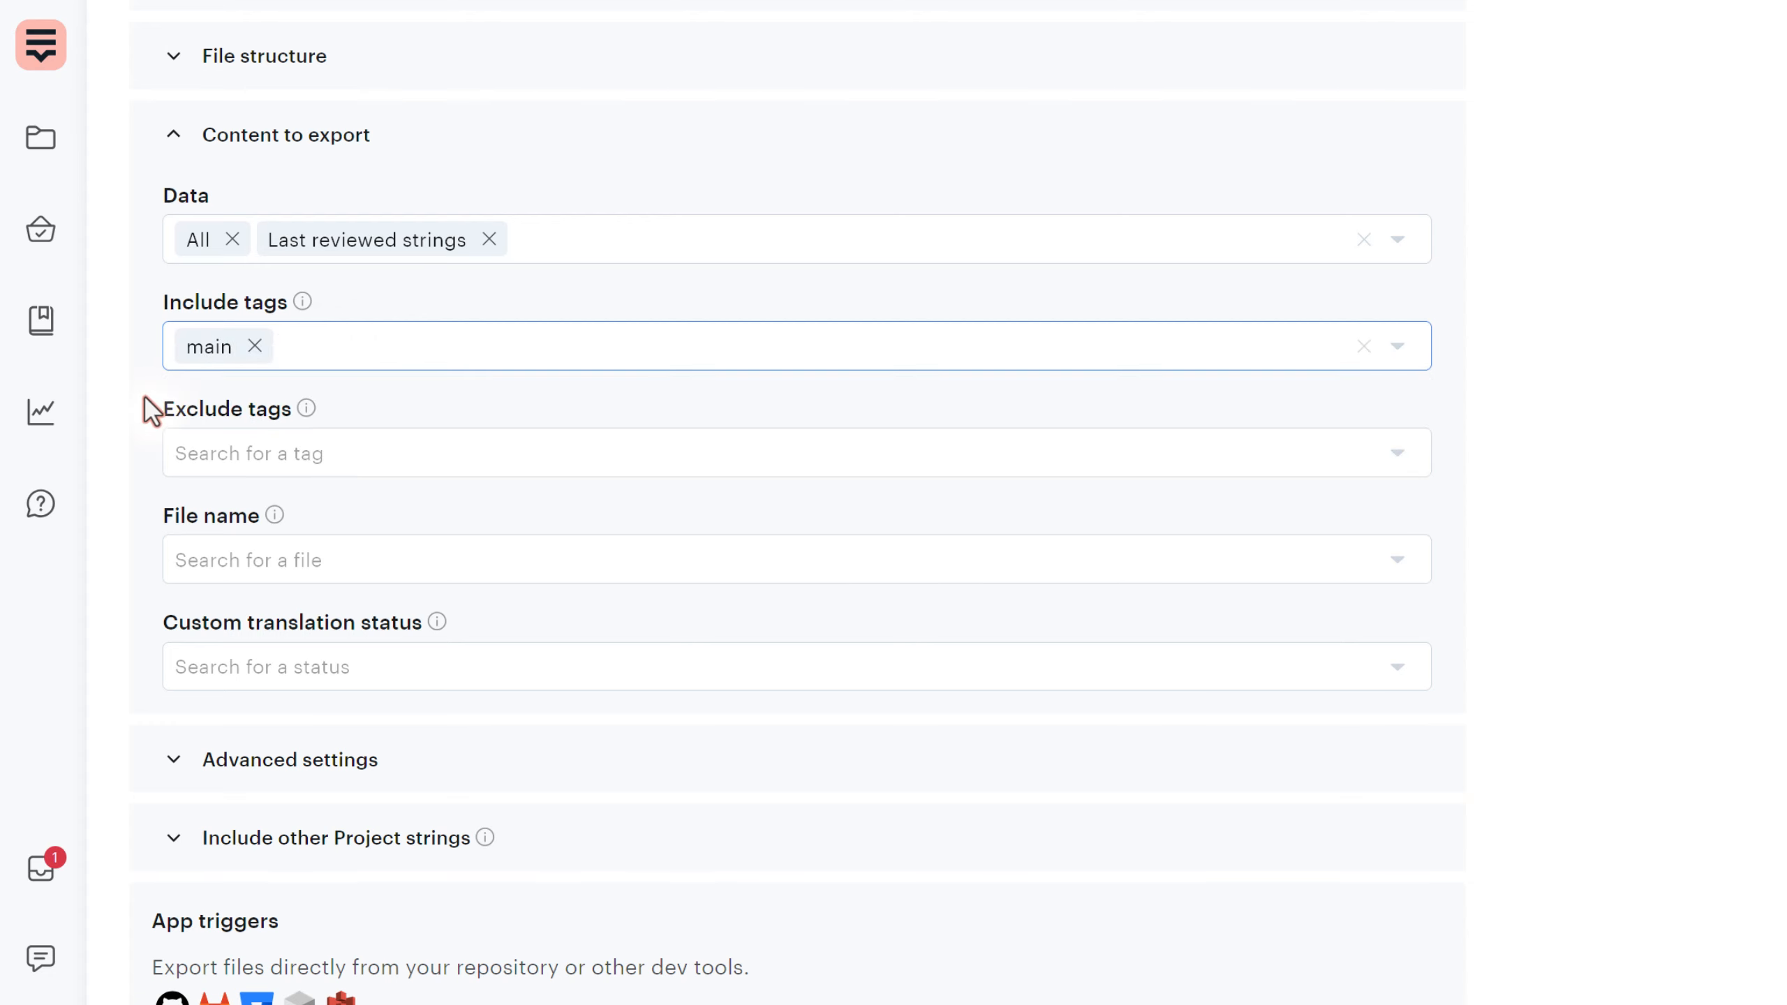
{"action": "left_click", "coordinate": [255, 345]}
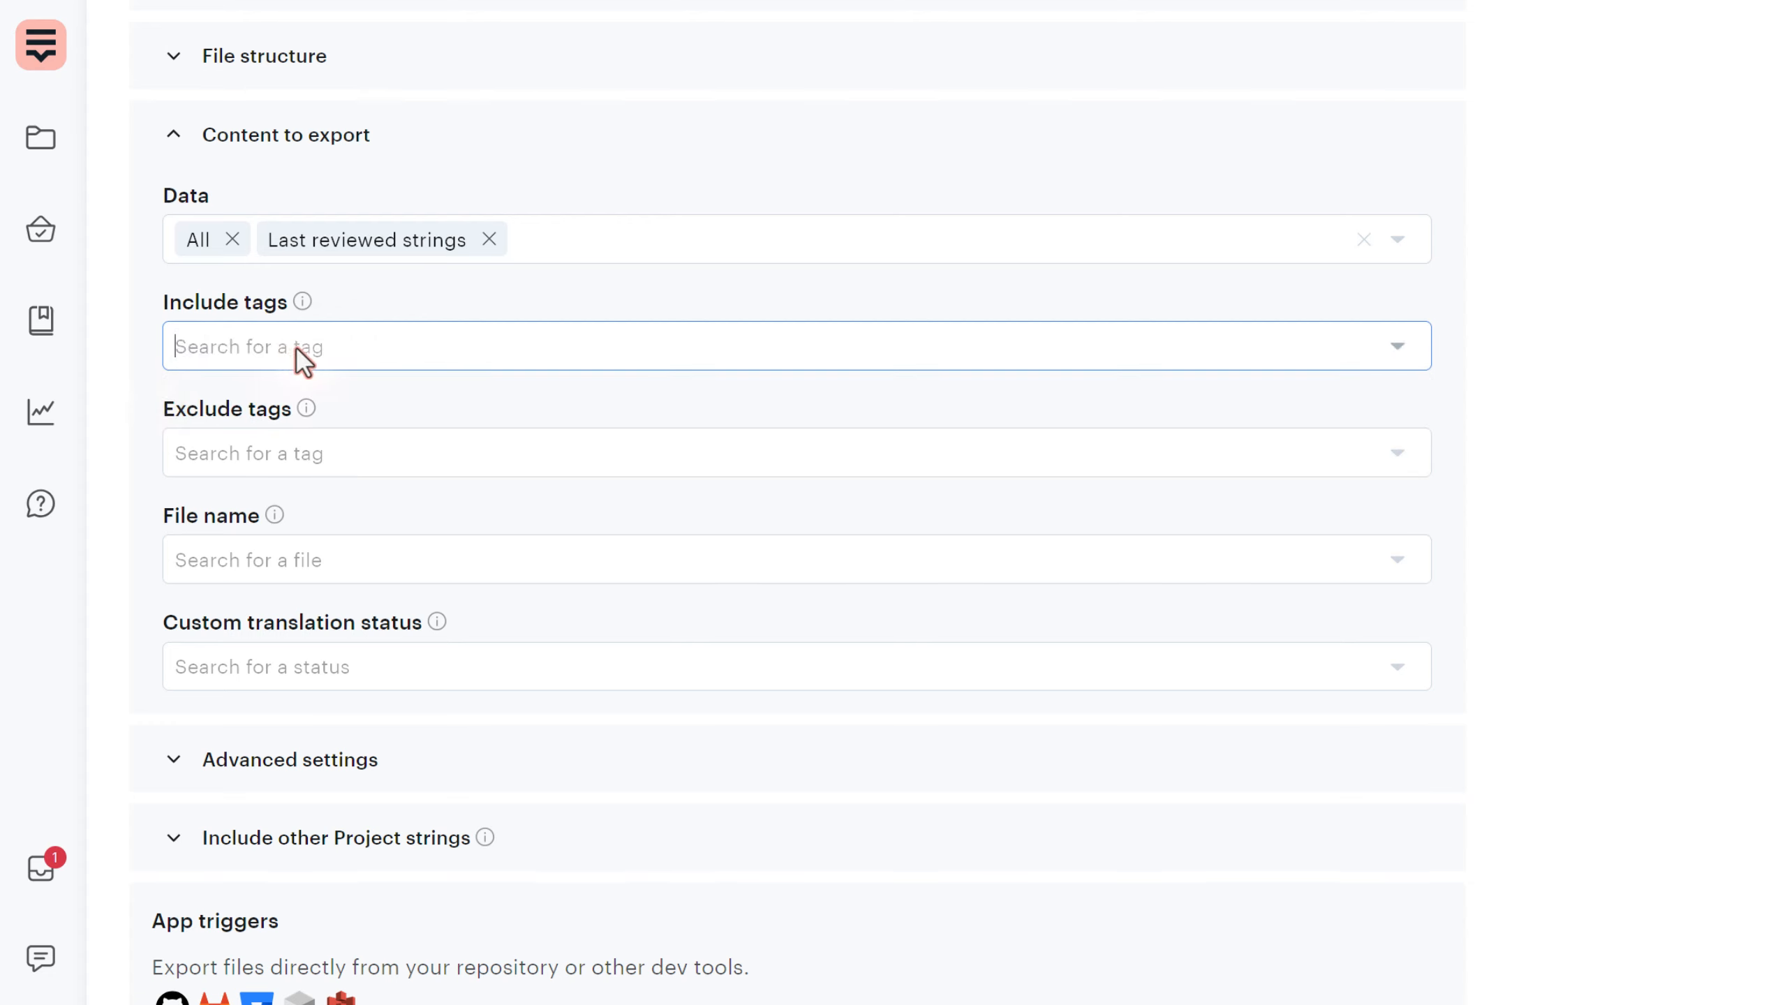
{"action": "left_click", "coordinate": [191, 542]}
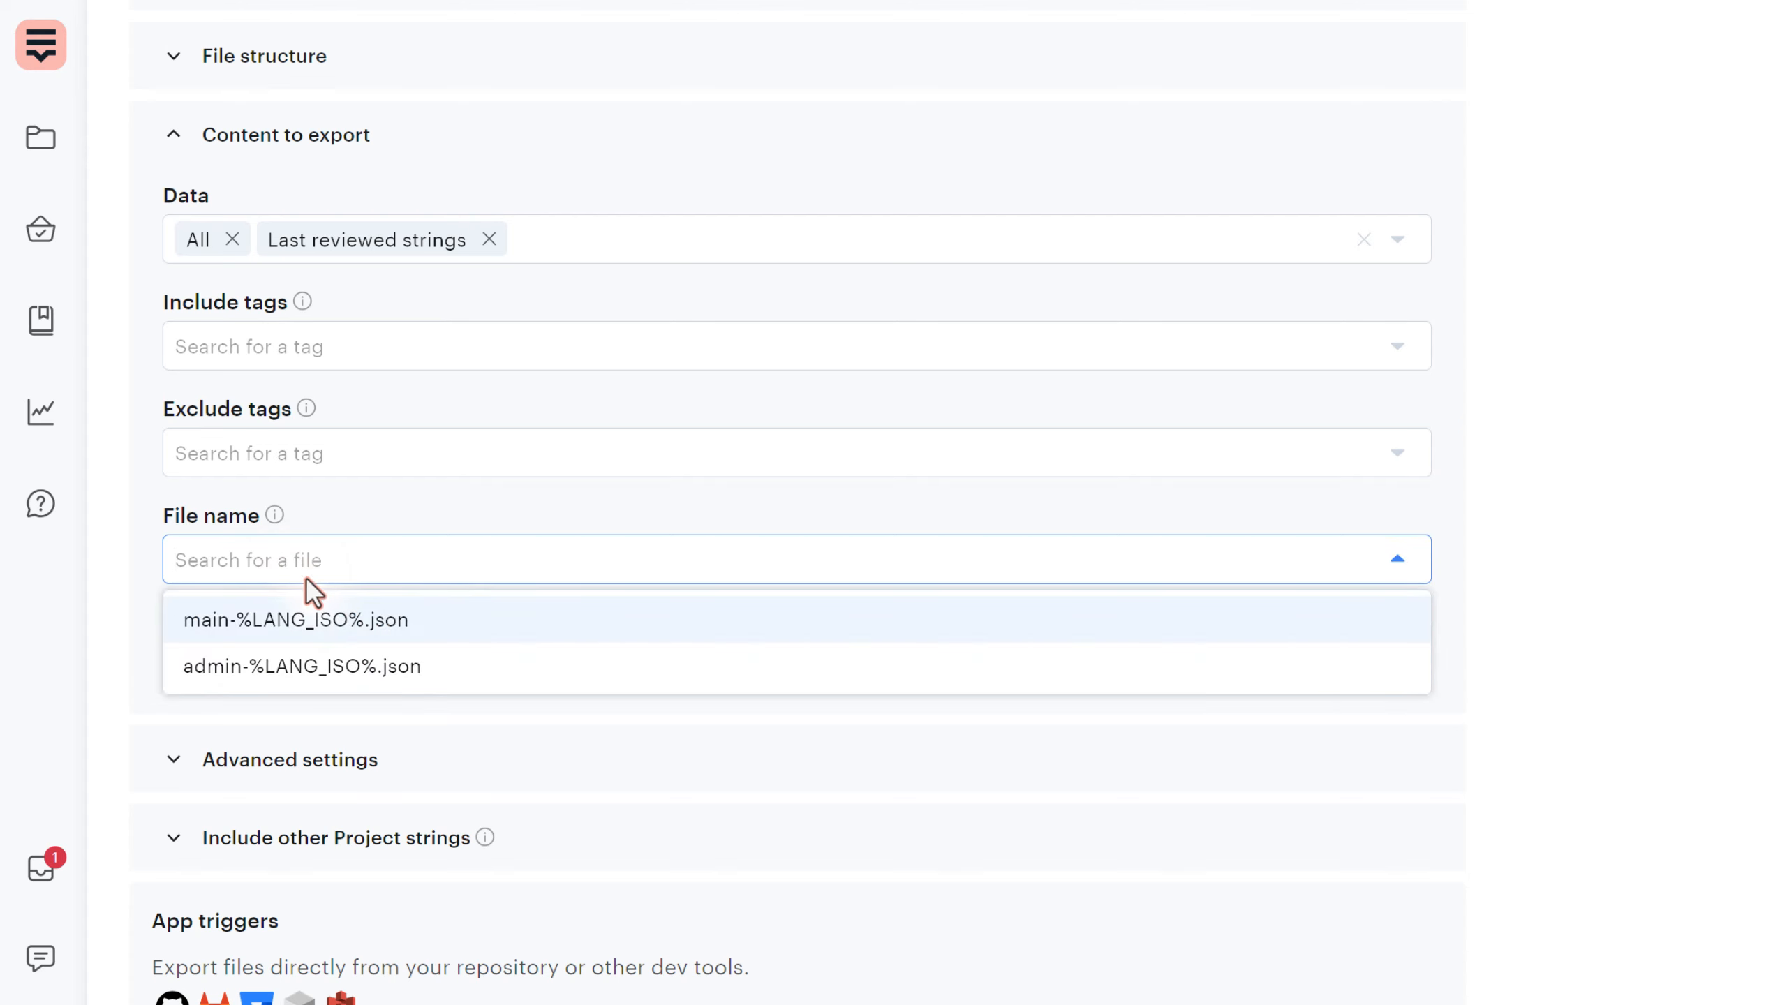
{"action": "left_click", "coordinate": [351, 620]}
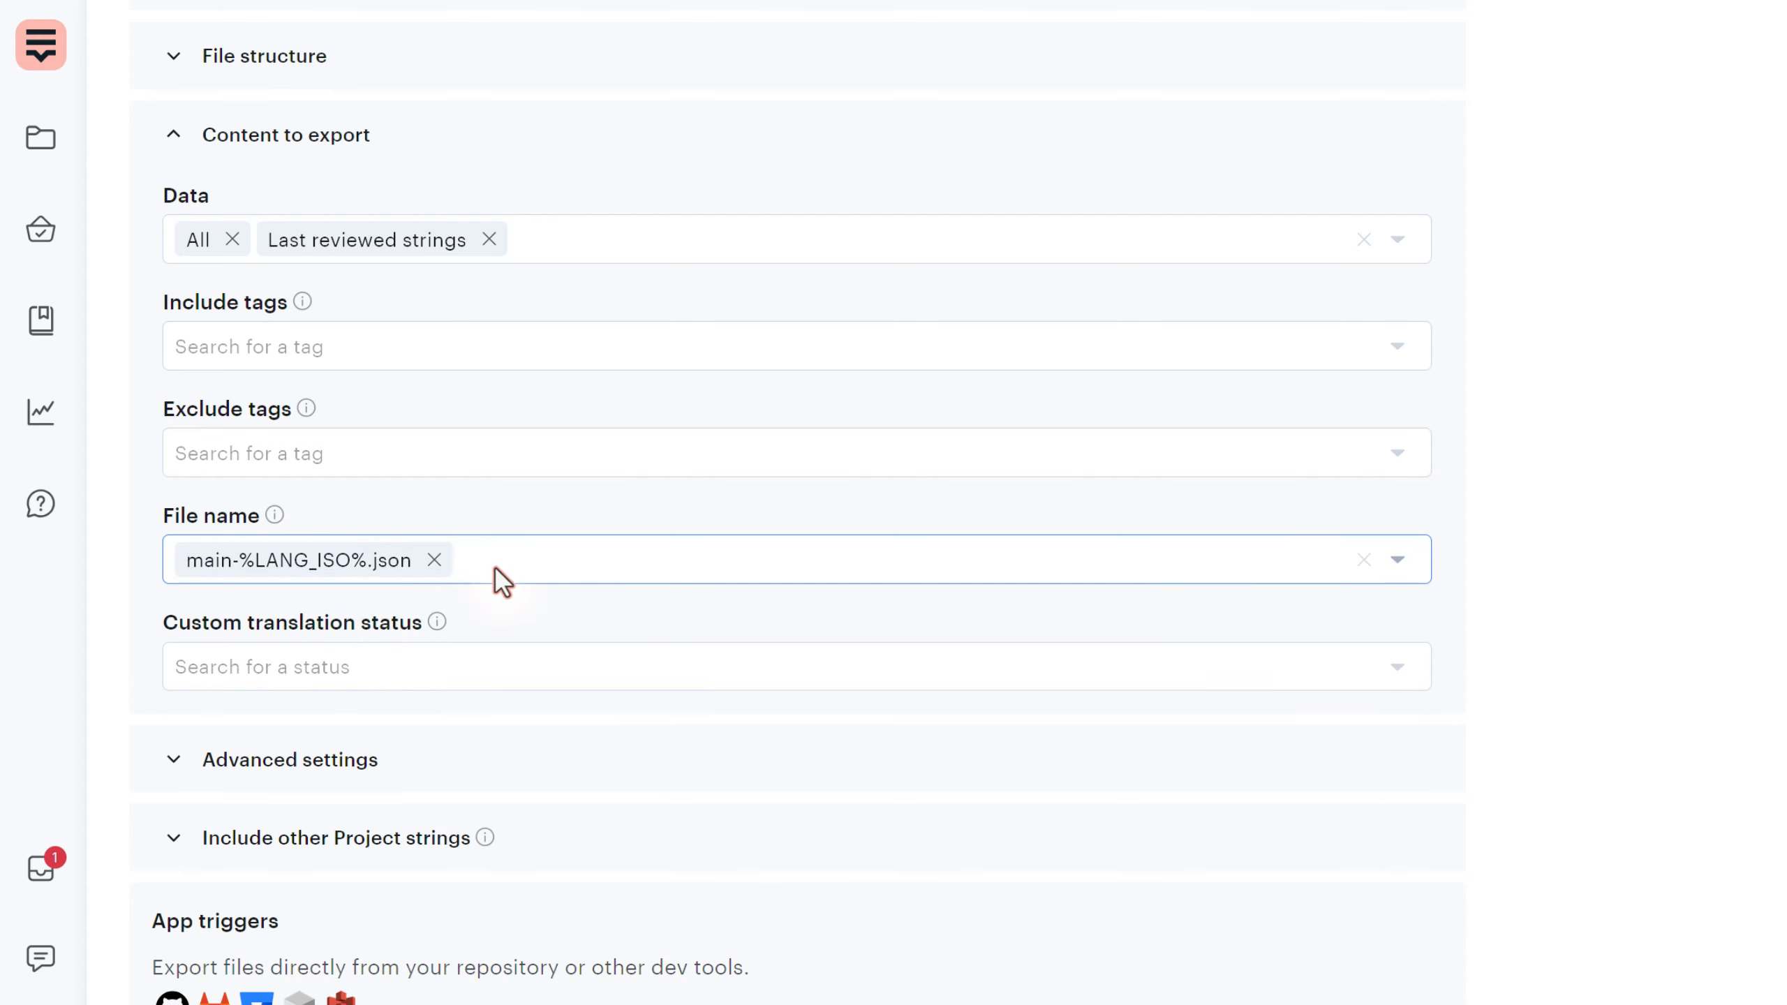
{"action": "scroll", "coordinate": [422, 563], "scroll_direction": "down", "scroll_amount": 2}
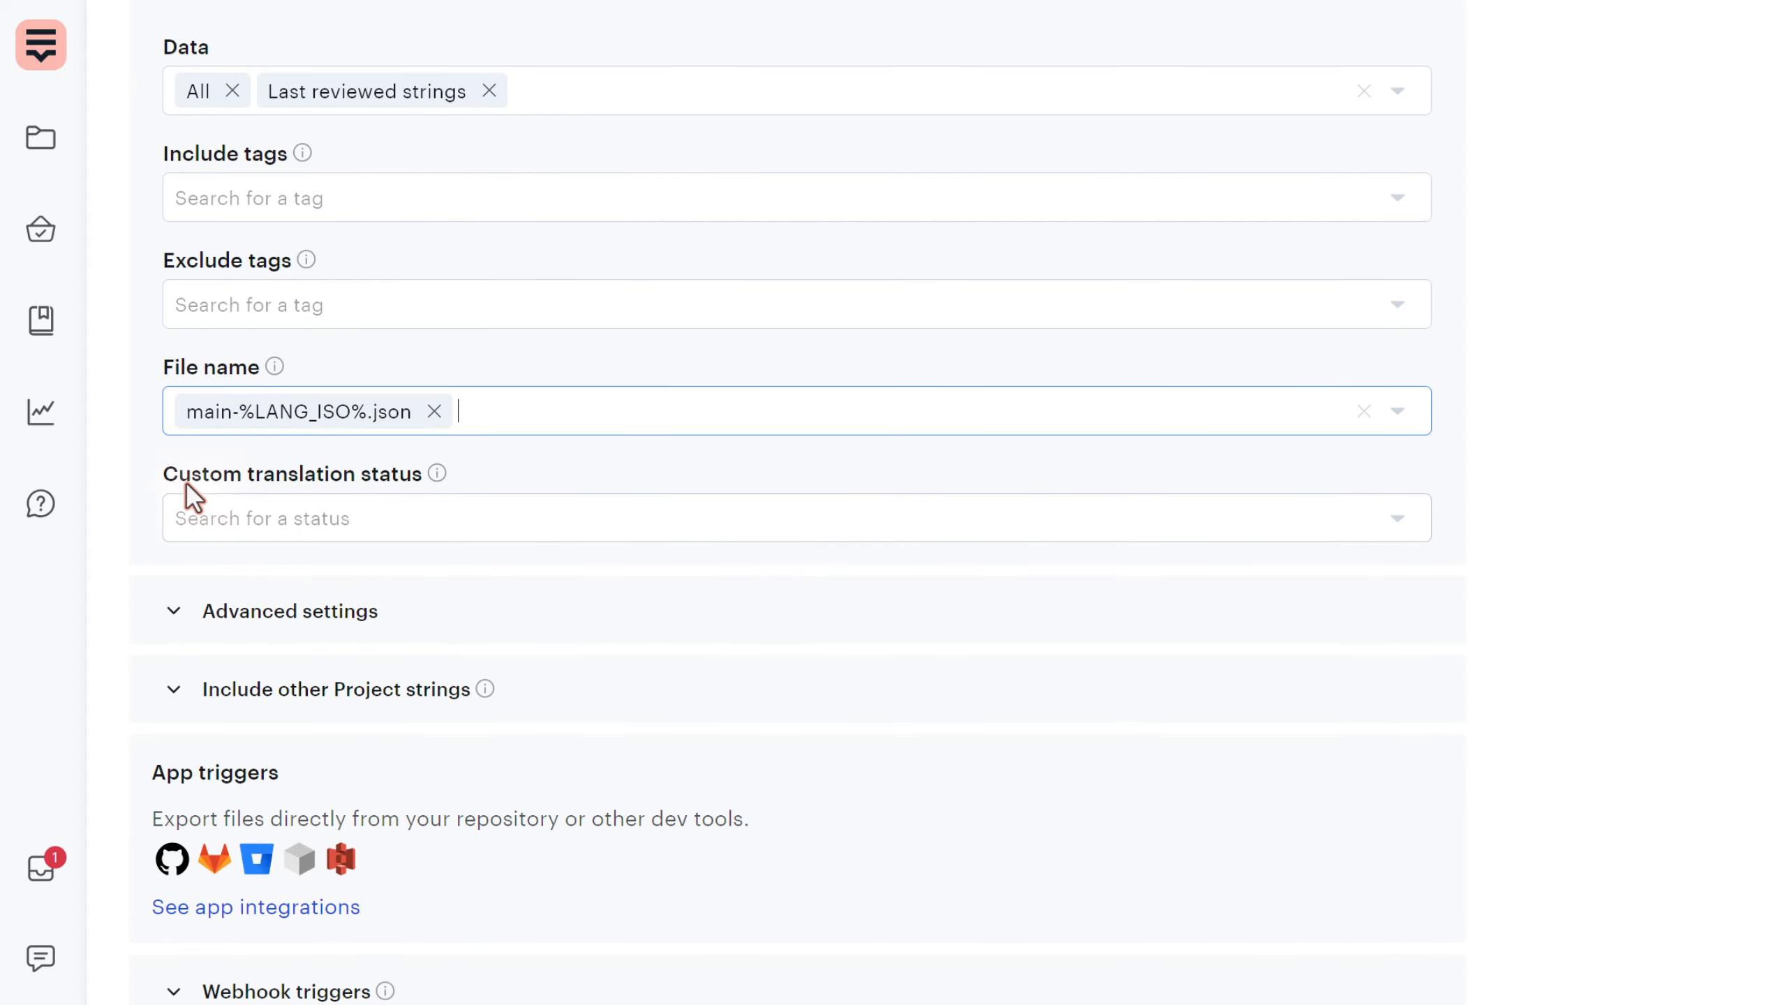
{"action": "left_click_drag", "start_coordinate": [177, 479], "coordinate": [415, 488]}
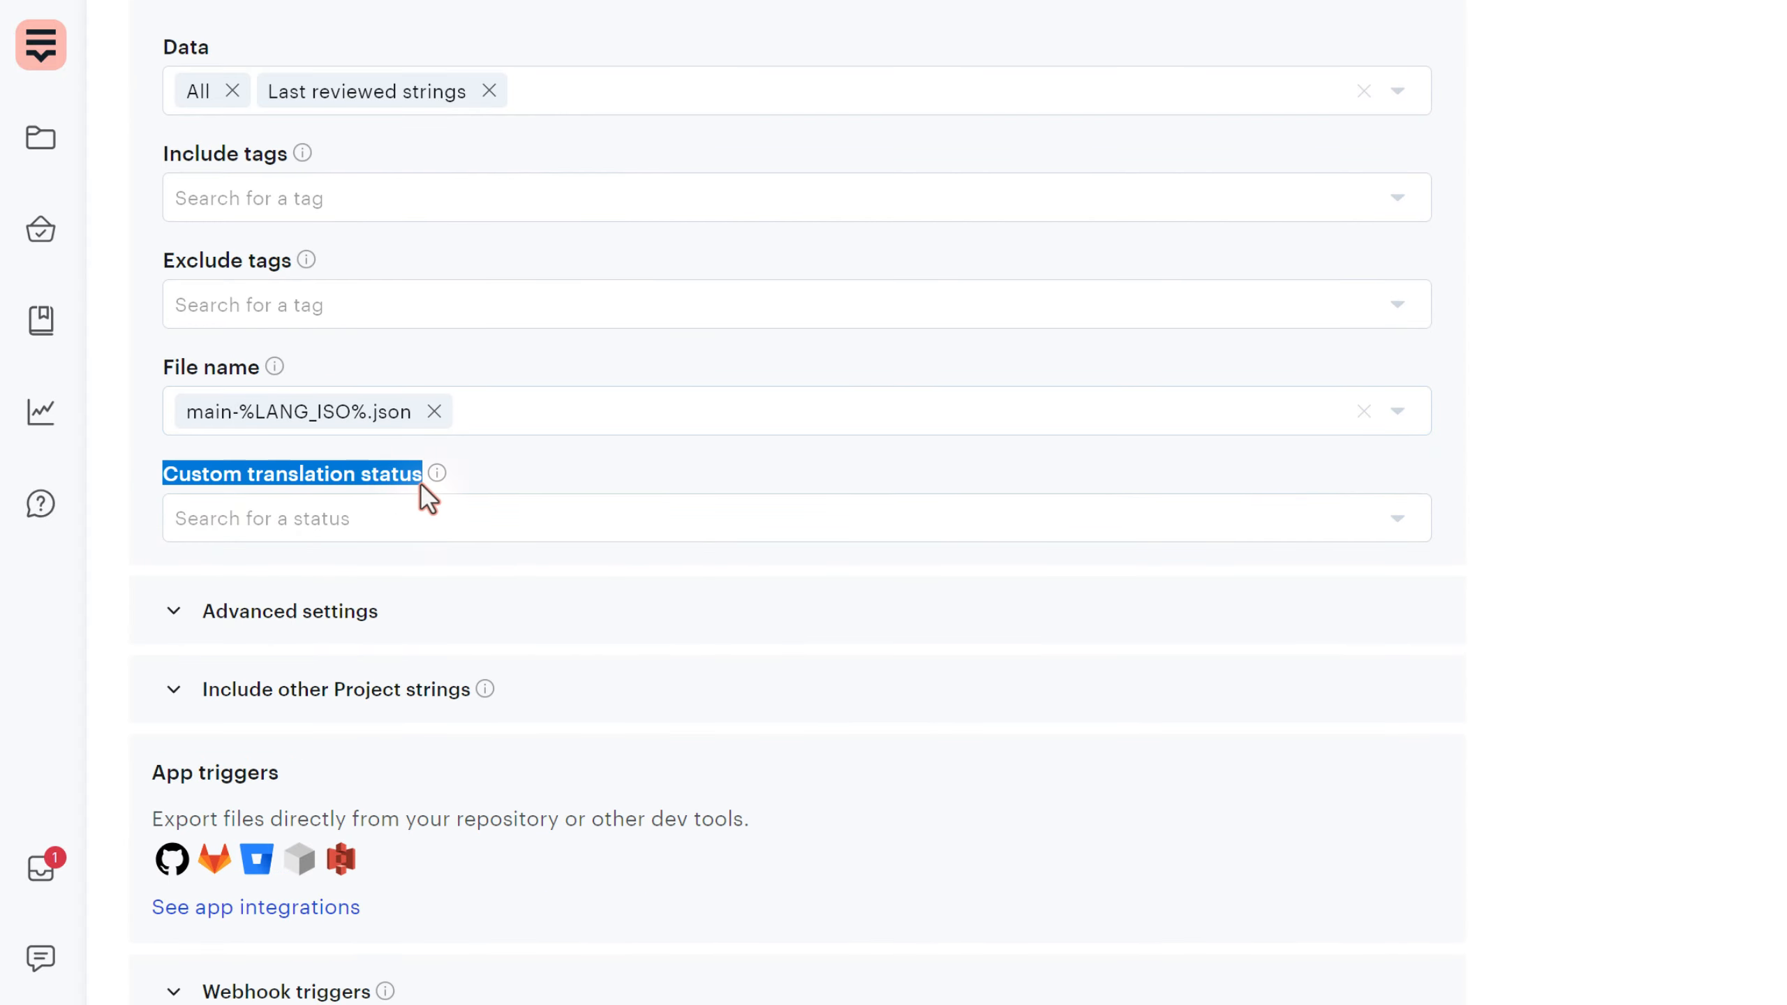
{"action": "left_click", "coordinate": [148, 511]}
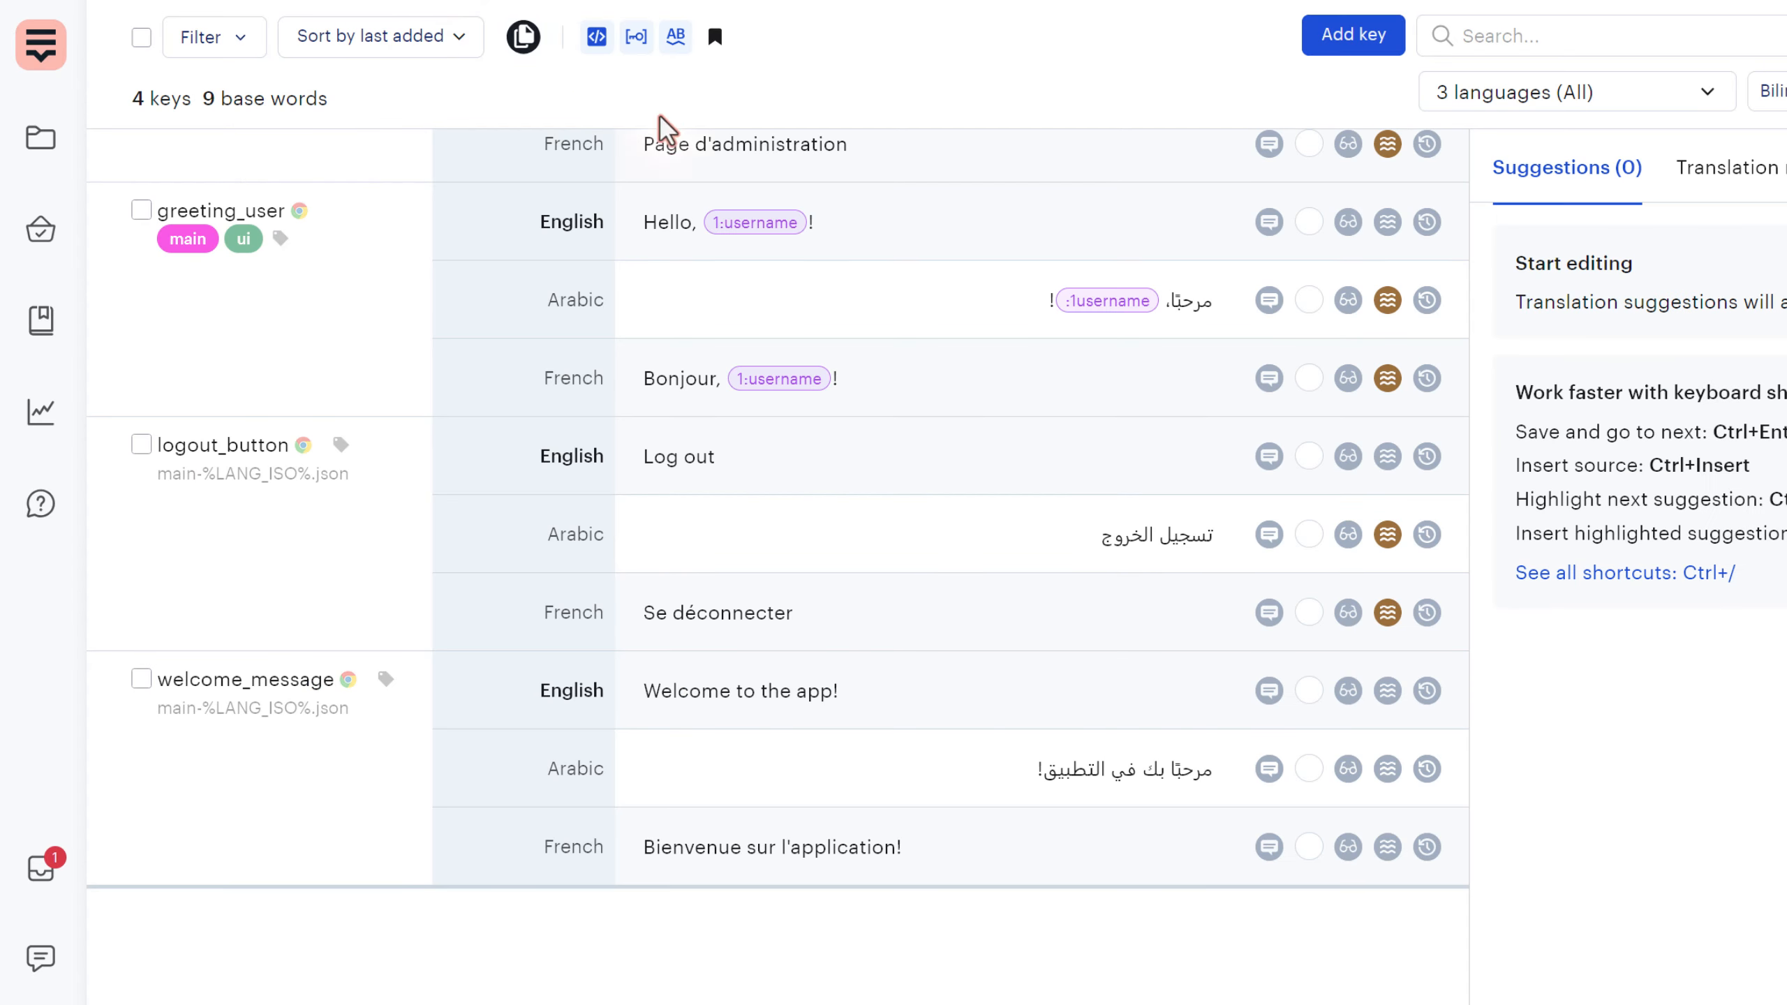
- Give the English Admin page translation the approved custom status
{"action": "scroll", "coordinate": [704, 212], "scroll_direction": "up", "scroll_amount": 3}
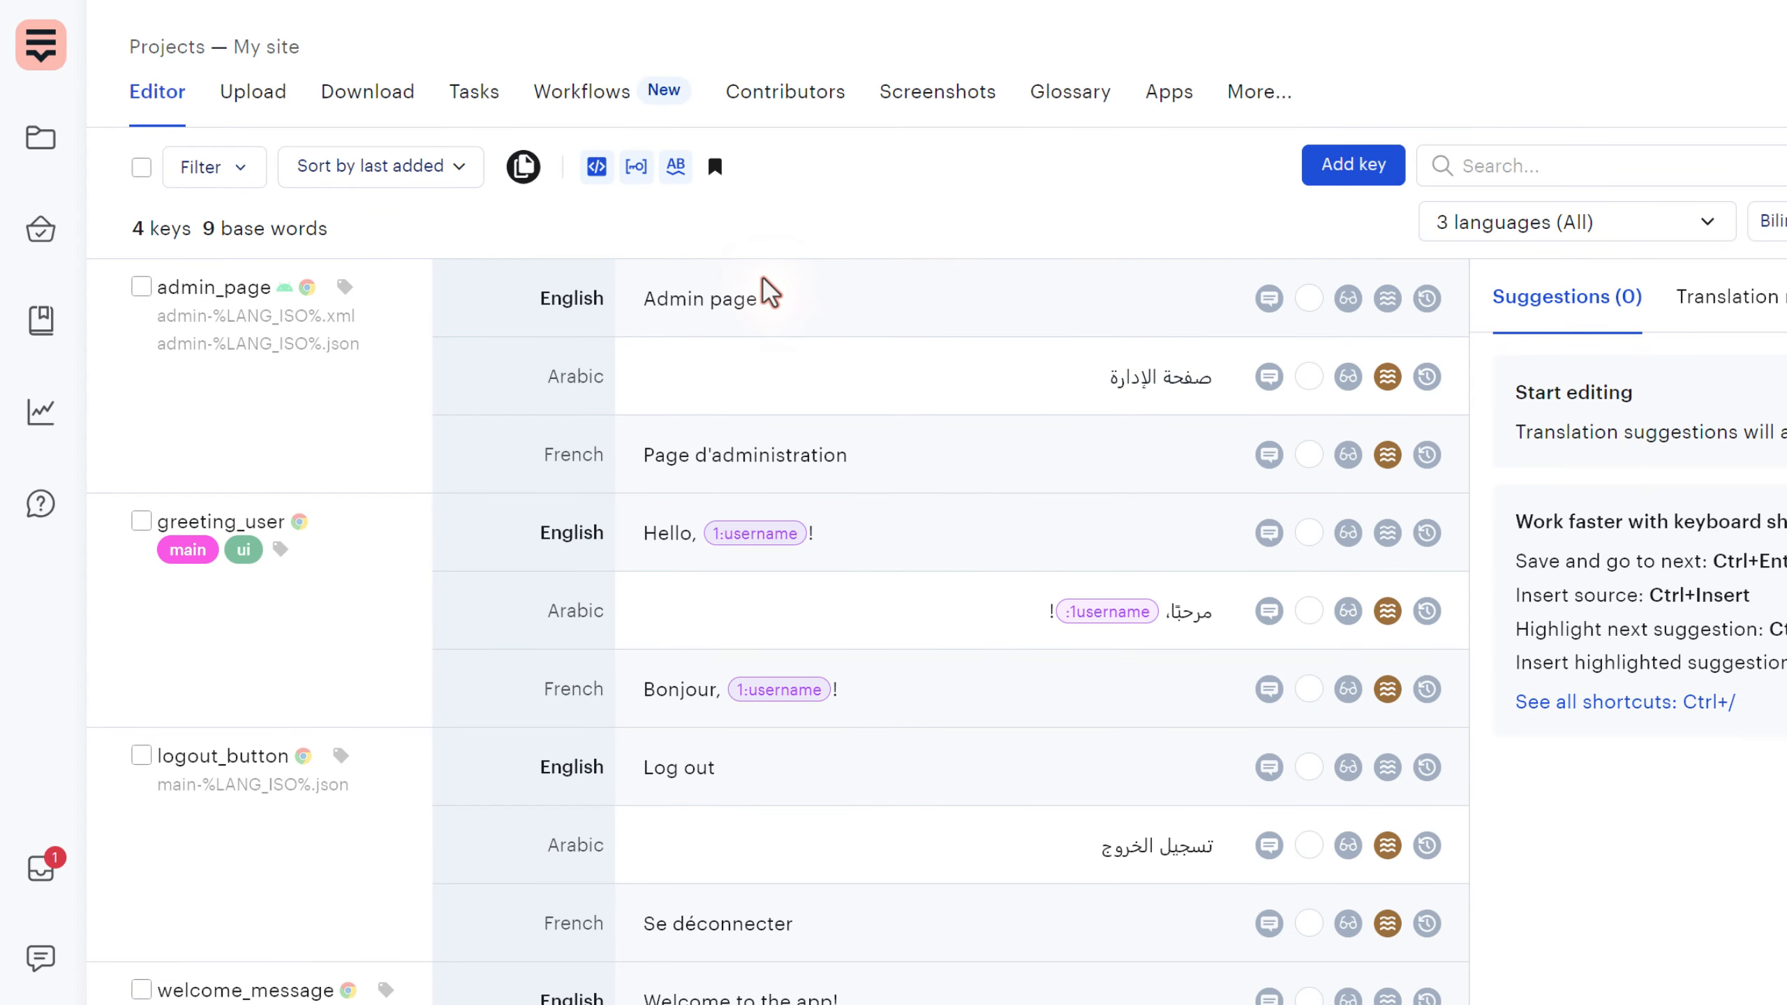
{"action": "left_click", "coordinate": [1263, 95]}
{"action": "left_click", "coordinate": [1277, 165]}
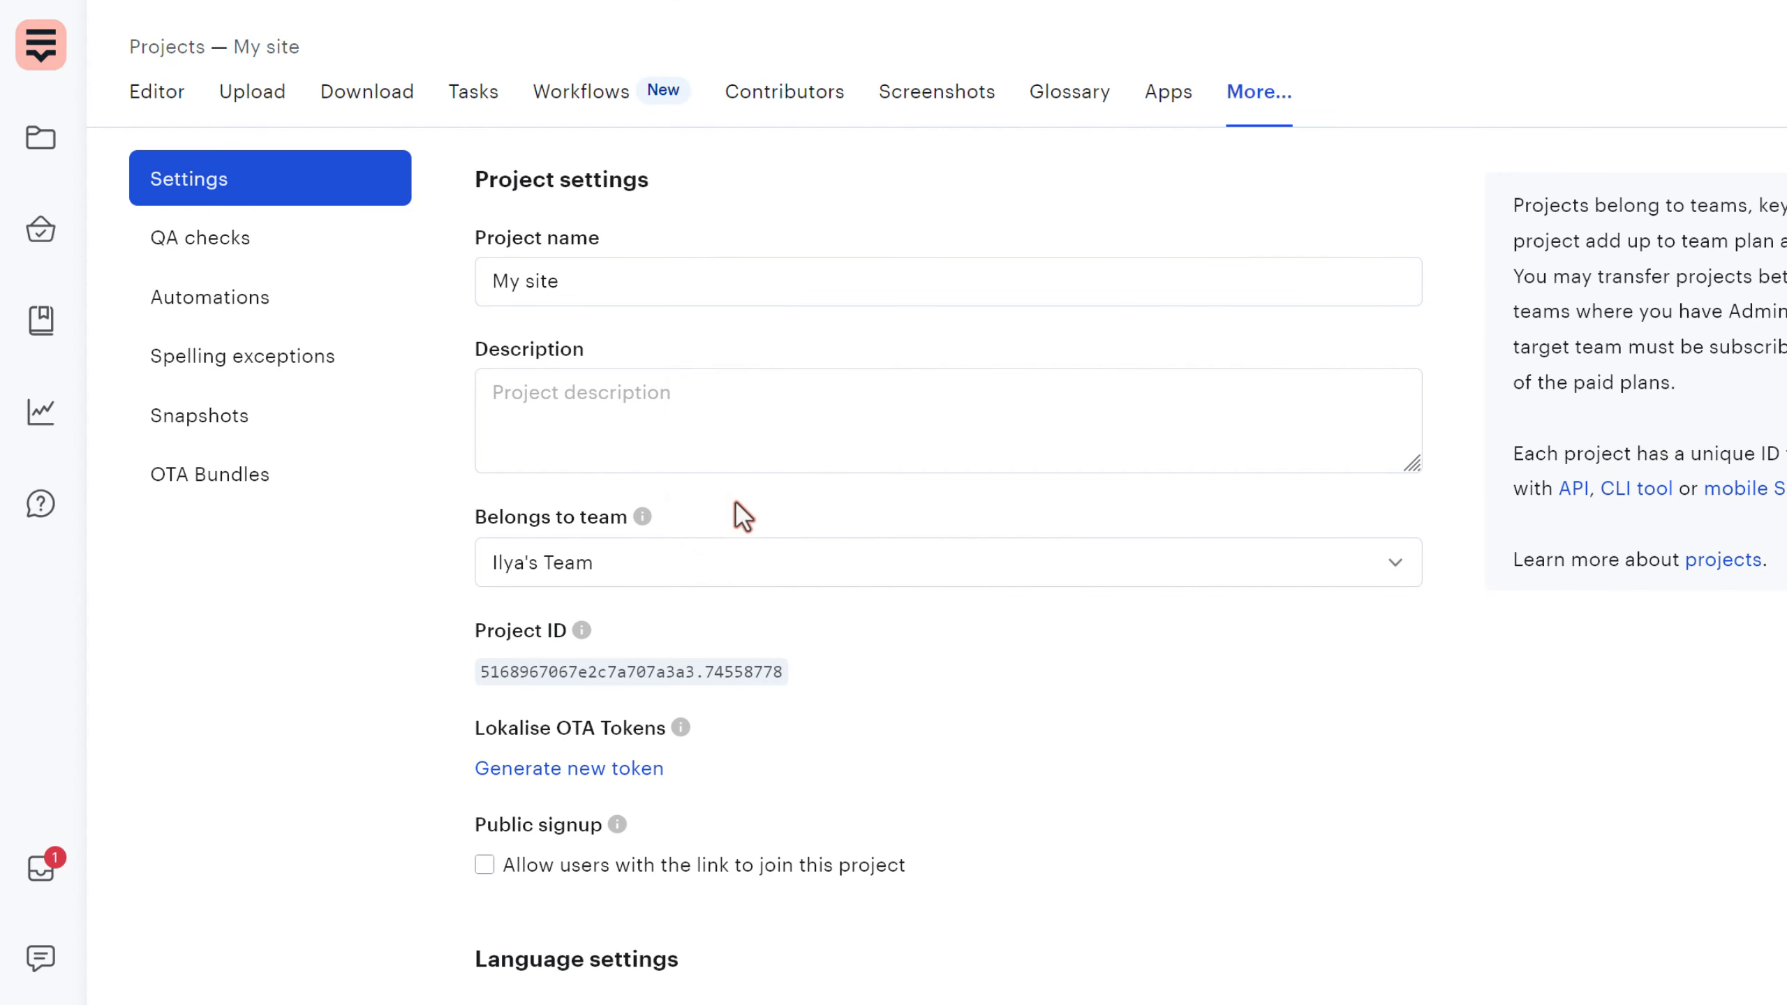
{"action": "scroll", "coordinate": [802, 475], "scroll_direction": "down", "scroll_amount": 15}
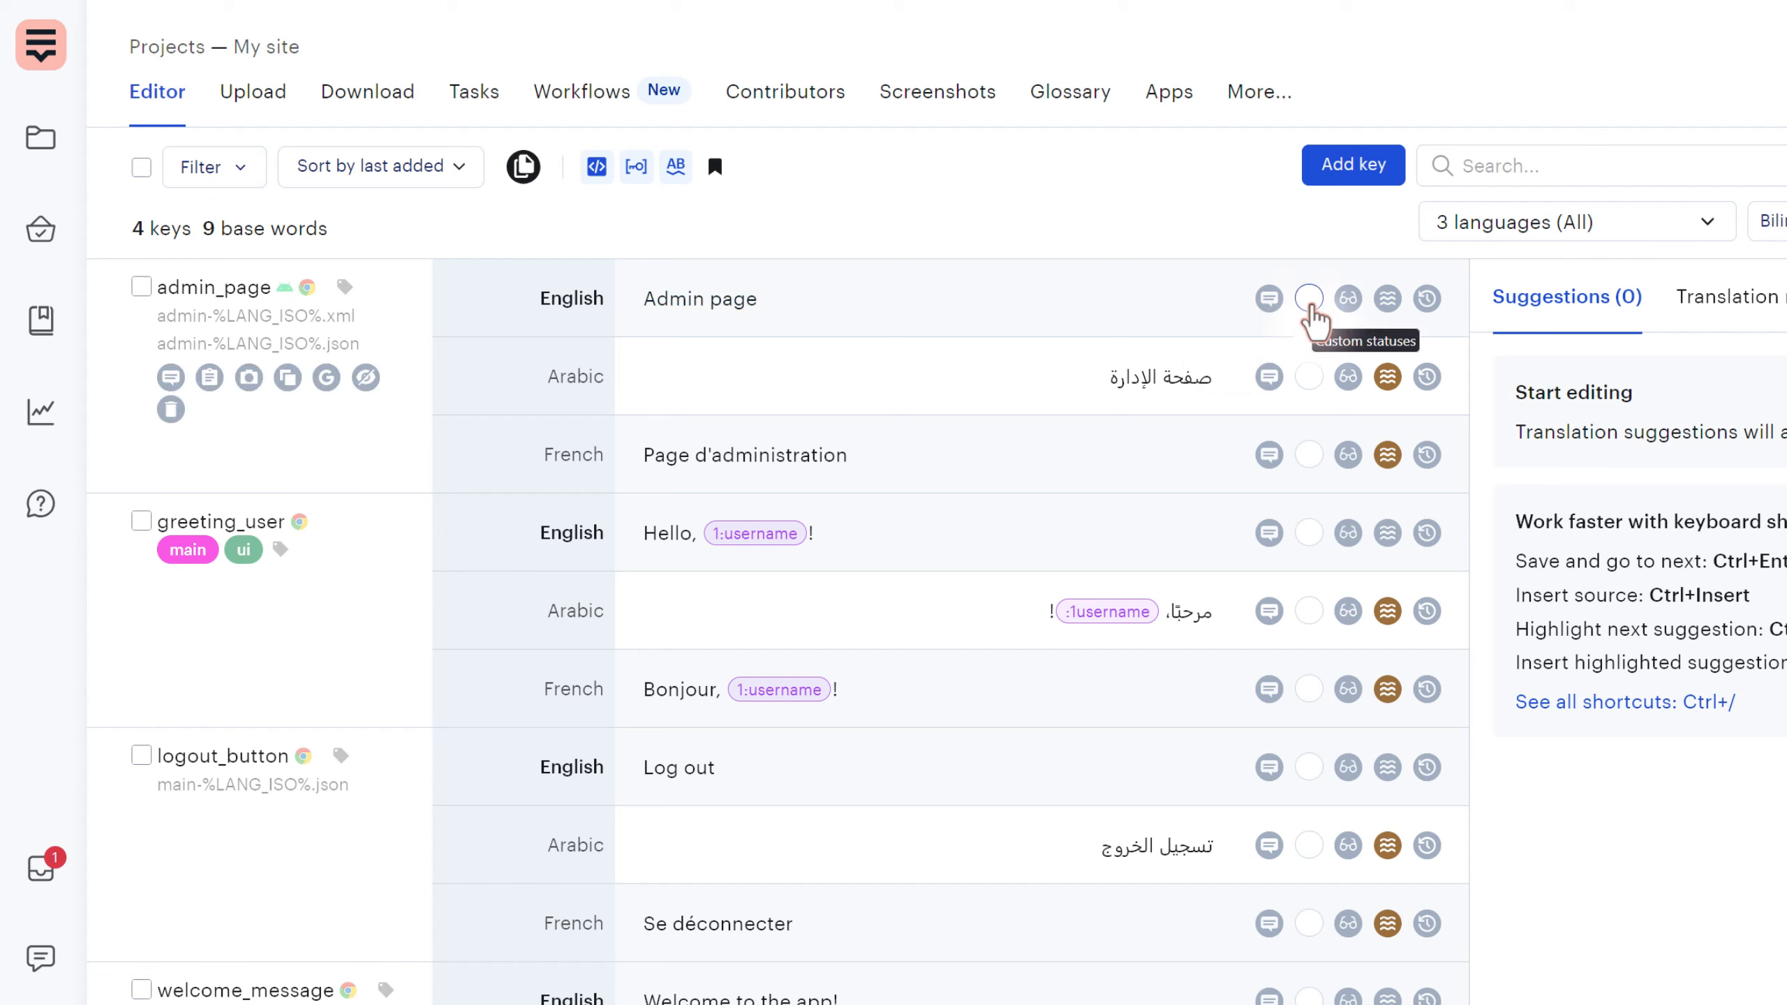
{"action": "left_click", "coordinate": [1311, 303]}
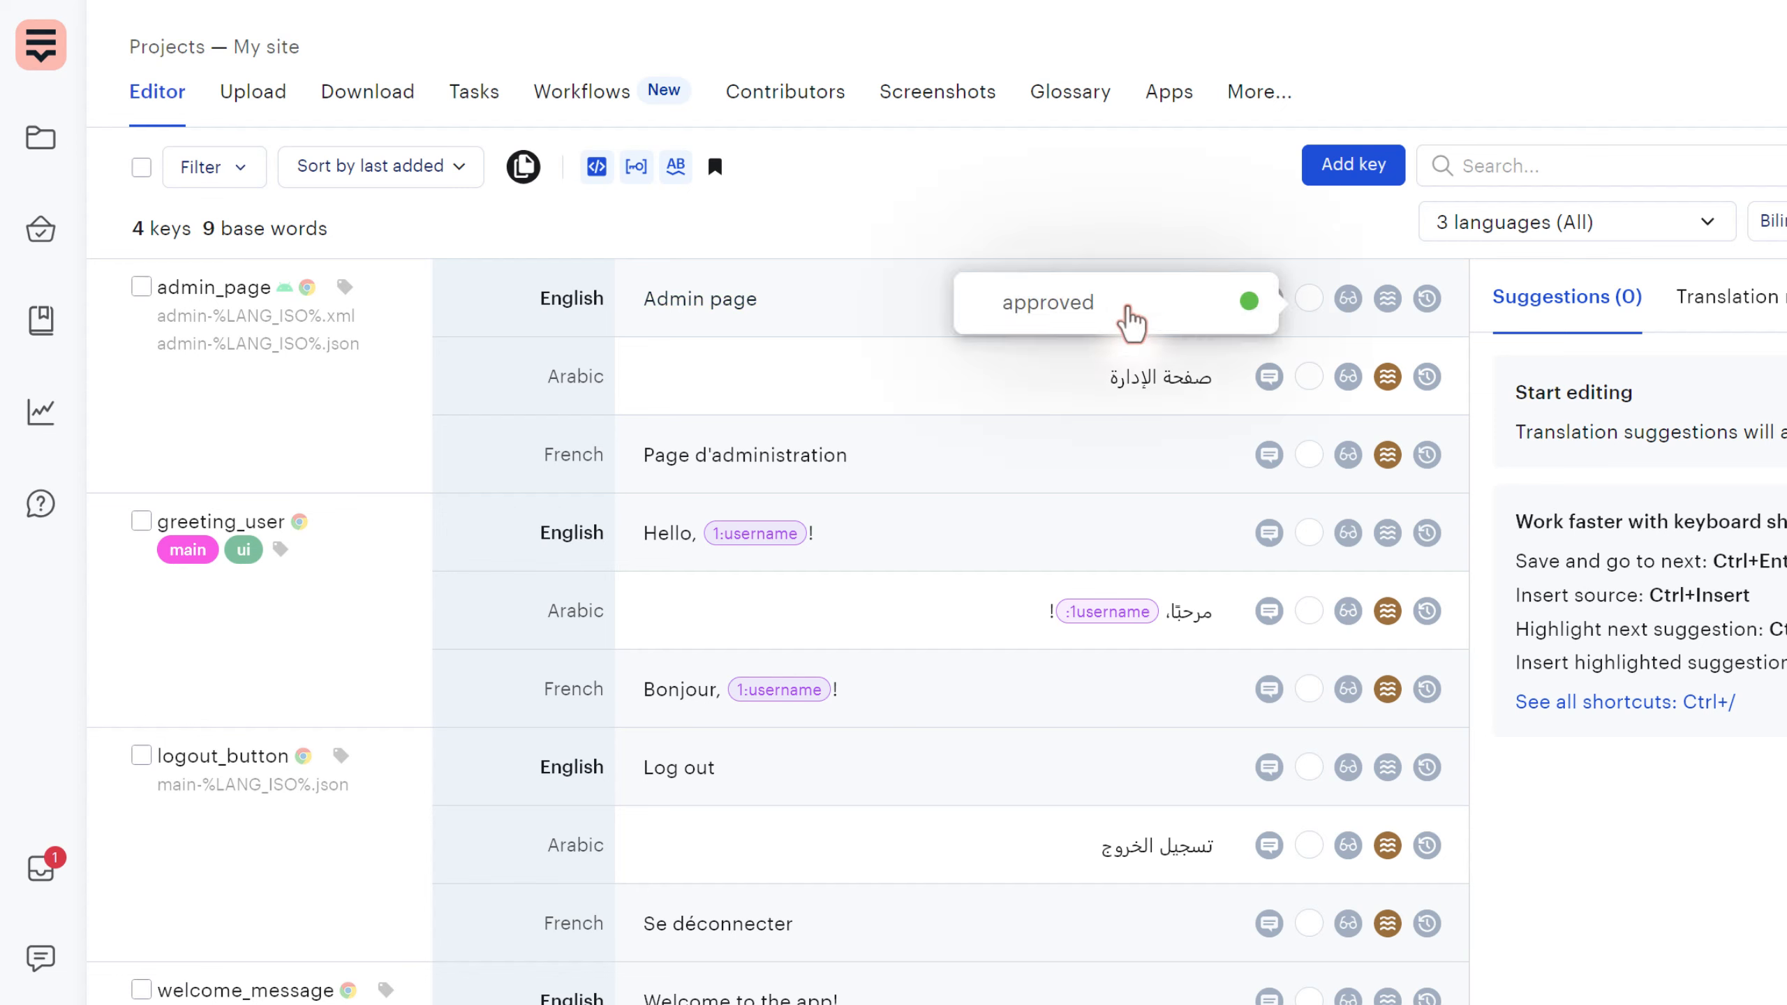
{"action": "left_click", "coordinate": [1182, 308]}
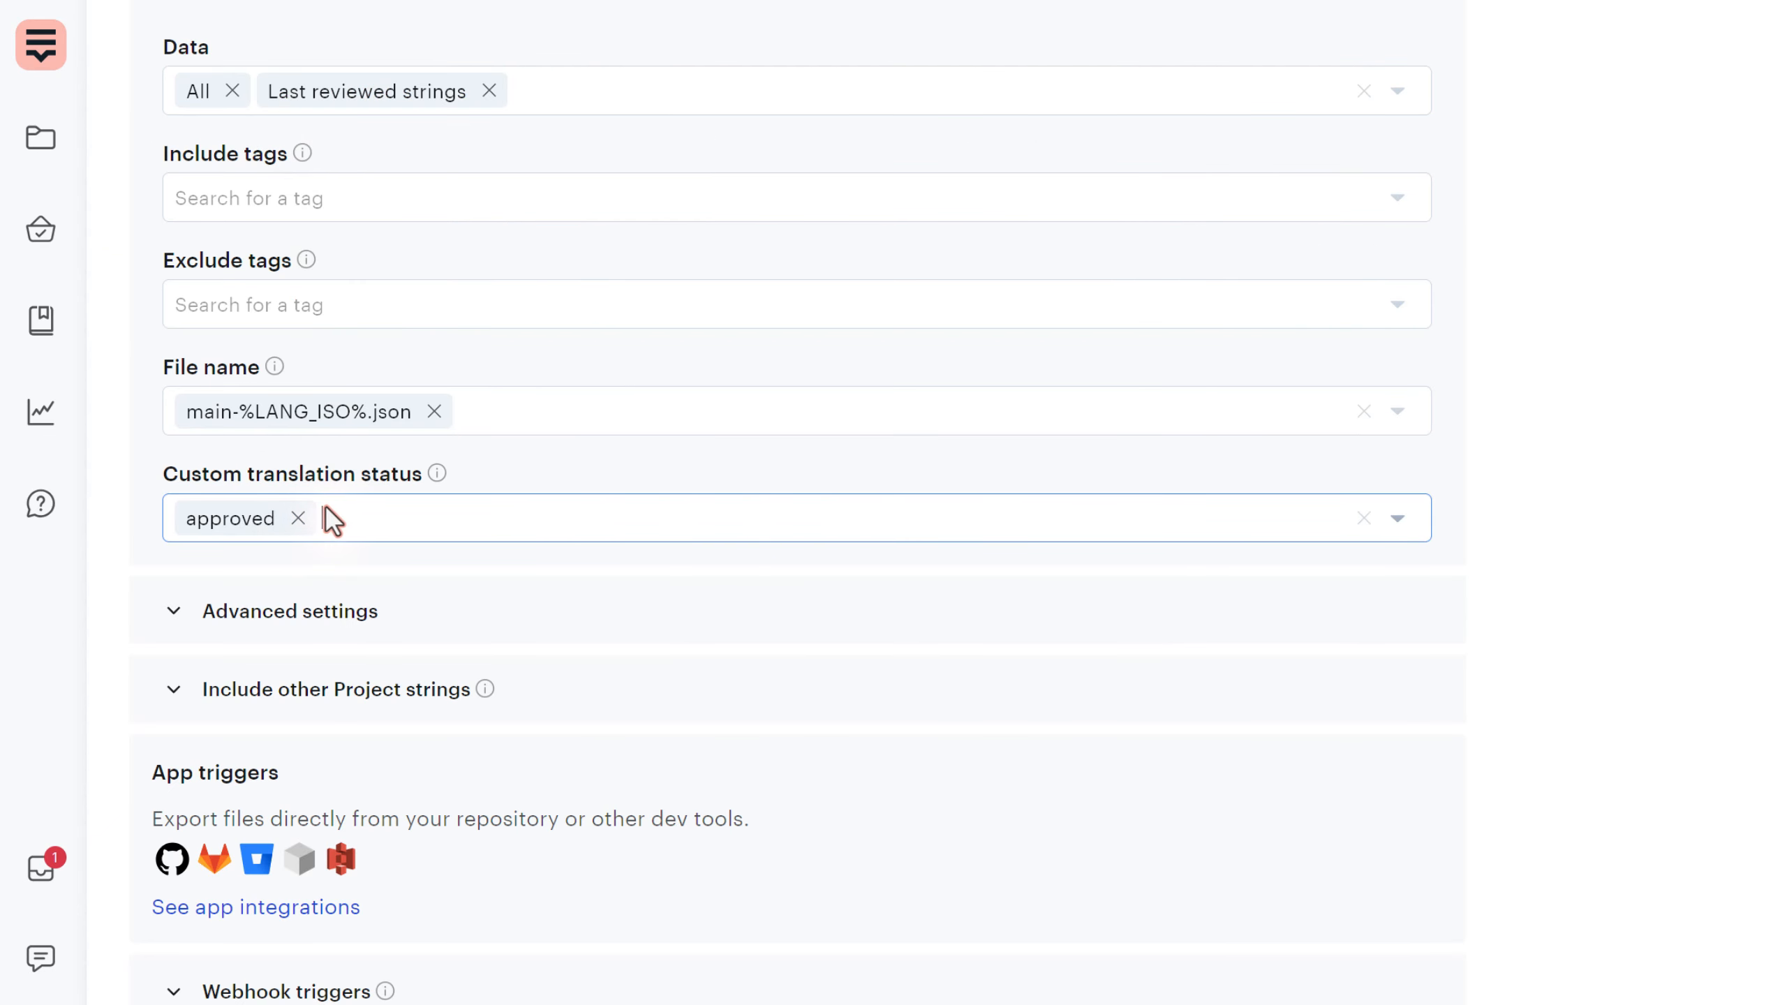
- Remove approved from the export's custom status filter and expand Advanced settings
{"action": "left_click", "coordinate": [298, 518]}
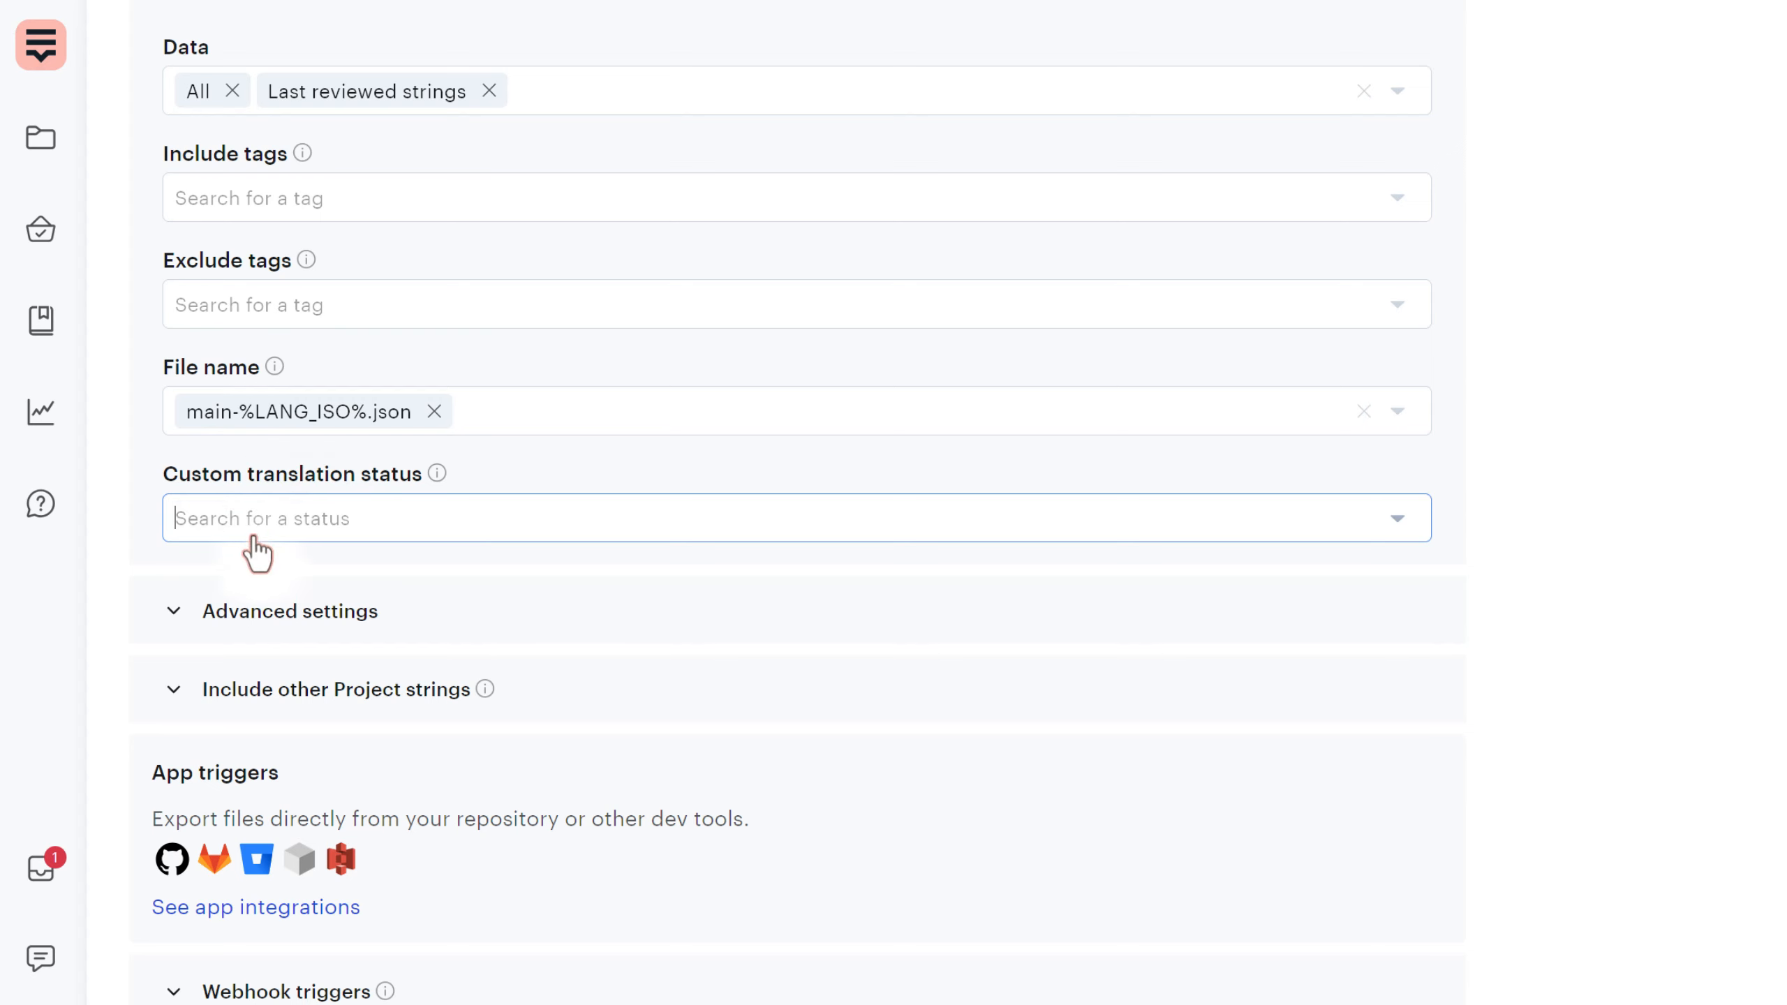
{"action": "left_click", "coordinate": [204, 613]}
{"action": "scroll", "coordinate": [149, 618], "scroll_direction": "down", "scroll_amount": 2}
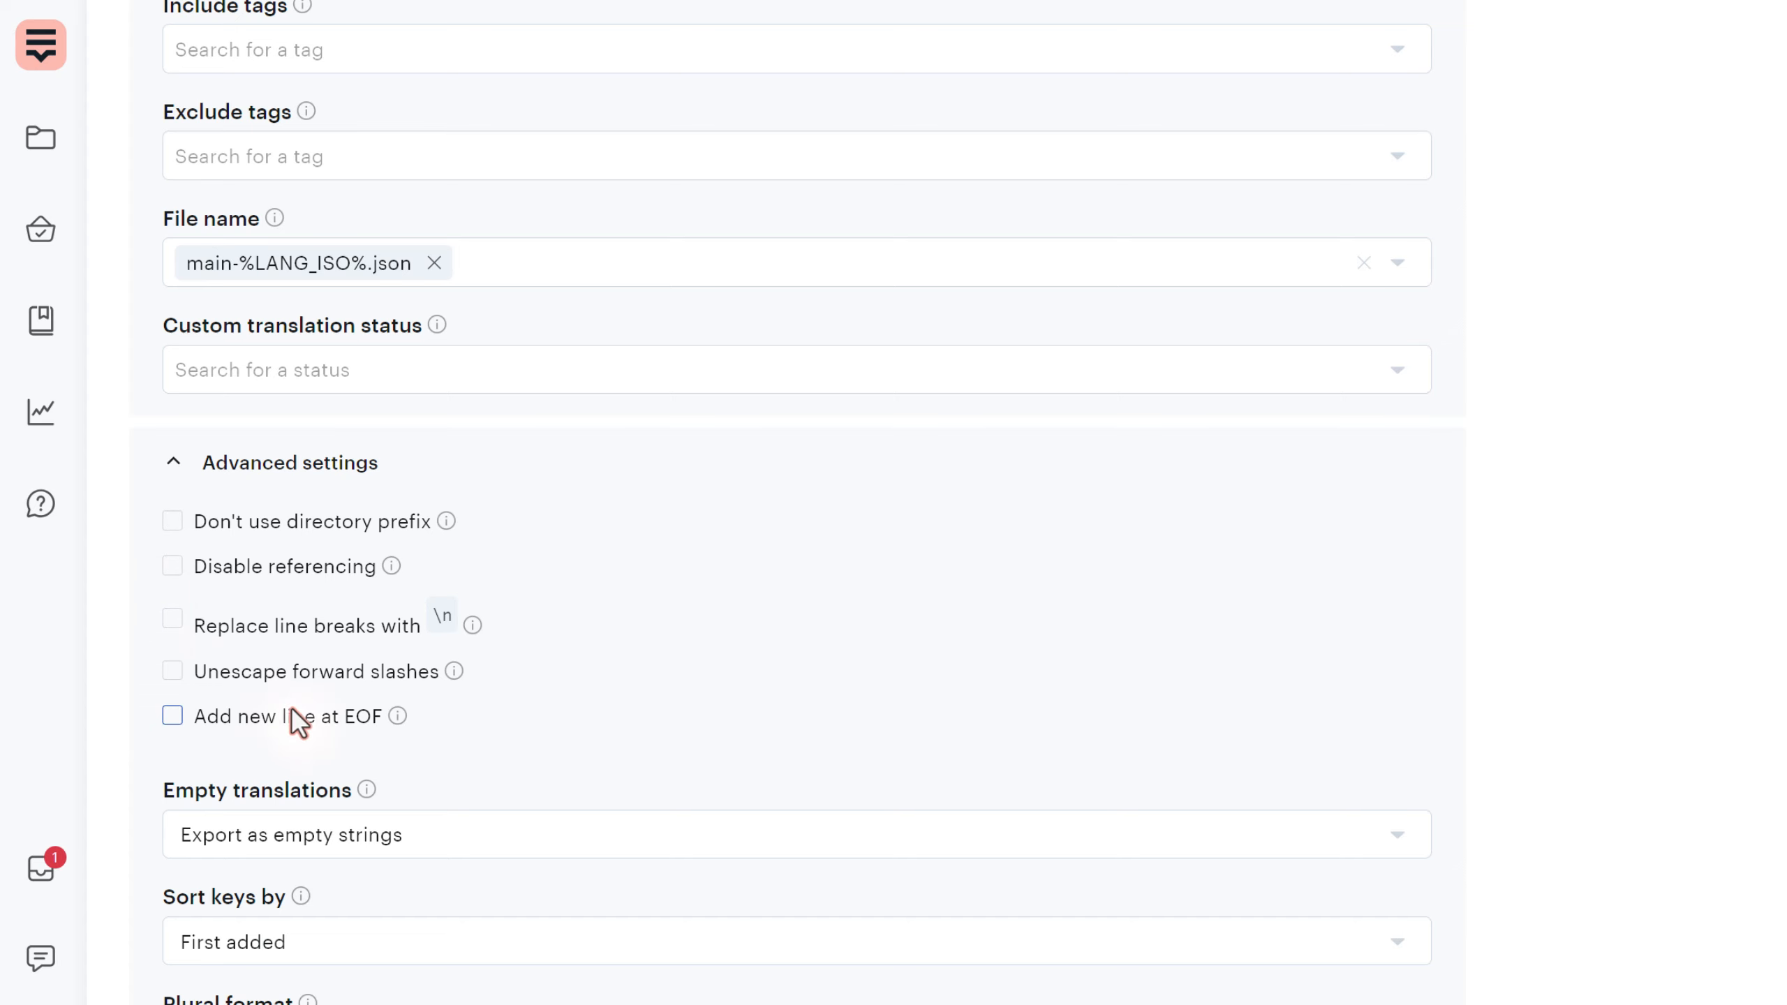
{"action": "scroll", "coordinate": [303, 722], "scroll_direction": "up", "scroll_amount": 2}
{"action": "scroll", "coordinate": [307, 715], "scroll_direction": "up", "scroll_amount": 8}
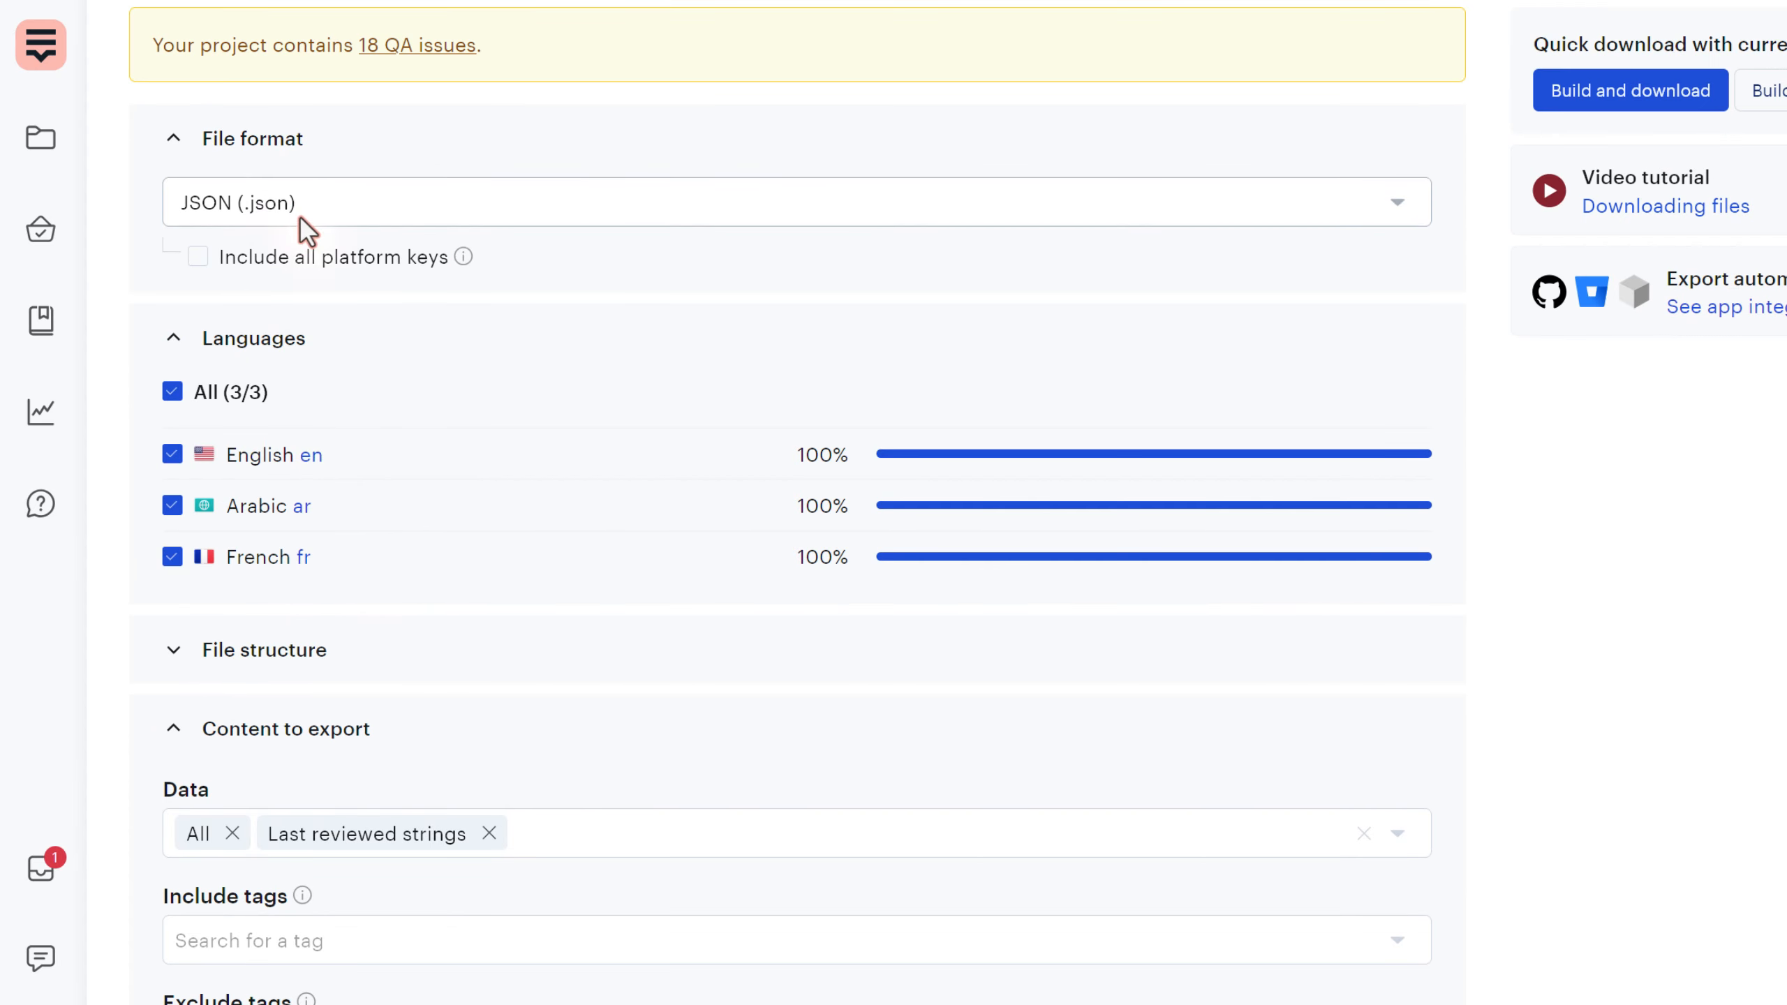
- Set the file structure to Multiple files per language and check the %LANG_ISO% directory prefix
{"action": "scroll", "coordinate": [345, 436], "scroll_direction": "down", "scroll_amount": 10}
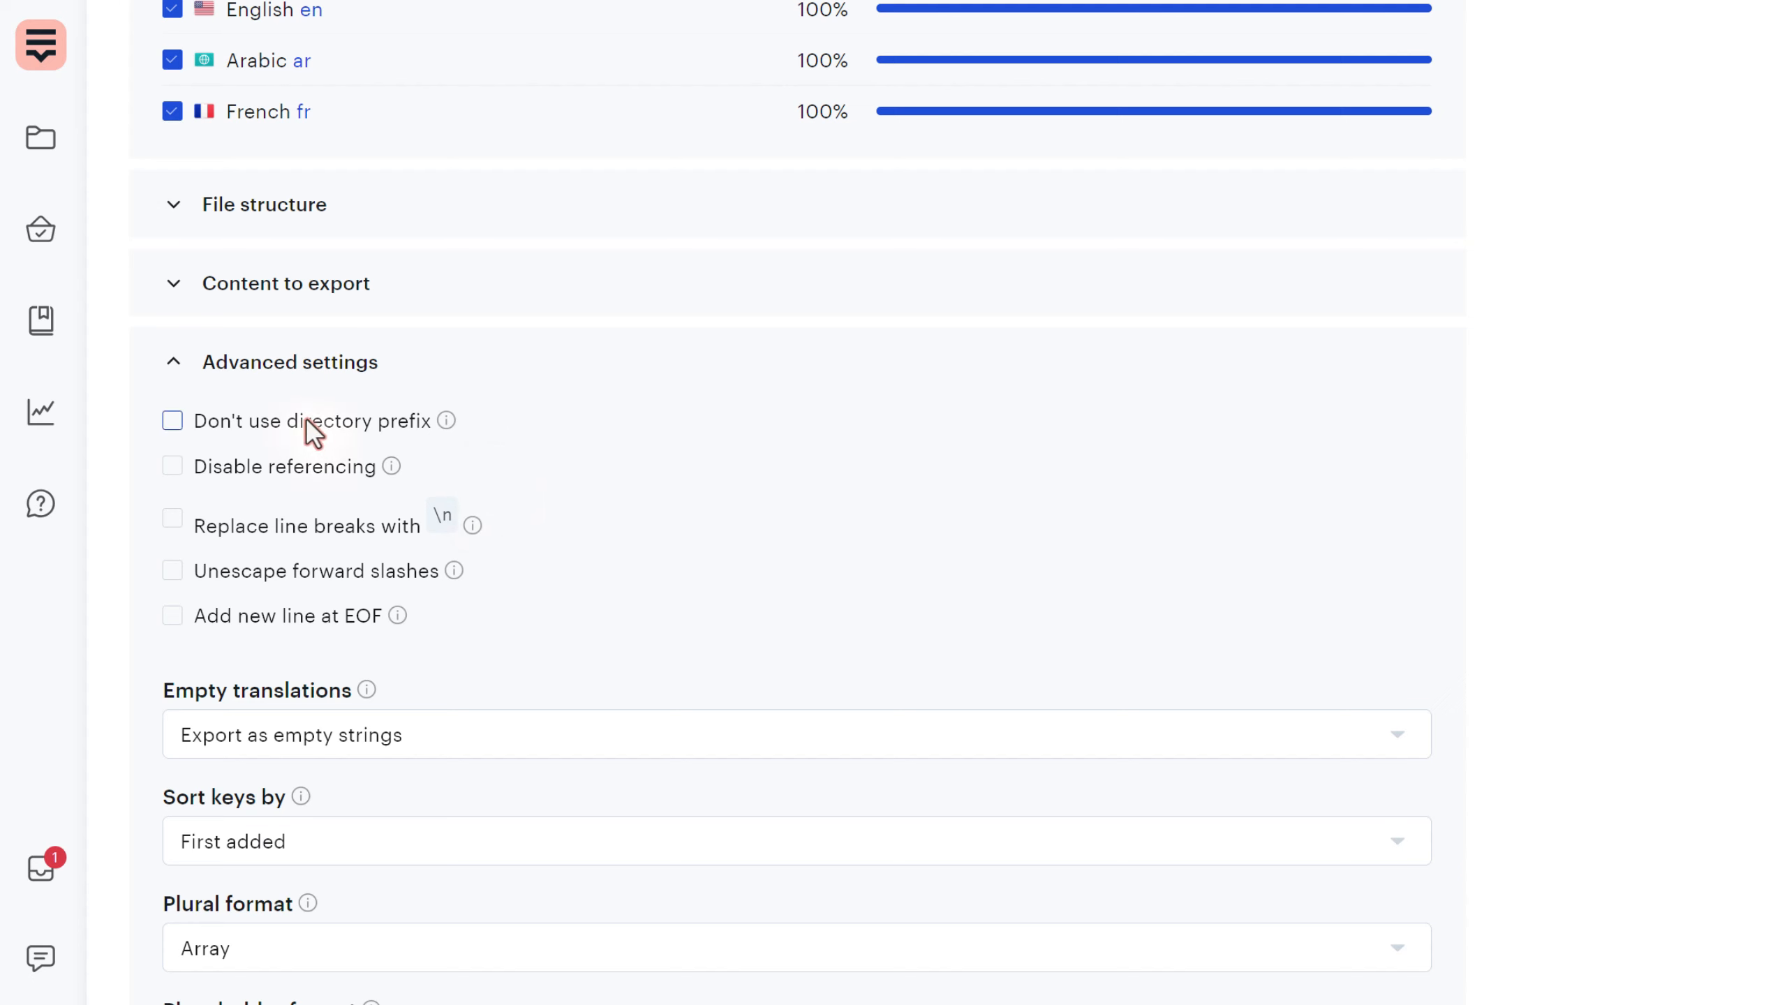
{"action": "left_click", "coordinate": [257, 212]}
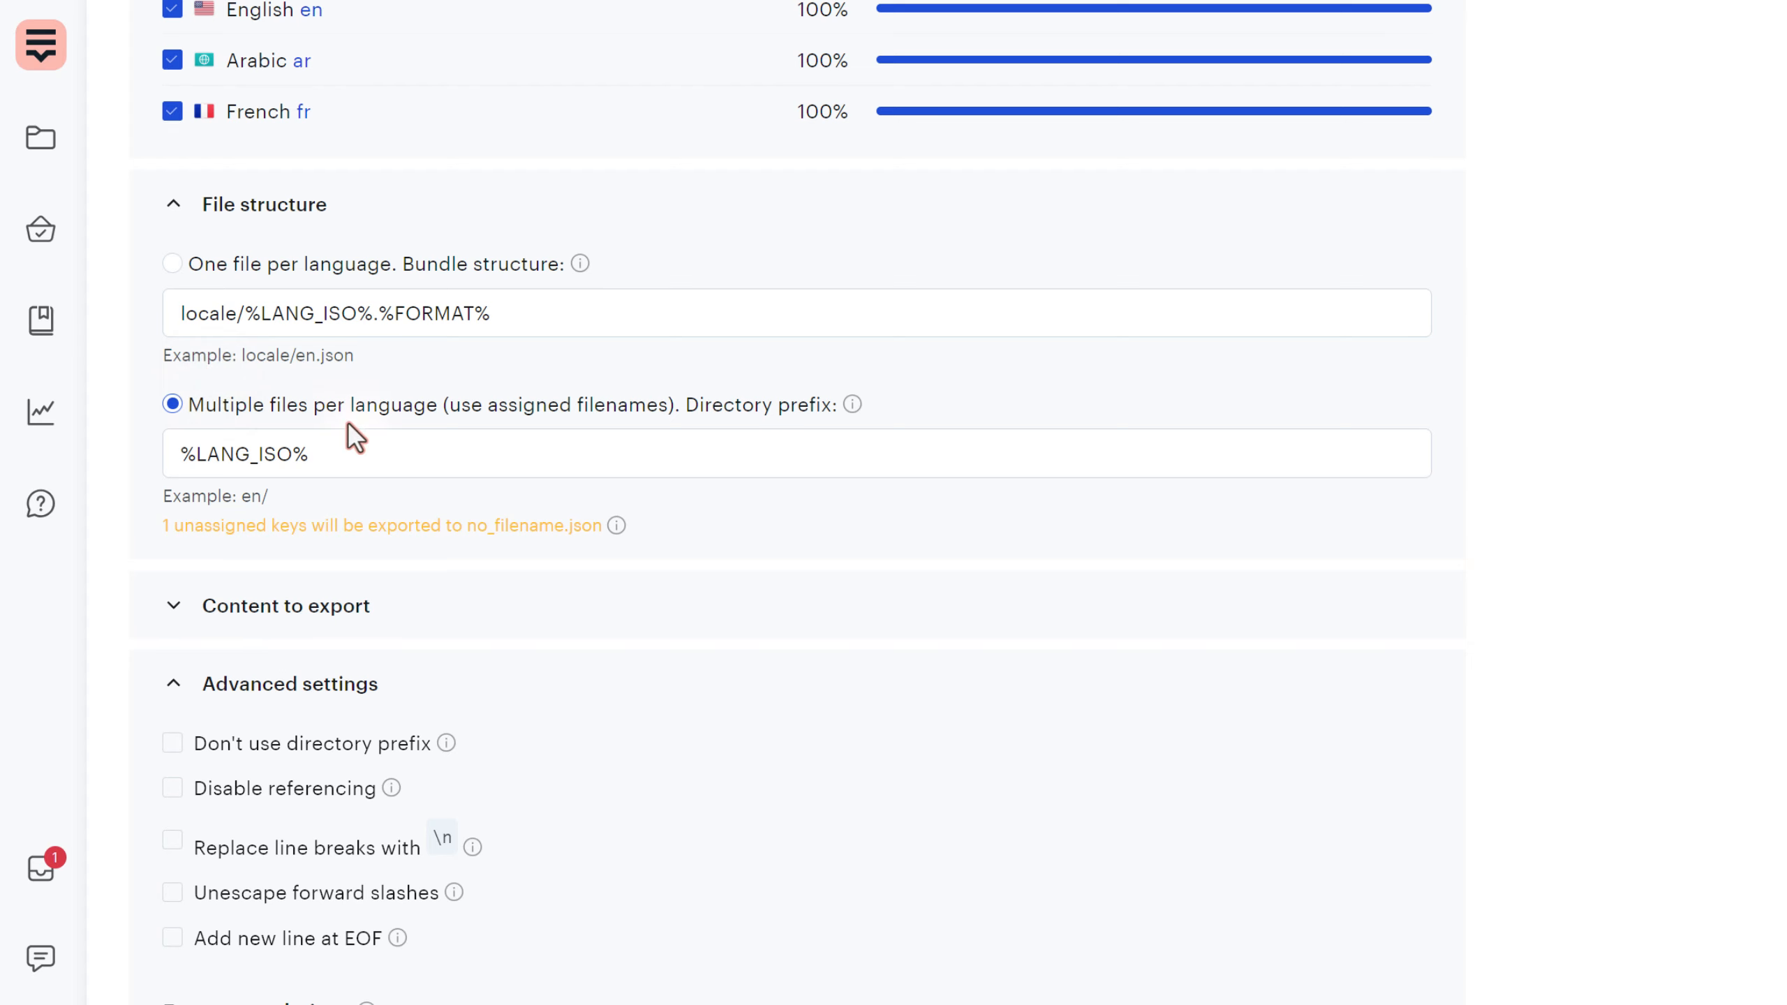
{"action": "left_click", "coordinate": [301, 276]}
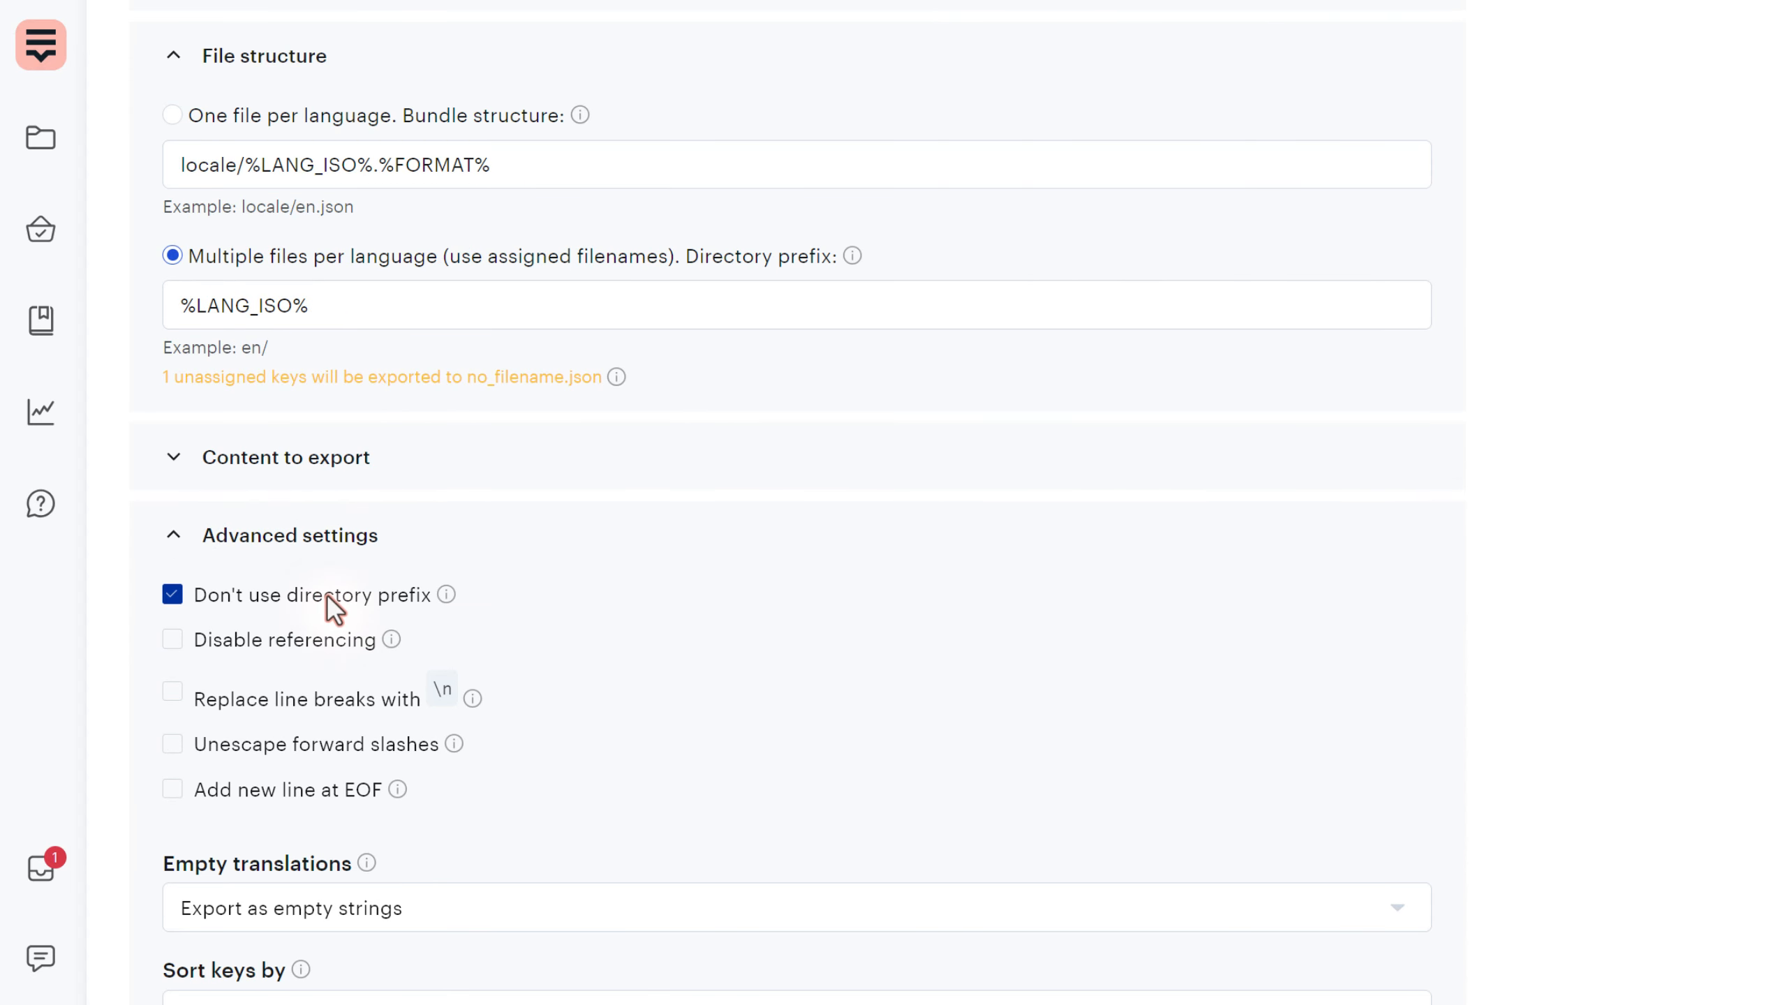
{"action": "left_click_drag", "start_coordinate": [677, 246], "coordinate": [720, 253]}
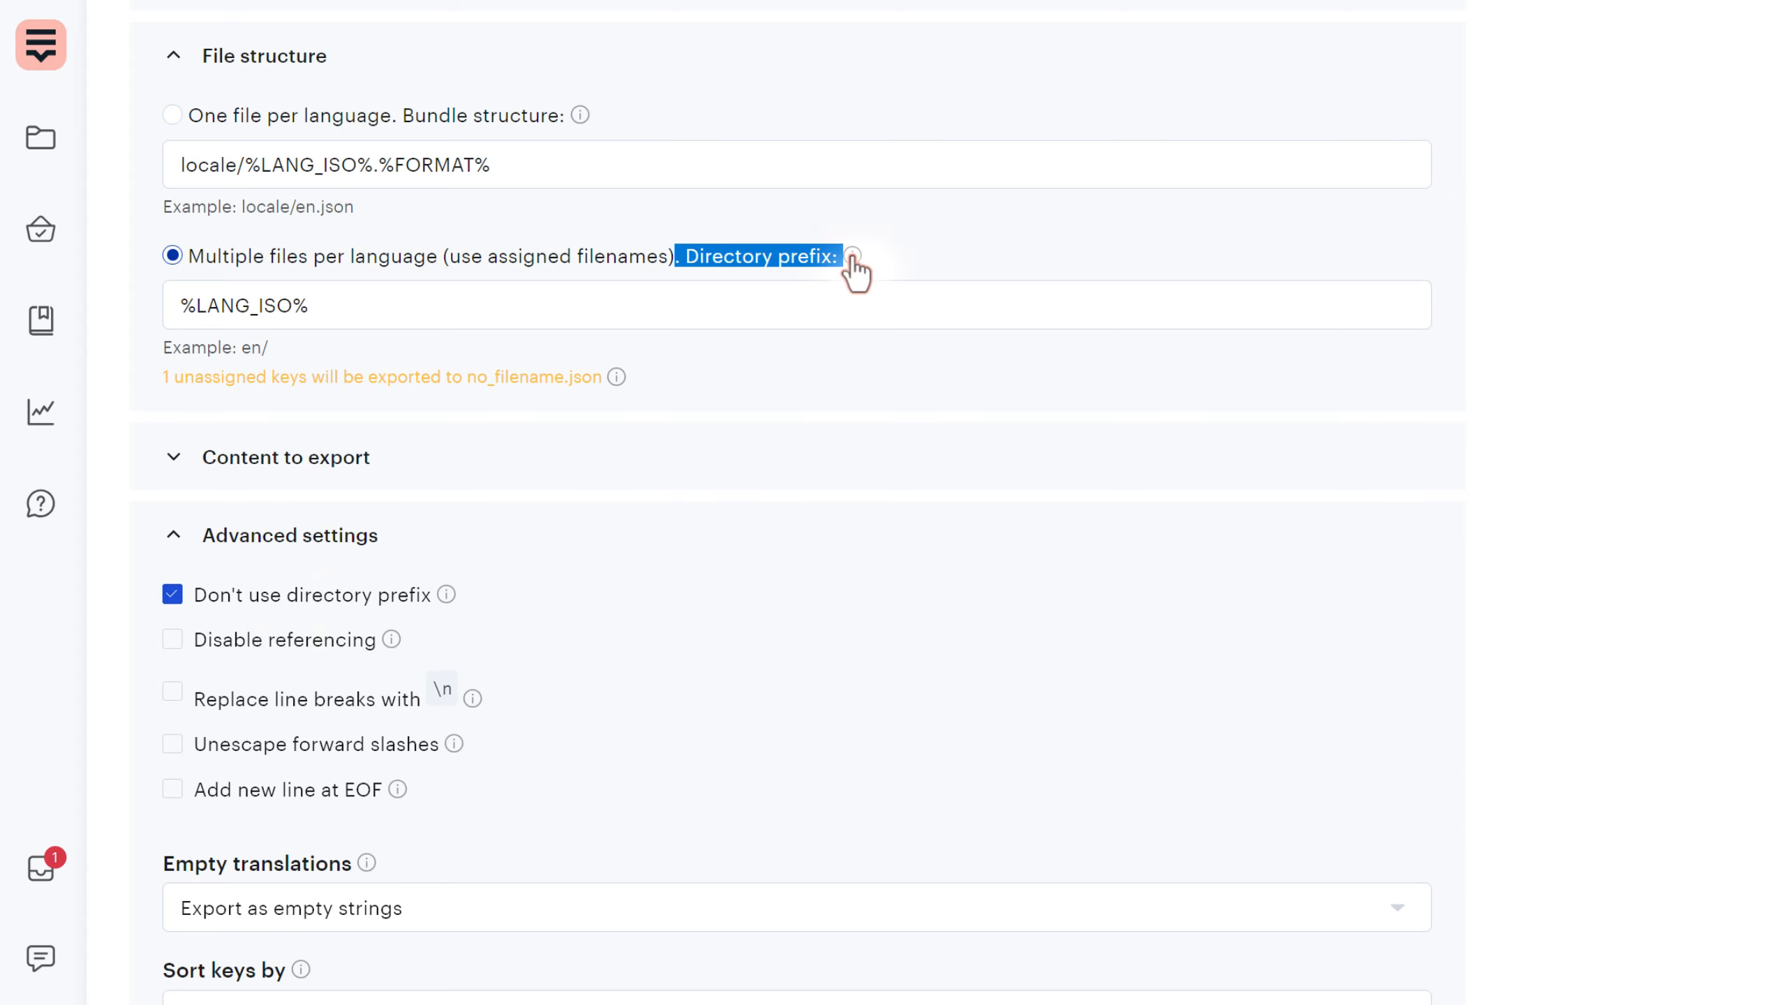
{"action": "left_click_drag", "start_coordinate": [370, 323], "coordinate": [131, 299]}
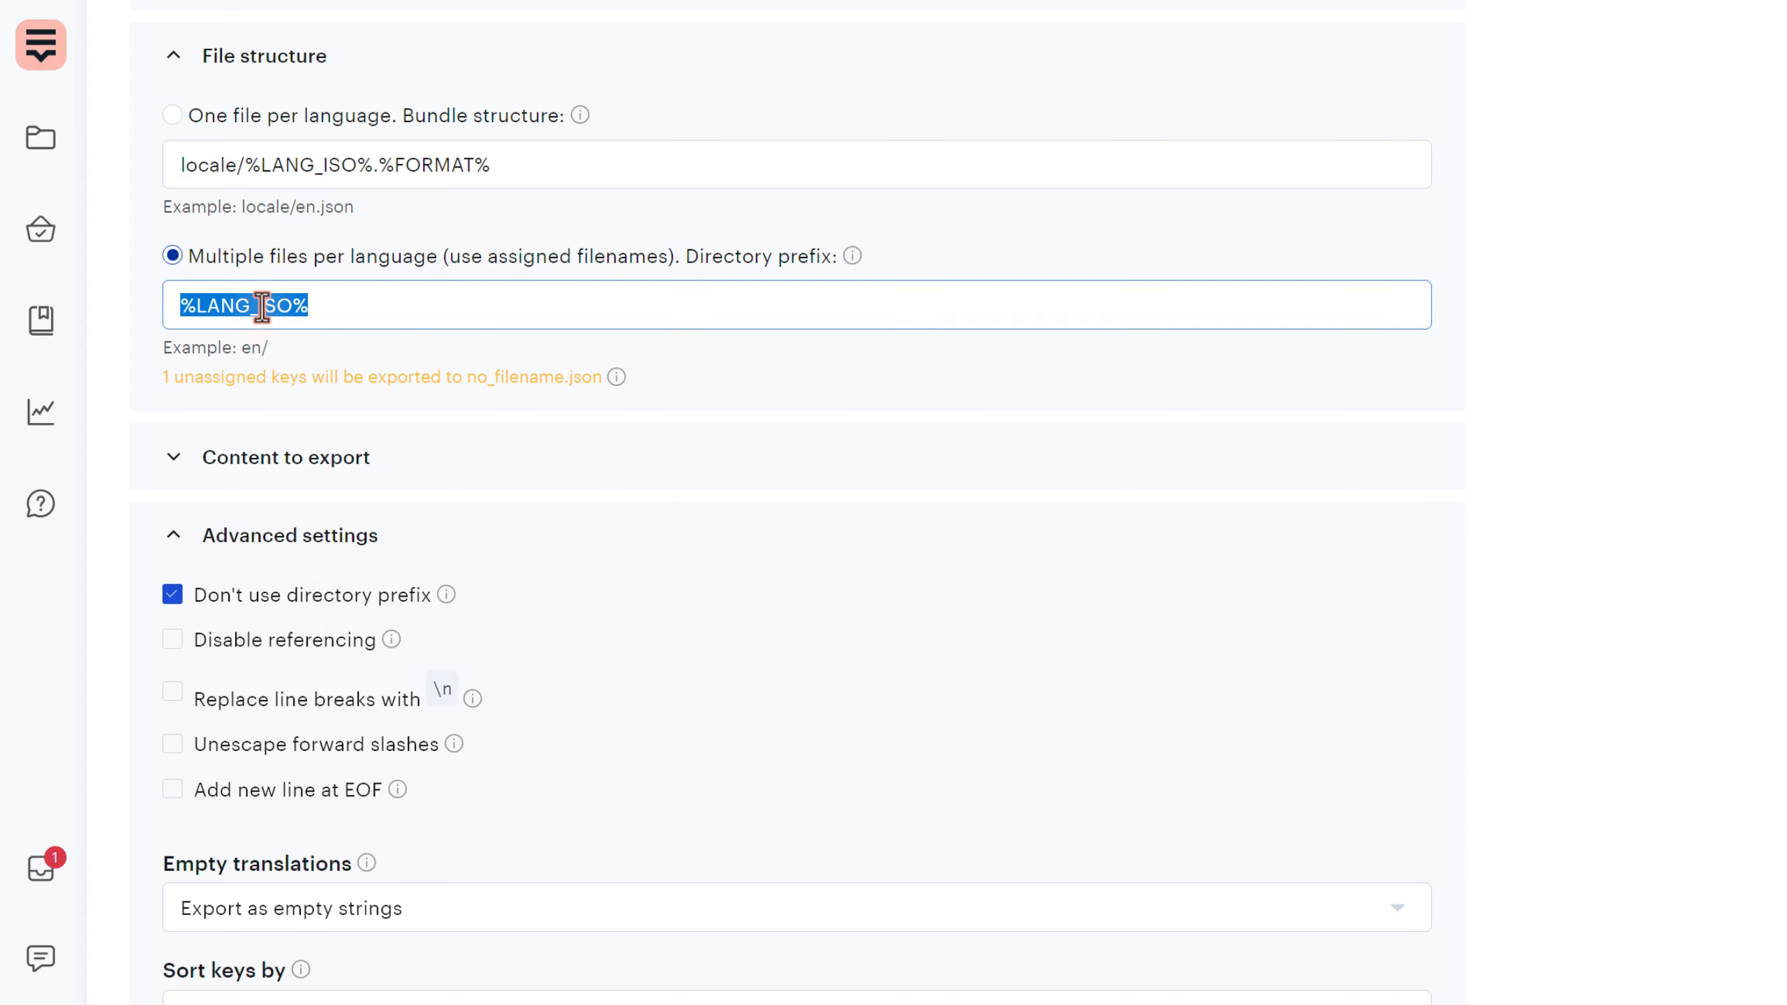
{"action": "left_click", "coordinate": [352, 306]}
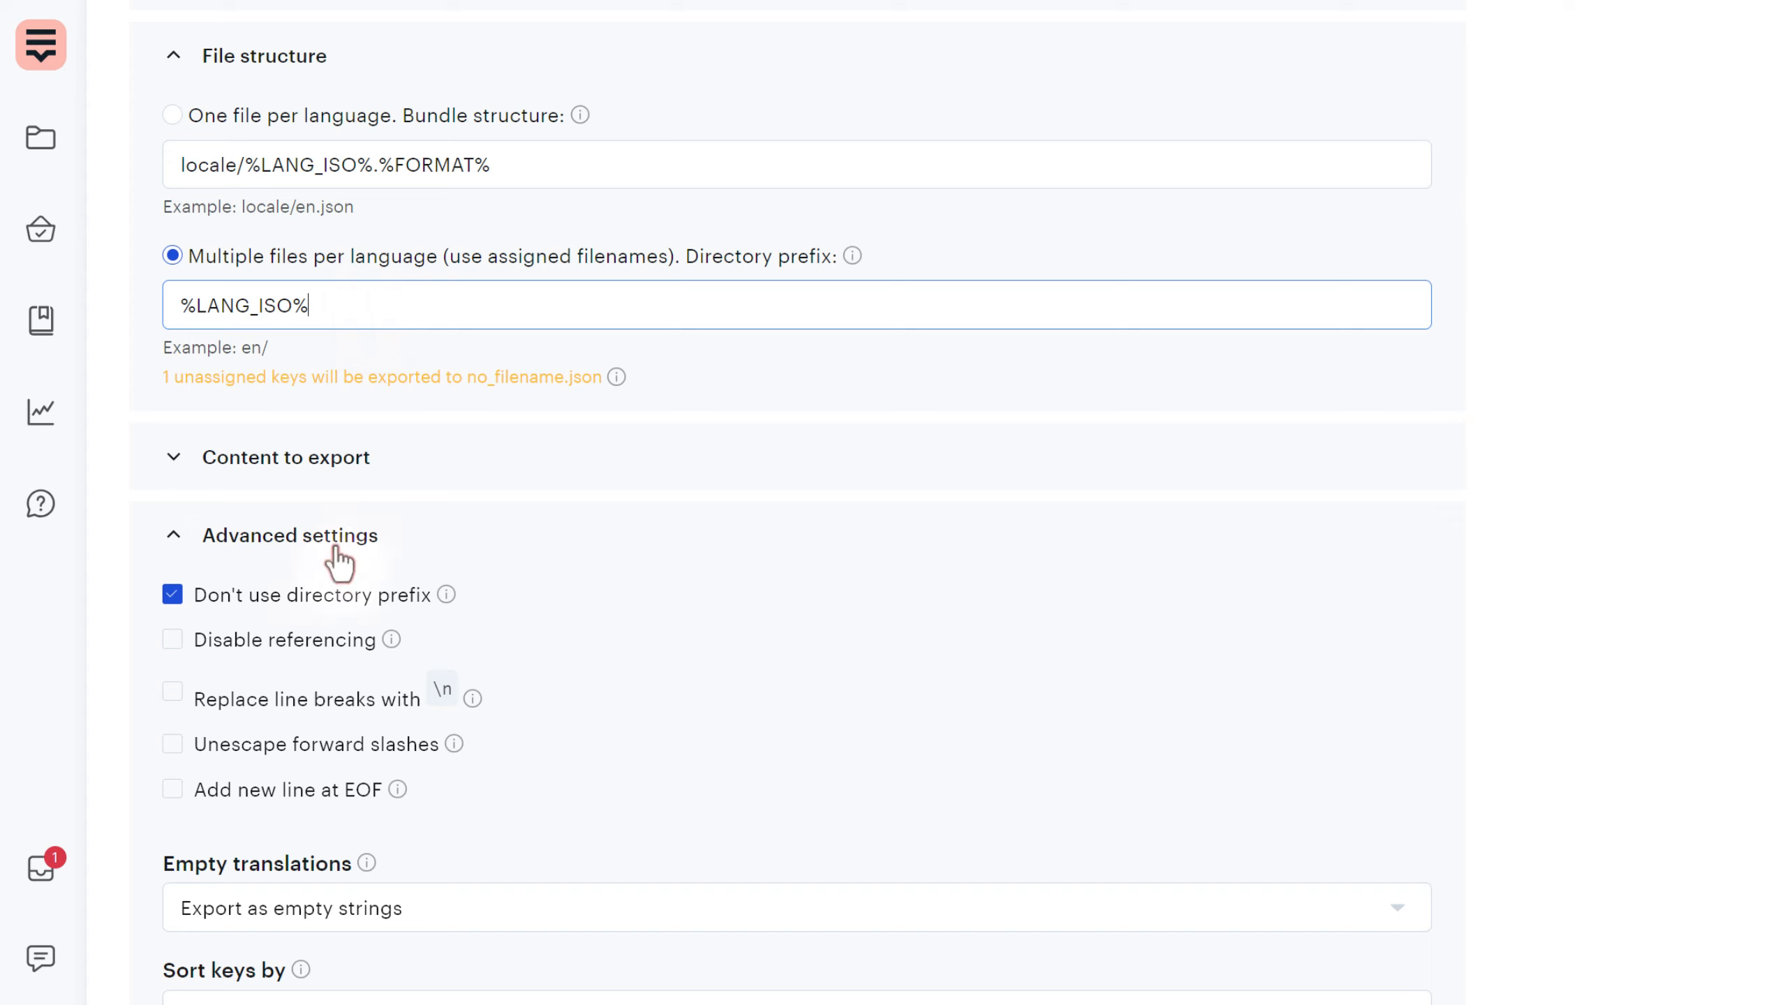
{"action": "scroll", "coordinate": [1182, 602], "scroll_direction": "up", "scroll_amount": 8}
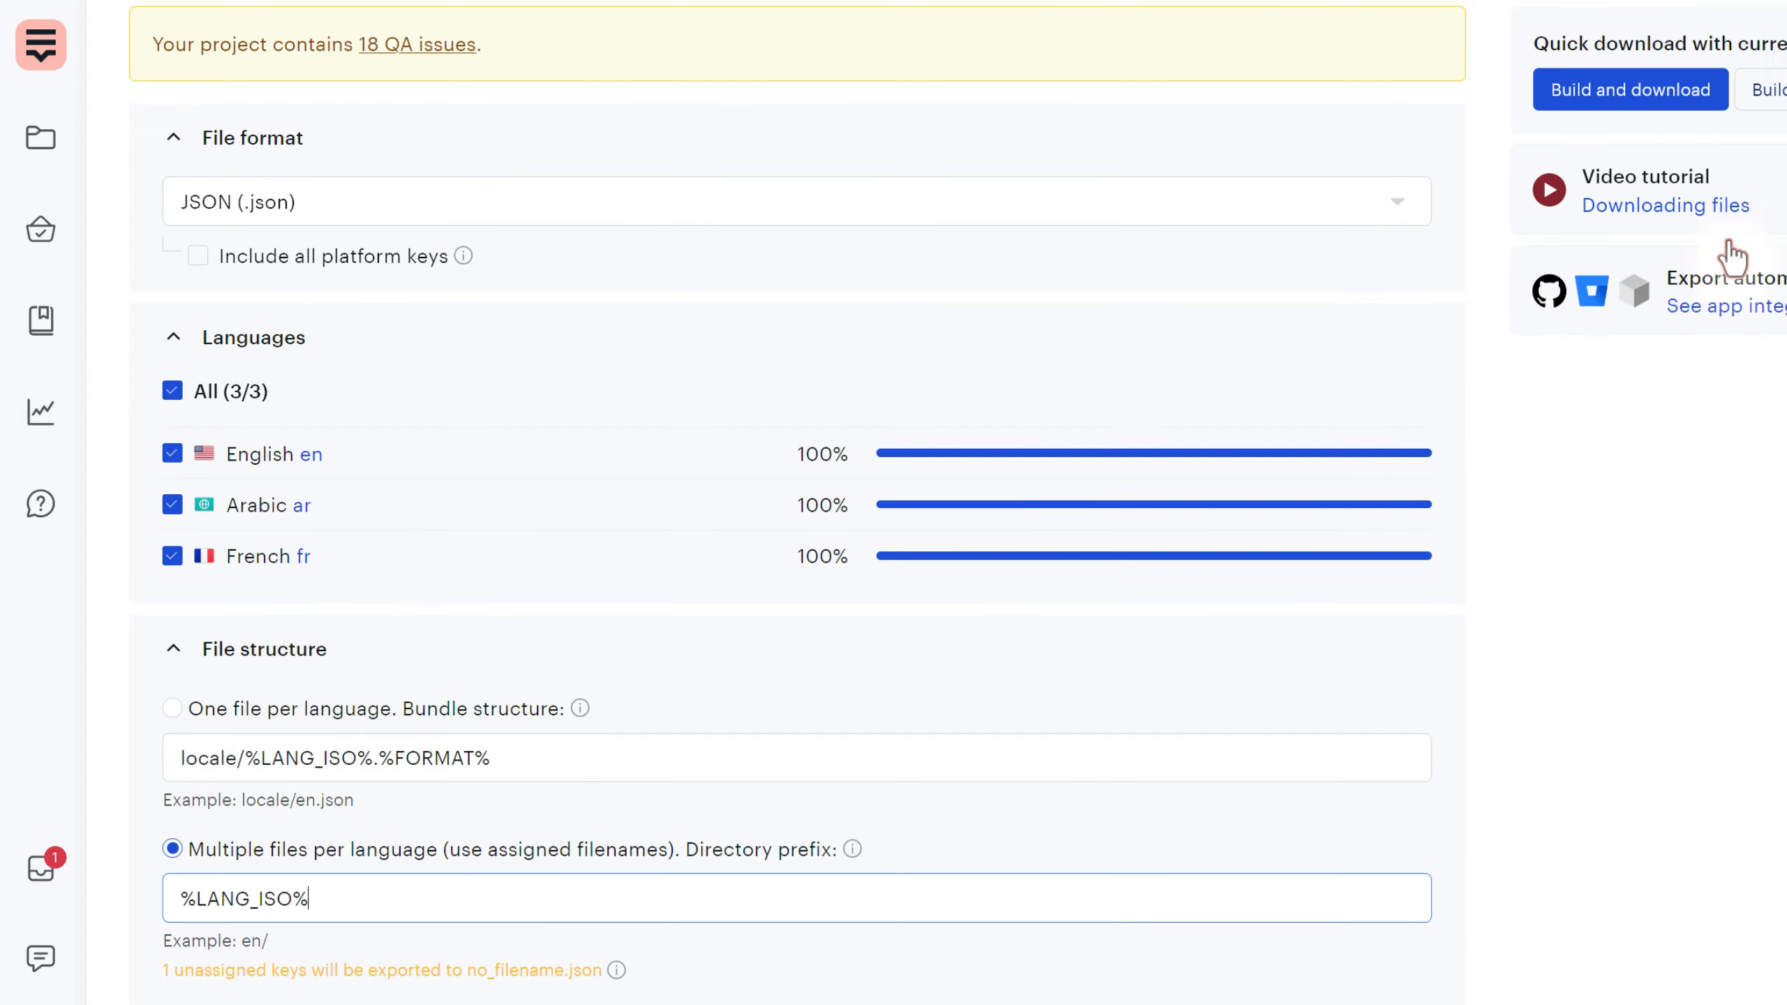
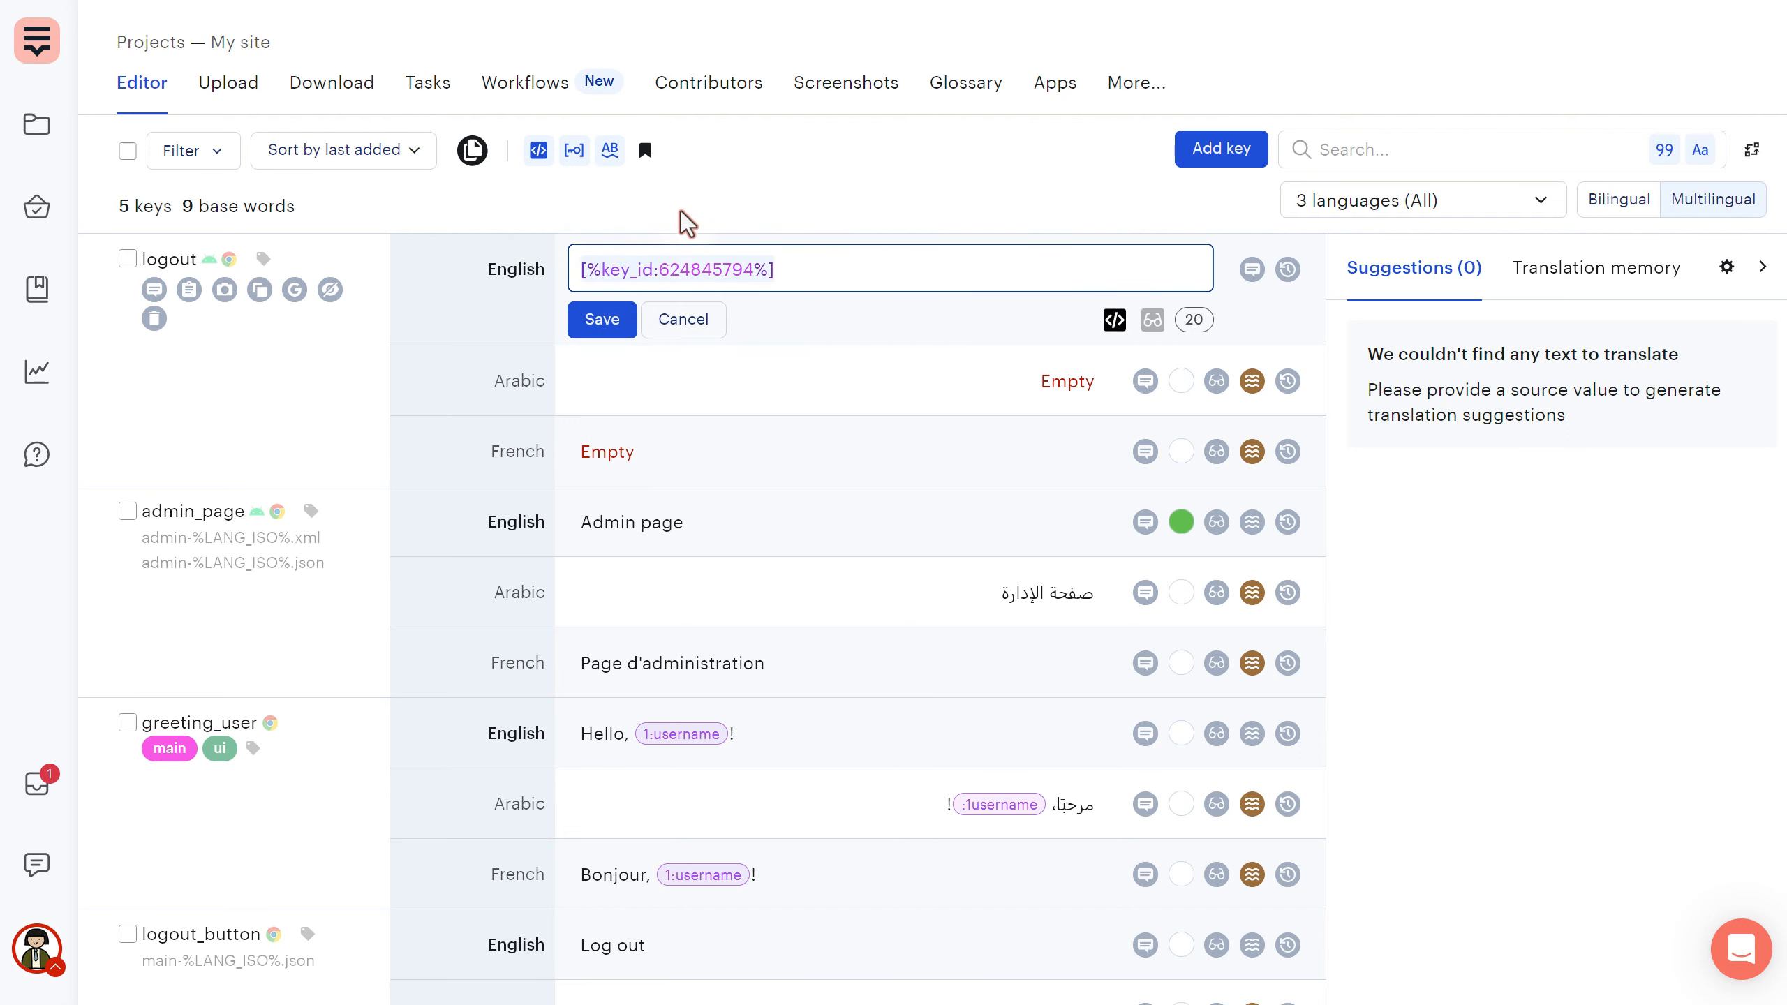
- Save logout's key reference, then change logout_button's English text to 'Log out >'
{"action": "key", "text": "Return"}
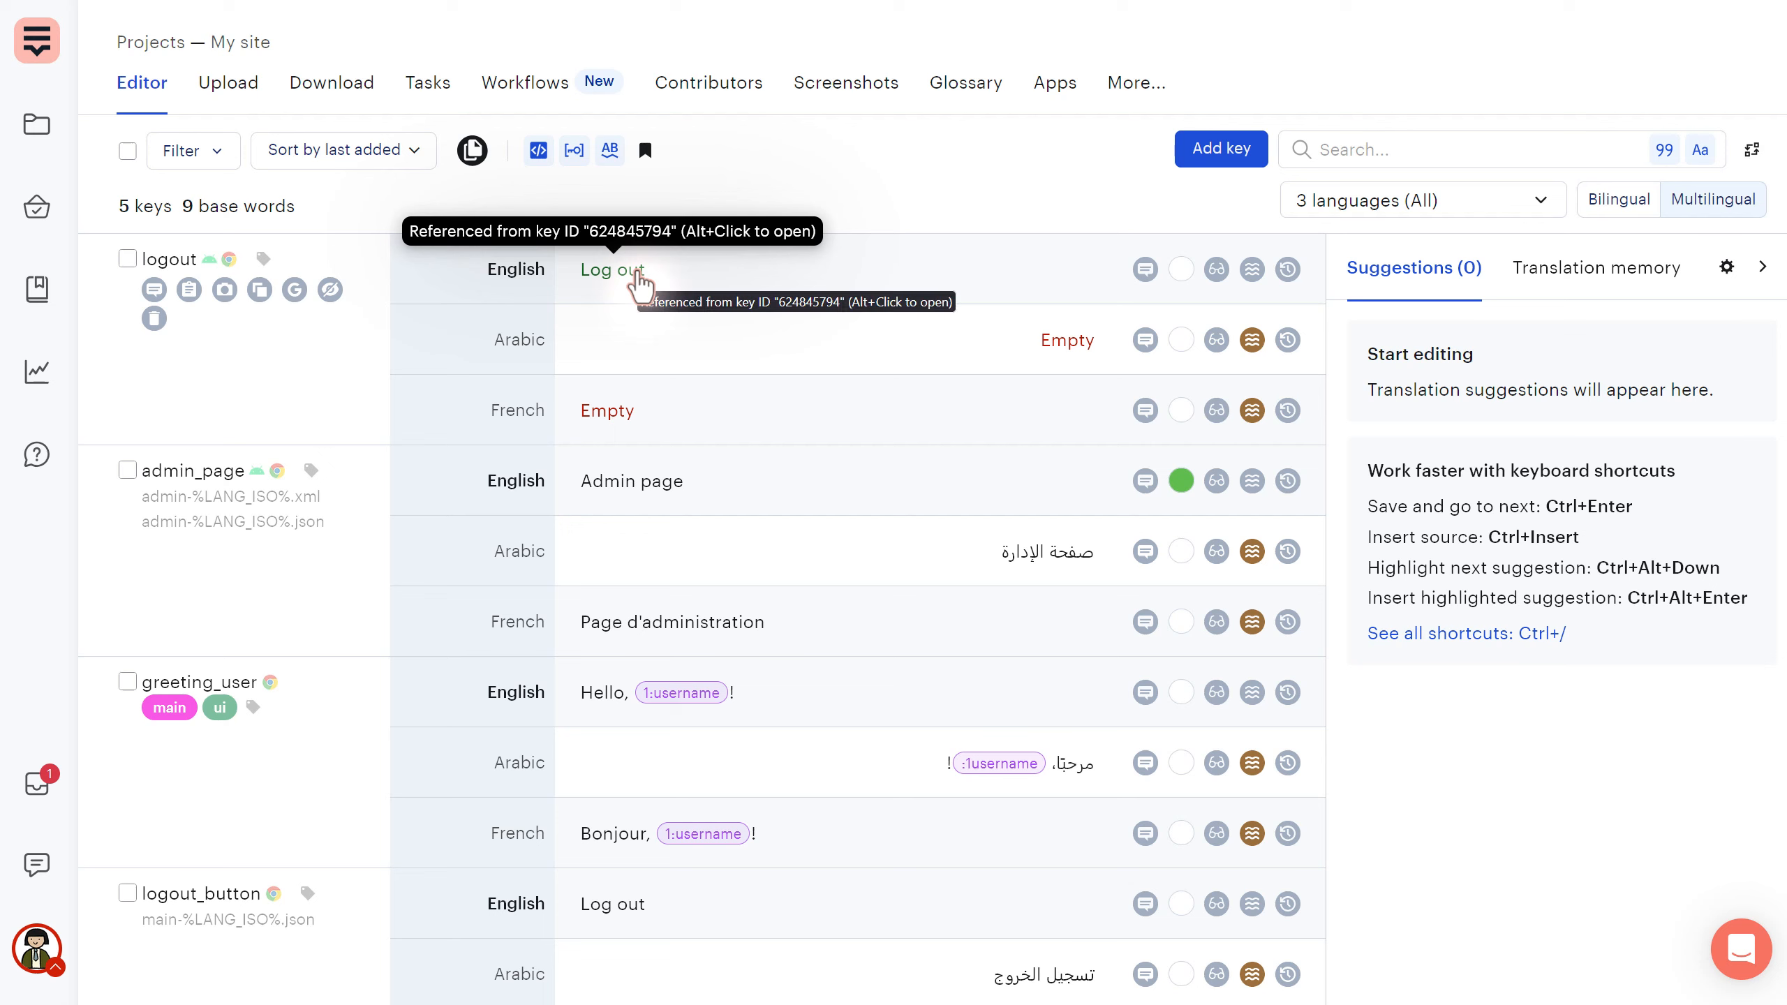
{"action": "left_click", "coordinate": [630, 904]}
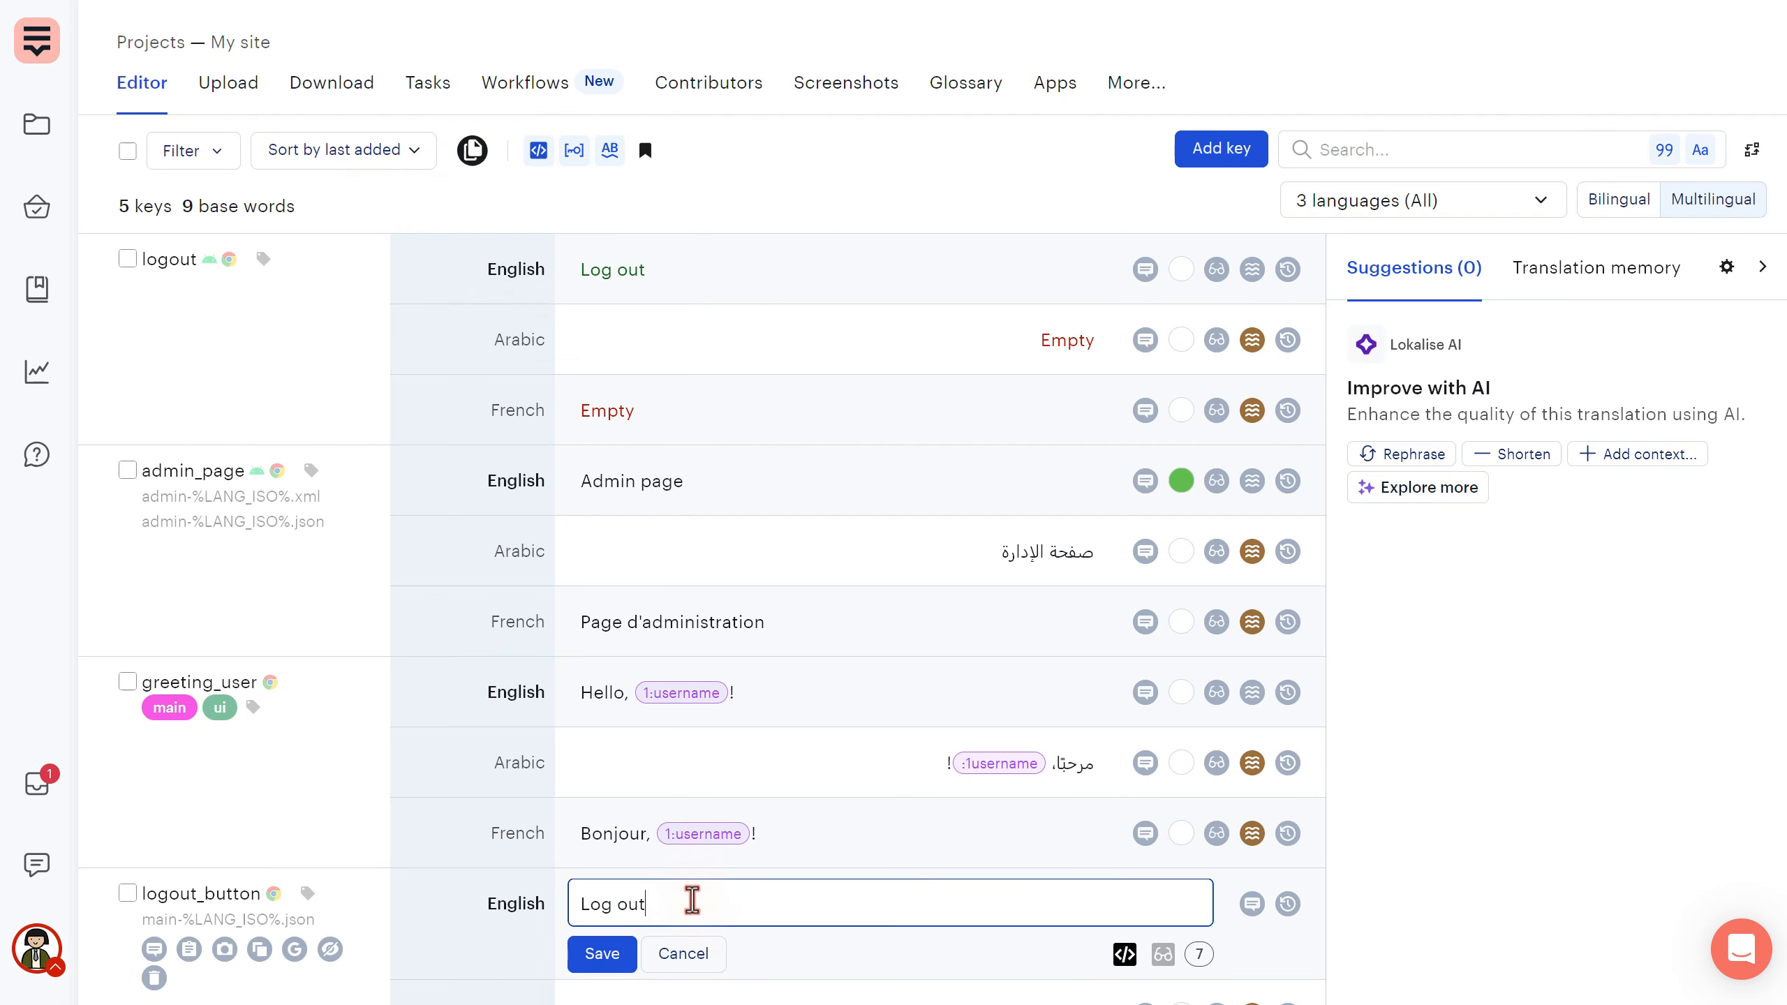
{"action": "type", "text": ">"}
{"action": "left_click", "coordinate": [600, 953]}
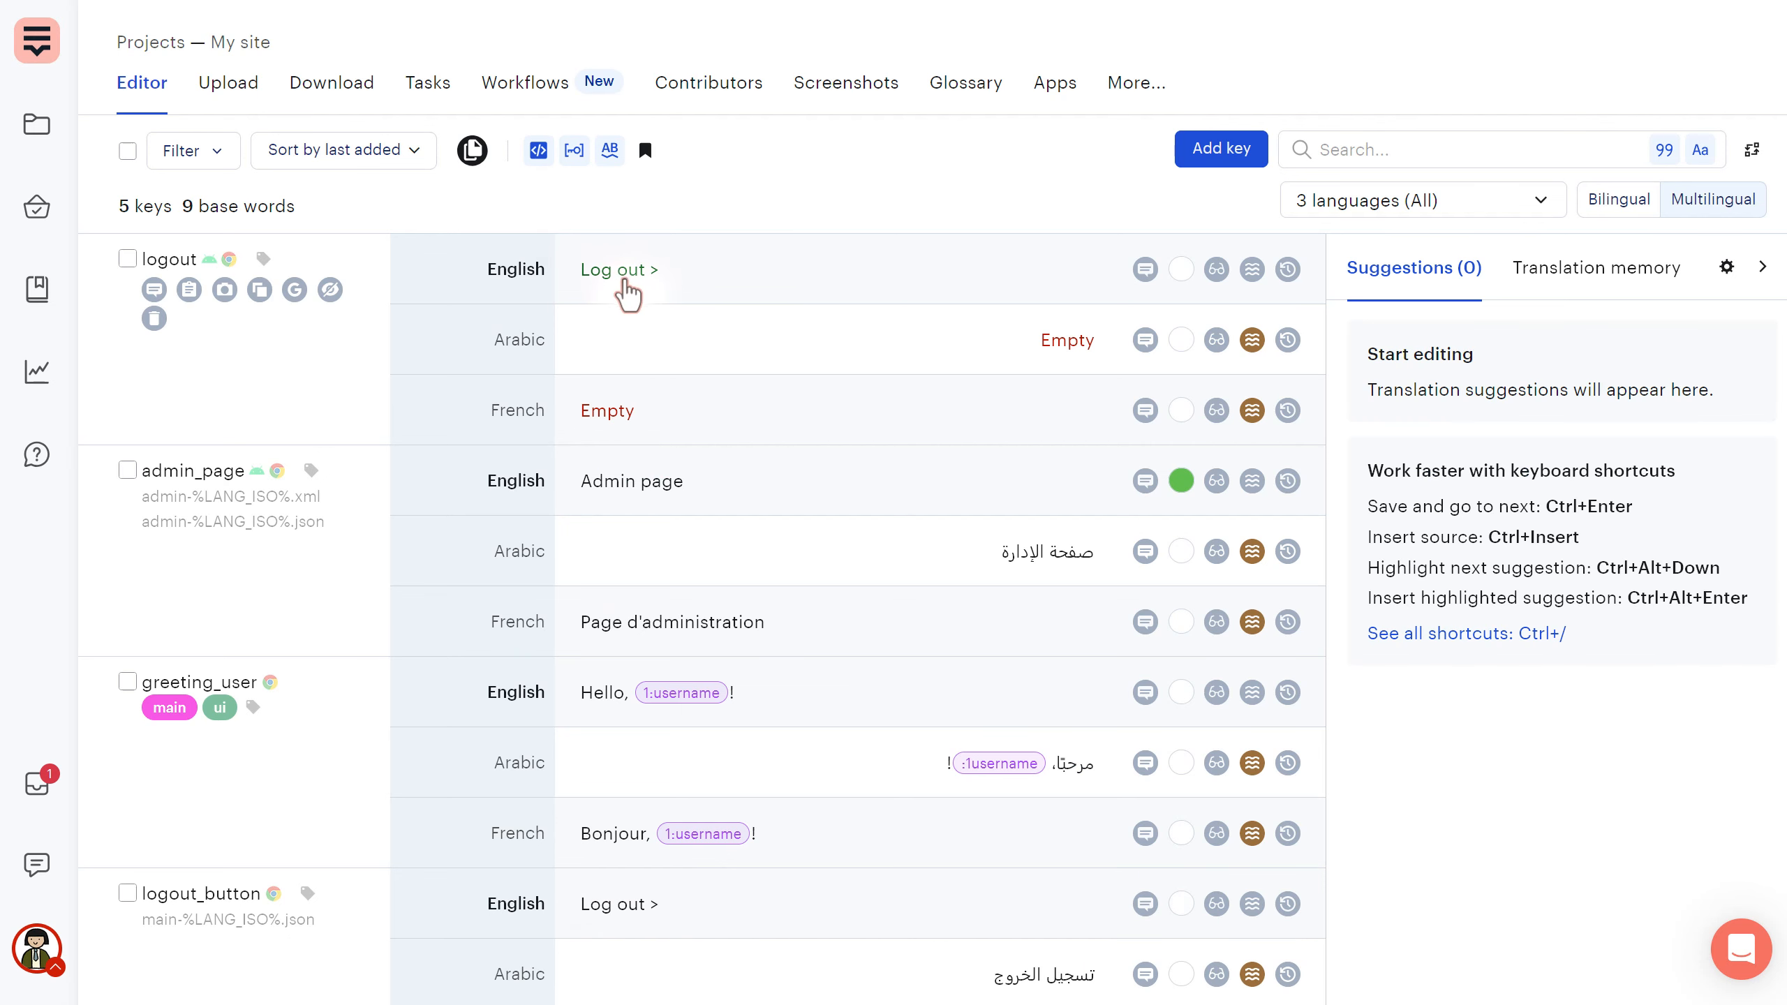
{"action": "mouse_move", "coordinate": [632, 277]}
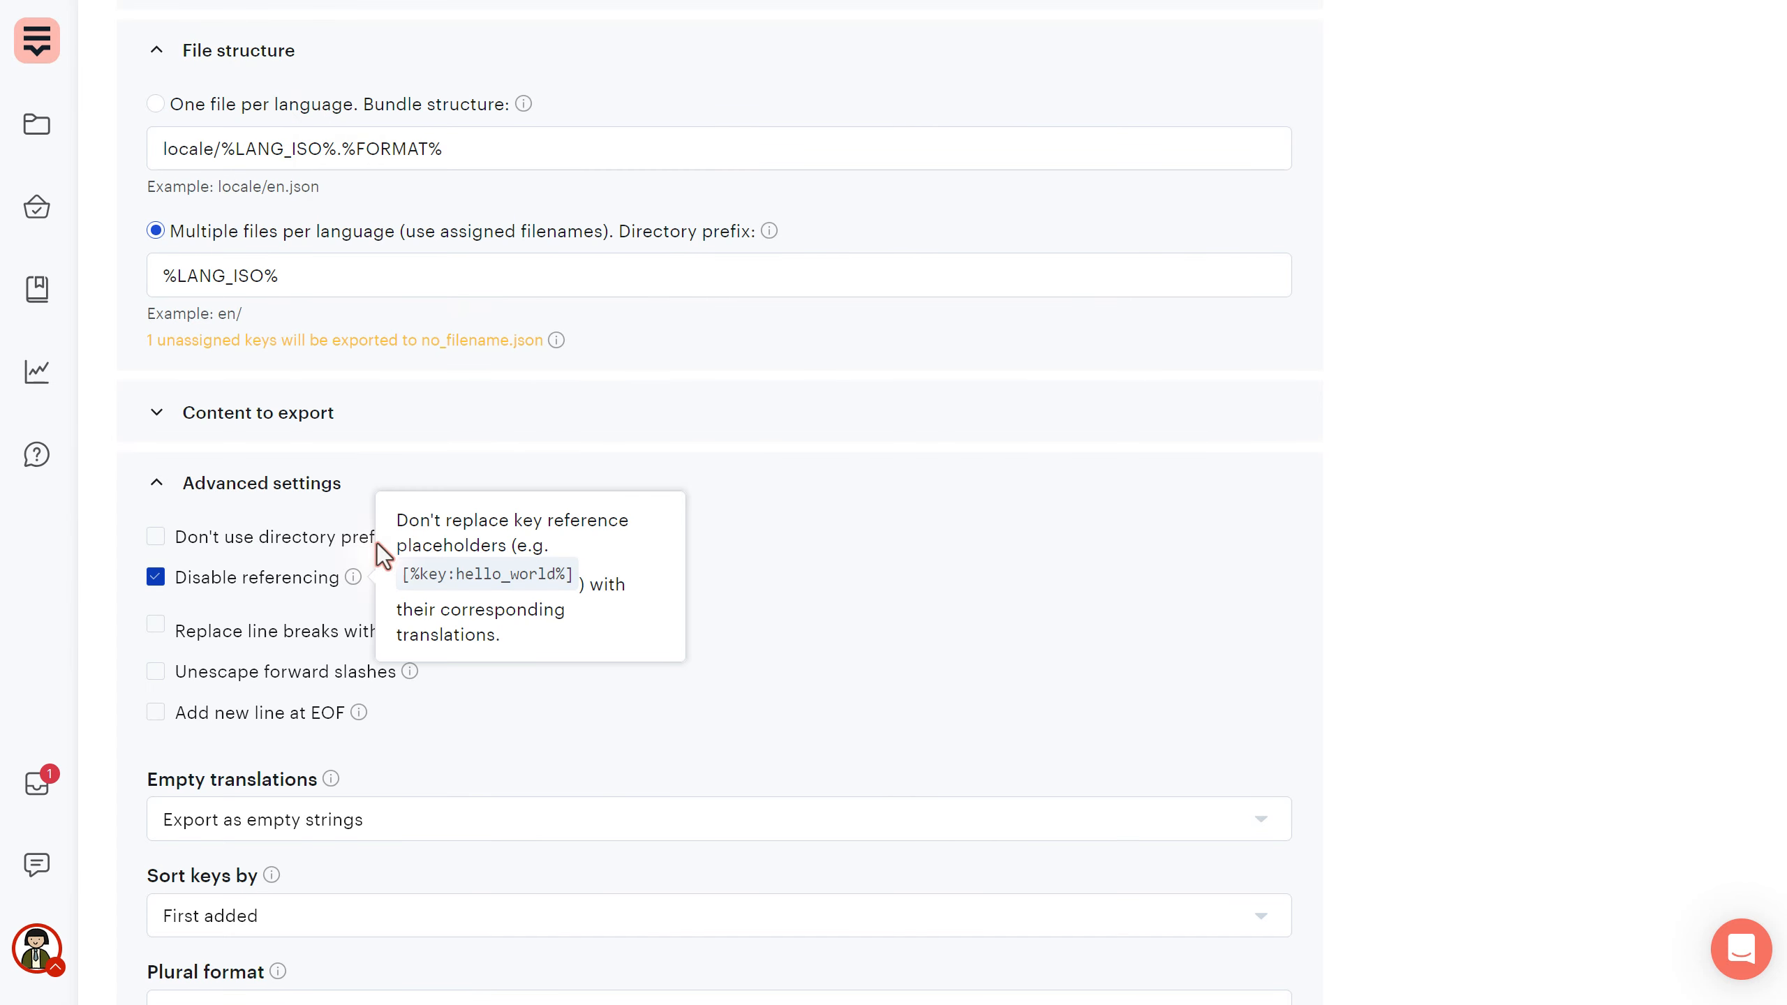
- Let key references resolve and preview main-en.json, checking the logout line
{"action": "left_click", "coordinate": [377, 543]}
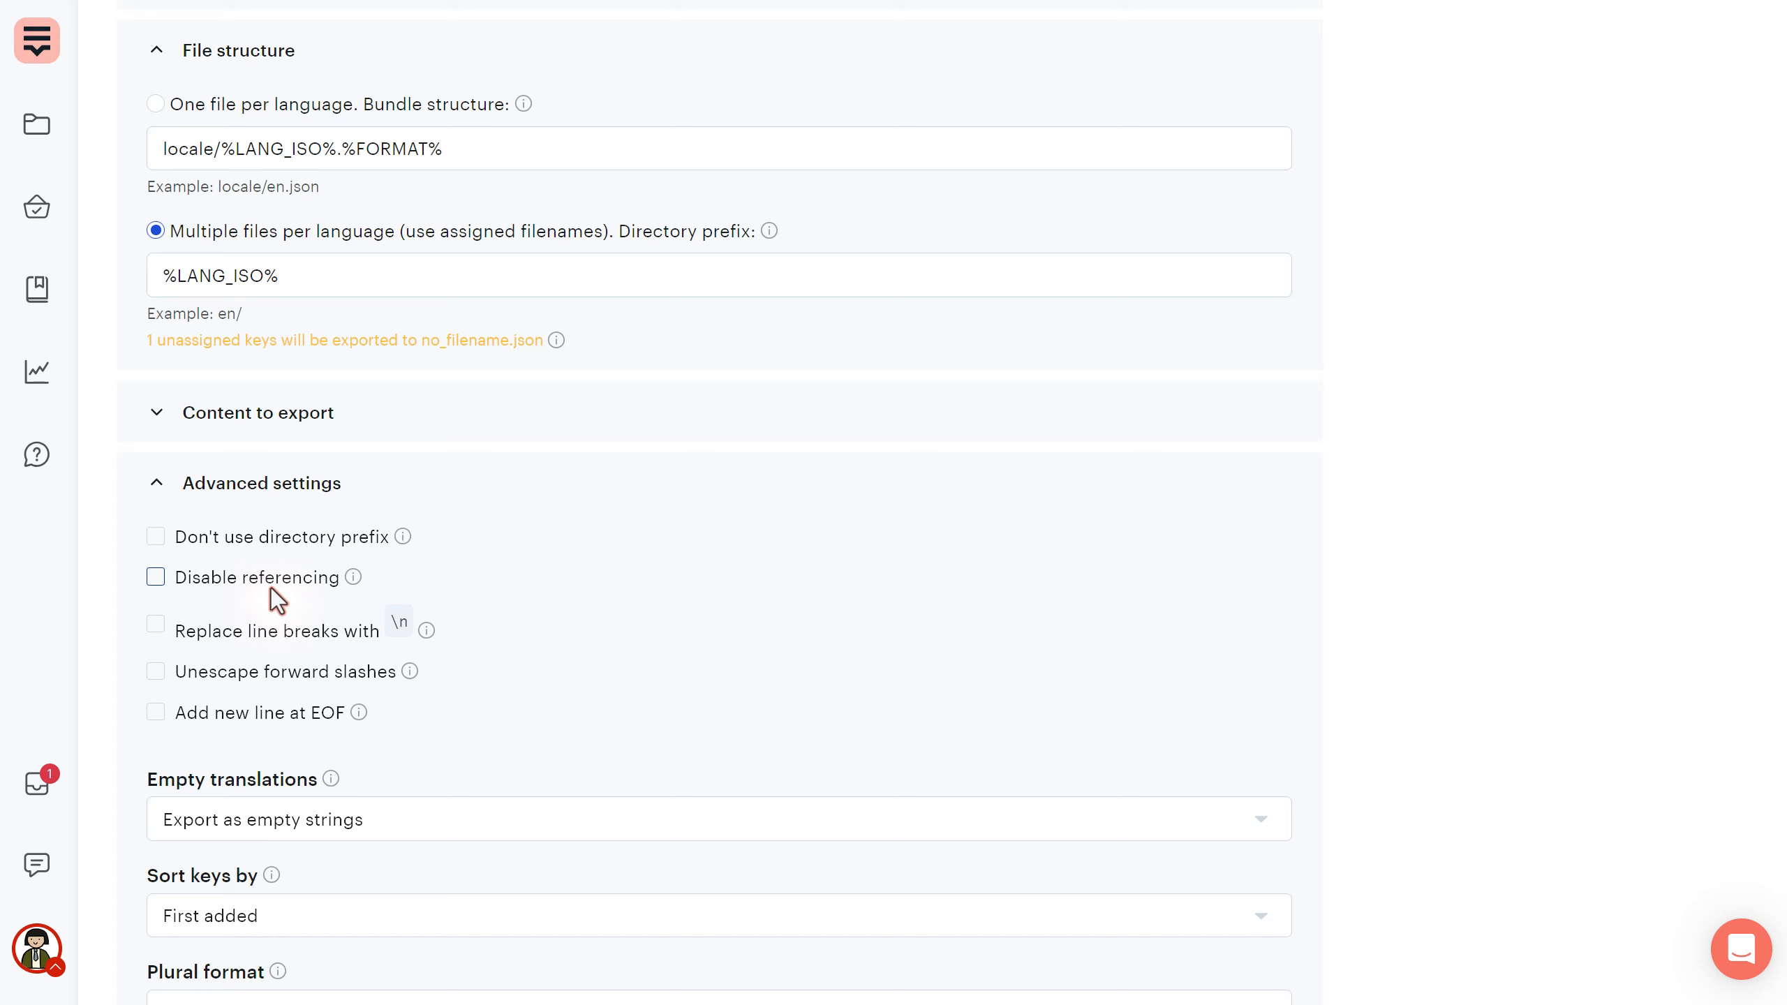
{"action": "scroll", "coordinate": [283, 584], "scroll_direction": "up", "scroll_amount": 6}
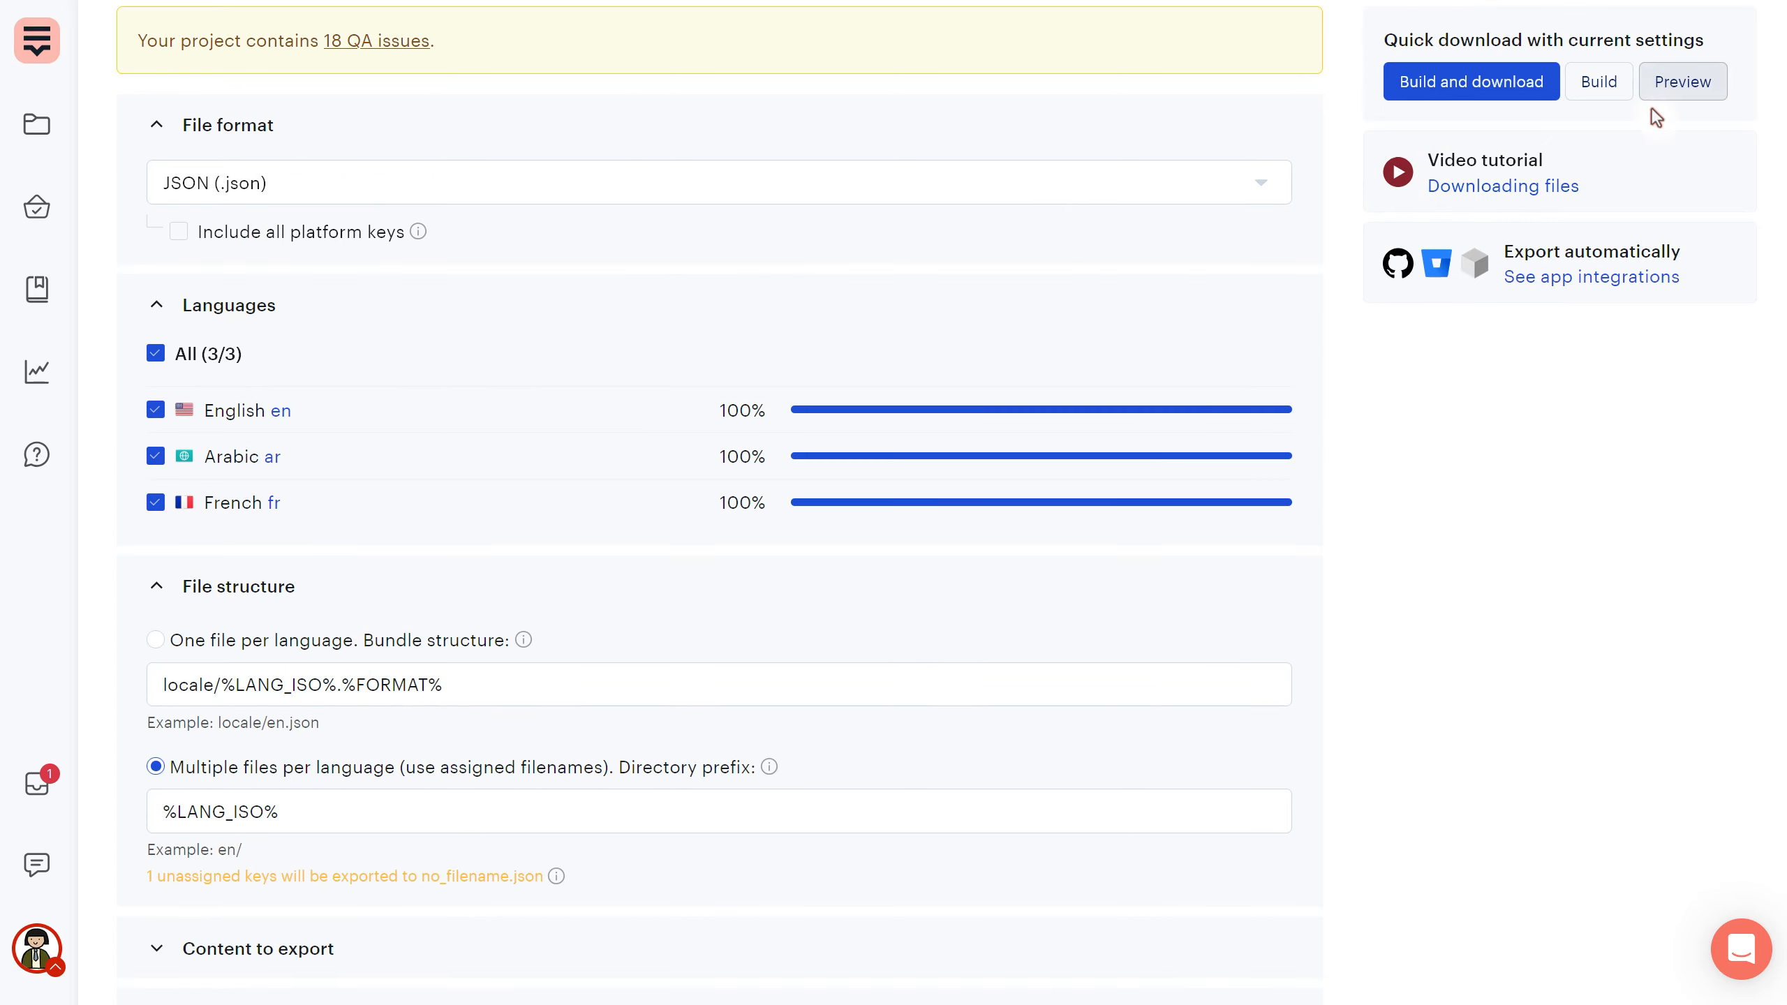
{"action": "left_click", "coordinate": [1662, 92]}
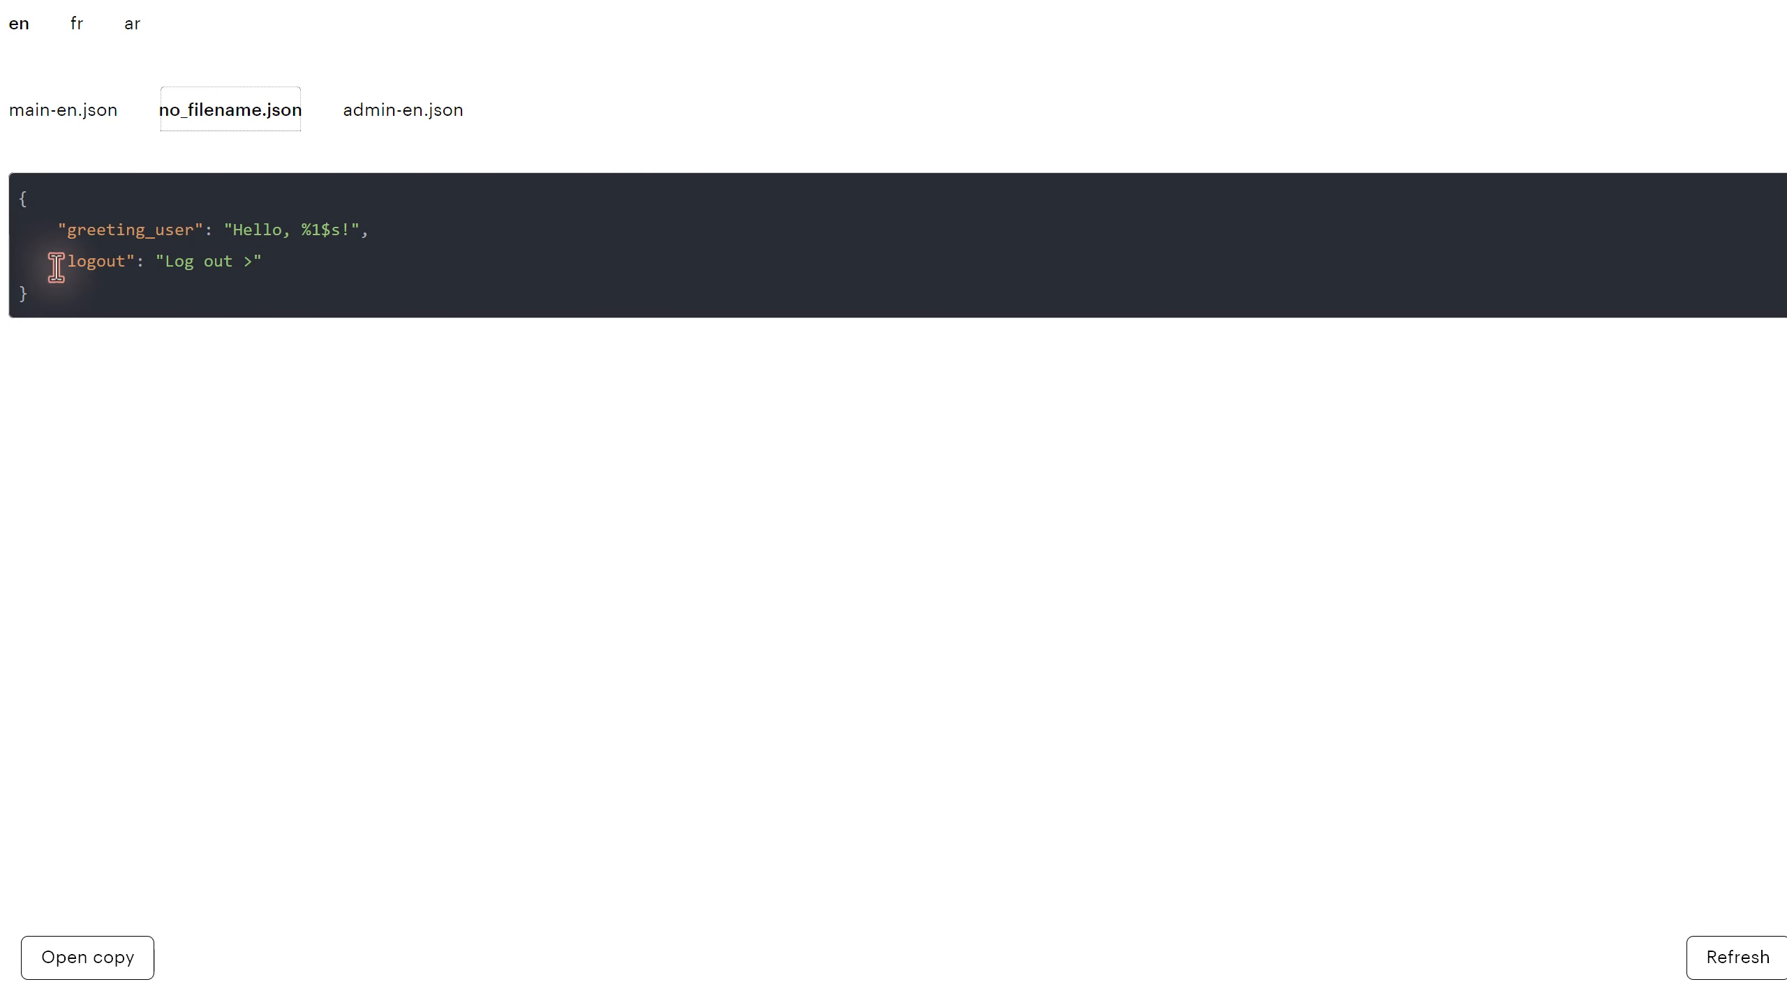
{"action": "left_click_drag", "start_coordinate": [56, 261], "coordinate": [269, 262]}
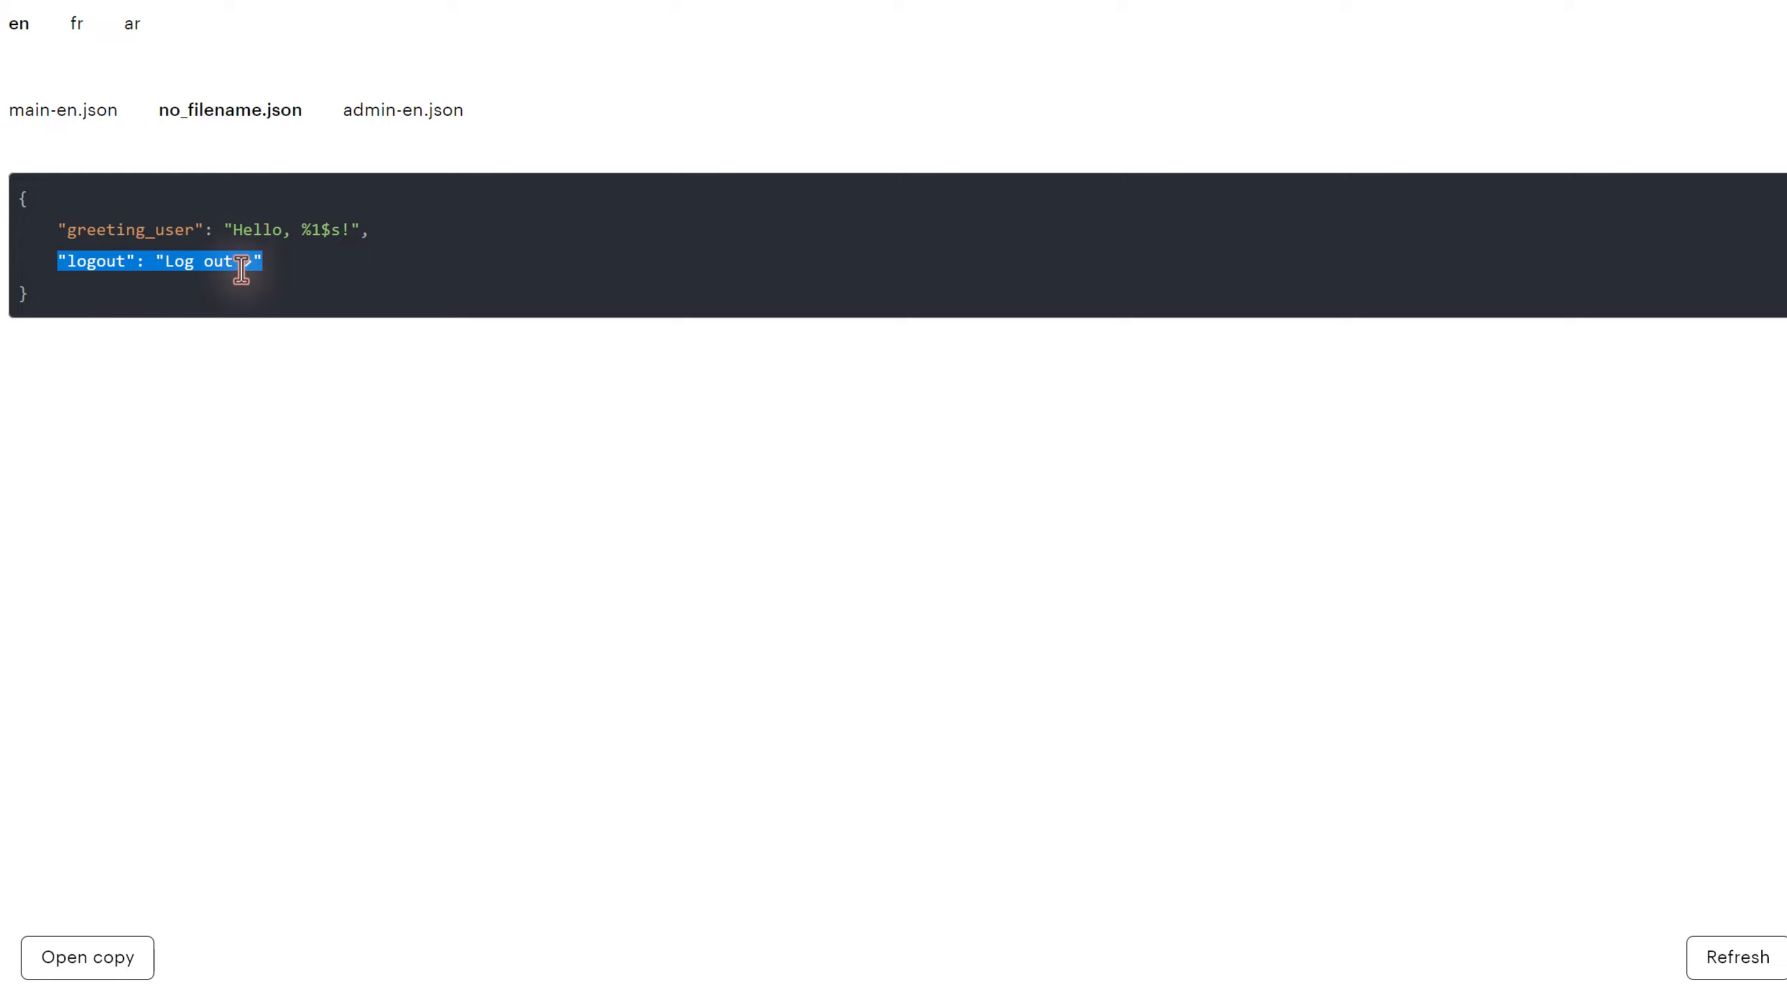
{"action": "left_click", "coordinate": [248, 288]}
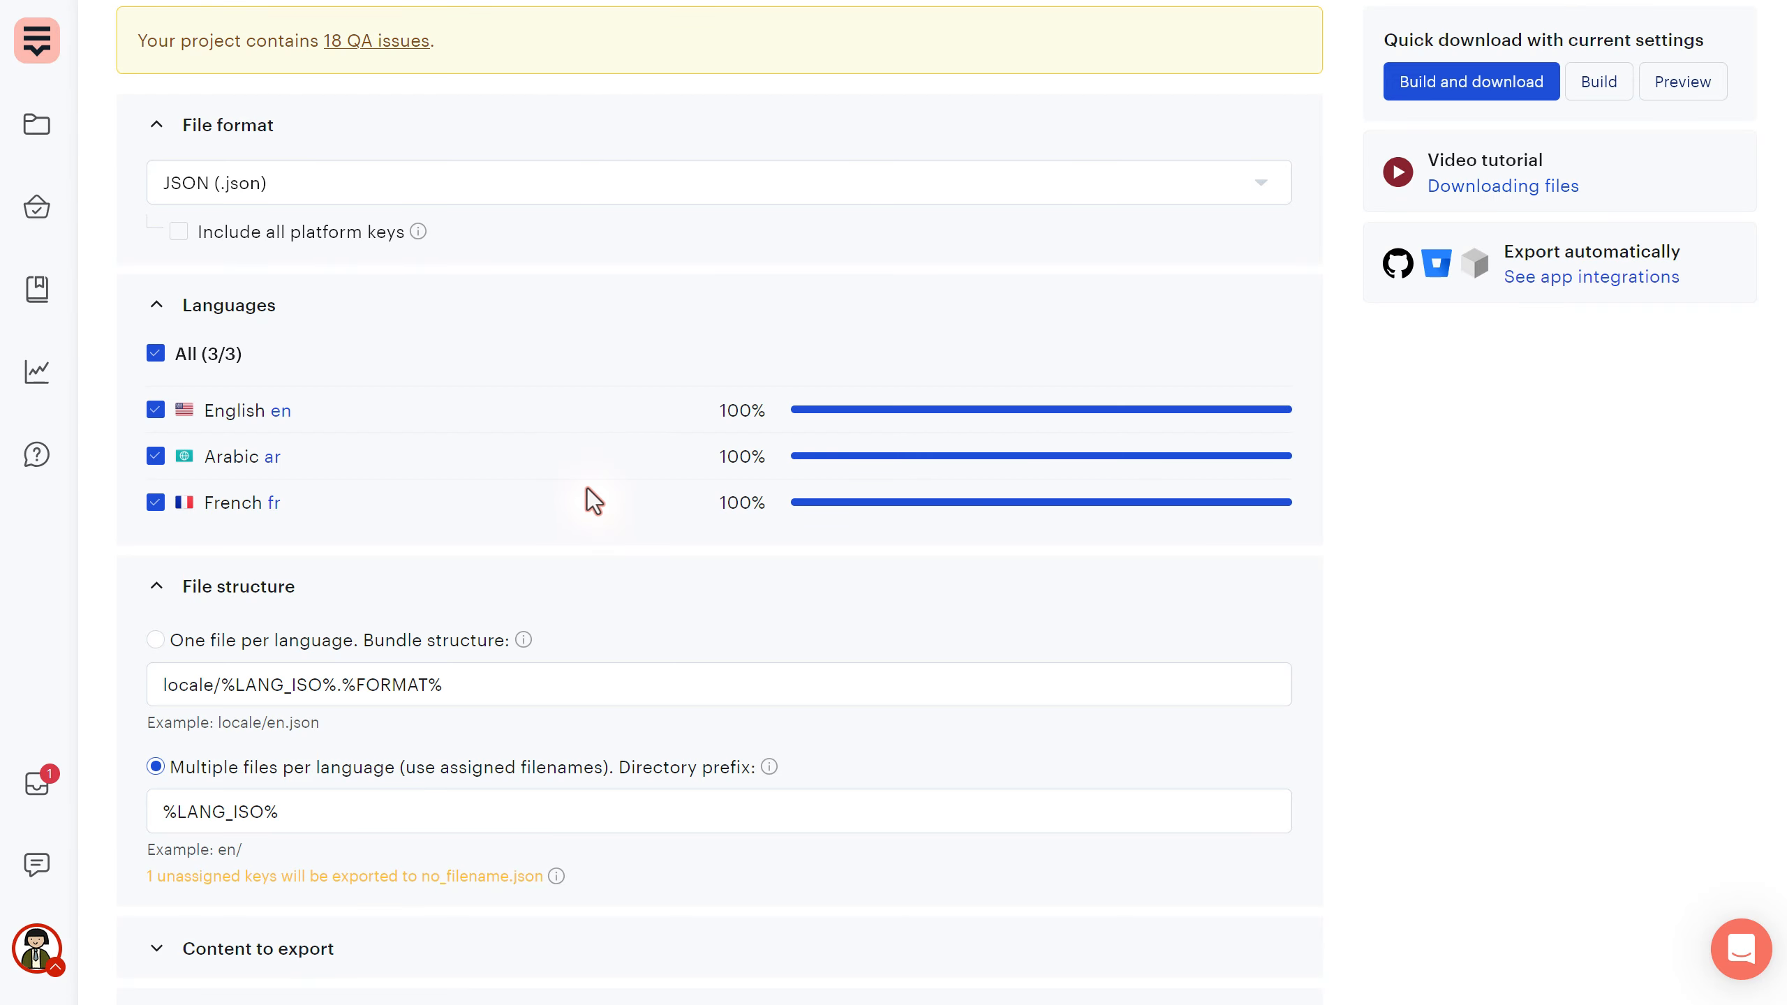
{"action": "scroll", "coordinate": [586, 489], "scroll_direction": "down", "scroll_amount": 8}
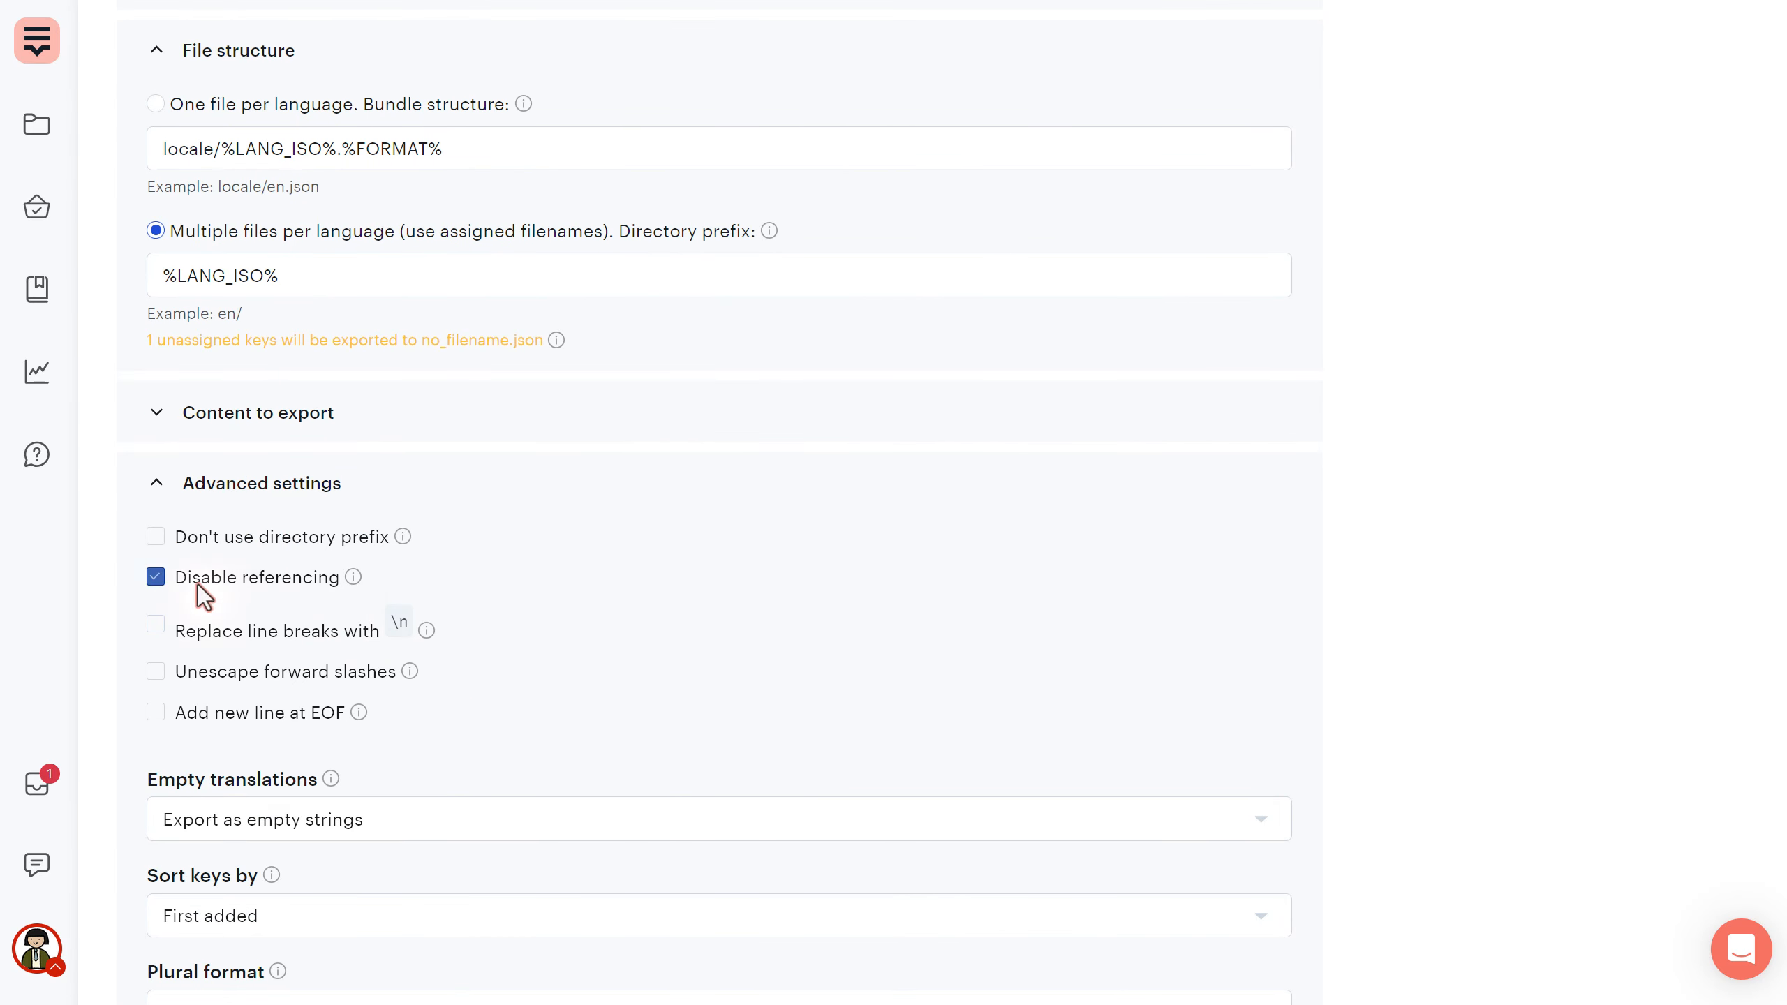
{"action": "scroll", "coordinate": [634, 595], "scroll_direction": "up", "scroll_amount": 10}
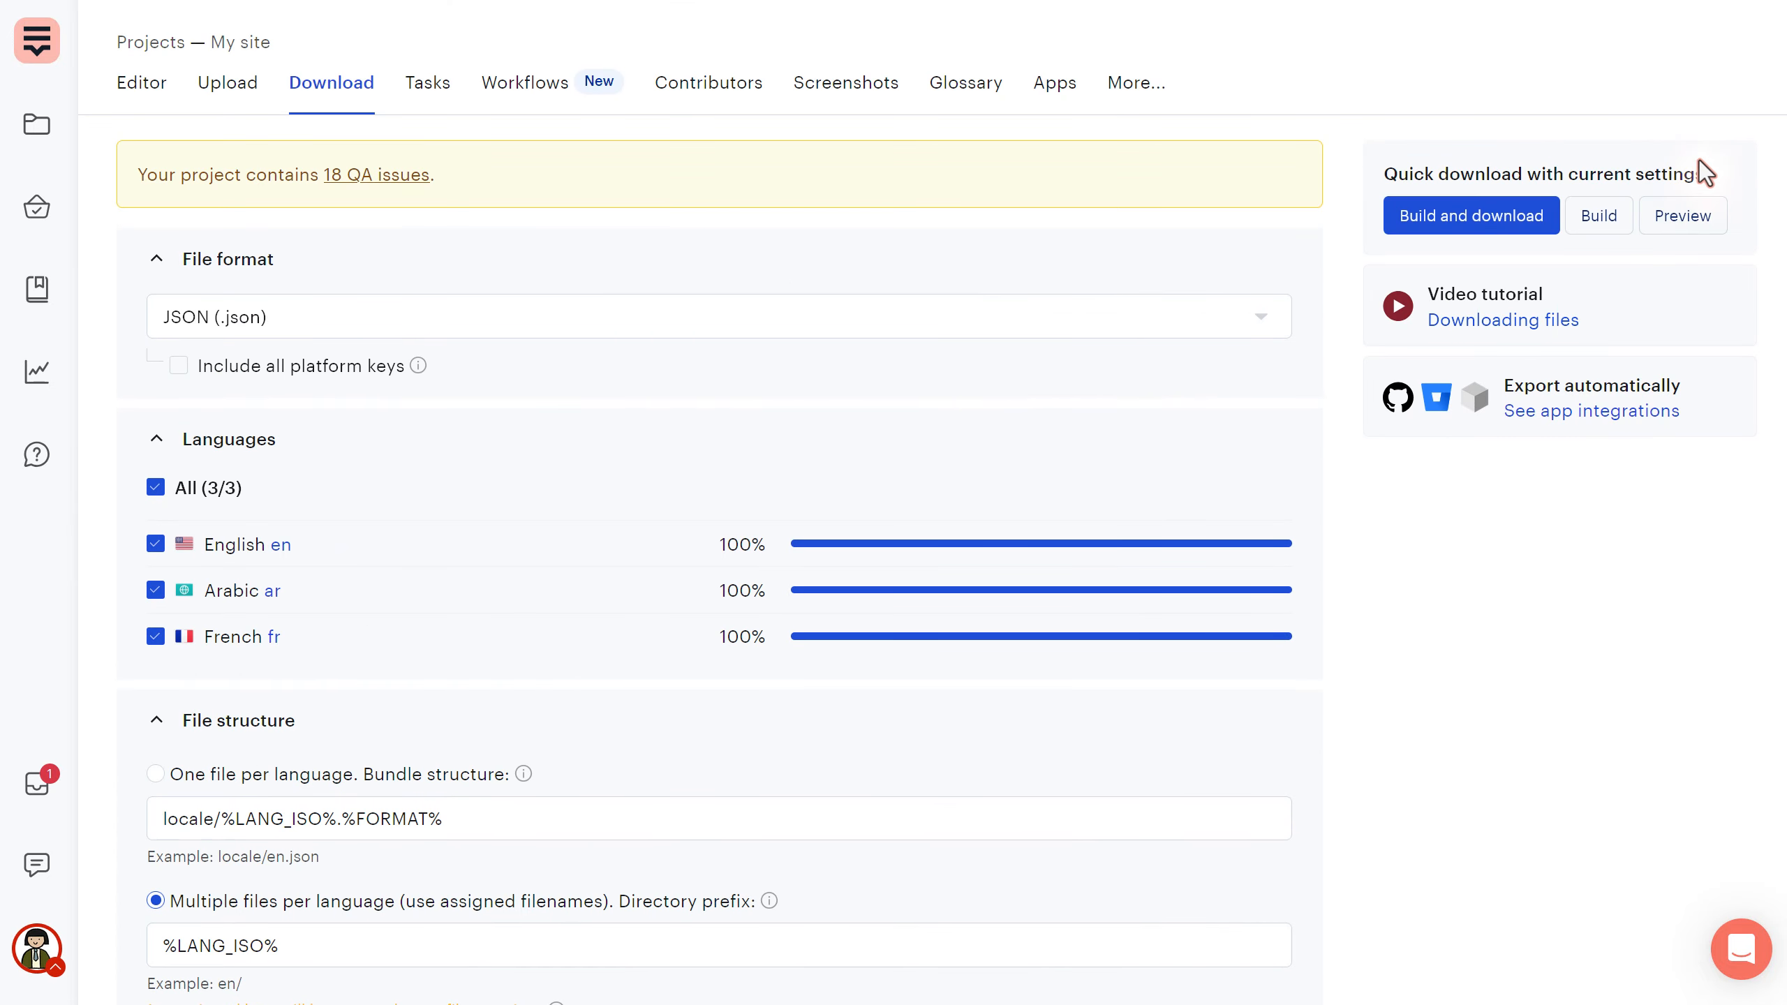
- Preview again, comparing logout_button with the raw key-ID placeholder in no_filename.json
{"action": "left_click", "coordinate": [1684, 216]}
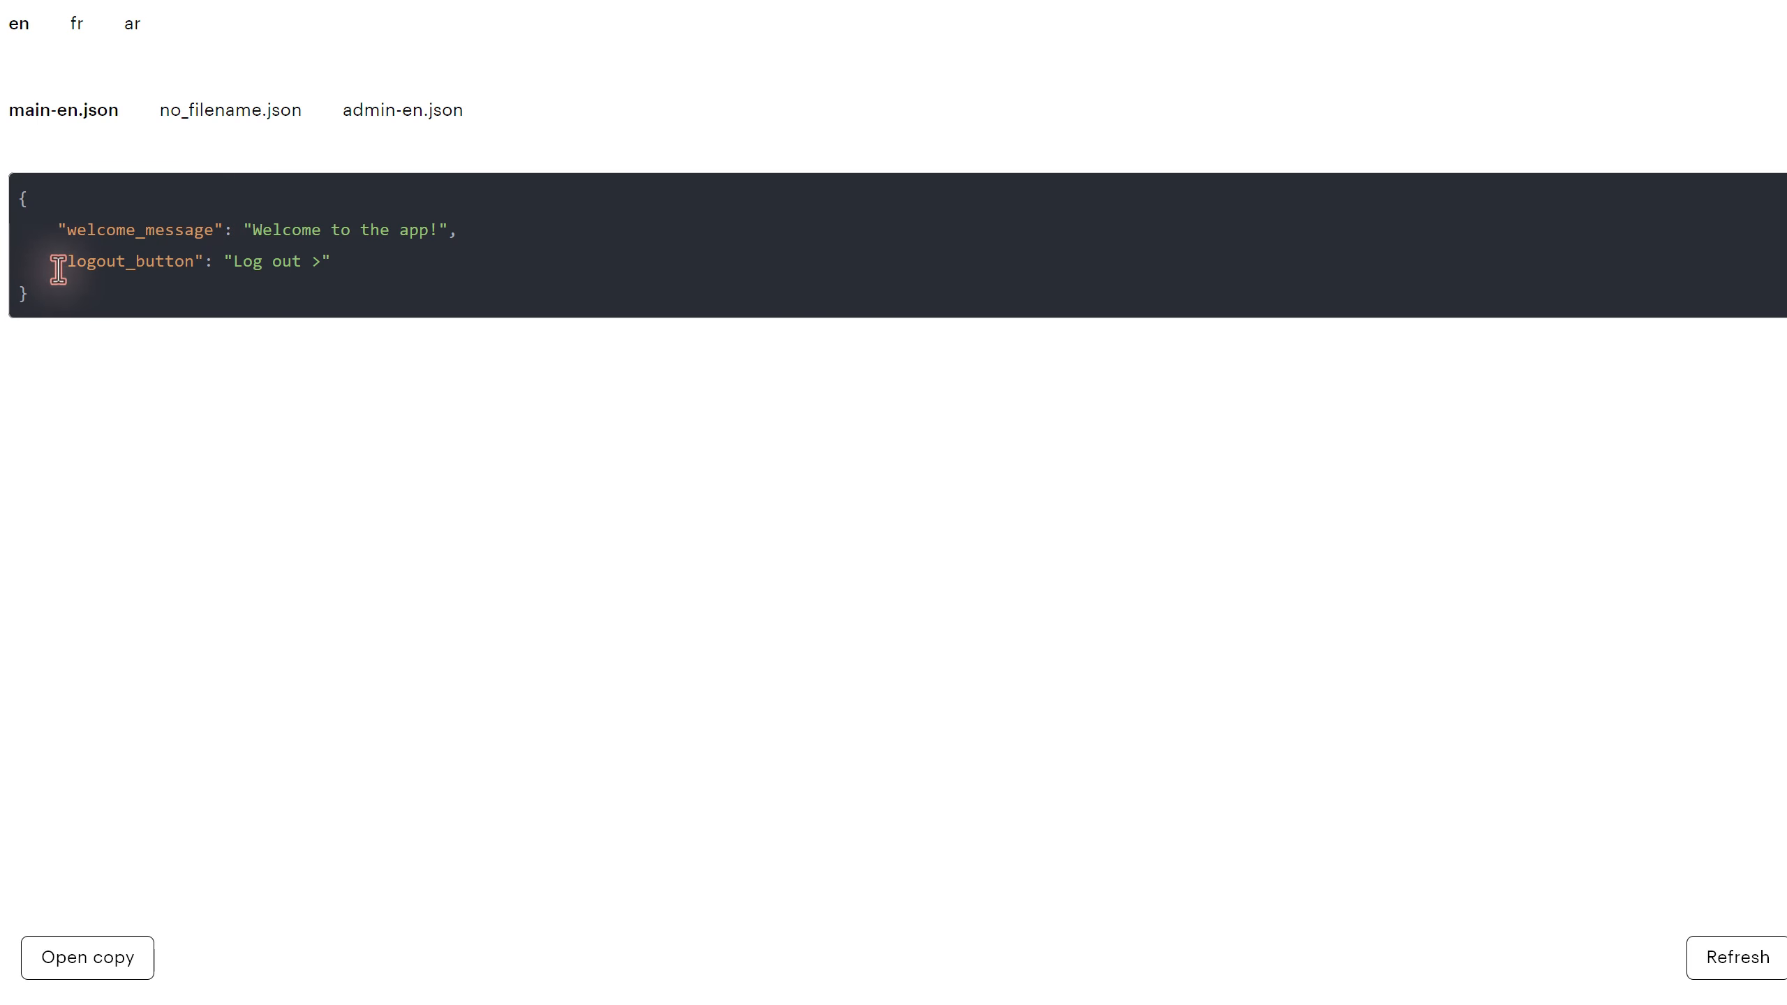
{"action": "left_click_drag", "start_coordinate": [58, 261], "coordinate": [396, 280]}
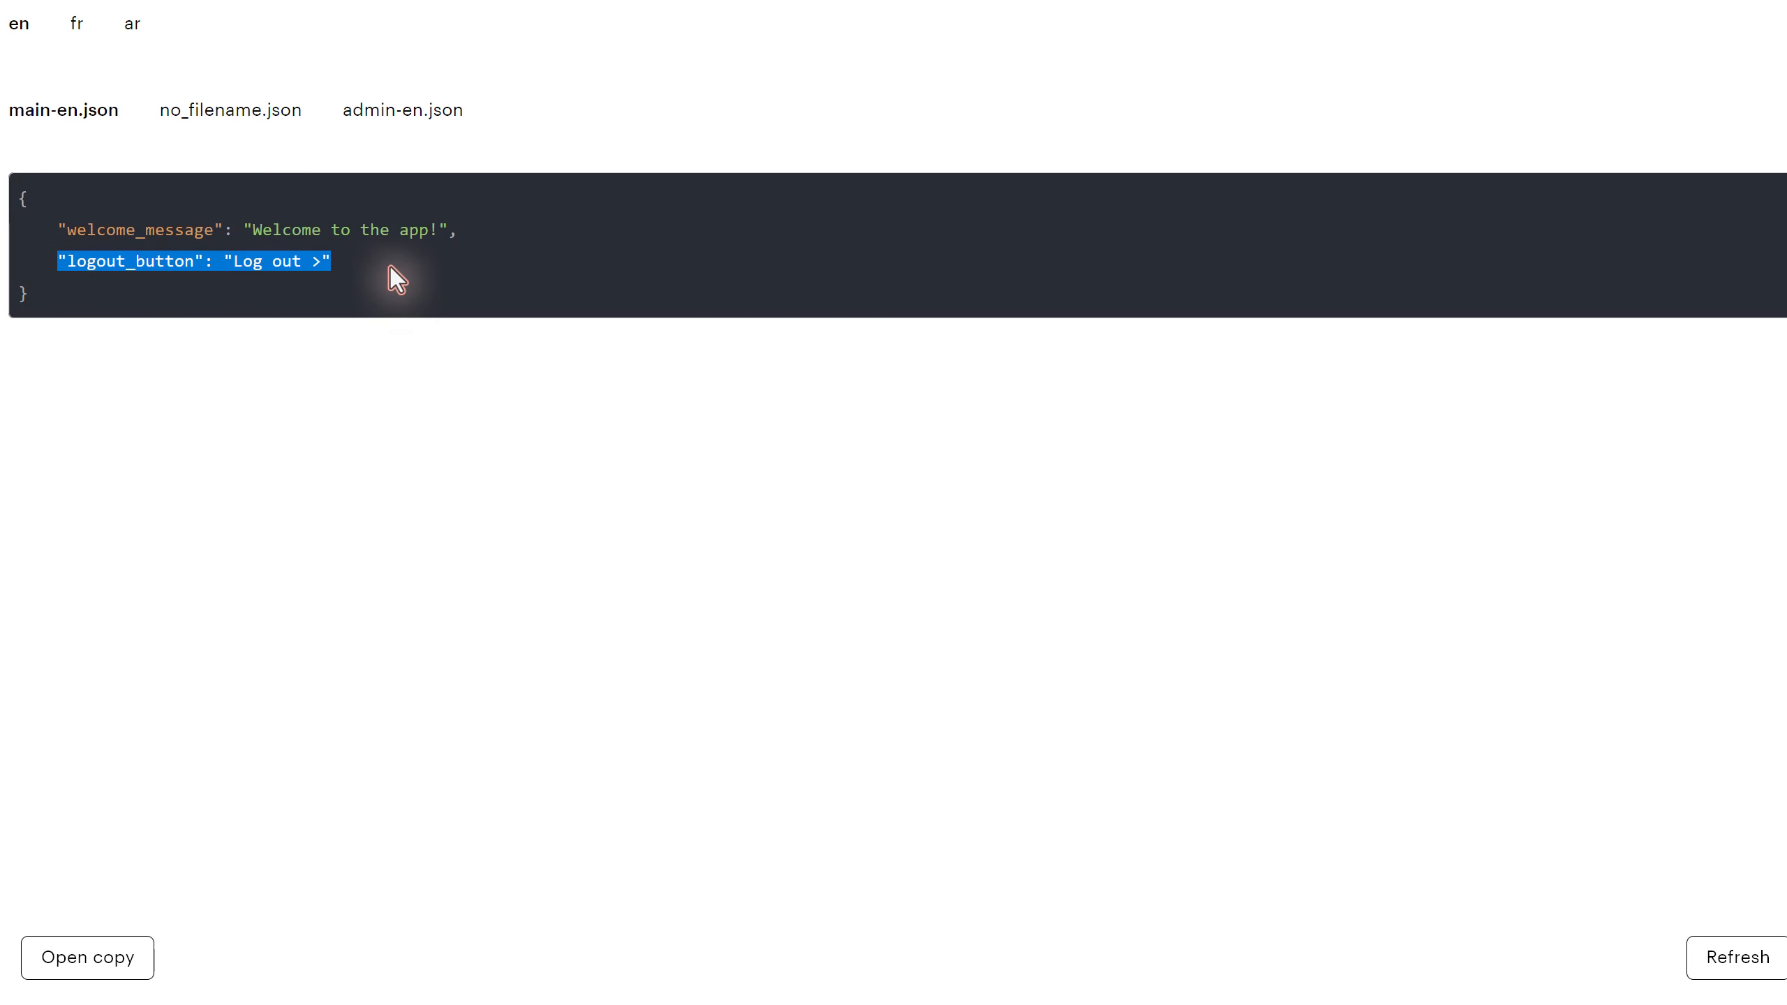
{"action": "left_click", "coordinate": [241, 271]}
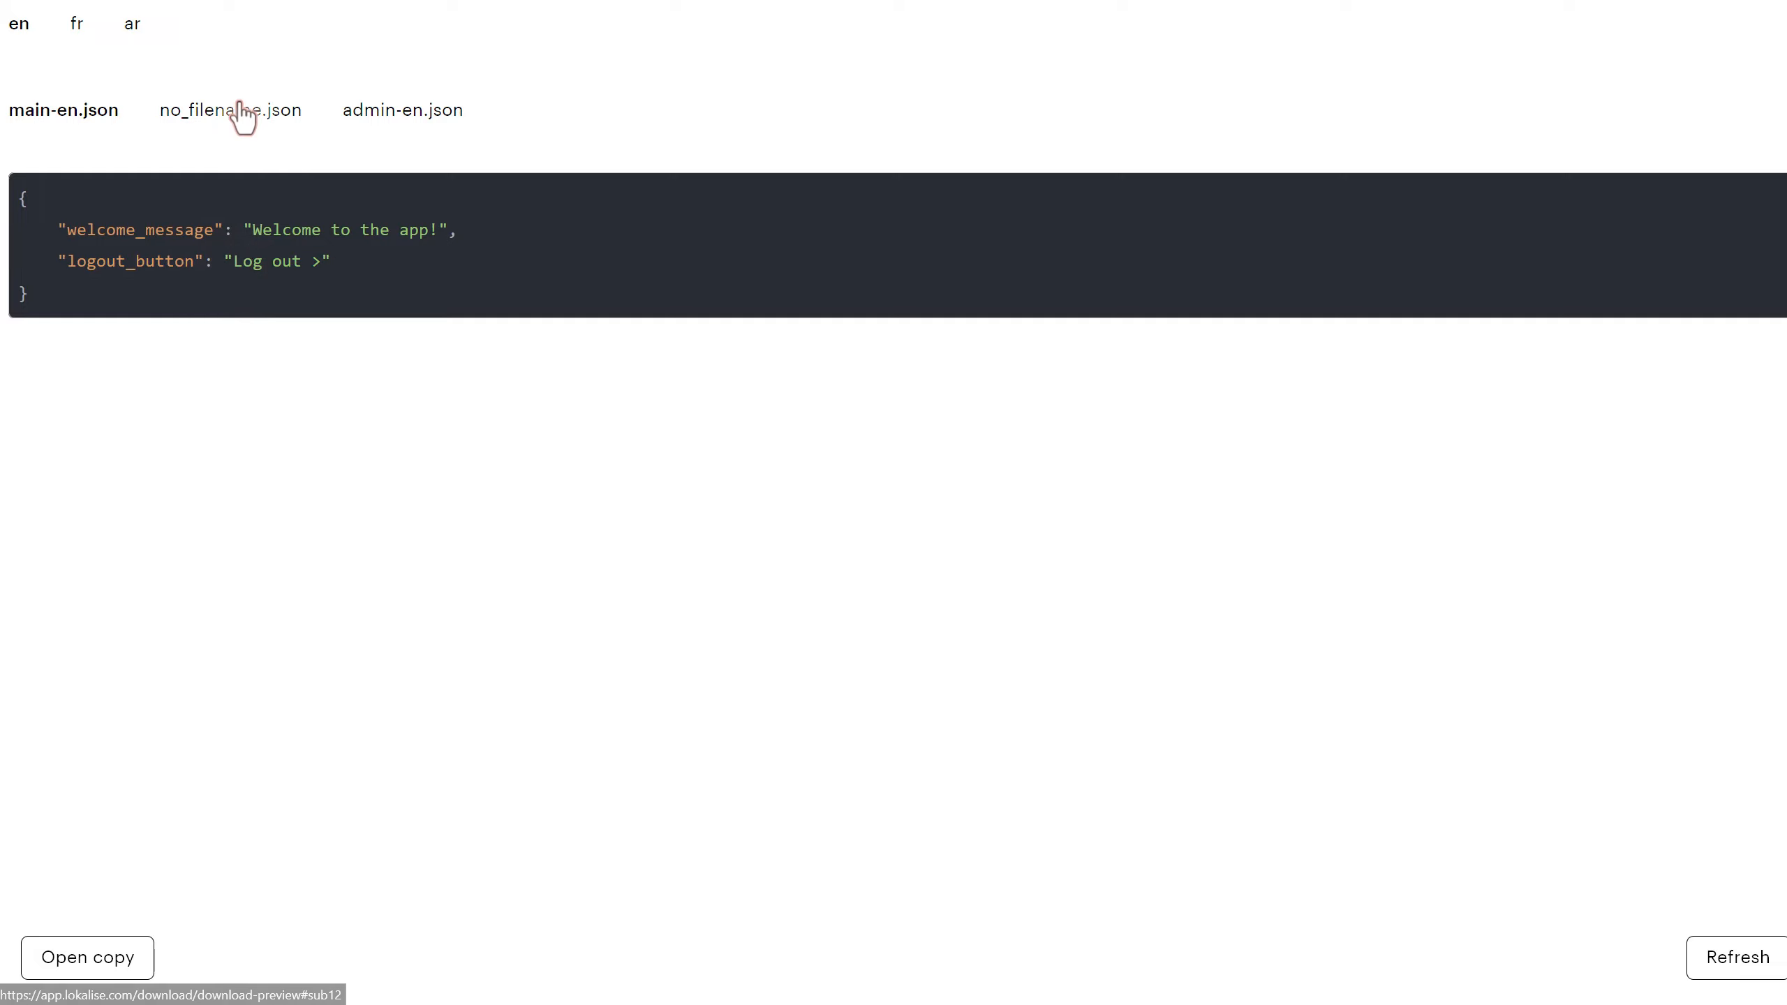
{"action": "left_click", "coordinate": [243, 113]}
{"action": "double_click", "coordinate": [70, 261]}
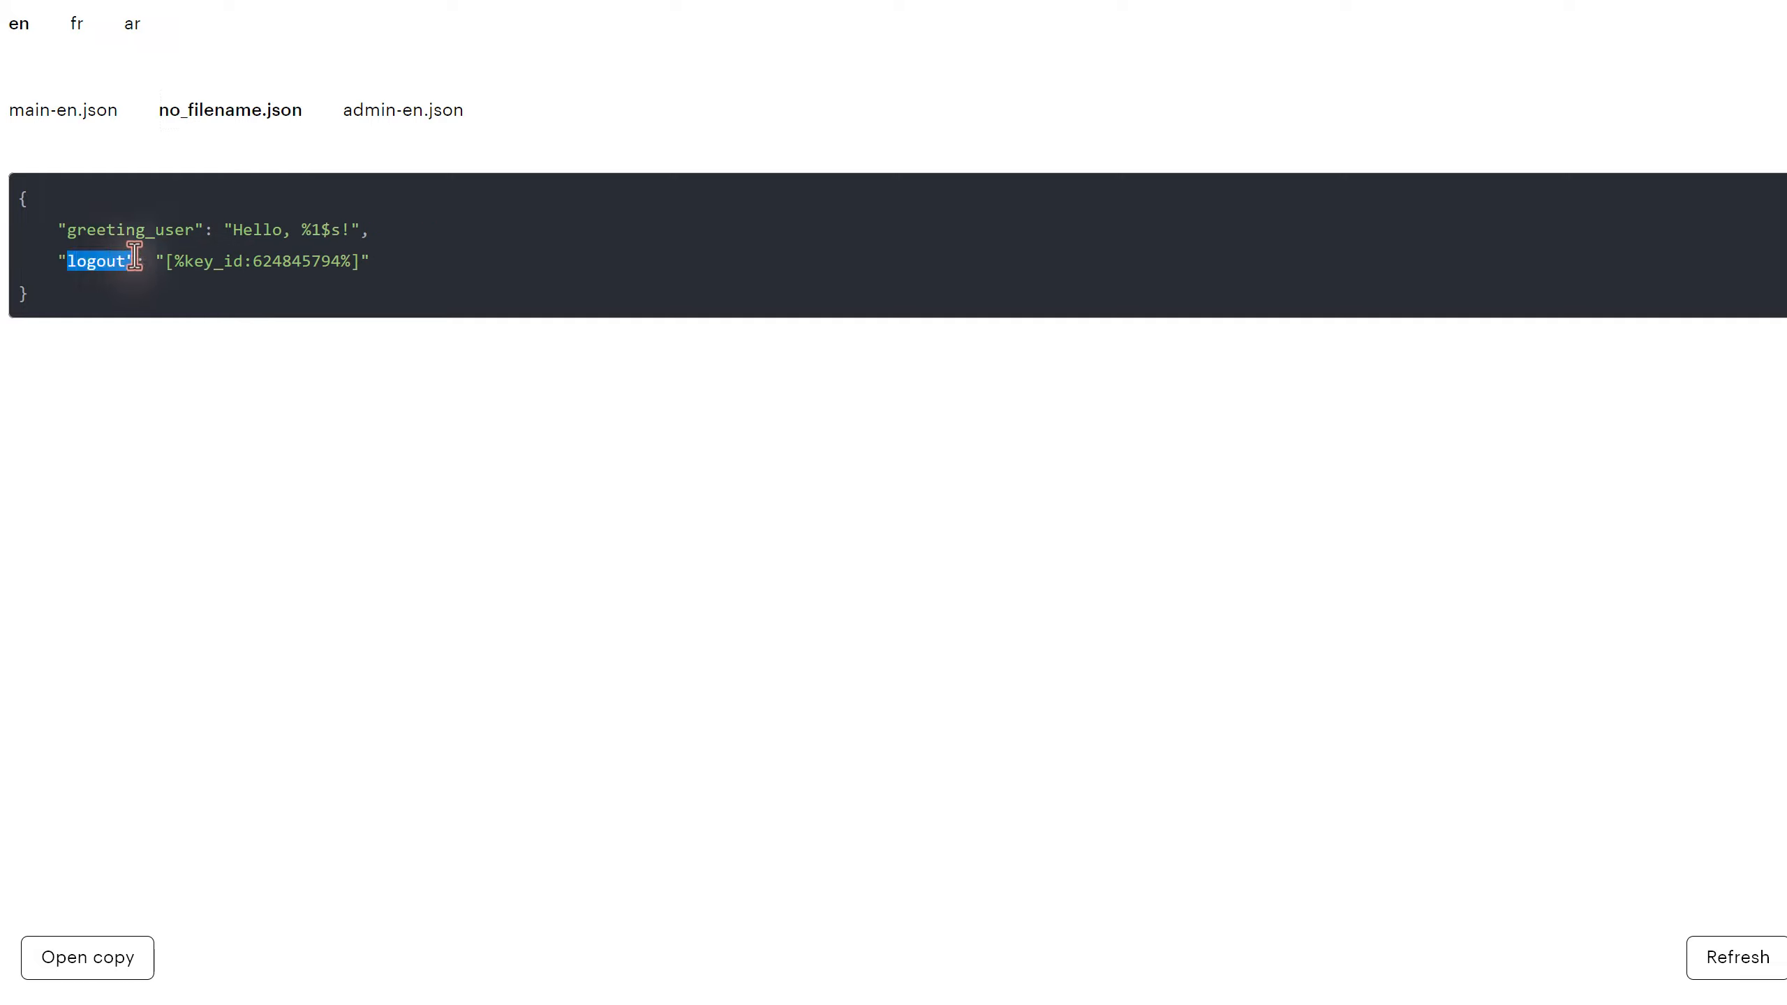
{"action": "left_click_drag", "start_coordinate": [175, 262], "coordinate": [351, 263]}
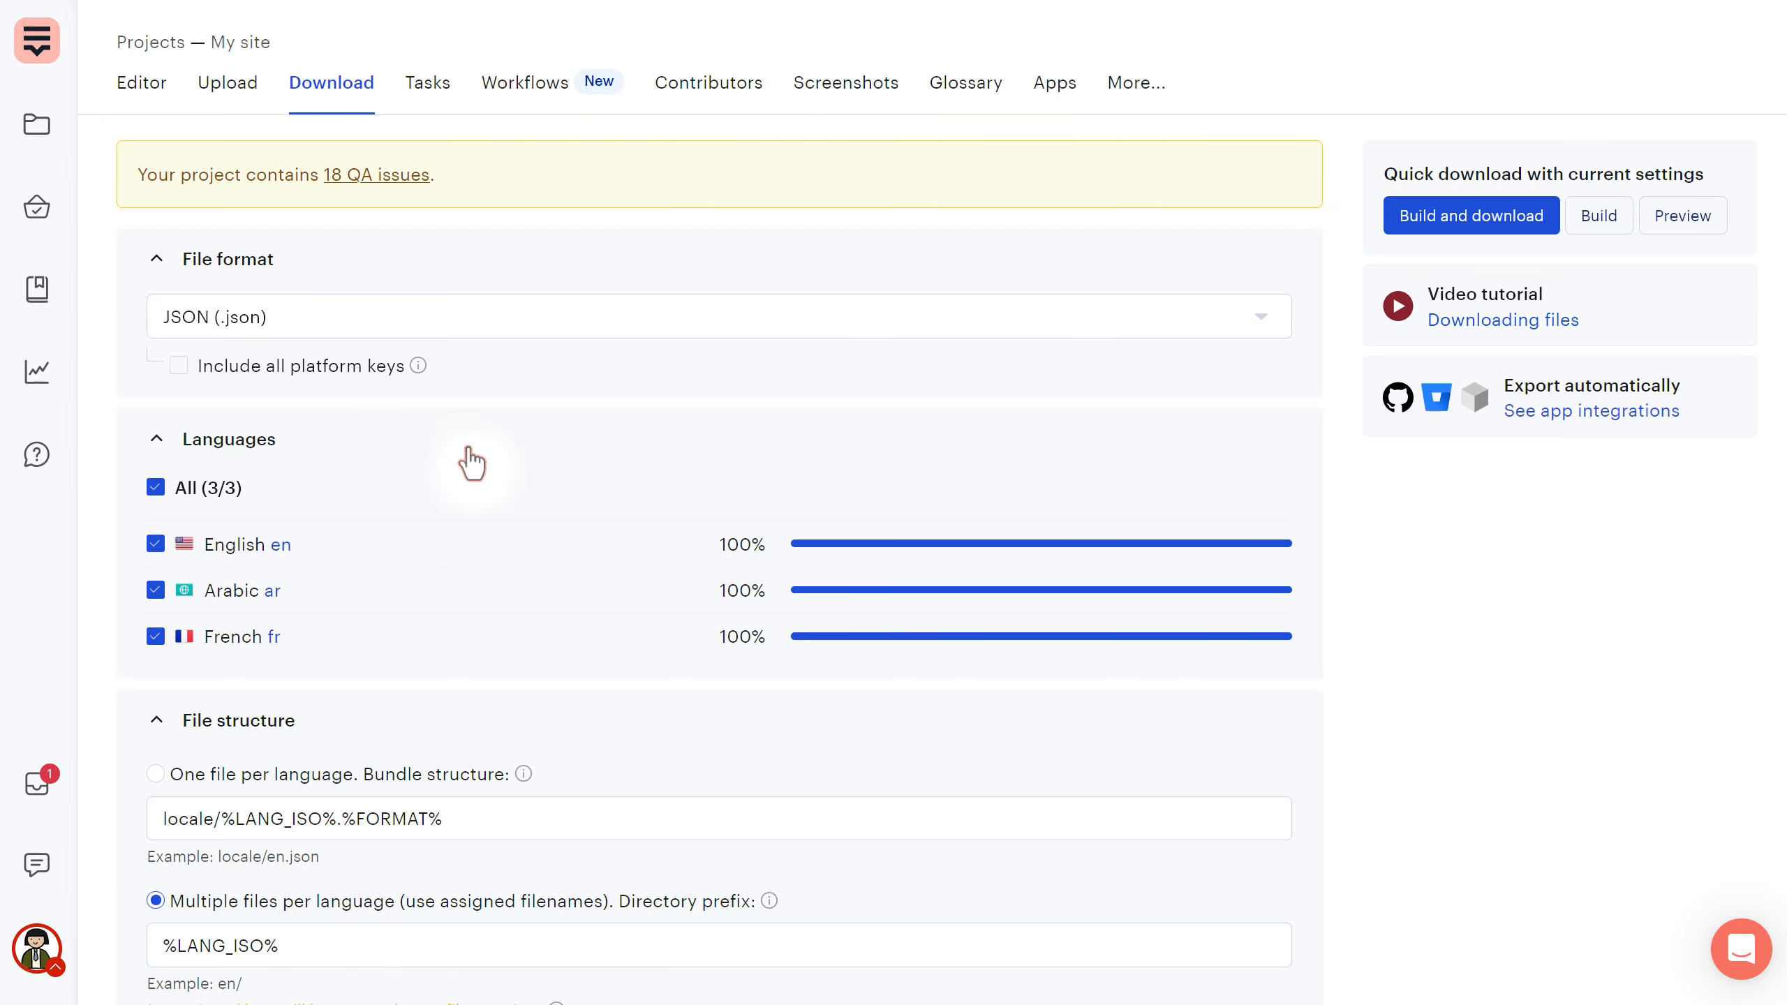
{"action": "scroll", "coordinate": [466, 459], "scroll_direction": "down", "scroll_amount": 10}
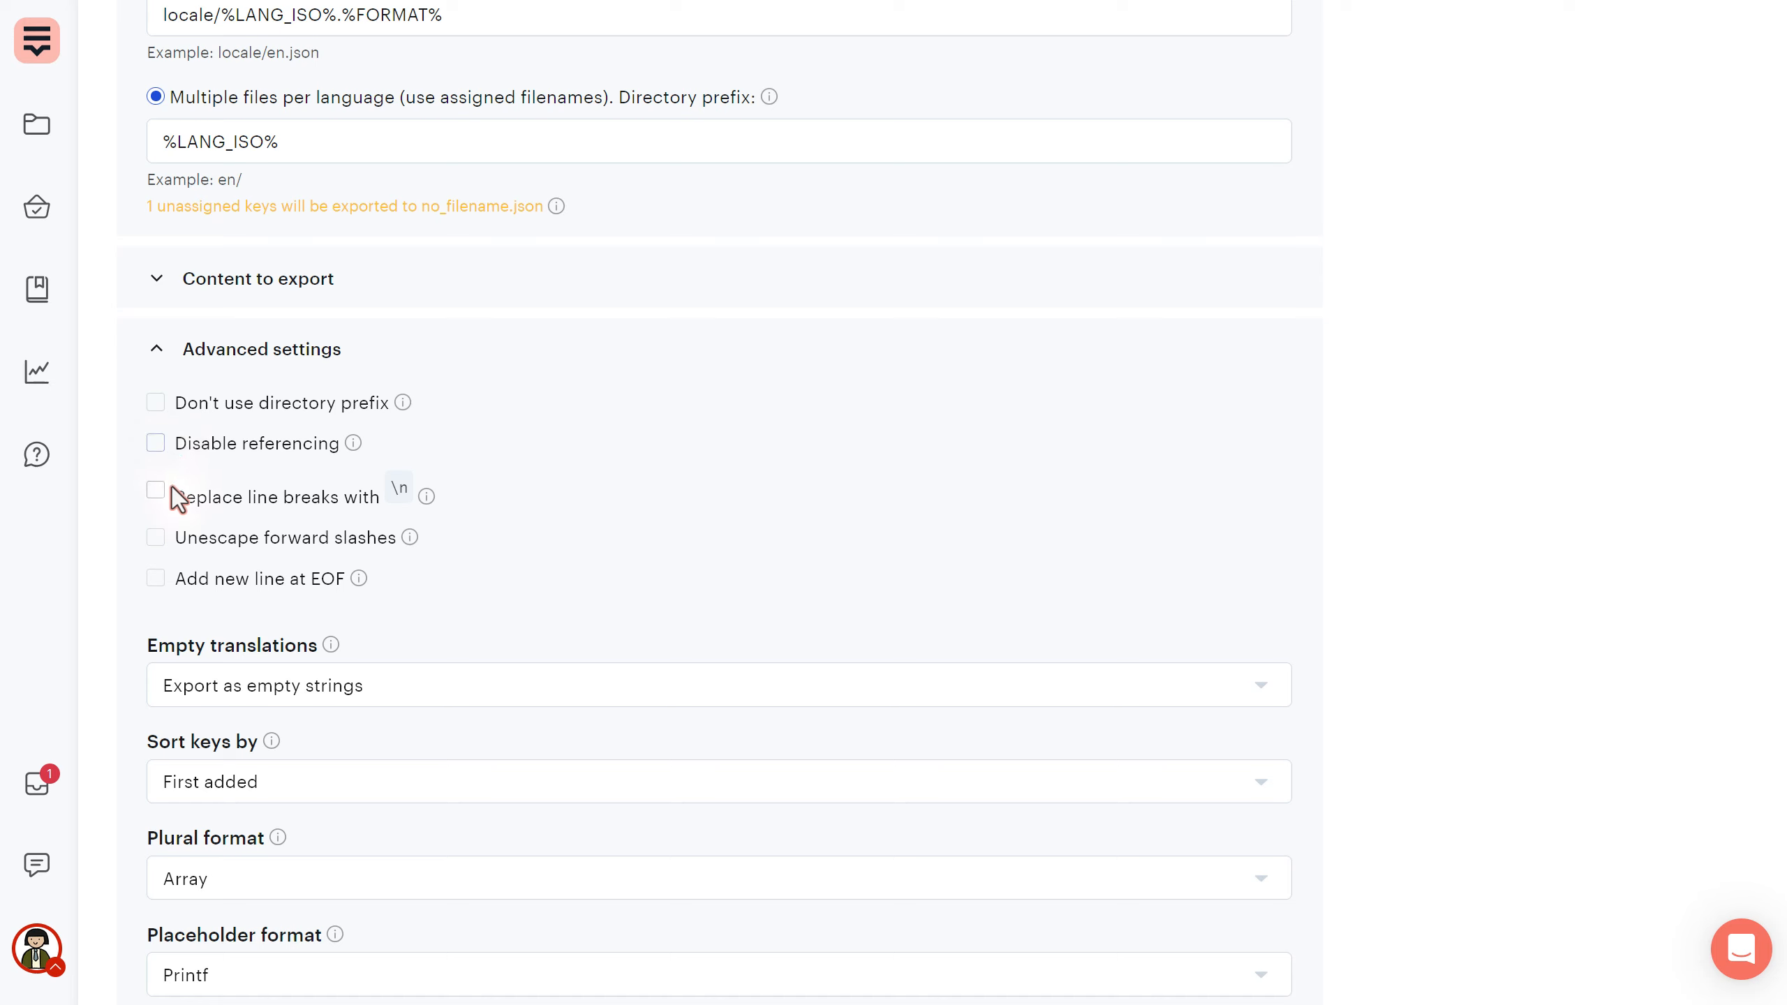
{"action": "left_click", "coordinate": [156, 497]}
{"action": "mouse_move", "coordinate": [427, 499]}
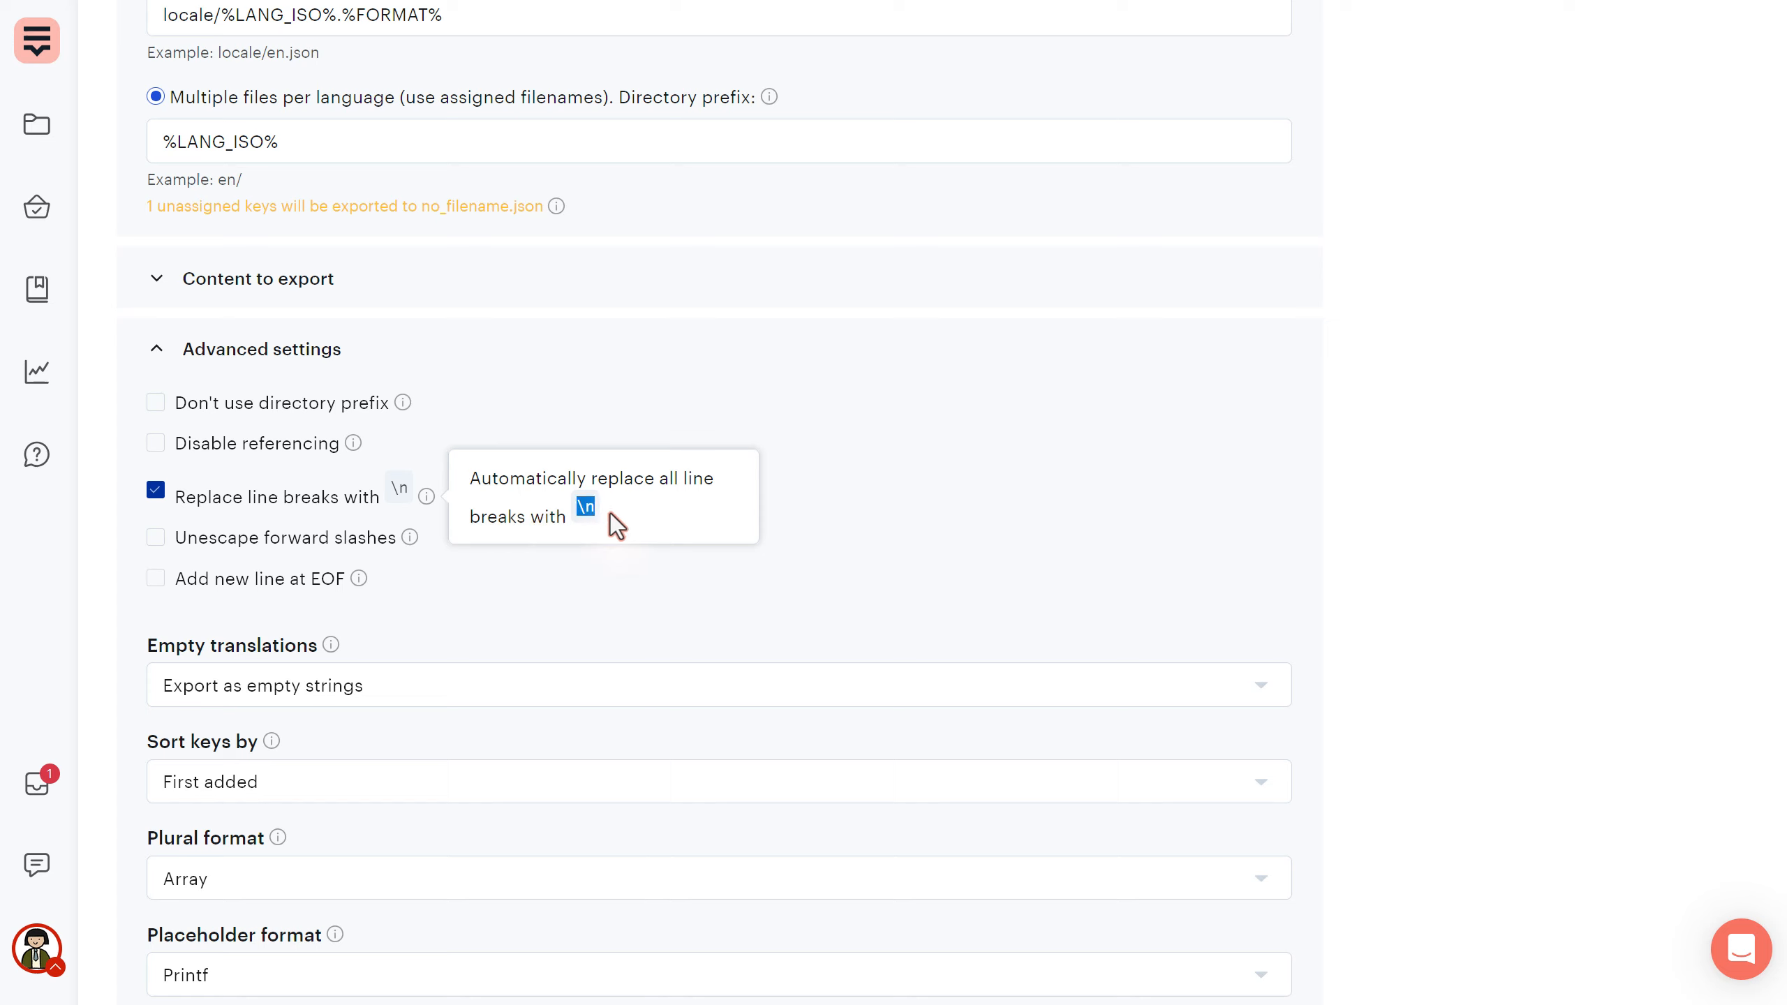
{"action": "left_click", "coordinate": [317, 537]}
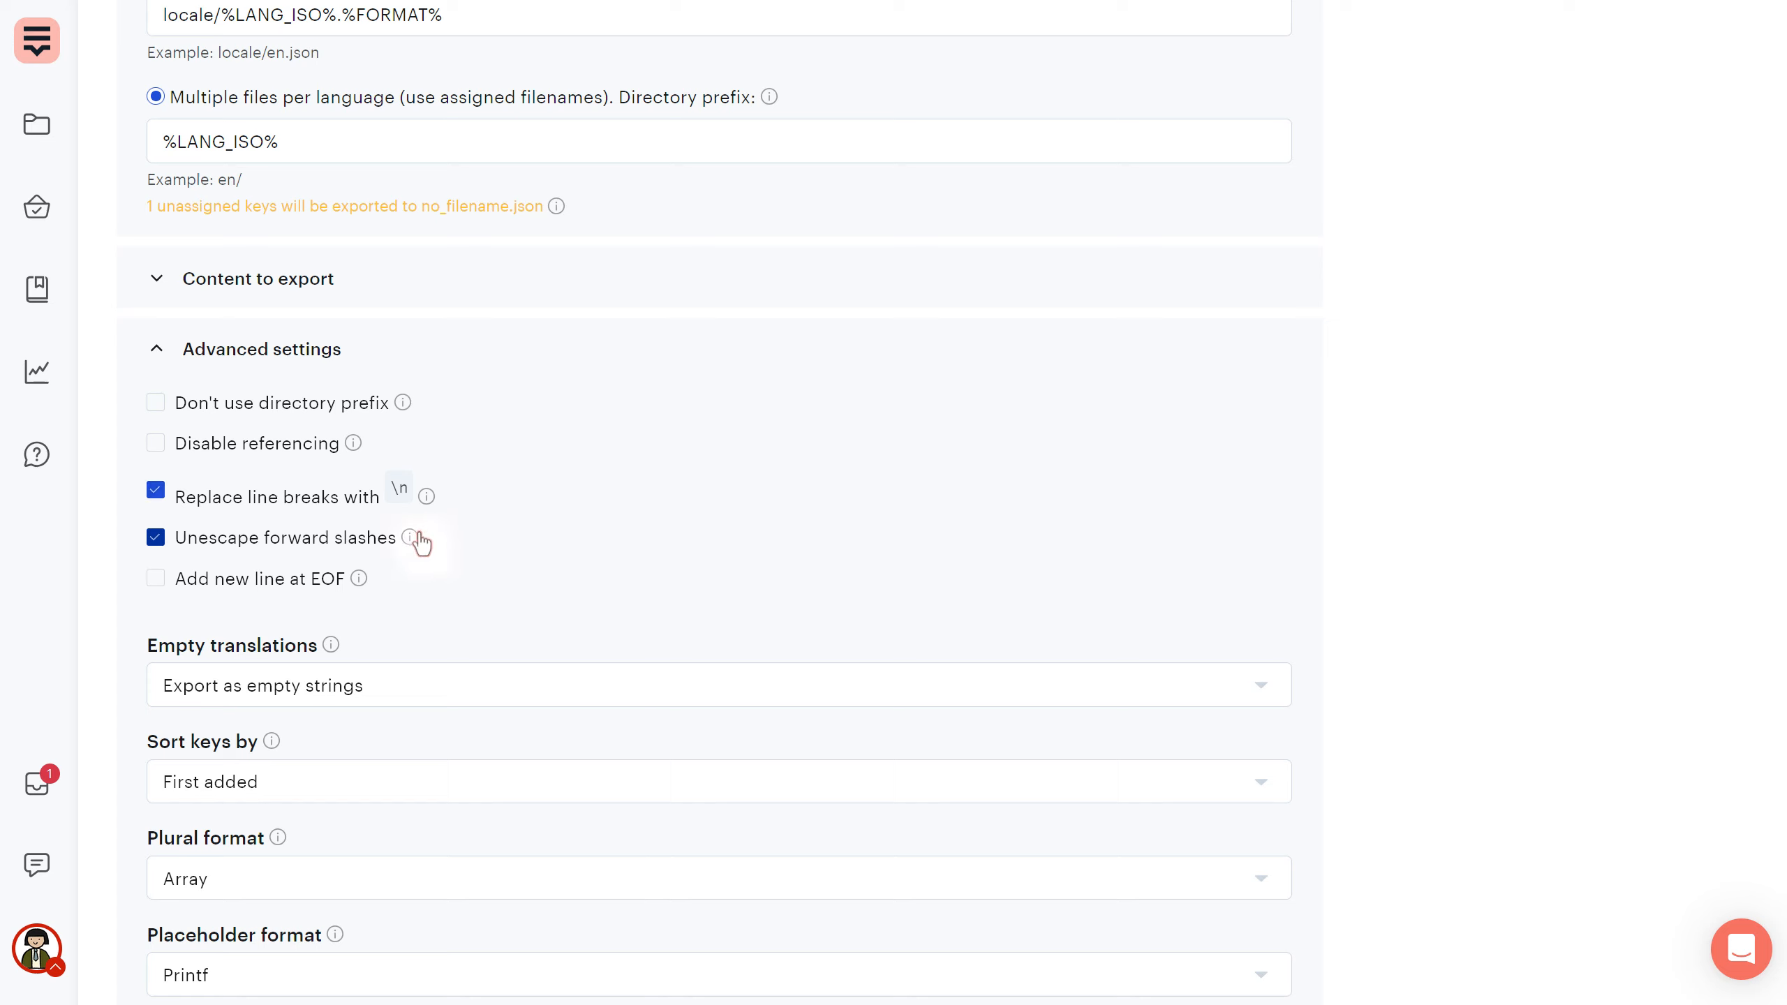
{"action": "mouse_move", "coordinate": [412, 538]}
{"action": "left_click", "coordinate": [358, 579]}
{"action": "mouse_move", "coordinate": [362, 577]}
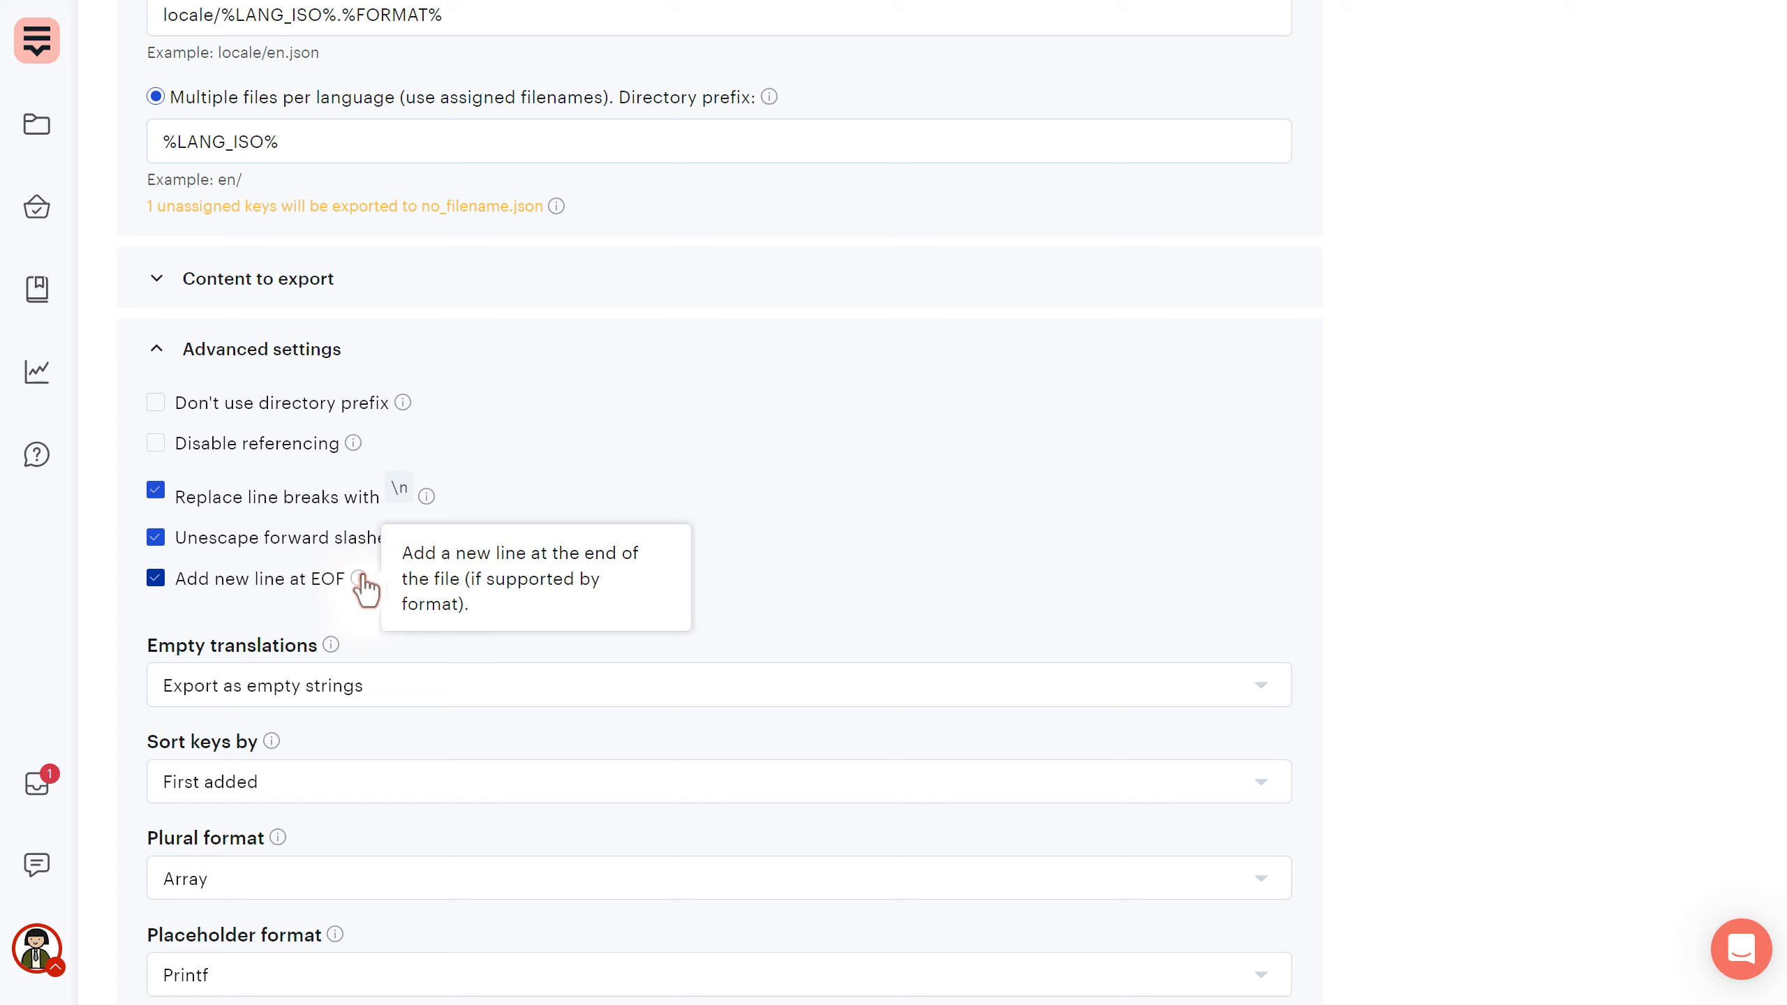
{"action": "left_click_drag", "start_coordinate": [483, 599], "coordinate": [463, 589]}
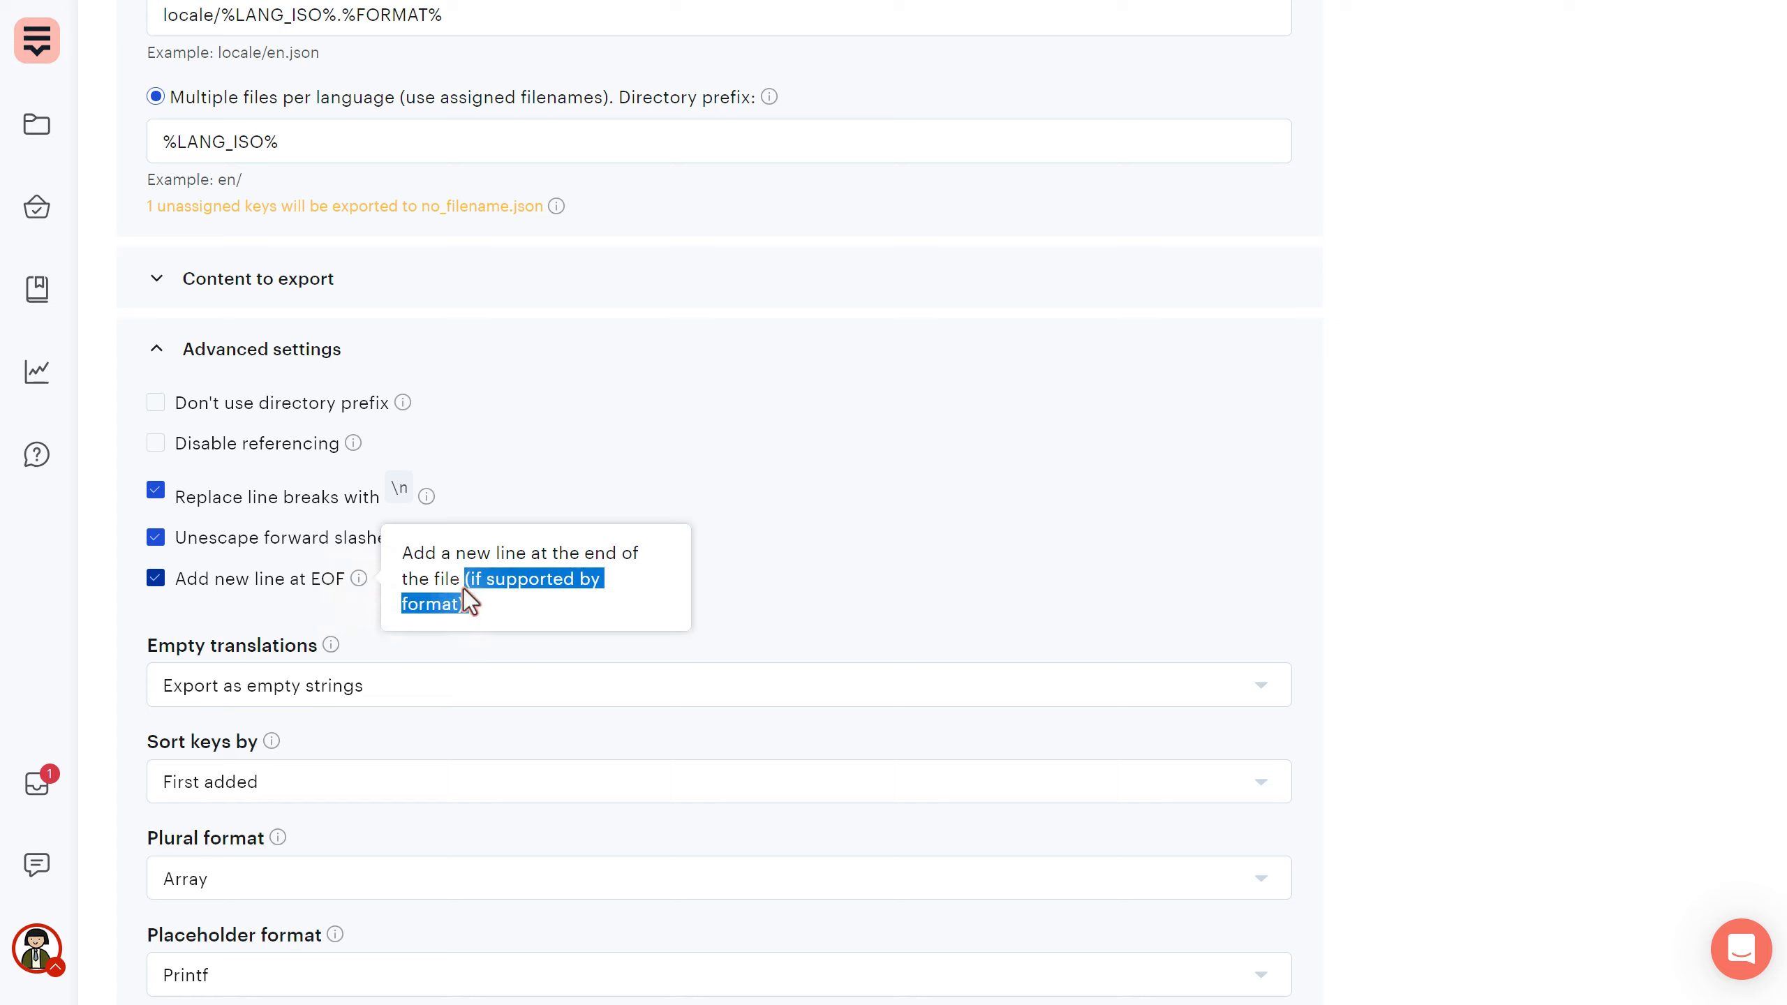
{"action": "left_click", "coordinate": [462, 611]}
{"action": "left_click", "coordinate": [161, 542]}
{"action": "scroll", "coordinate": [363, 348], "scroll_direction": "down", "scroll_amount": 5}
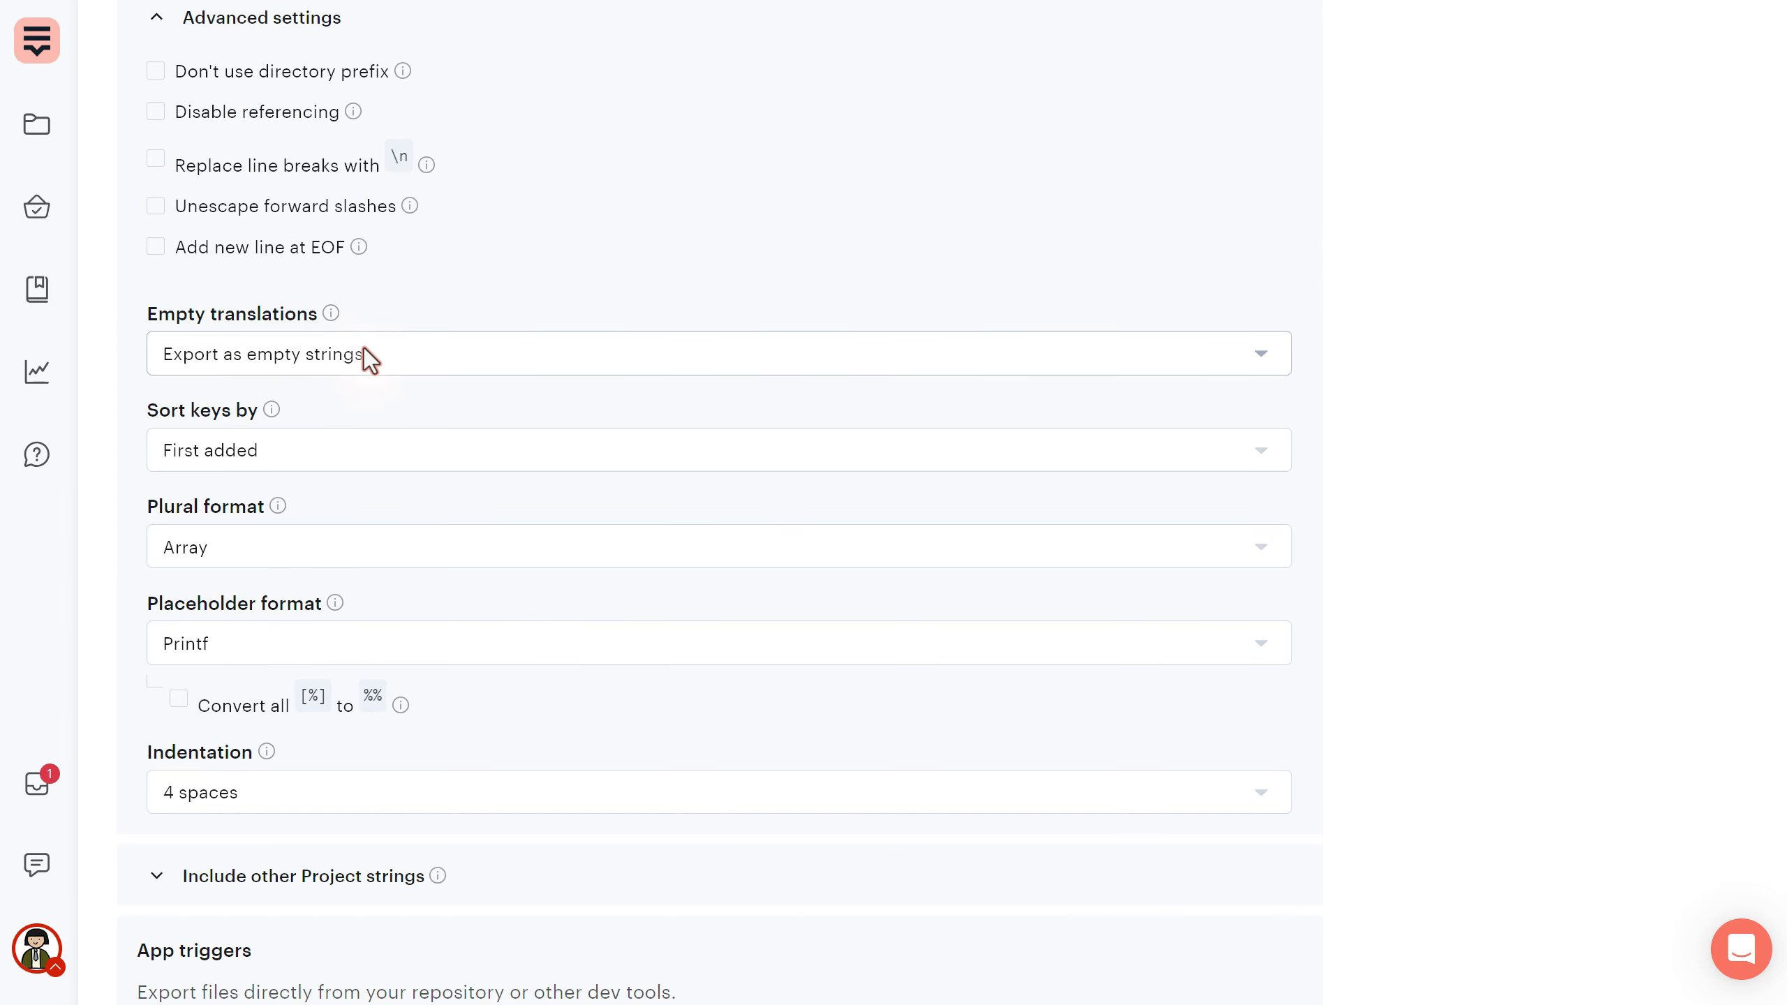
{"action": "left_click", "coordinate": [416, 354]}
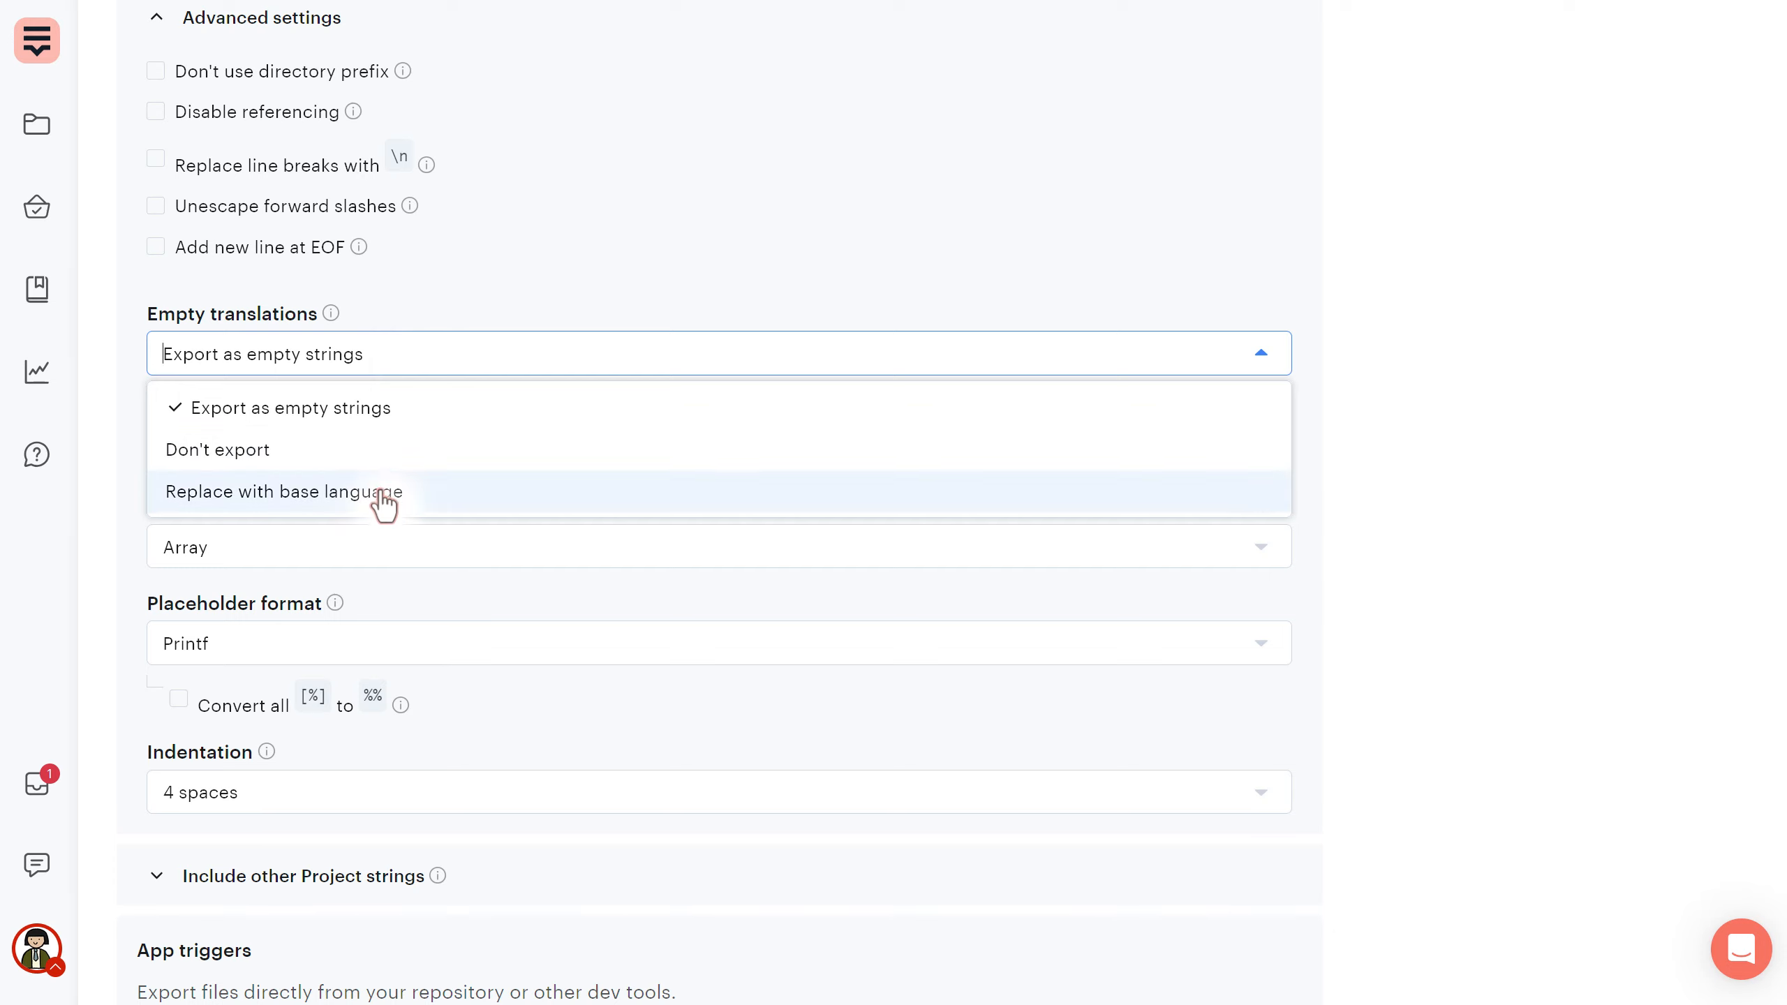
{"action": "left_click", "coordinate": [395, 368]}
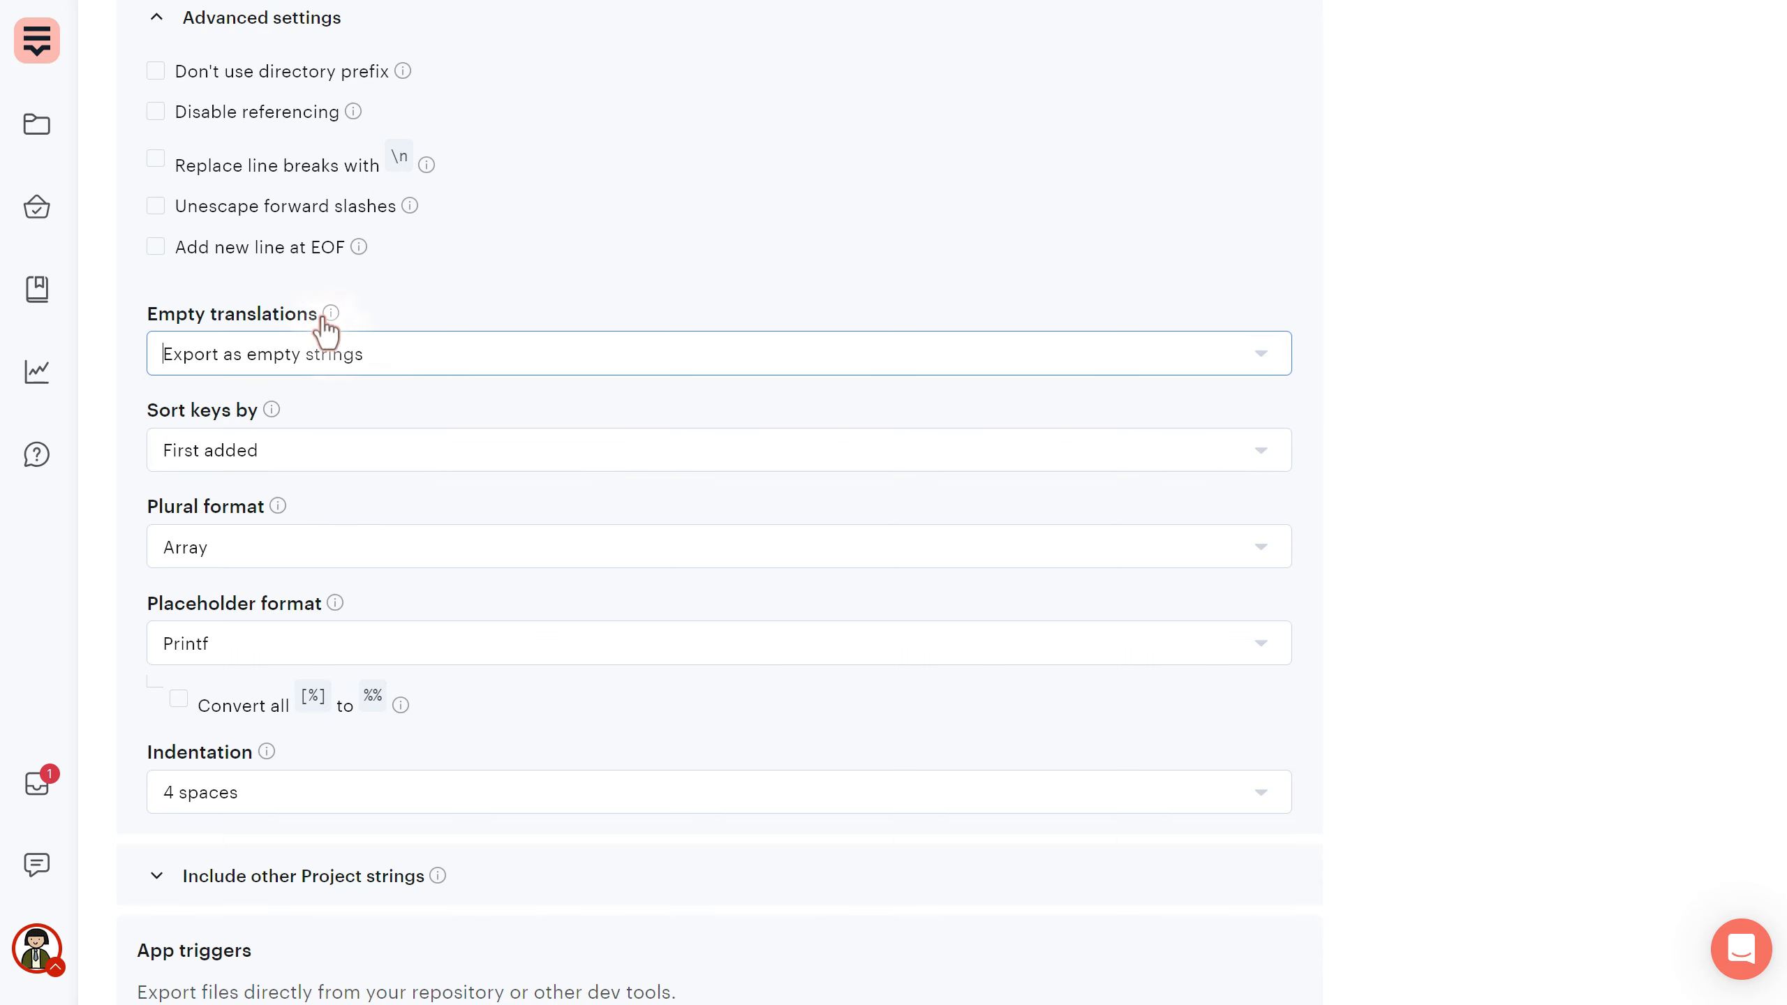
{"action": "scroll", "coordinate": [413, 423], "scroll_direction": "down", "scroll_amount": 2}
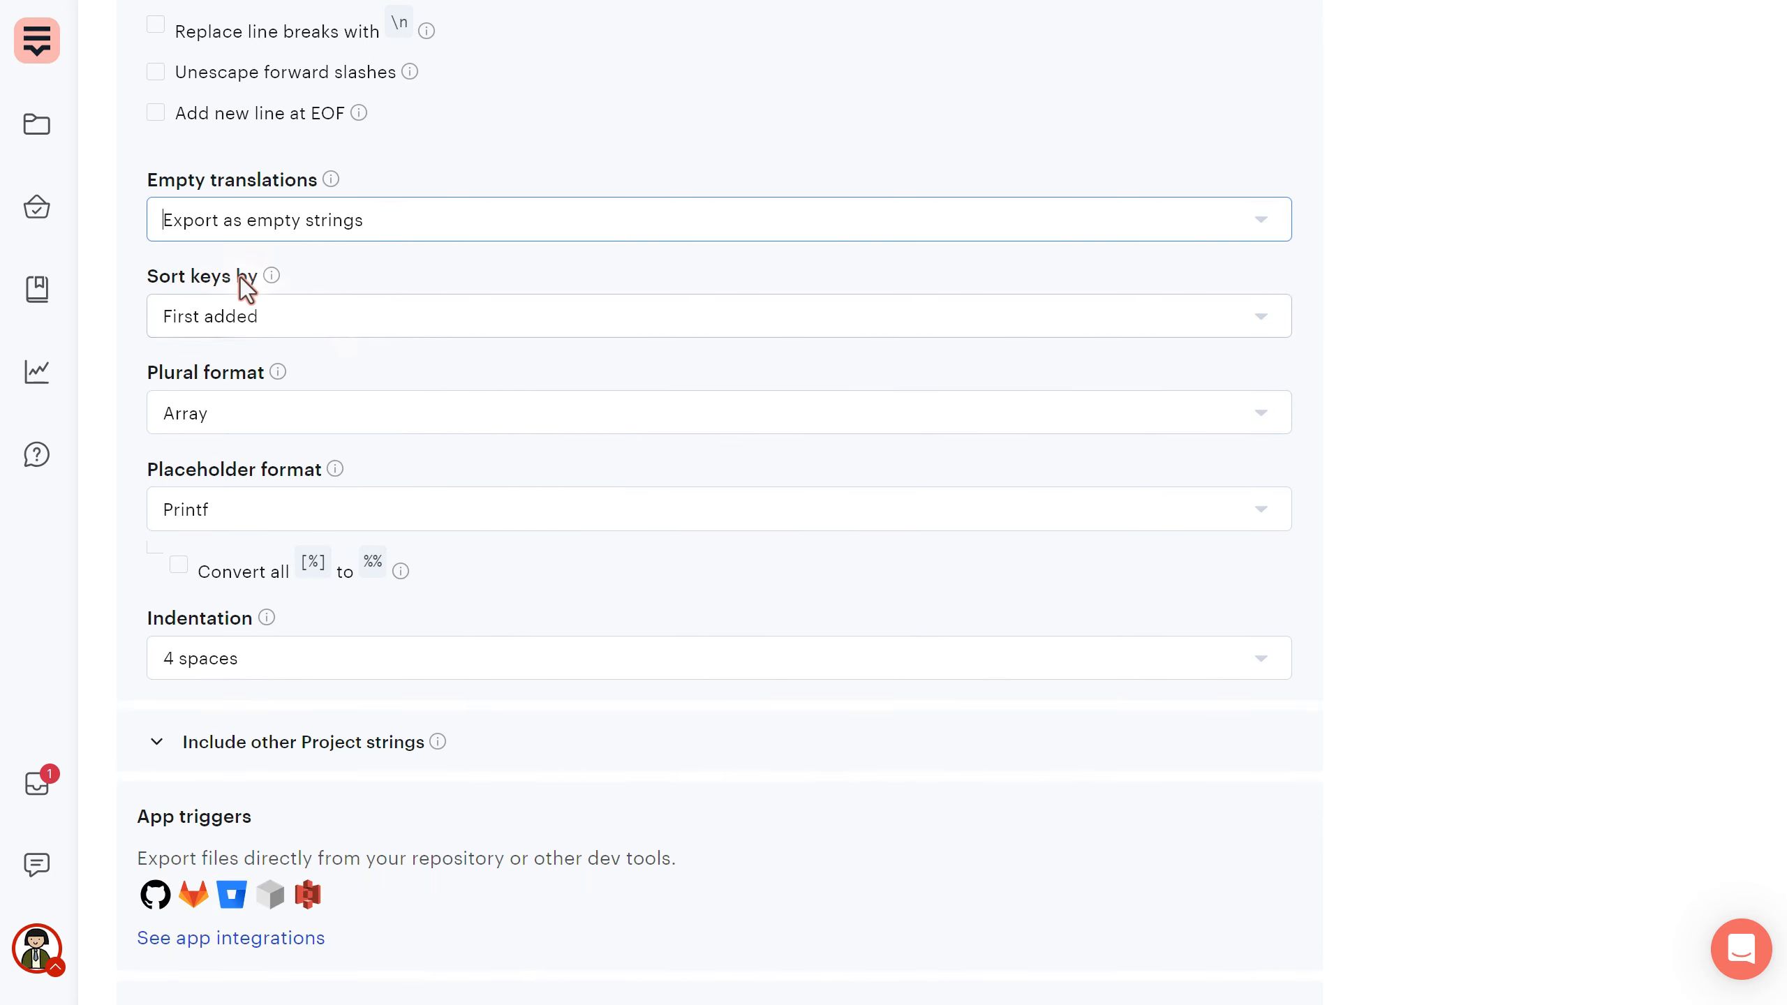
{"action": "left_click", "coordinate": [246, 319]}
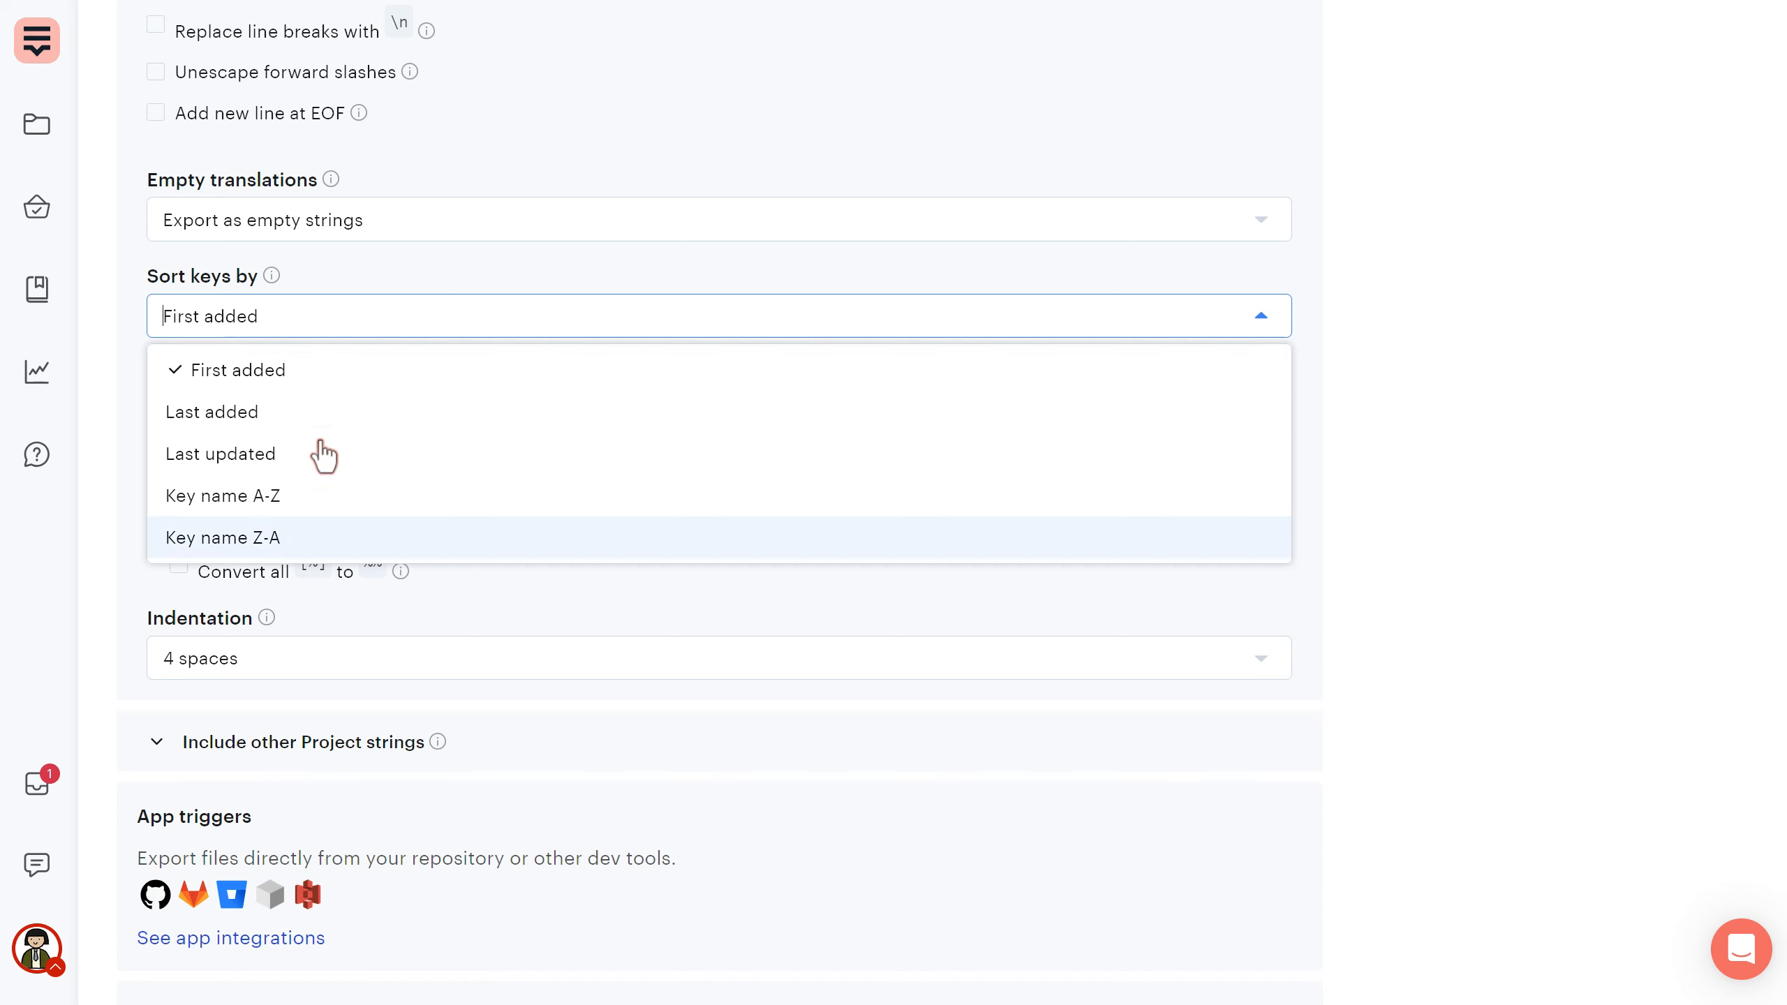
{"action": "left_click", "coordinate": [315, 312]}
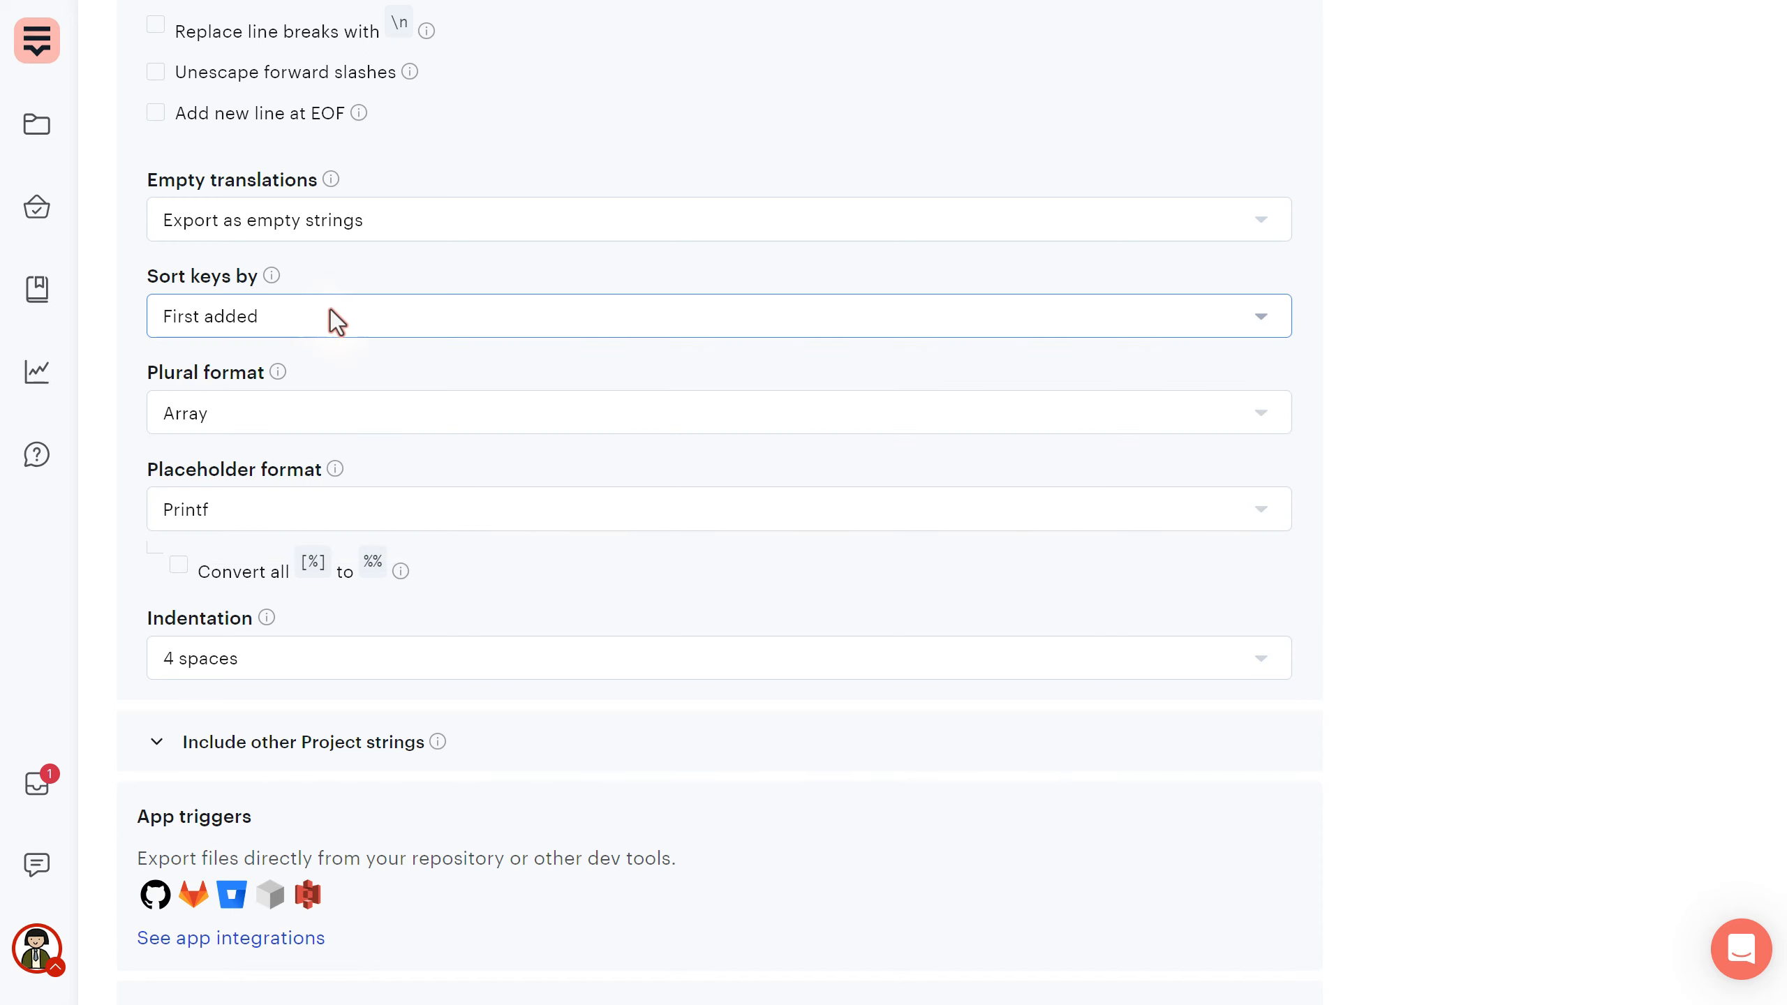
{"action": "left_click", "coordinate": [315, 422]}
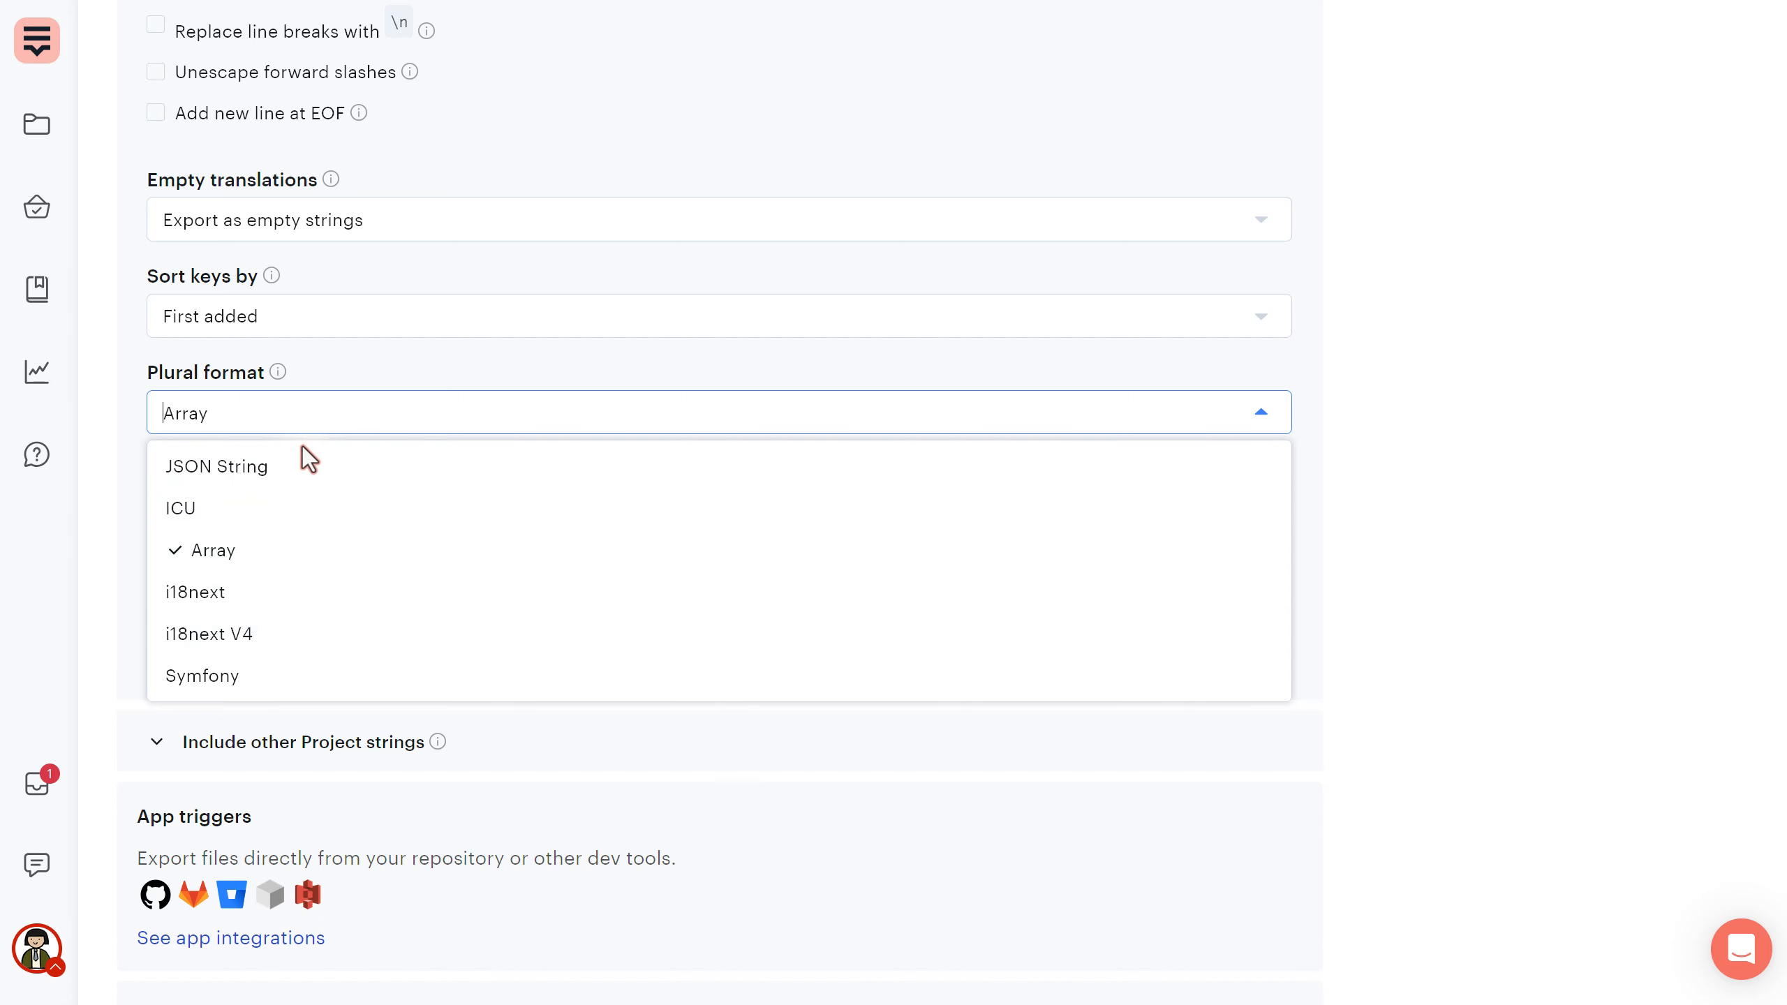
{"action": "left_click", "coordinate": [300, 422]}
{"action": "mouse_move", "coordinate": [278, 372]}
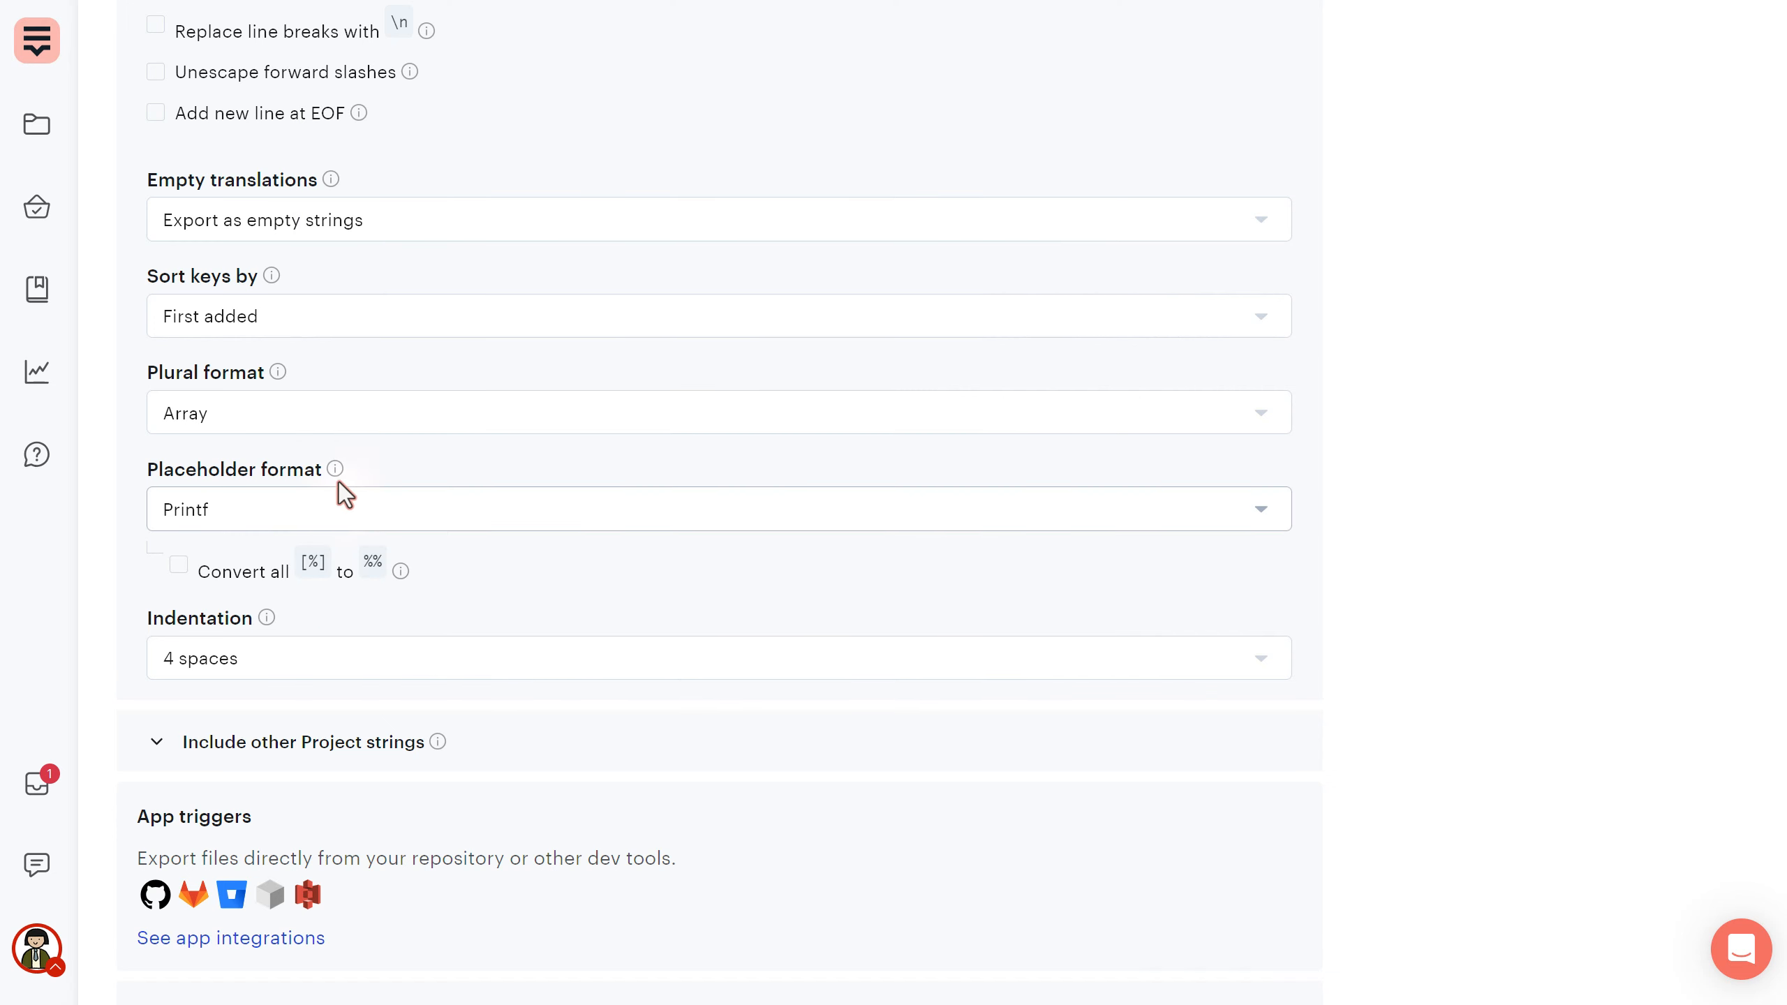
{"action": "mouse_move", "coordinate": [337, 470]}
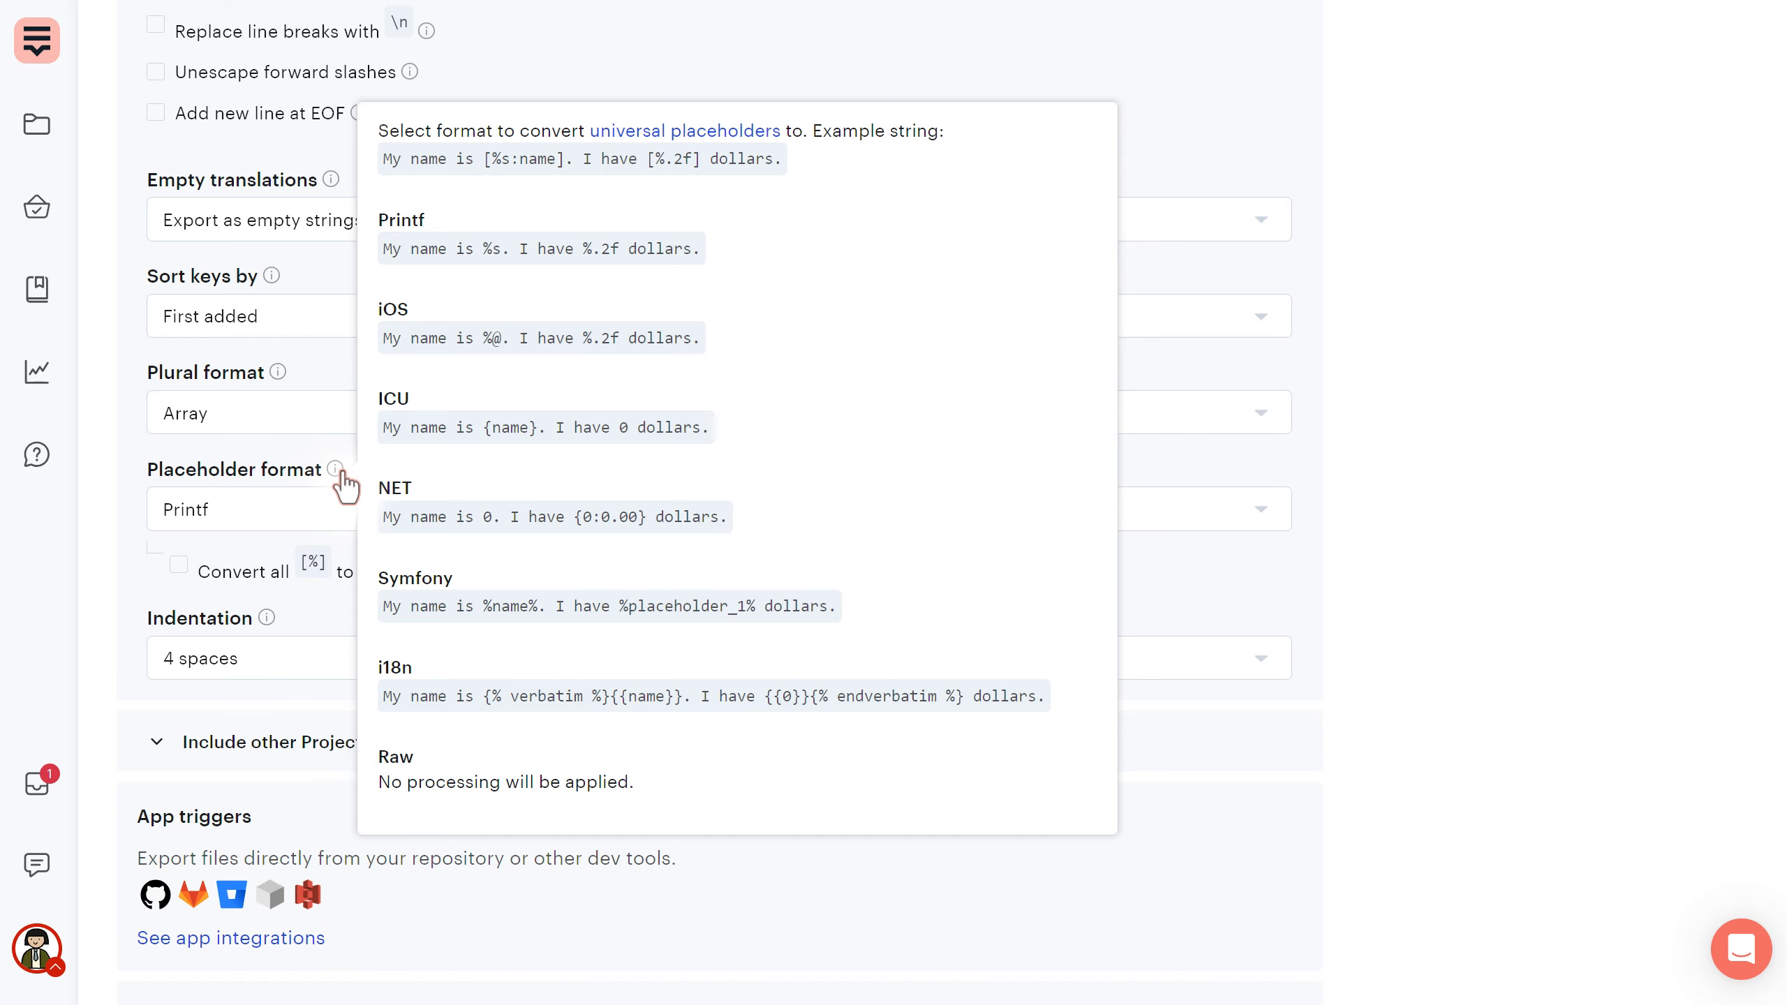
{"action": "left_click", "coordinate": [303, 510]}
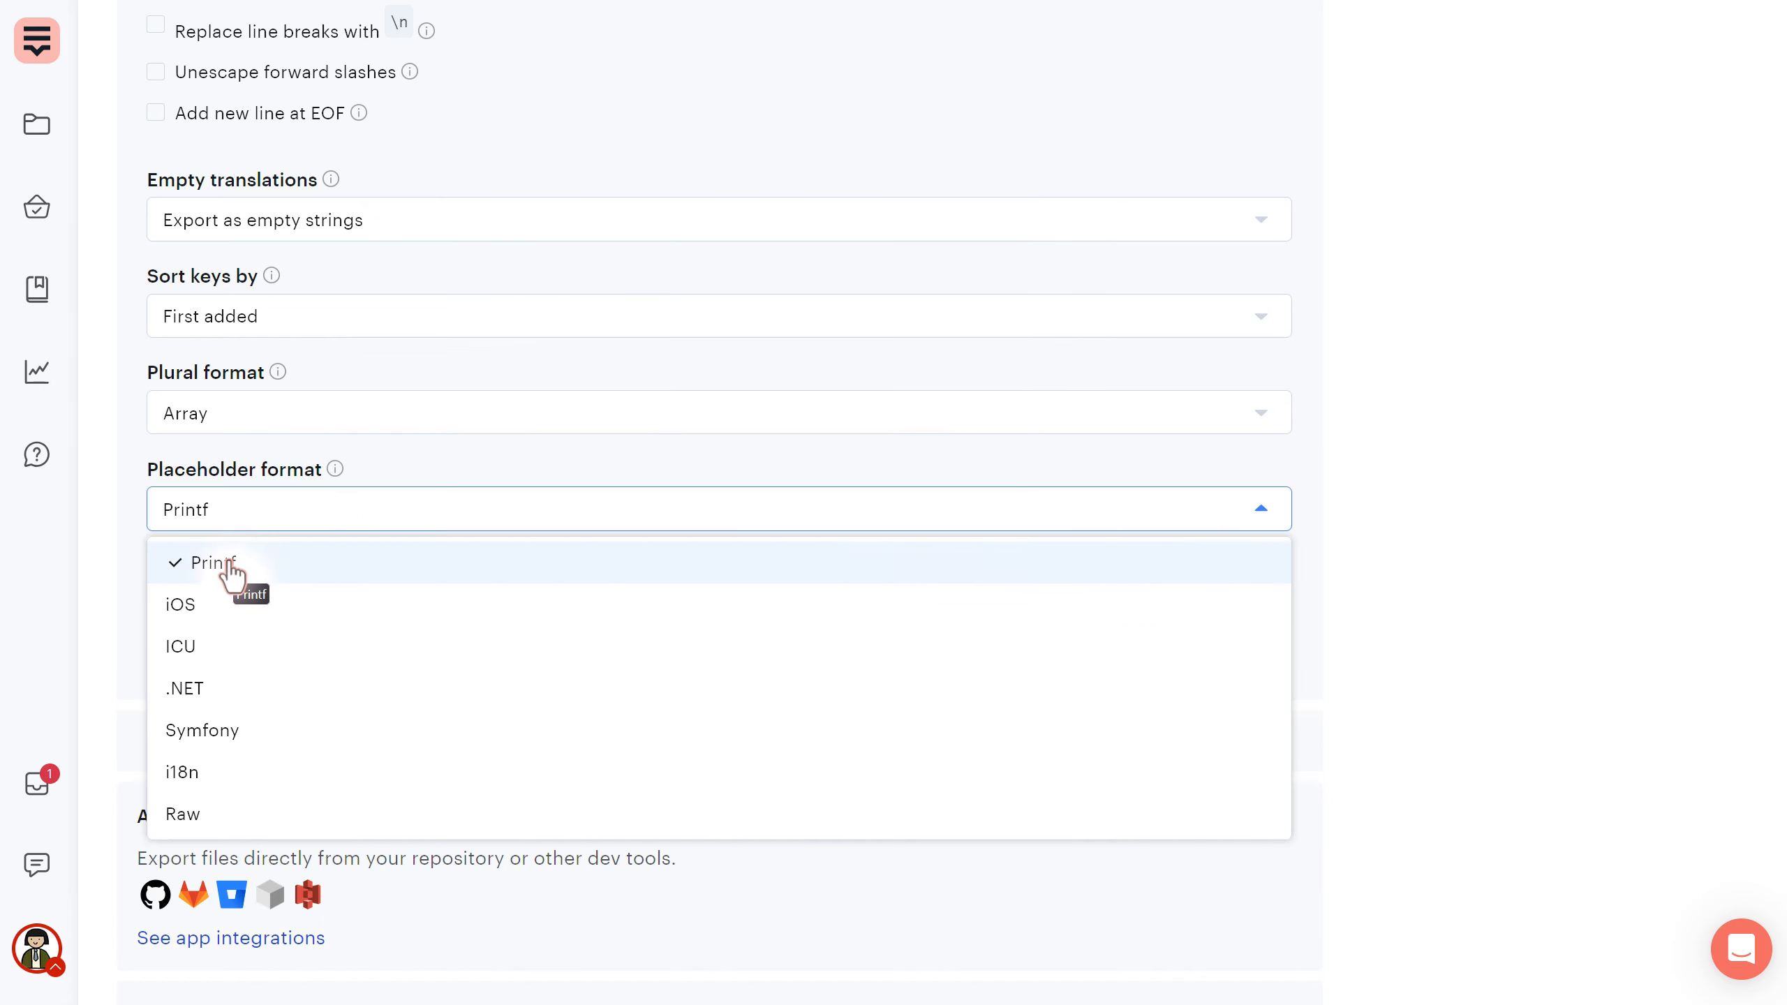
{"action": "left_click", "coordinate": [230, 563]}
{"action": "scroll", "coordinate": [1322, 346], "scroll_direction": "up", "scroll_amount": 15}
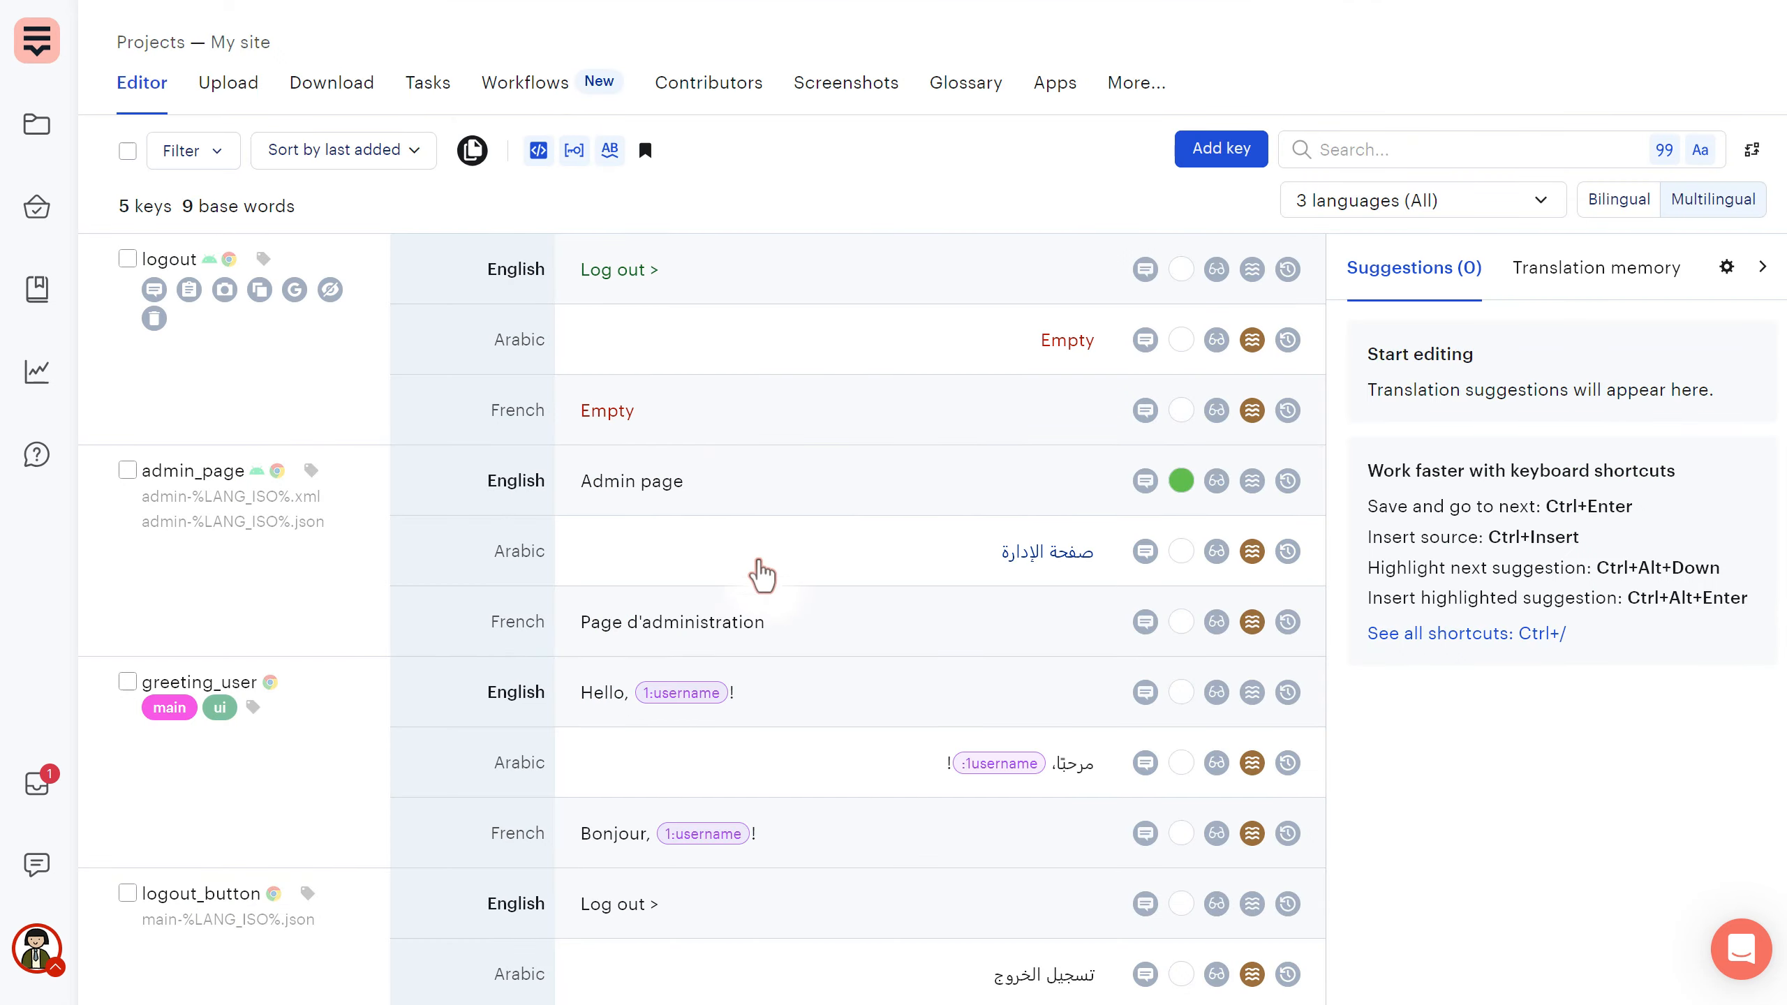
{"action": "scroll", "coordinate": [762, 575], "scroll_direction": "down", "scroll_amount": 2}
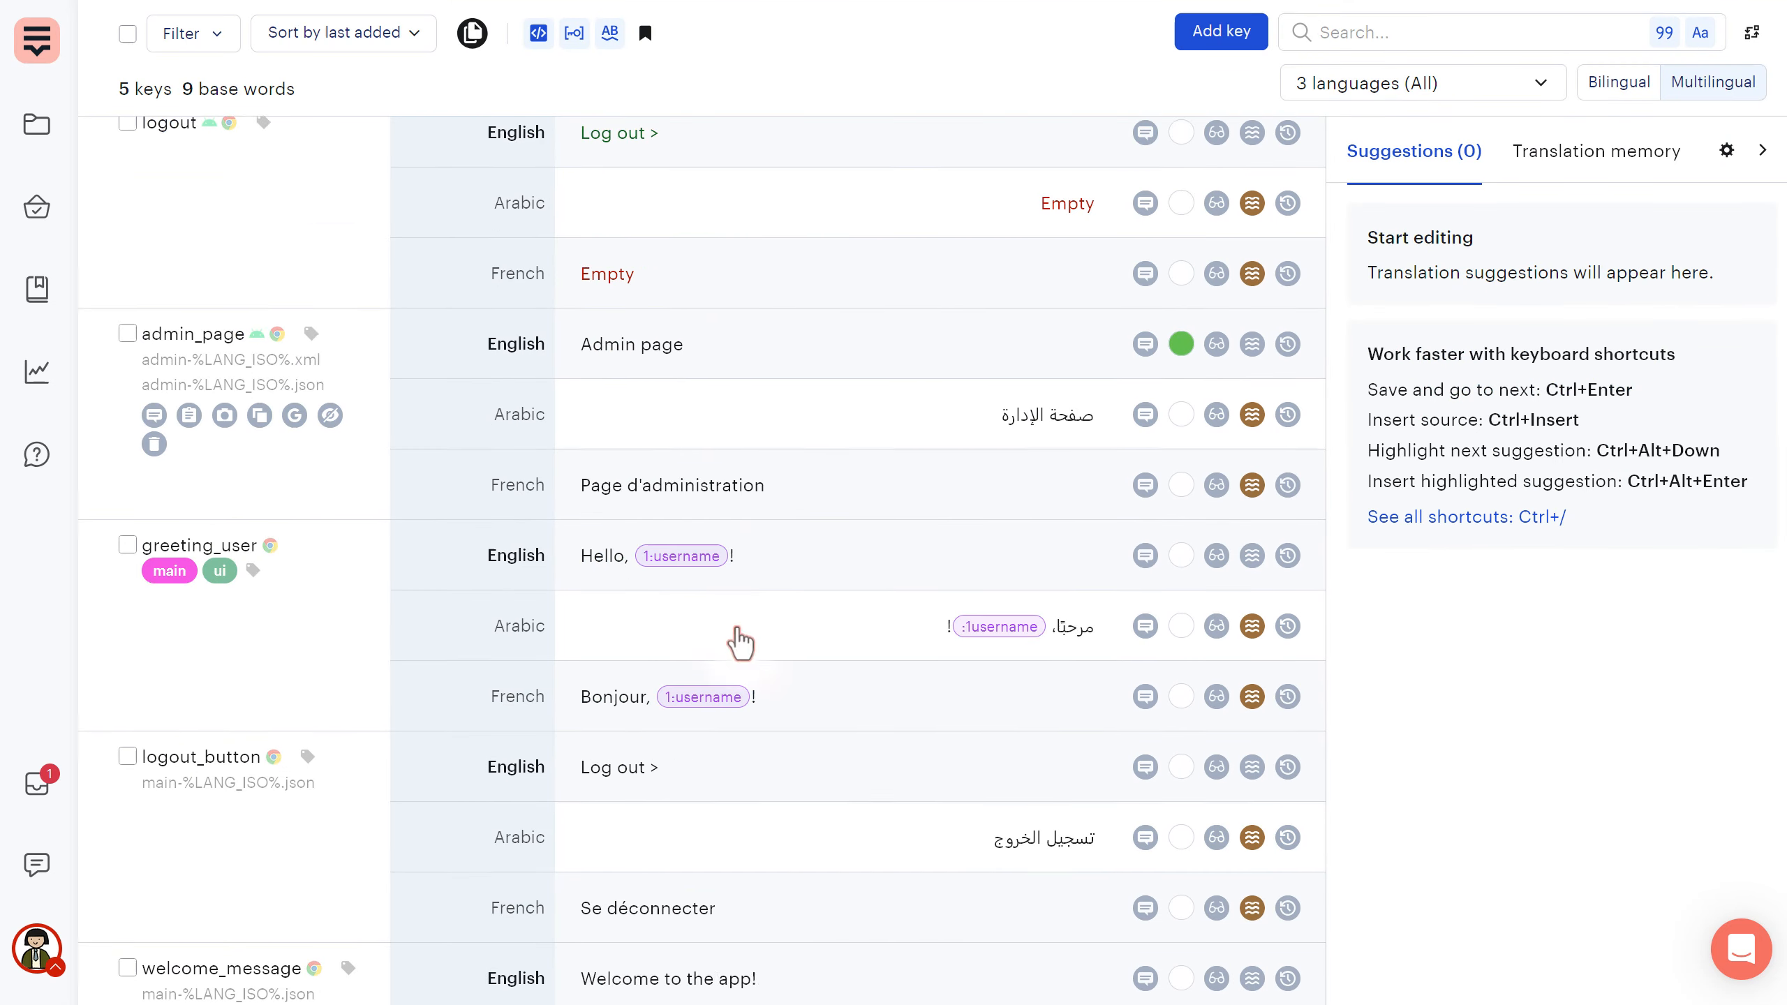
{"action": "scroll", "coordinate": [741, 642], "scroll_direction": "down", "scroll_amount": 2}
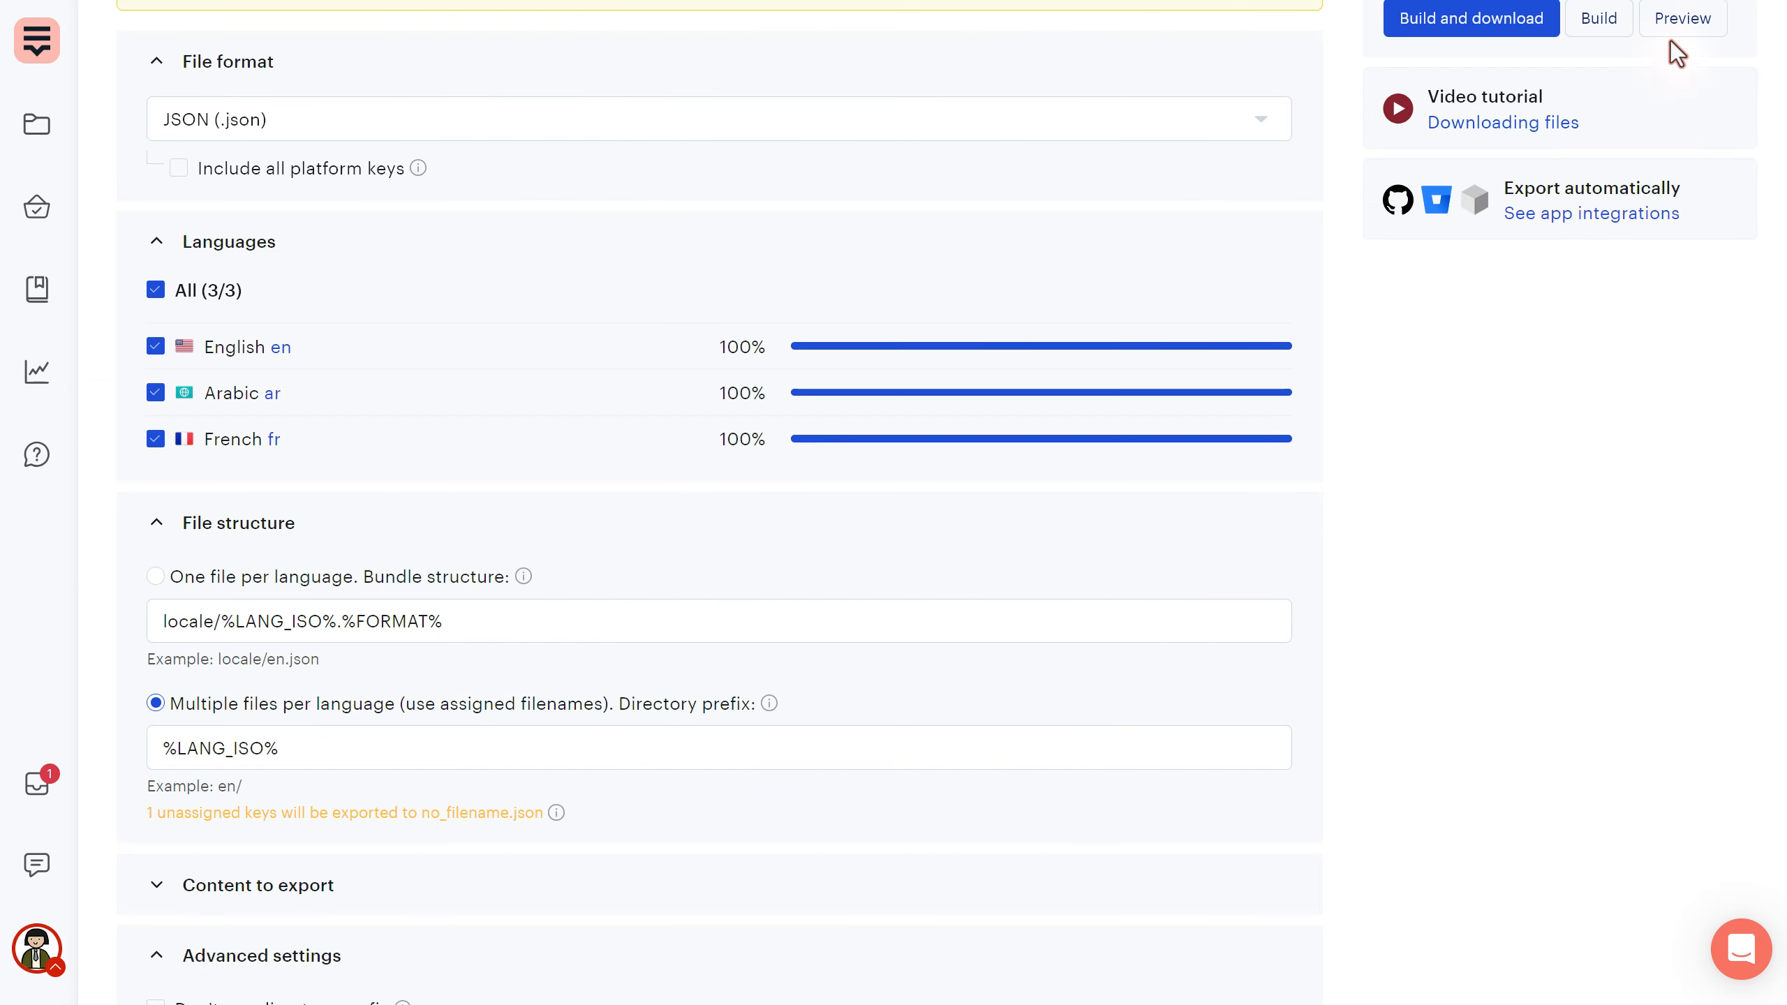
{"action": "left_click", "coordinate": [1682, 18]}
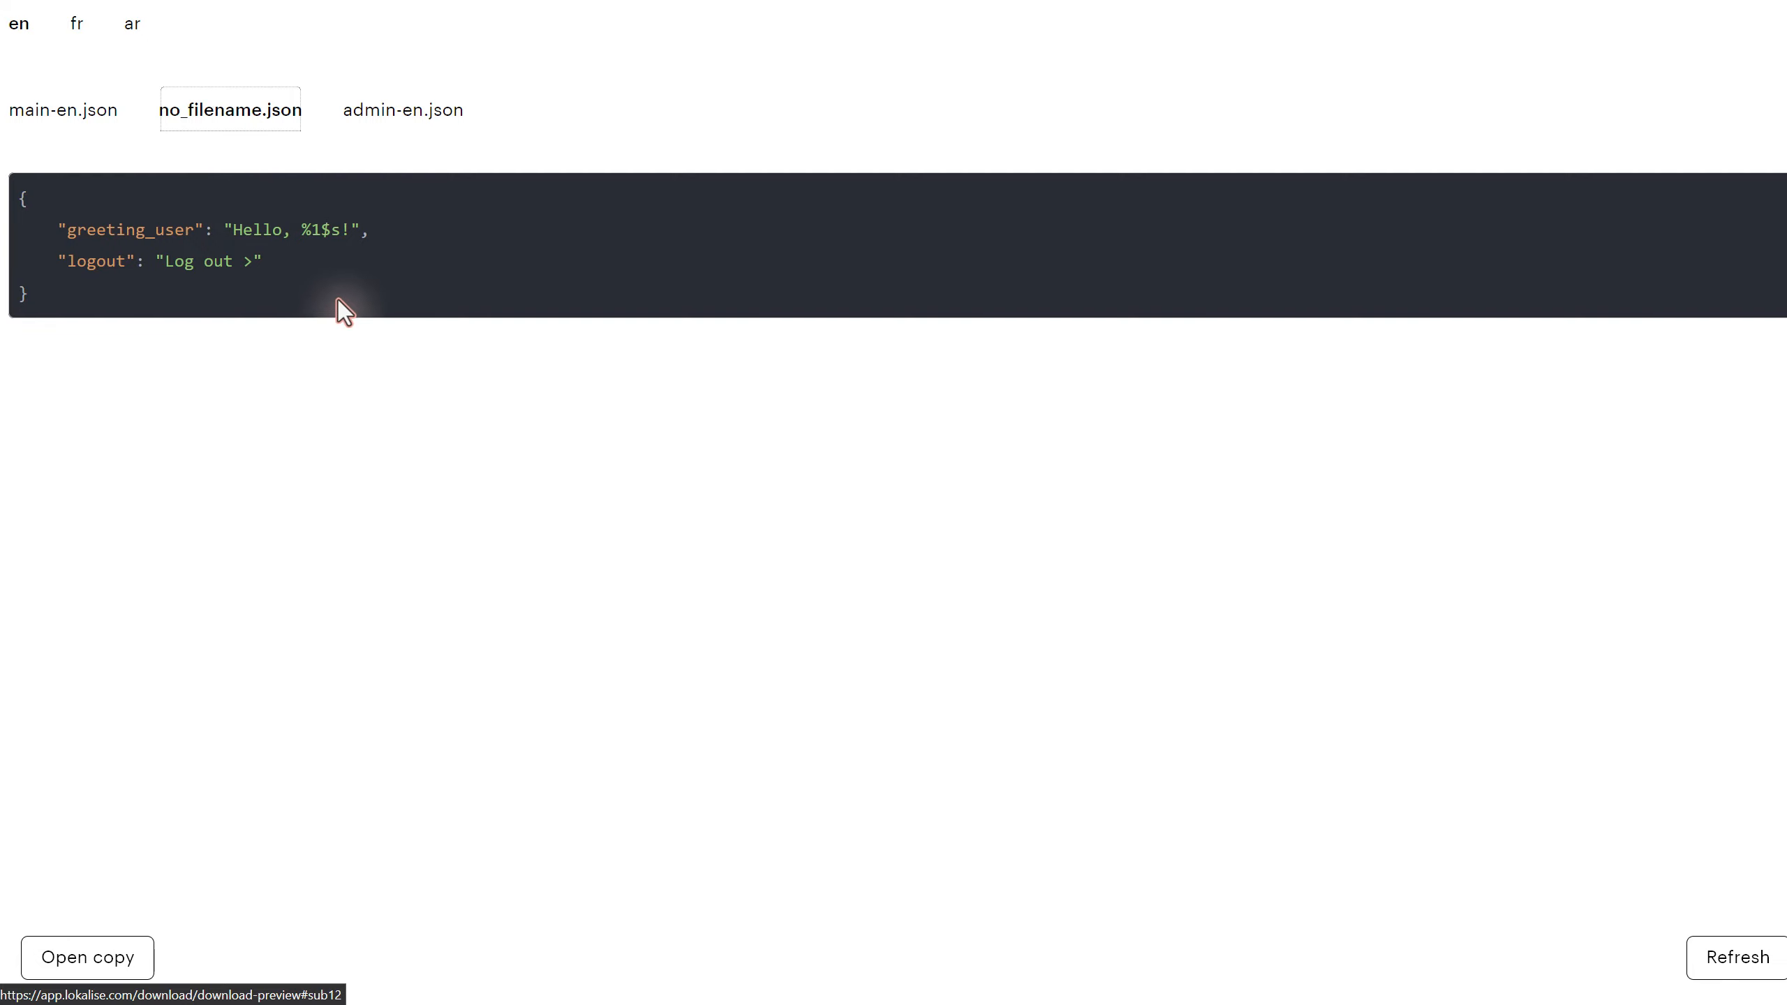
{"action": "left_click_drag", "start_coordinate": [301, 229], "coordinate": [345, 229]}
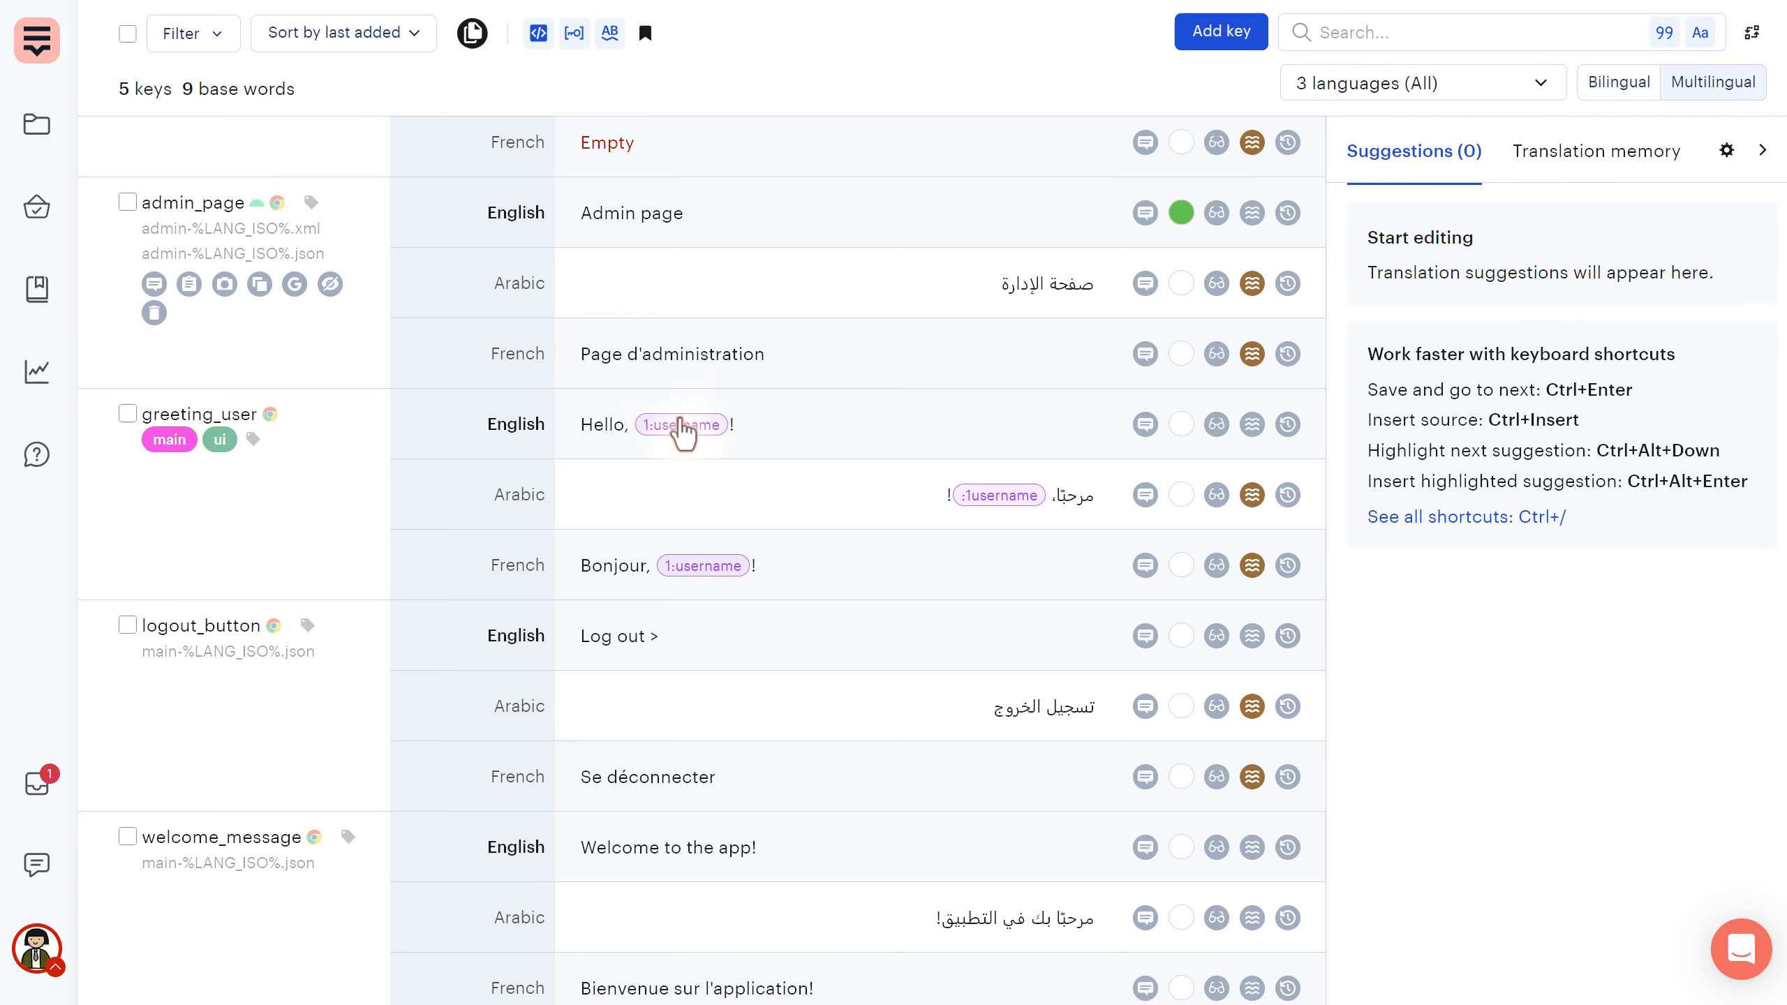
{"action": "left_click", "coordinate": [611, 441]}
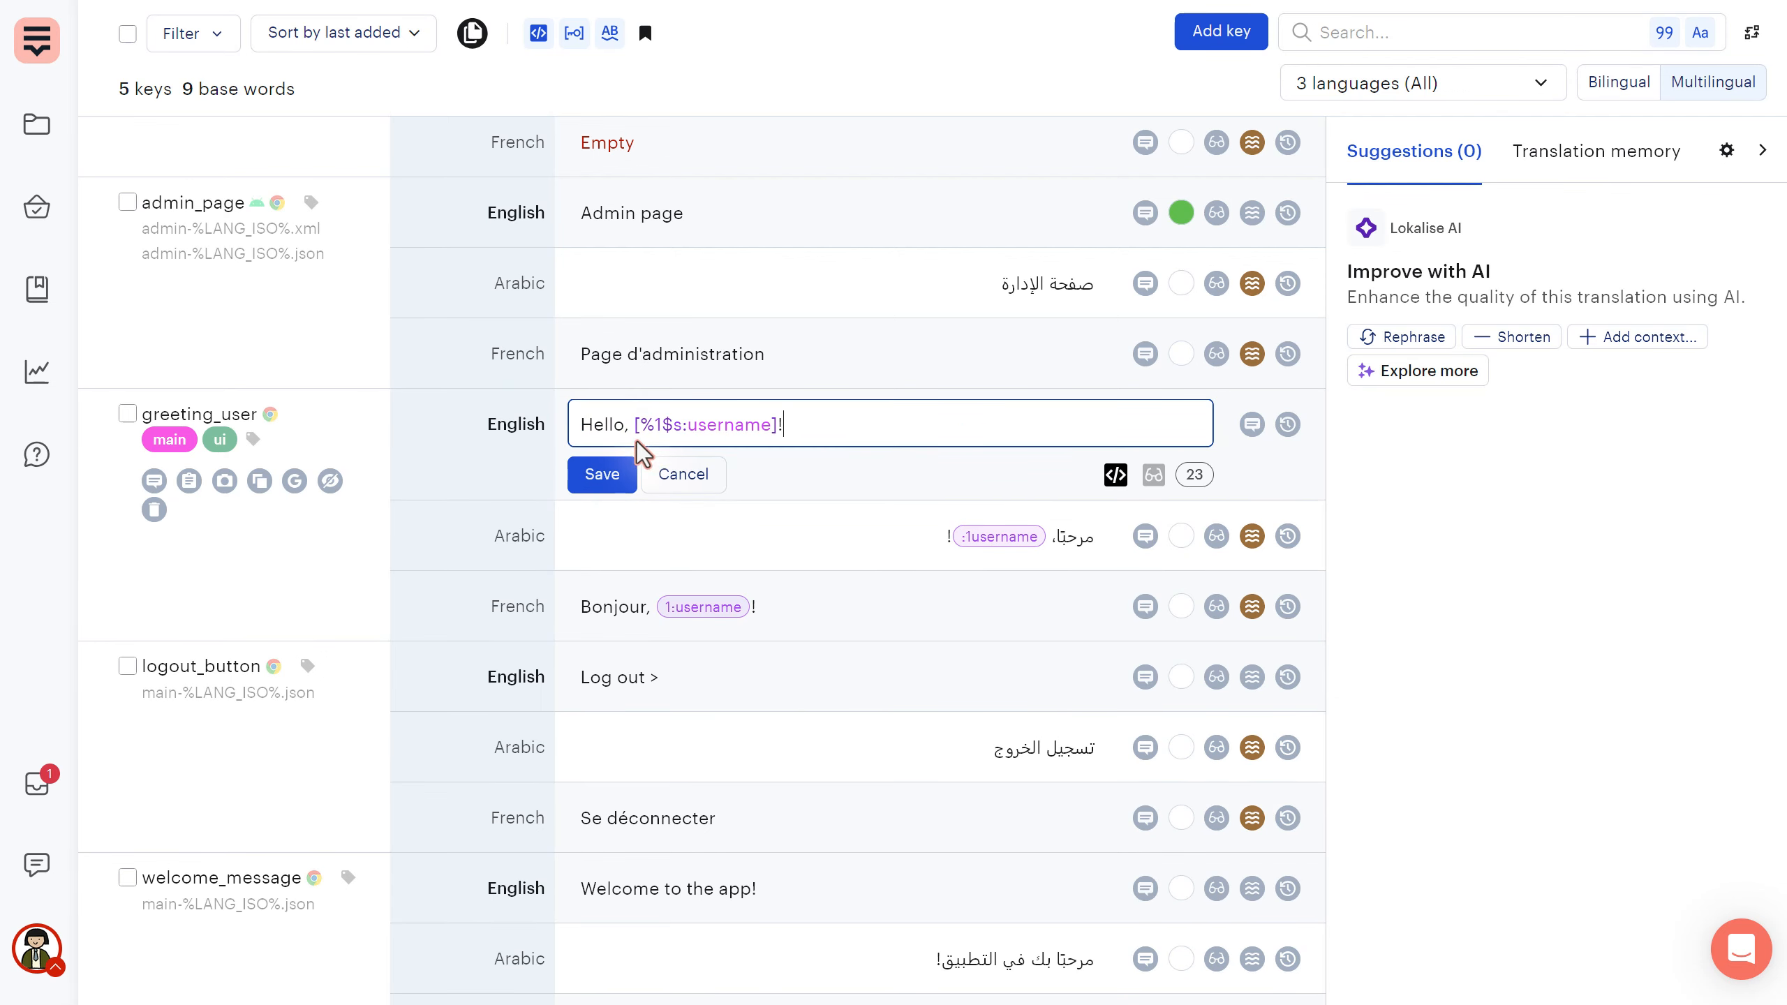
{"action": "left_click_drag", "start_coordinate": [629, 434], "coordinate": [785, 426]}
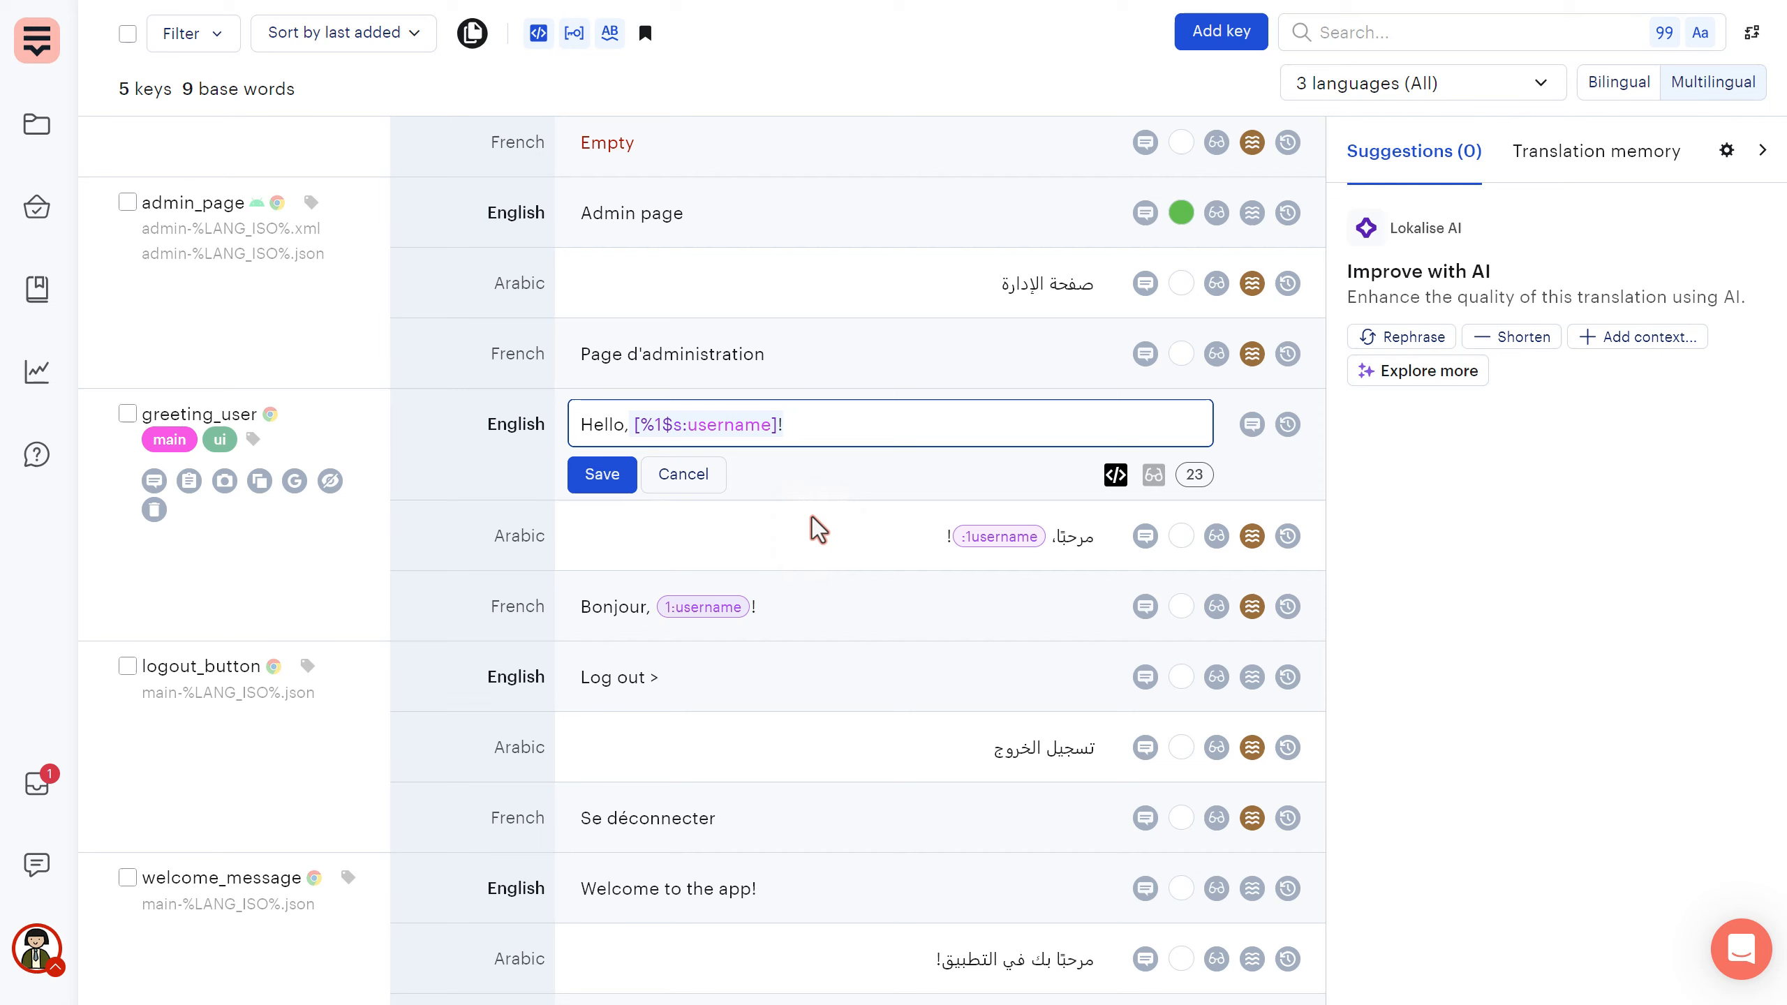
{"action": "left_click", "coordinate": [801, 425]}
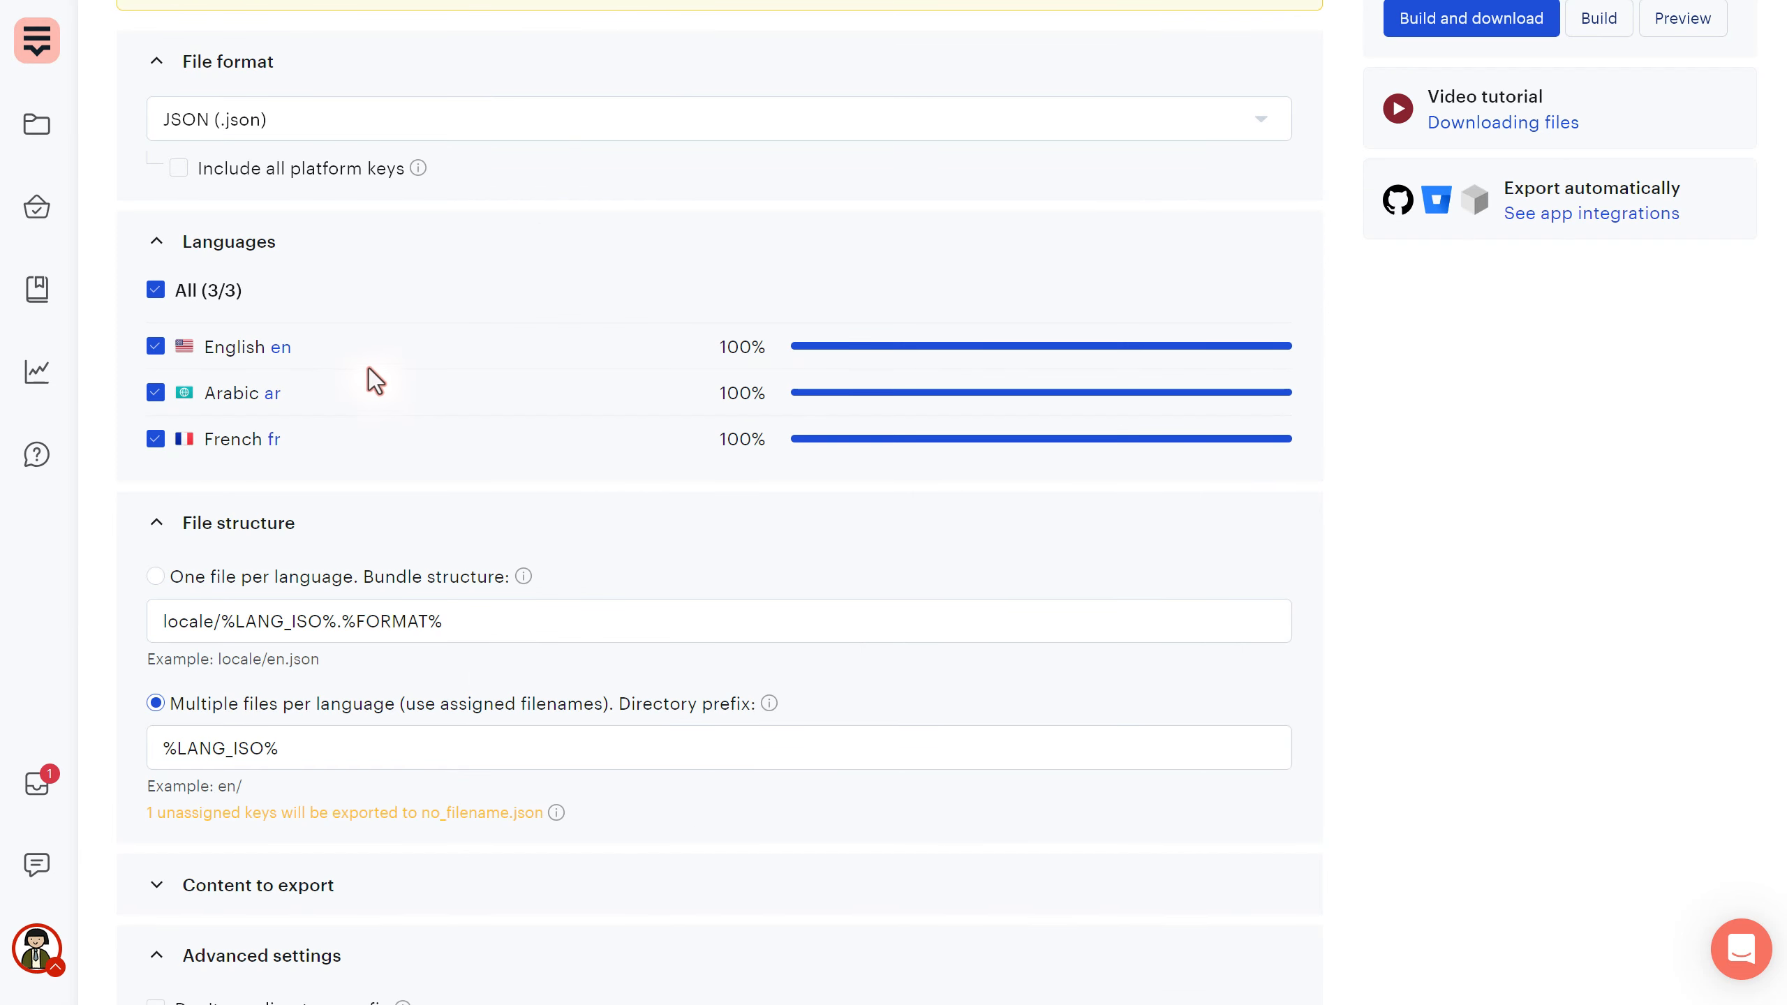
- Switch the placeholder format from Printf to ICU and preview the greeting as Hello, {username}!
{"action": "scroll", "coordinate": [371, 377], "scroll_direction": "down", "scroll_amount": 10}
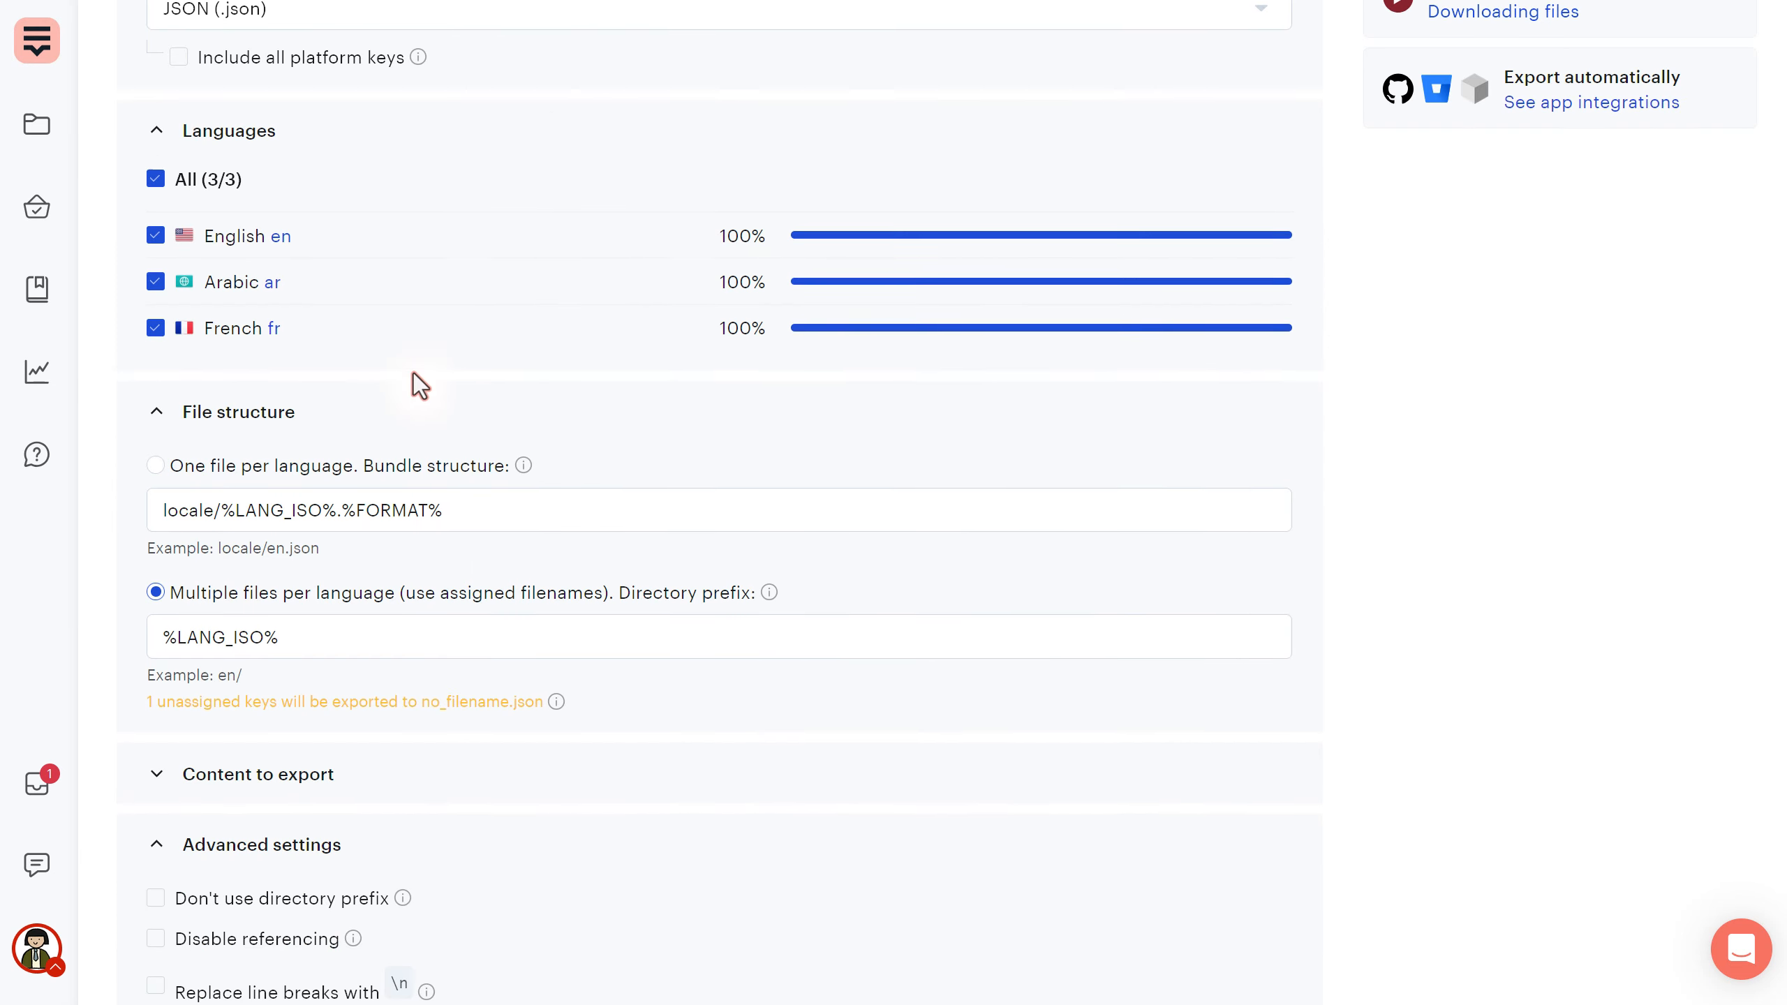
{"action": "scroll", "coordinate": [391, 317], "scroll_direction": "down", "scroll_amount": 4}
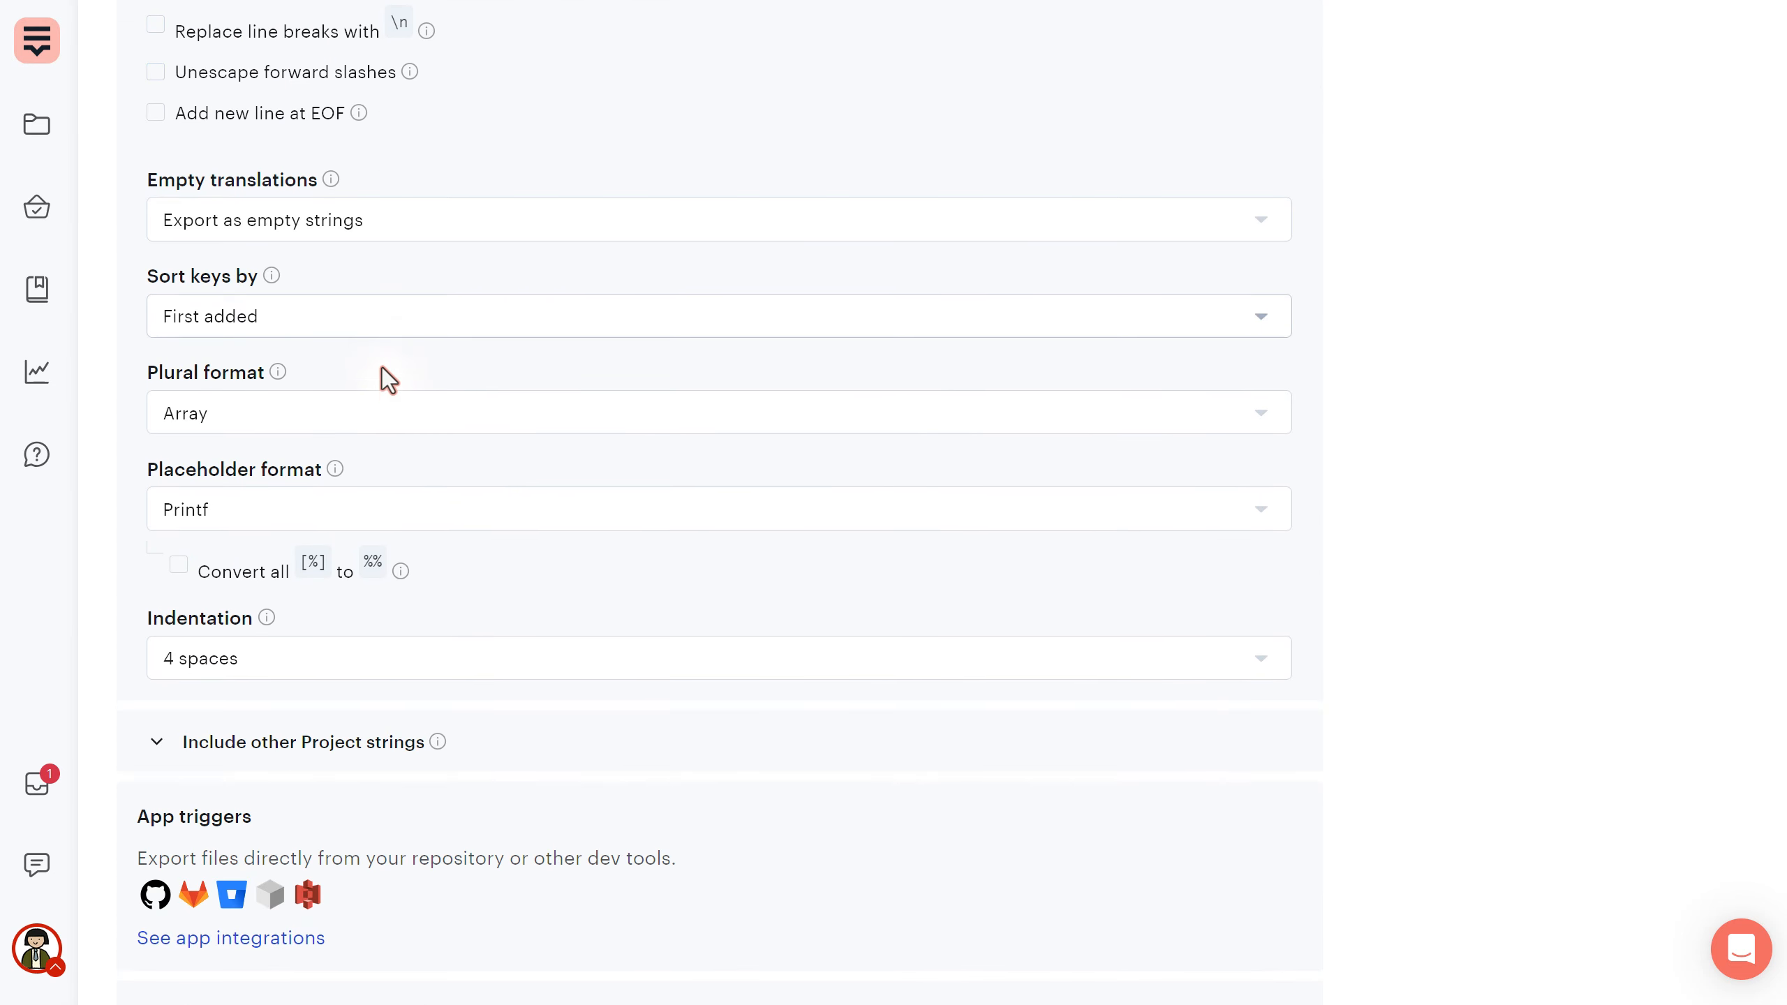
{"action": "left_click", "coordinate": [277, 506]}
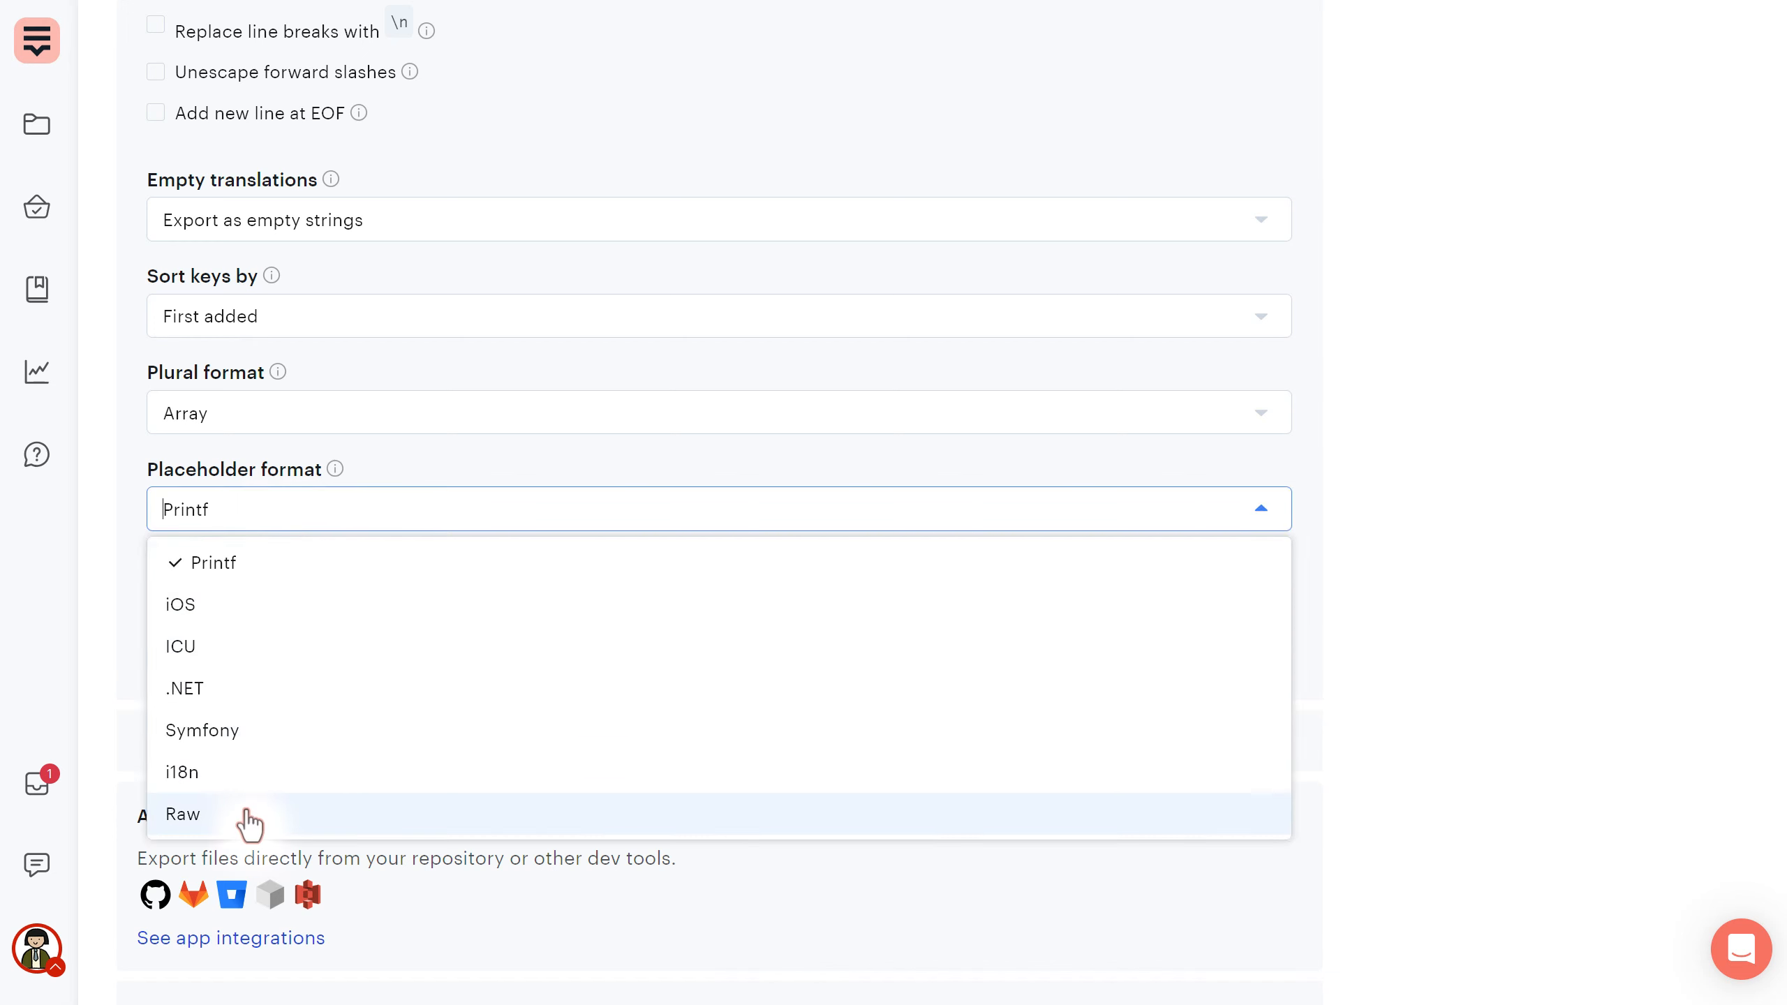
{"action": "left_click", "coordinate": [216, 646]}
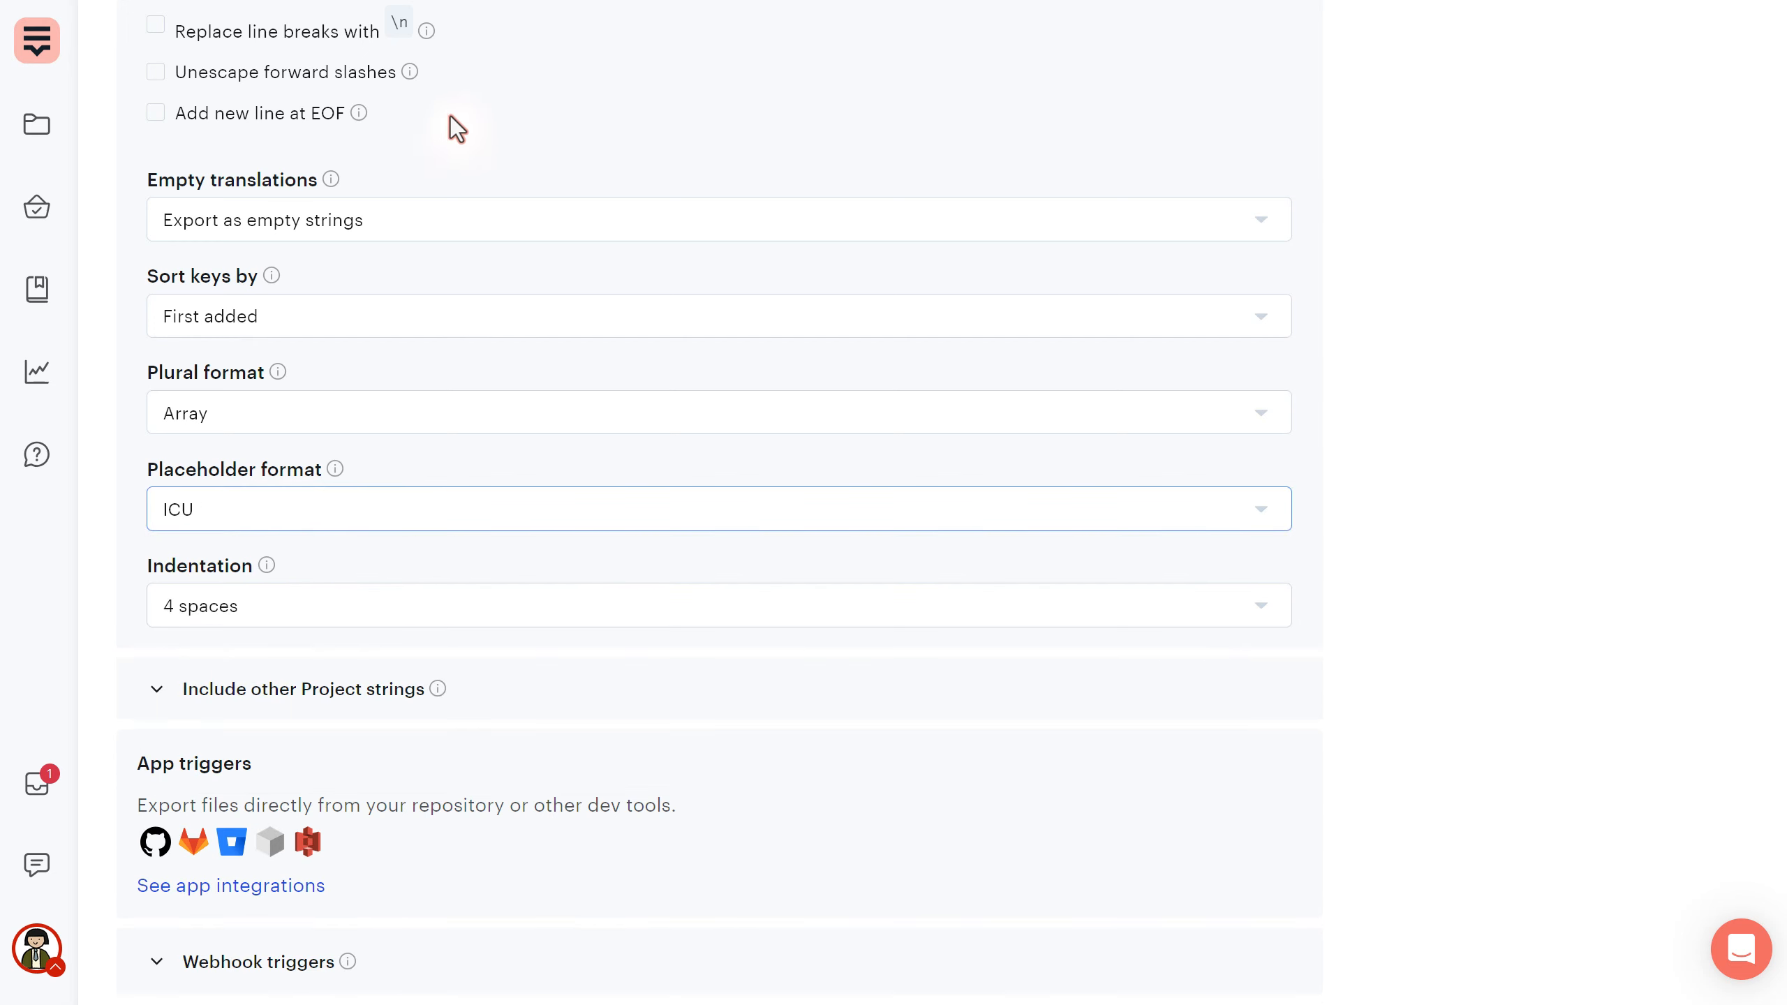
{"action": "scroll", "coordinate": [732, 443], "scroll_direction": "up", "scroll_amount": 15}
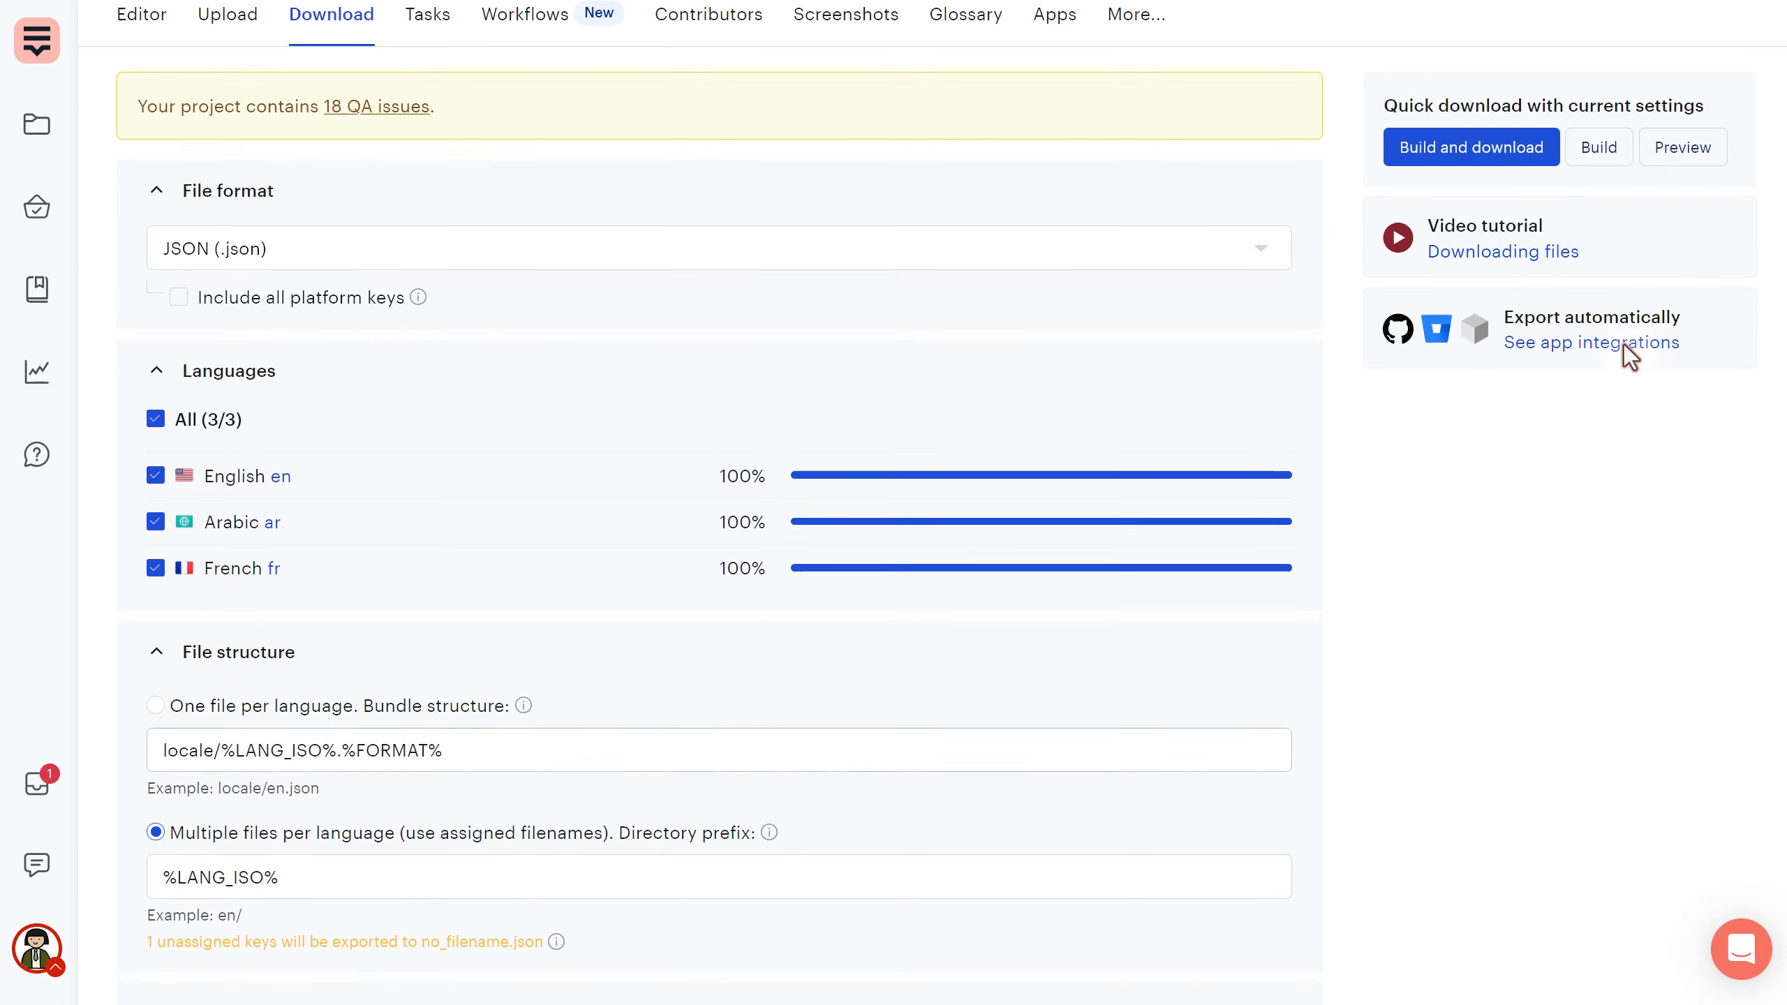
{"action": "left_click", "coordinate": [1682, 225]}
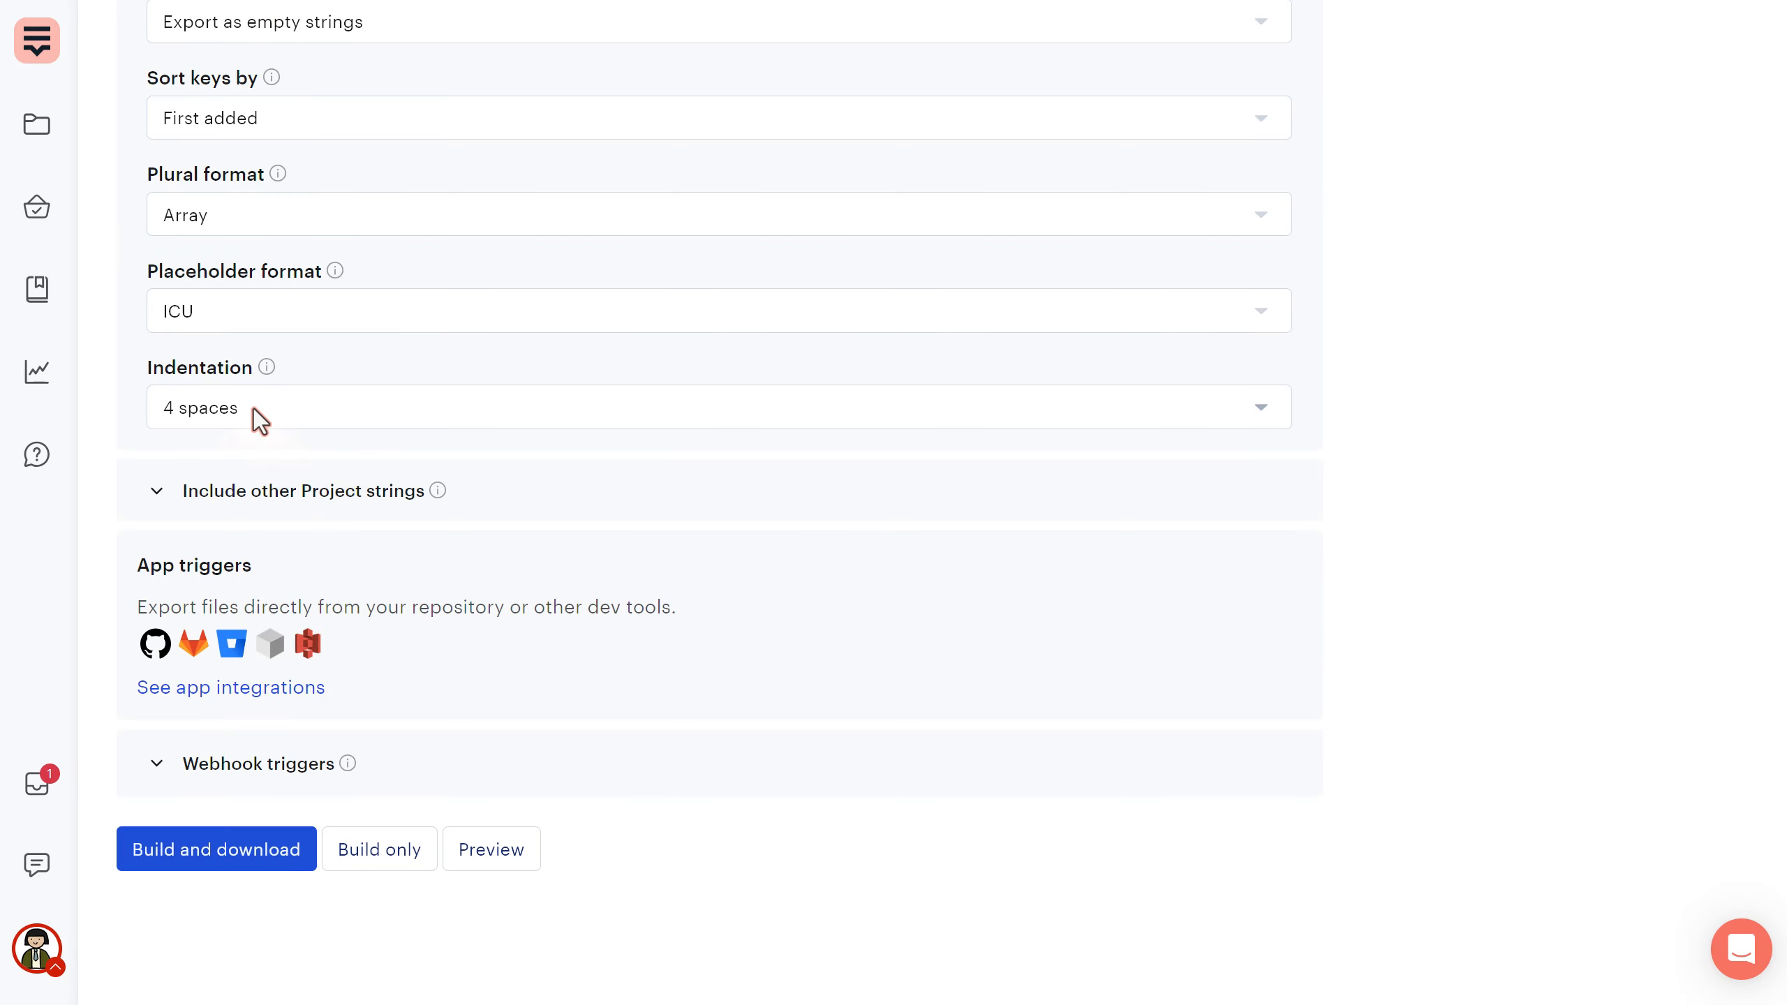
- Keep indentation at 4 spaces and expand Include other Project strings
{"action": "left_click", "coordinate": [263, 406]}
{"action": "scroll", "coordinate": [263, 719], "scroll_direction": "down", "scroll_amount": 1}
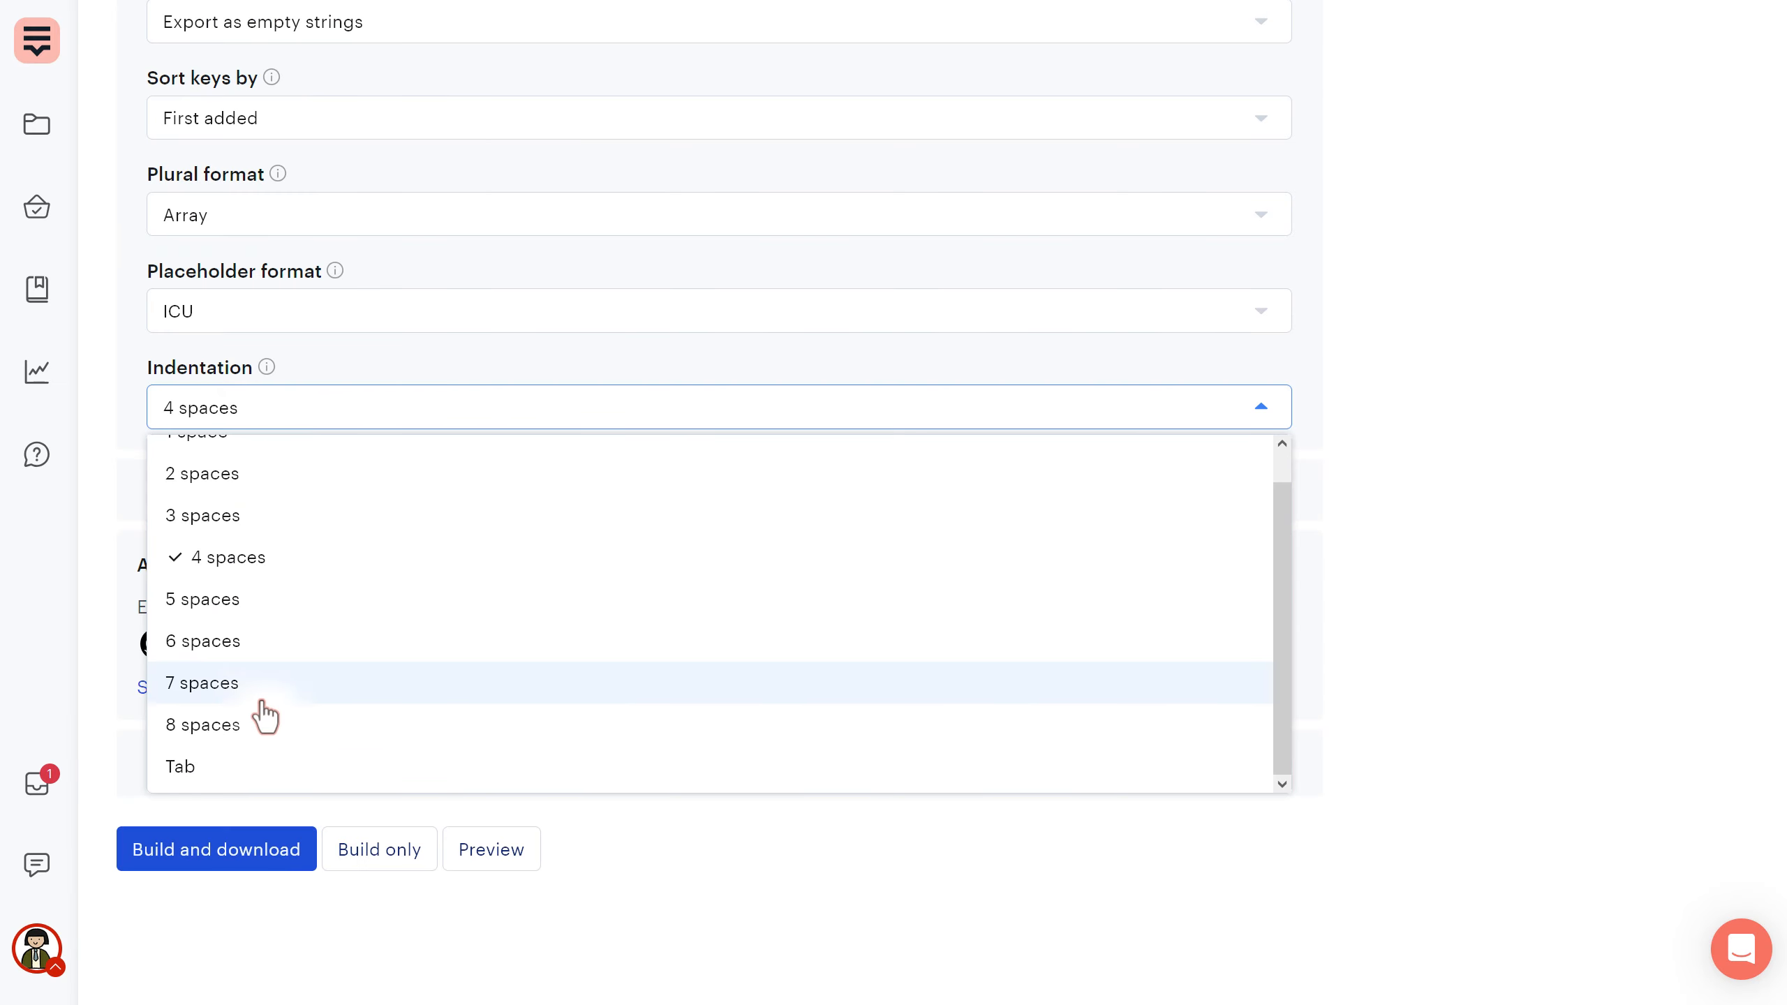
{"action": "scroll", "coordinate": [248, 705], "scroll_direction": "up", "scroll_amount": 1}
{"action": "left_click", "coordinate": [271, 415]}
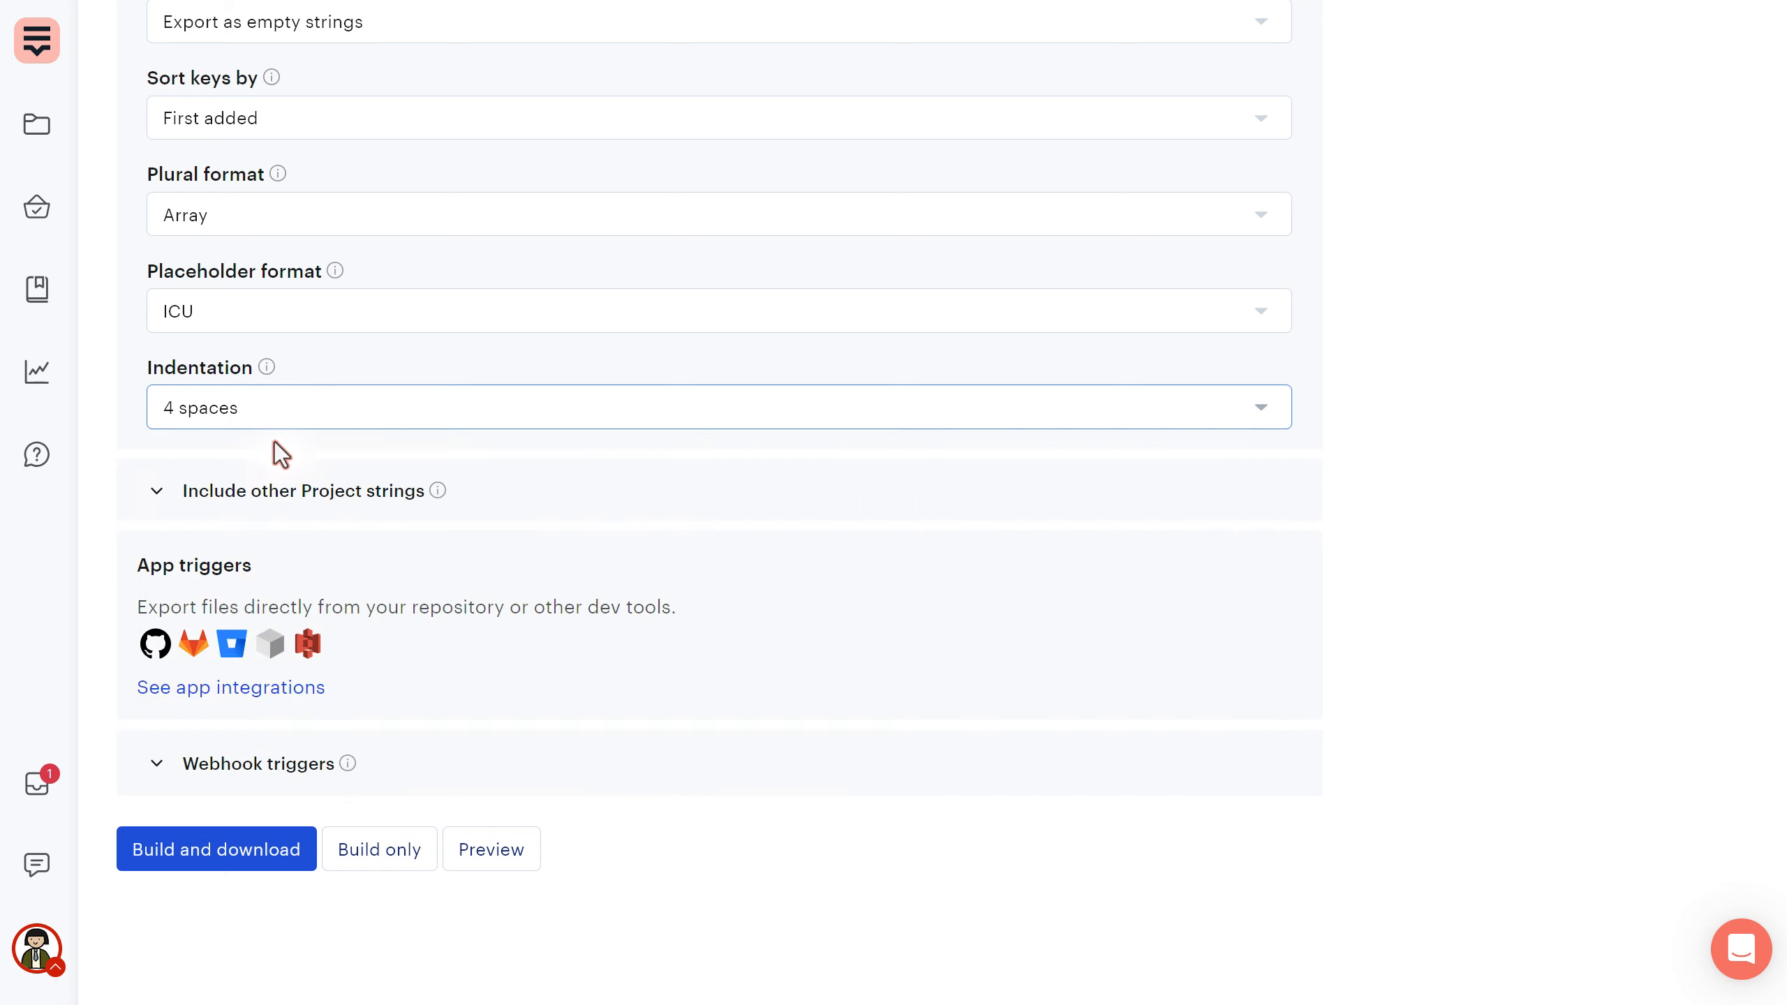
{"action": "left_click", "coordinate": [263, 501]}
- Review the other project strings options and expand the Webhook triggers section
{"action": "scroll", "coordinate": [319, 479], "scroll_direction": "down", "scroll_amount": 2}
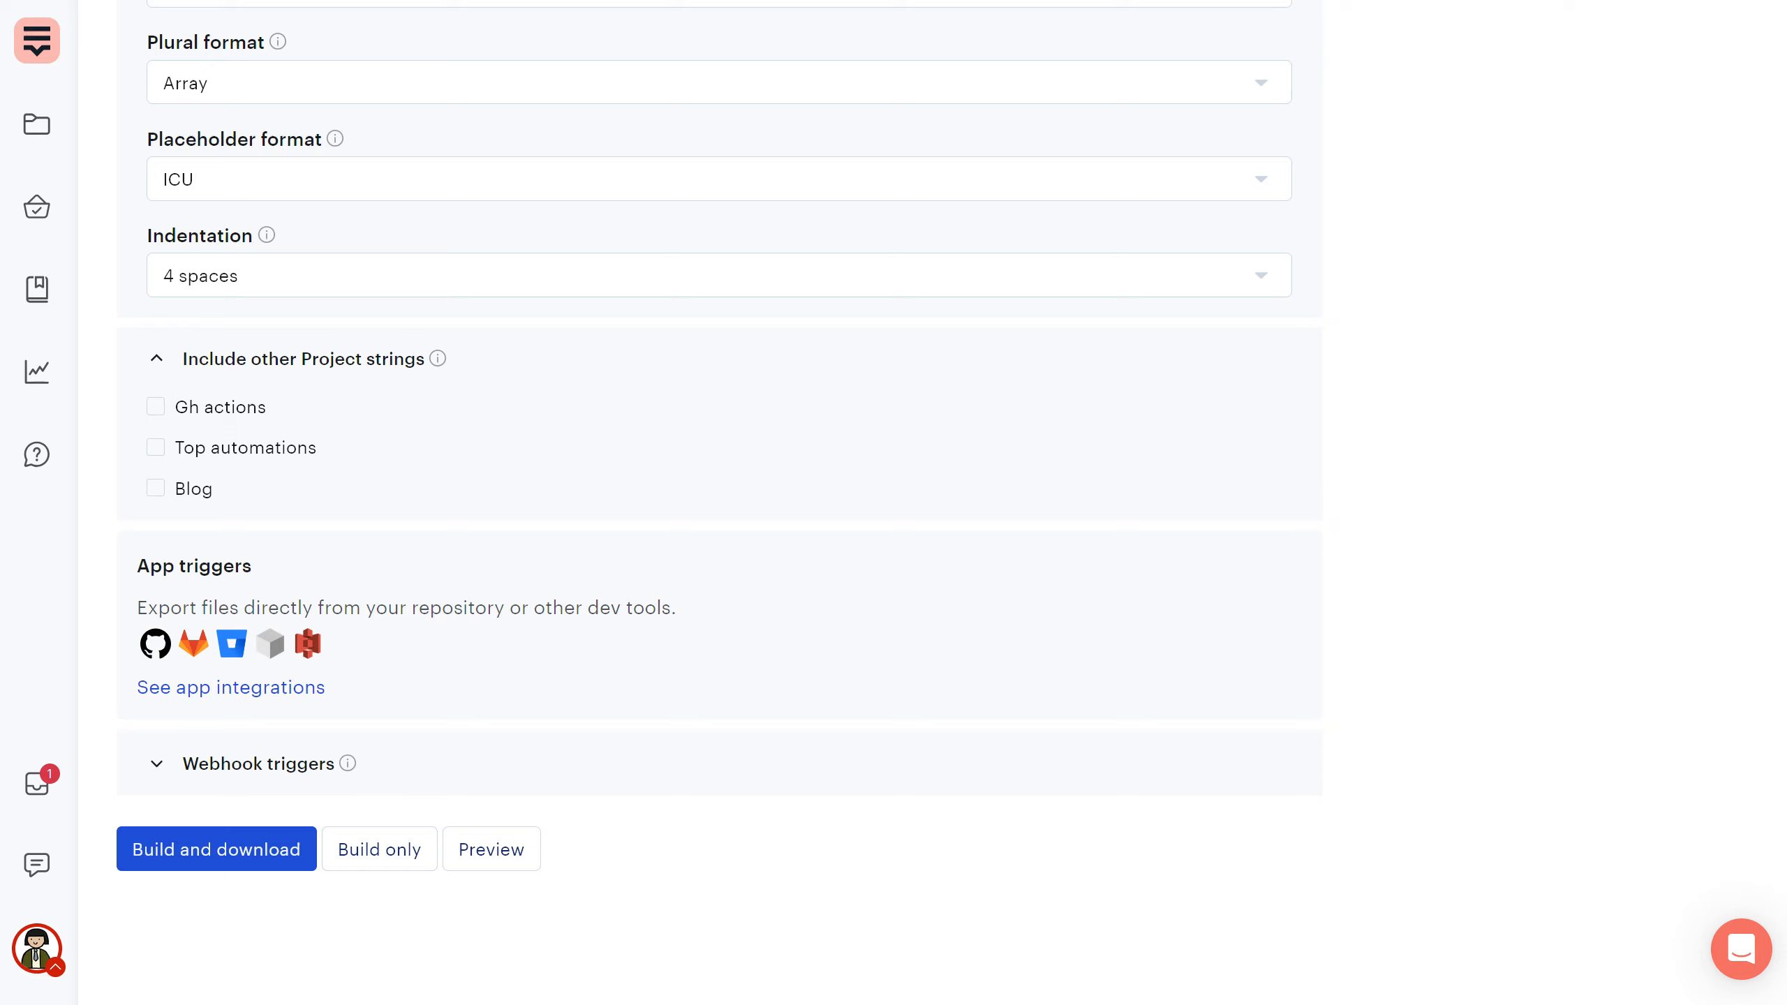
{"action": "scroll", "coordinate": [960, 470], "scroll_direction": "up", "scroll_amount": 10}
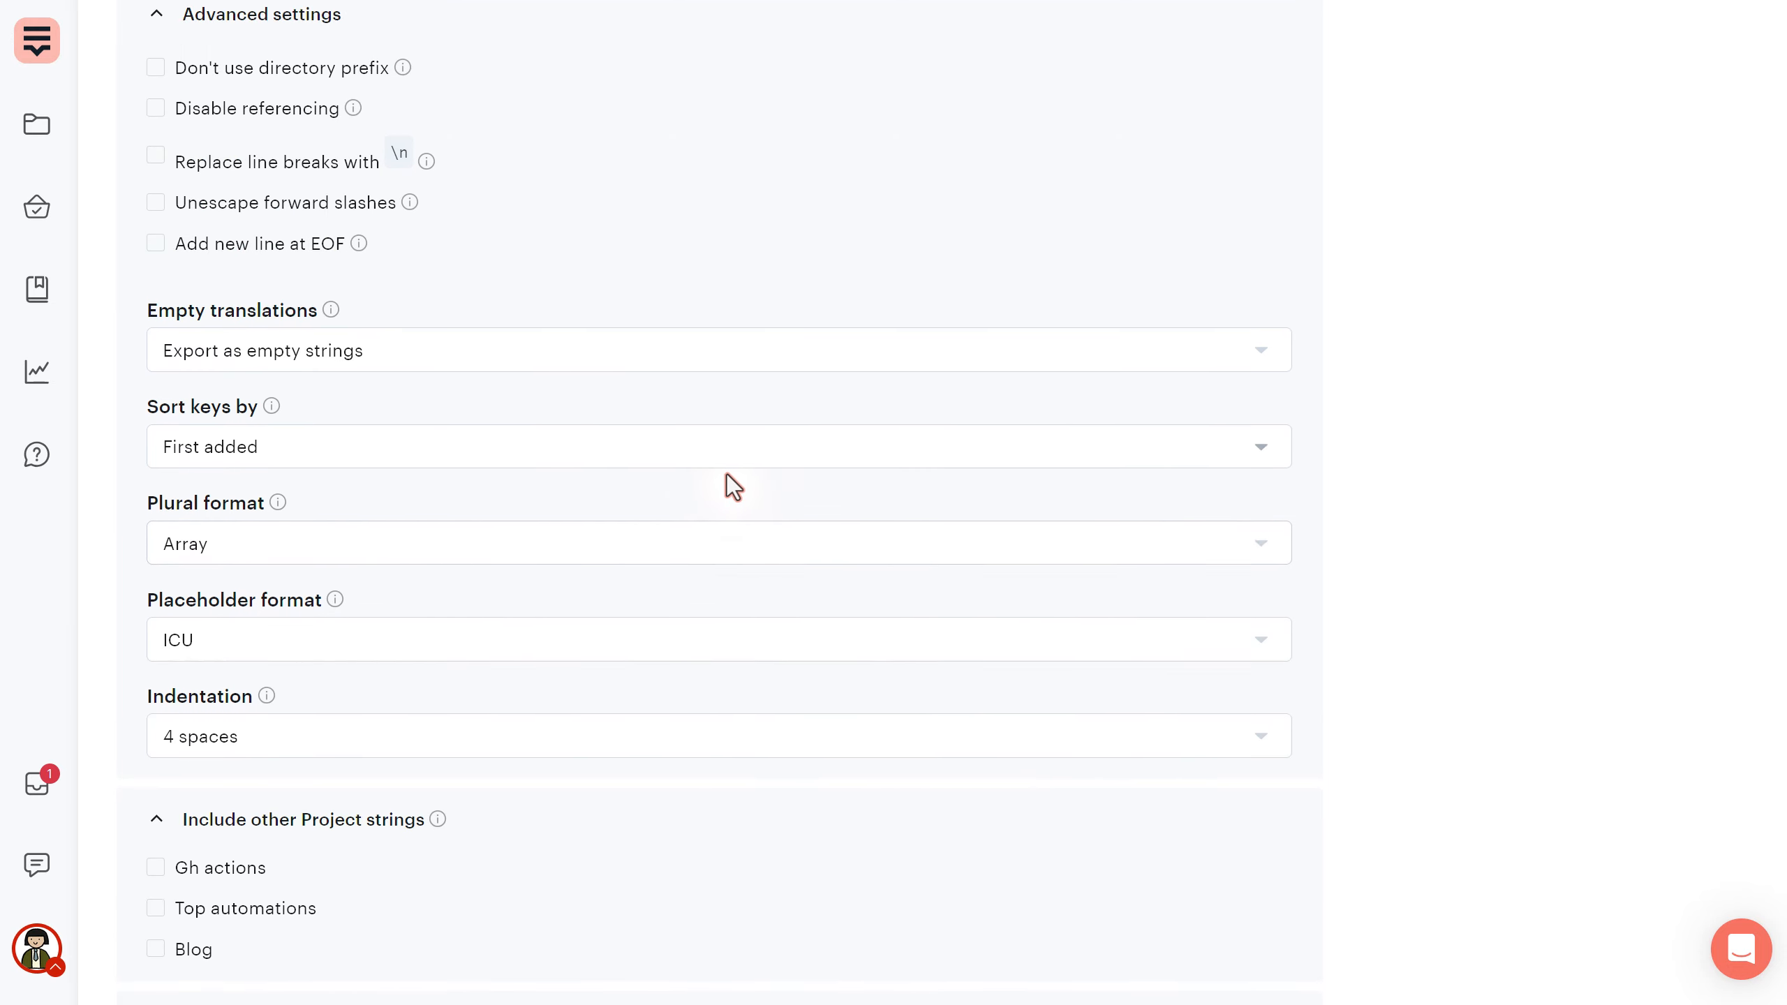
{"action": "scroll", "coordinate": [535, 450], "scroll_direction": "up", "scroll_amount": 2}
{"action": "scroll", "coordinate": [317, 268], "scroll_direction": "up", "scroll_amount": 4}
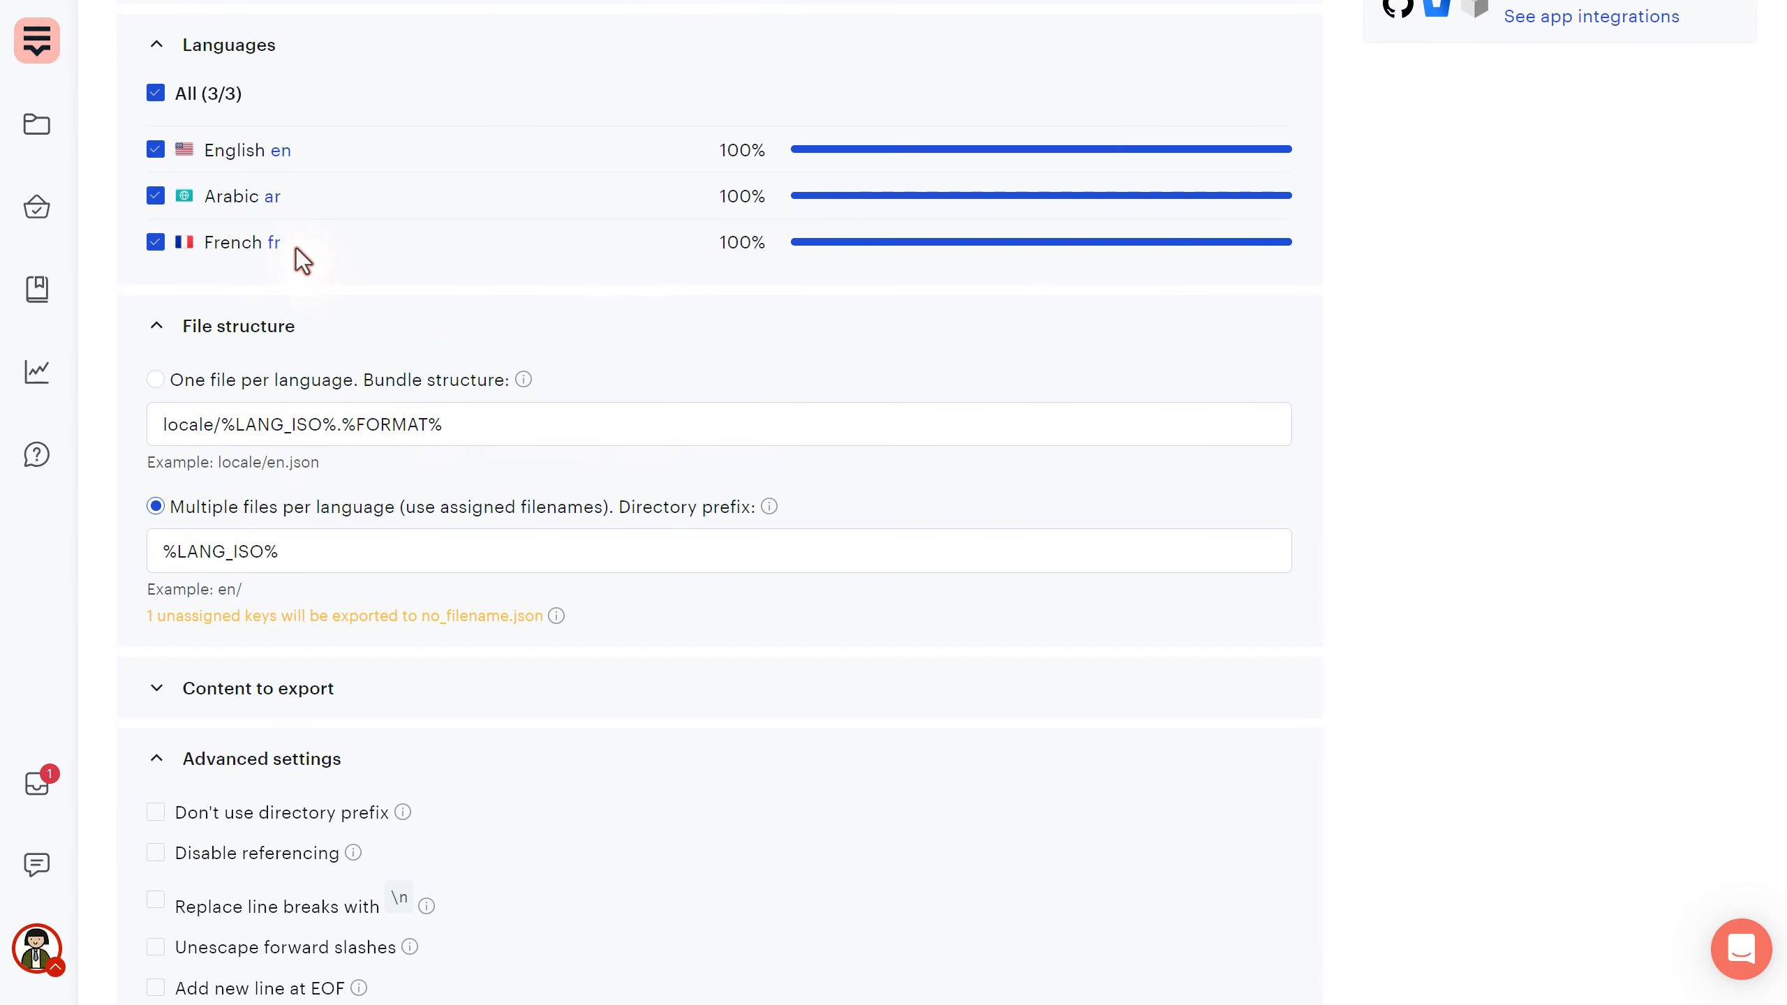
{"action": "scroll", "coordinate": [696, 322], "scroll_direction": "down", "scroll_amount": 15}
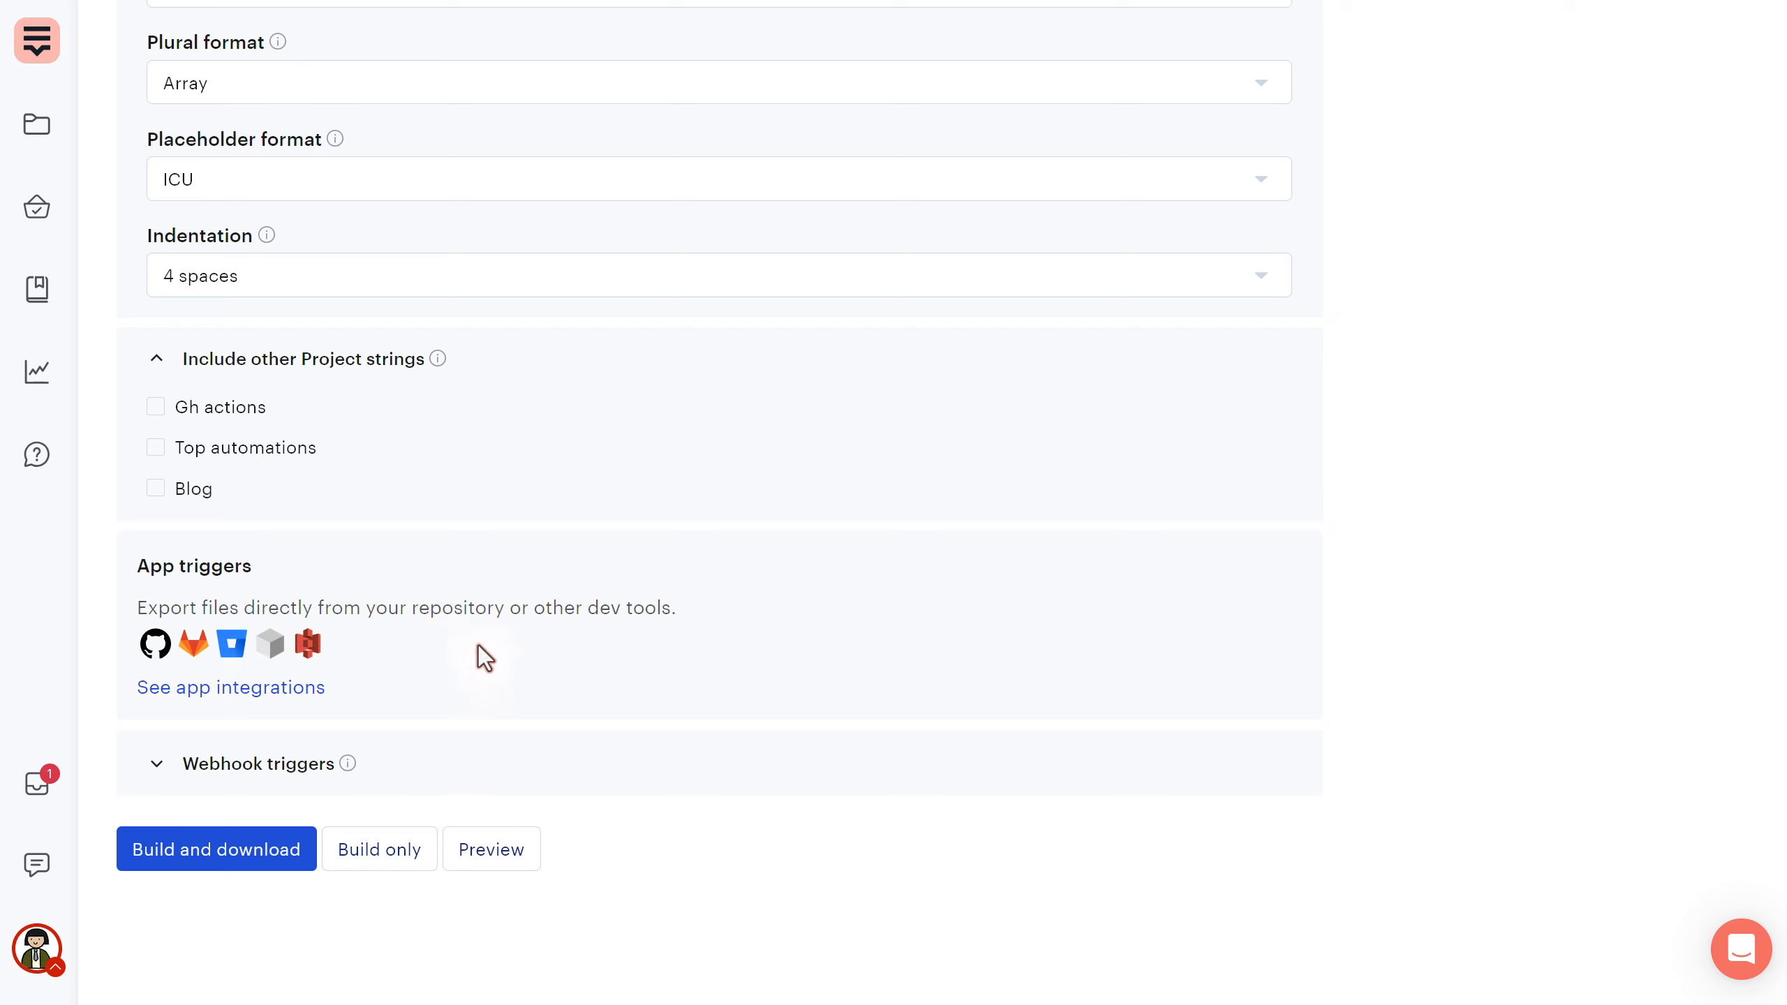
{"action": "left_click", "coordinate": [211, 764]}
{"action": "scroll", "coordinate": [440, 634], "scroll_direction": "down", "scroll_amount": 1}
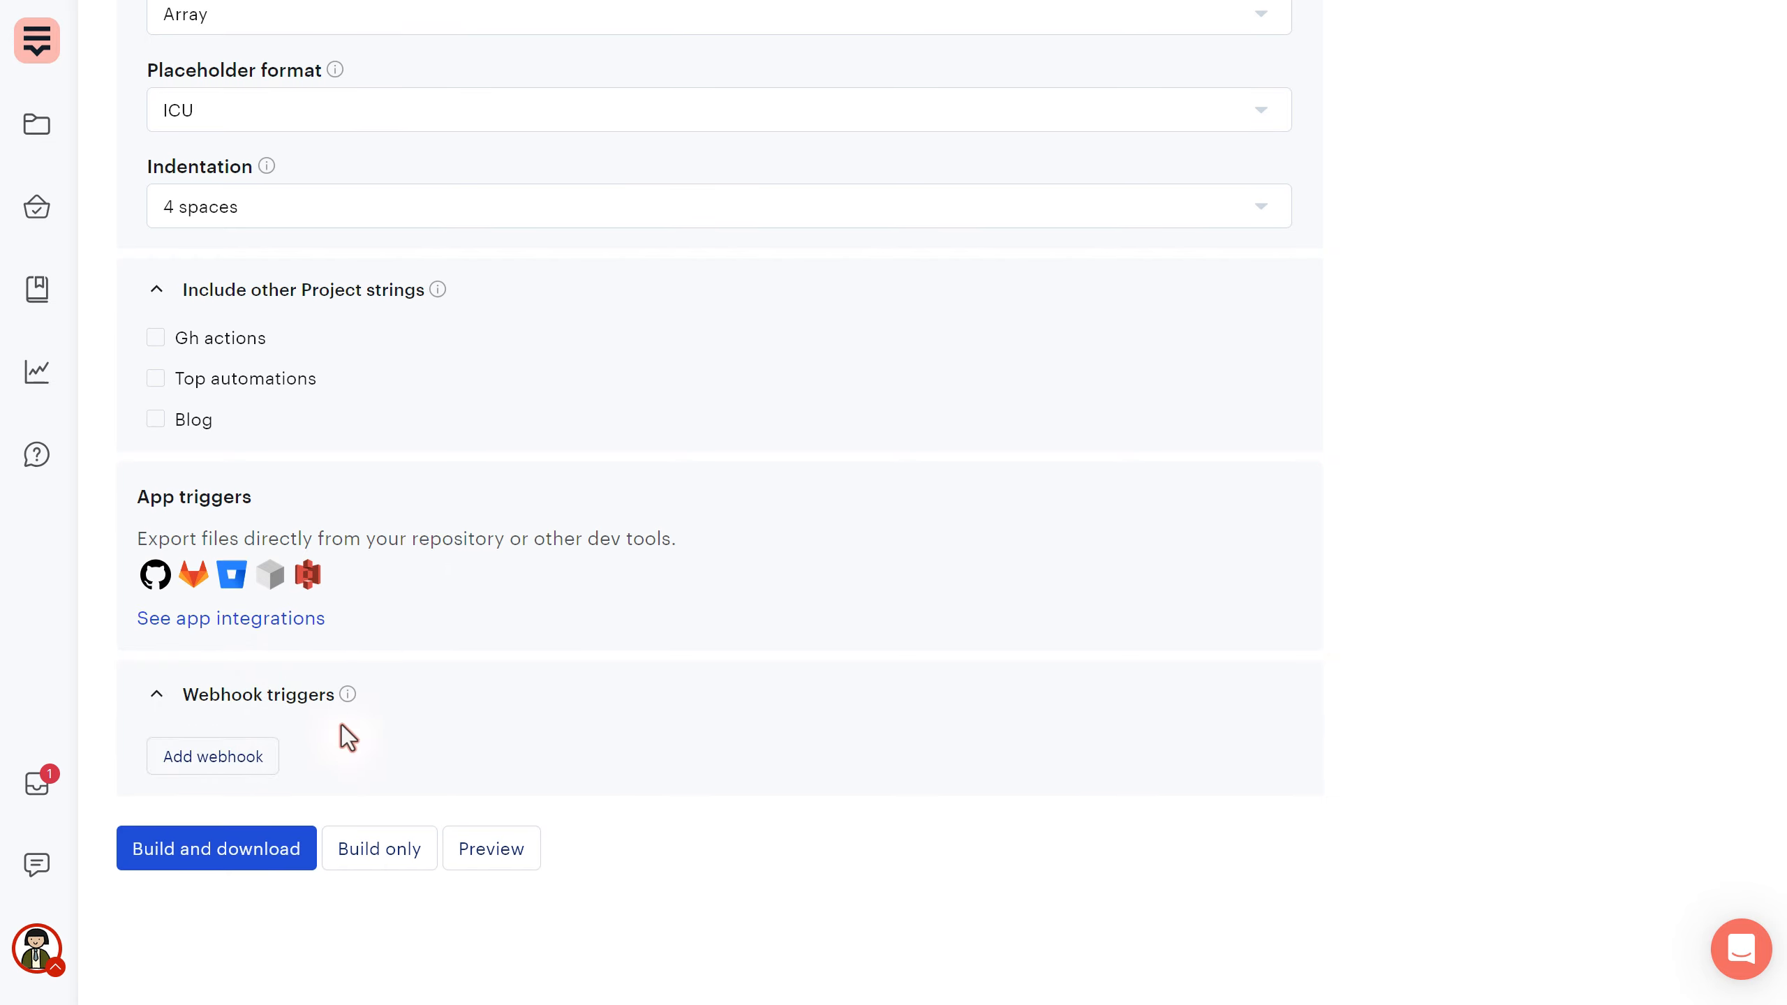
{"action": "left_click", "coordinate": [233, 759]}
{"action": "scroll", "coordinate": [415, 710], "scroll_direction": "down", "scroll_amount": 1}
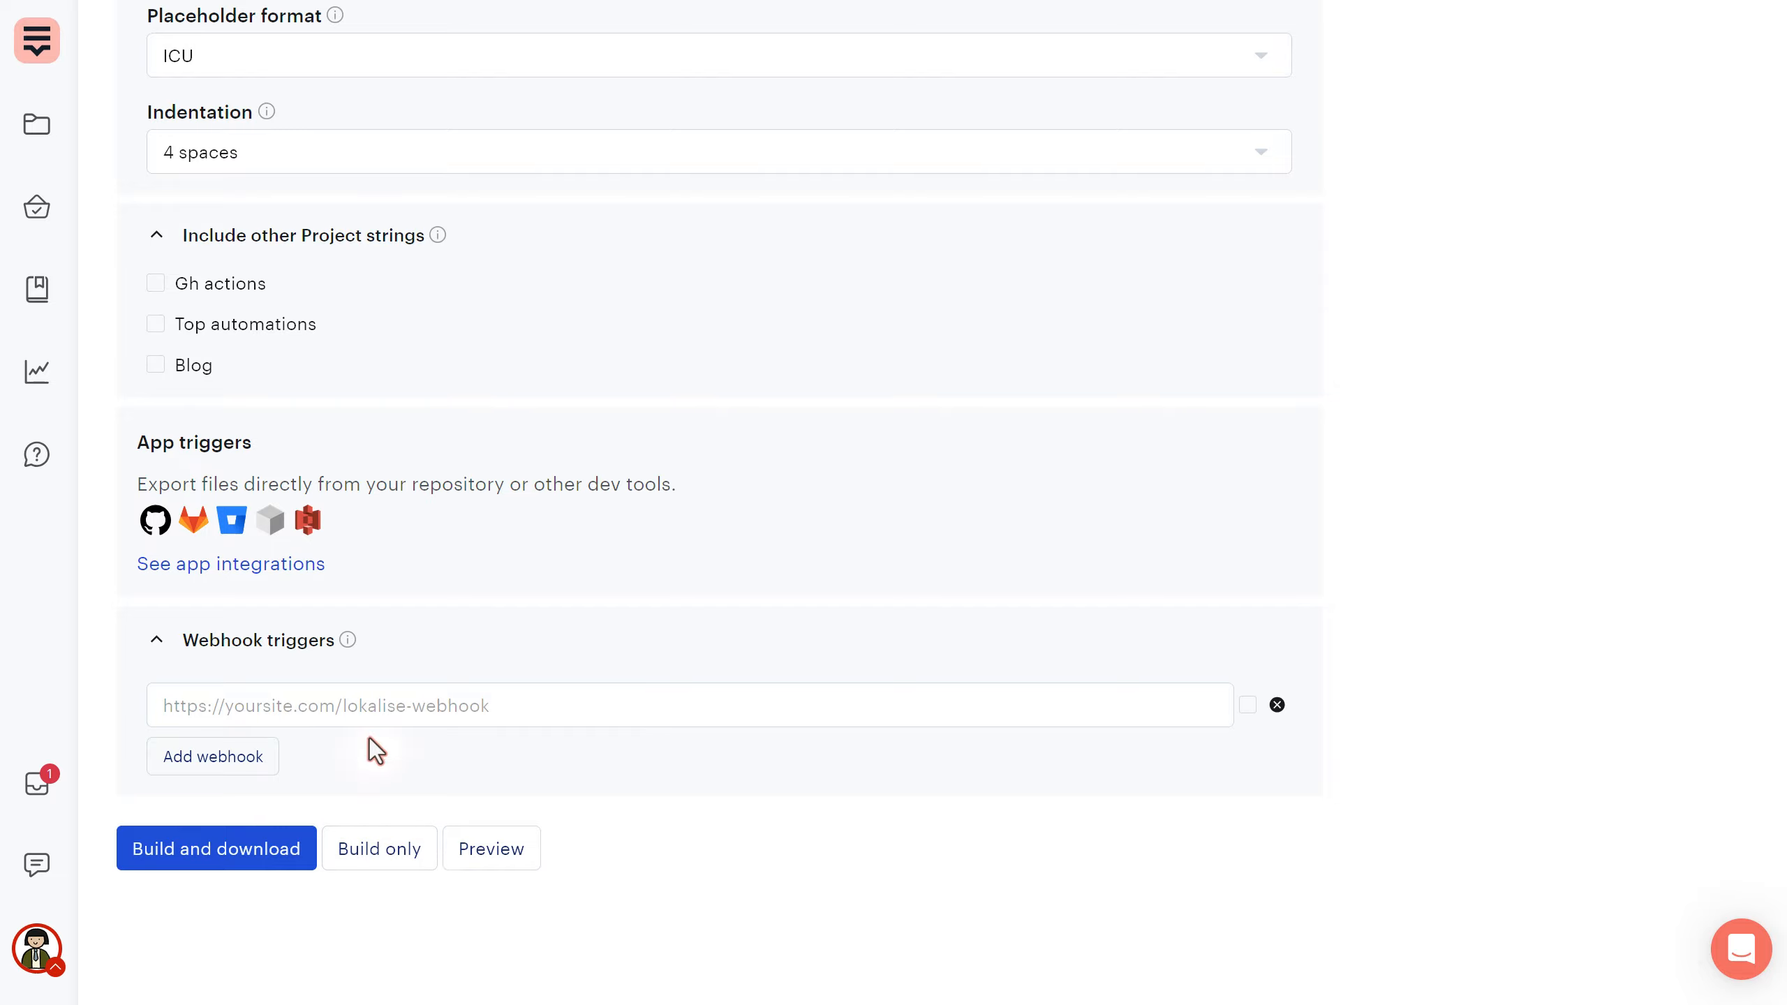
{"action": "left_click_drag", "start_coordinate": [132, 440], "coordinate": [289, 531]}
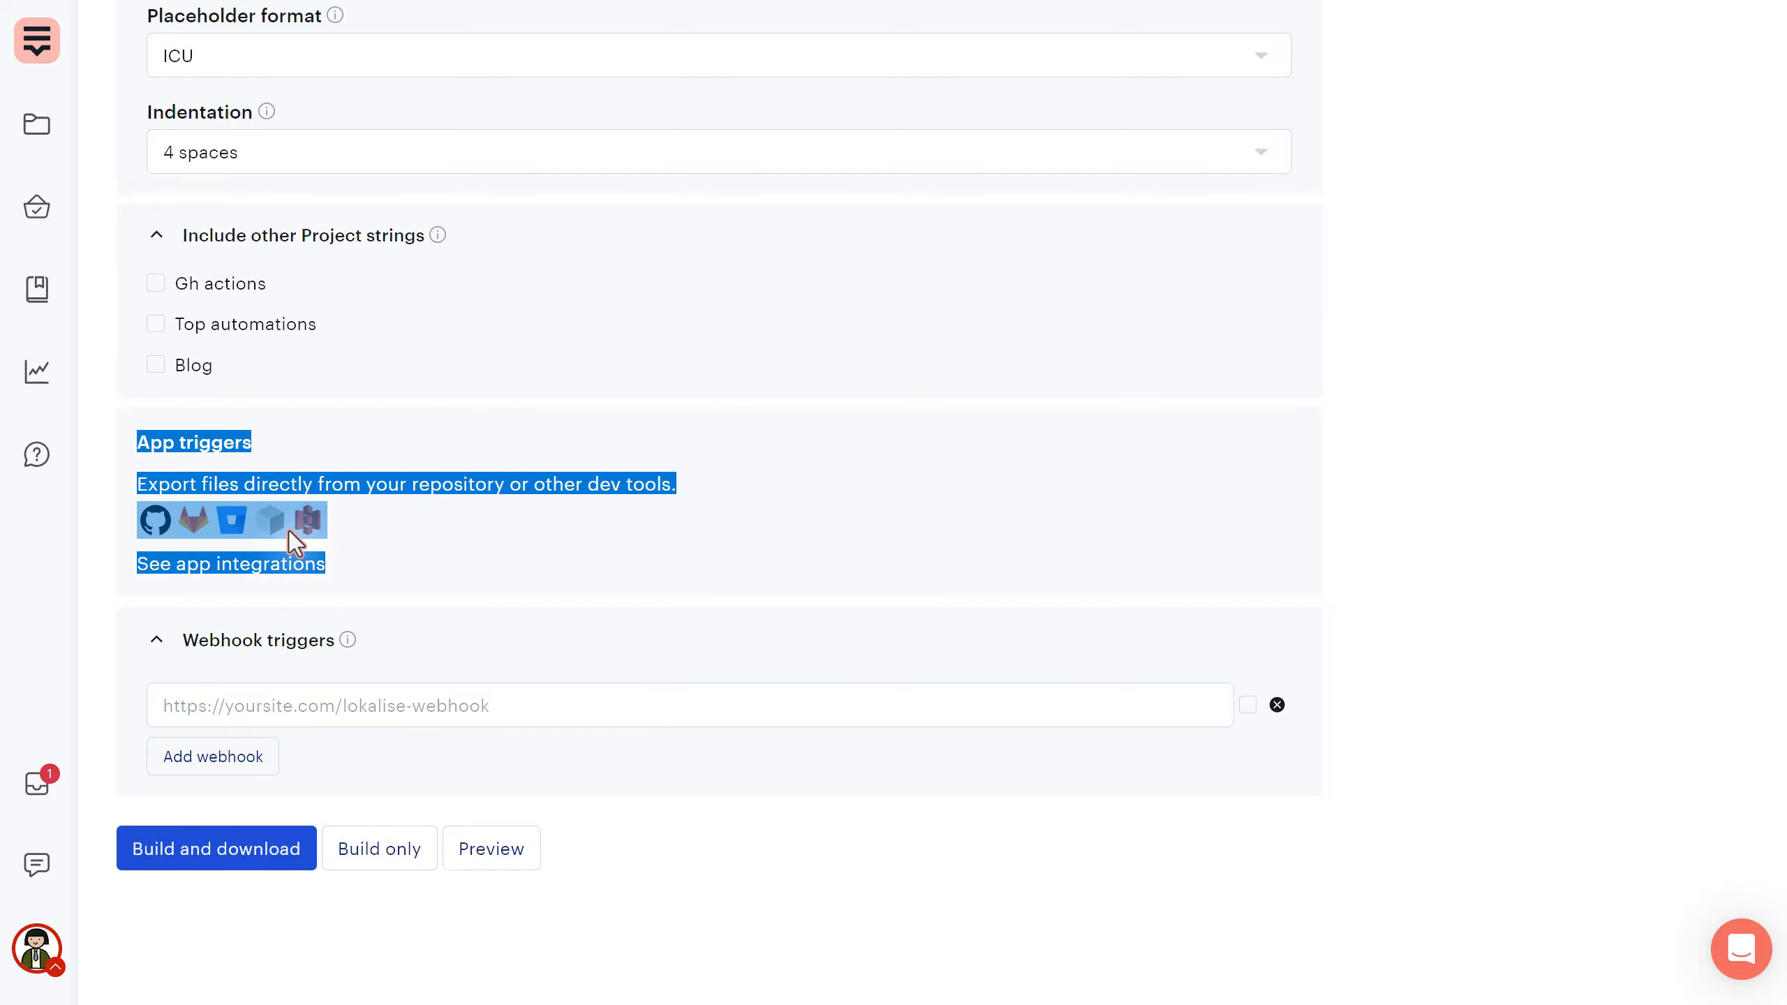
{"action": "left_click", "coordinate": [426, 930]}
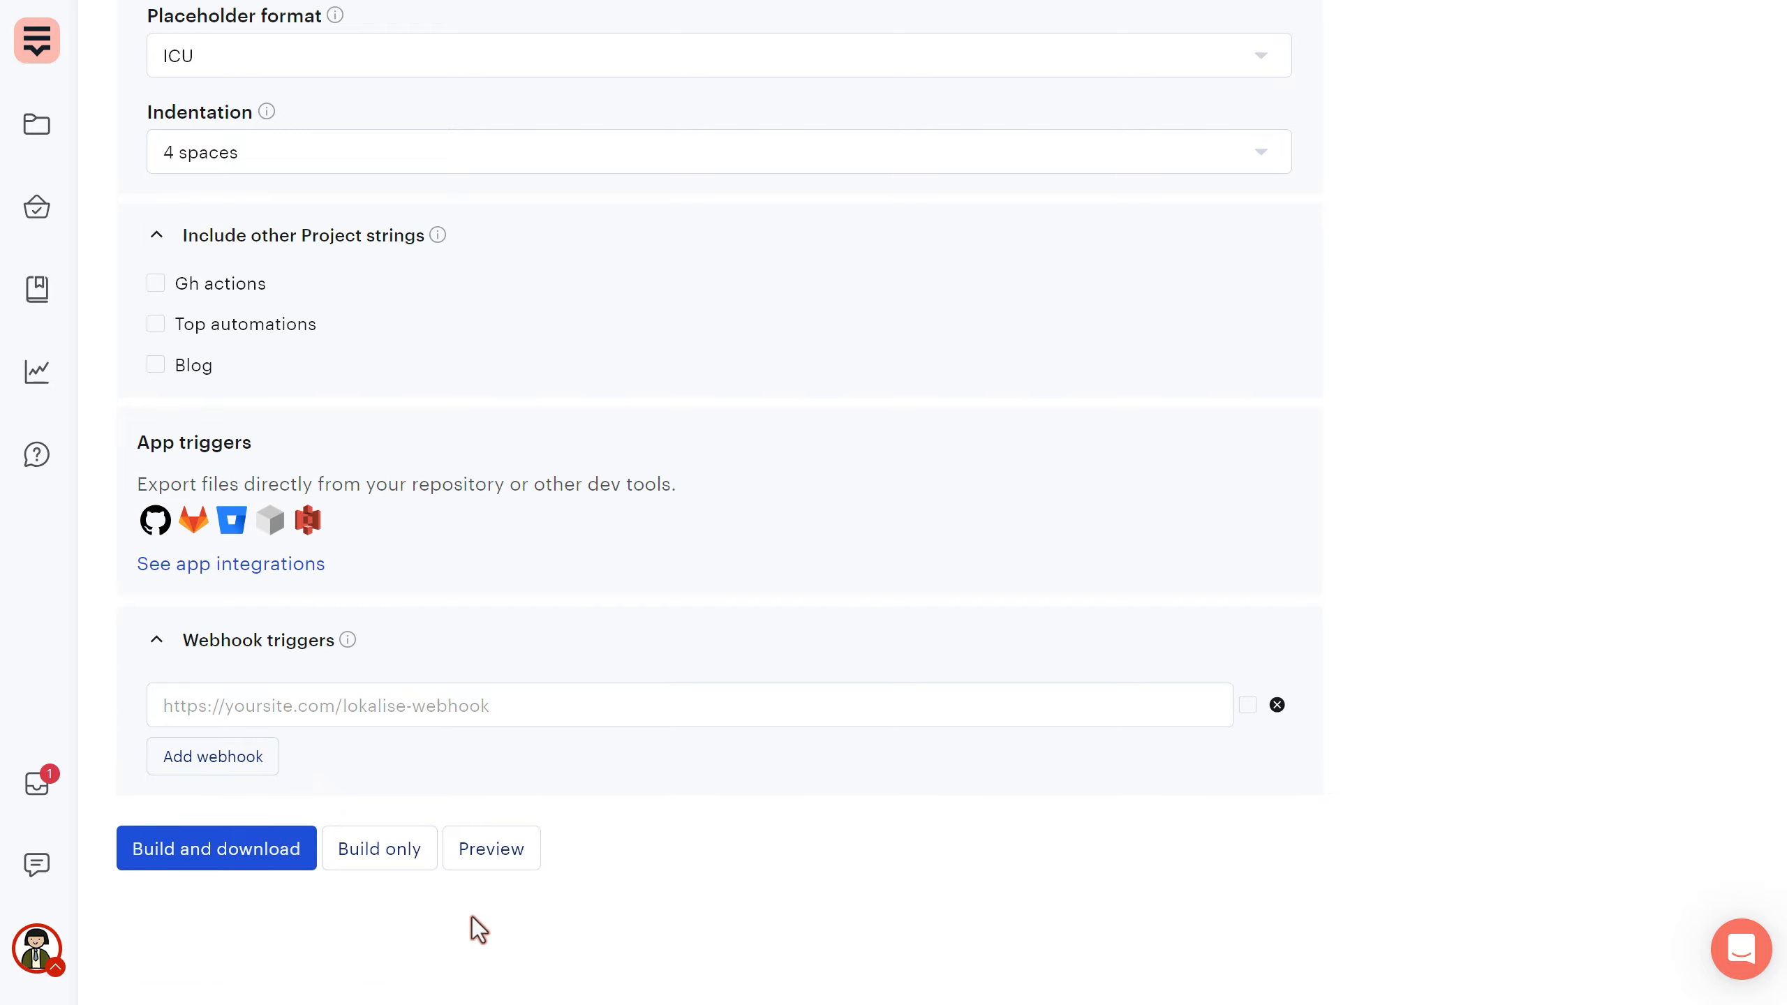
{"action": "scroll", "coordinate": [874, 800], "scroll_direction": "up", "scroll_amount": 15}
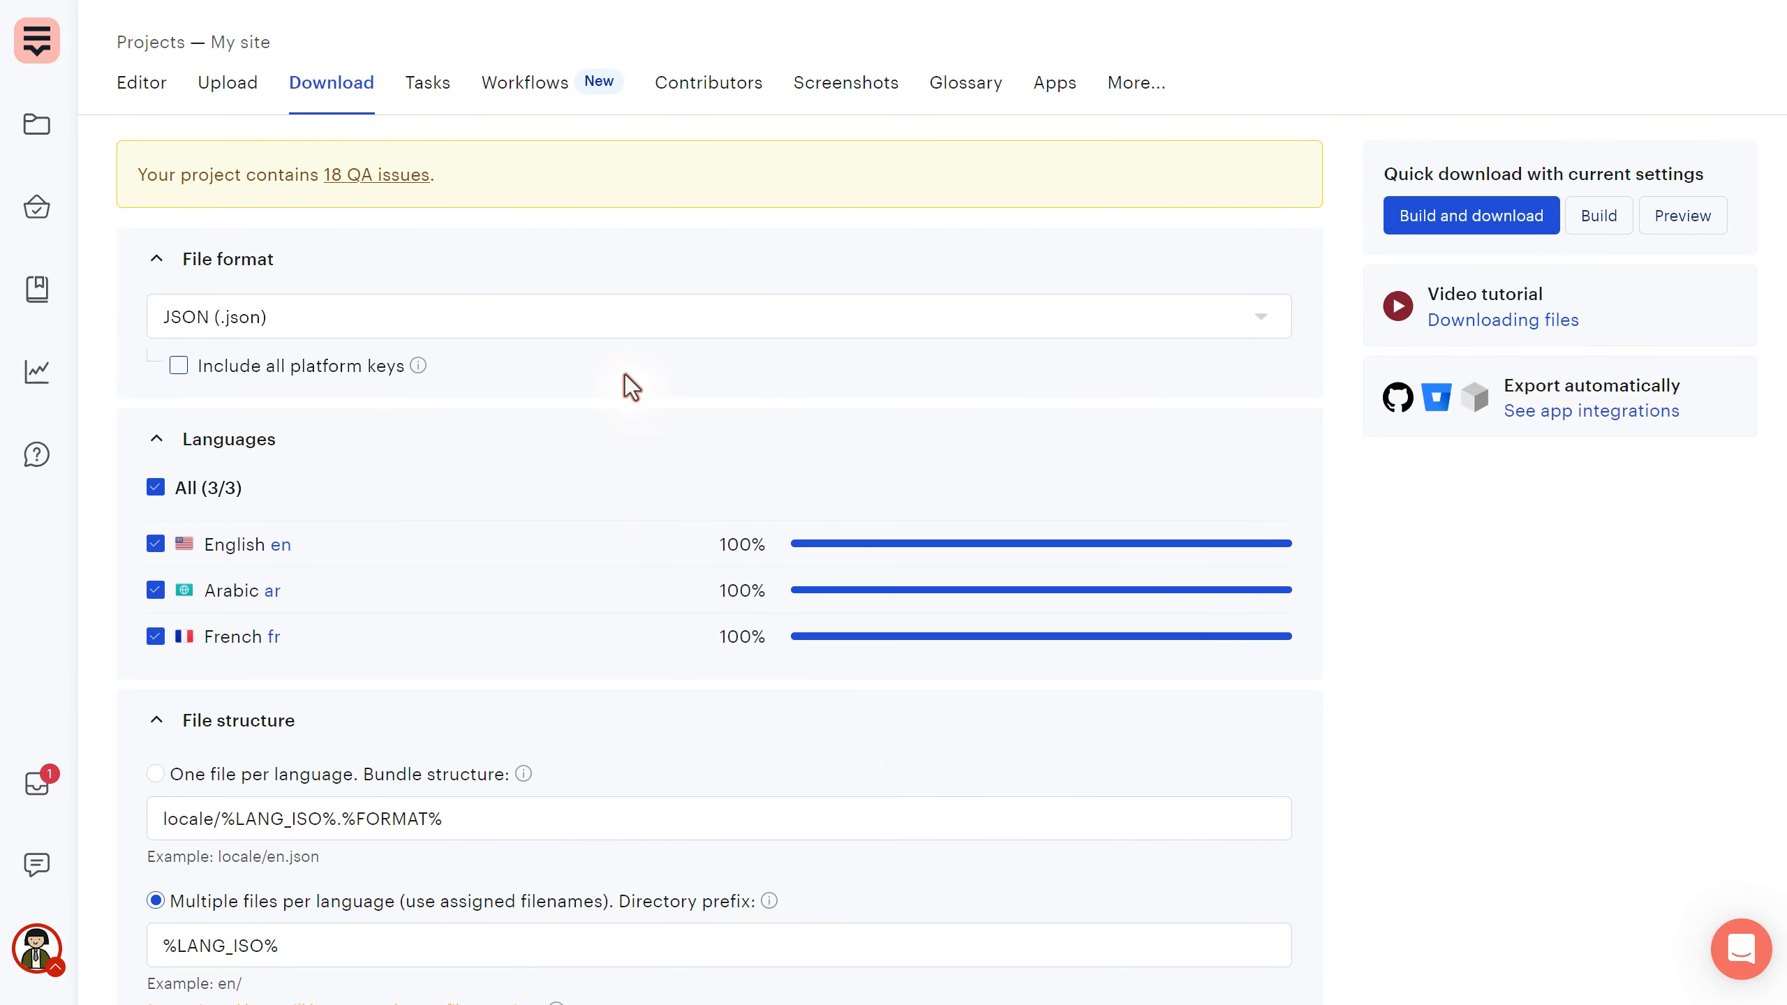
- Build an Android SDK OTA bundle without downloading and view it in the OTA Bundles list
{"action": "left_click", "coordinate": [604, 323]}
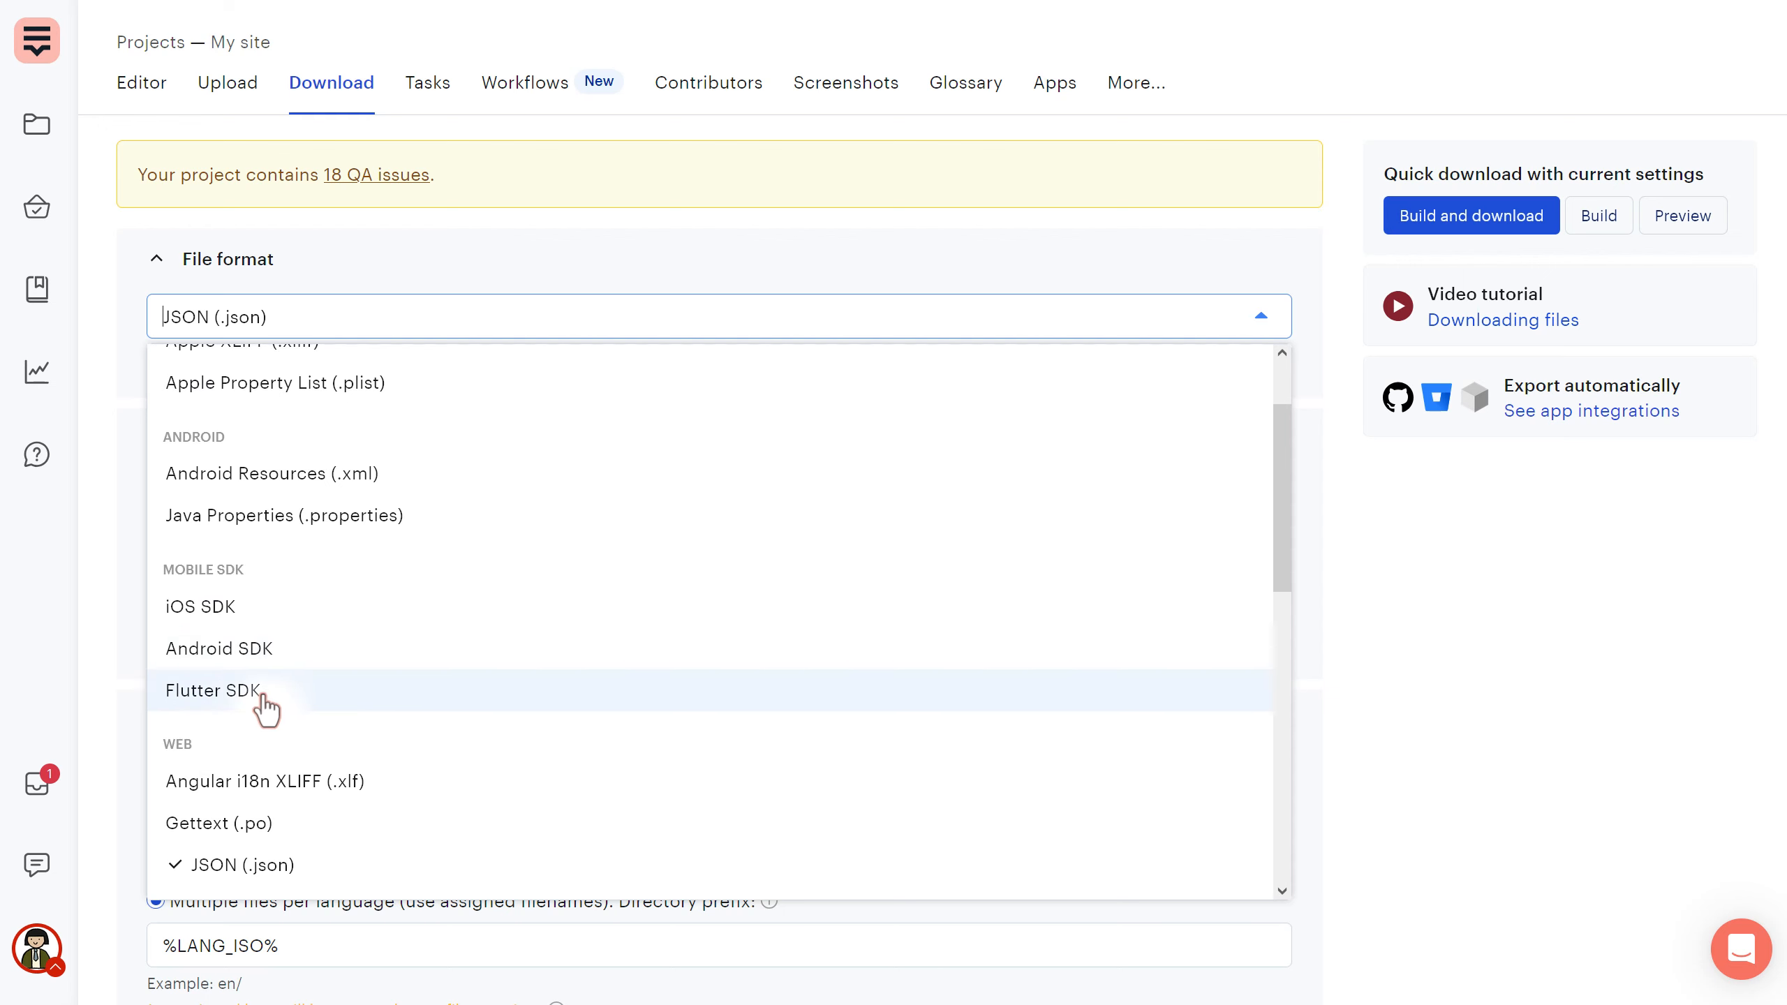
{"action": "left_click", "coordinate": [239, 651]}
{"action": "scroll", "coordinate": [363, 522], "scroll_direction": "down", "scroll_amount": 10}
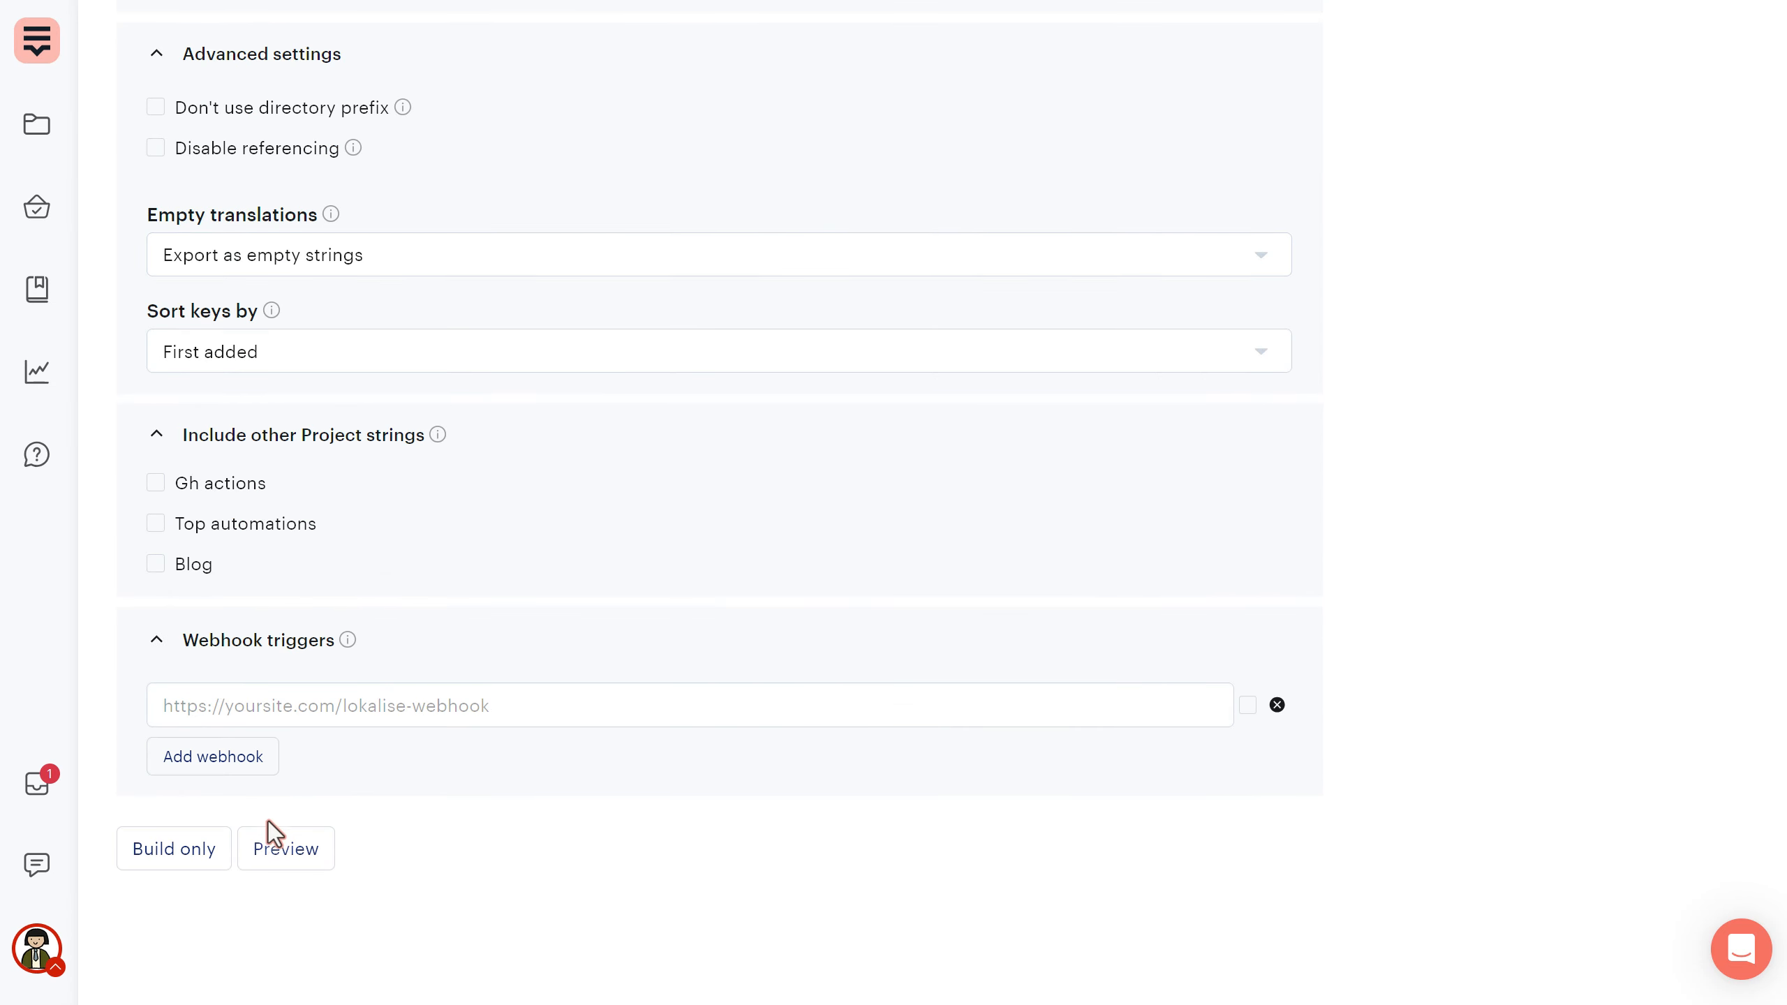
{"action": "left_click", "coordinate": [177, 850]}
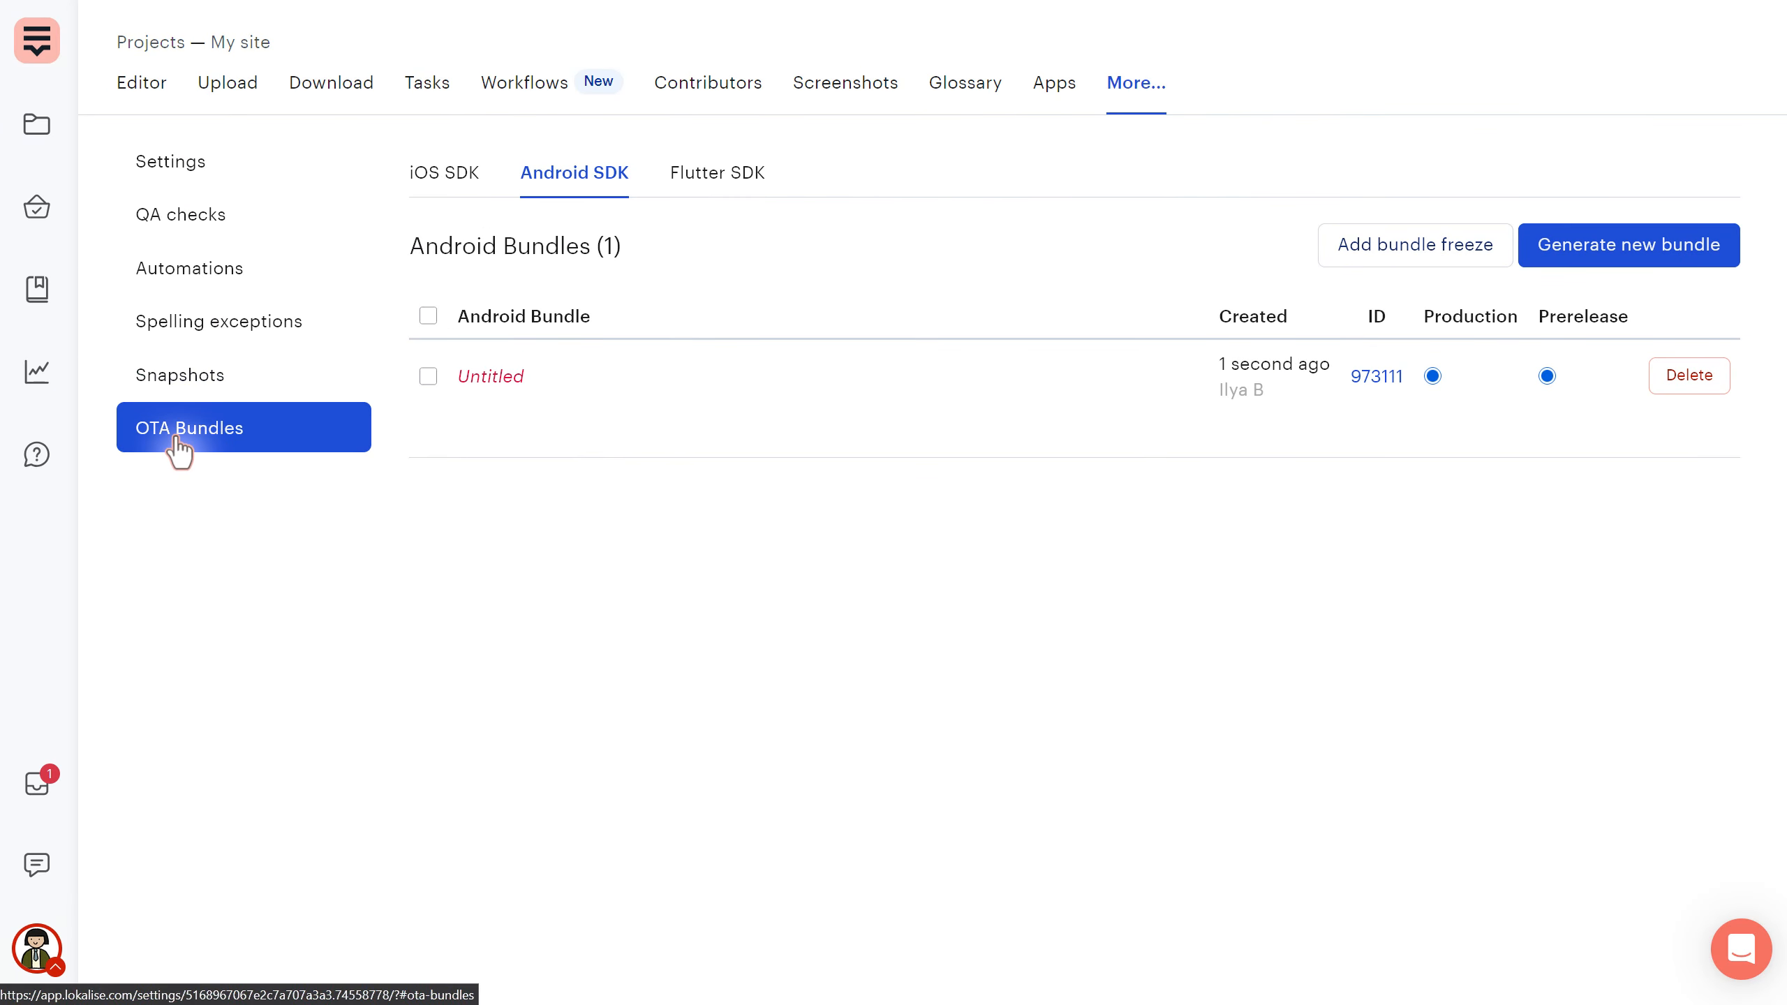
{"action": "left_click", "coordinate": [239, 449]}
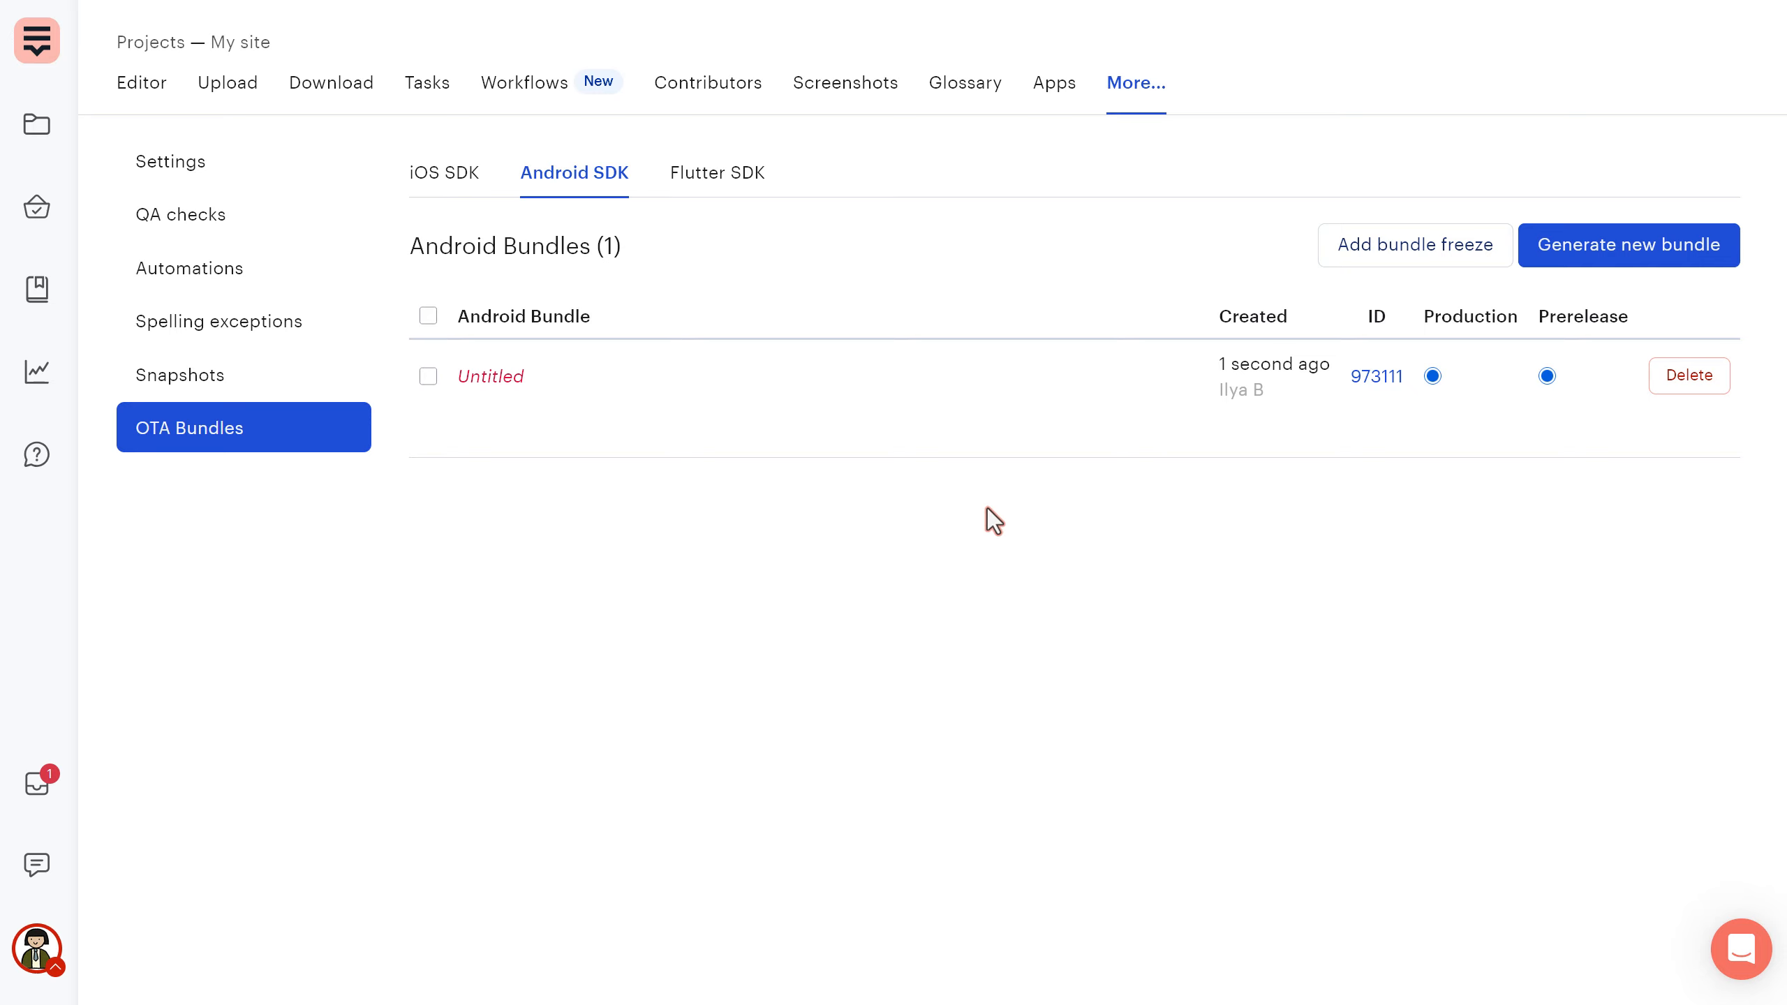
- Open the My site (HTML) project from the projects list and check its main.%LANG_ISO%.html file
{"action": "left_click", "coordinate": [36, 44]}
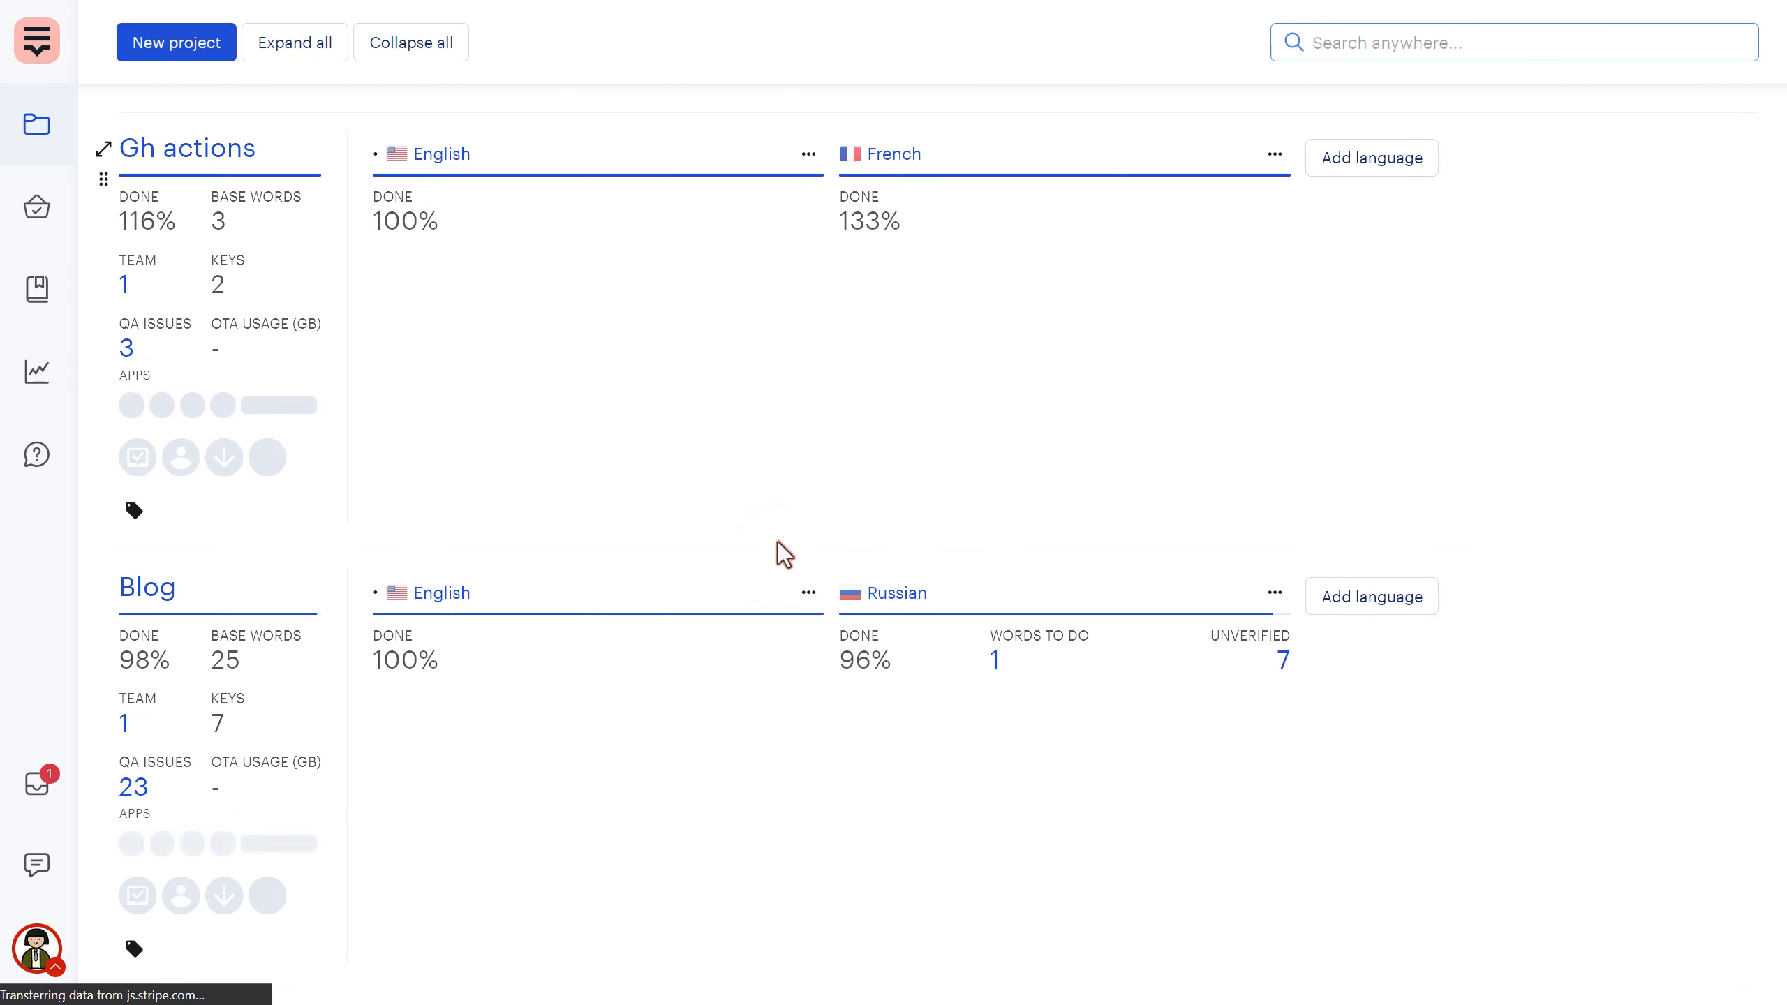
{"action": "scroll", "coordinate": [781, 552], "scroll_direction": "down", "scroll_amount": 10}
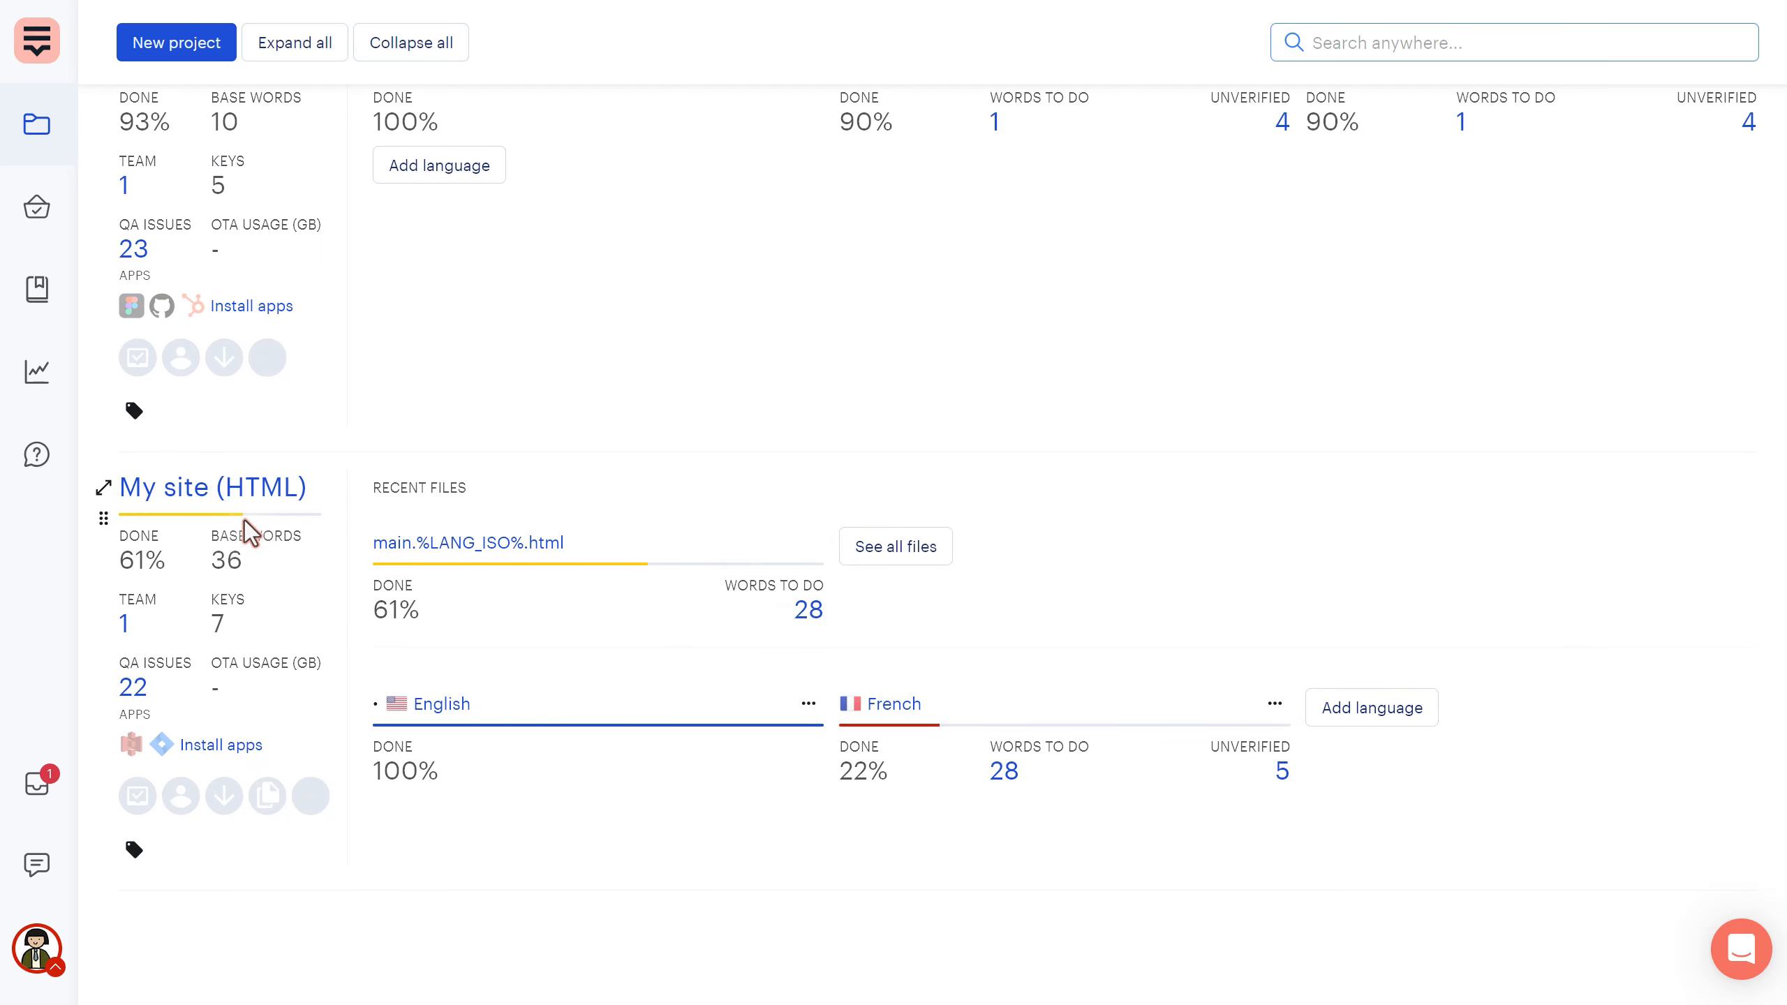
{"action": "left_click", "coordinate": [681, 557]}
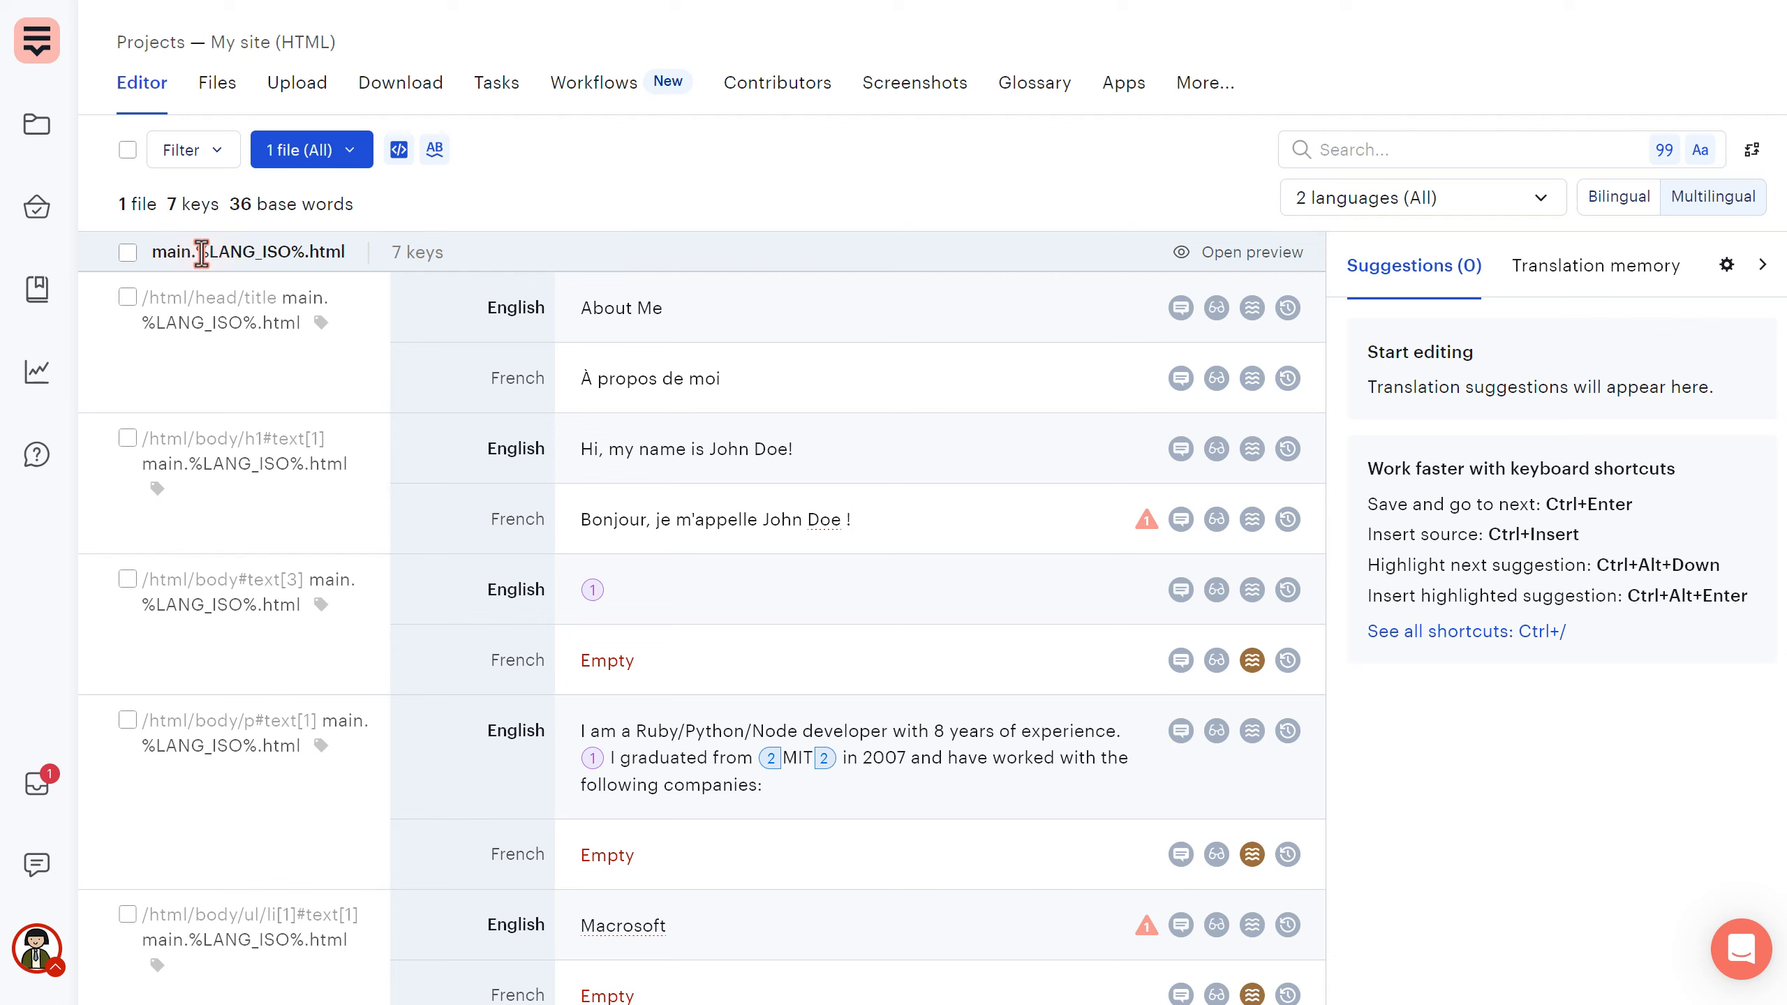
{"action": "left_click_drag", "start_coordinate": [153, 251], "coordinate": [439, 231]}
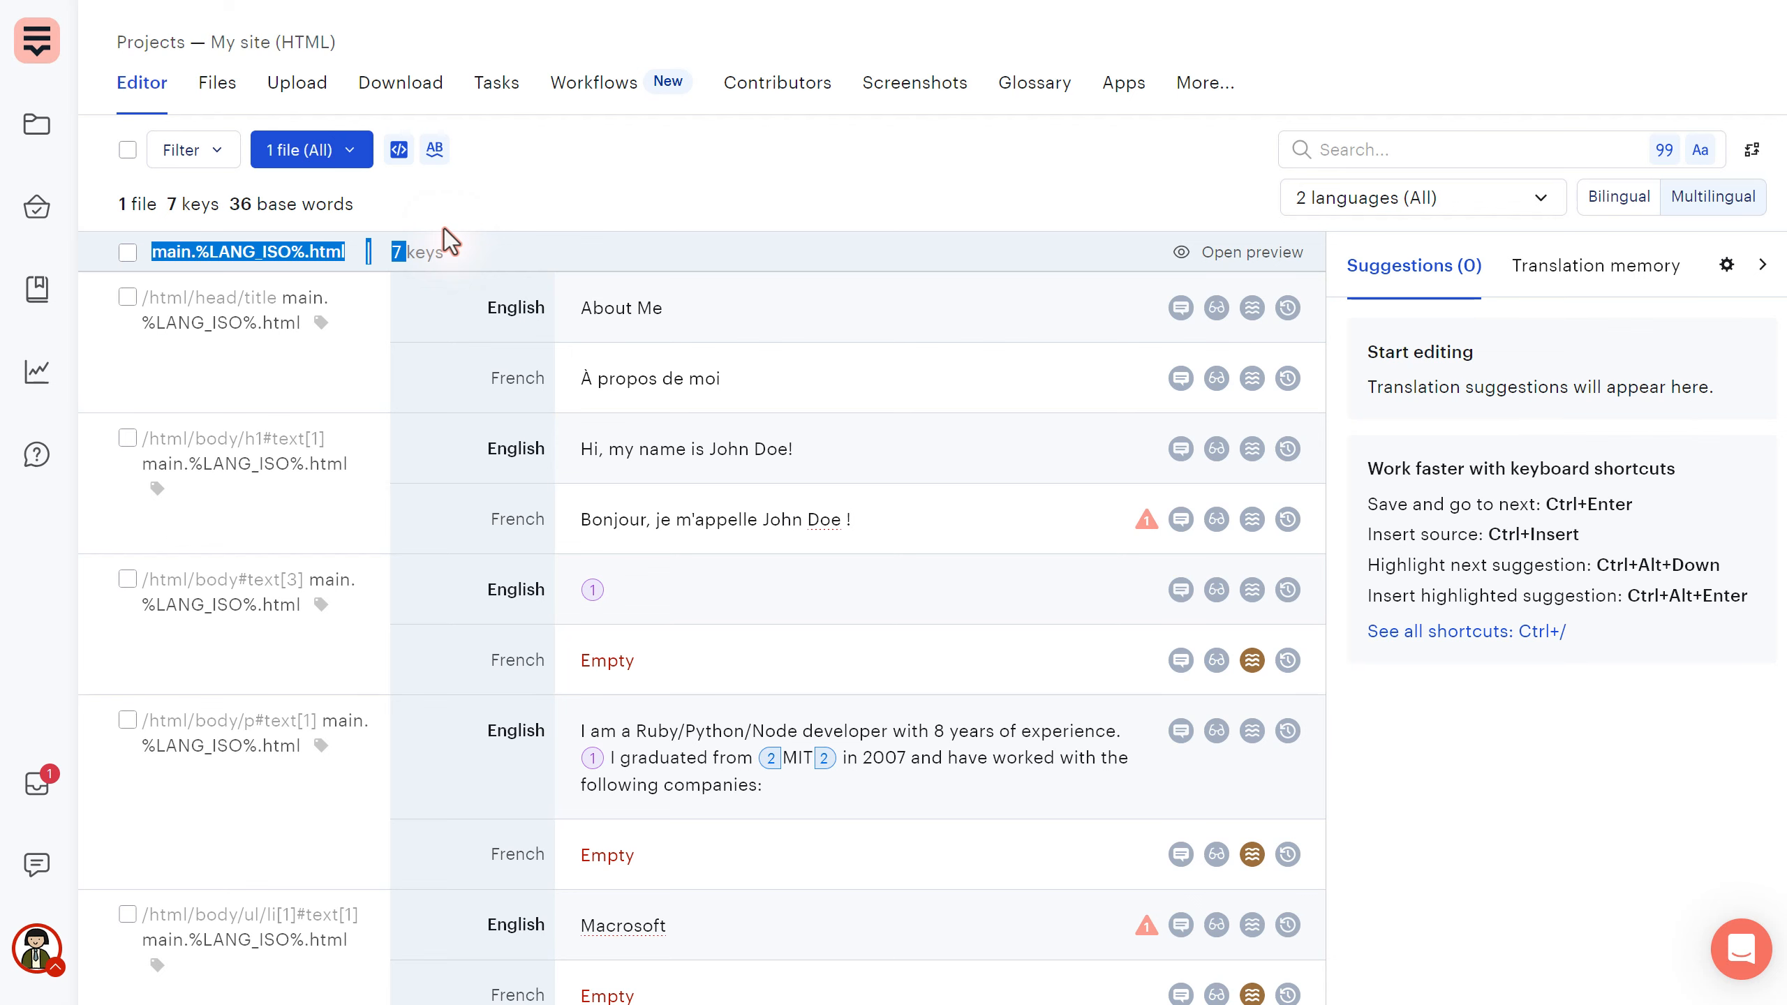
{"action": "left_click", "coordinate": [444, 229]}
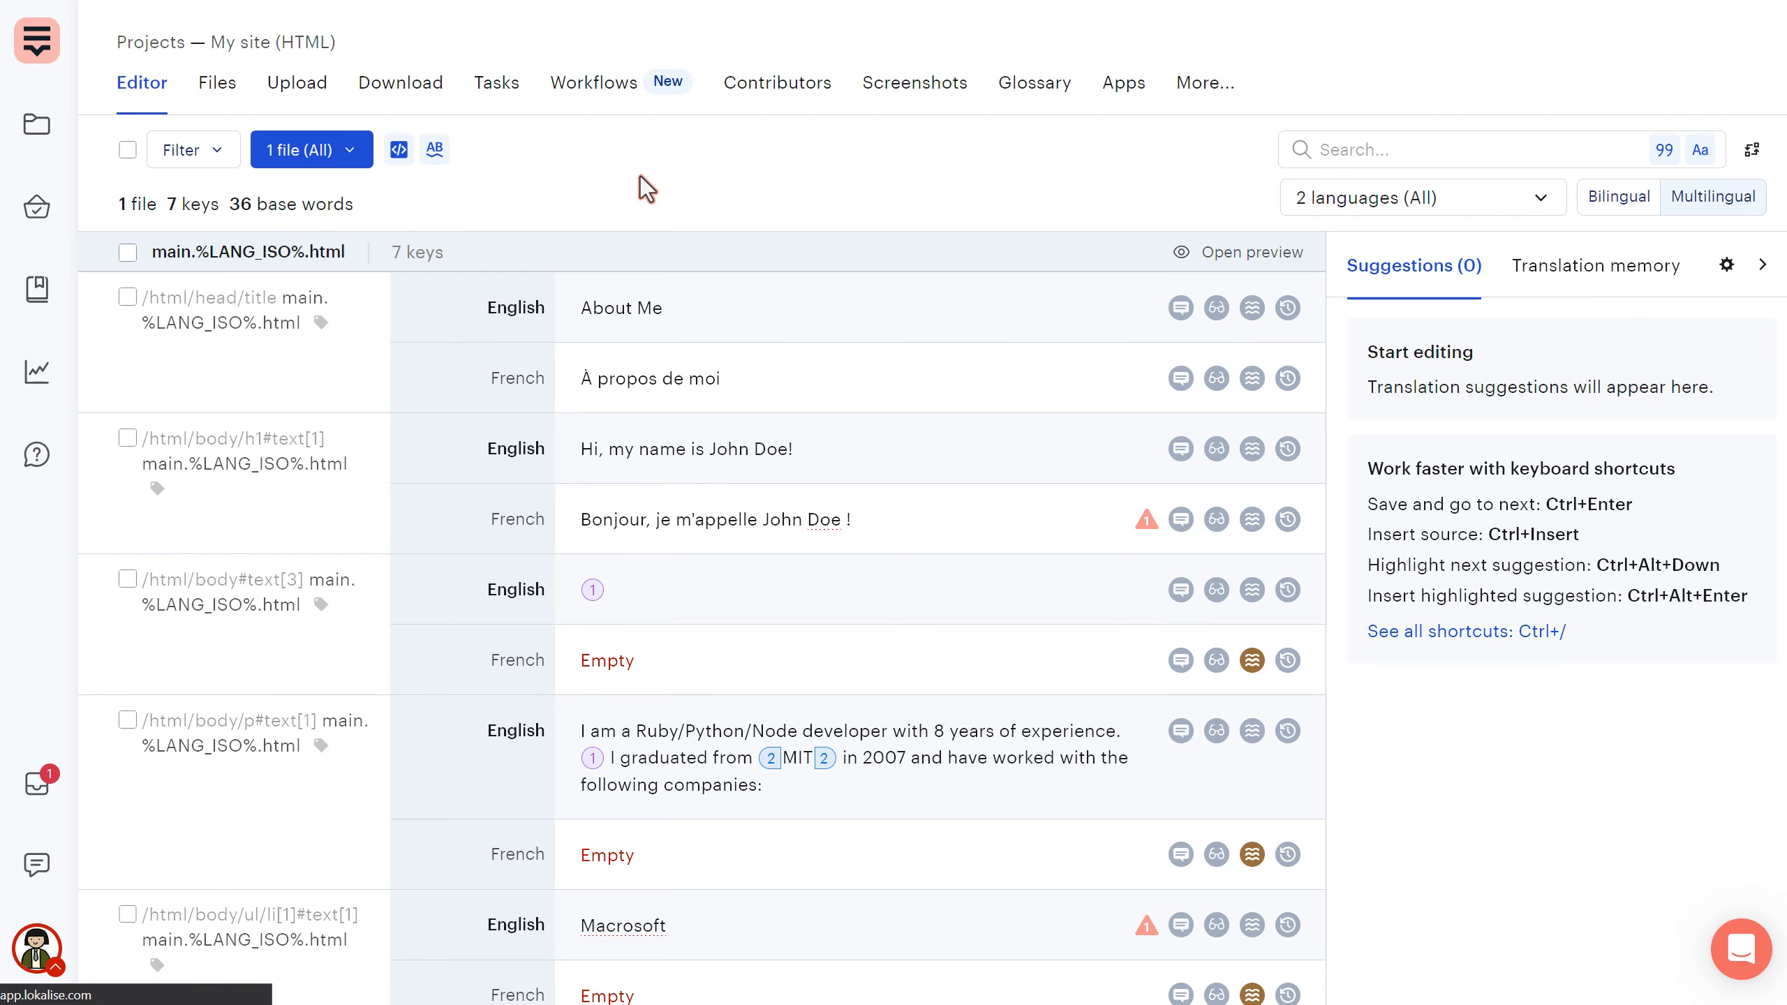
- Choose HTML (.html, .htm) as the download format and expand Content to export's file list
{"action": "left_click", "coordinate": [391, 317]}
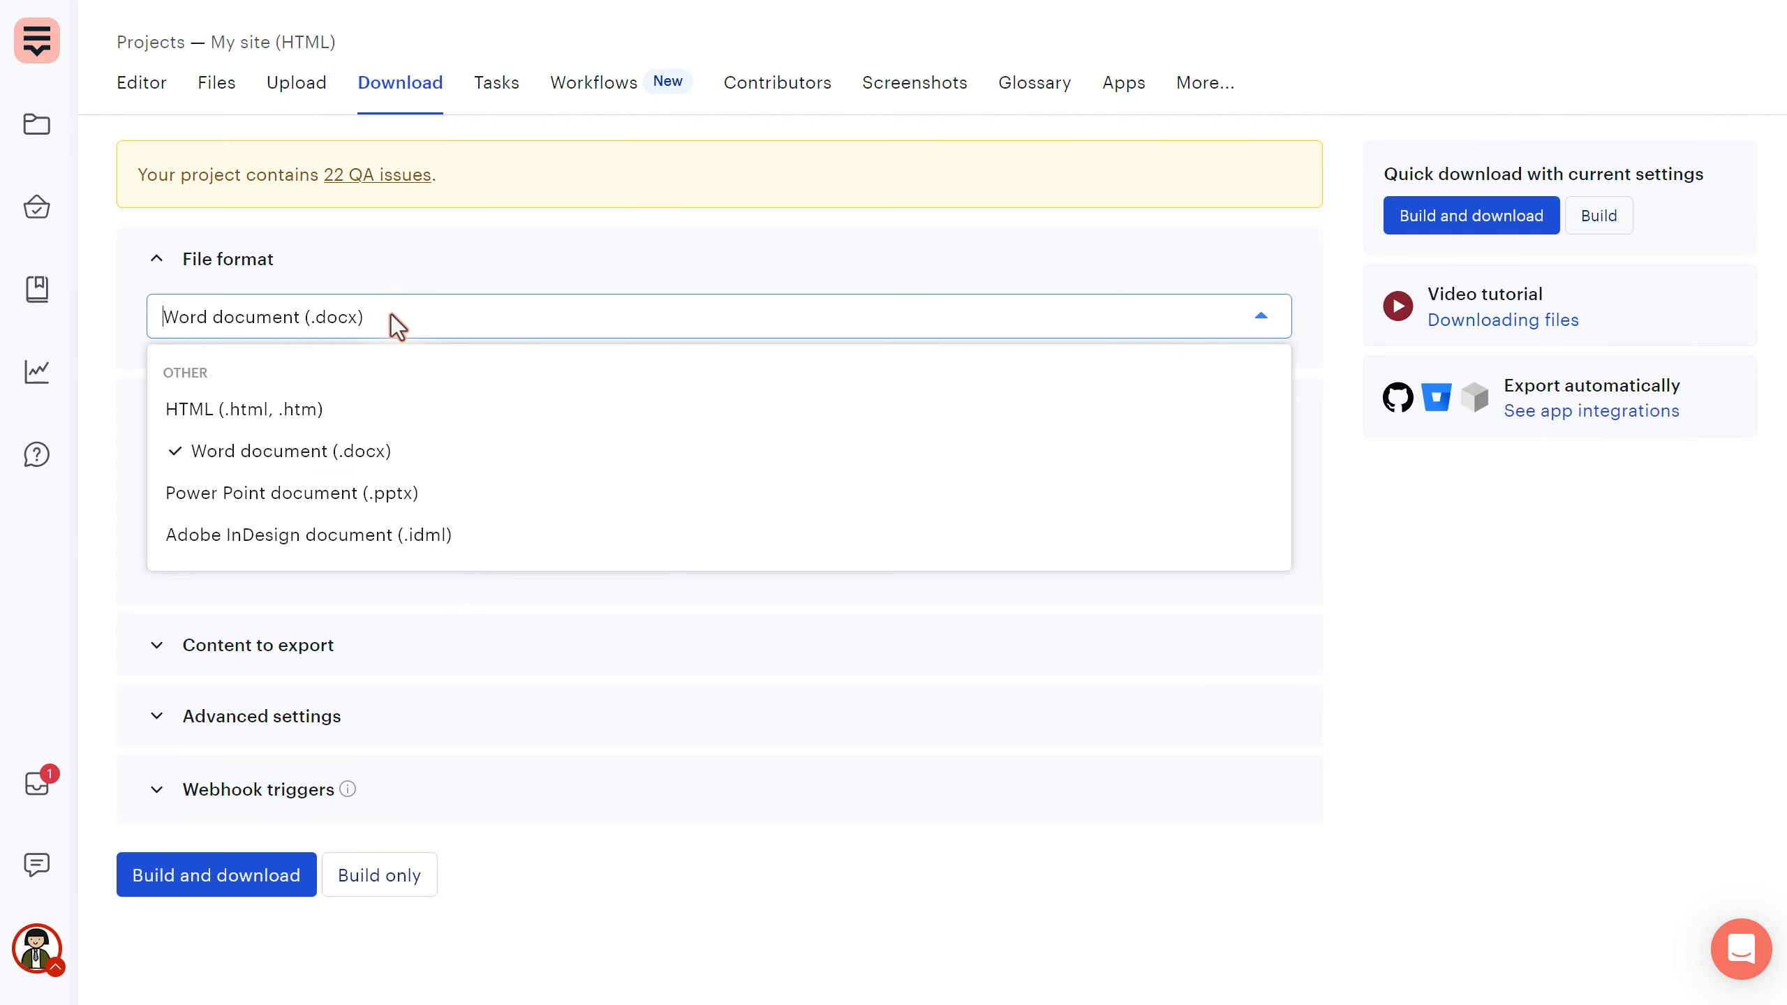
{"action": "left_click", "coordinate": [313, 419]}
{"action": "scroll", "coordinate": [148, 433], "scroll_direction": "down", "scroll_amount": 1}
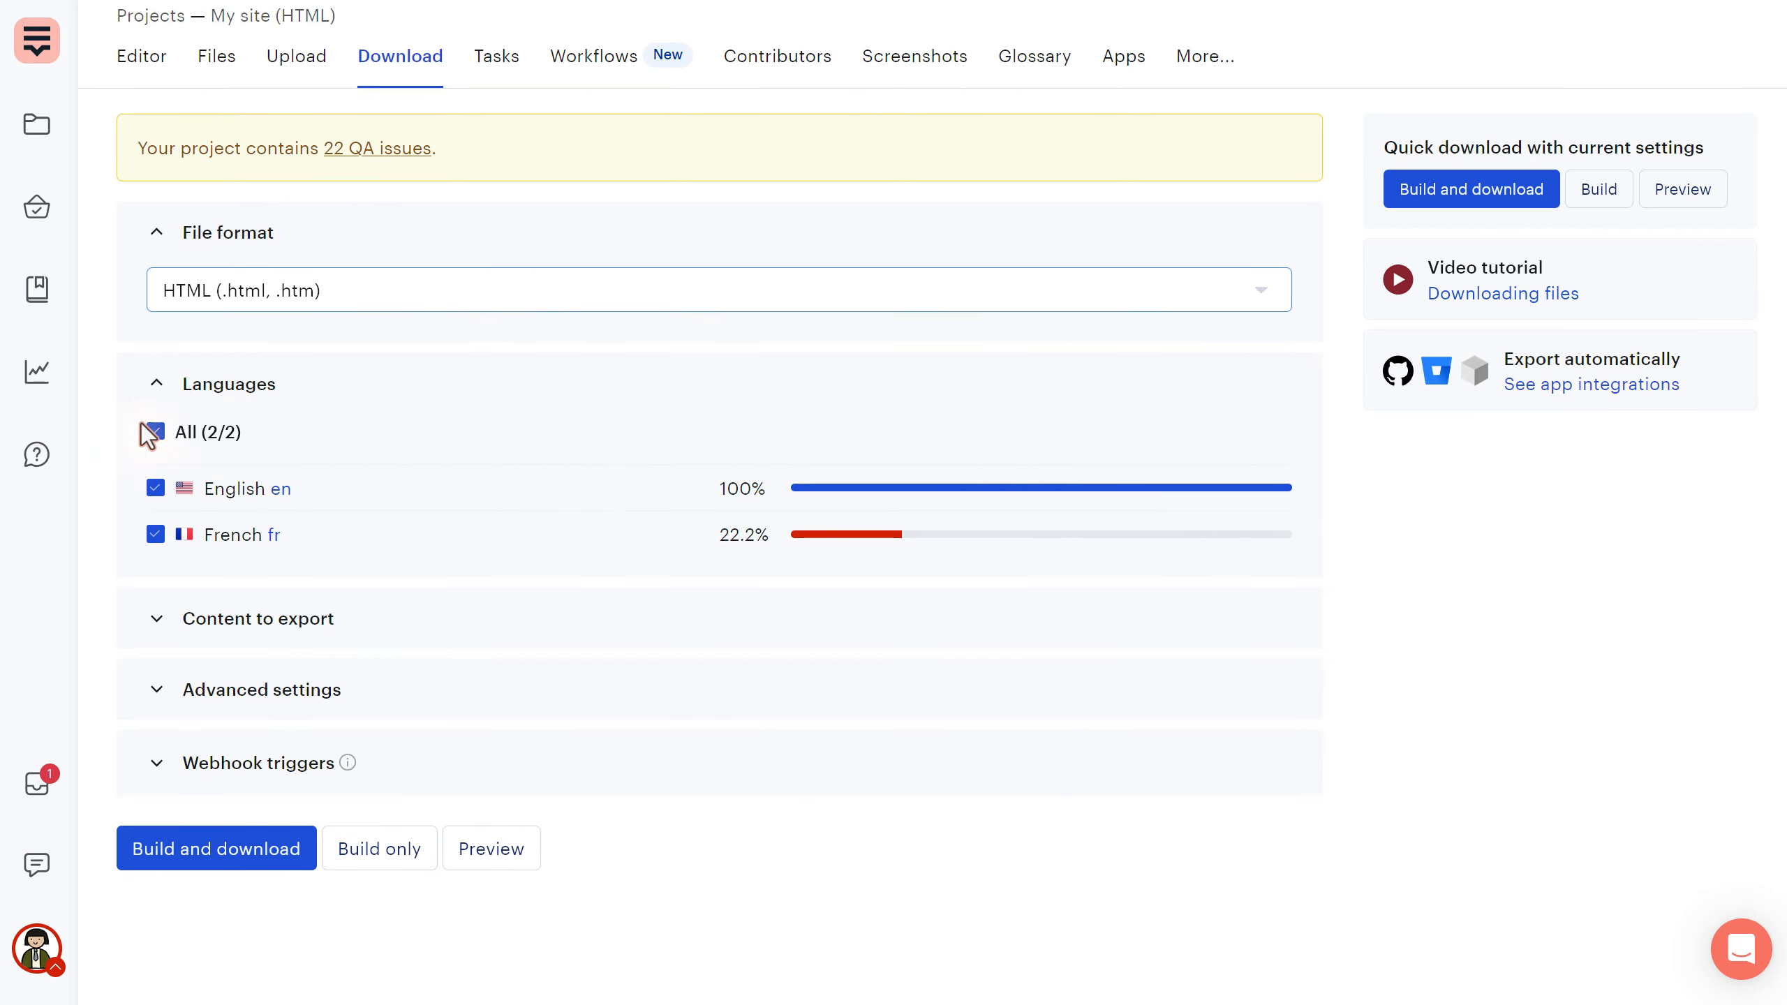
{"action": "left_click", "coordinate": [694, 623]}
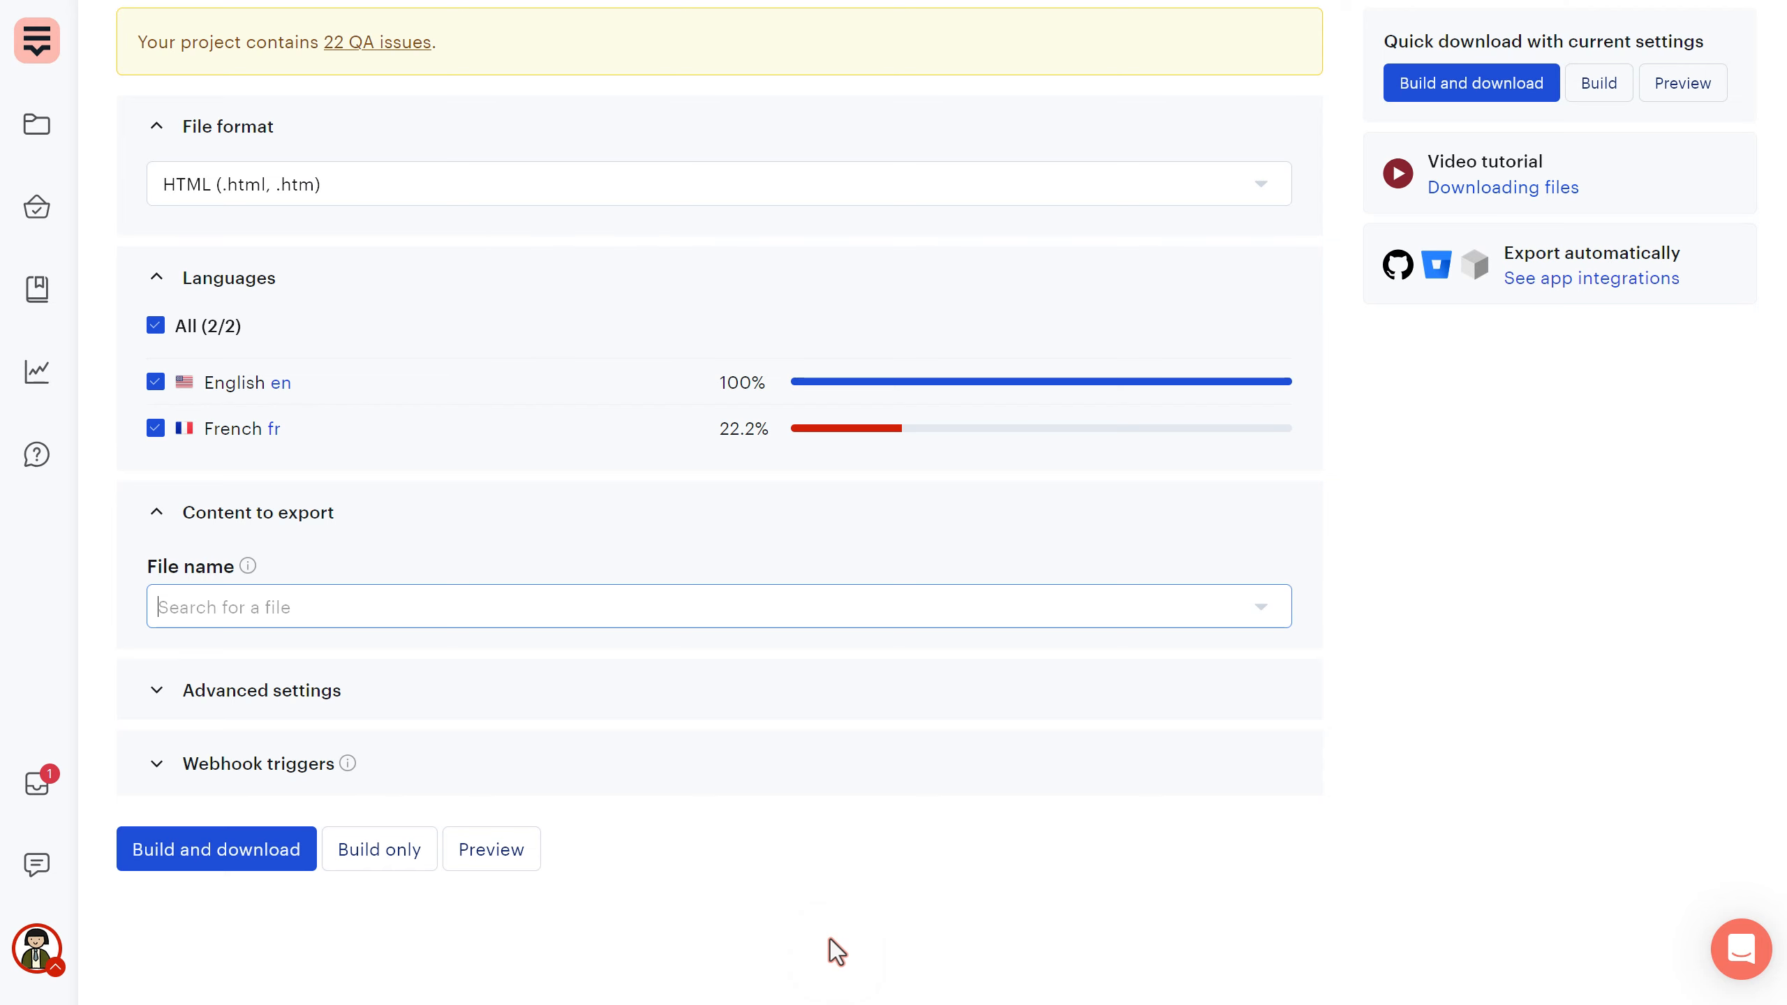
{"action": "left_click", "coordinate": [340, 614]}
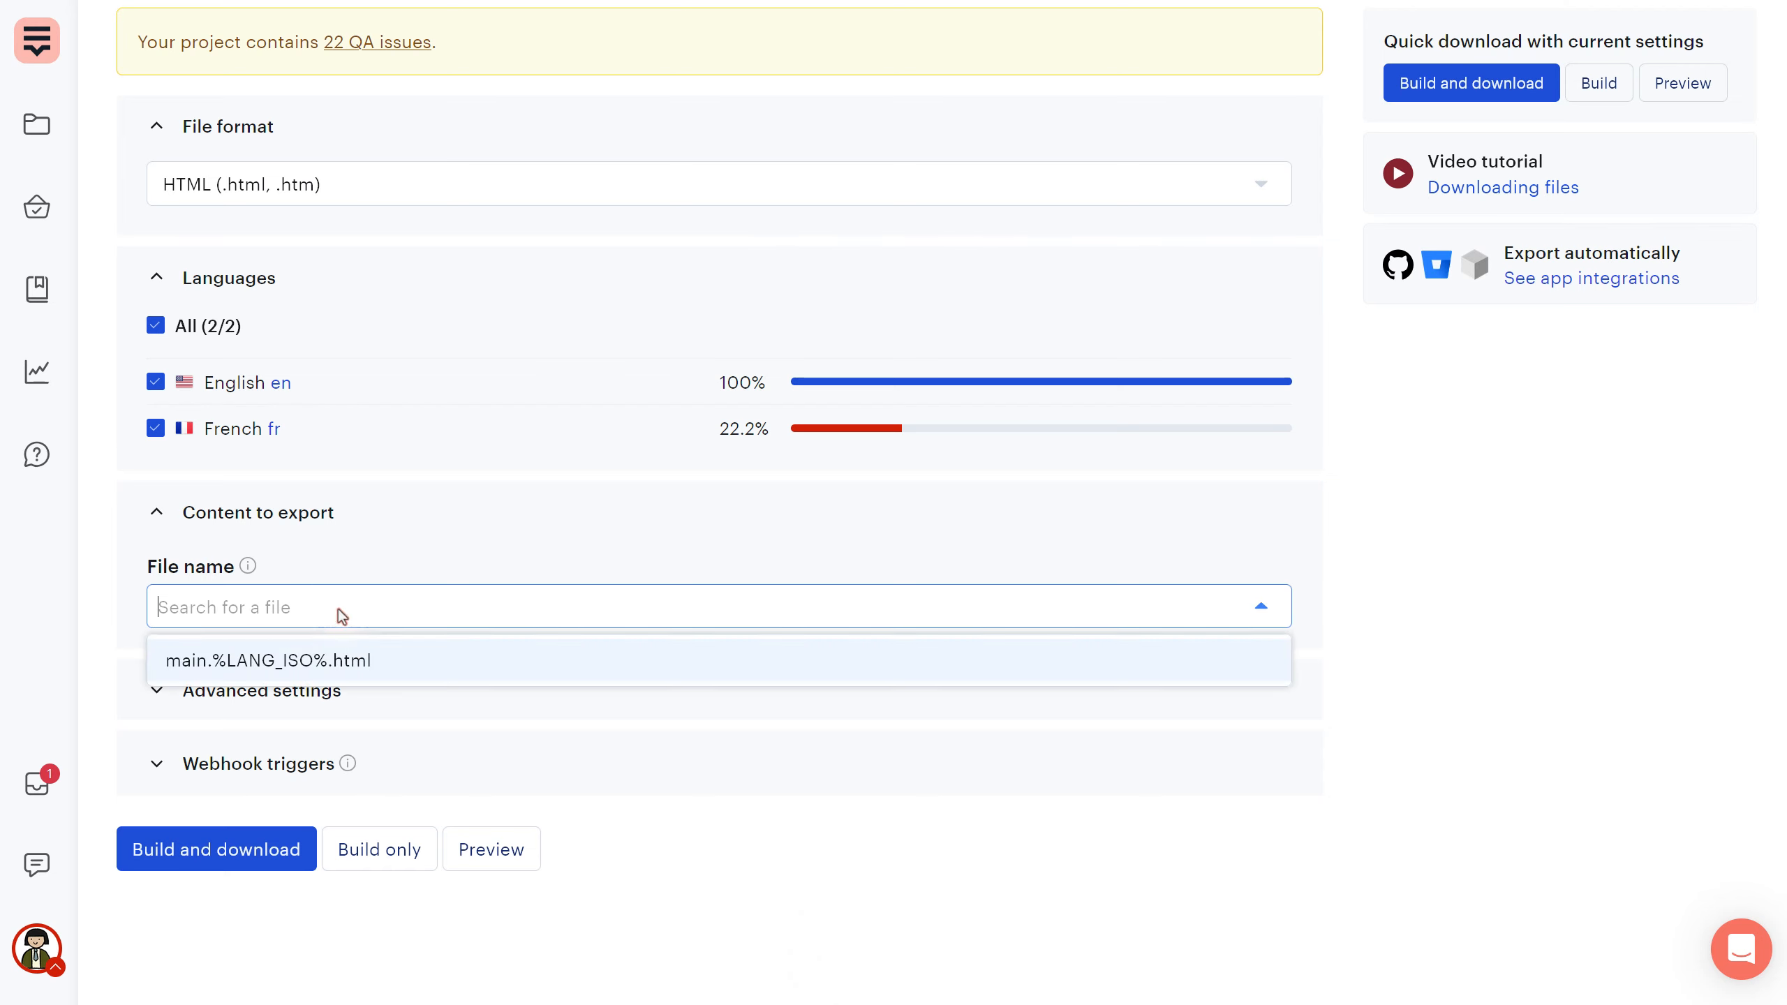
- Expand Advanced settings keeping empty translations as empty strings, and reveal Webhook triggers
{"action": "left_click", "coordinate": [235, 688]}
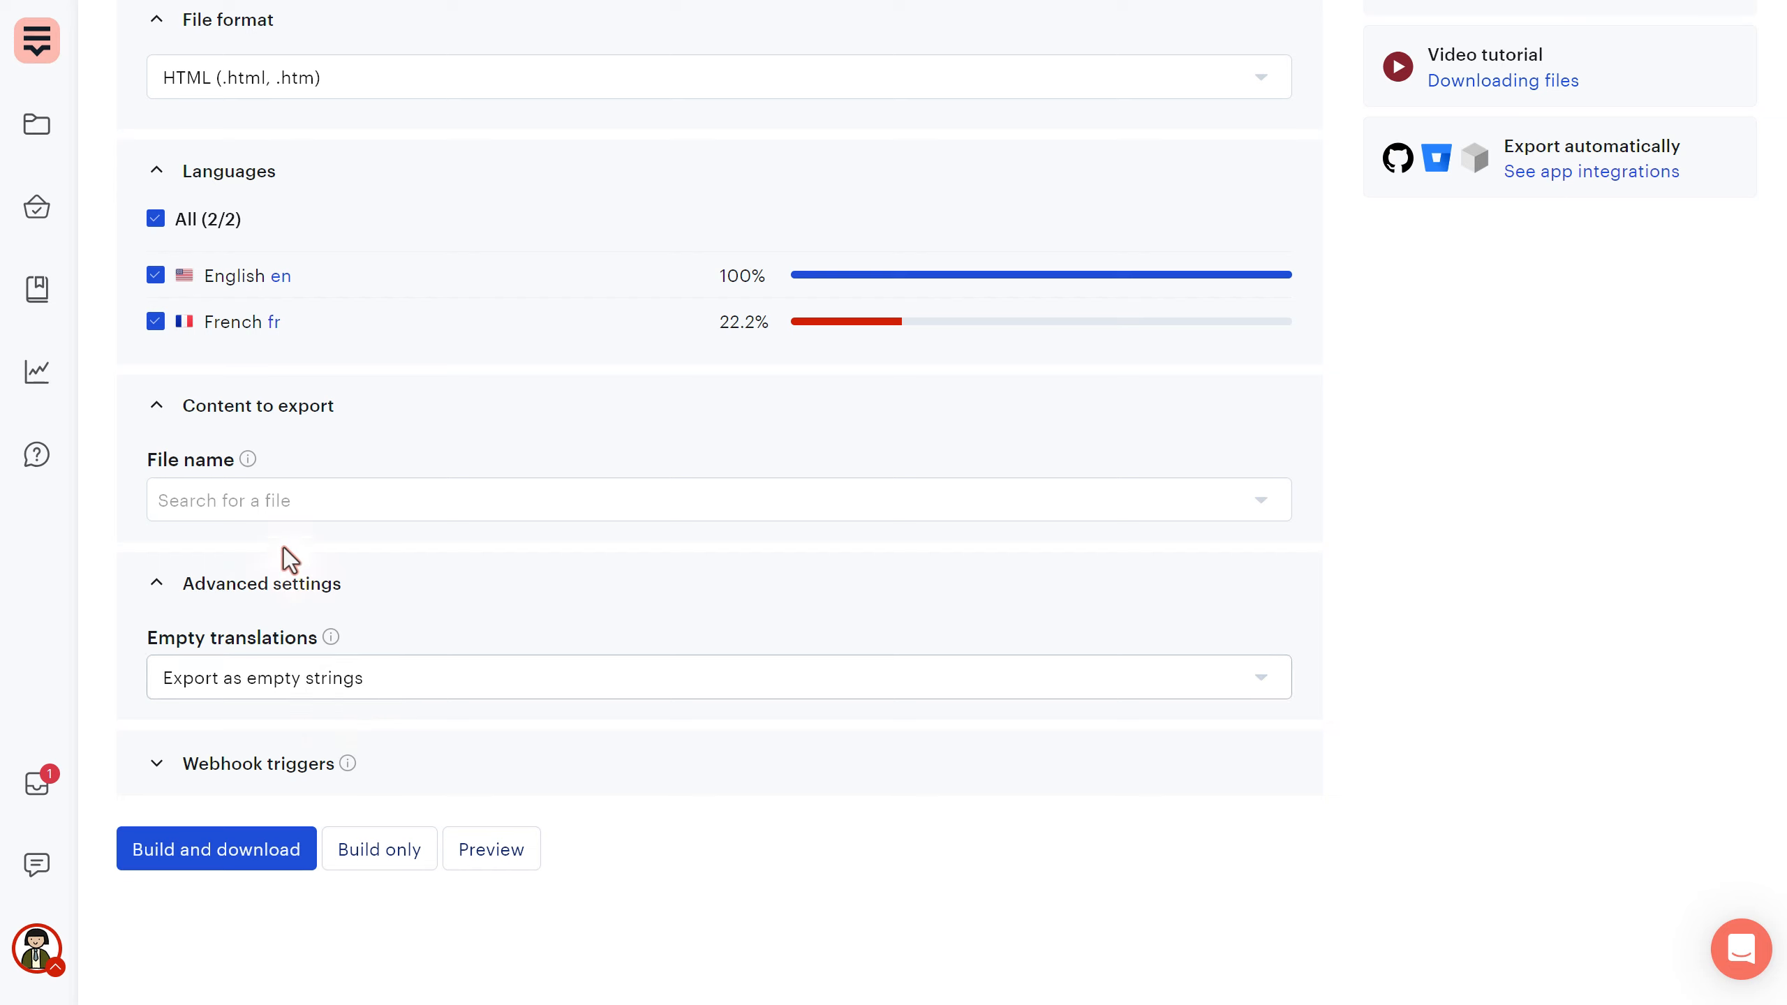
{"action": "left_click", "coordinate": [352, 680]}
{"action": "left_click", "coordinate": [352, 680]}
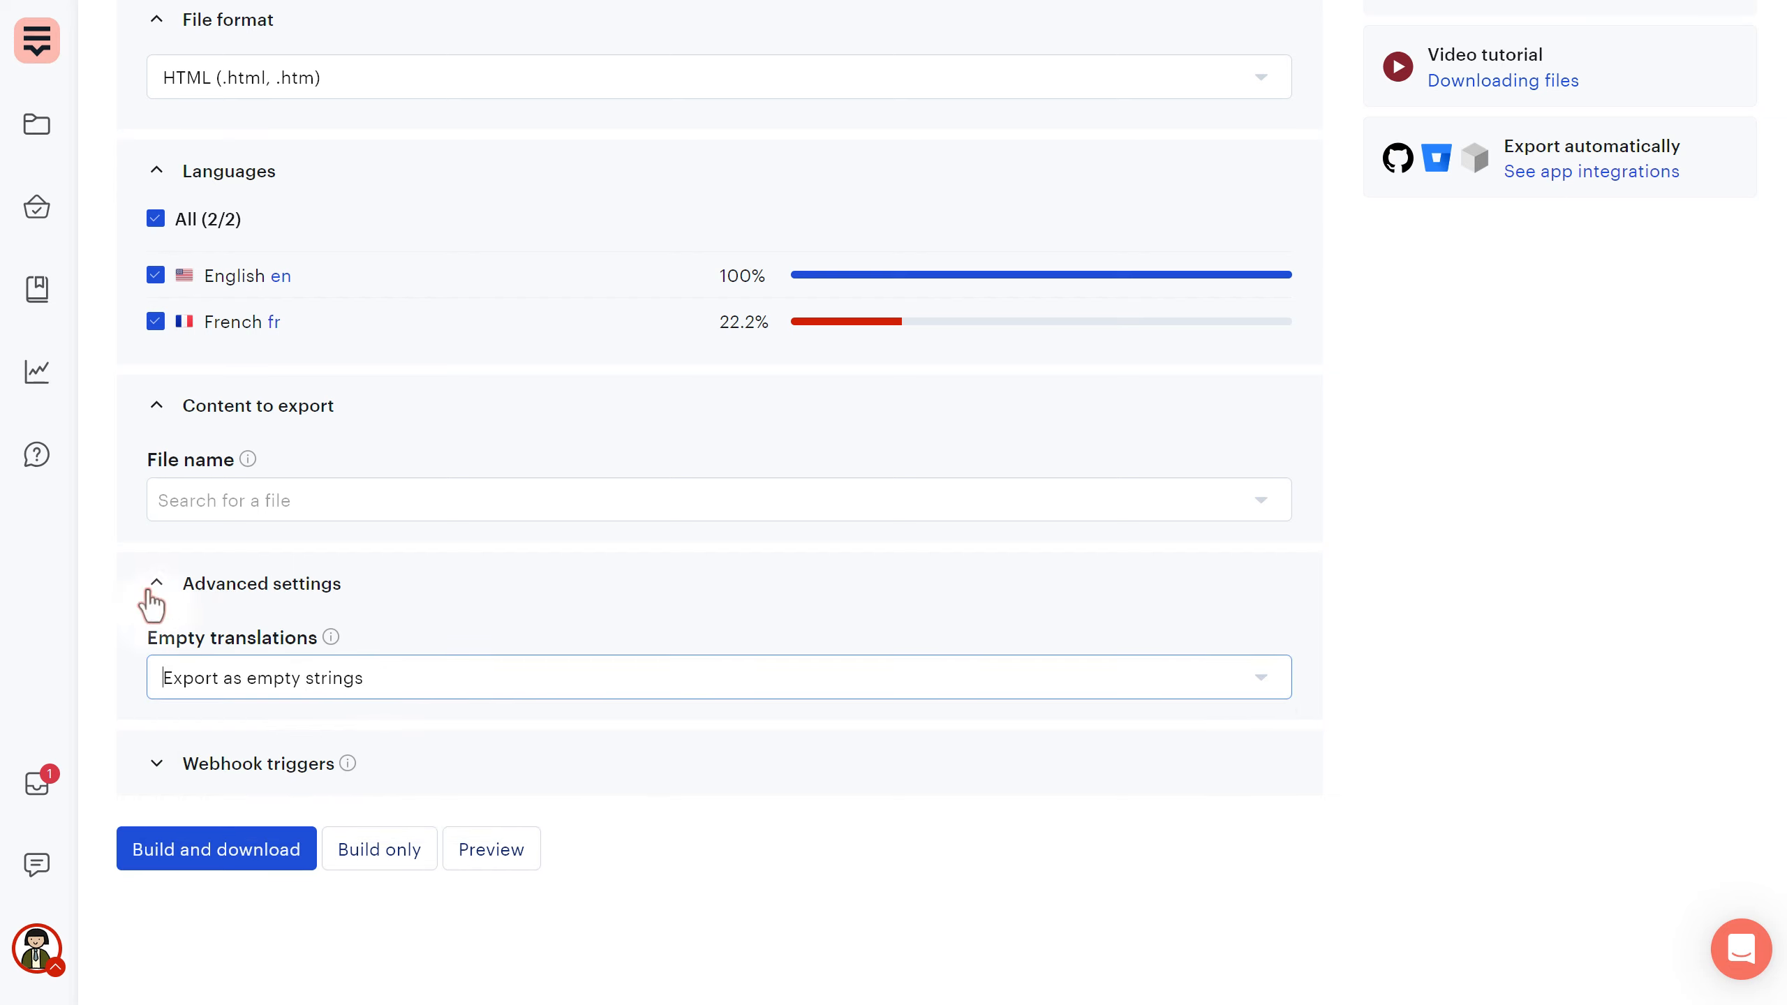
{"action": "left_click", "coordinate": [351, 767]}
{"action": "scroll", "coordinate": [436, 739], "scroll_direction": "down", "scroll_amount": 1}
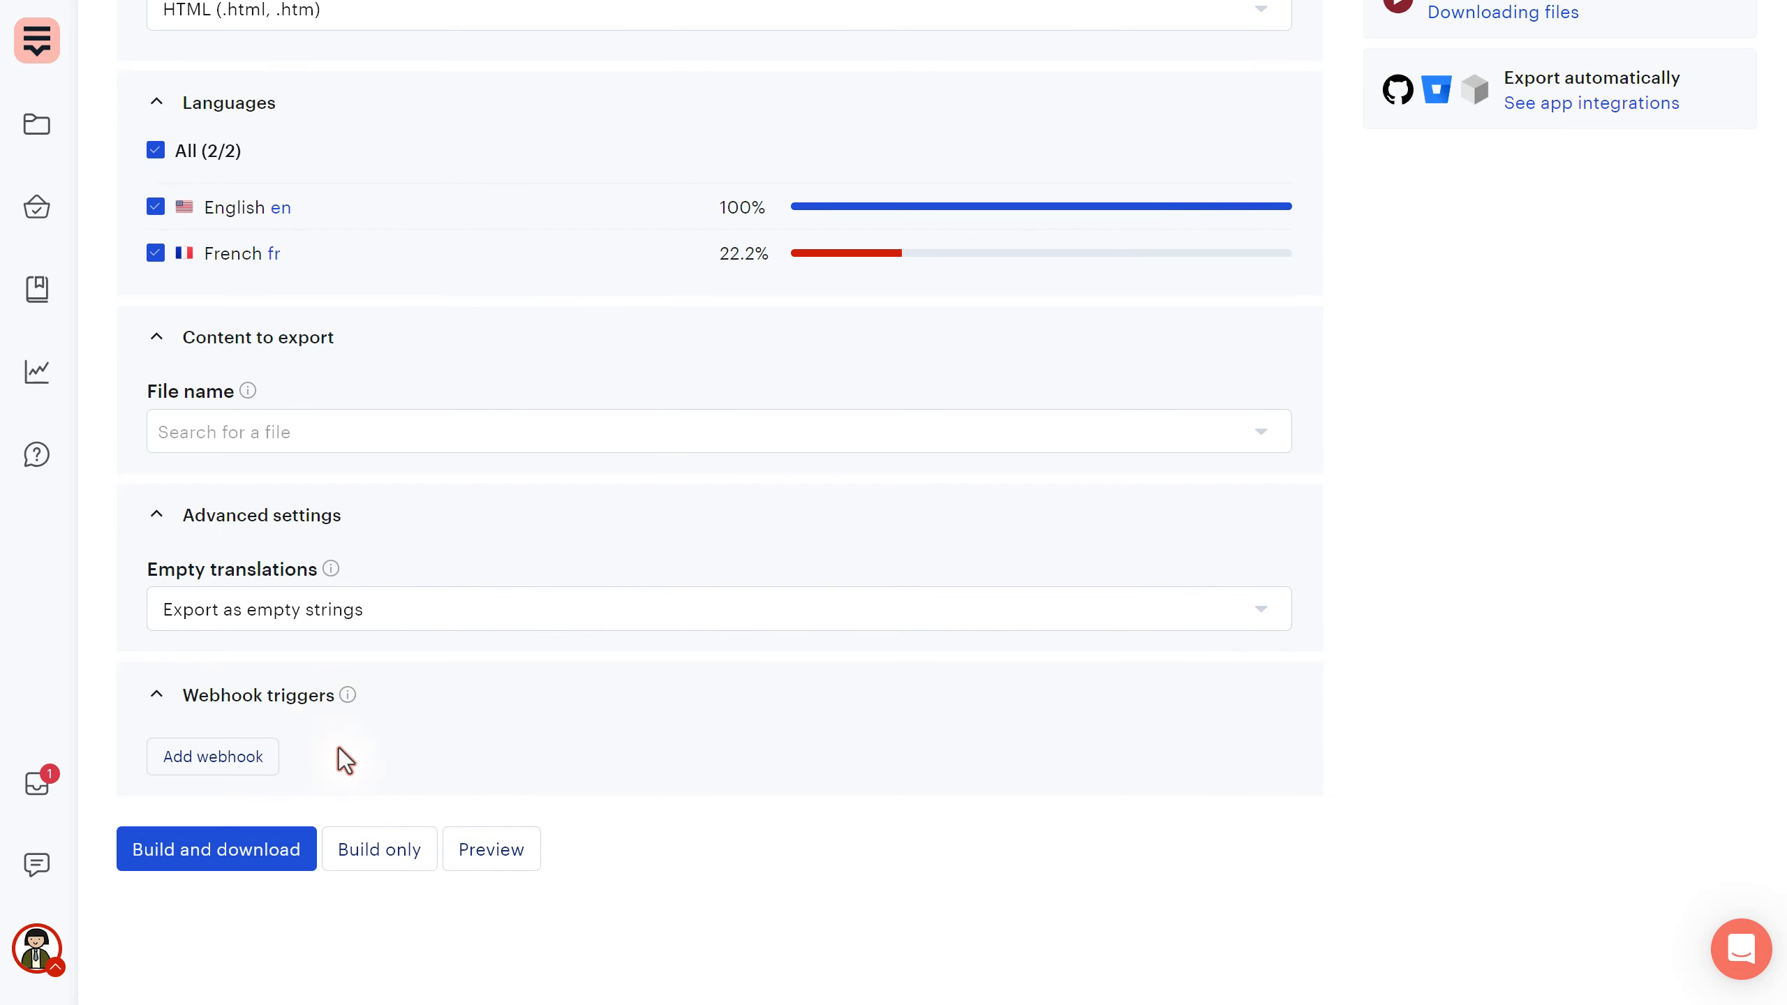
- Build and download the HTML export and check its en and fr folders in 7-Zip
{"action": "left_click", "coordinate": [248, 864]}
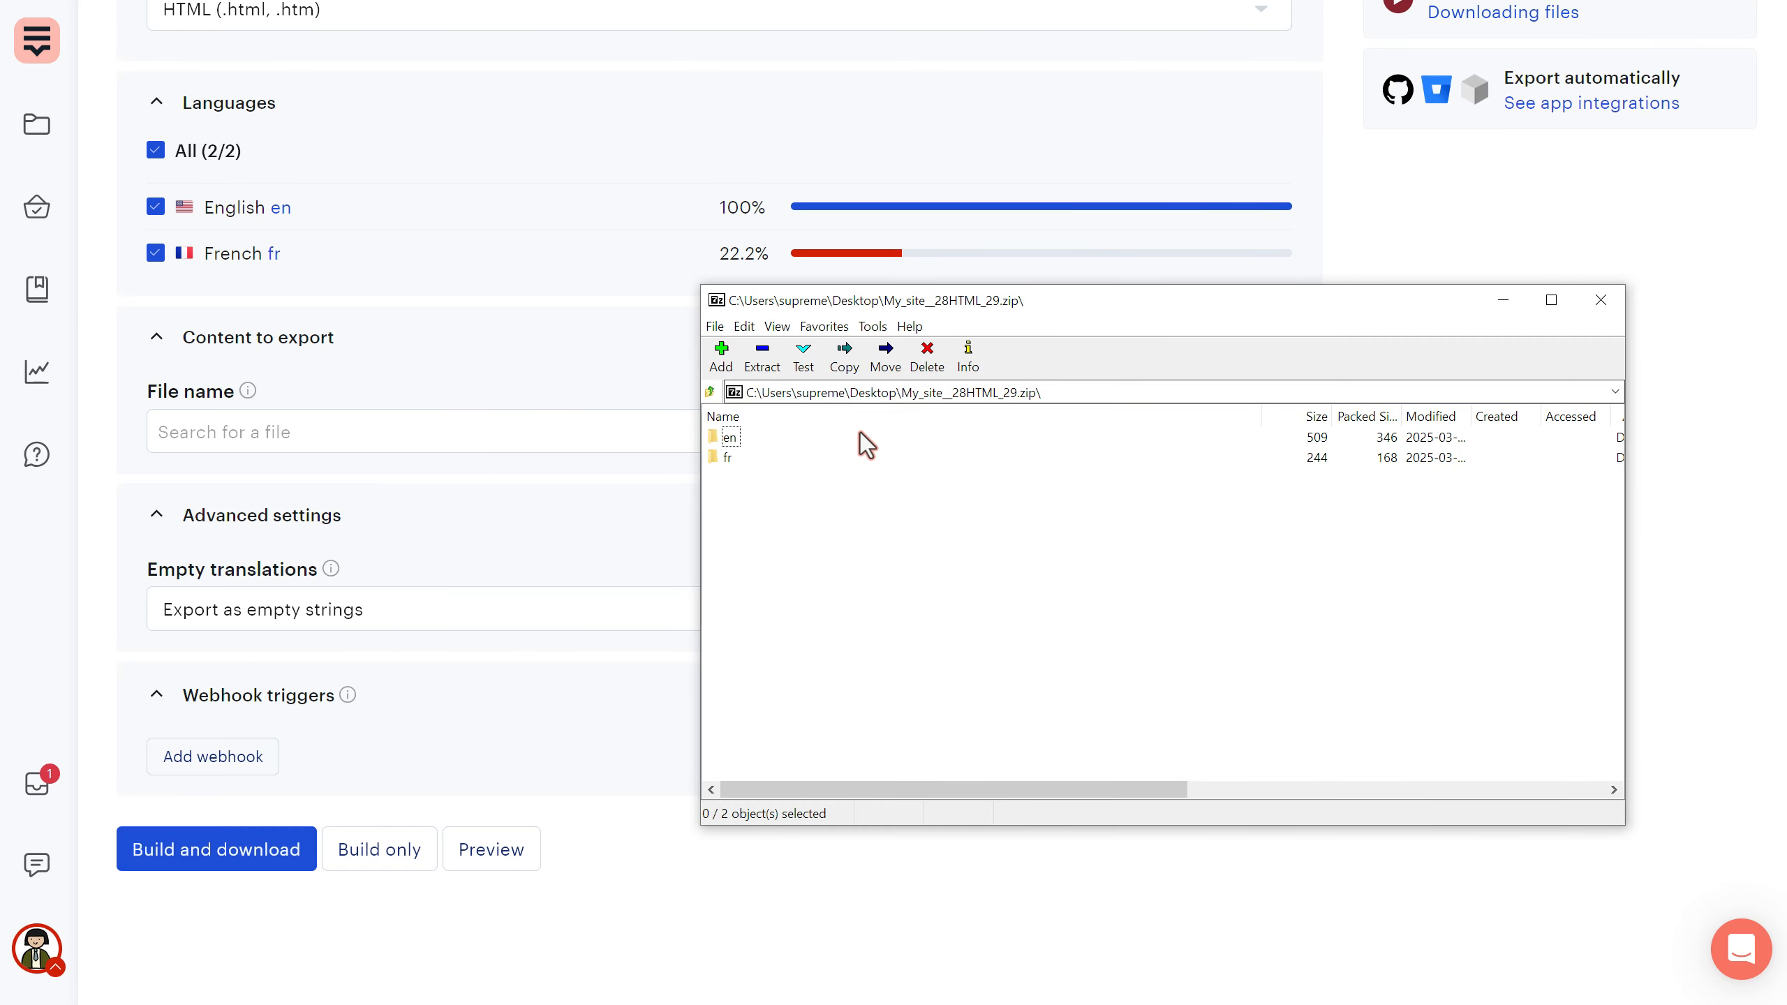
{"action": "double_click", "coordinate": [732, 439]}
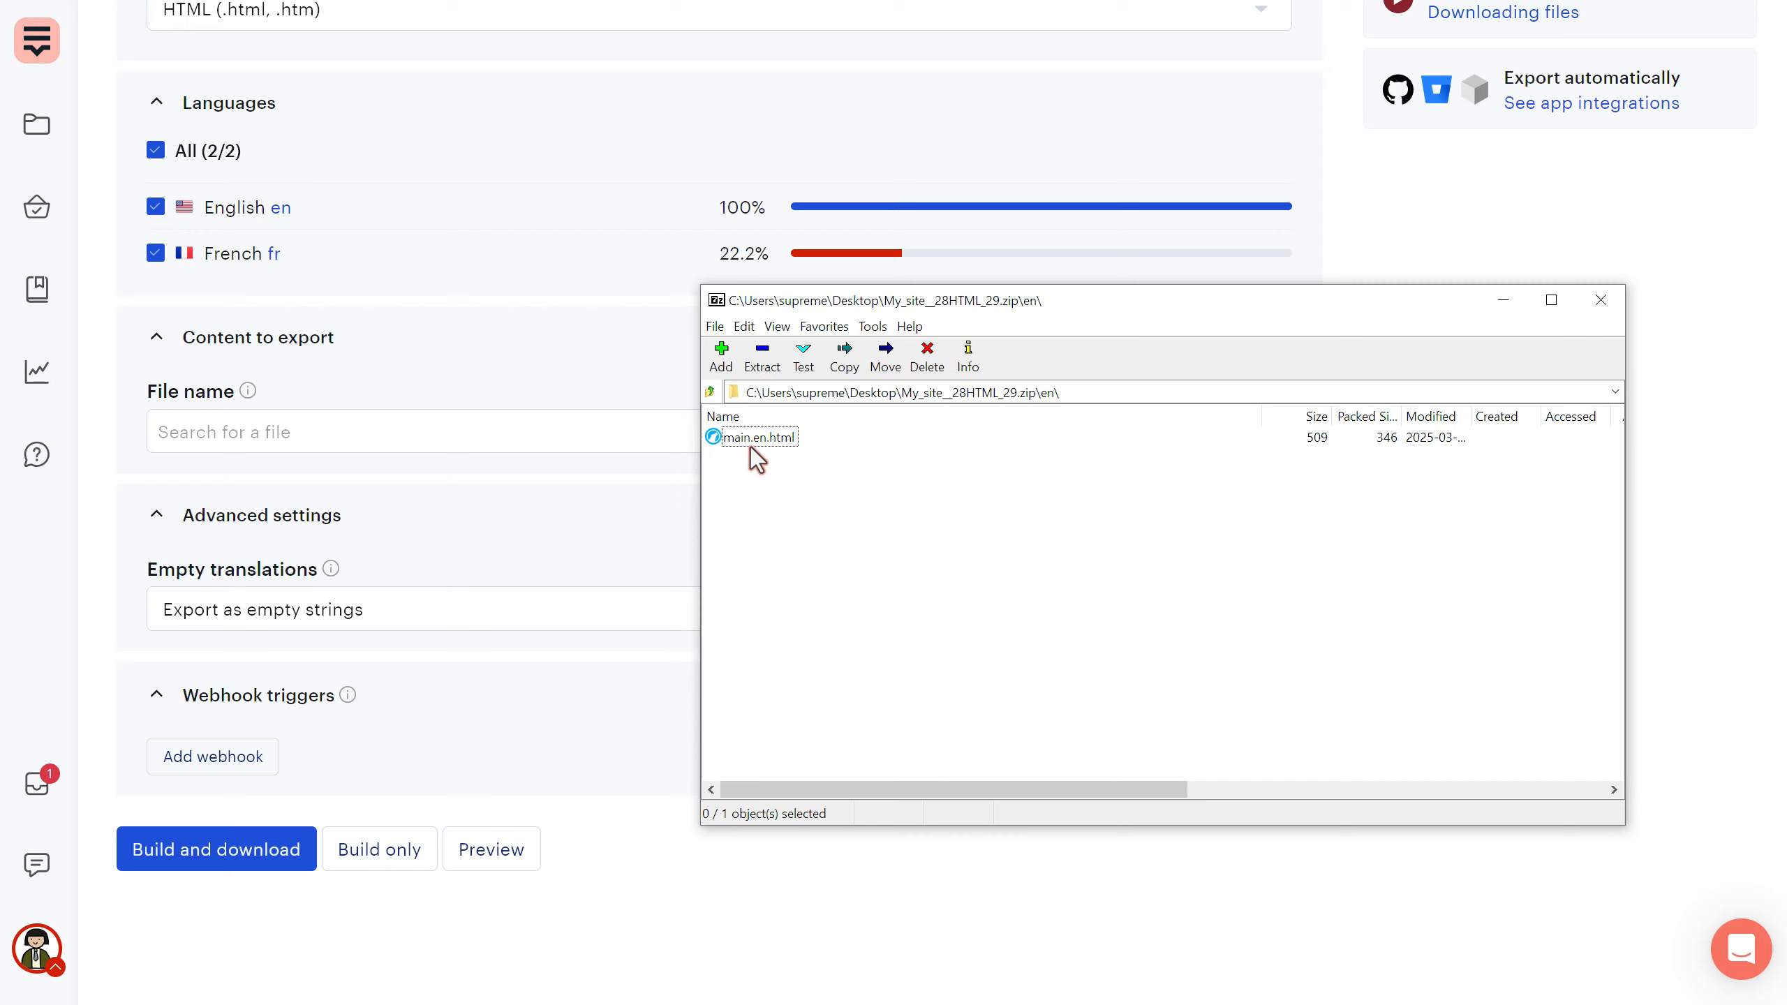
{"action": "key", "text": "BackSpace"}
{"action": "double_click", "coordinate": [732, 456]}
{"action": "left_click", "coordinate": [1599, 303]}
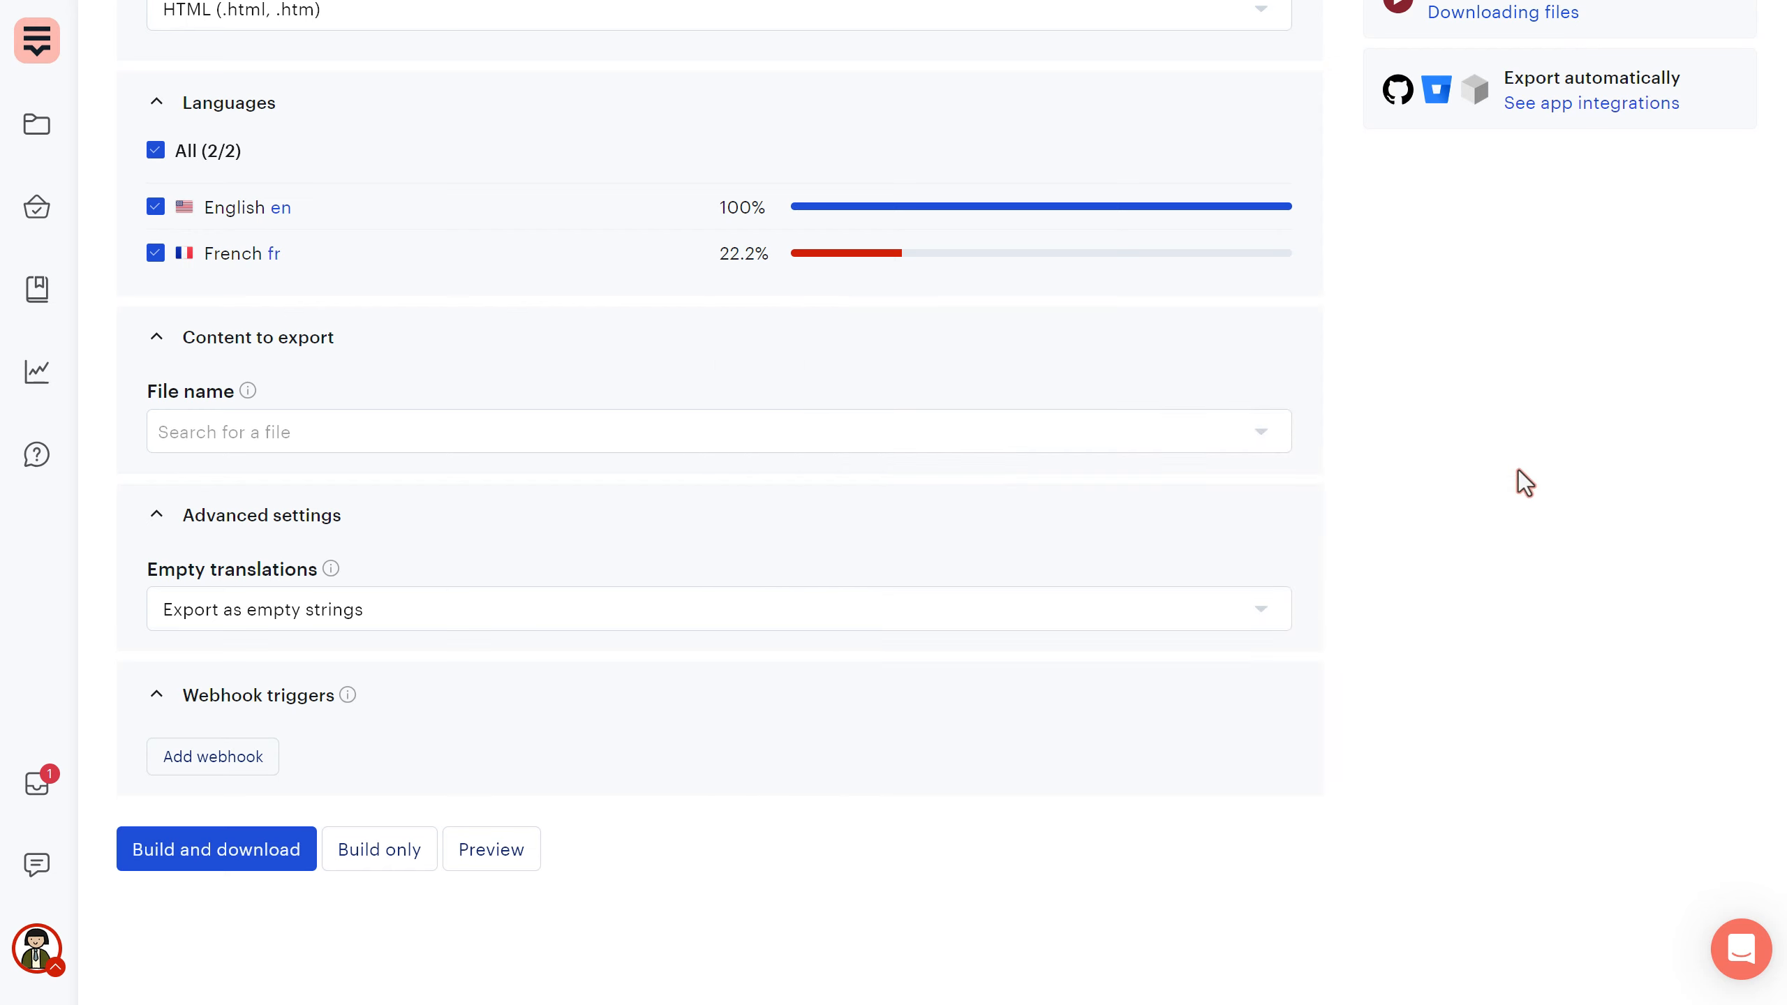
{"action": "scroll", "coordinate": [810, 510], "scroll_direction": "up", "scroll_amount": 4}
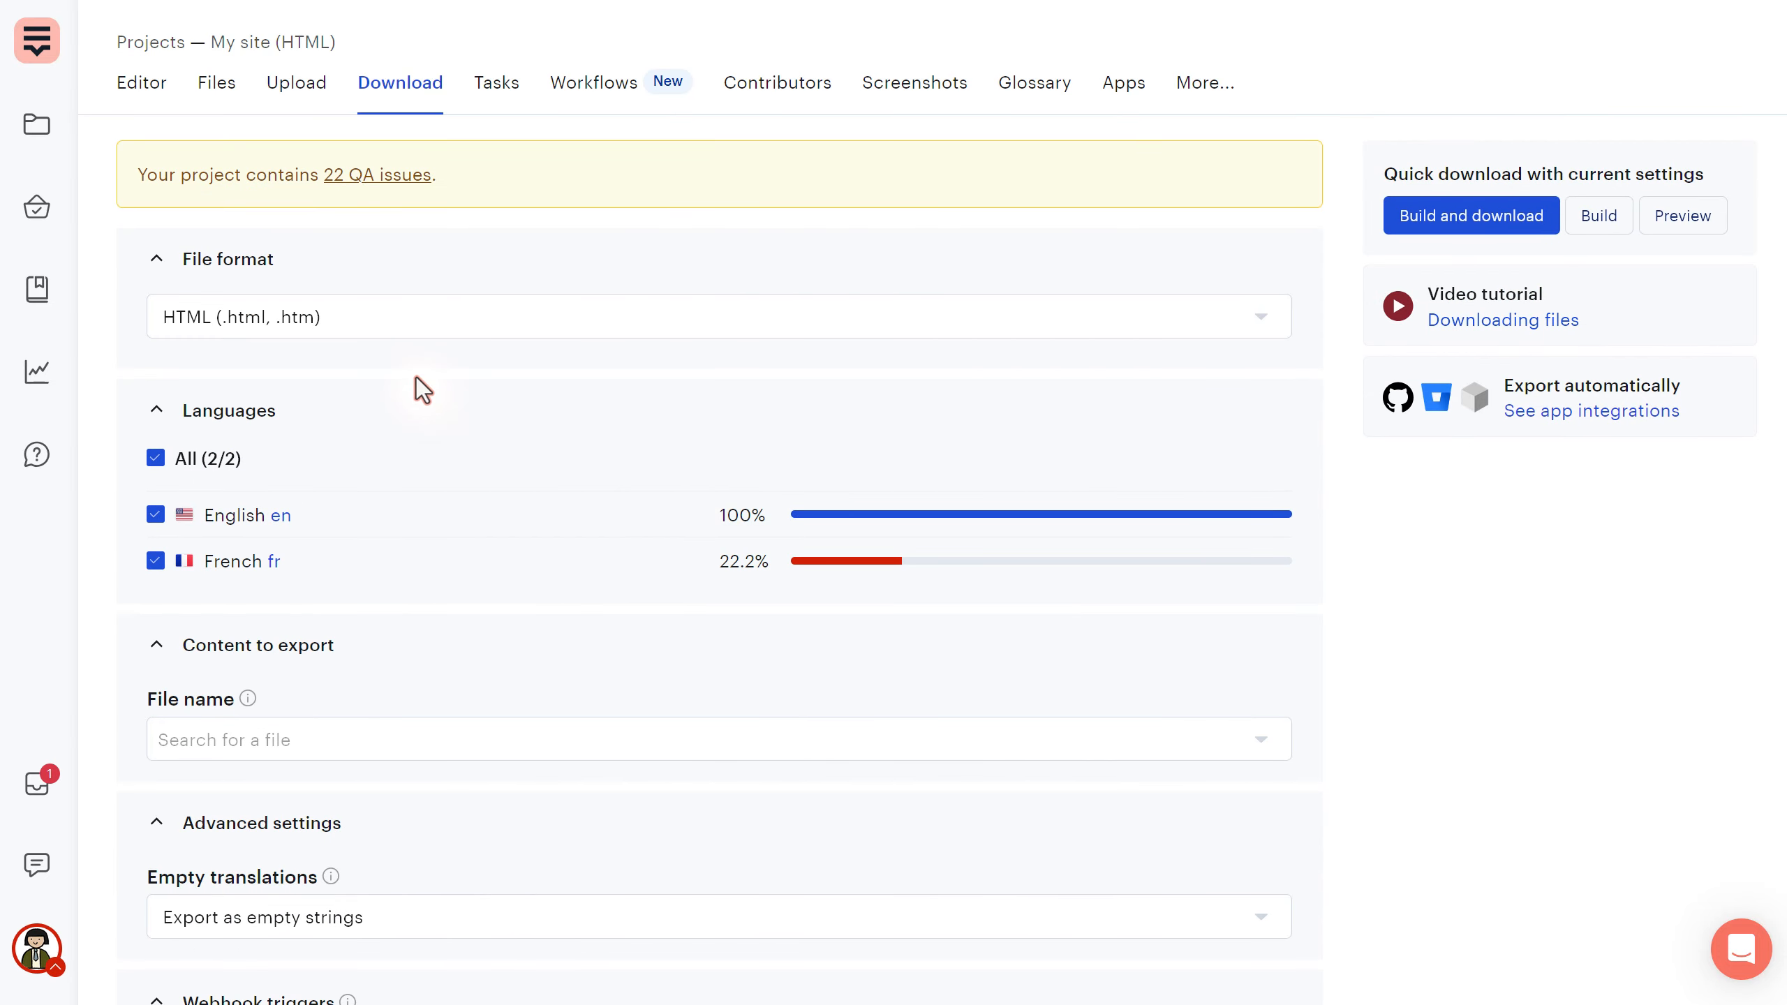